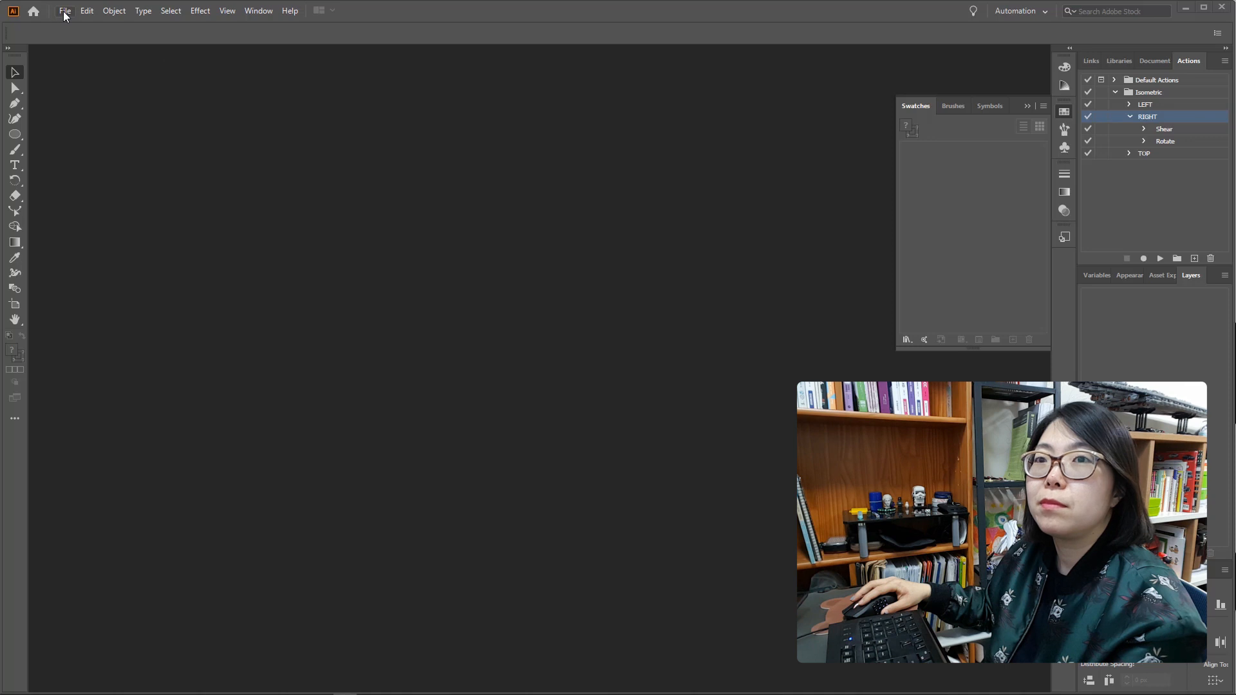
Step: Create a new web document from the Web-Large preset, 1920 x 1080 px
click(63, 10)
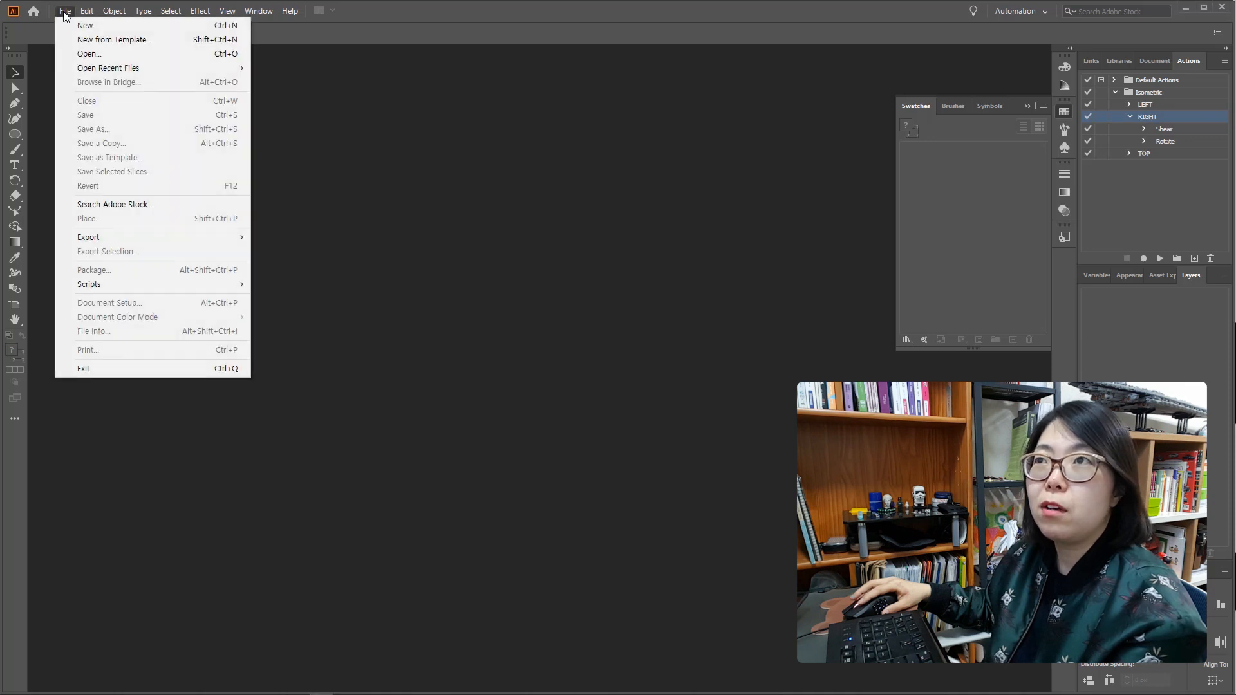
click(100, 31)
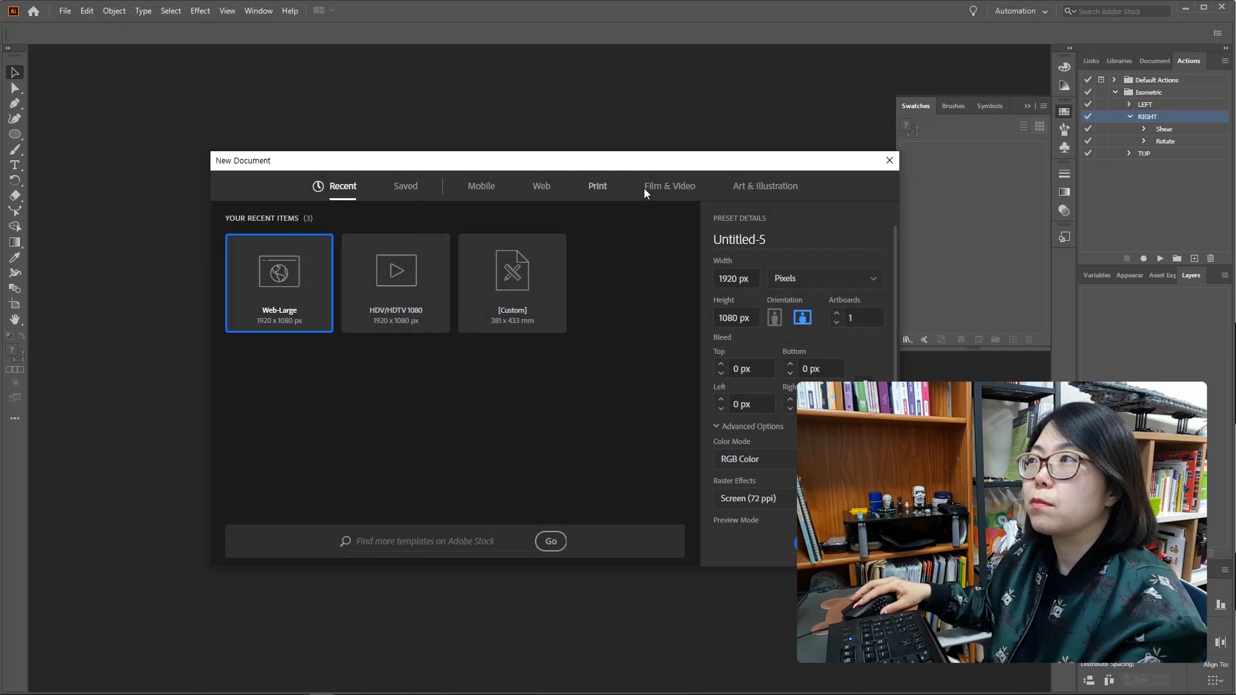
click(537, 188)
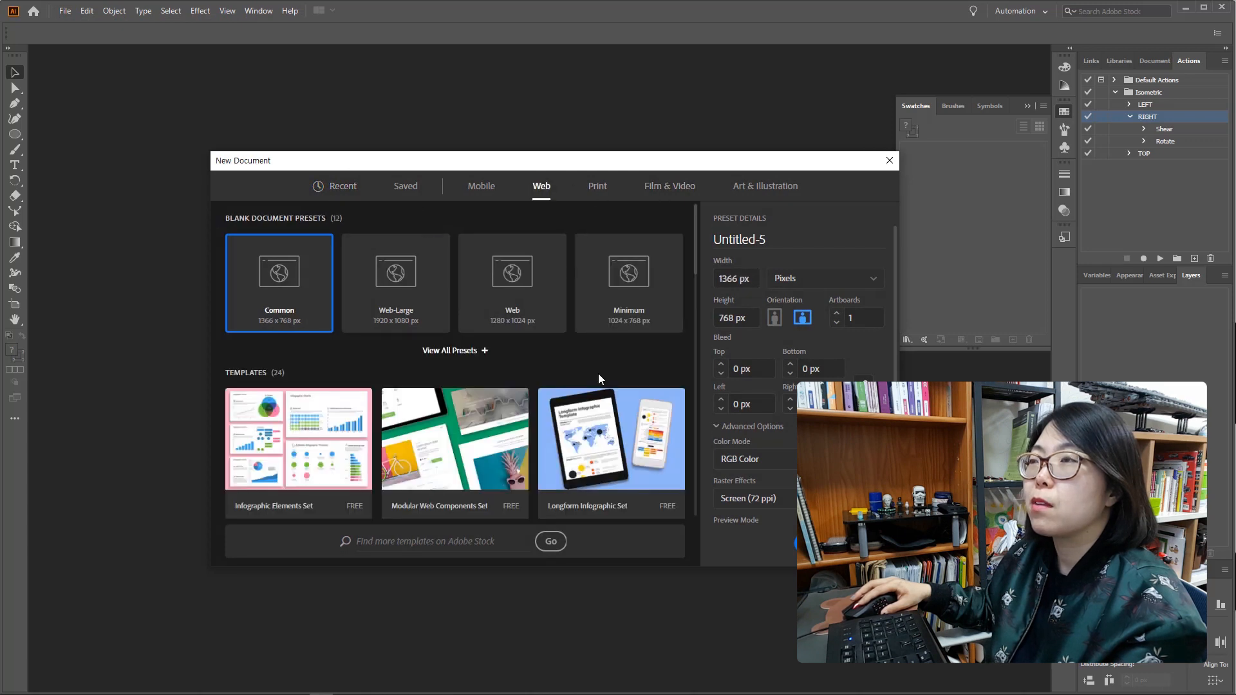
click(397, 328)
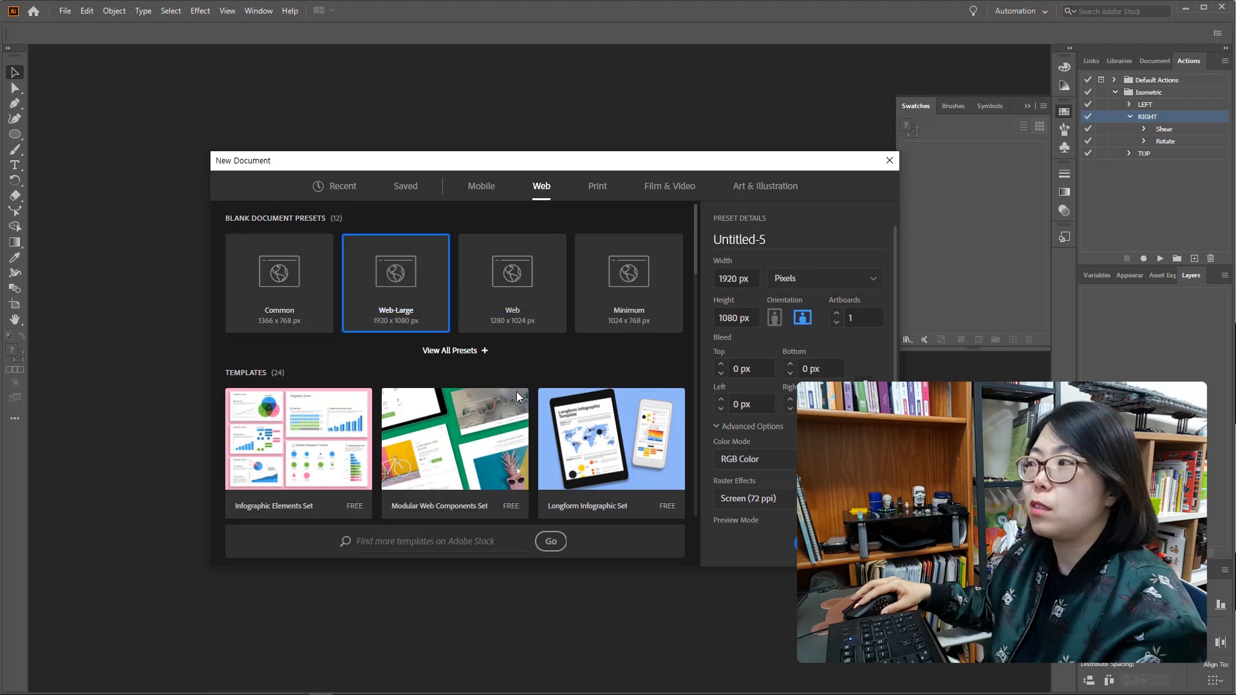
key(Return)
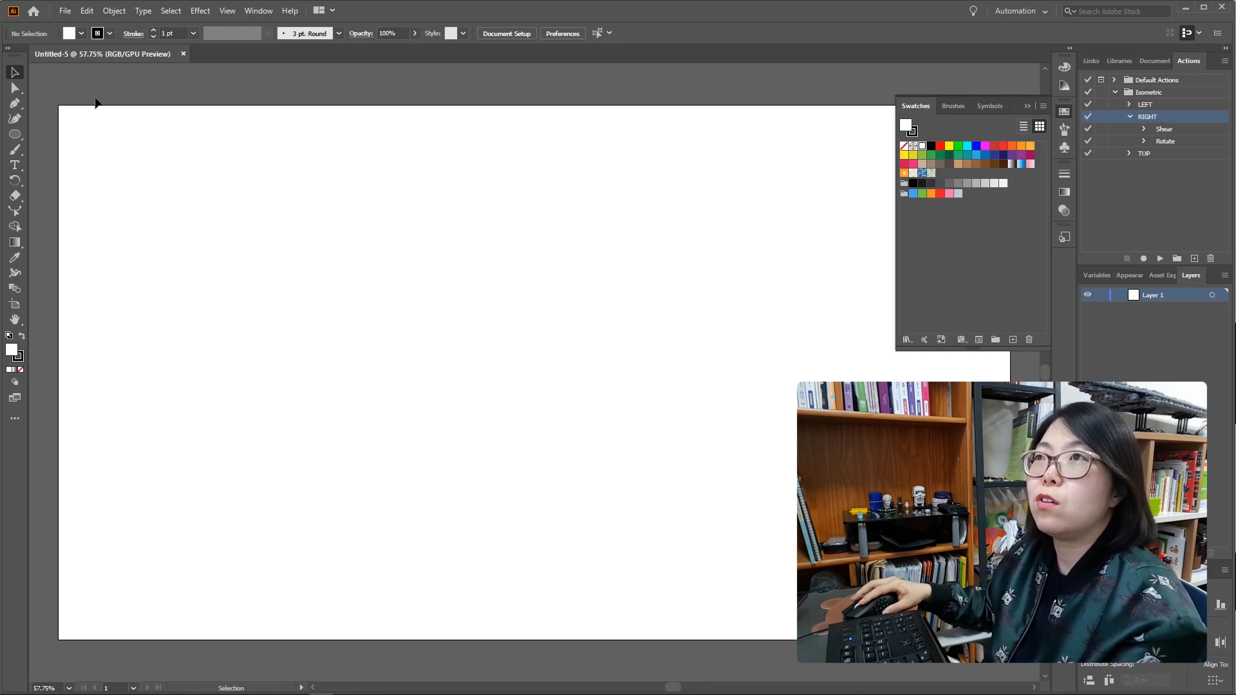
click(198, 11)
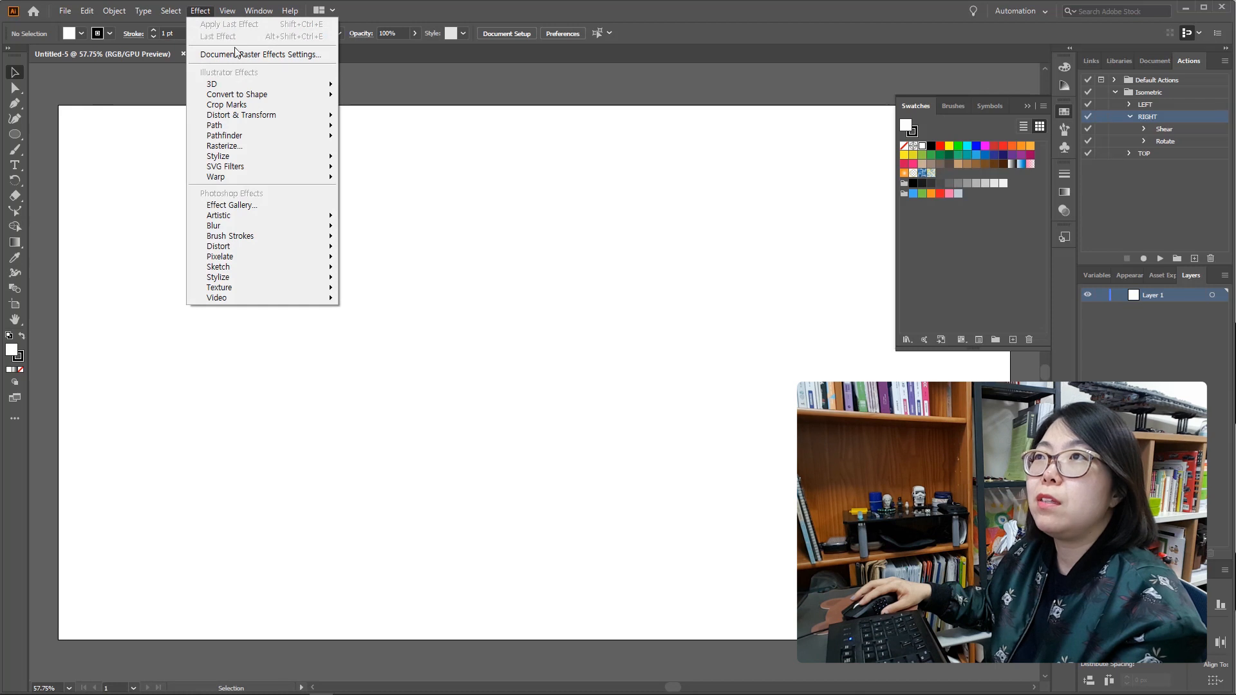
mouse_move(298, 87)
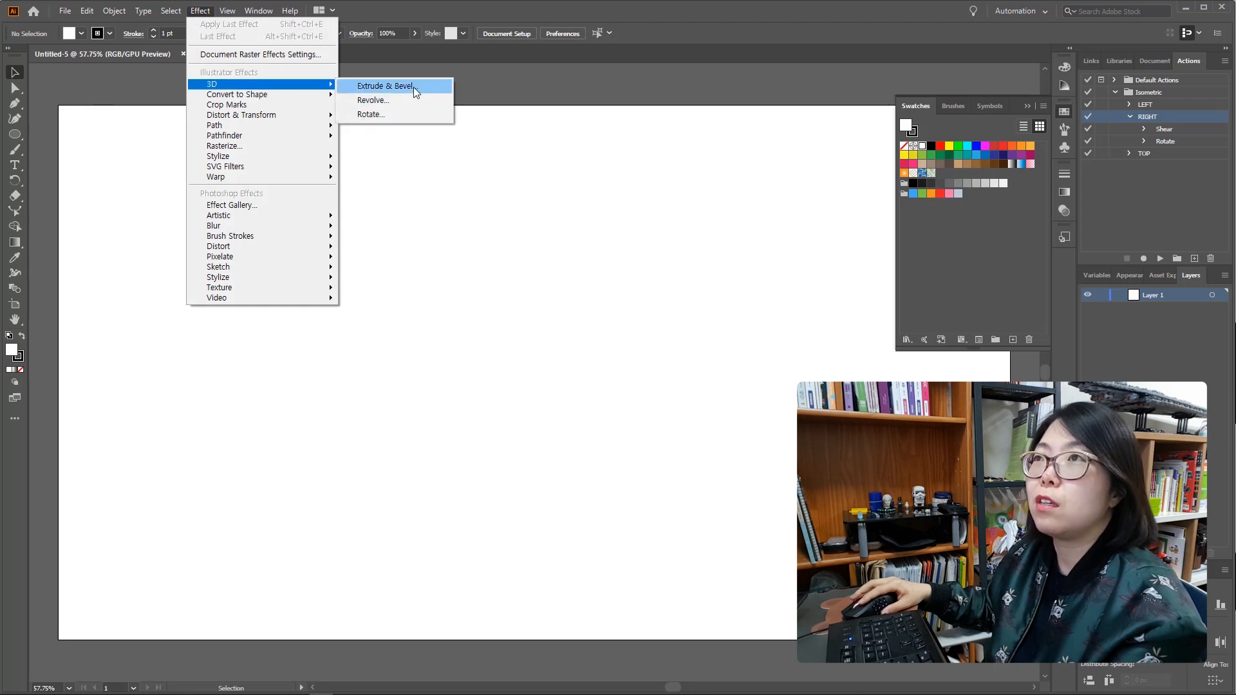
click(54, 219)
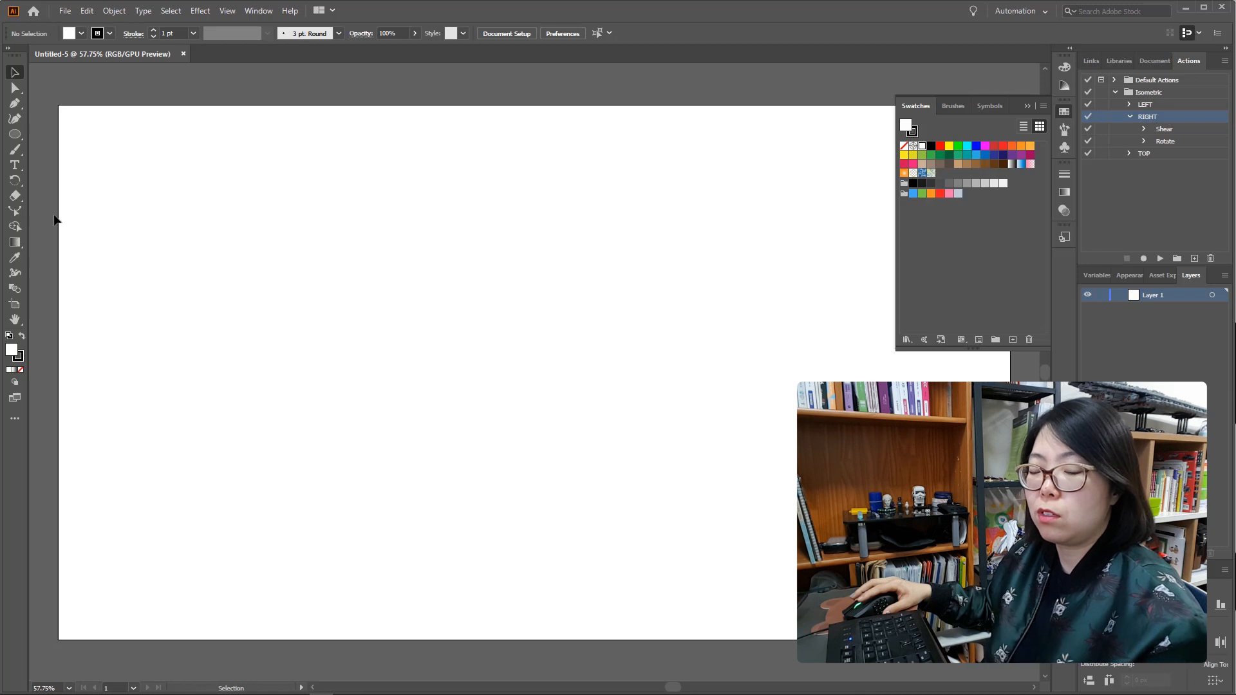
Step: Show the rulers and place a vertical guide just outside the artboard's left edge at about X -4 px, leaving it selected
key(a)
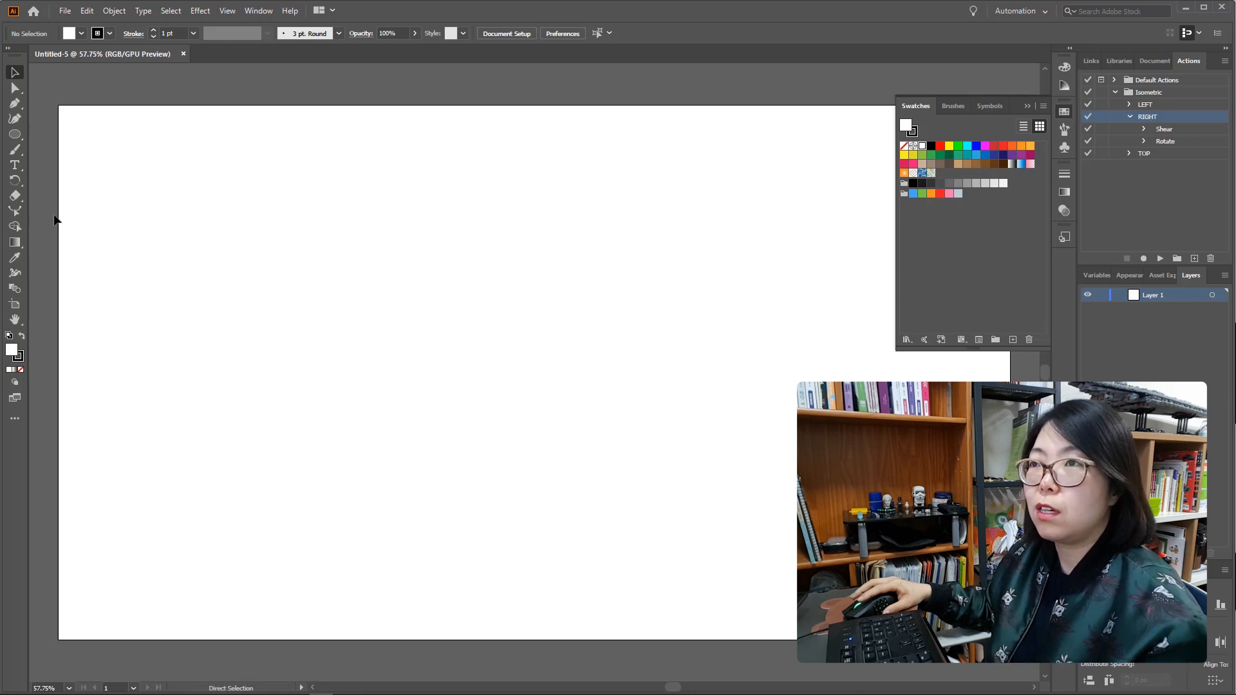
key(ctrl+r)
key(v)
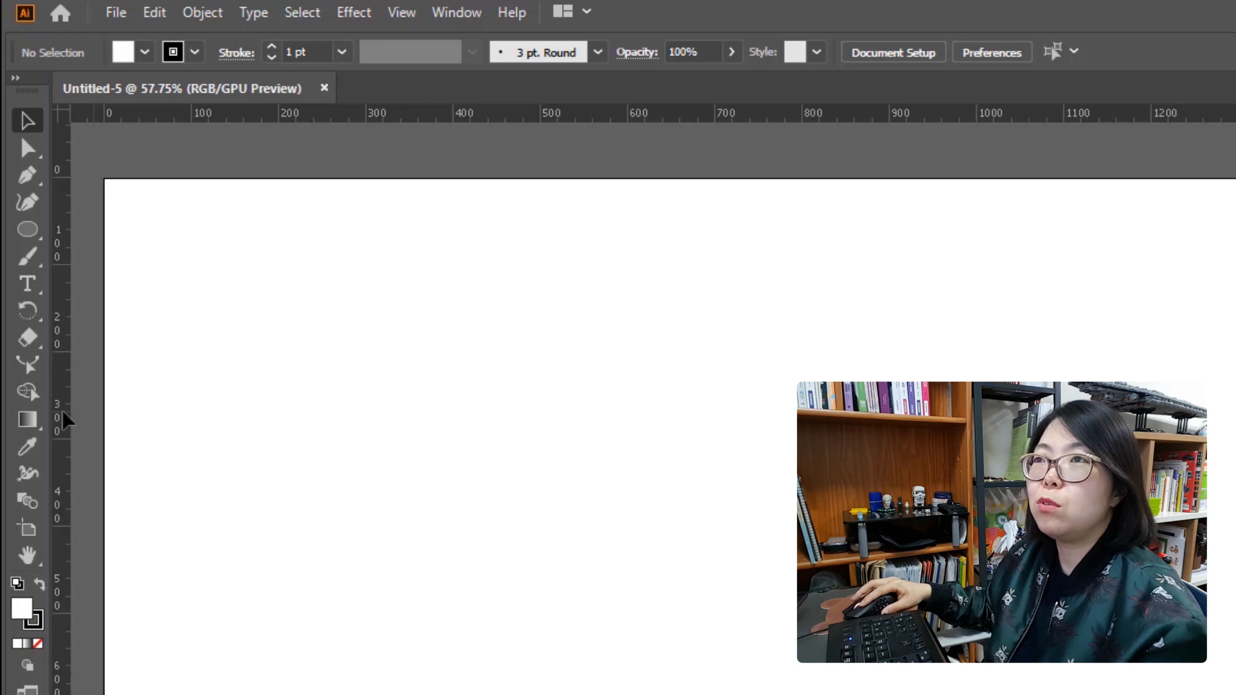
drag(63, 413, 102, 428)
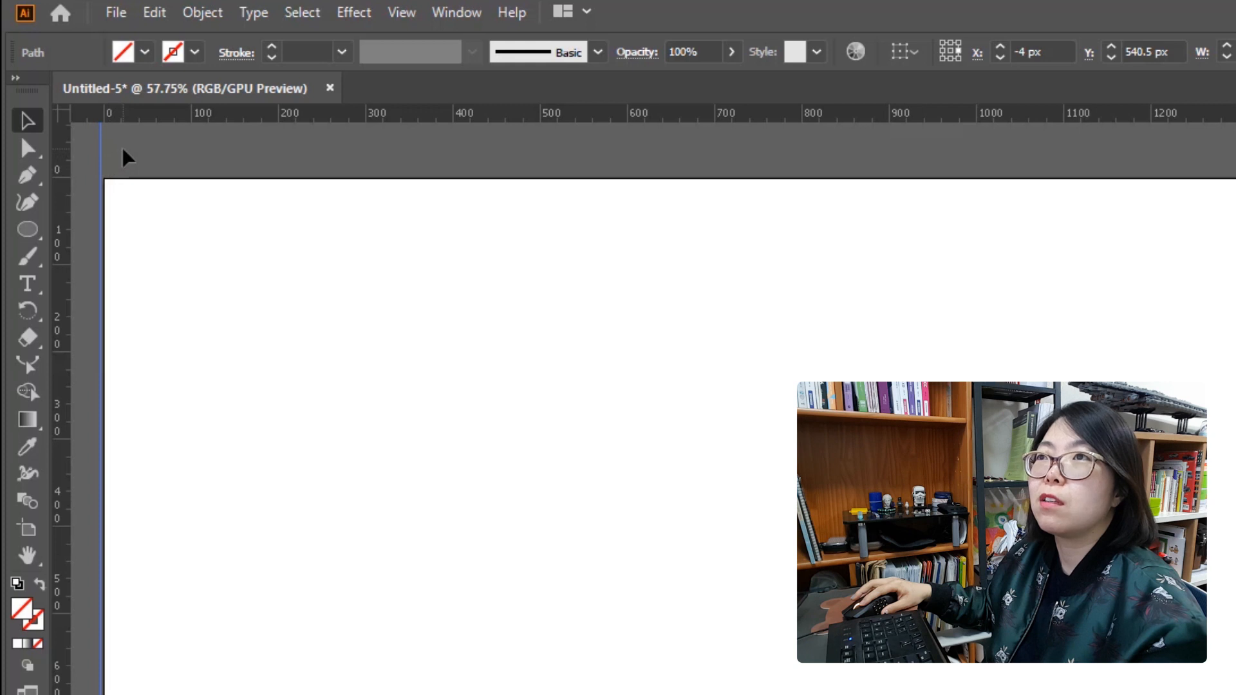
drag(122, 150, 86, 191)
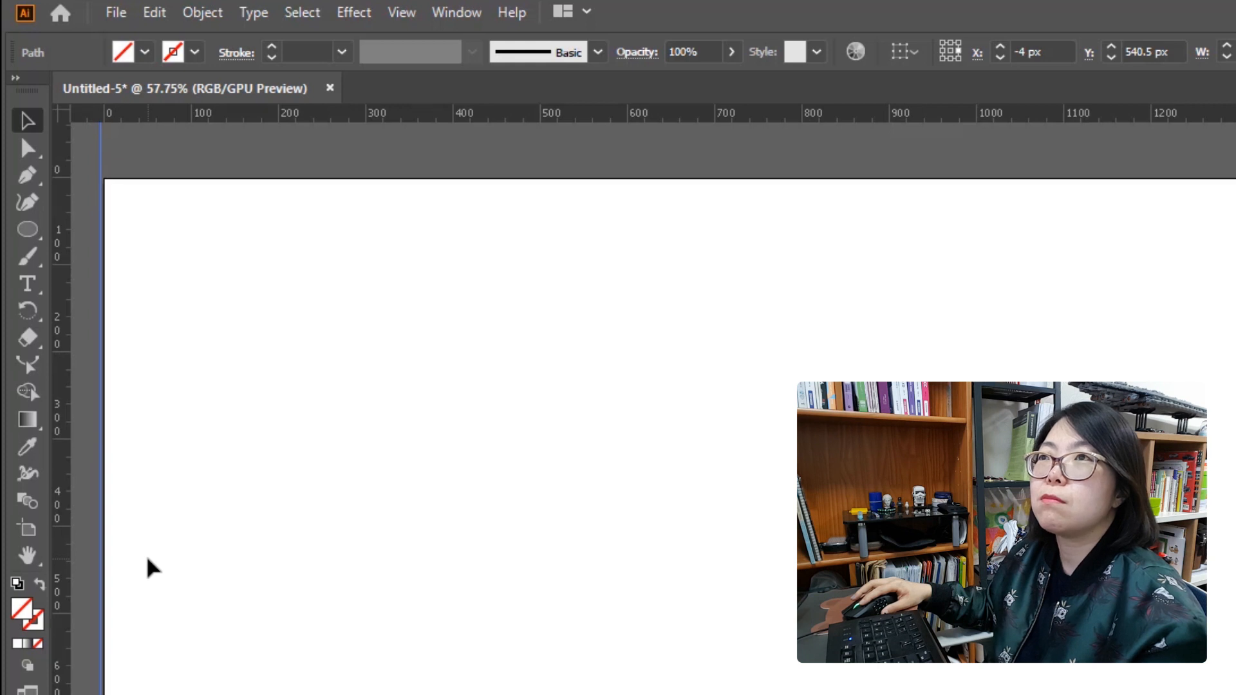
click(141, 157)
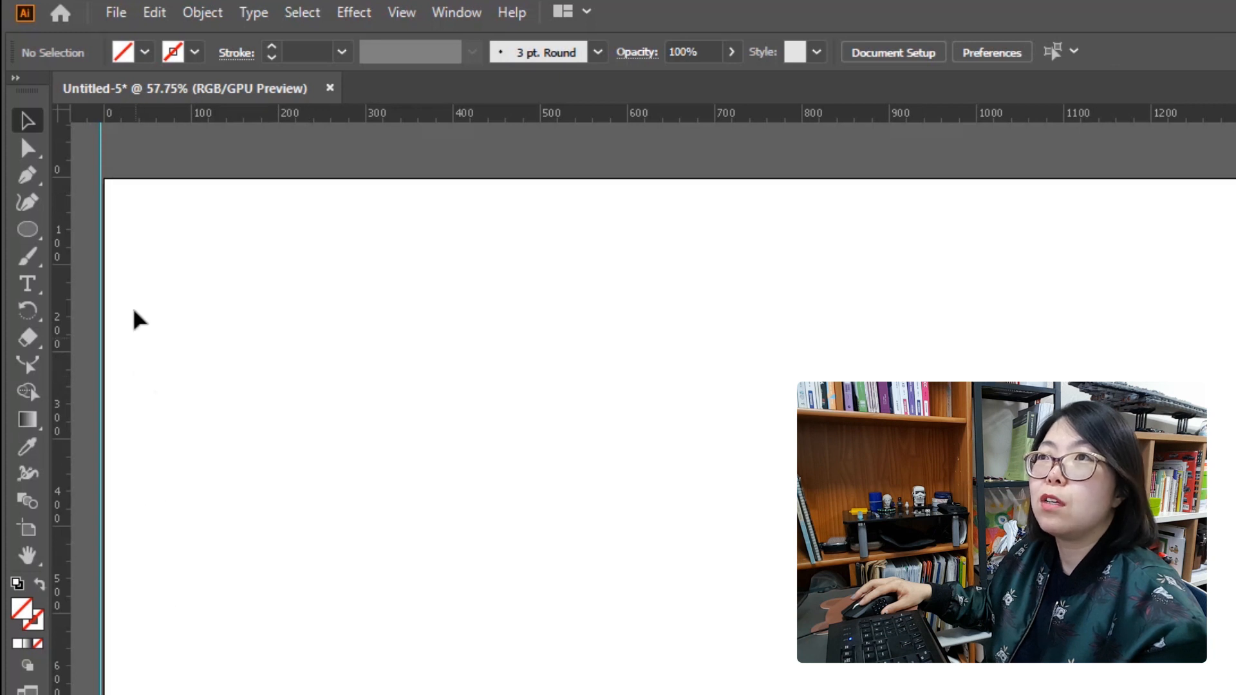
drag(124, 163, 96, 222)
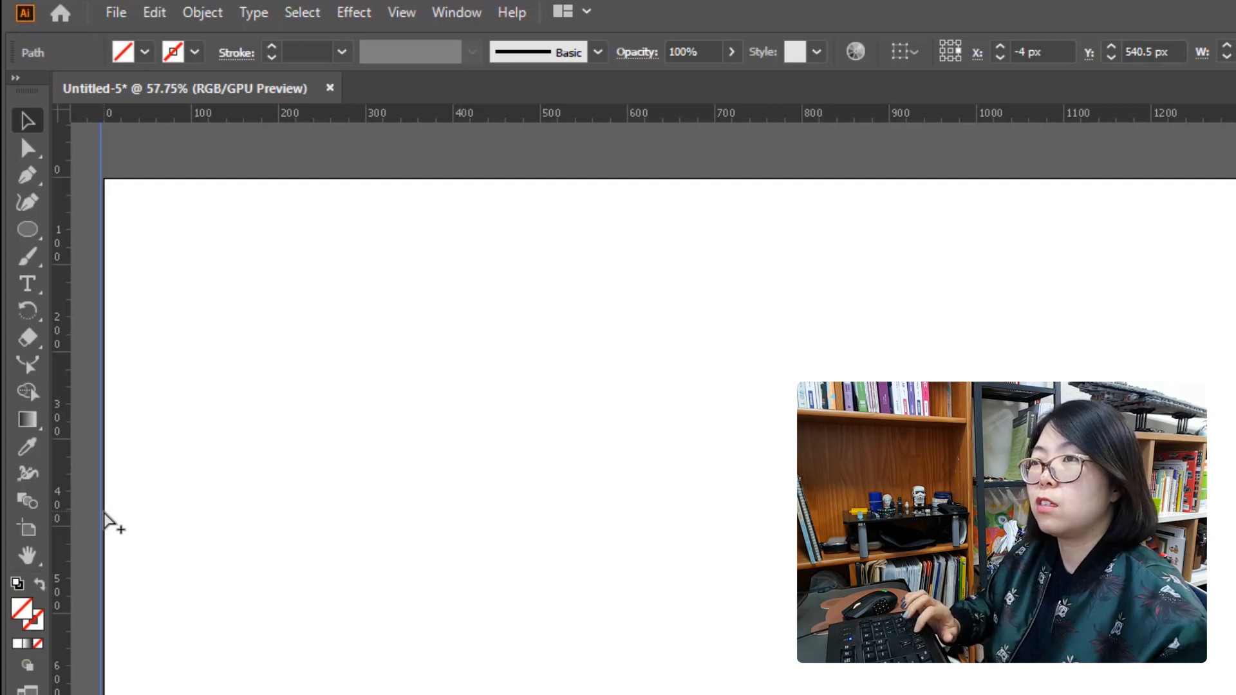
Step: Duplicate the selected vertical guide repeatedly to the right at 15 px spacing until the copies cover the full artboard width
key(alt+Right)
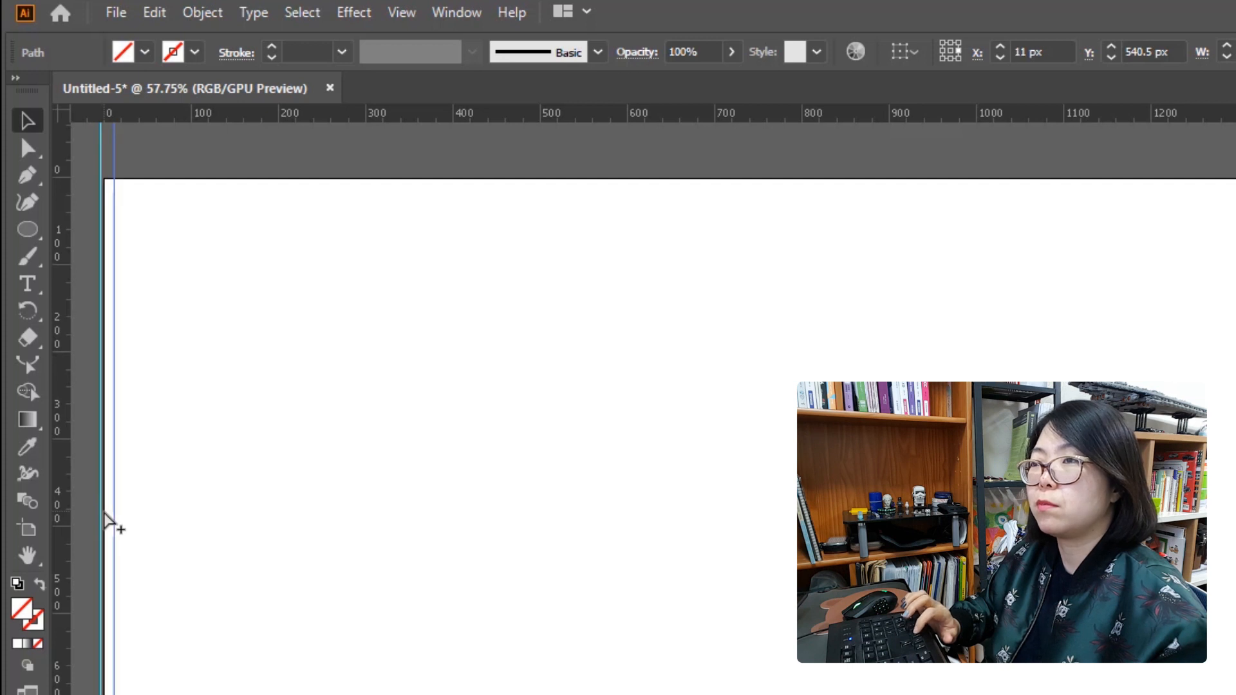
key(alt+Right)
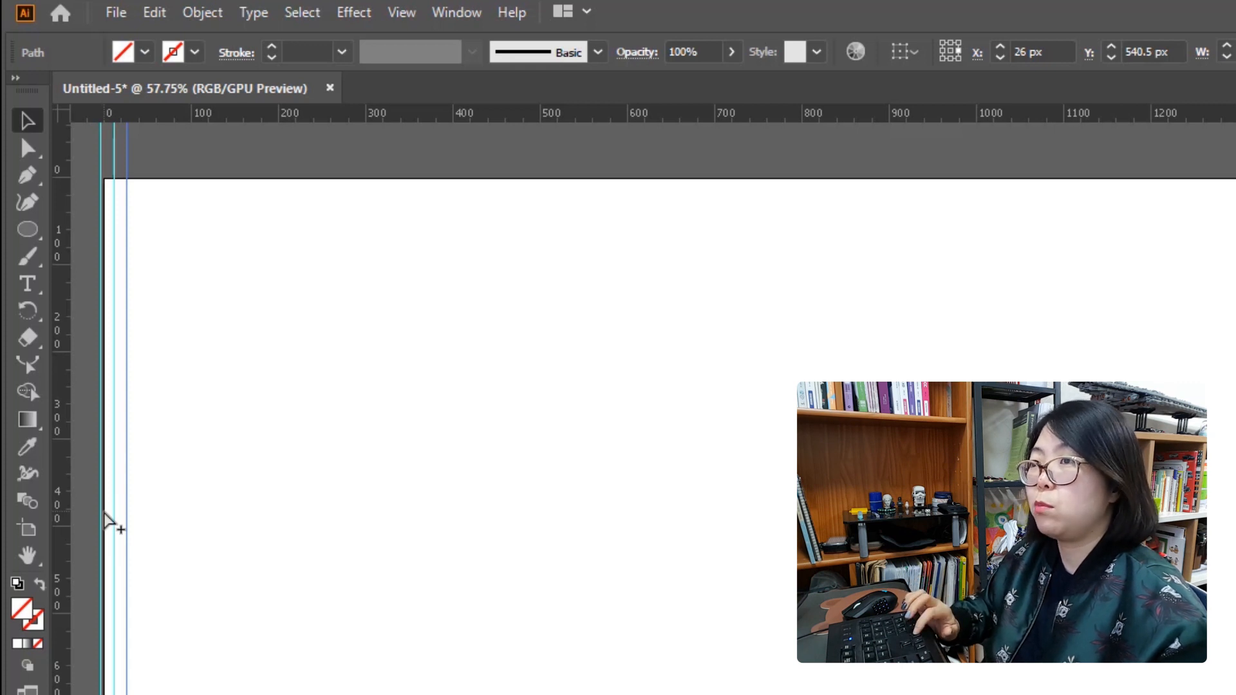
key(ctrl+d)
key(ctrl+d)
key(ctrl+d)
key(ctrl+d)
key(ctrl+d)
key(ctrl+d)
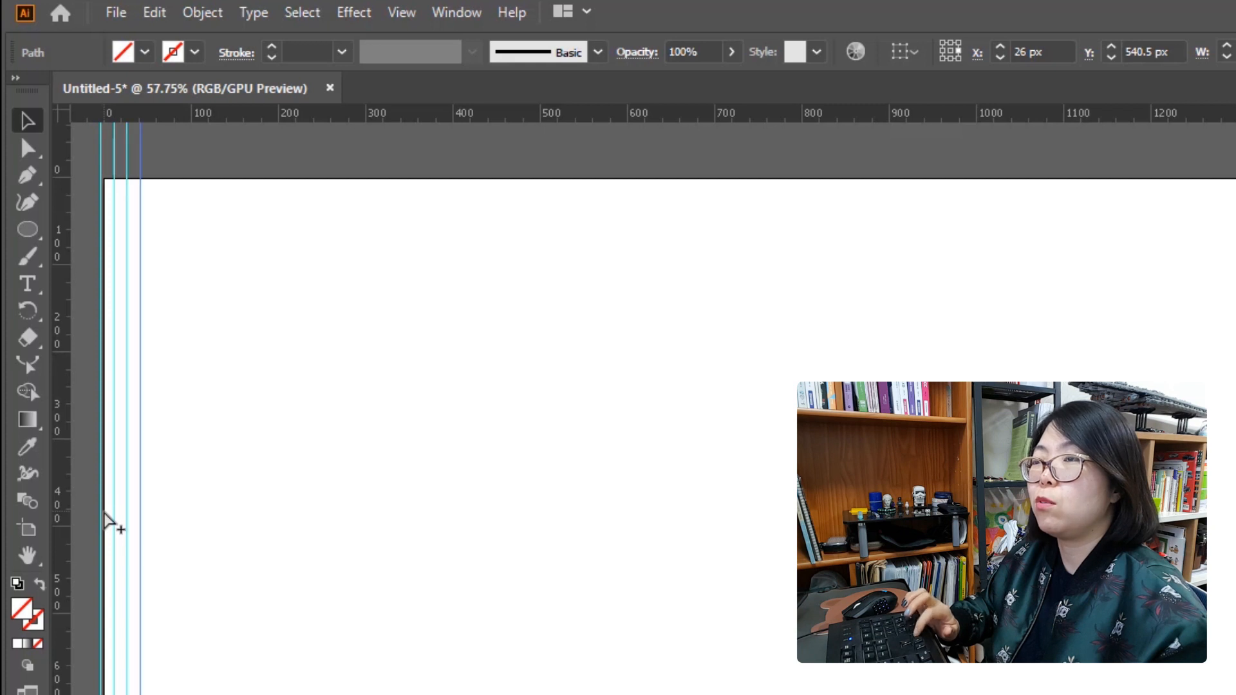
key(ctrl+d)
key(ctrl+d)
key(ctrl+d)
key(ctrl+d)
key(ctrl+d)
key(ctrl+d)
key(ctrl+d)
key(ctrl+d)
key(ctrl+d)
key(ctrl+d)
key(ctrl+d)
key(ctrl+d)
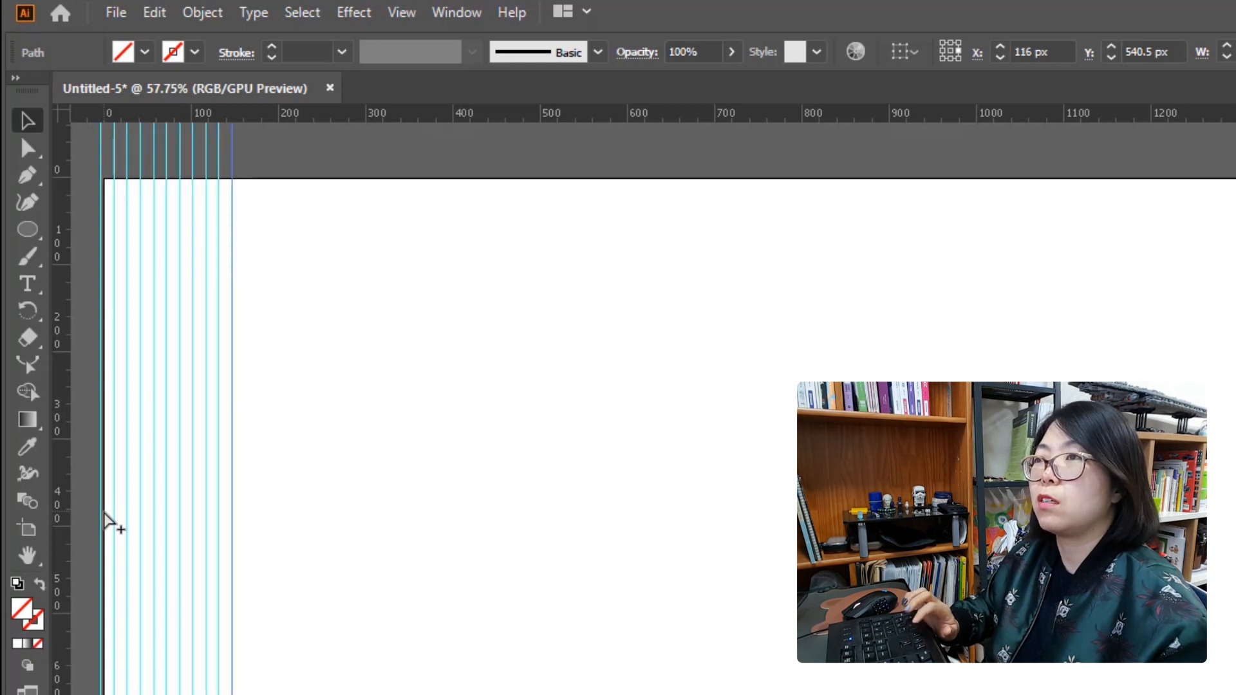
key(ctrl+d)
key(ctrl+d)
key(ctrl+d)
key(ctrl+d)
key(ctrl+d)
key(ctrl+d)
key(ctrl+d)
key(ctrl+d)
key(ctrl+d)
key(ctrl+d)
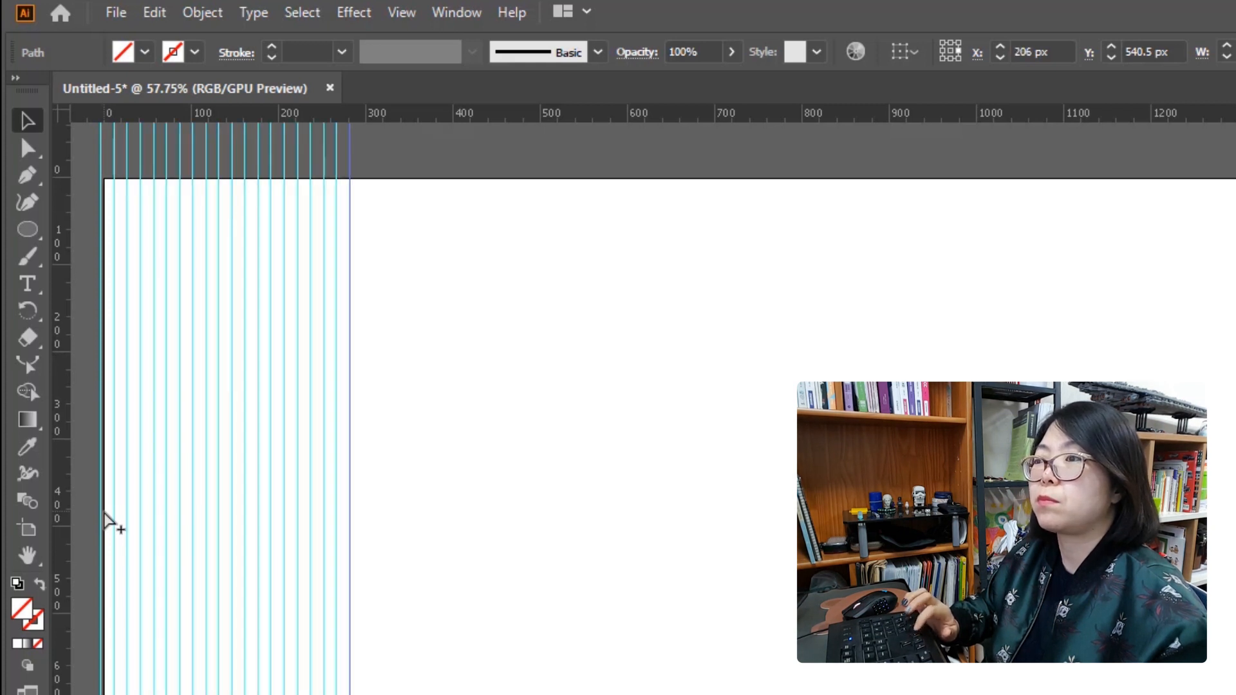
key(ctrl+d)
key(ctrl+d)
key(ctrl+d)
key(ctrl+d)
key(ctrl+d)
key(ctrl+d)
key(ctrl+d)
key(ctrl+d)
key(ctrl+d)
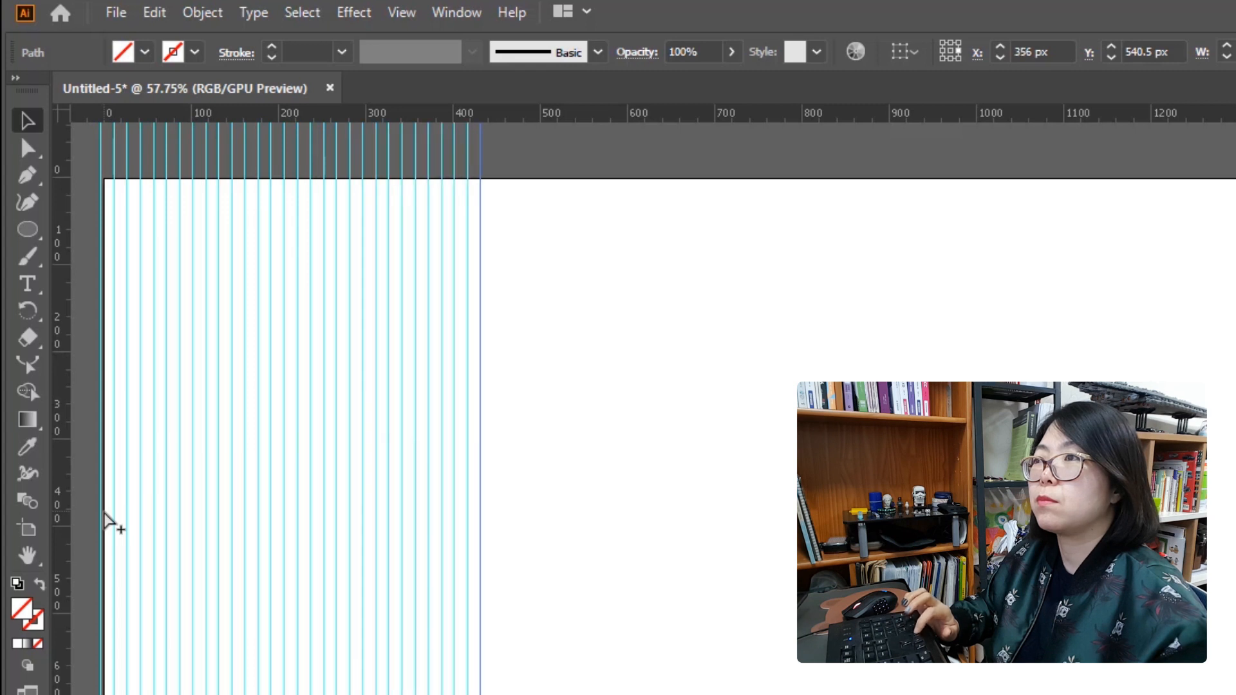
key(ctrl+d)
key(ctrl+d)
key(ctrl+d)
key(ctrl+d)
key(ctrl+d)
key(ctrl+d)
key(ctrl+d)
key(ctrl+d)
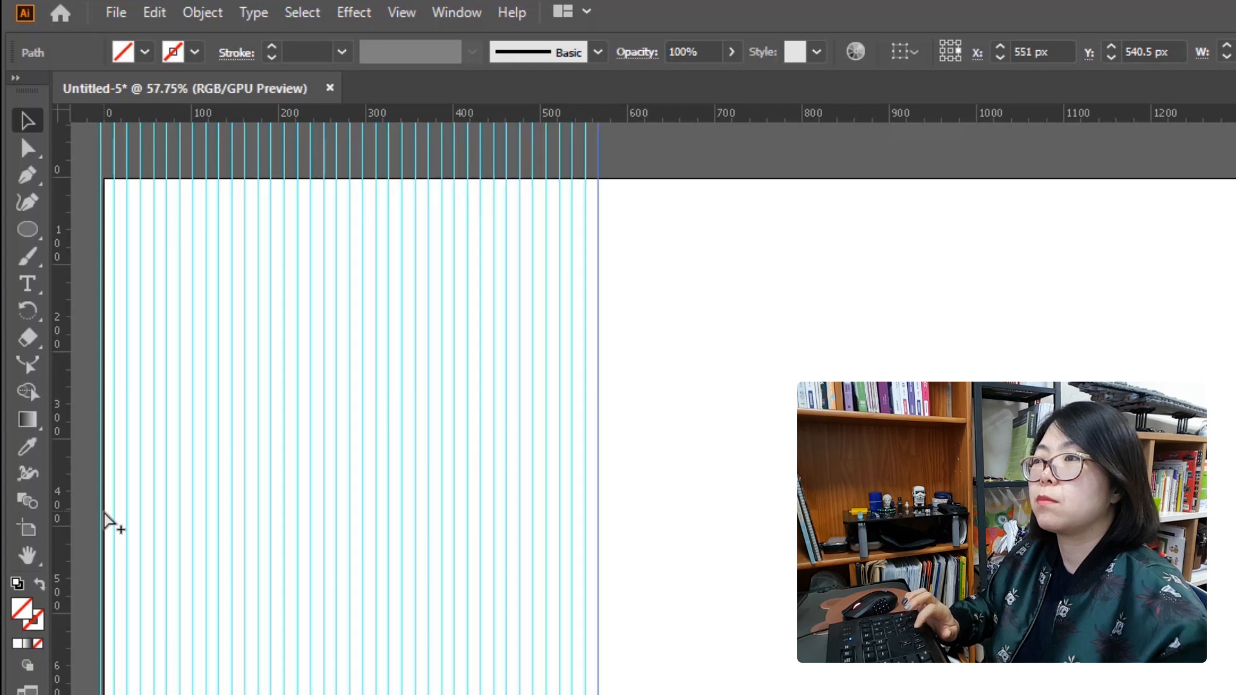
key(ctrl+d)
key(ctrl+d)
key(ctrl+d)
key(ctrl+d)
key(ctrl+d)
key(ctrl+d)
key(ctrl+d)
key(ctrl+d)
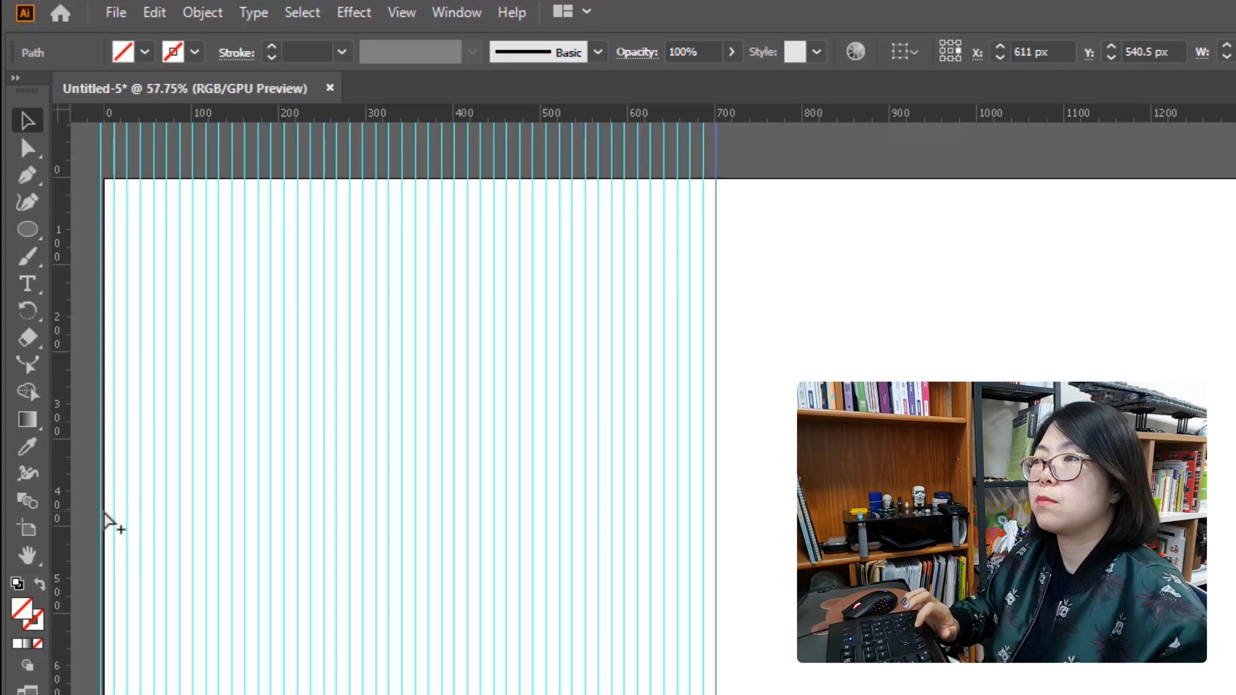
key(ctrl+d)
key(ctrl+d)
key(ctrl+d)
key(ctrl+d)
key(ctrl+d)
key(ctrl+d)
key(ctrl+d)
key(ctrl+d)
key(ctrl+d)
key(ctrl+d)
key(ctrl+d)
key(ctrl+d)
key(ctrl+d)
key(ctrl+d)
key(ctrl+d)
key(ctrl+d)
key(ctrl+d)
key(ctrl+d)
key(ctrl+d)
key(ctrl+d)
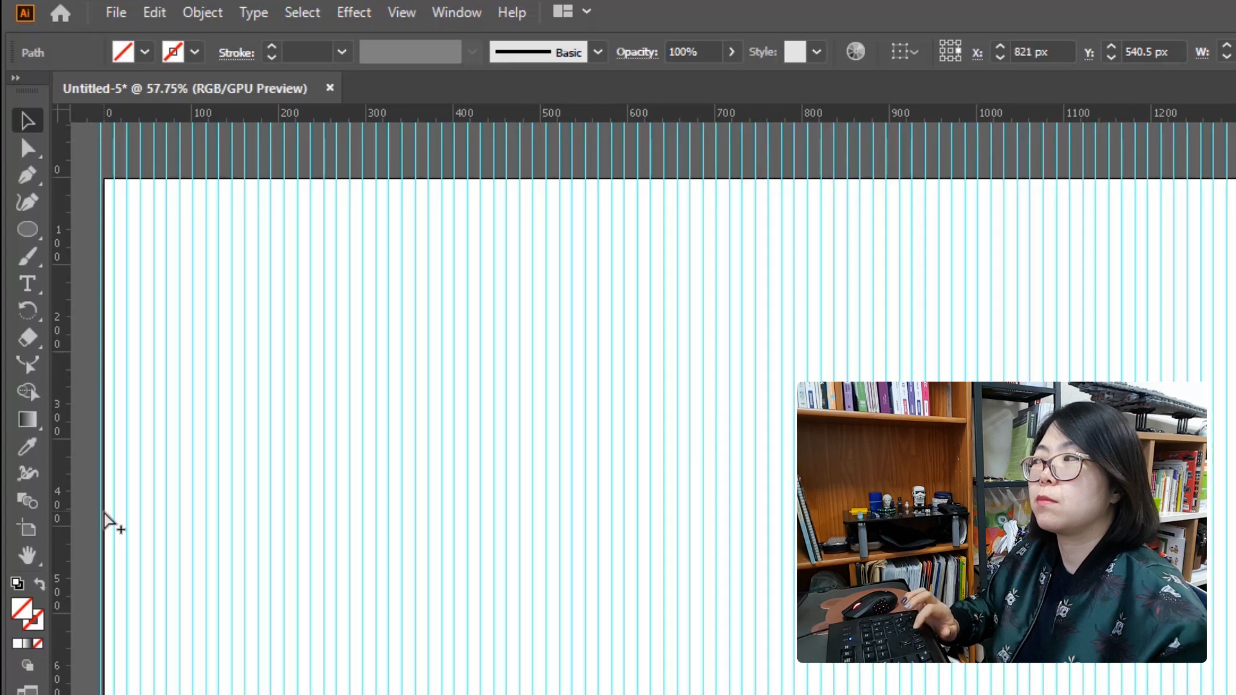
key(ctrl+d)
key(ctrl+d)
key(ctrl+d)
key(ctrl+d)
key(ctrl+d)
key(ctrl+d)
key(ctrl+d)
key(ctrl+d)
key(ctrl+d)
key(ctrl+d)
key(ctrl+d)
key(ctrl+d)
key(ctrl+d)
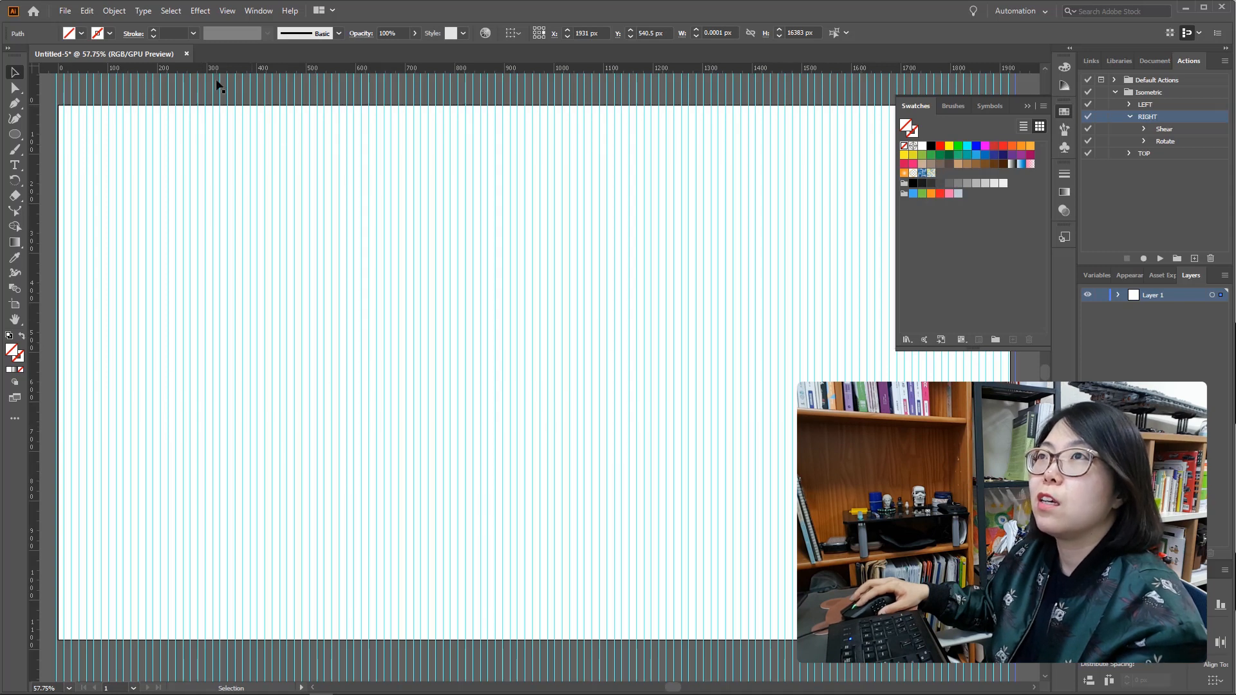
Step: Check the keyboard increment value in the General preferences
click(87, 11)
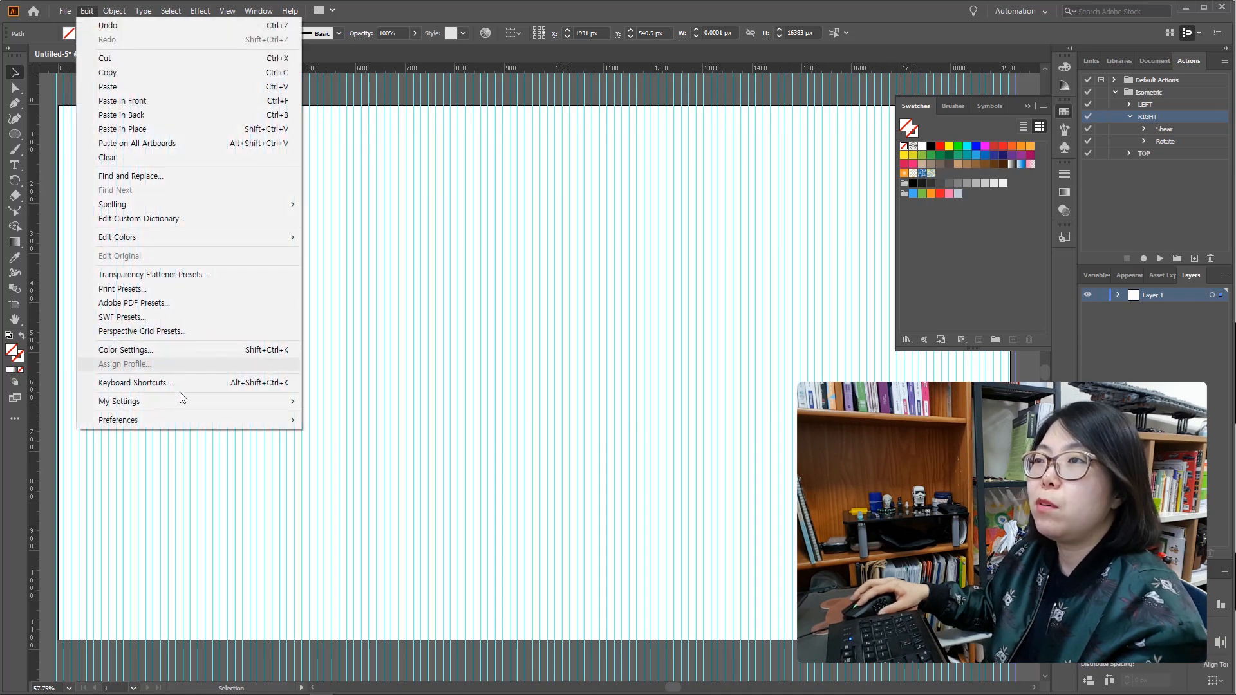
mouse_move(195, 422)
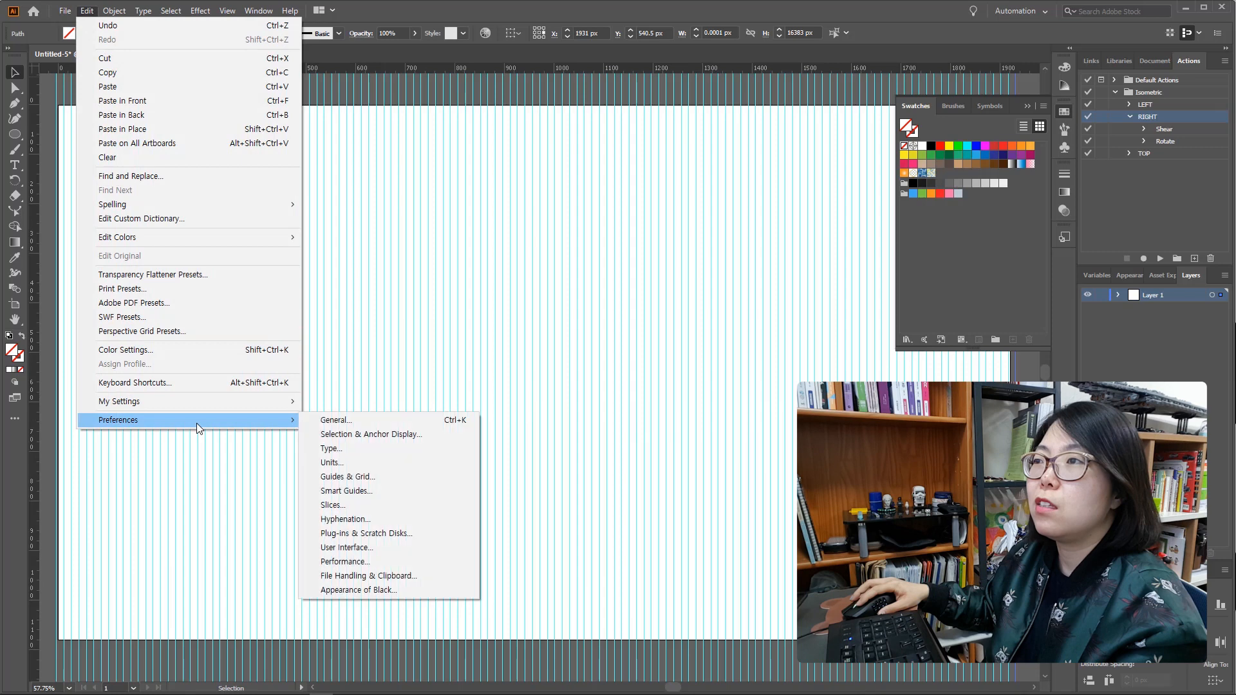
click(380, 422)
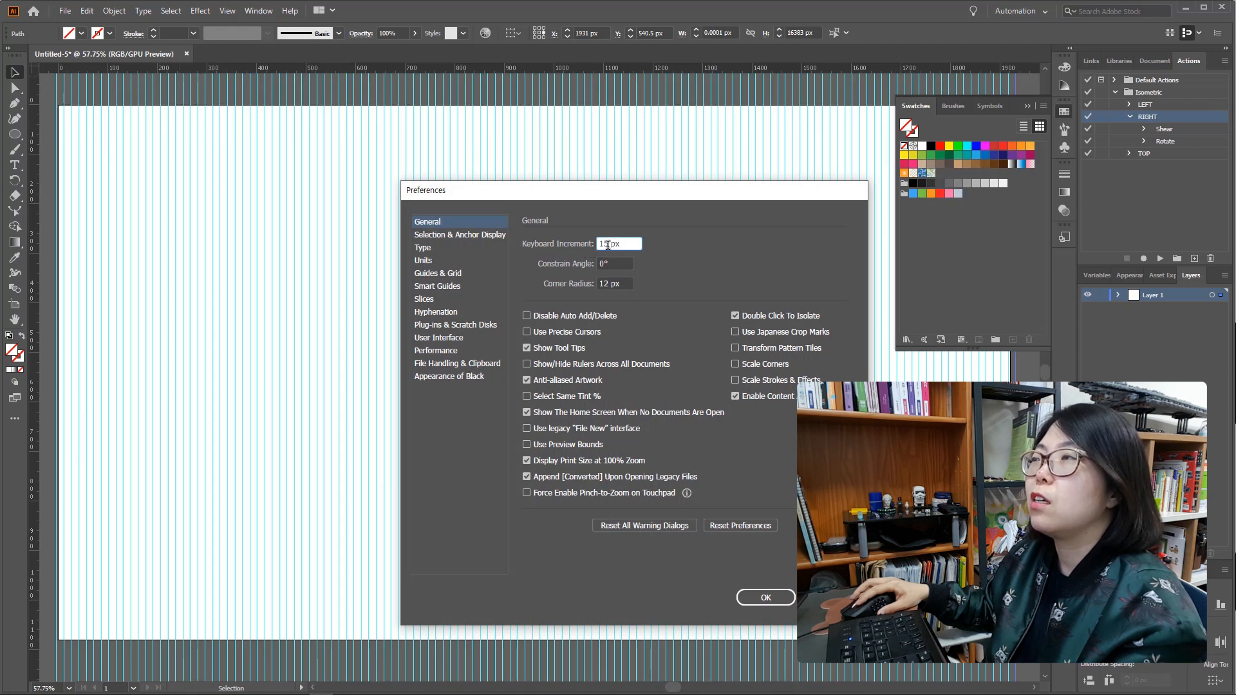
drag(609, 245, 599, 245)
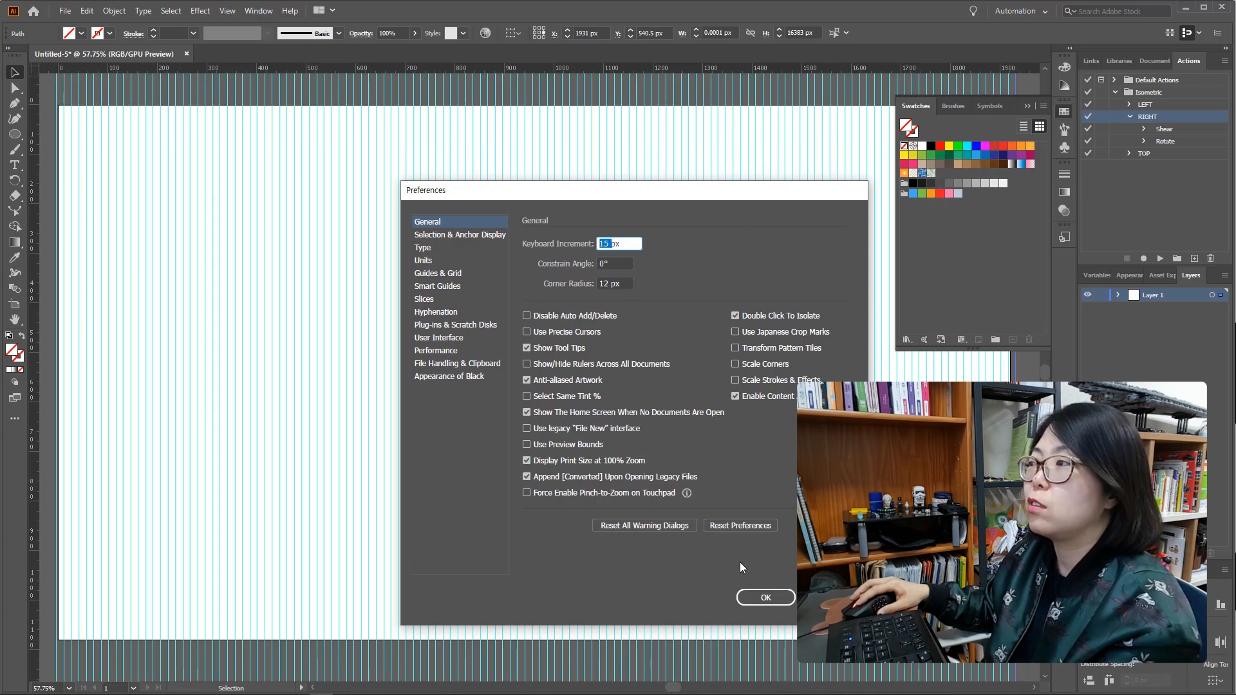
click(783, 602)
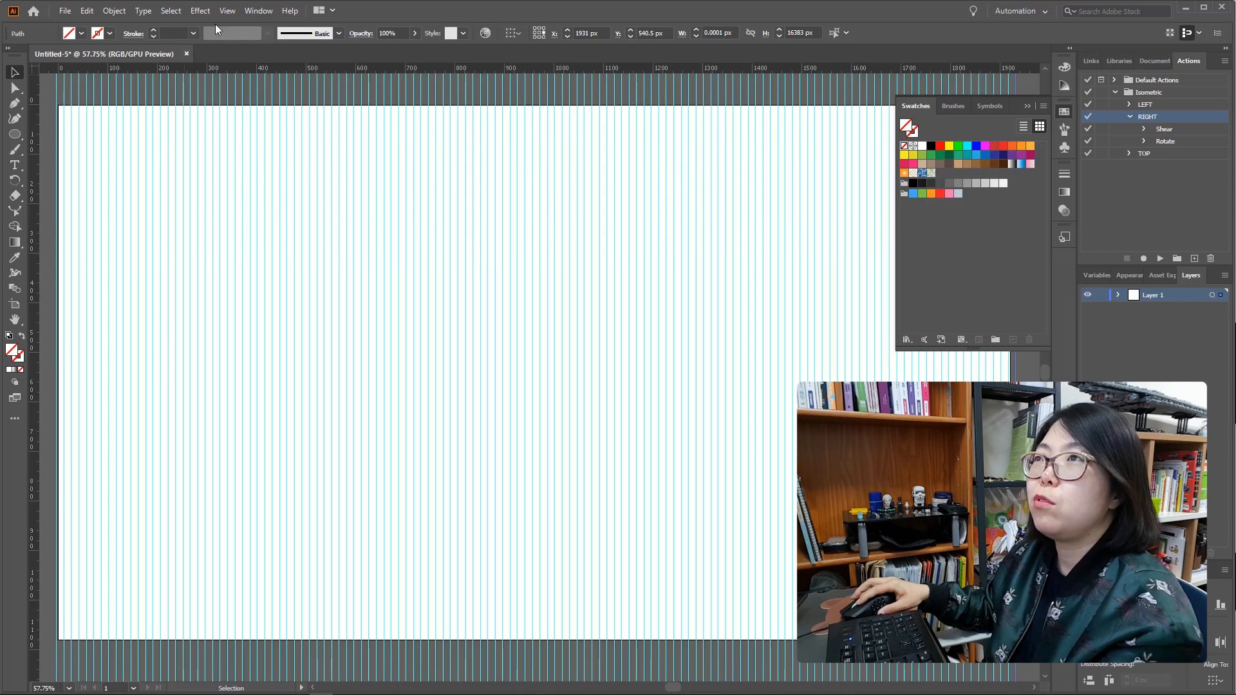
Step: Lock all the guides and unlock them again
click(235, 11)
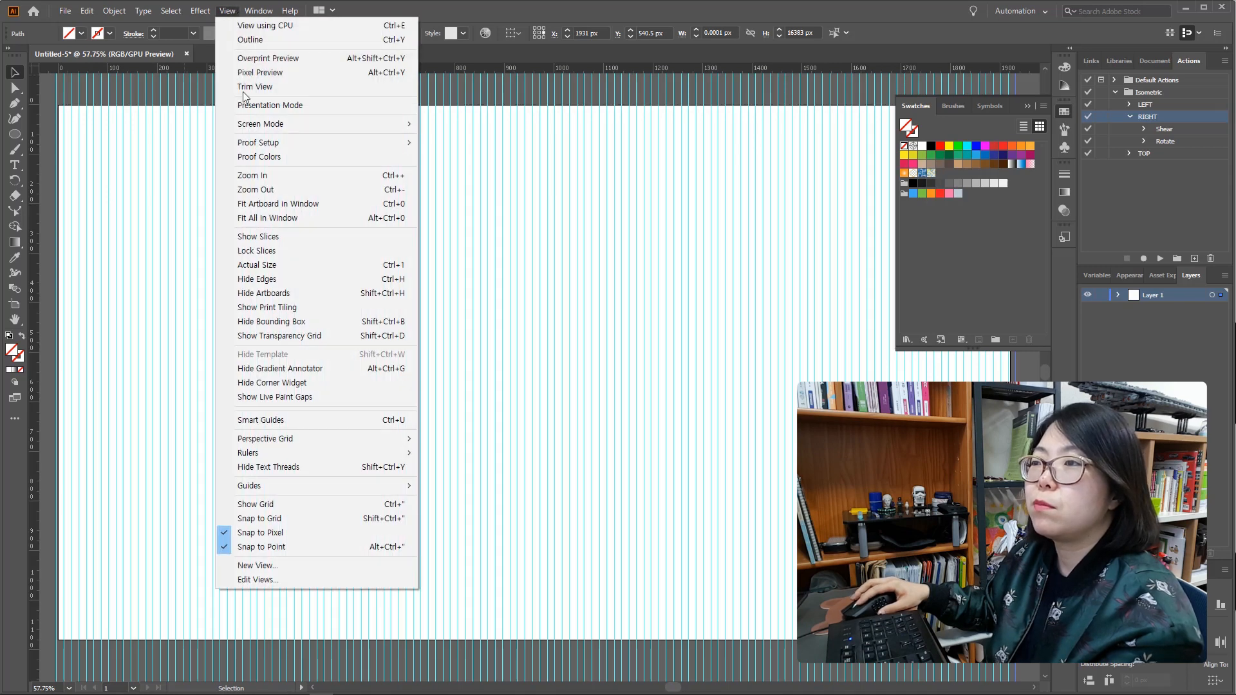
mouse_move(313, 488)
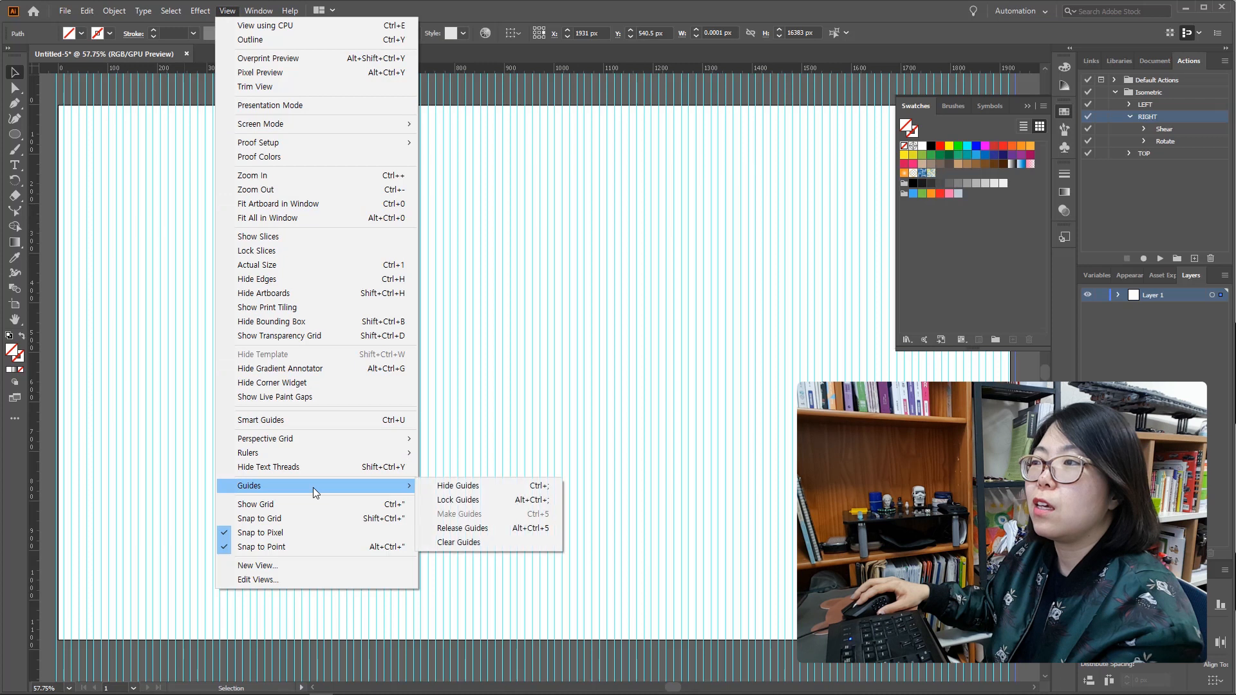
click(506, 504)
click(230, 11)
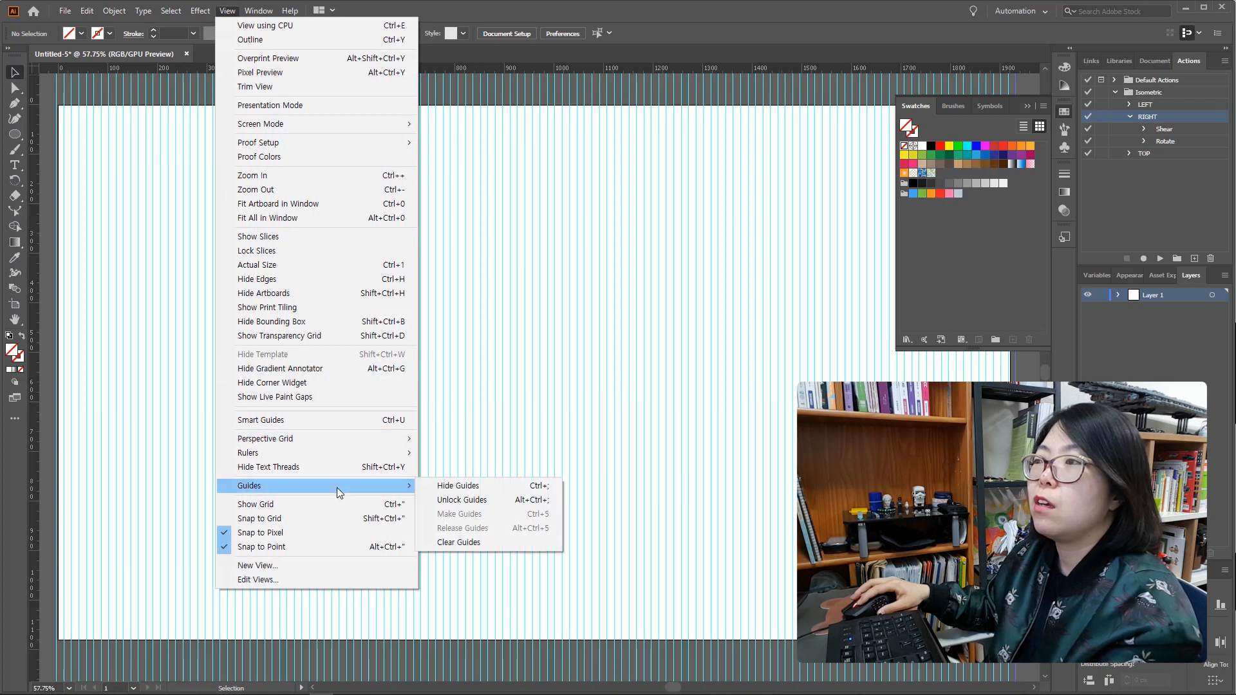
click(505, 501)
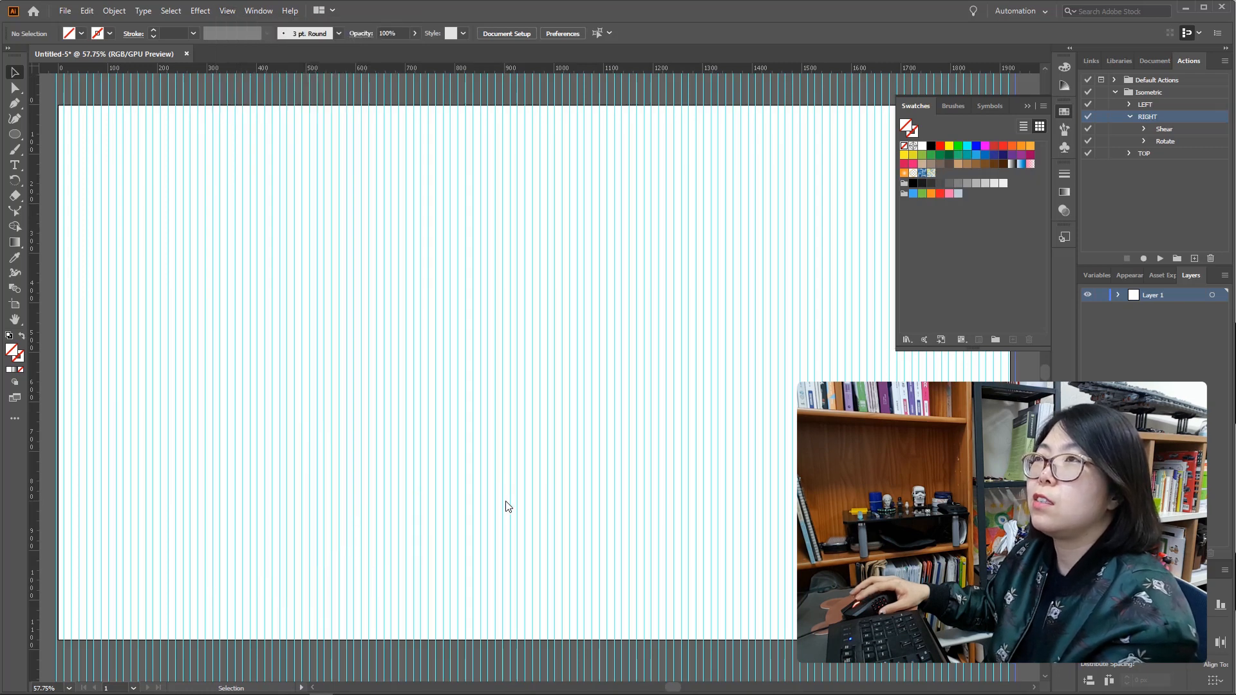
Step: Check the lock option for the guides without changing it
click(270, 11)
mouse_move(227, 11)
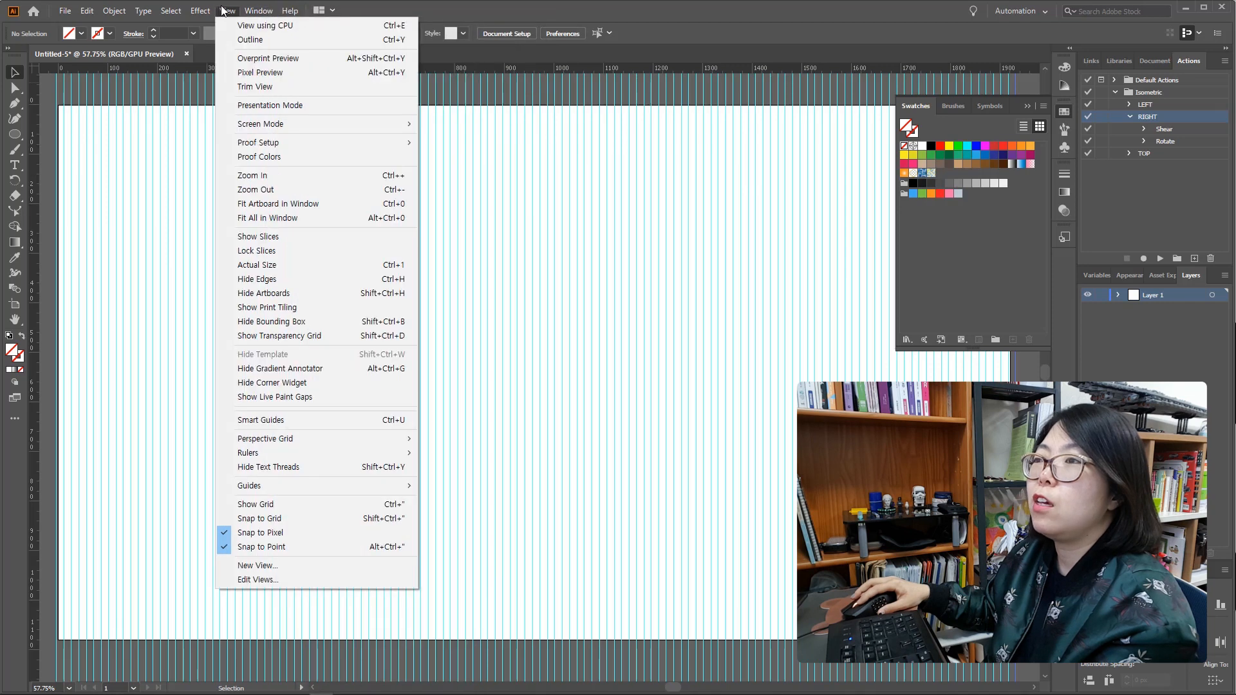
mouse_move(360, 484)
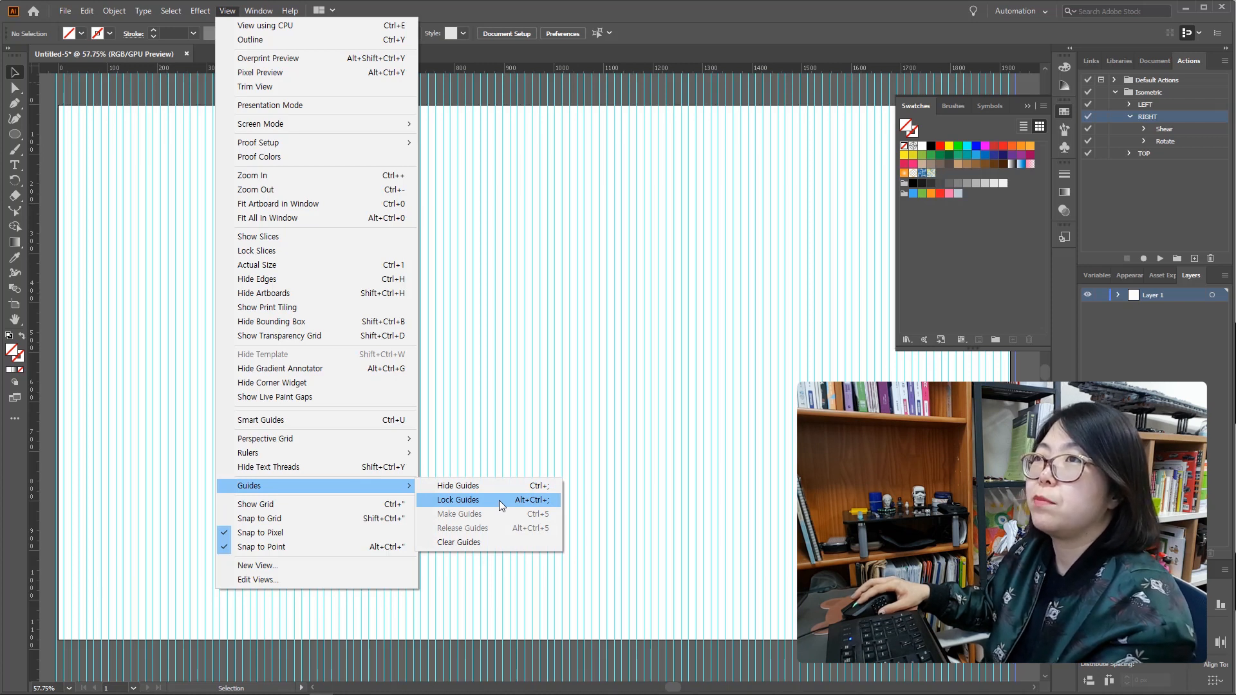
click(45, 262)
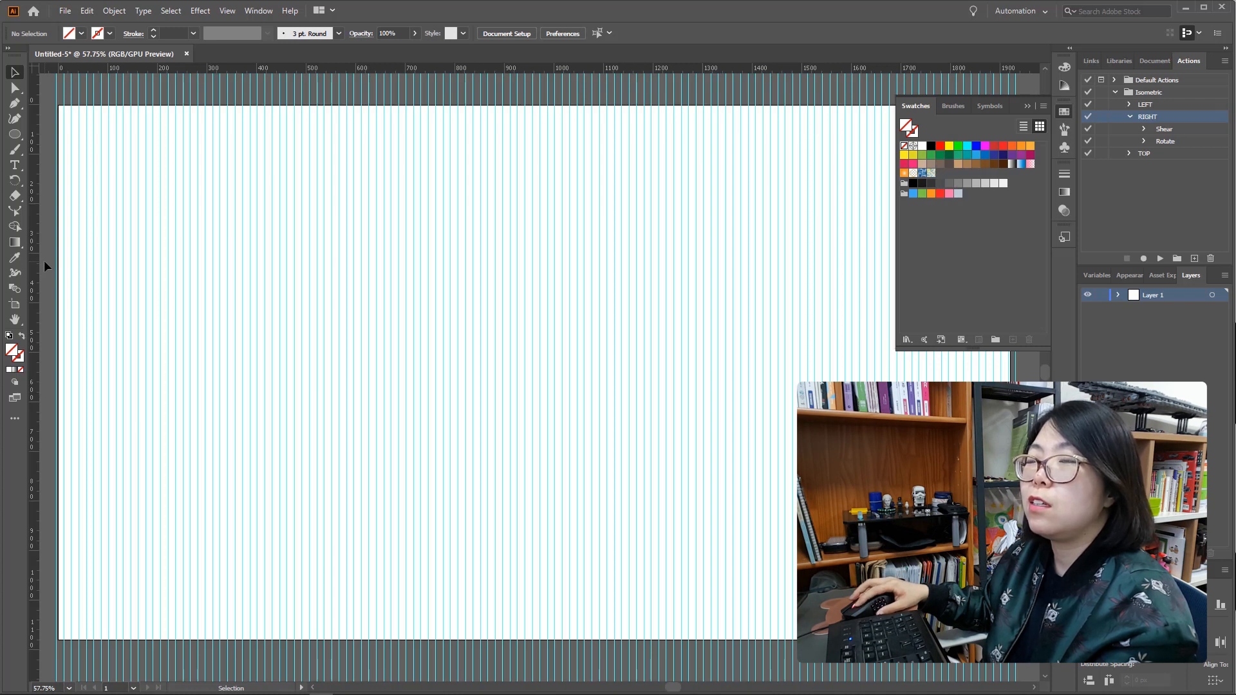
Step: Select all the vertical guides and create a copy of them rotated by 120°
drag(44, 260, 1043, 497)
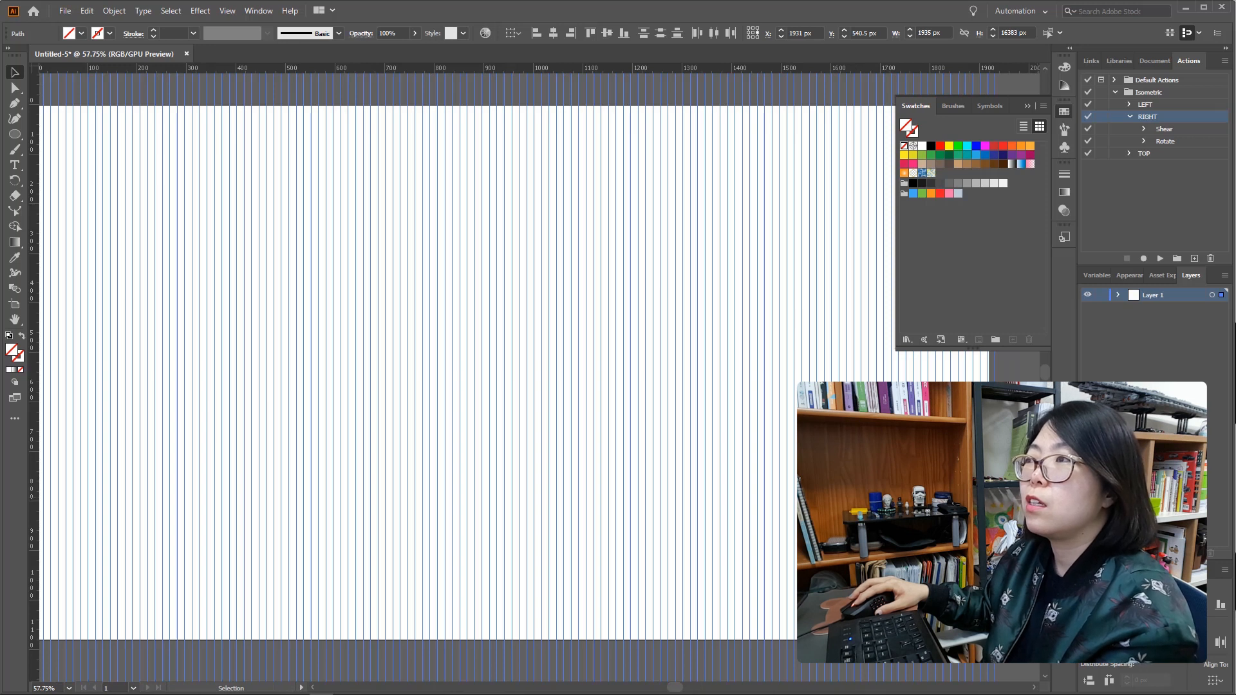
right_click(432, 312)
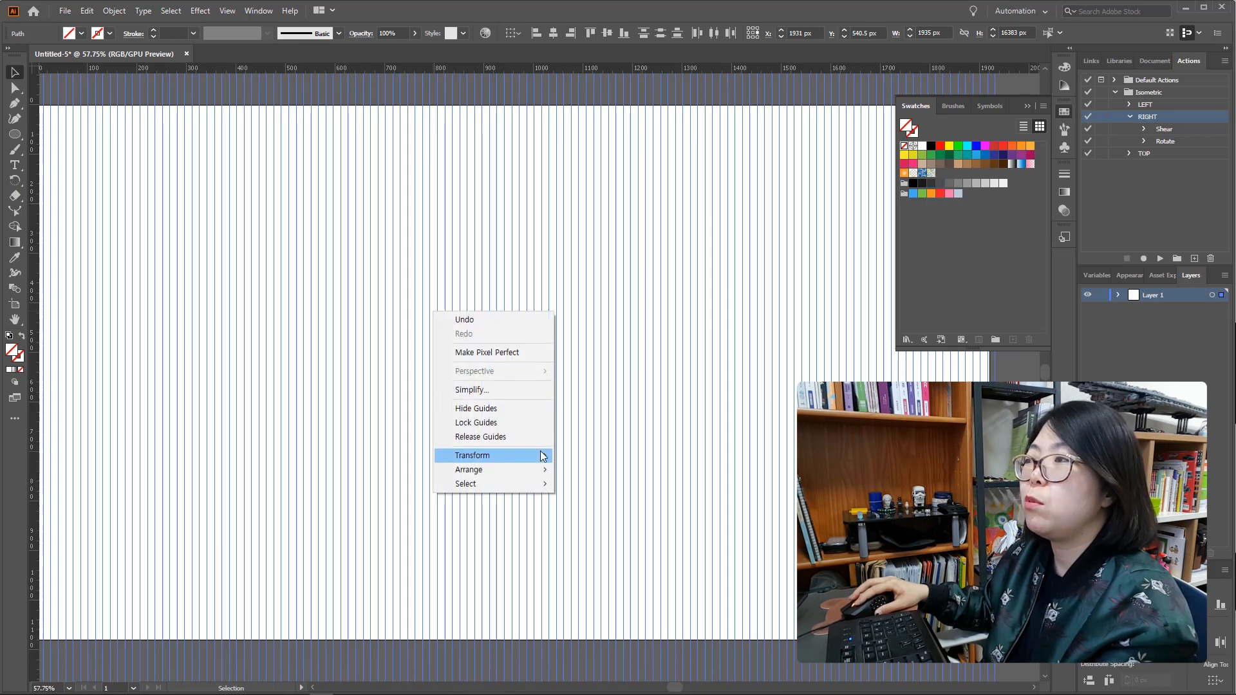
mouse_move(544, 455)
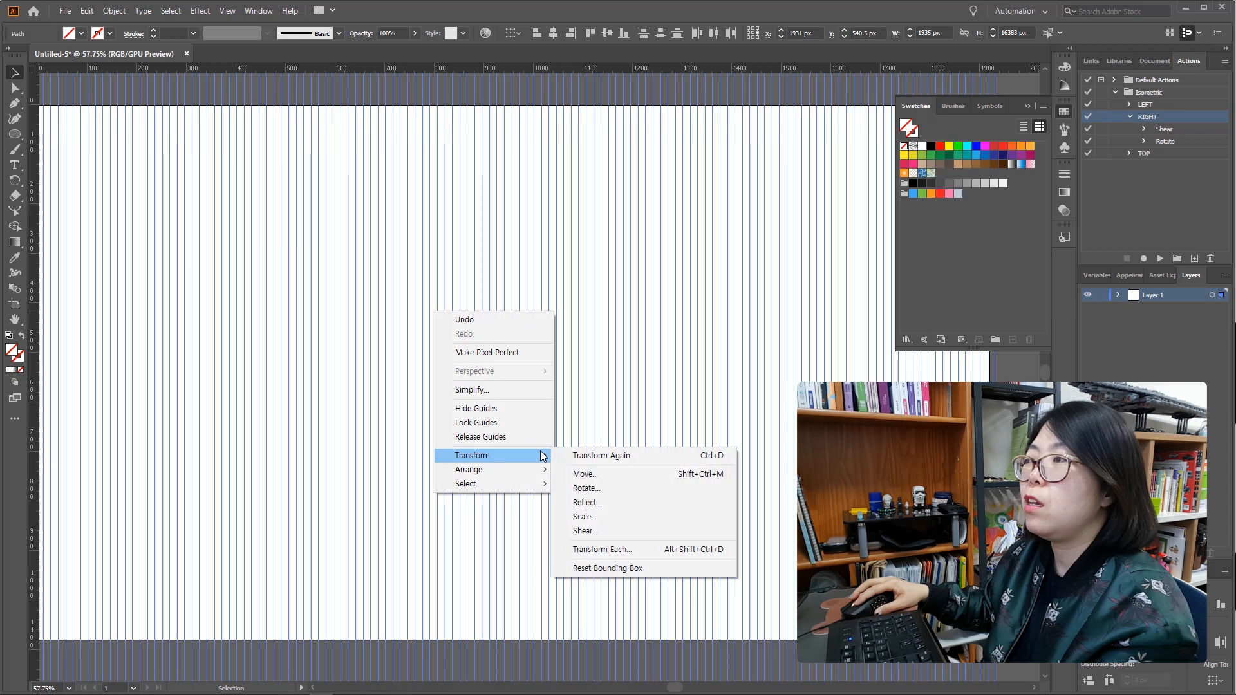
click(654, 490)
drag(1141, 276, 620, 291)
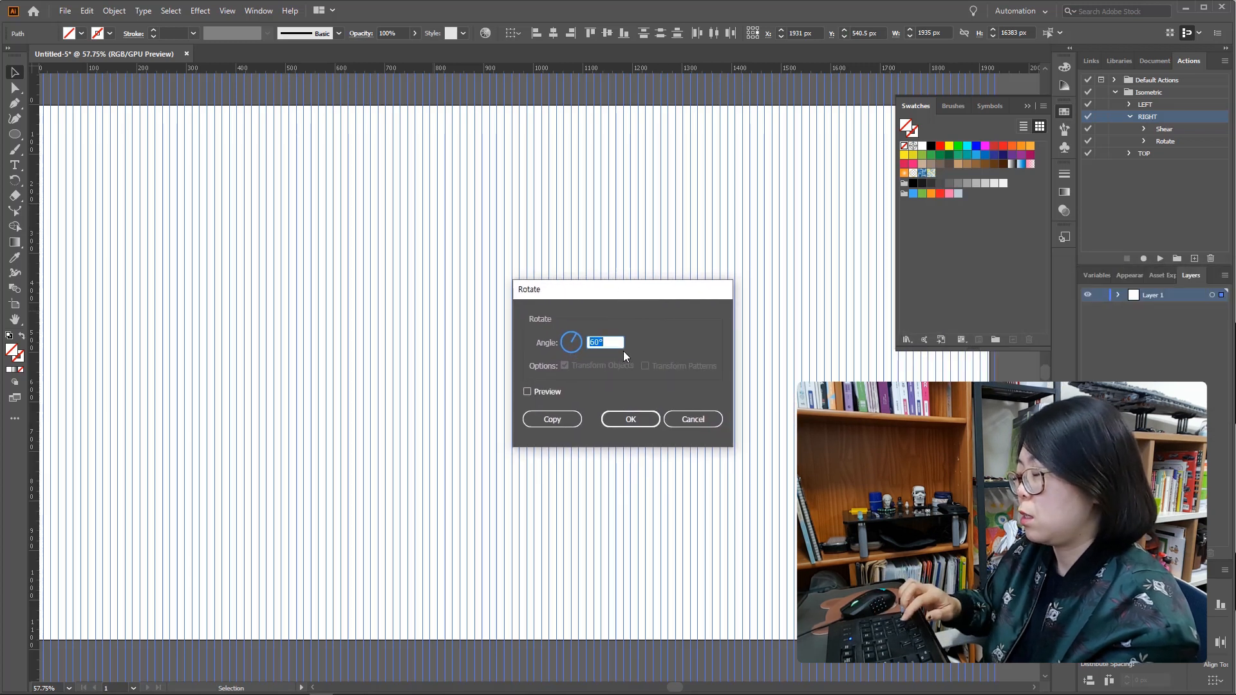
text(120)
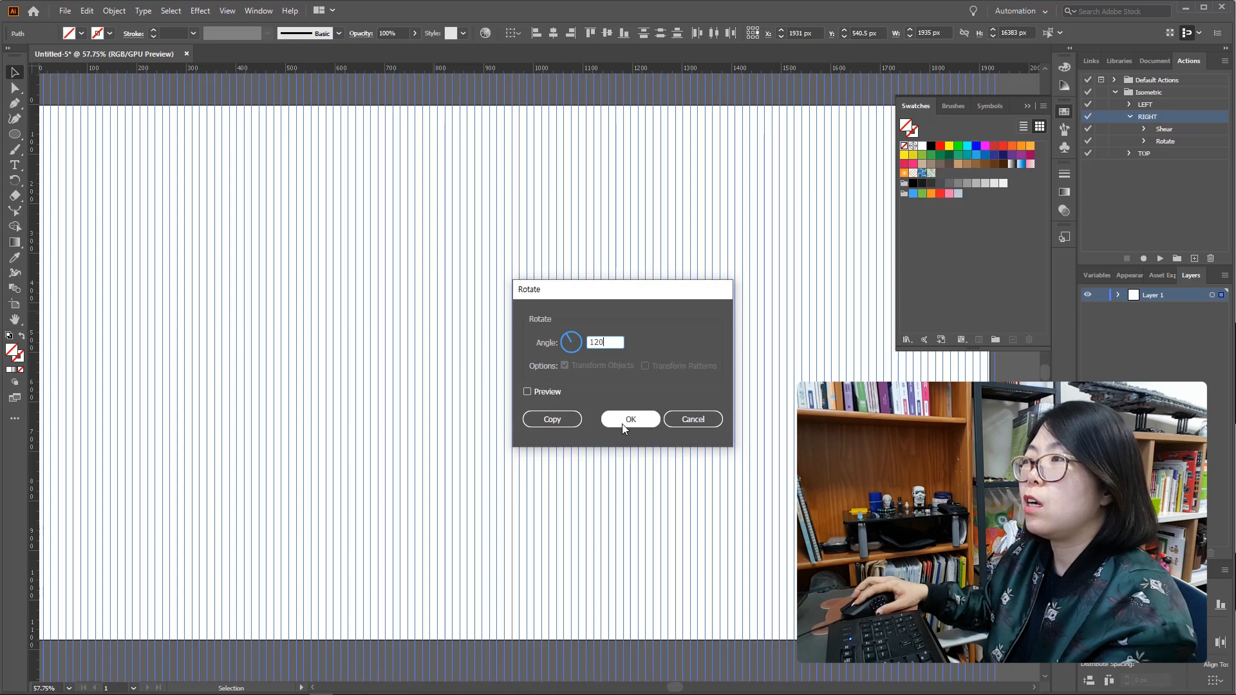
click(555, 427)
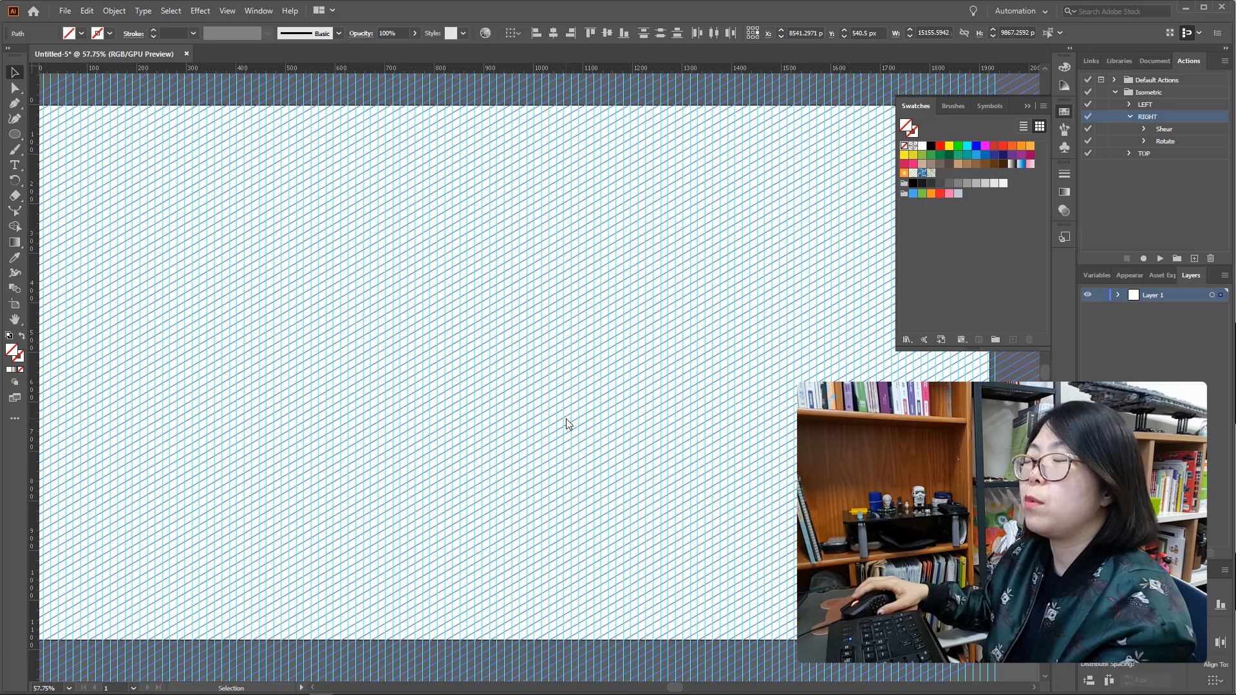
Step: Create a further copy of the selected diagonal guides, rotated by another 120°
right_click(566, 422)
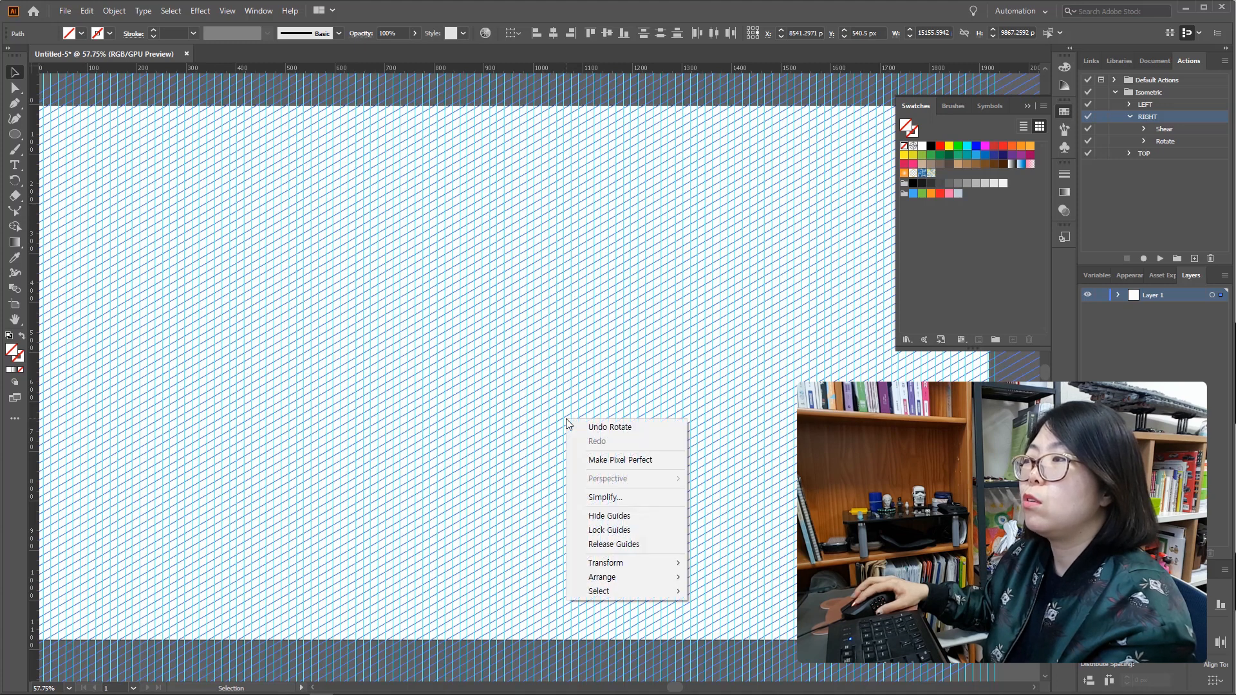
mouse_move(615, 564)
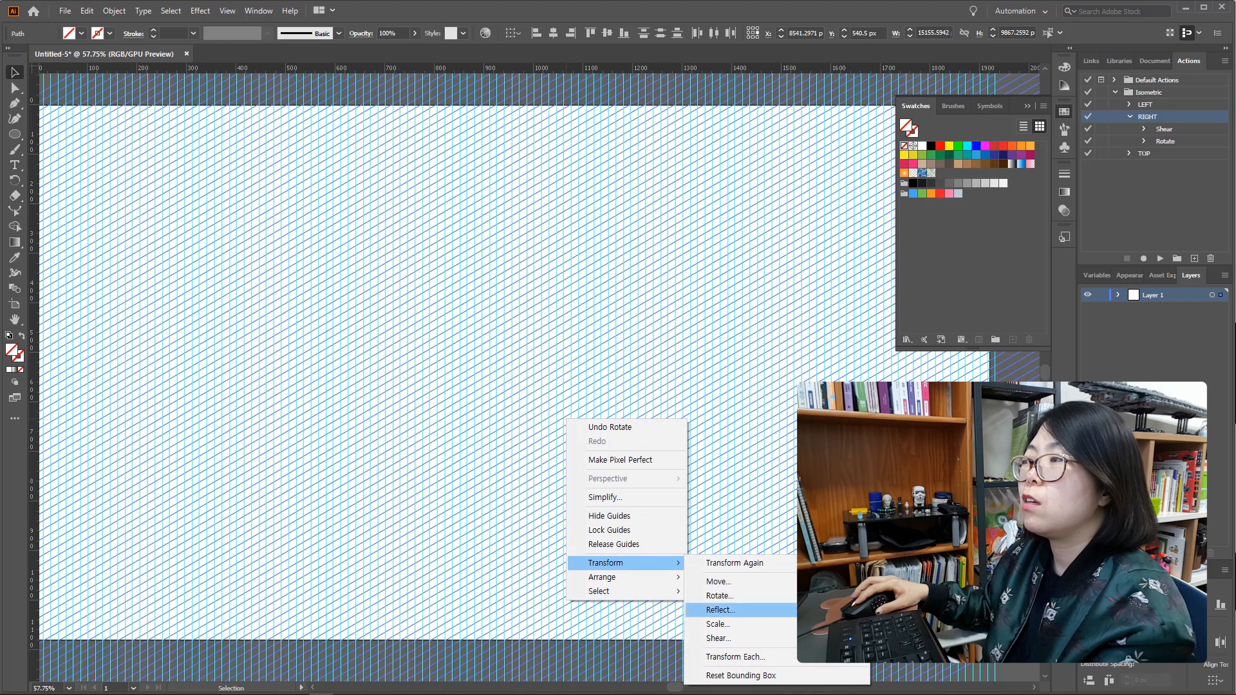
click(778, 598)
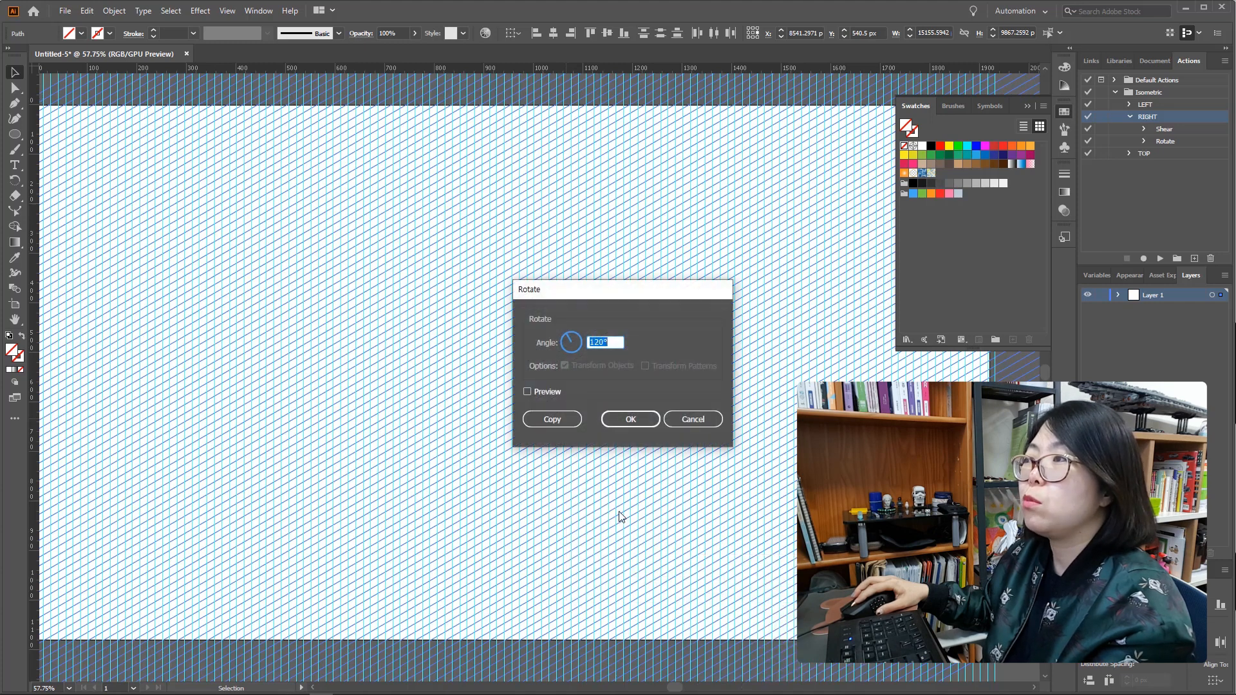
click(554, 419)
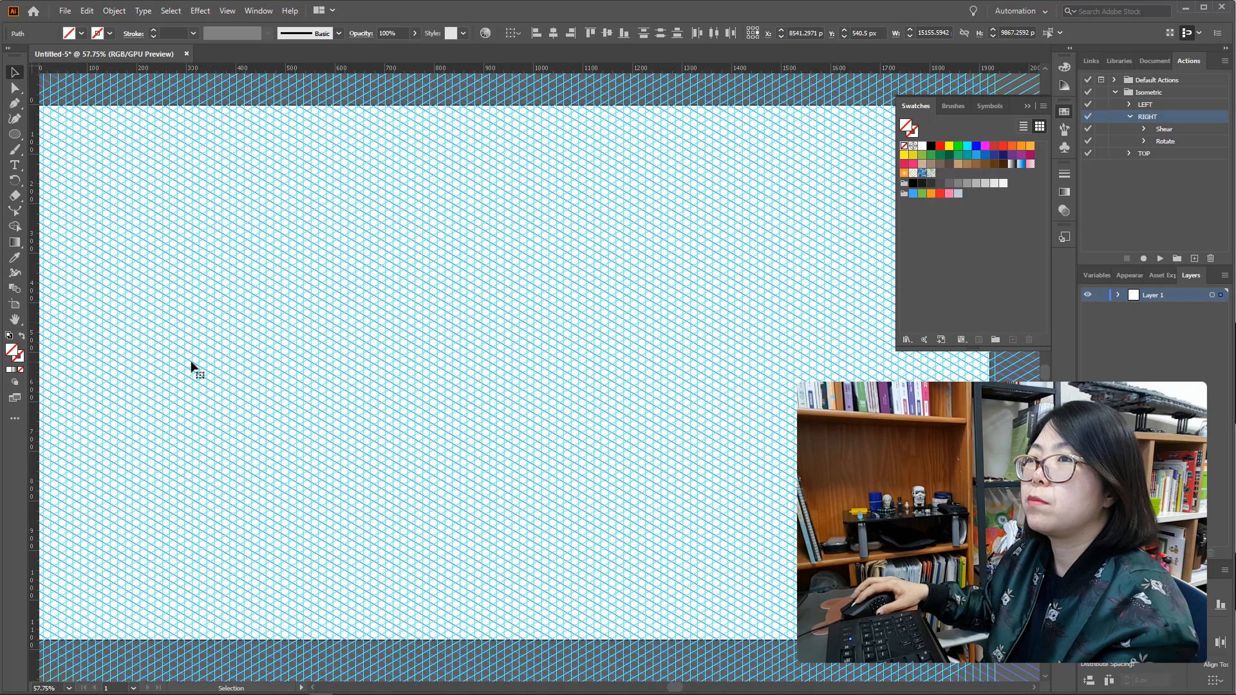
Step: Examine the guide intersections up close and at the artboard's upper edge, and view the full extent of the three guide sets
click(15, 320)
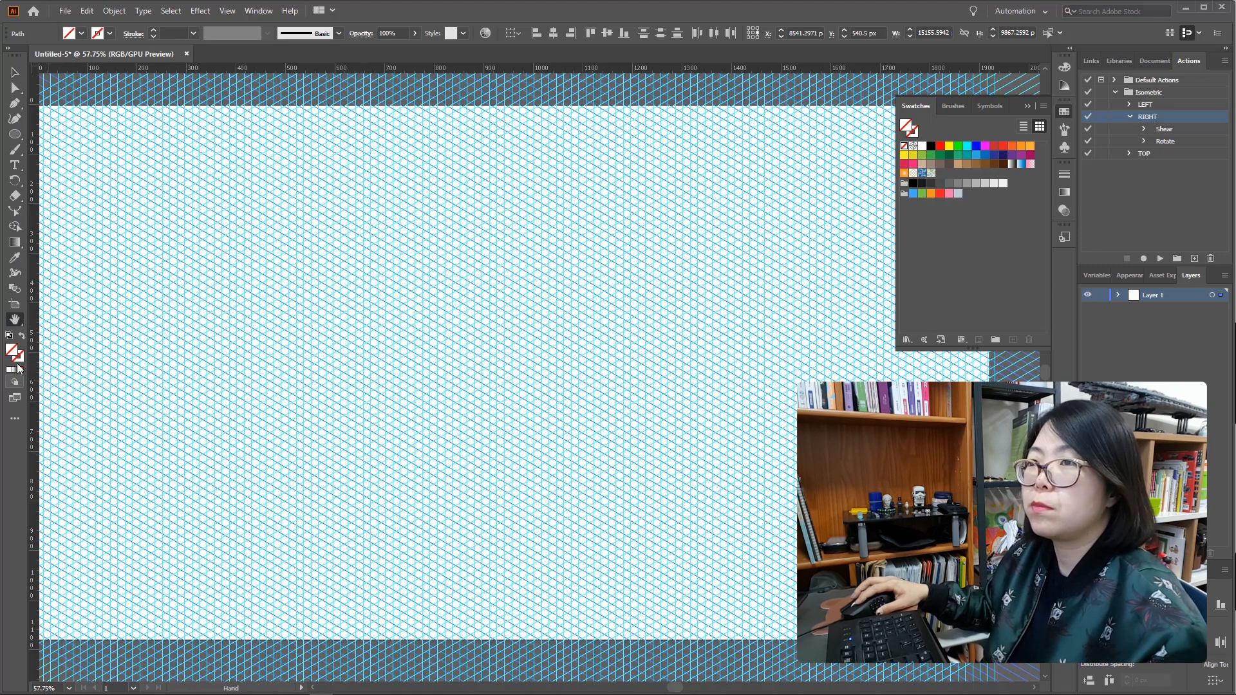
key(z)
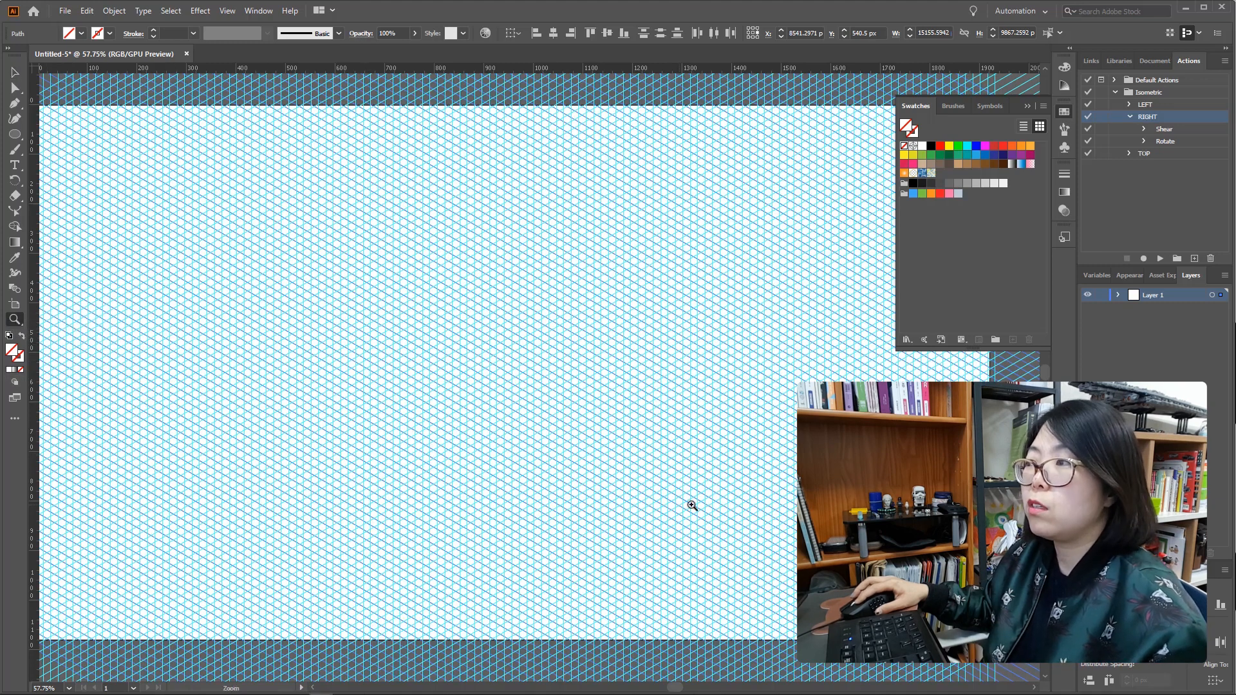
click(607, 482)
click(419, 316)
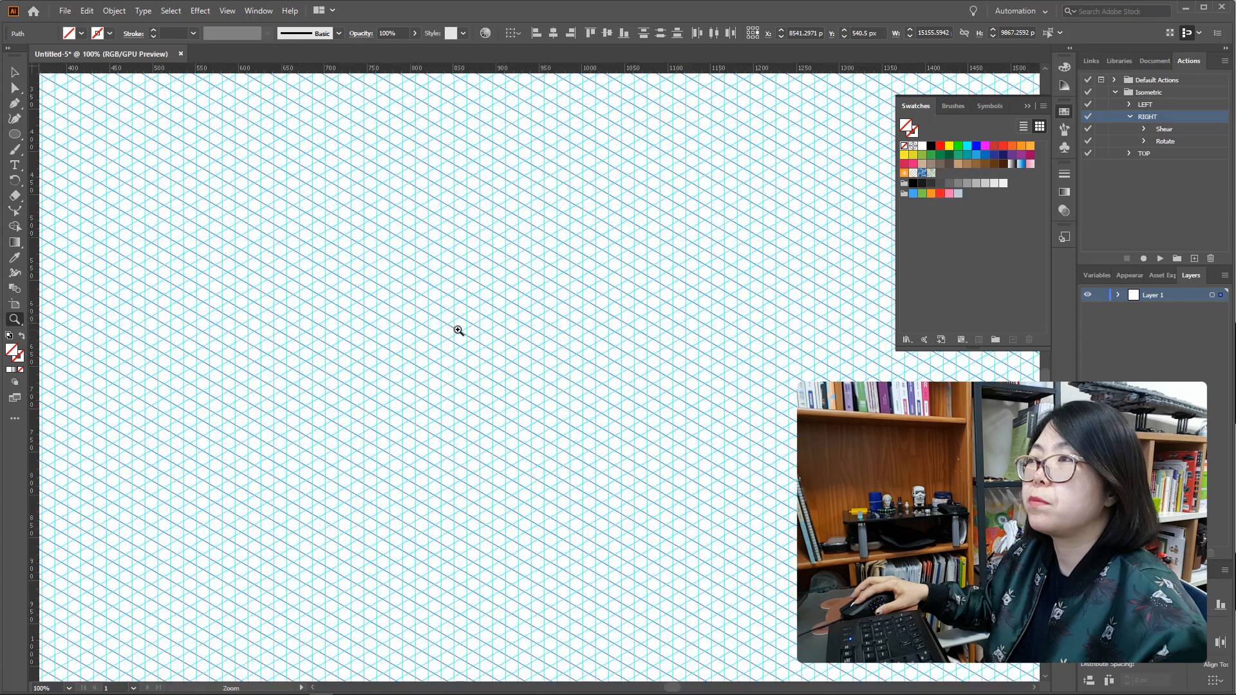
click(457, 329)
click(389, 303)
click(423, 348)
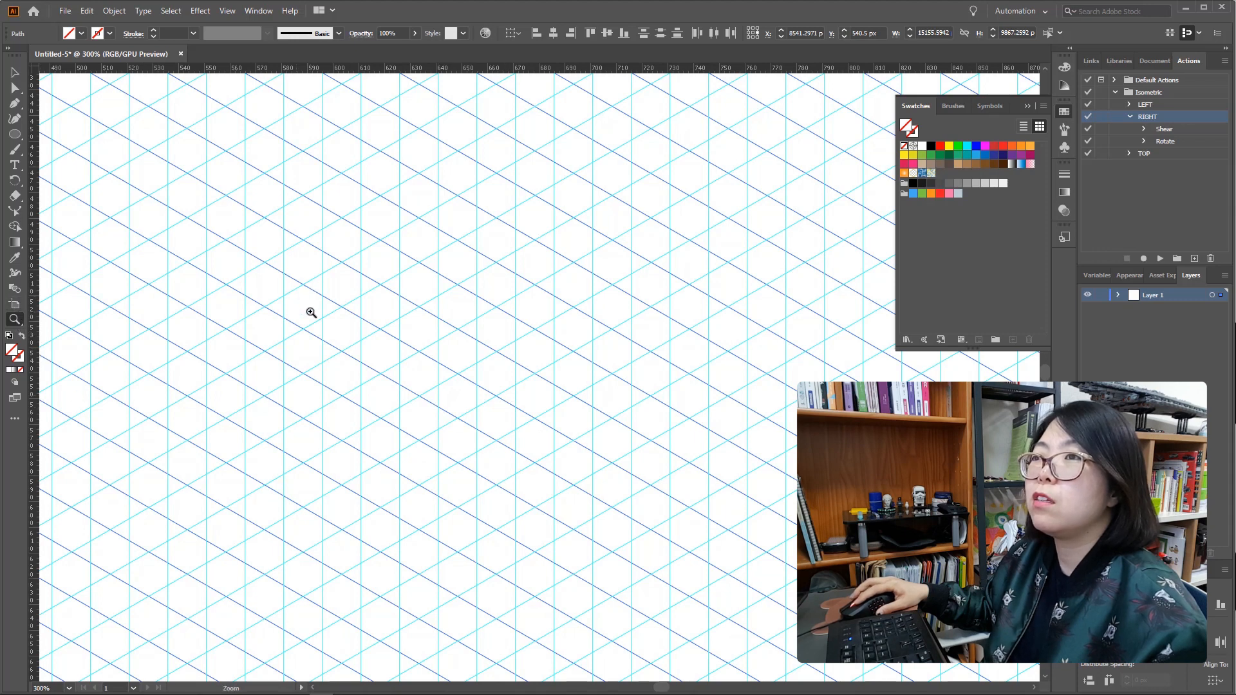
click(17, 323)
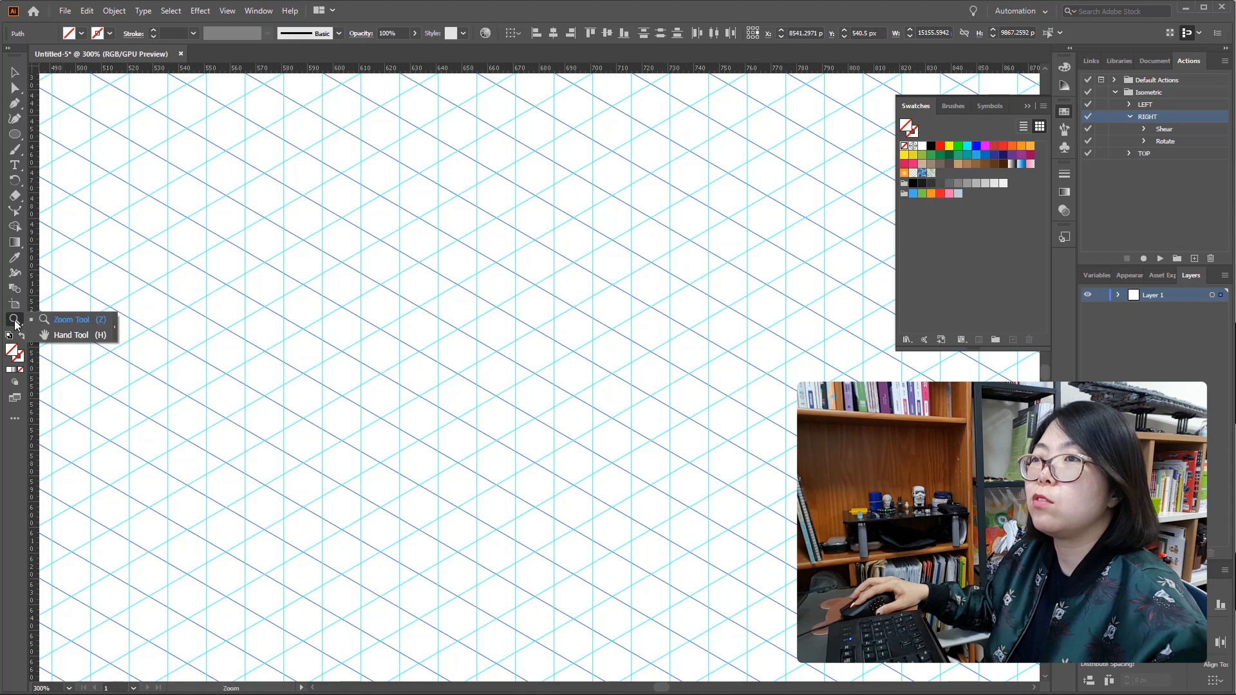
click(61, 335)
drag(472, 247, 367, 448)
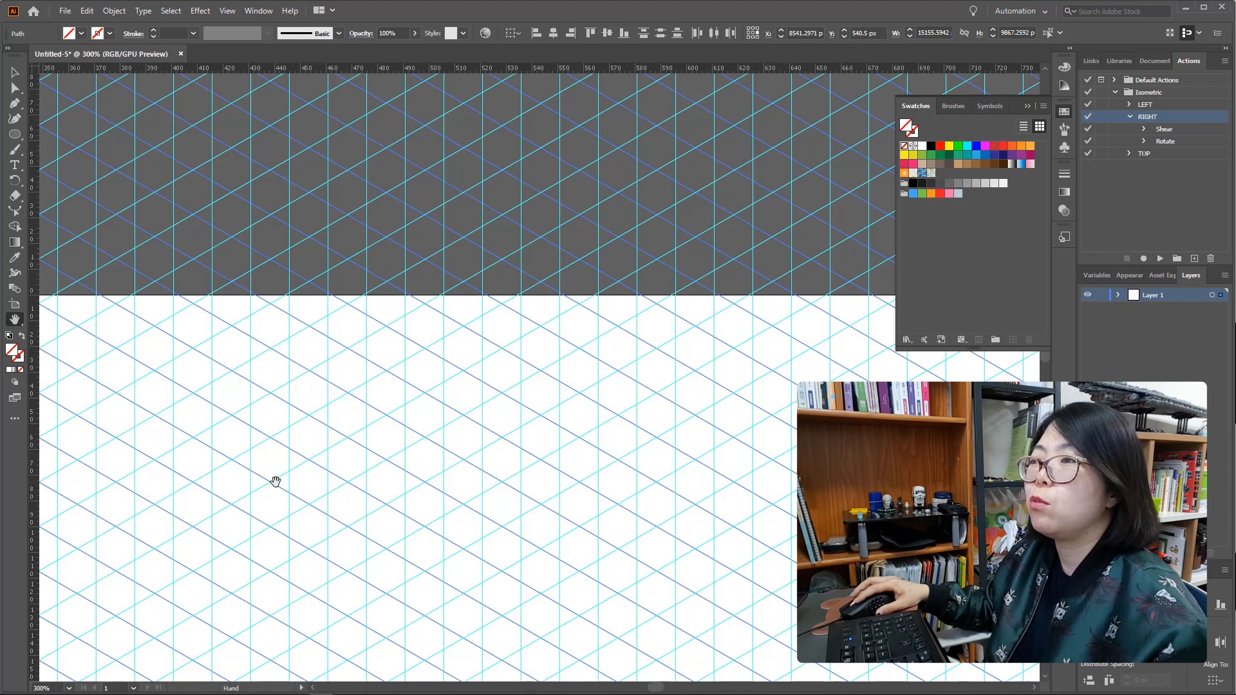
click(22, 323)
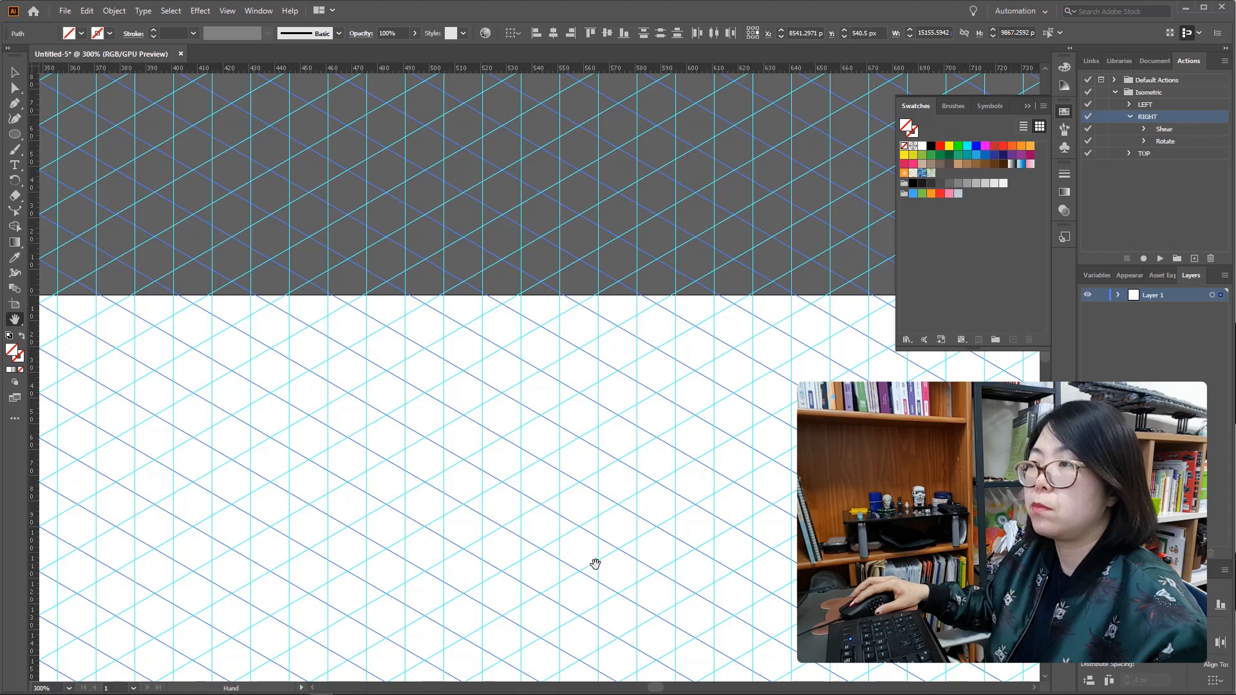
key(z)
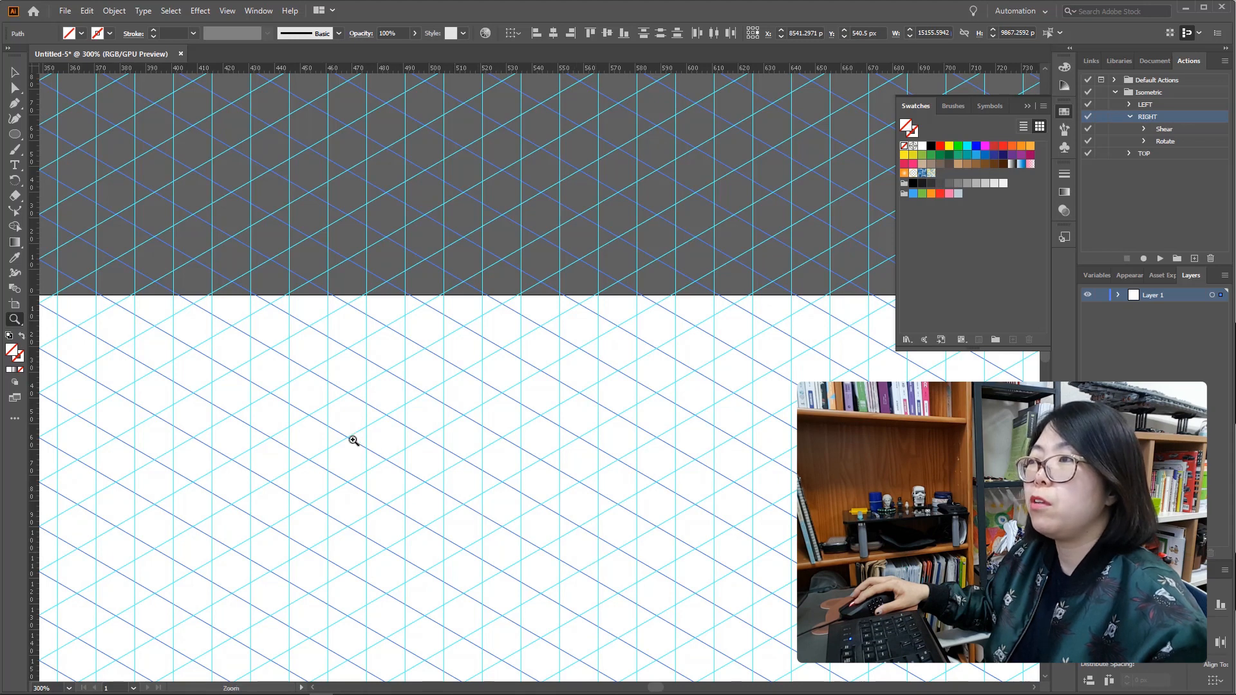
alt+click(398, 446)
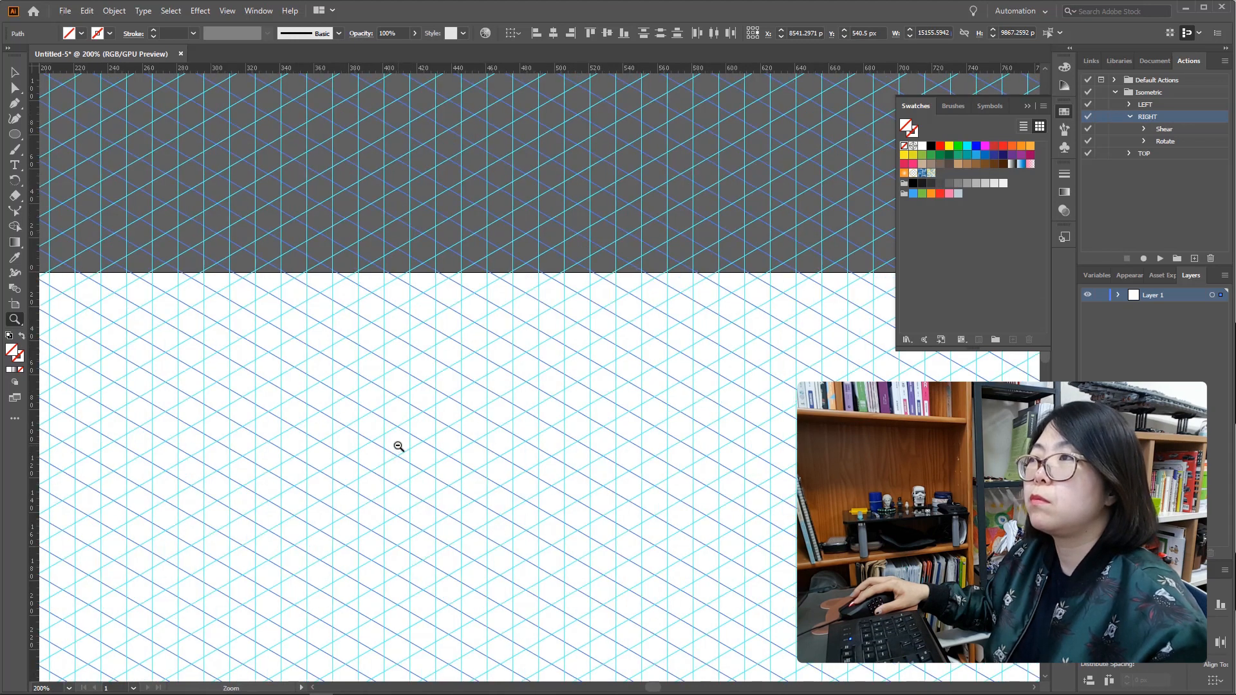
alt+click(399, 446)
alt+click(544, 422)
alt+click(580, 431)
alt+click(753, 456)
alt+click(753, 455)
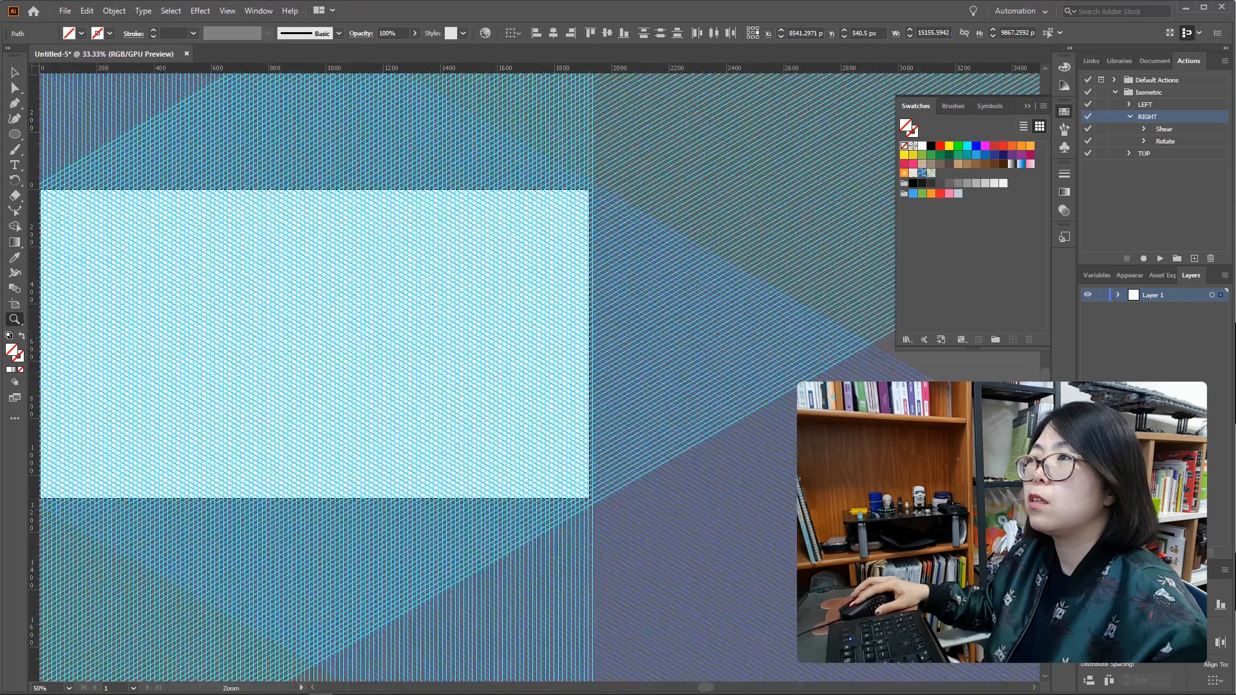
alt+click(399, 448)
alt+click(497, 295)
alt+click(394, 350)
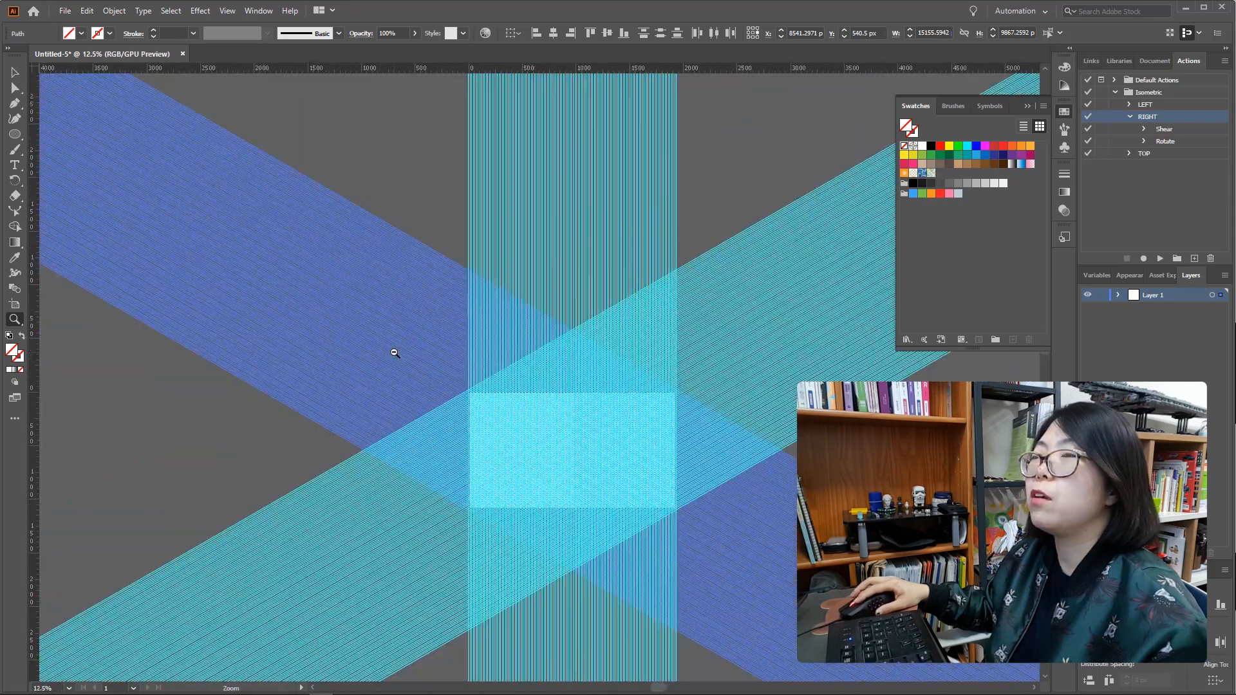
Step: Select only the vertical guides and shift them about 5 px right so they run through the crossings of the diagonal guides
click(14, 74)
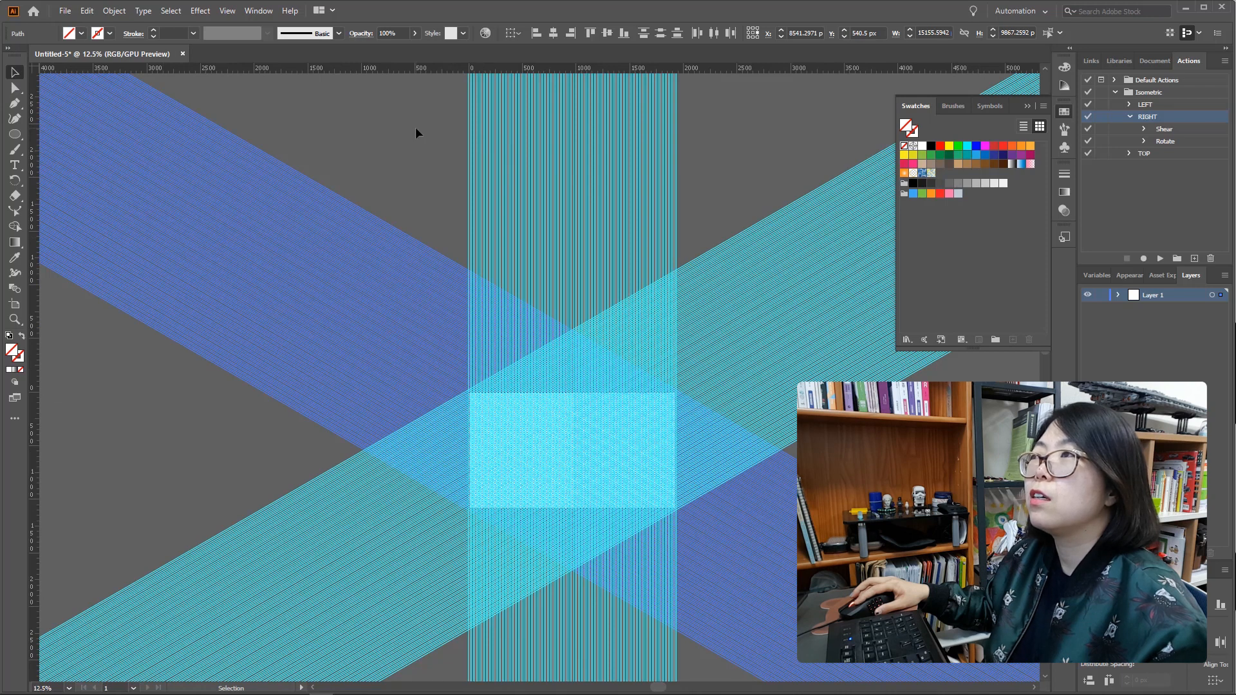
drag(415, 126, 541, 161)
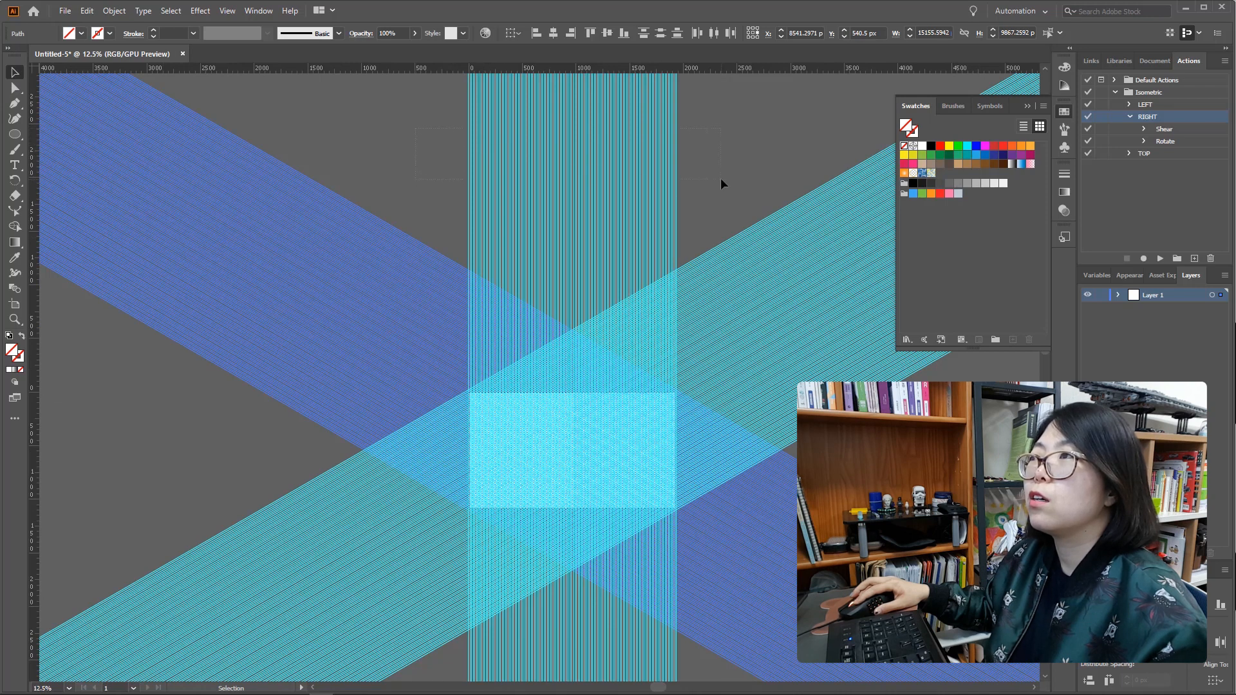
drag(721, 178, 720, 177)
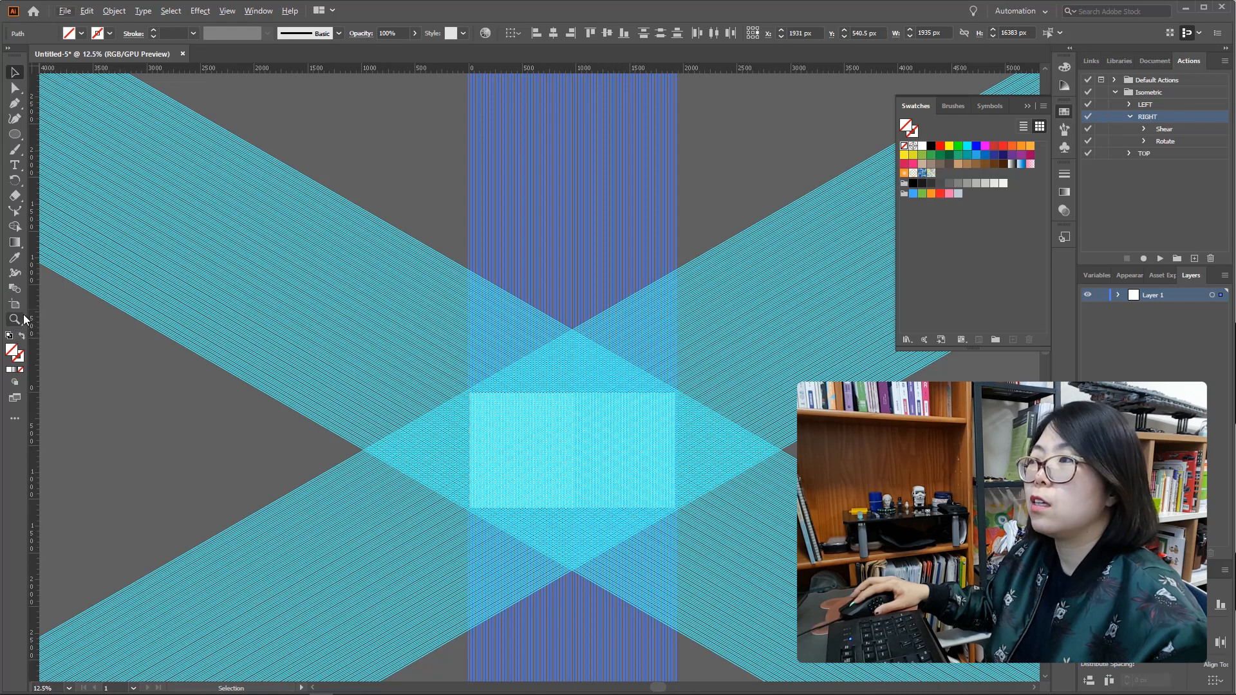
key(z)
click(522, 428)
click(681, 315)
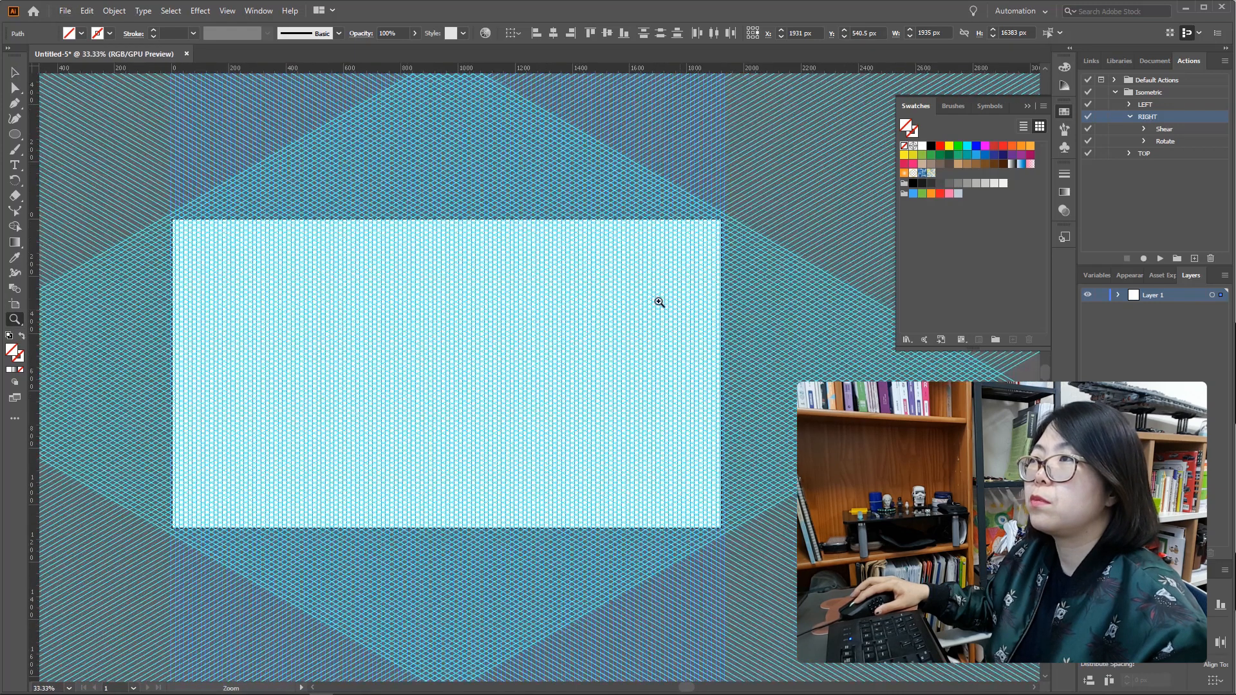
click(309, 257)
click(534, 567)
click(277, 345)
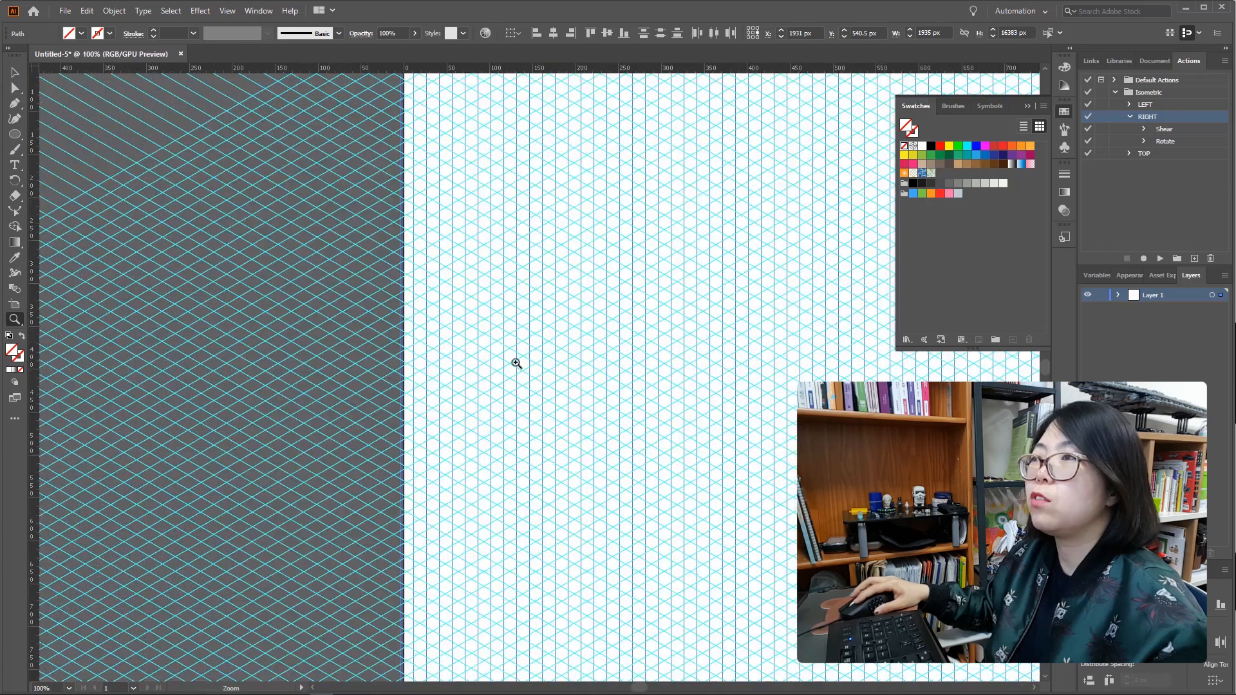
click(553, 354)
click(579, 356)
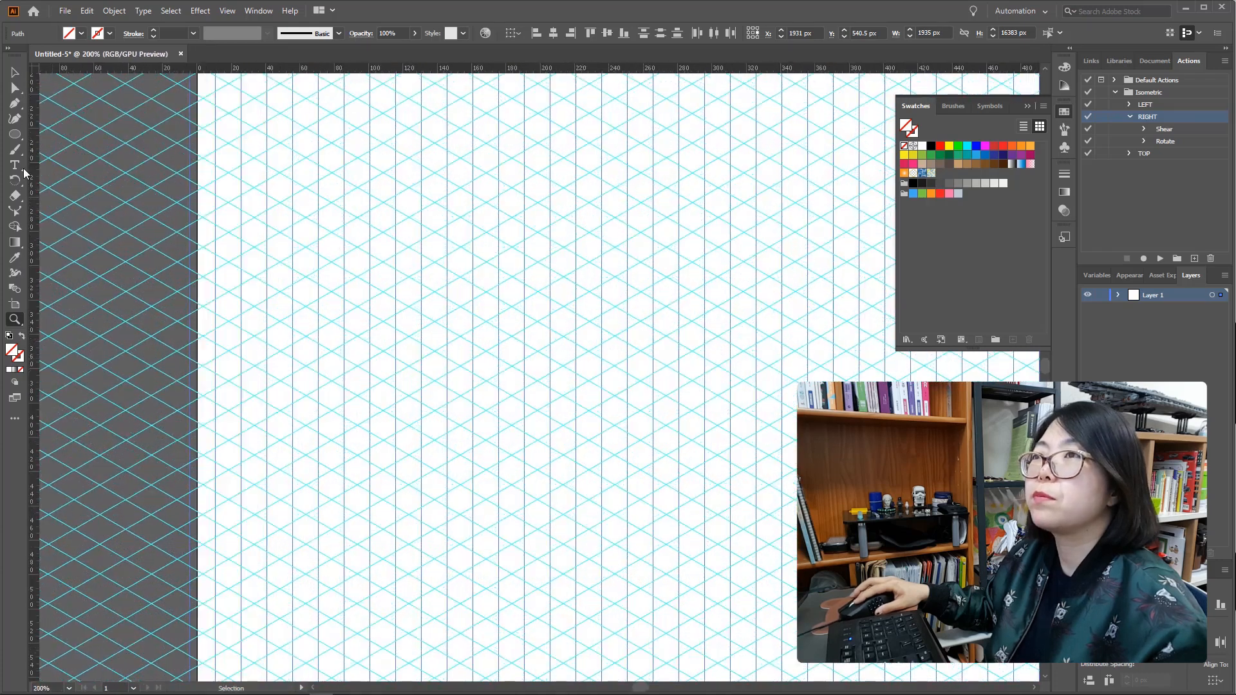
click(11, 71)
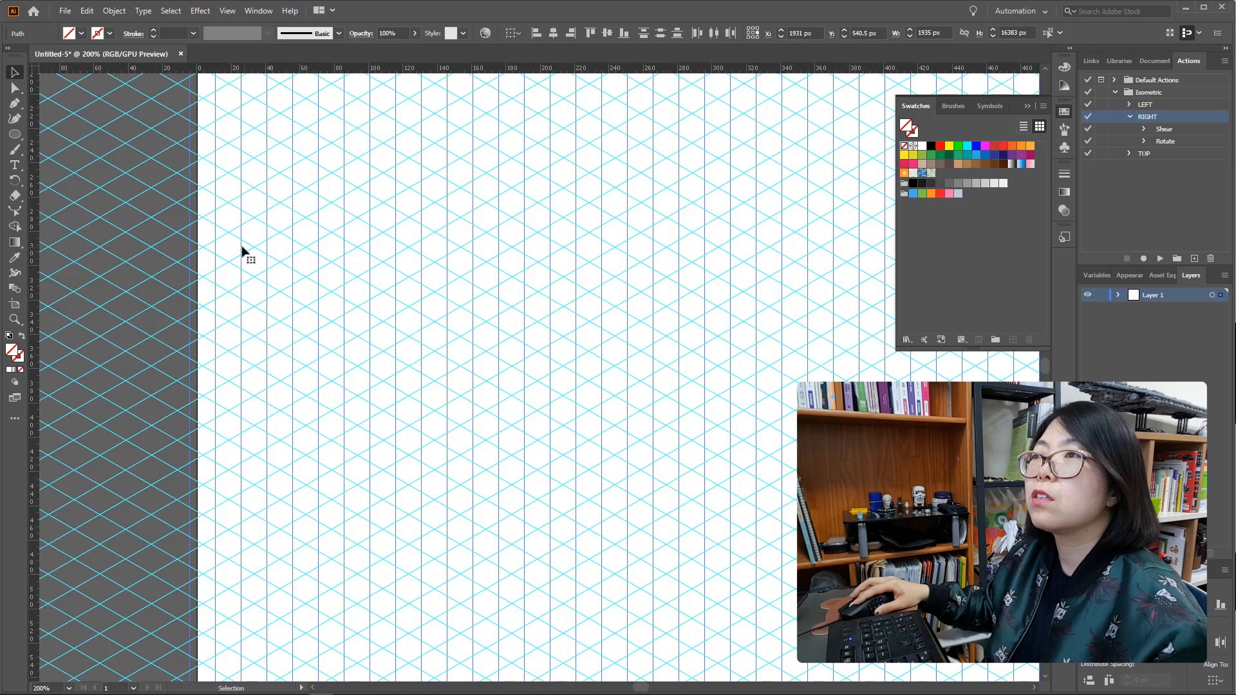
drag(242, 246, 253, 251)
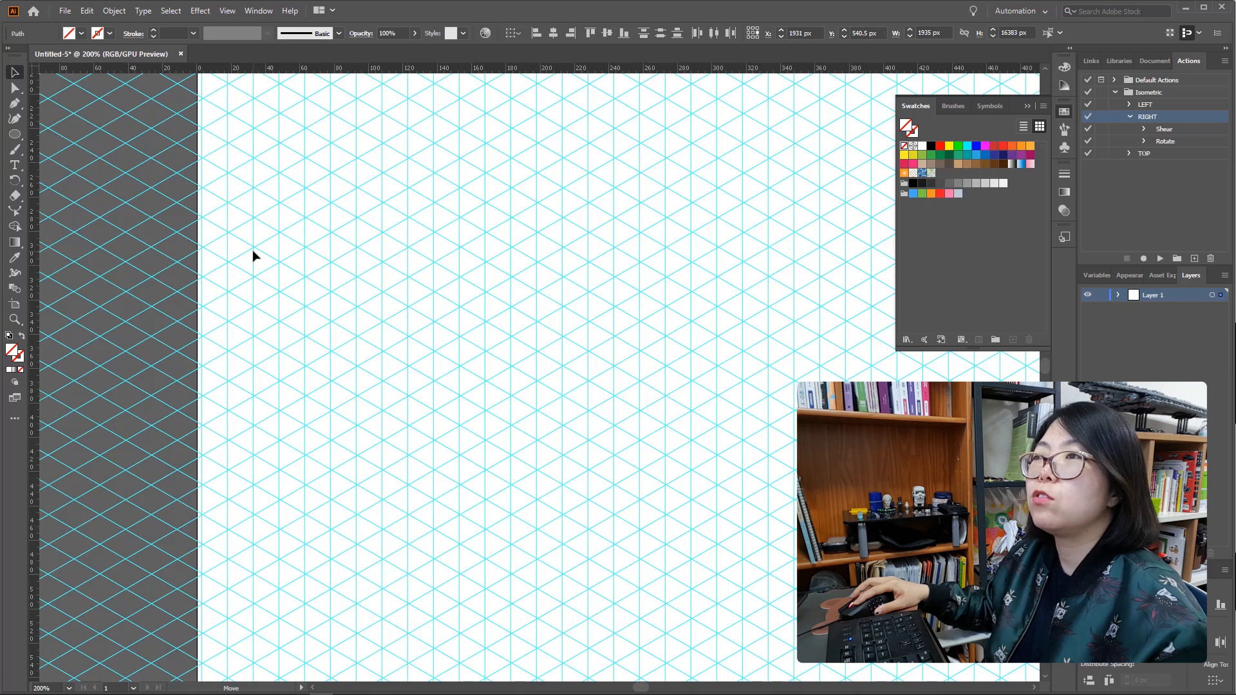
drag(253, 251, 255, 251)
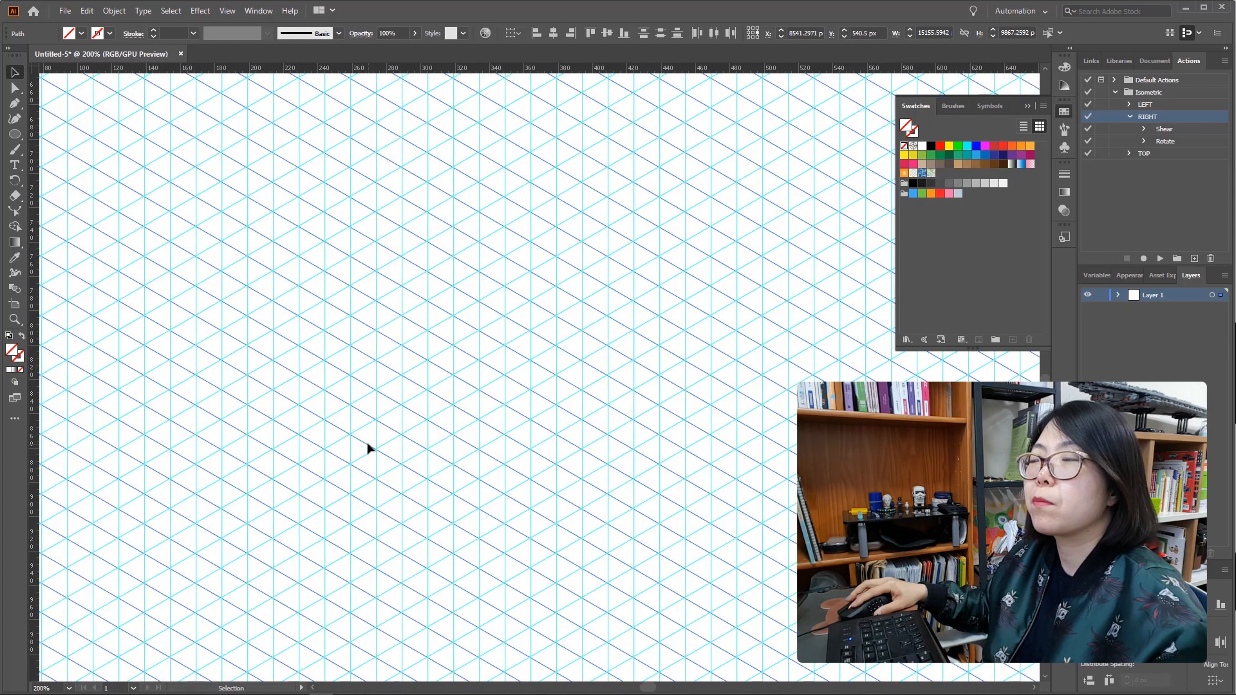
Step: Nudge the selected downward-sloping diagonal guides about 1 px left and 2 px up, and check the intersections up close
drag(367, 449, 365, 446)
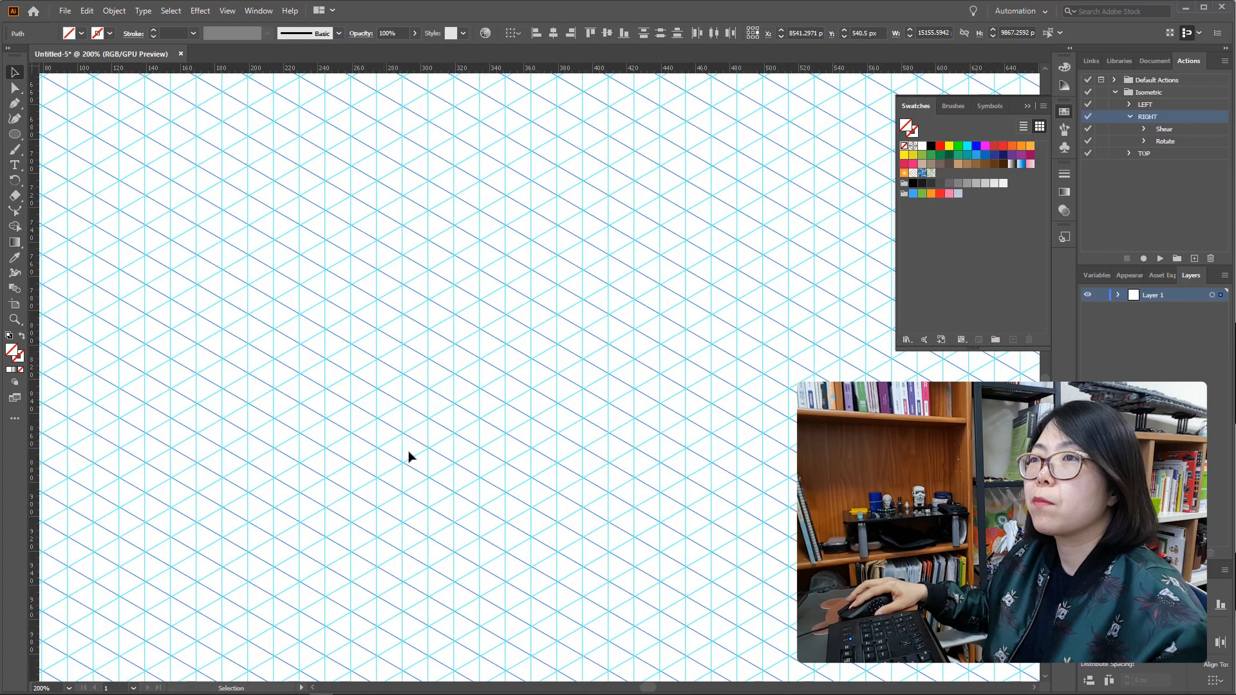
click(10, 326)
click(335, 463)
click(321, 480)
click(313, 470)
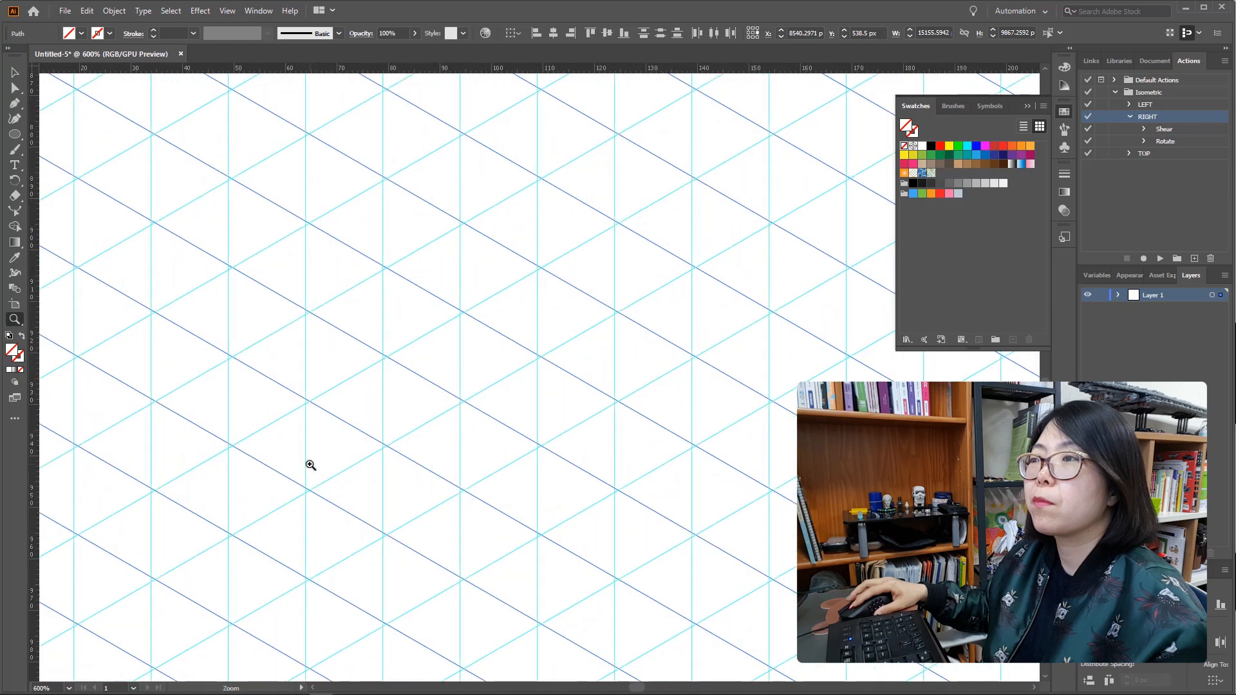
Step: Shift the selected downward-sloping diagonal guides about 2.6 px left and 0.7 px up onto the crossings of the other two guide sets
click(304, 520)
click(332, 574)
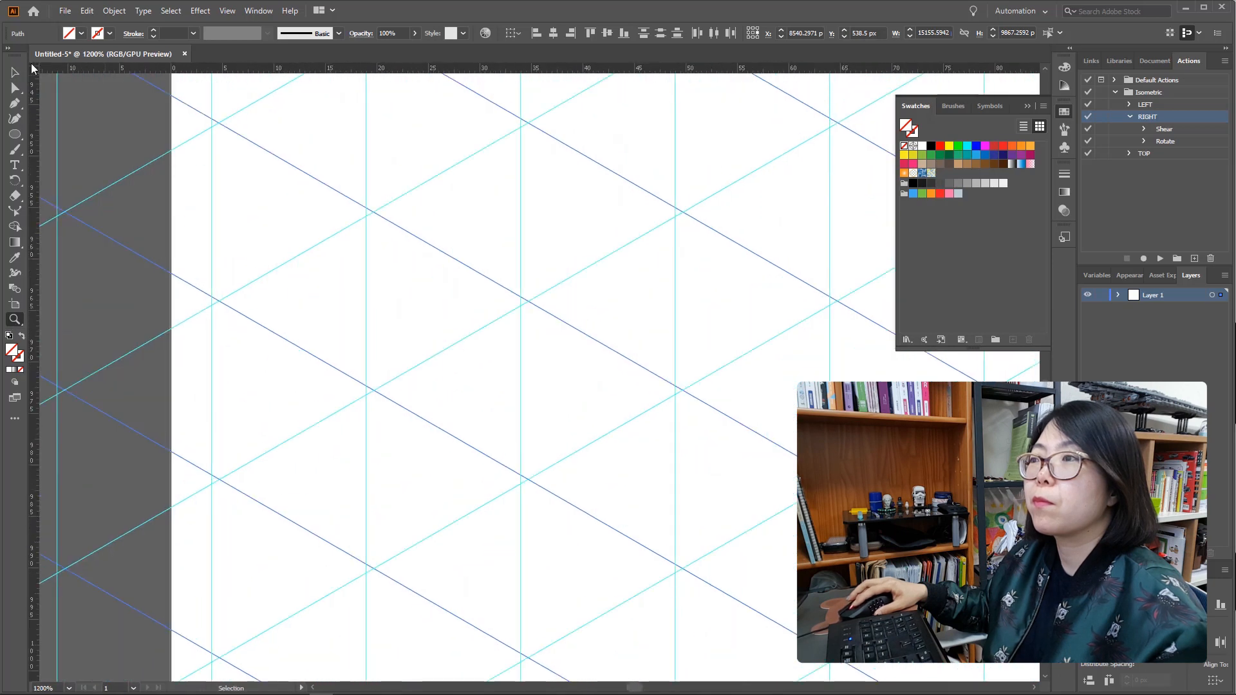
click(15, 72)
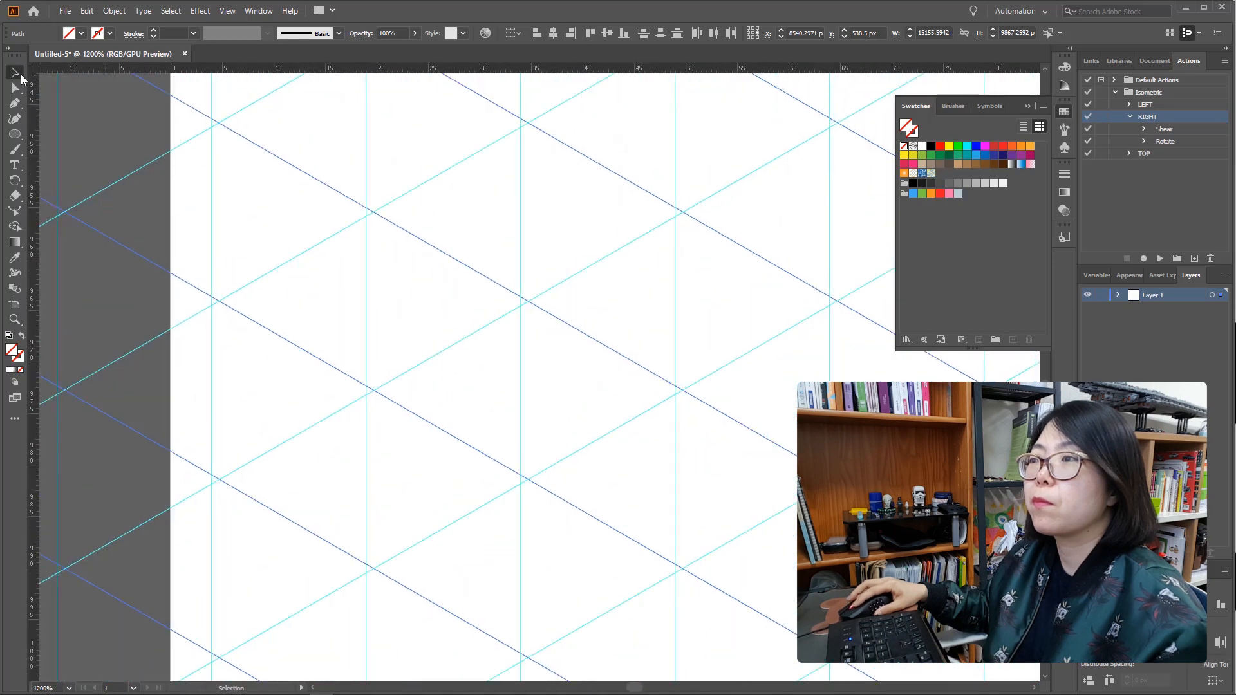
click(388, 584)
drag(378, 582, 369, 577)
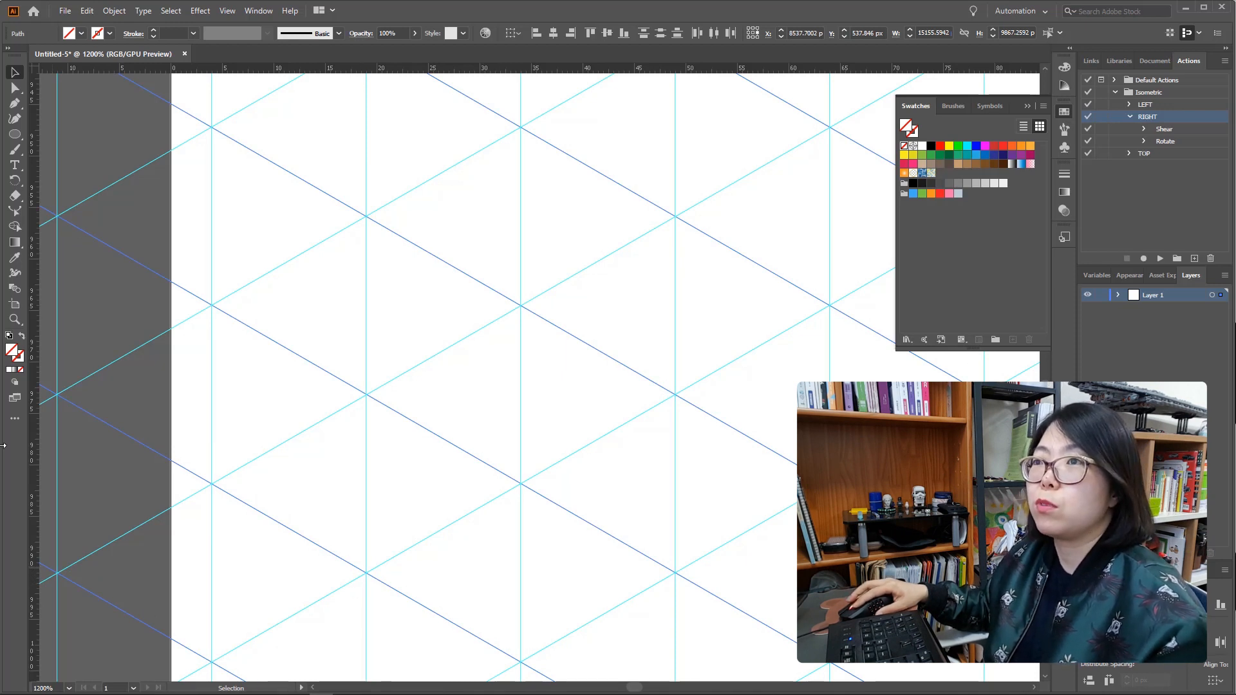
Step: Check the isometric guide grid across the whole artboard and at 100% magnification
click(14, 320)
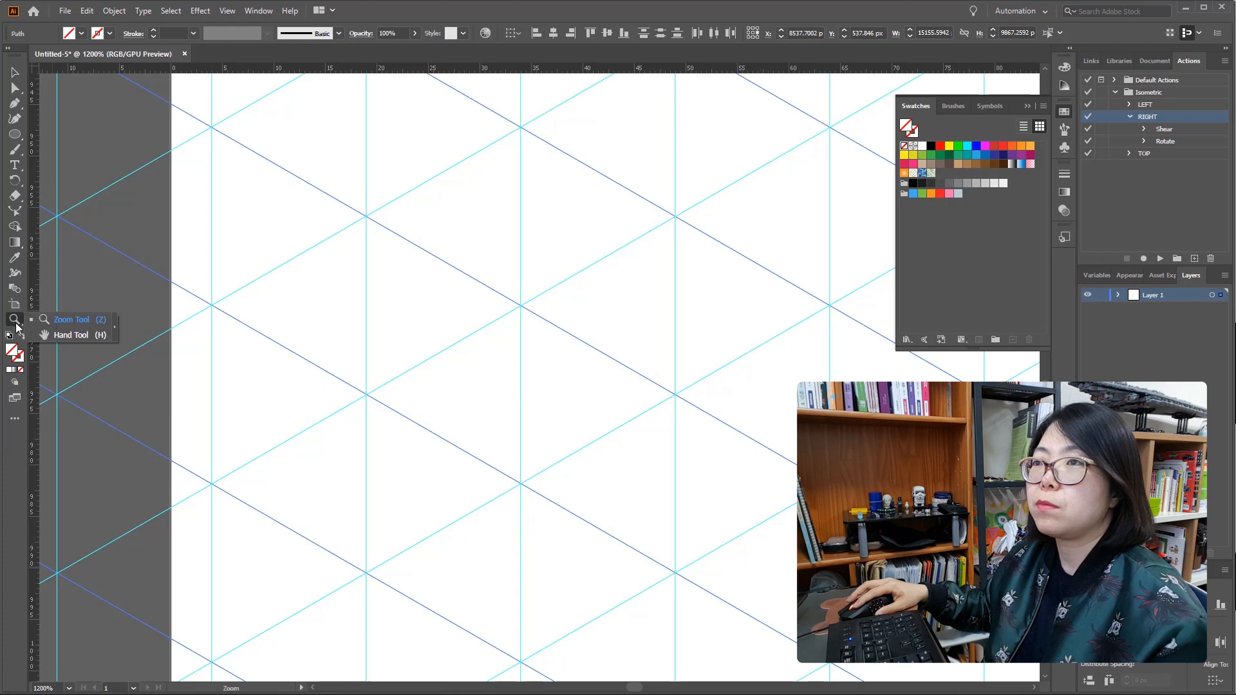
click(54, 336)
double_click(14, 320)
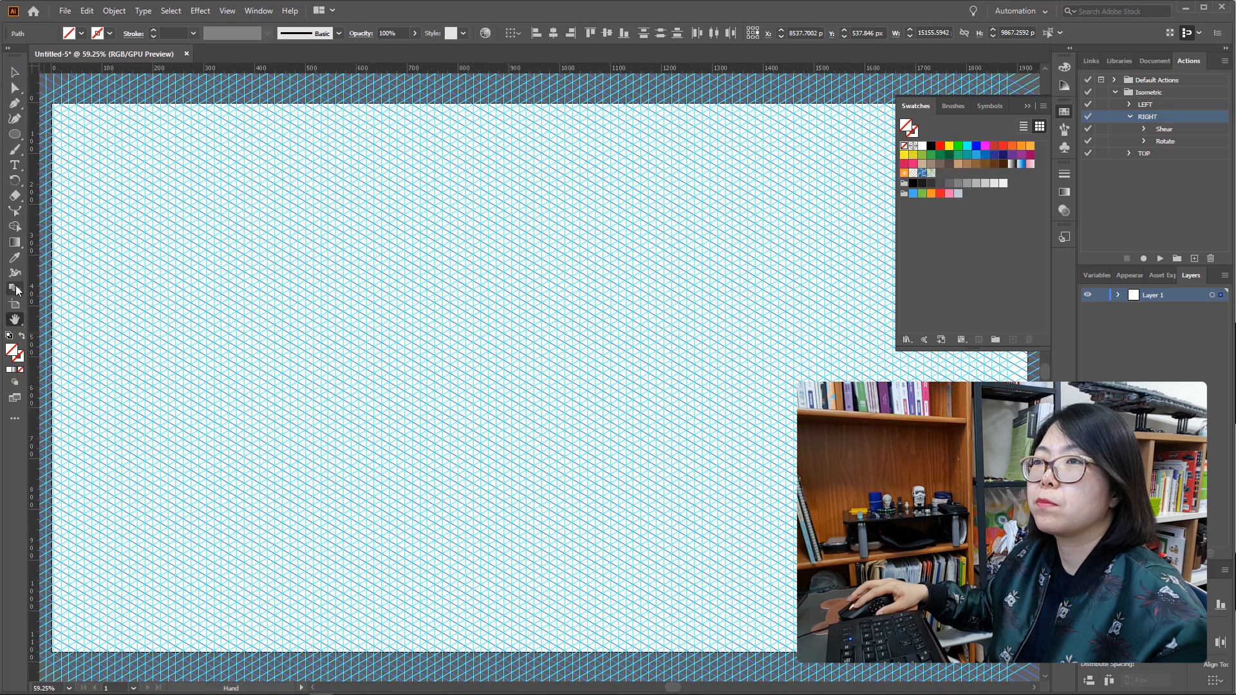
click(14, 319)
click(54, 322)
click(267, 420)
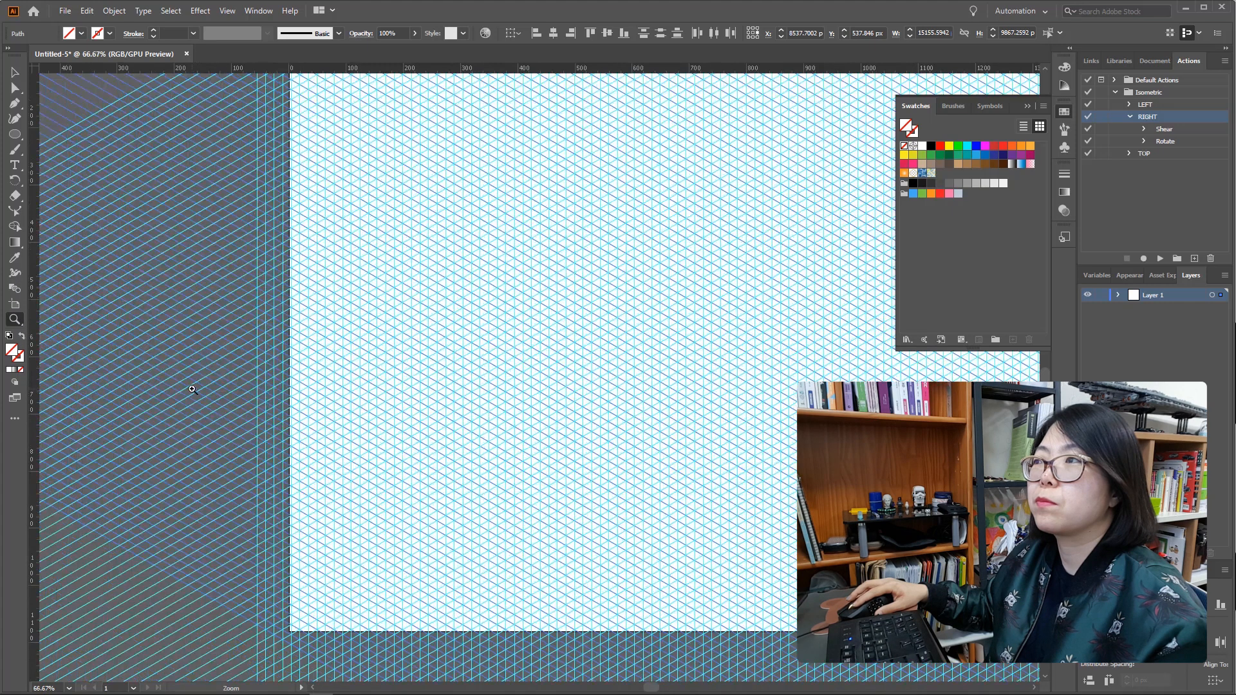
click(617, 302)
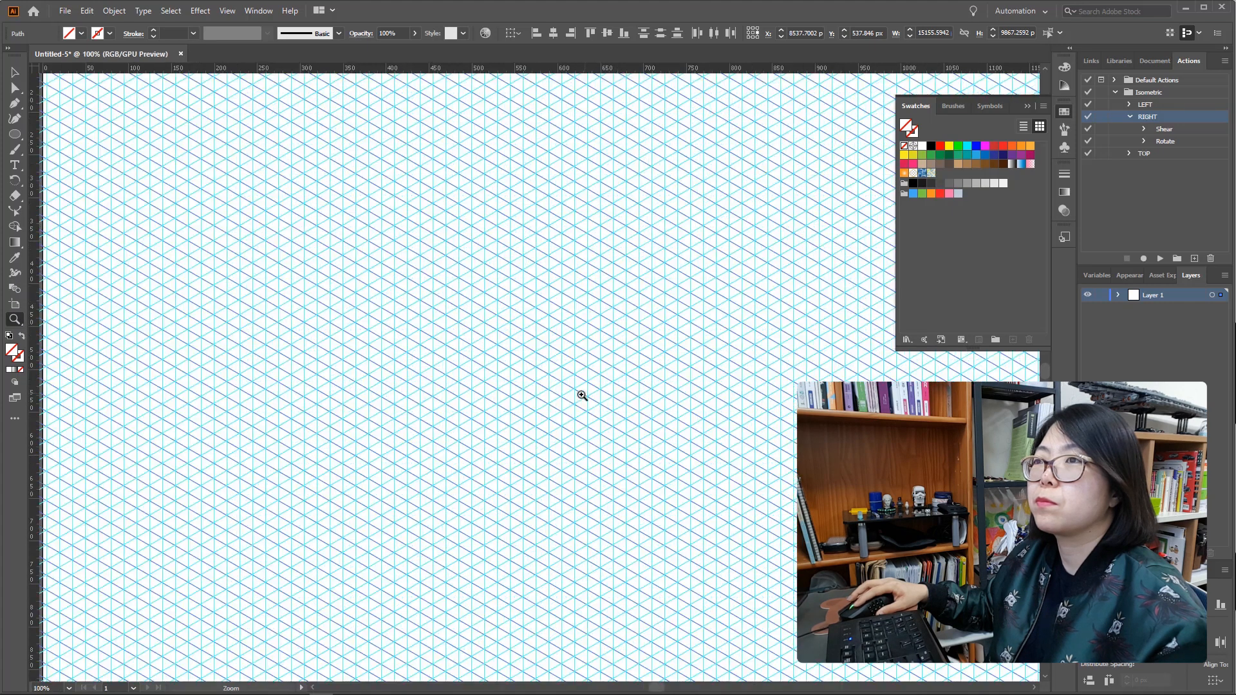
click(15, 321)
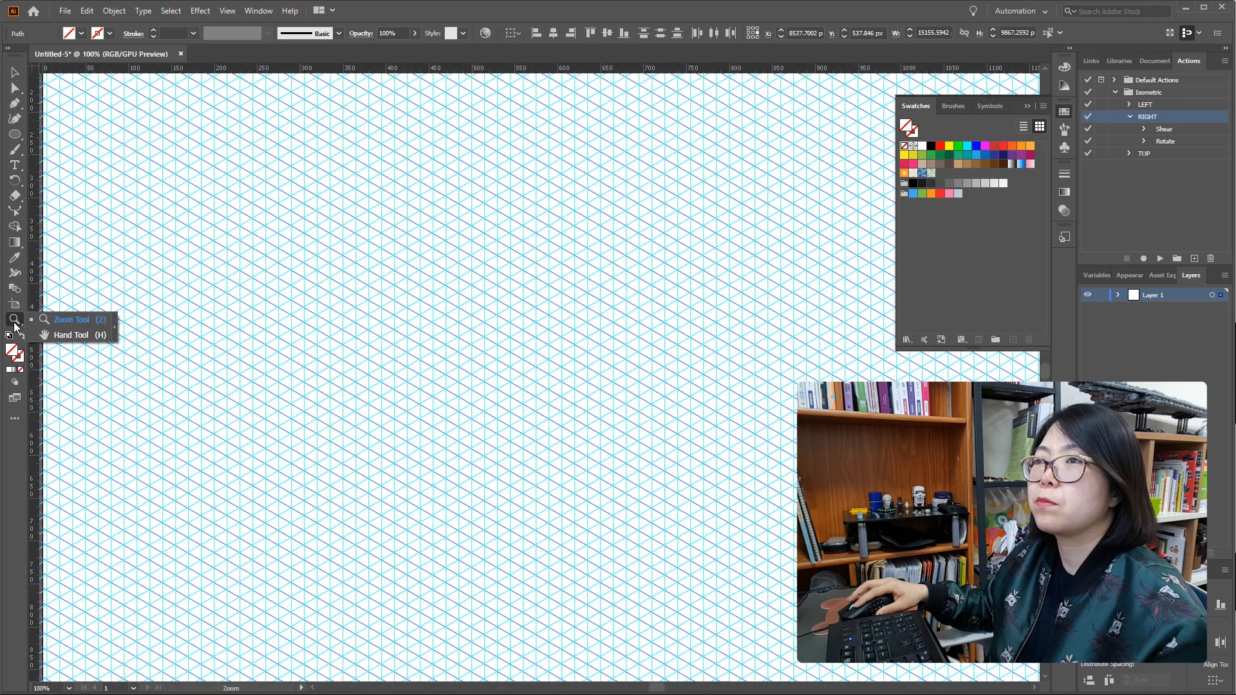
click(58, 335)
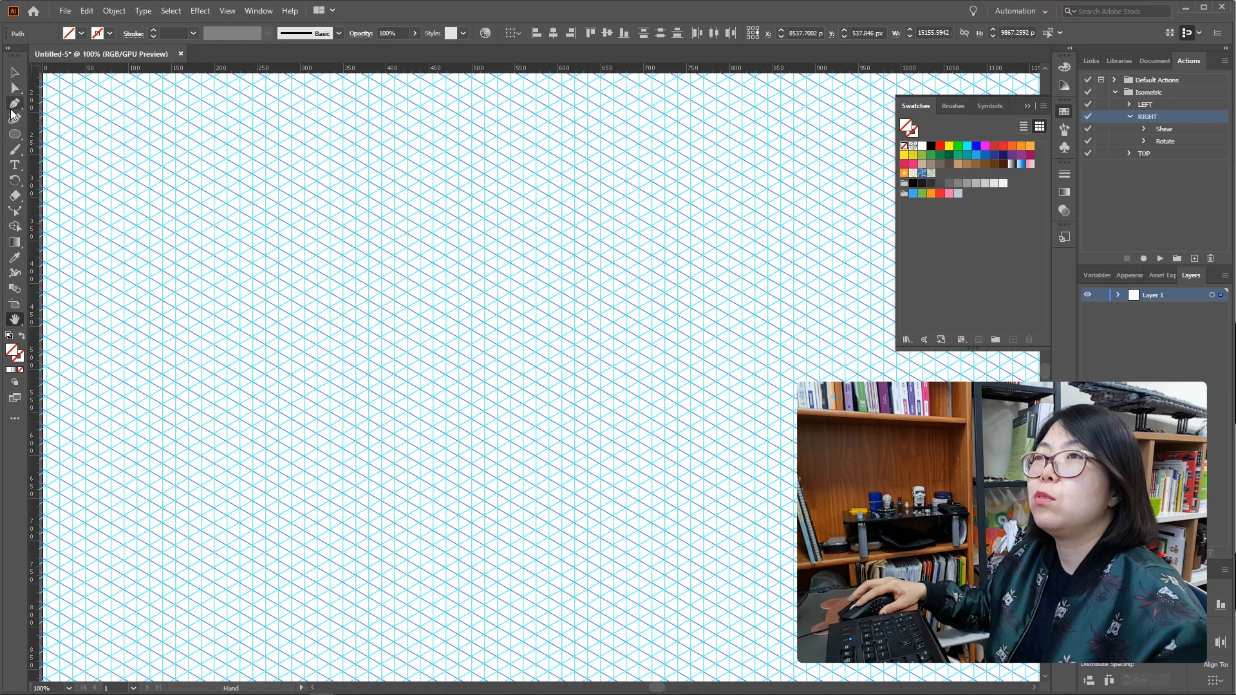
Step: Draw a right-face parallelogram about 105 px wide and 234 px high along the guides with the Pen tool, and fill it dark yellow
click(13, 107)
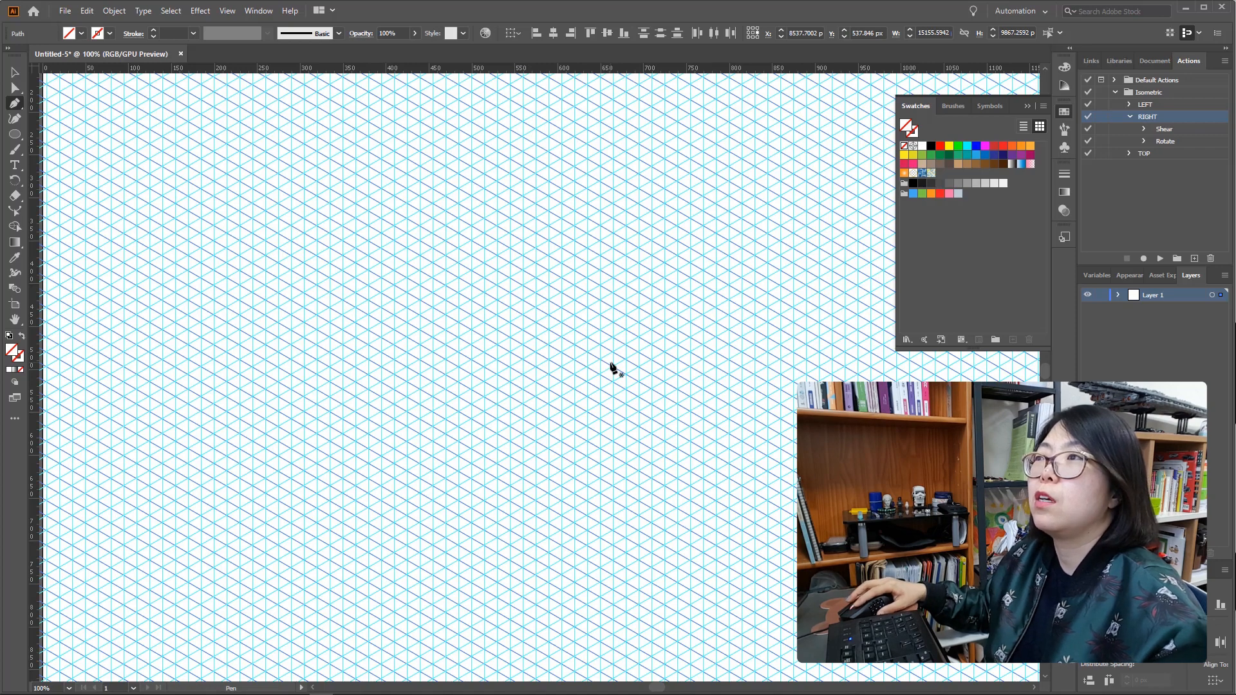
click(380, 308)
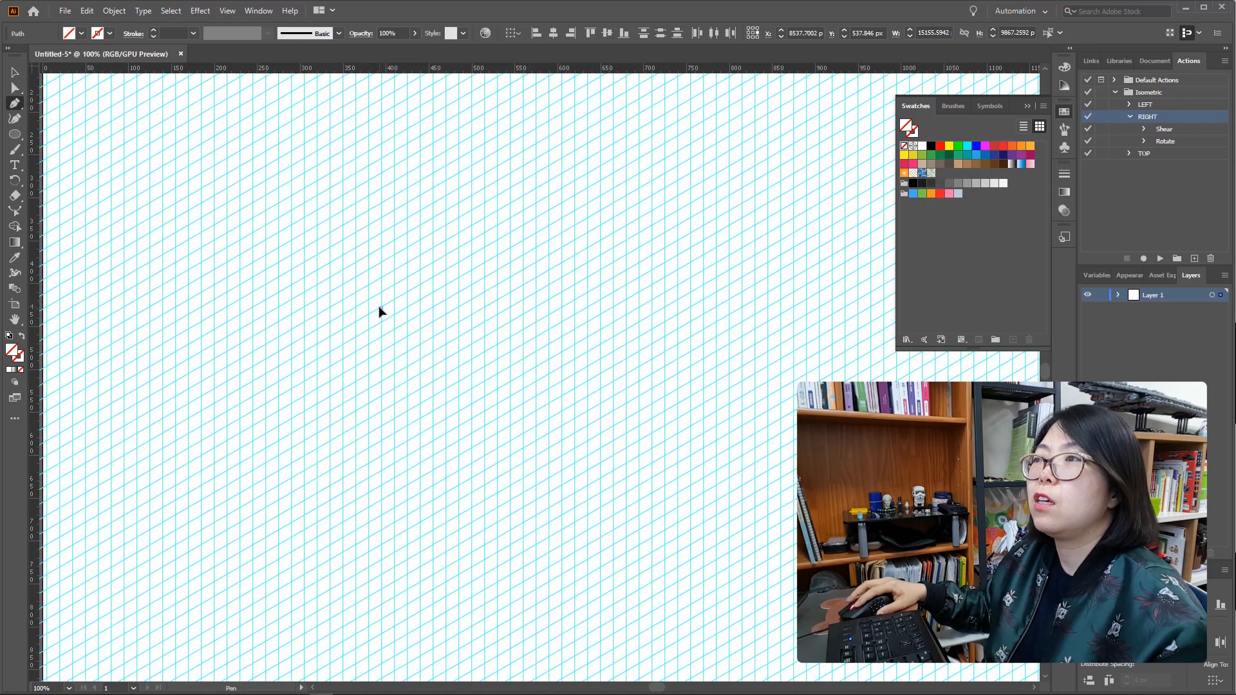
click(380, 456)
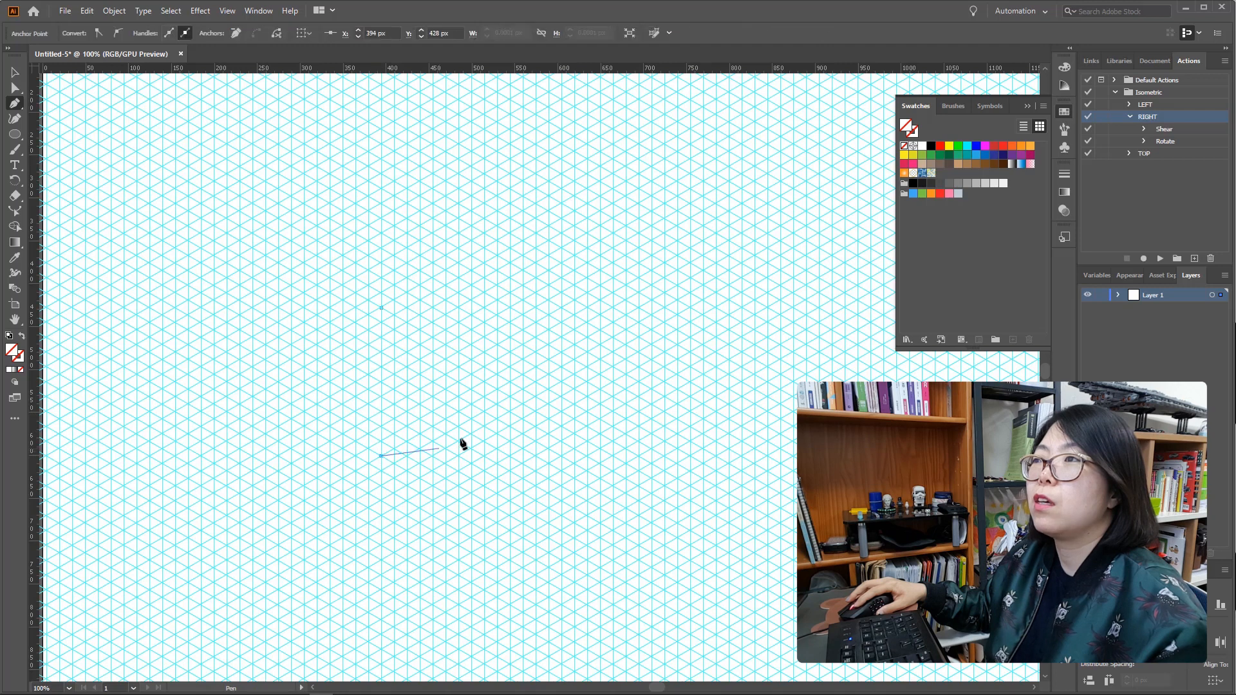
click(471, 403)
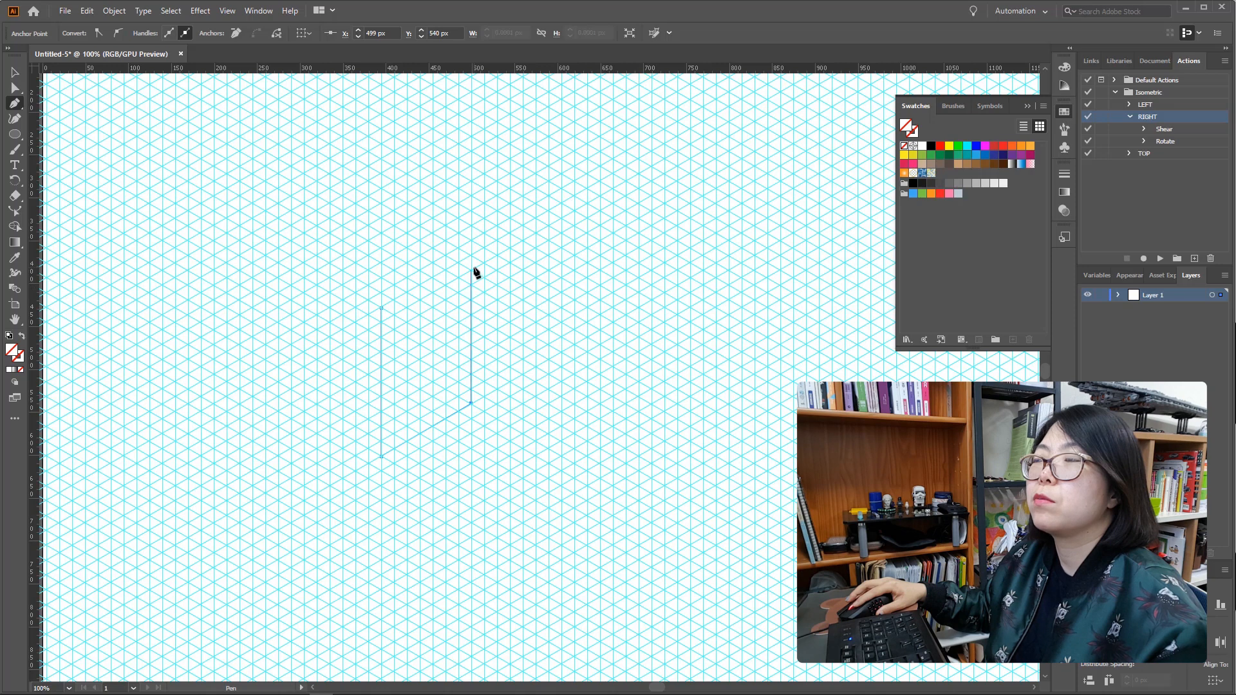
click(470, 256)
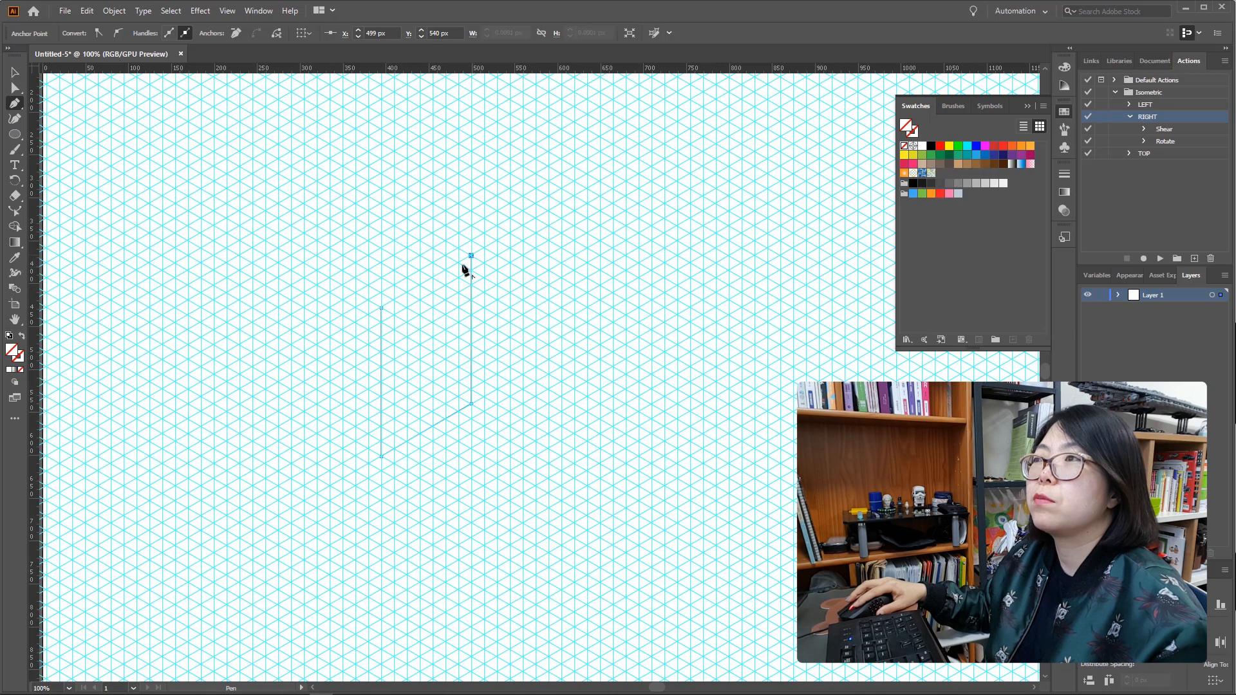
click(383, 309)
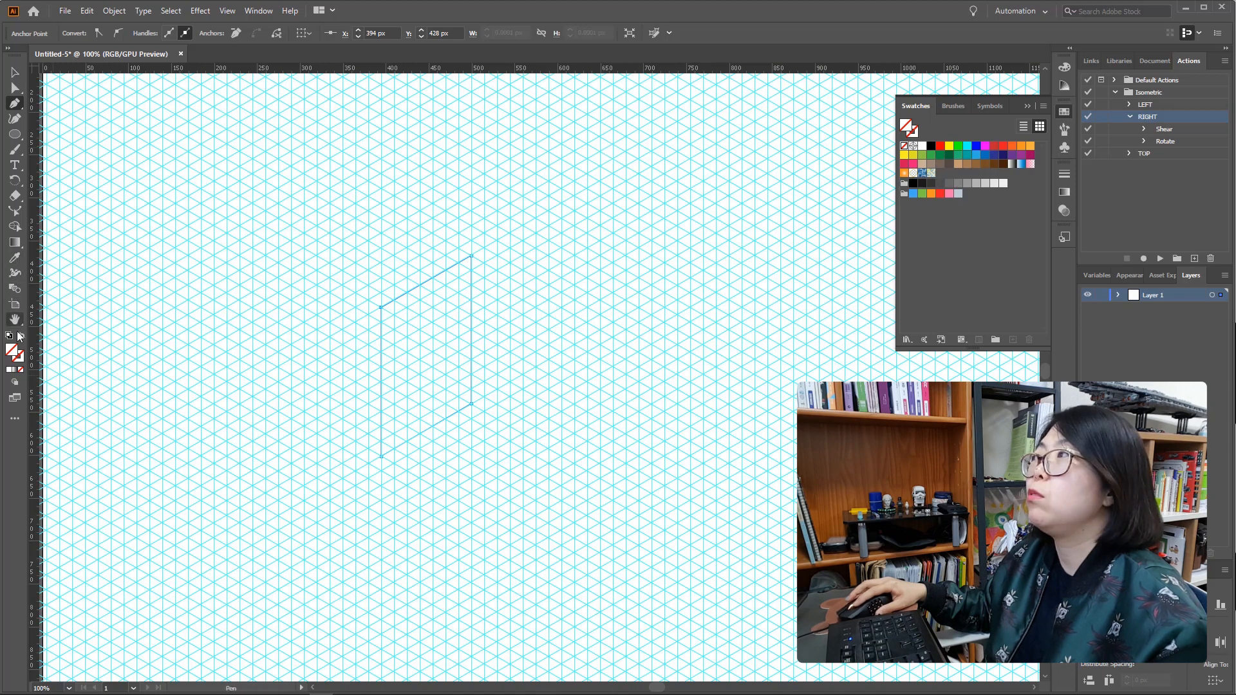
click(913, 154)
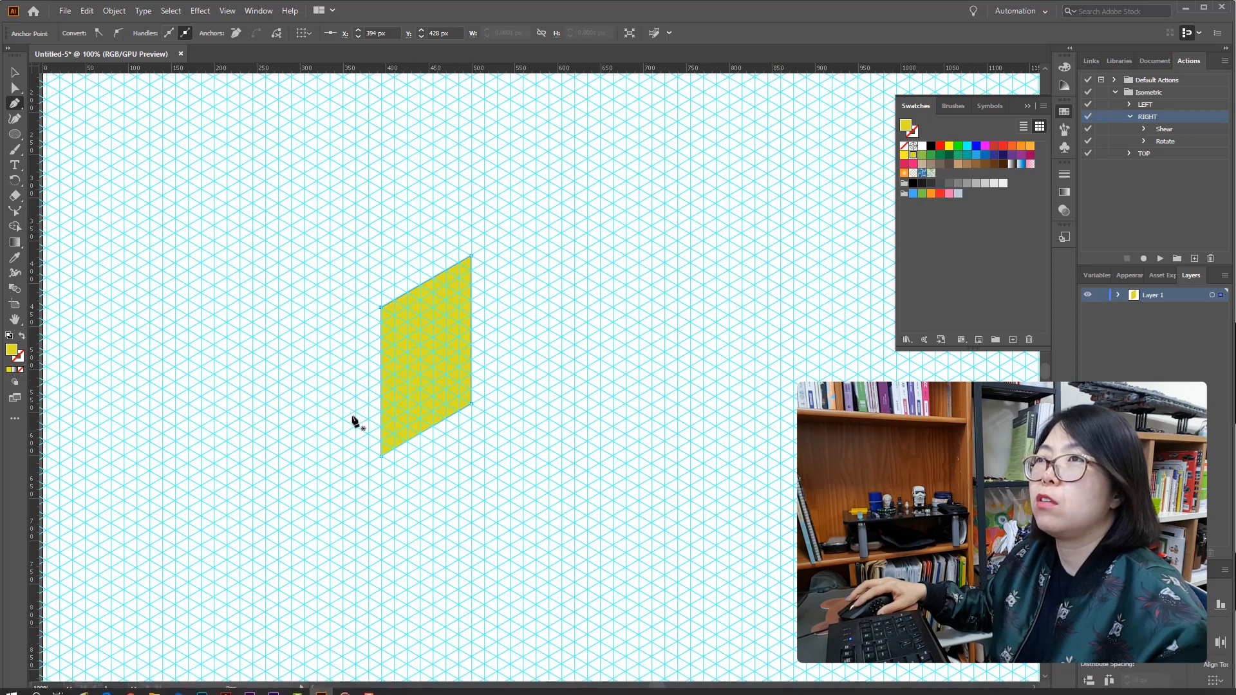
key(v)
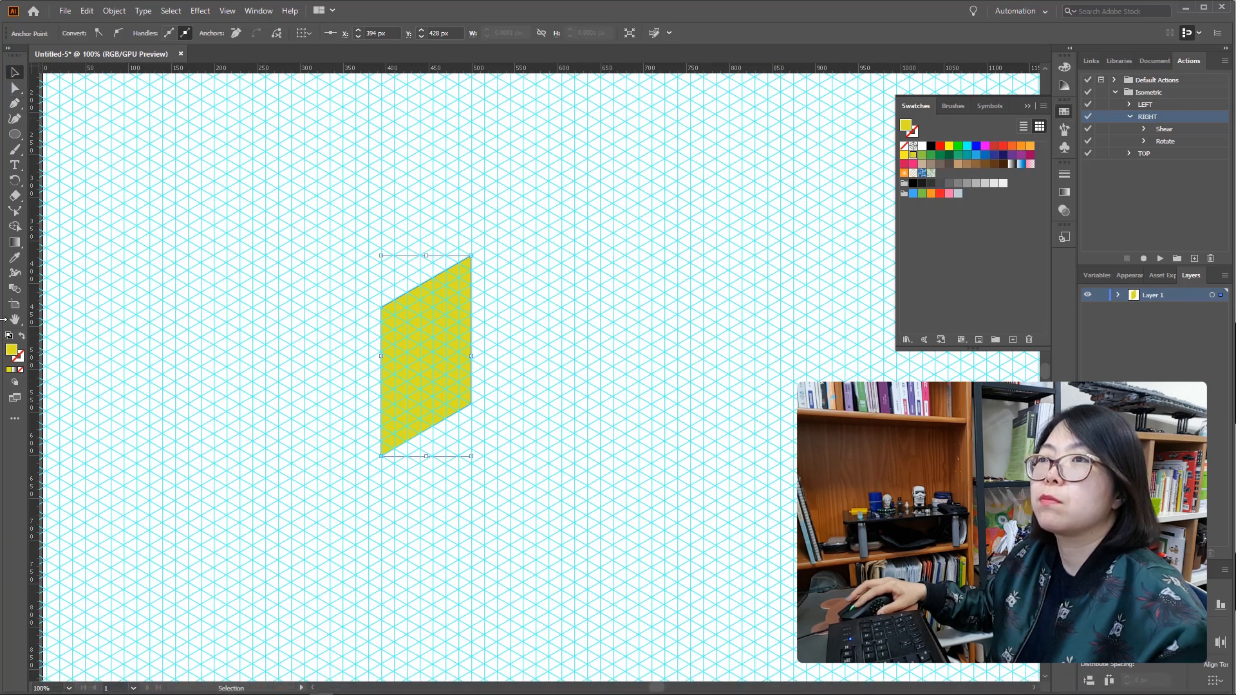
Step: Draw a left-face parallelogram about 60 px wide along the guides, sharing the yellow shape's left edge, and fill it green
click(14, 319)
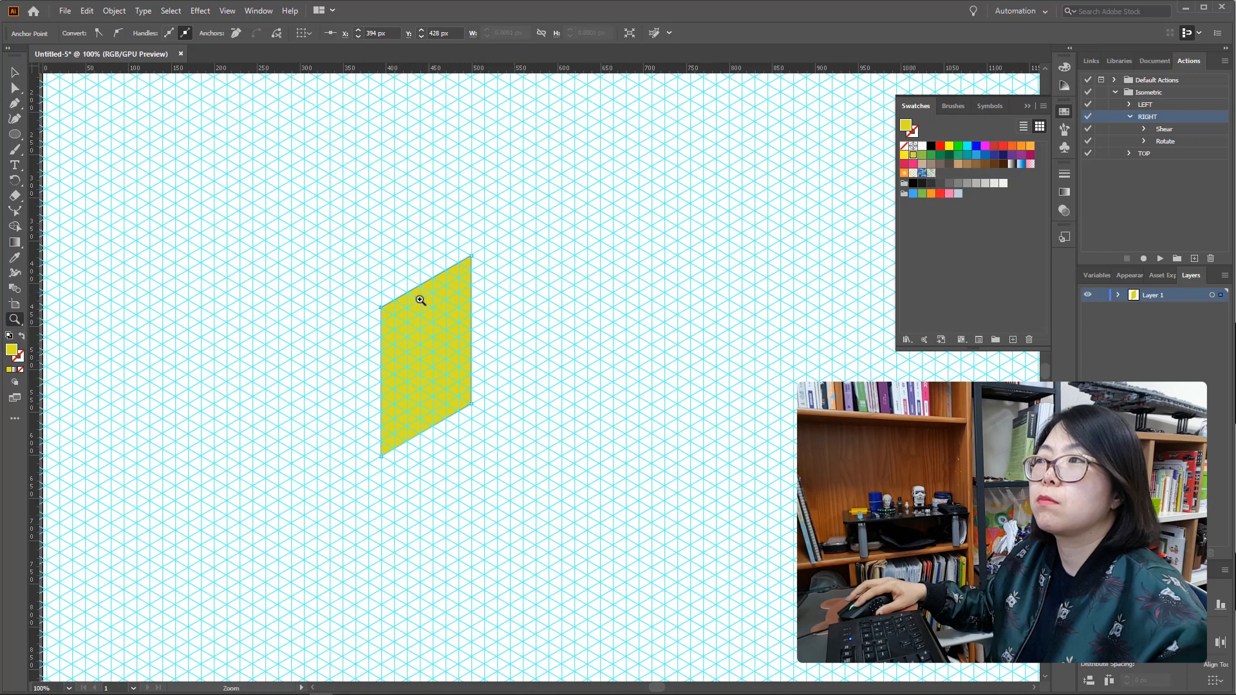
click(573, 429)
click(582, 430)
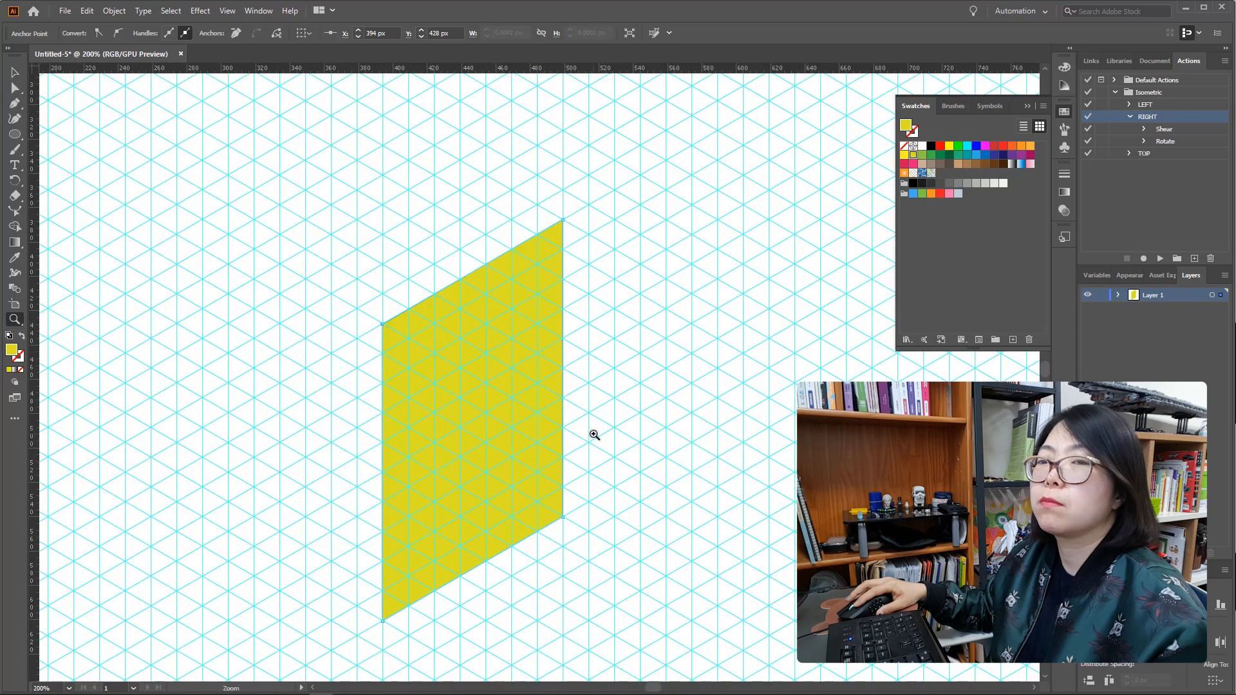
click(459, 312)
alt+click(508, 435)
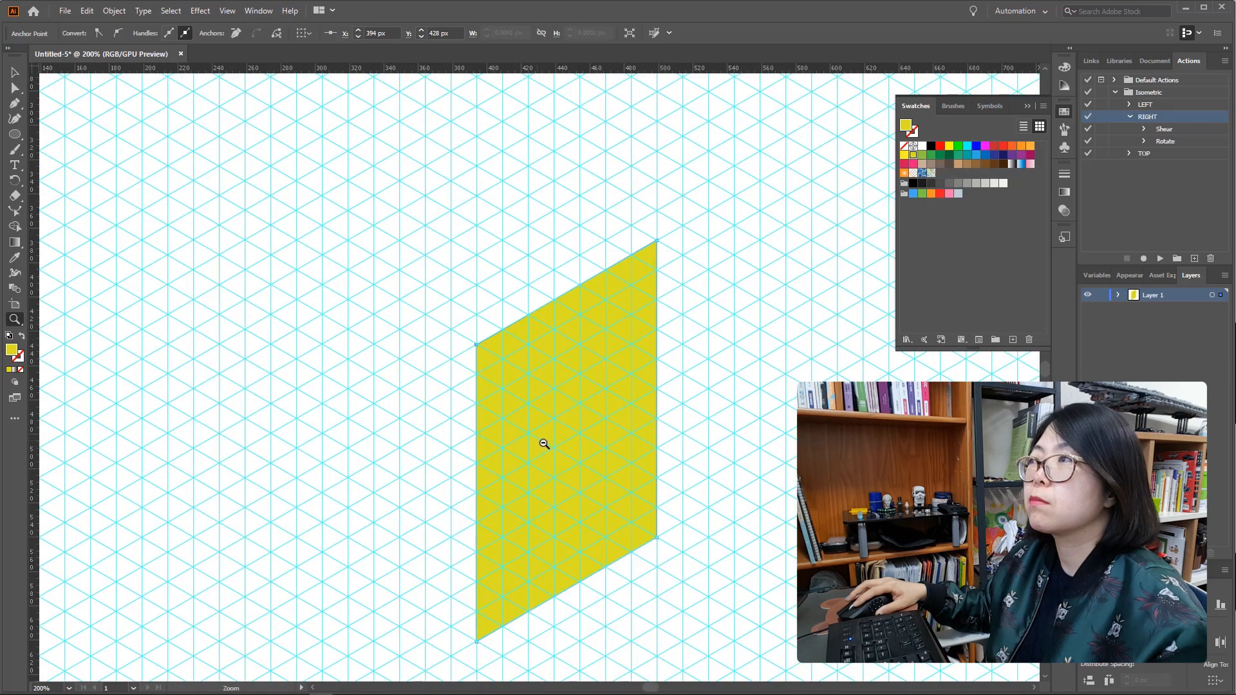
alt+click(647, 439)
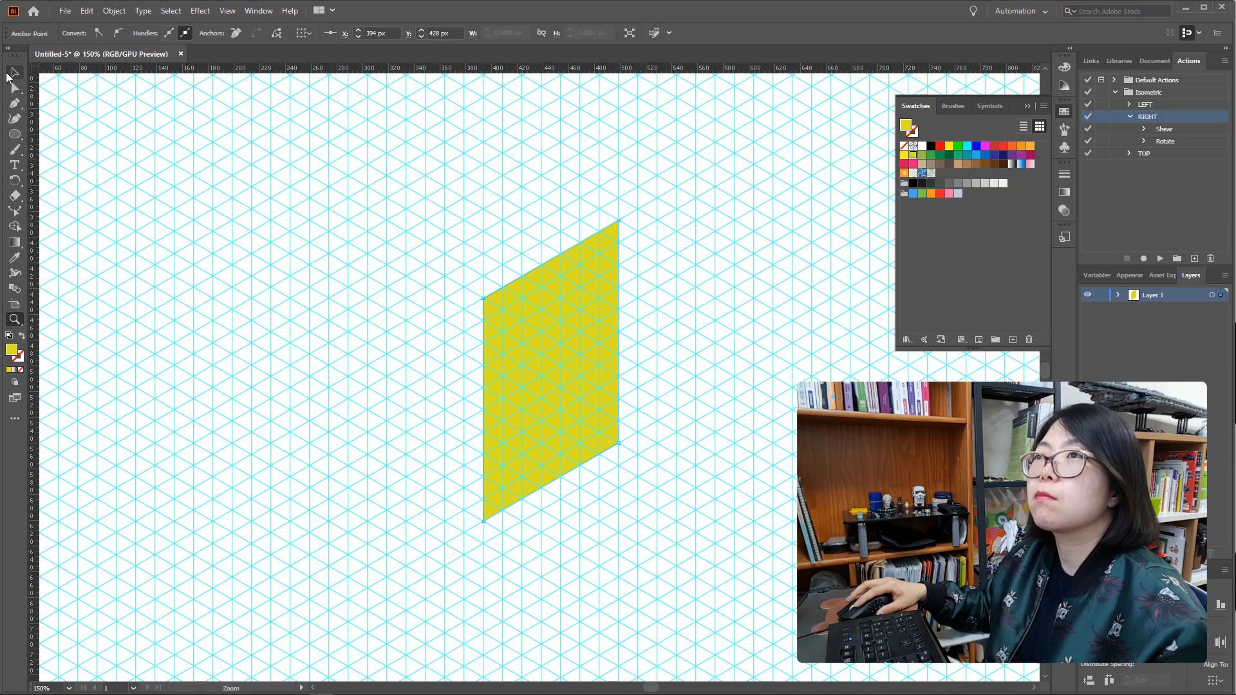
click(13, 72)
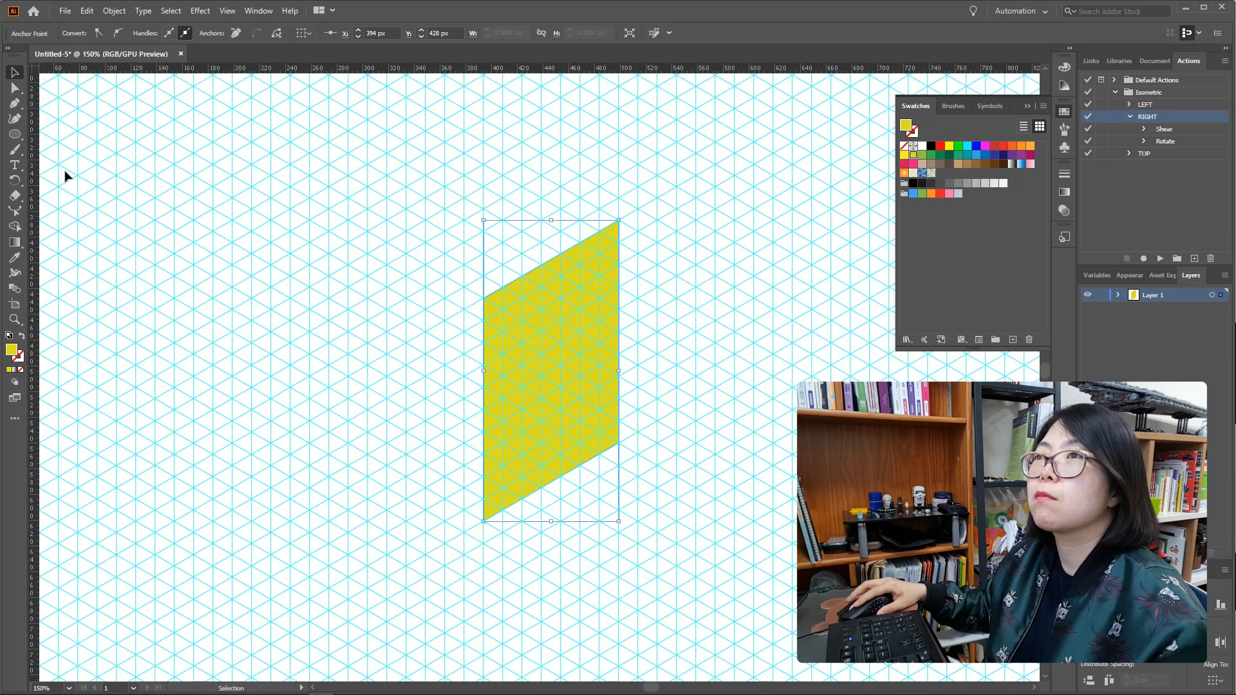
click(14, 103)
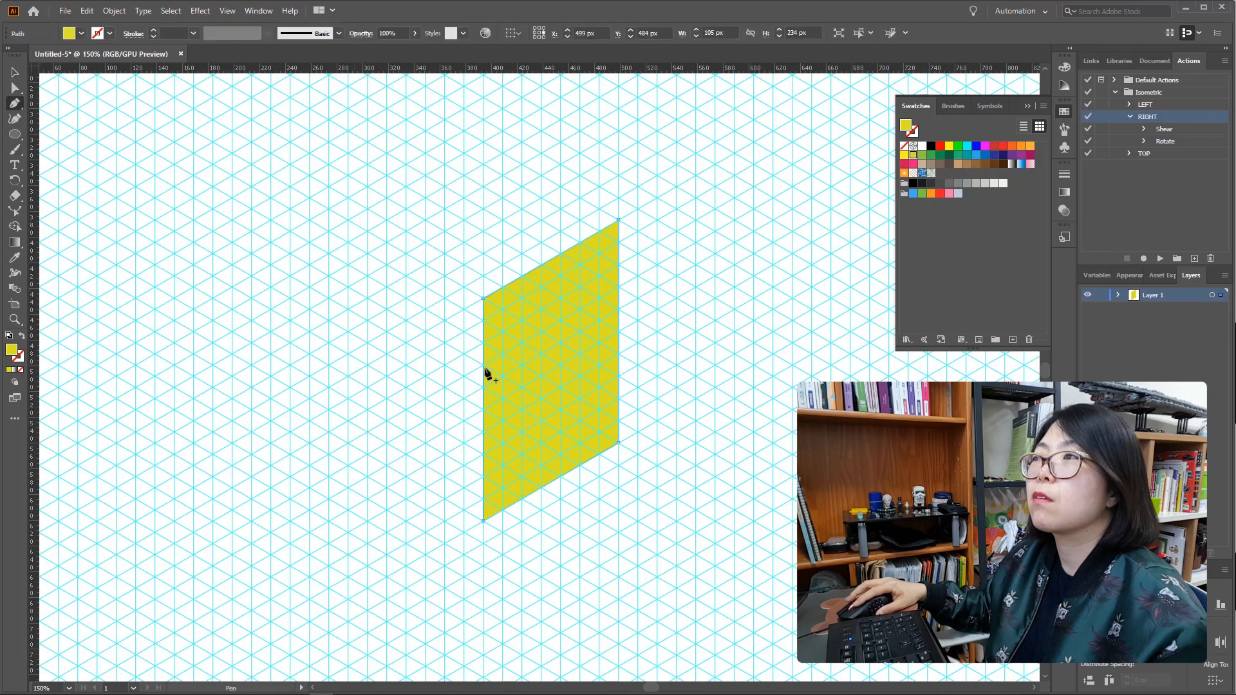
click(405, 255)
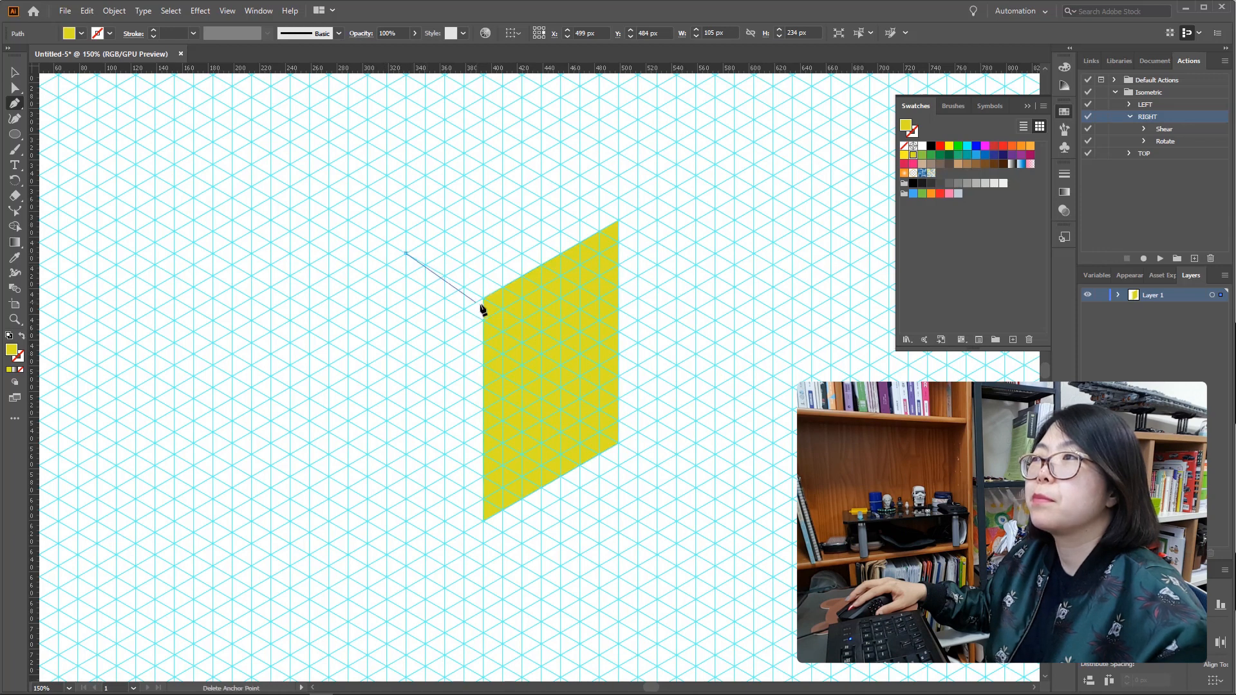
click(484, 299)
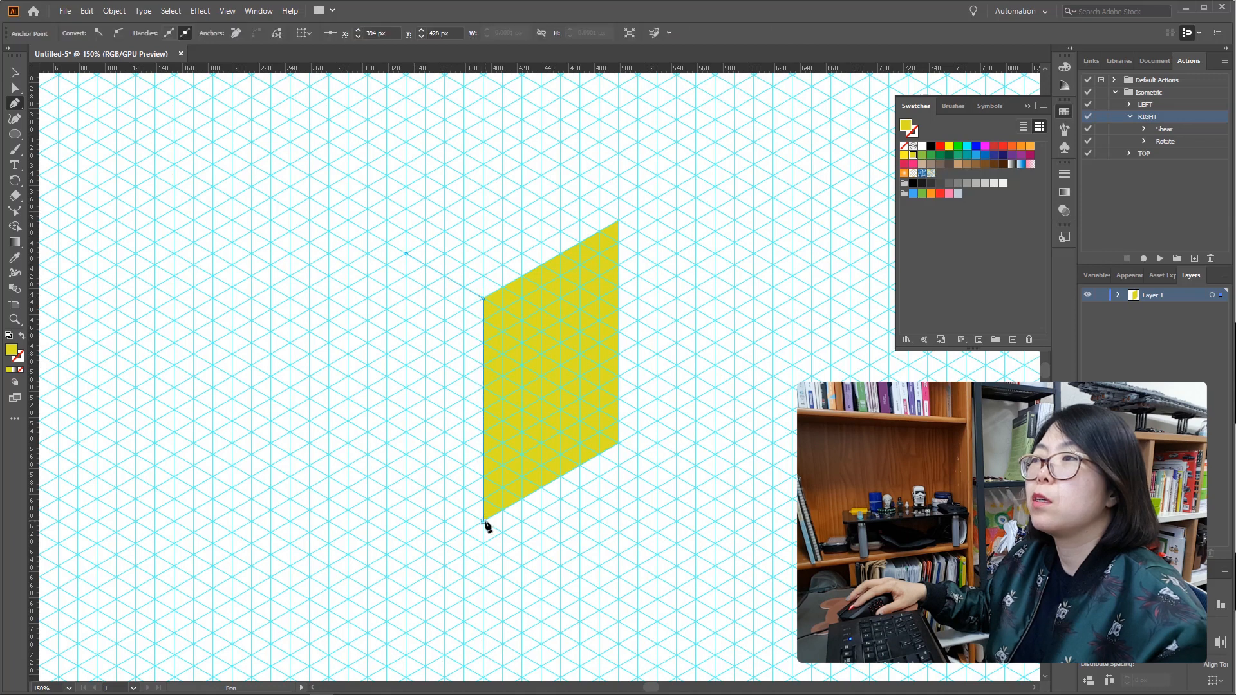
click(484, 520)
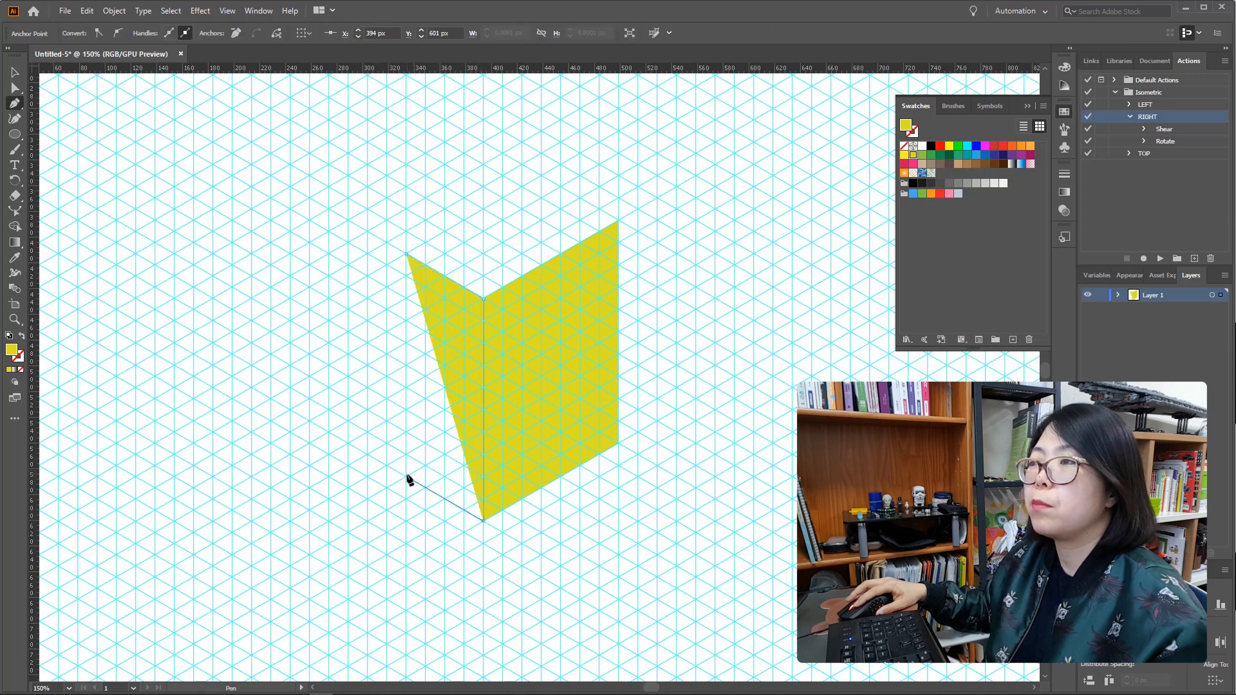
click(406, 476)
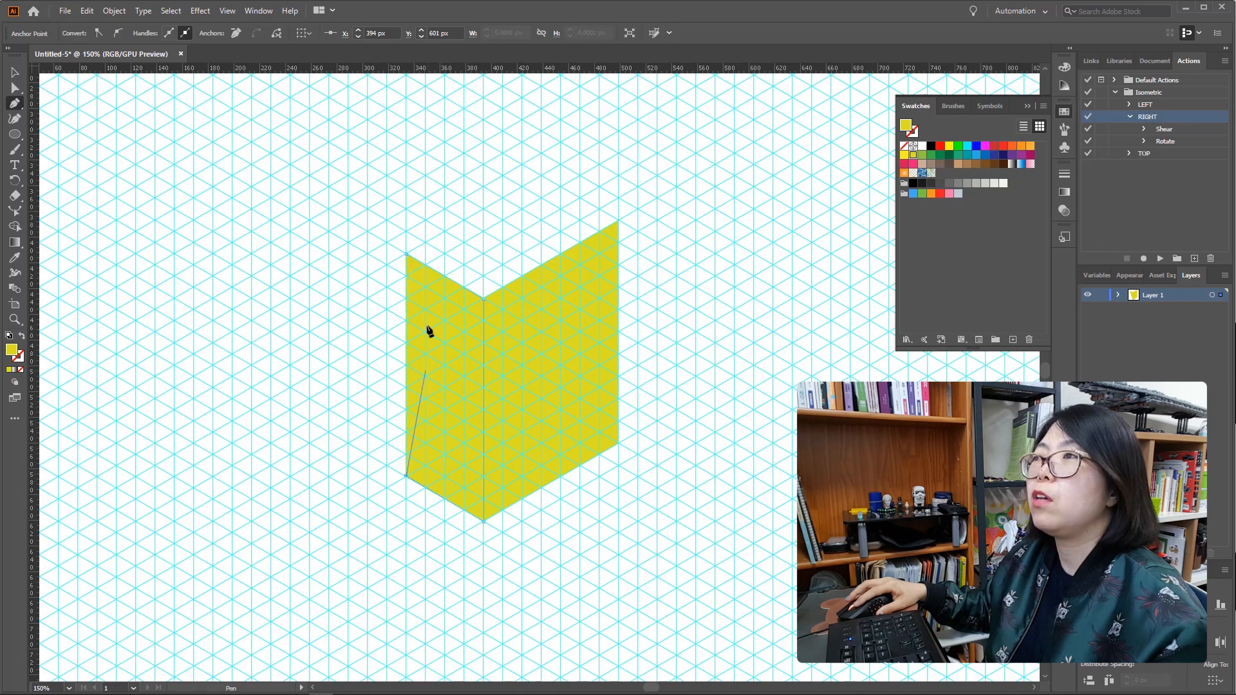
click(406, 254)
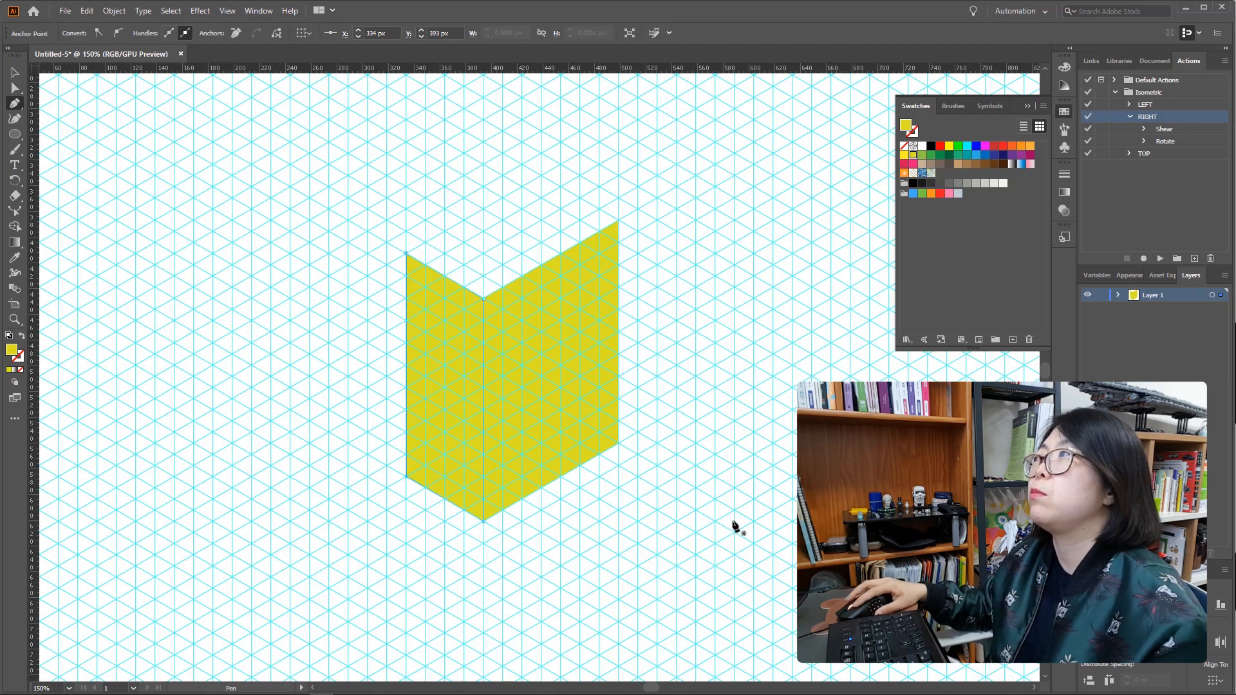
click(950, 147)
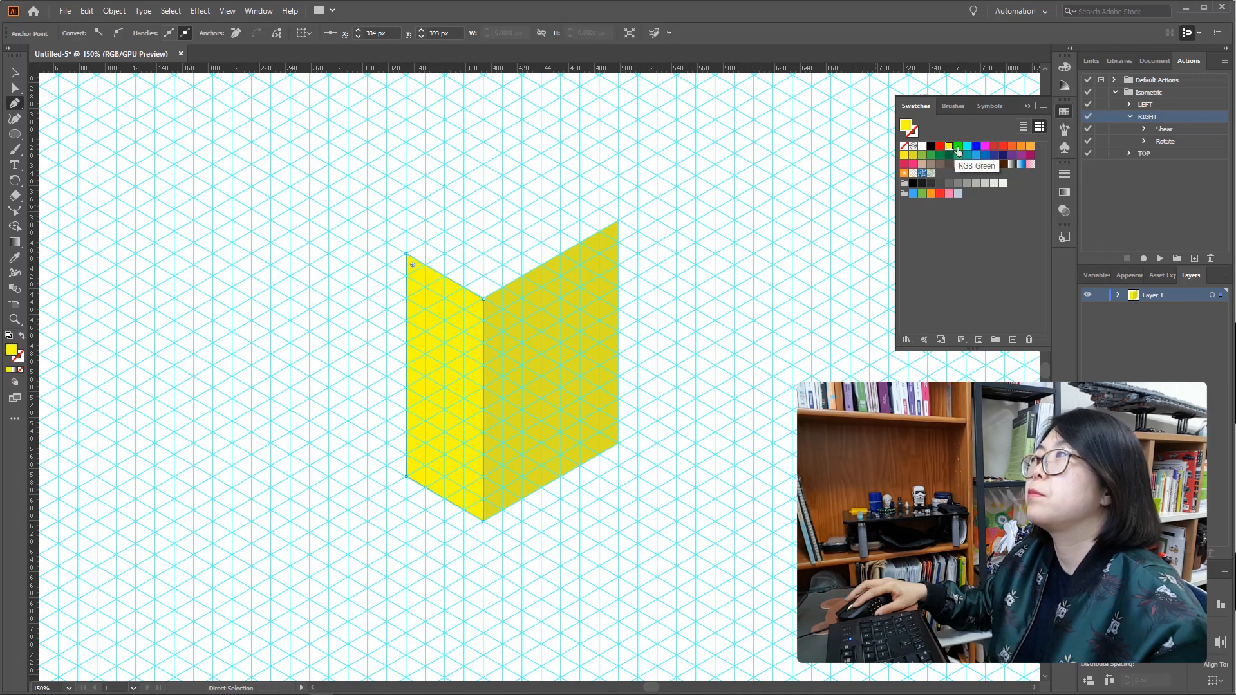
click(932, 155)
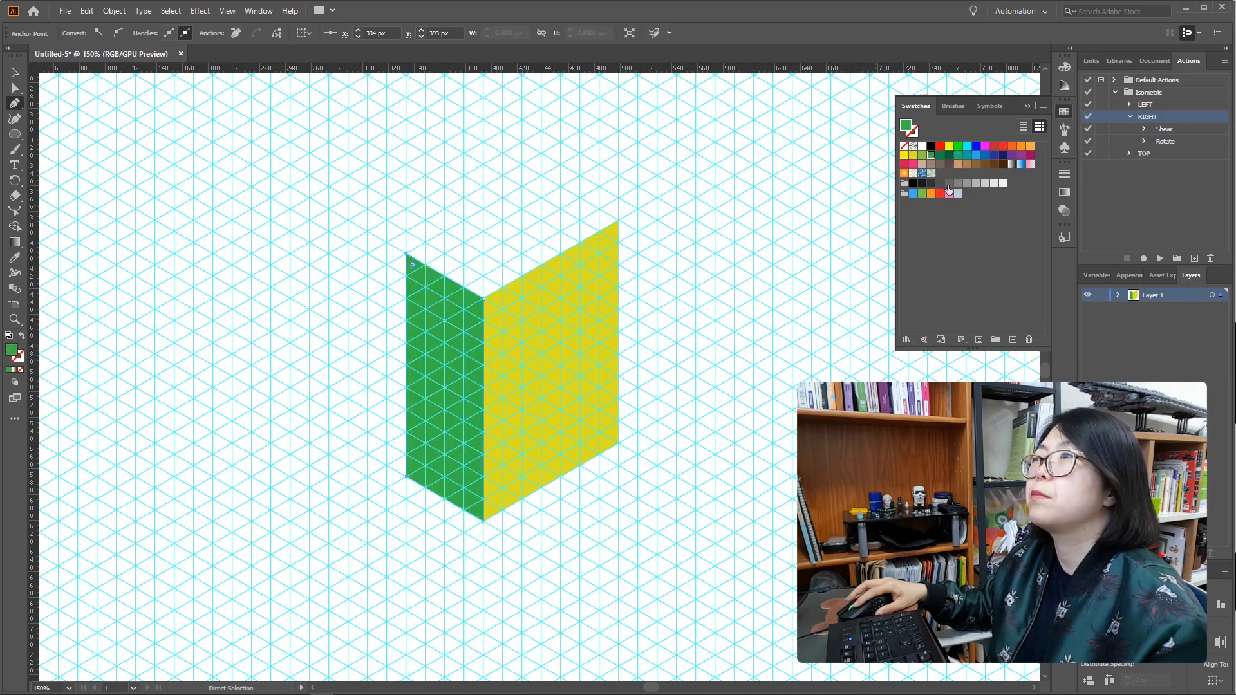
Step: Draw the box's top face with the Pen tool, joining the upper edges of both side faces, and fill it light green
click(542, 174)
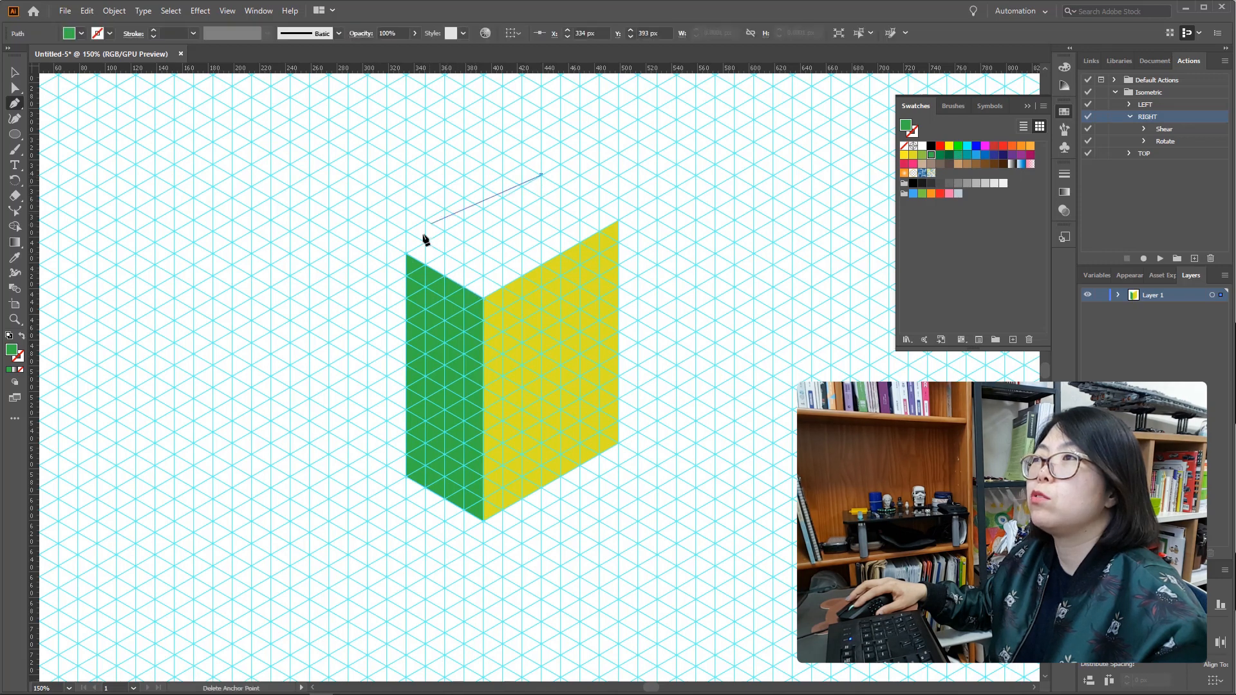
click(406, 254)
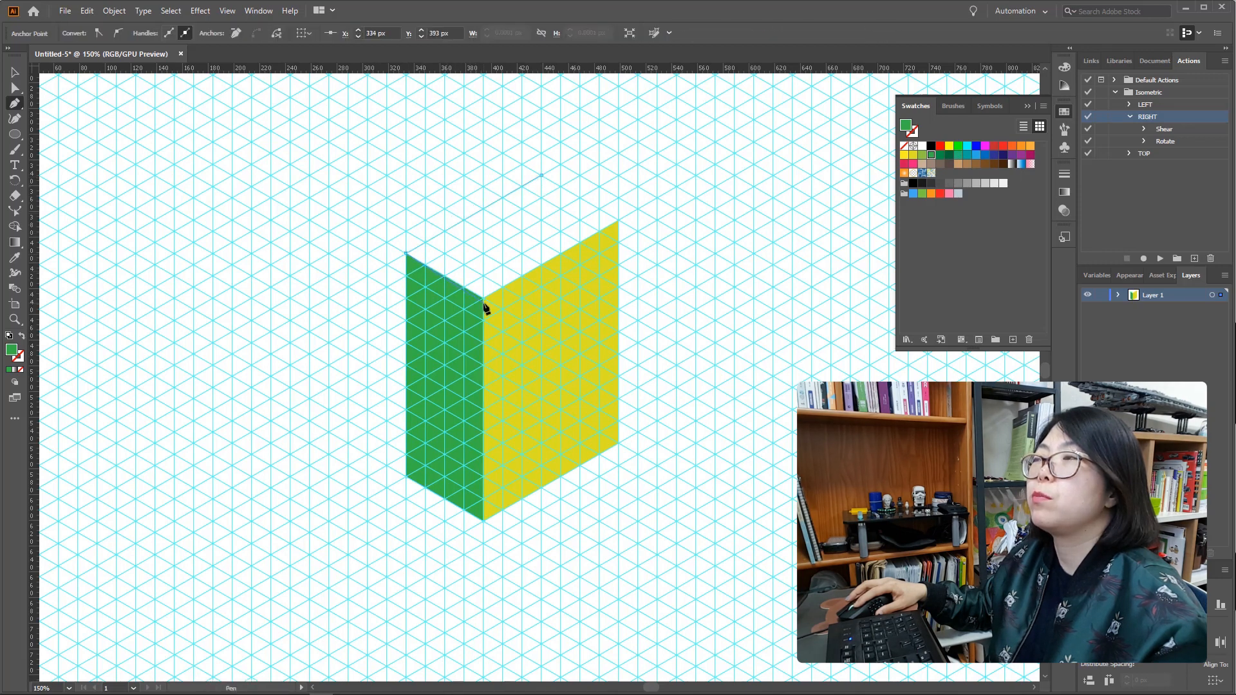
click(484, 299)
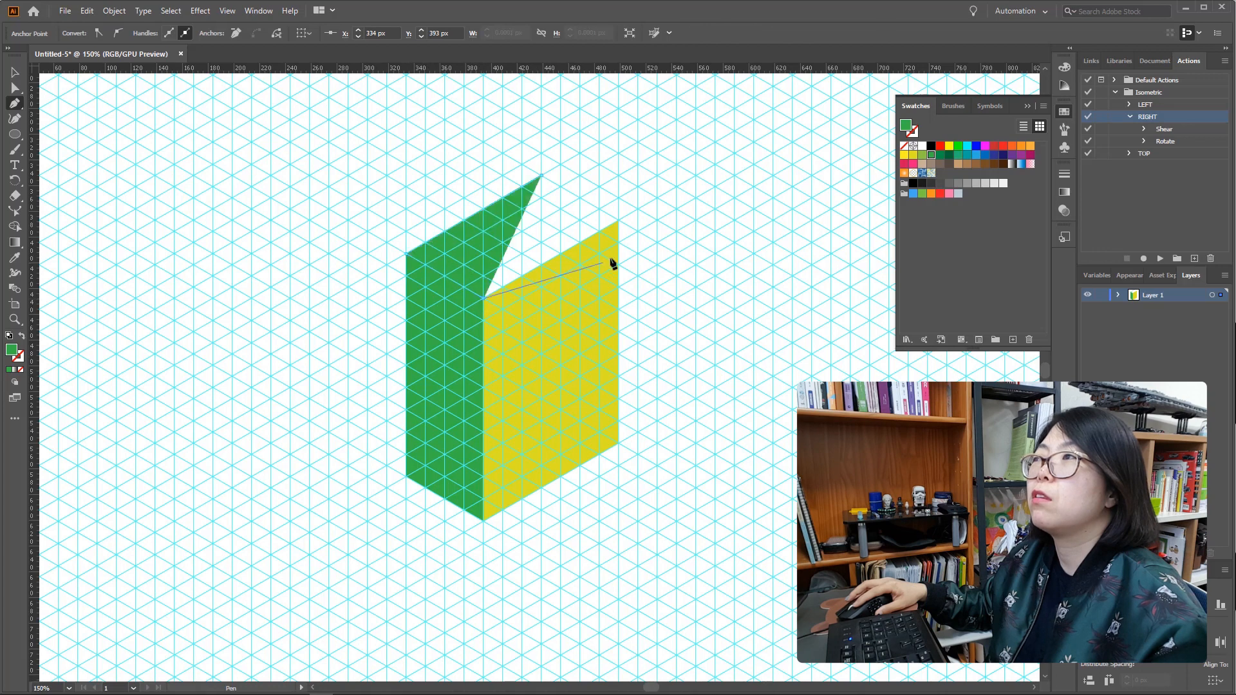
click(619, 220)
click(541, 175)
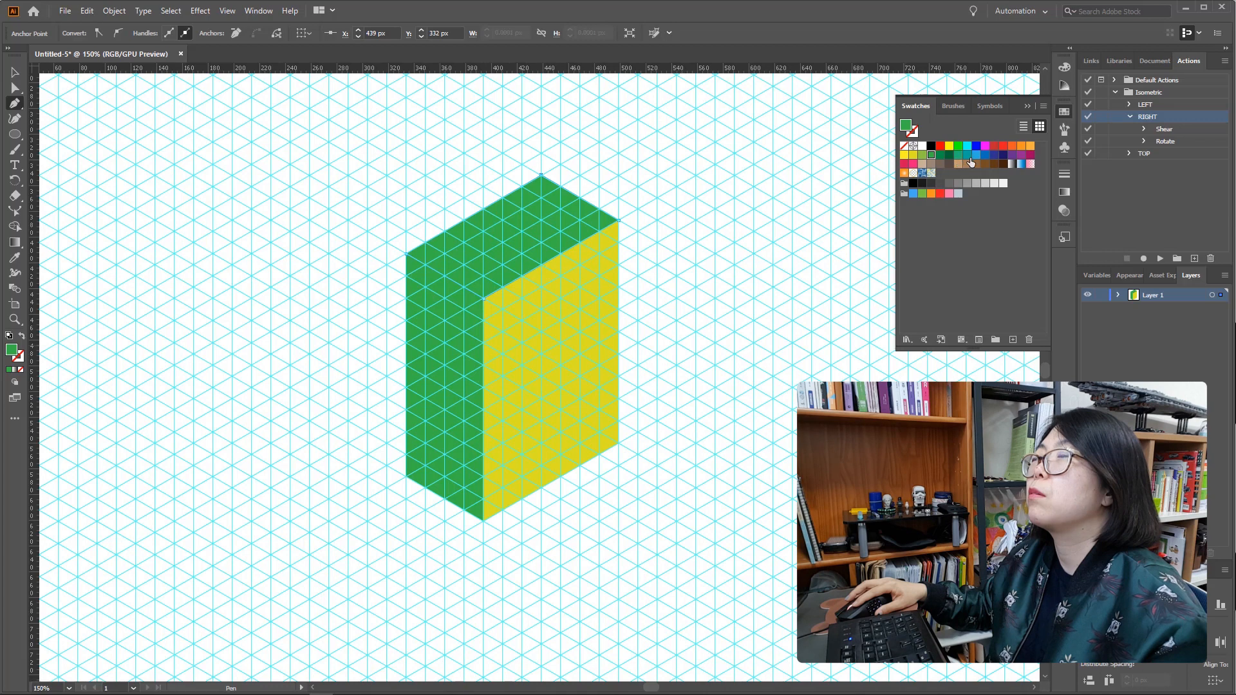
click(922, 155)
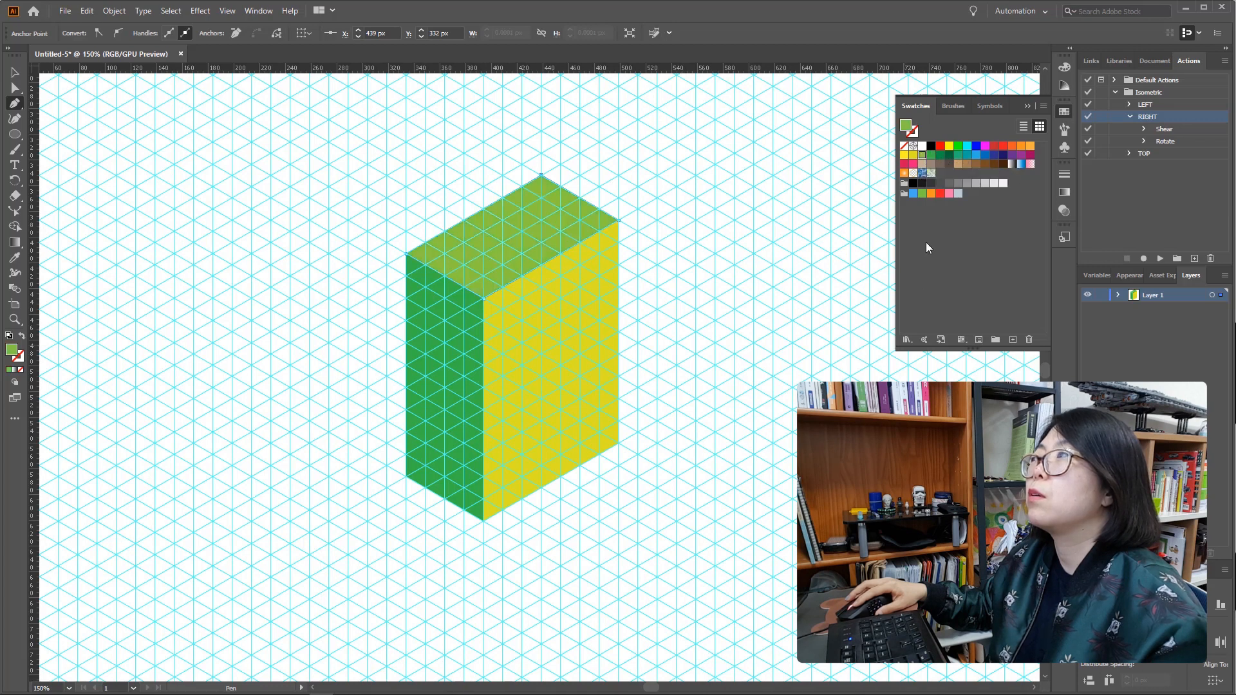
Step: Fill the small box's top face bright yellow, and check the box with the guides hidden before showing them again
click(914, 156)
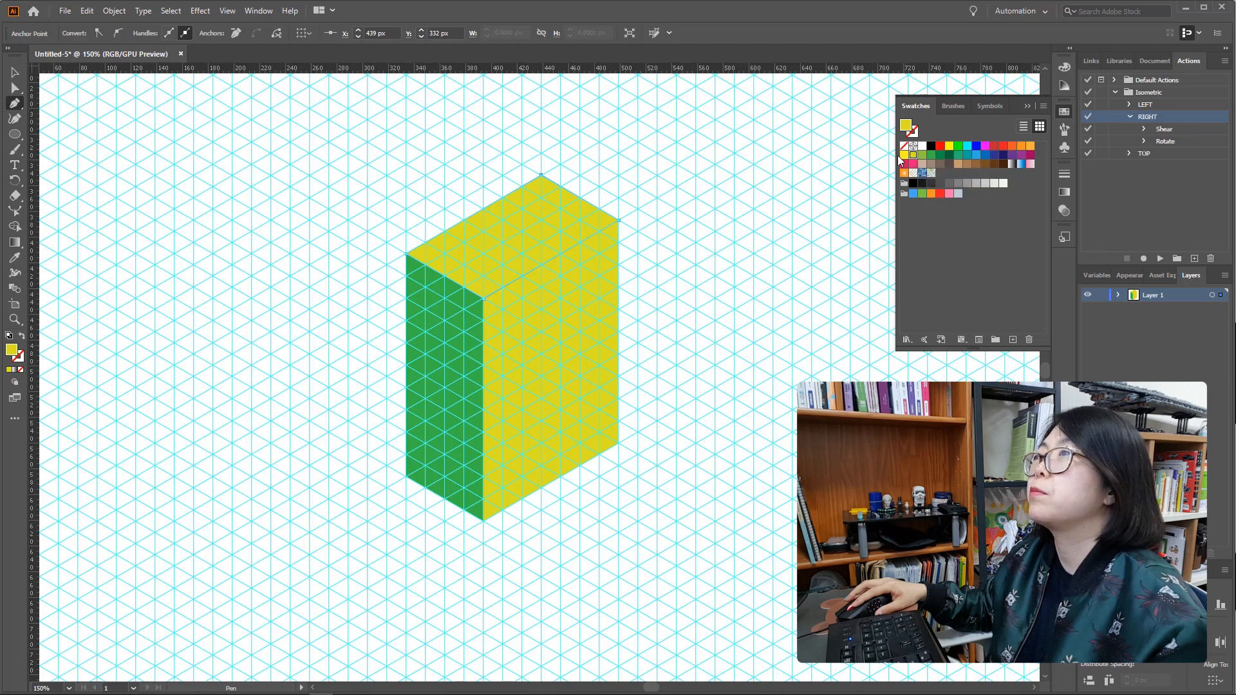
click(904, 155)
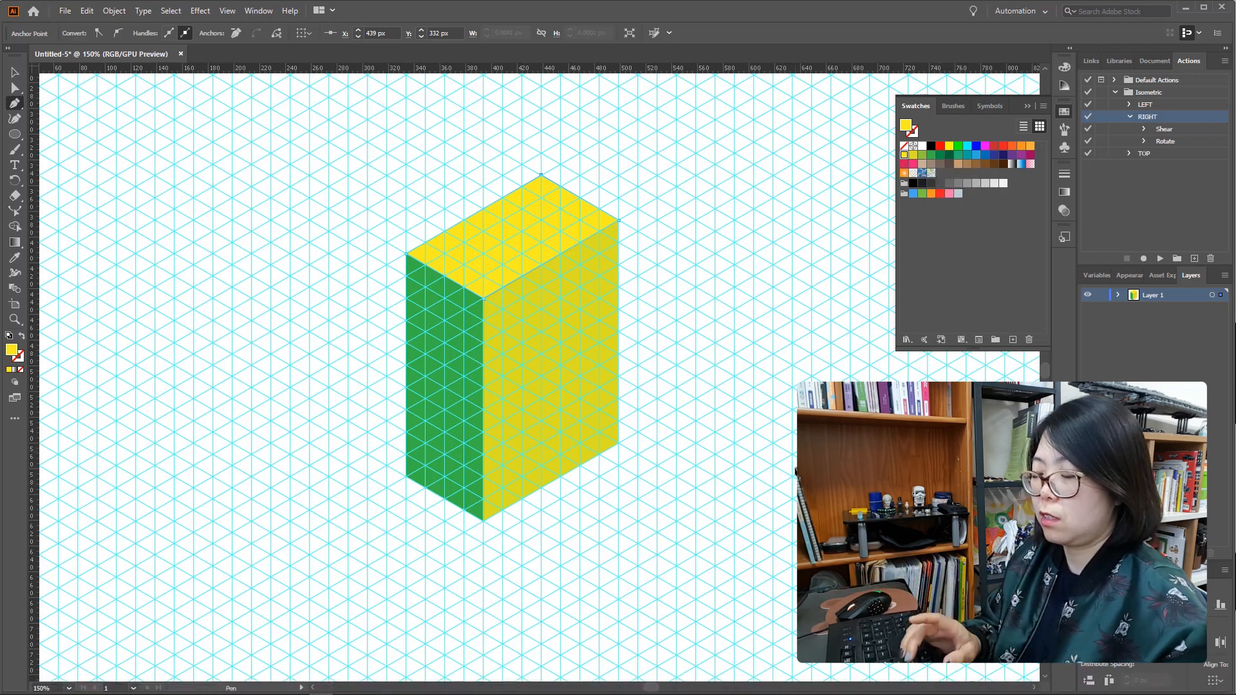
key(ctrl+semicolon)
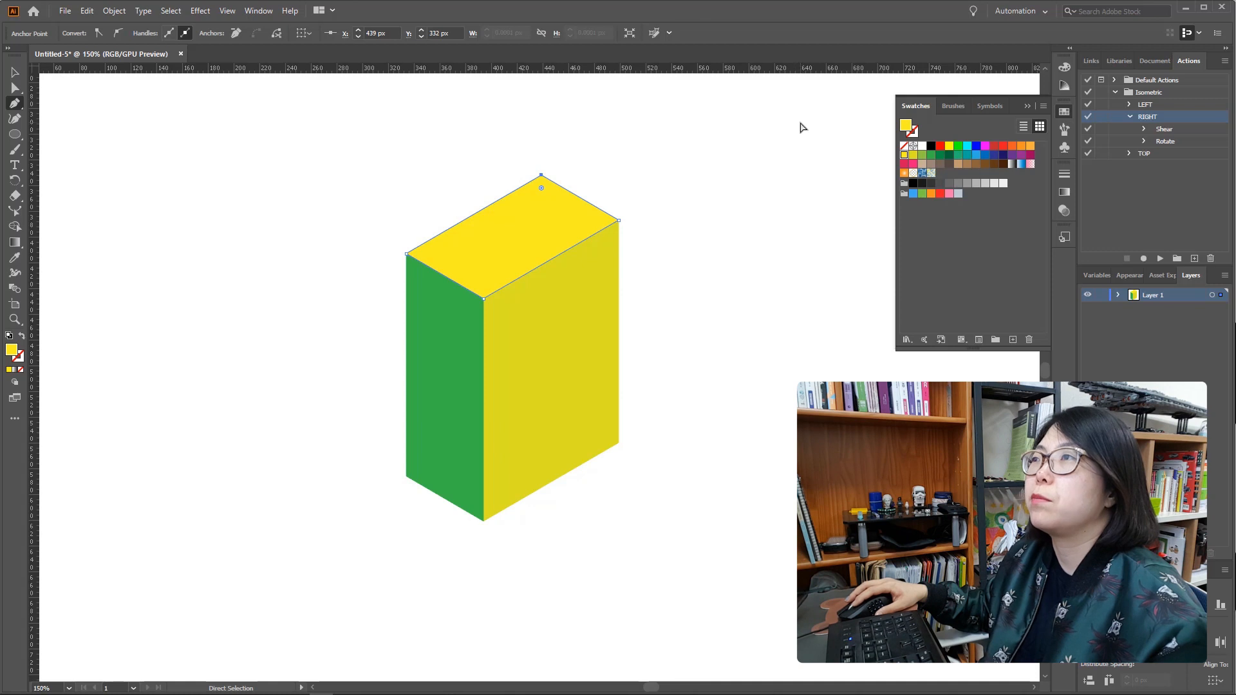
key(v)
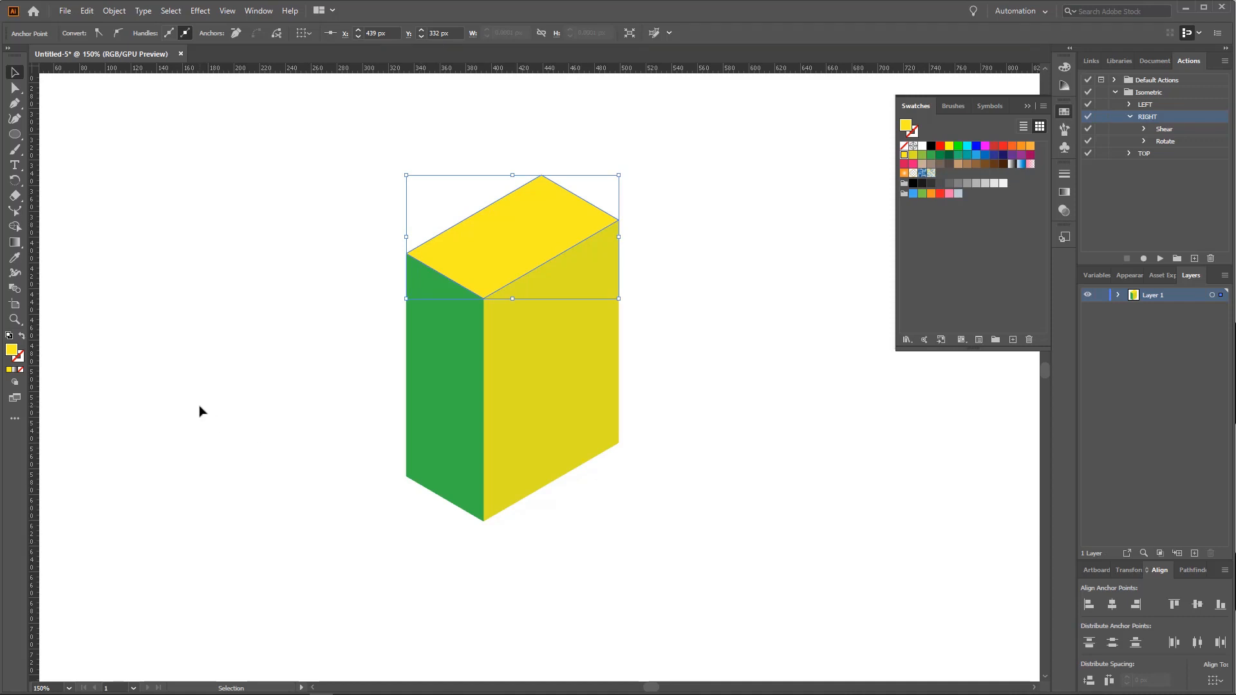
key(a)
key(ctrl+apostrophe)
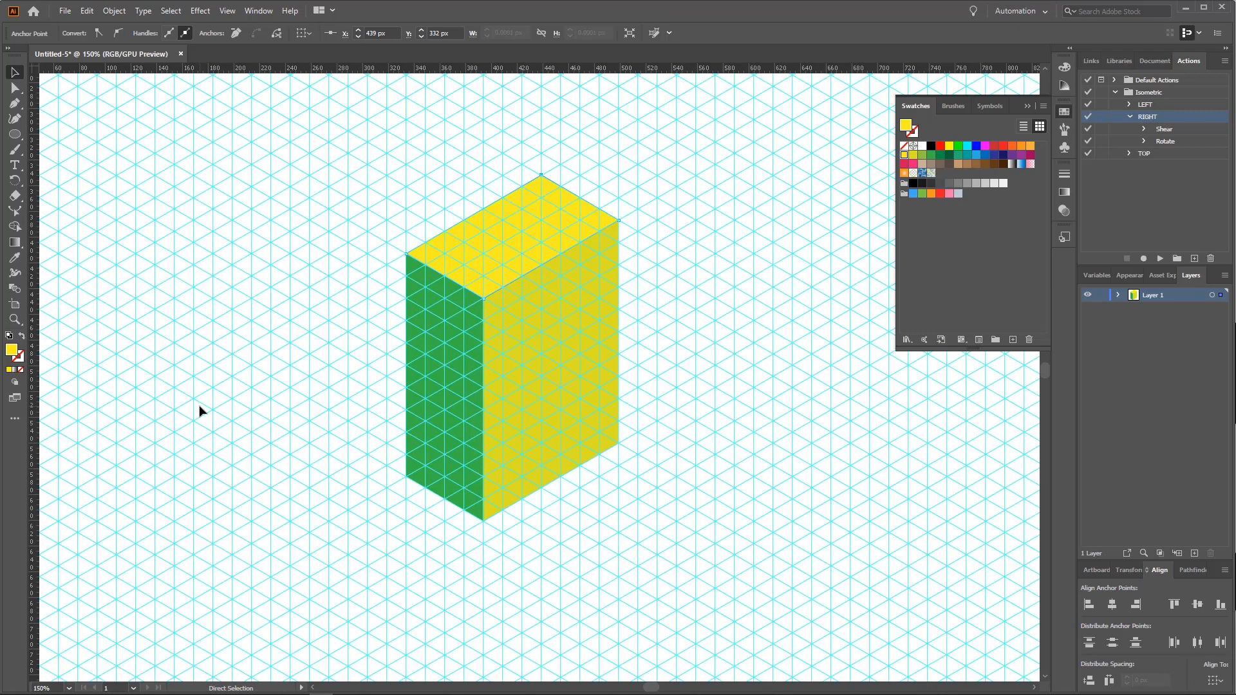
key(v)
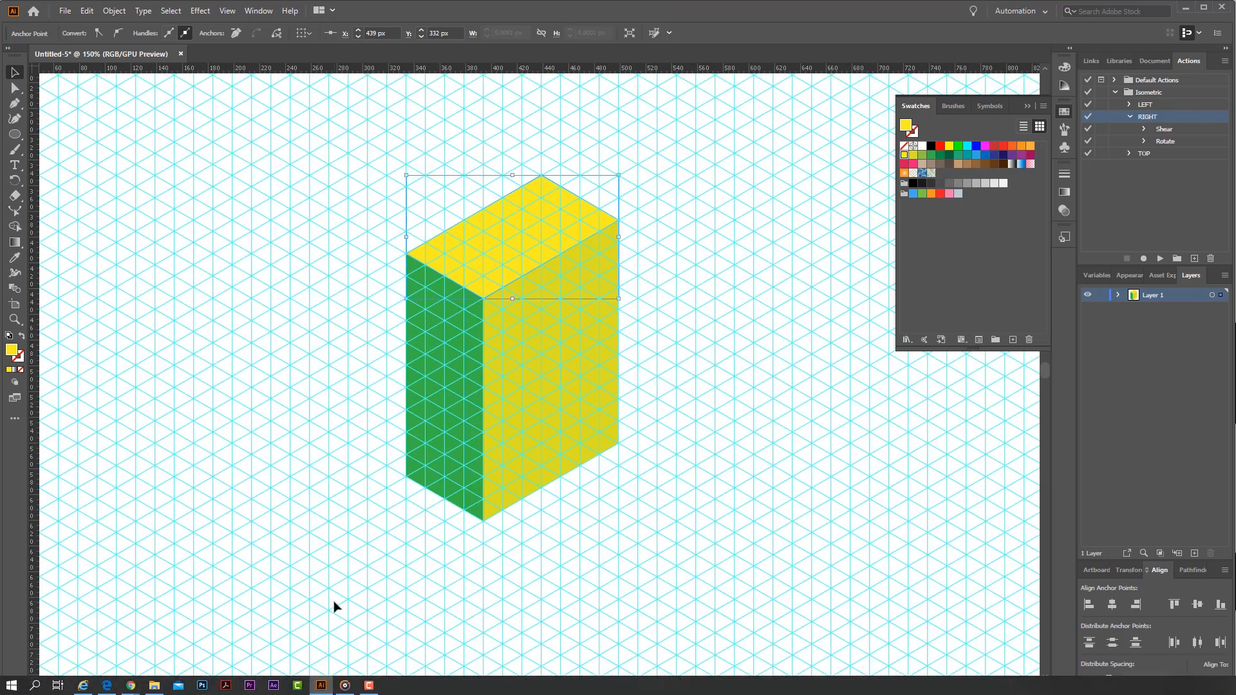
Step: Draw a left-face parallelogram about 210 px wide and 416 px high beside the small box with the Pen tool, and fill it light grey-blue
key(h)
drag(750, 469, 665, 375)
drag(294, 538, 174, 599)
drag(728, 385, 585, 427)
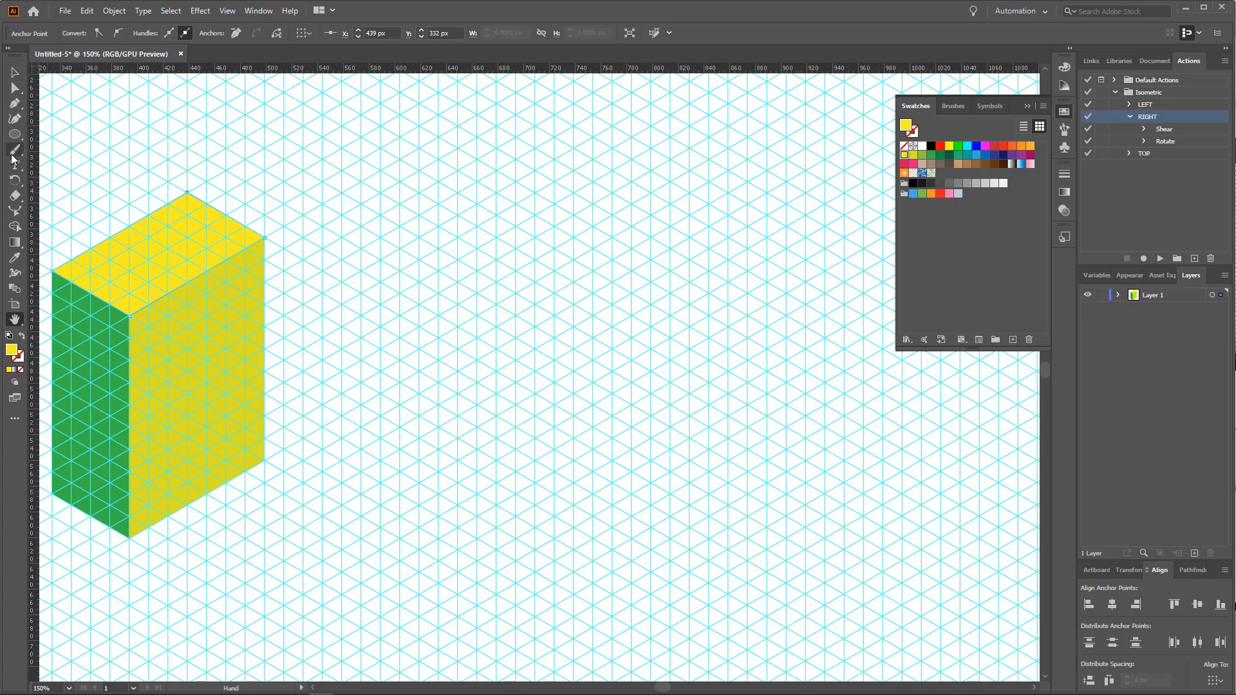
click(15, 103)
click(341, 171)
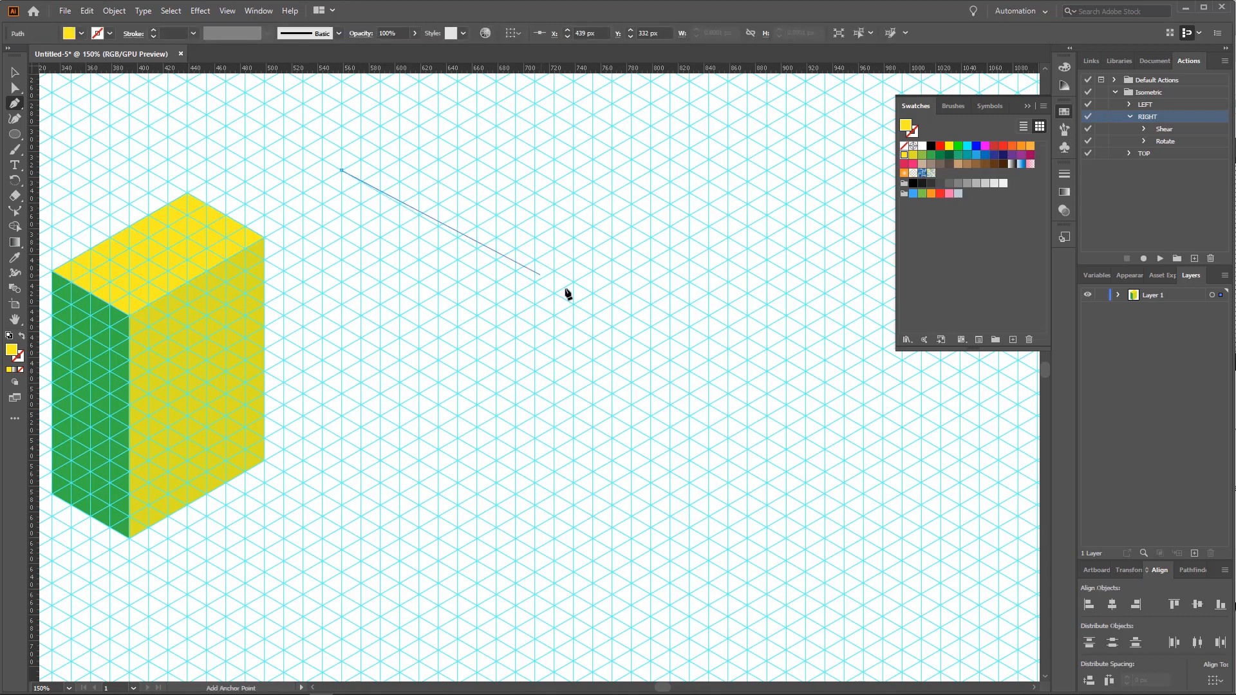
click(612, 327)
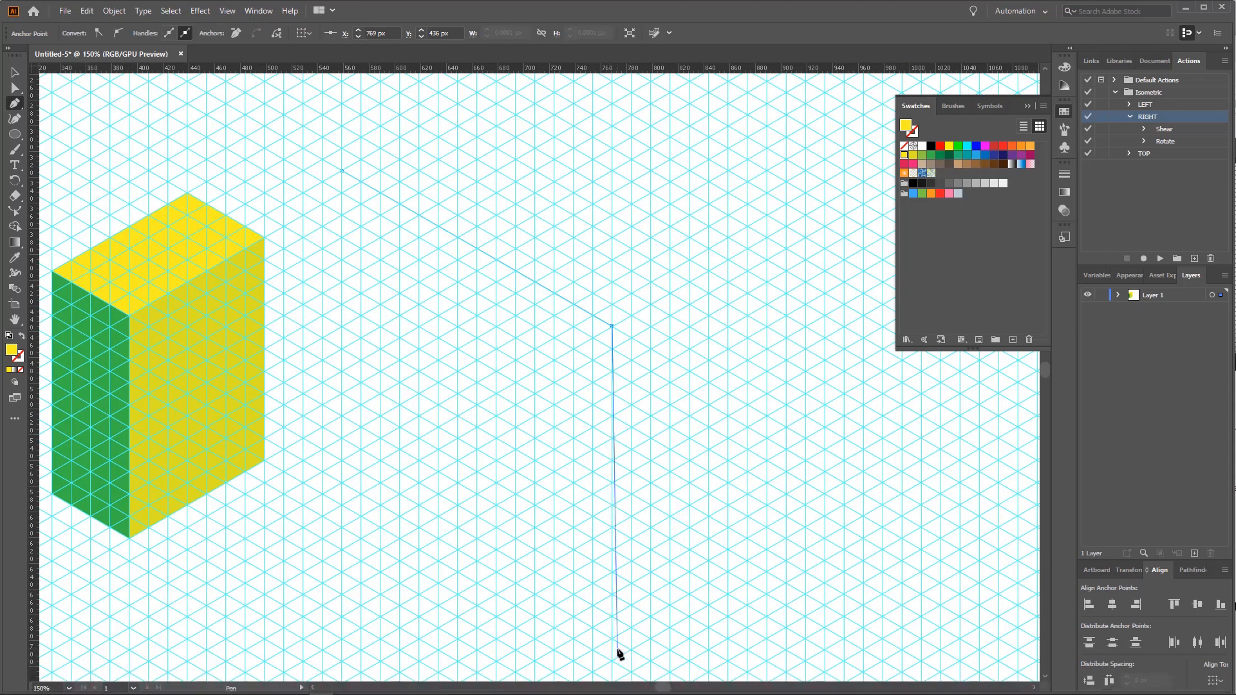
key(space)
drag(618, 654, 617, 565)
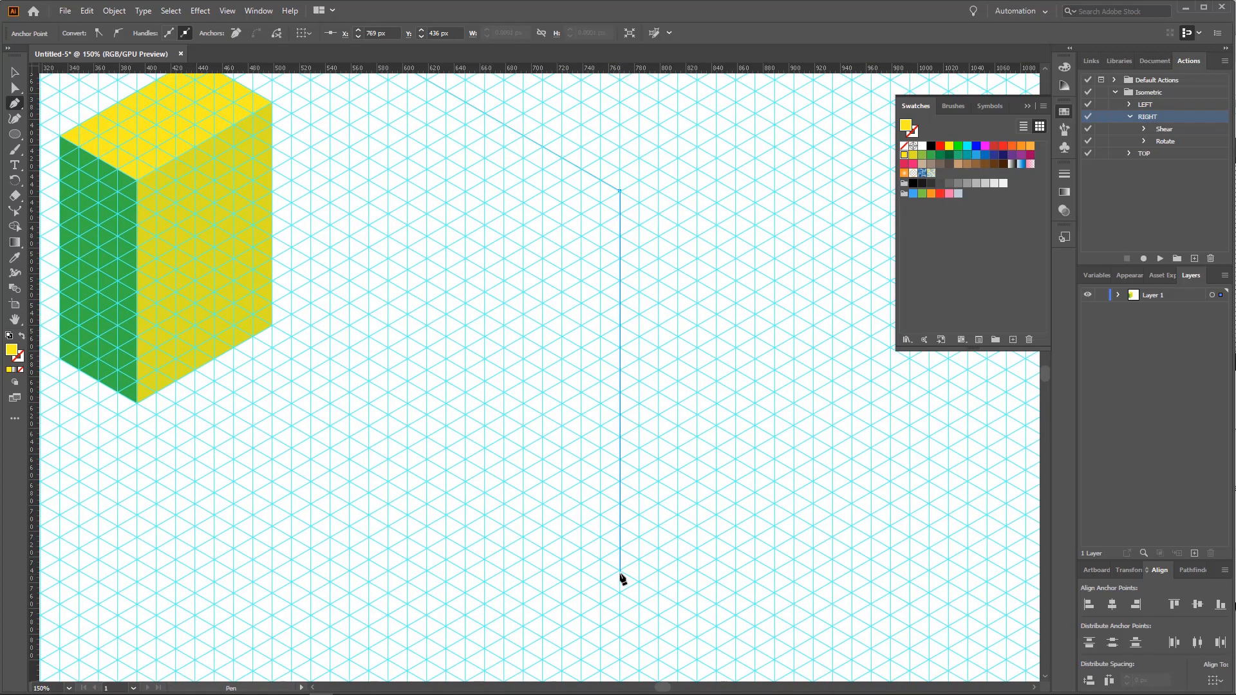
click(620, 571)
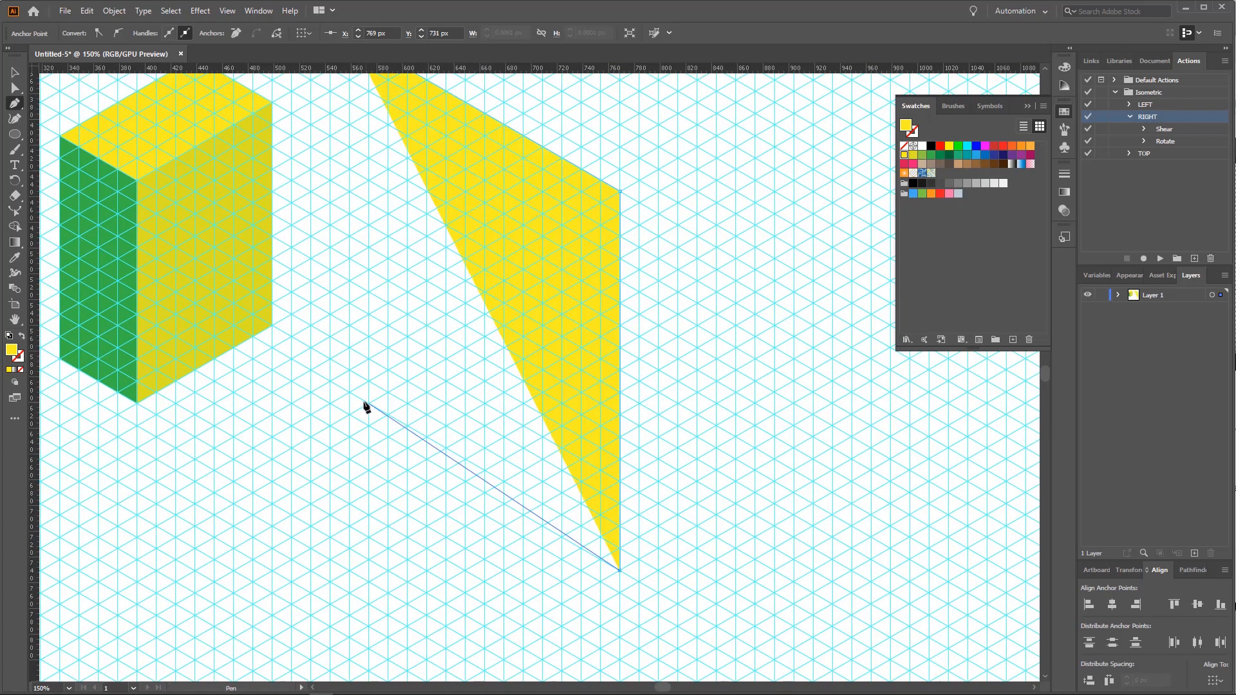
key(space)
drag(356, 387, 373, 524)
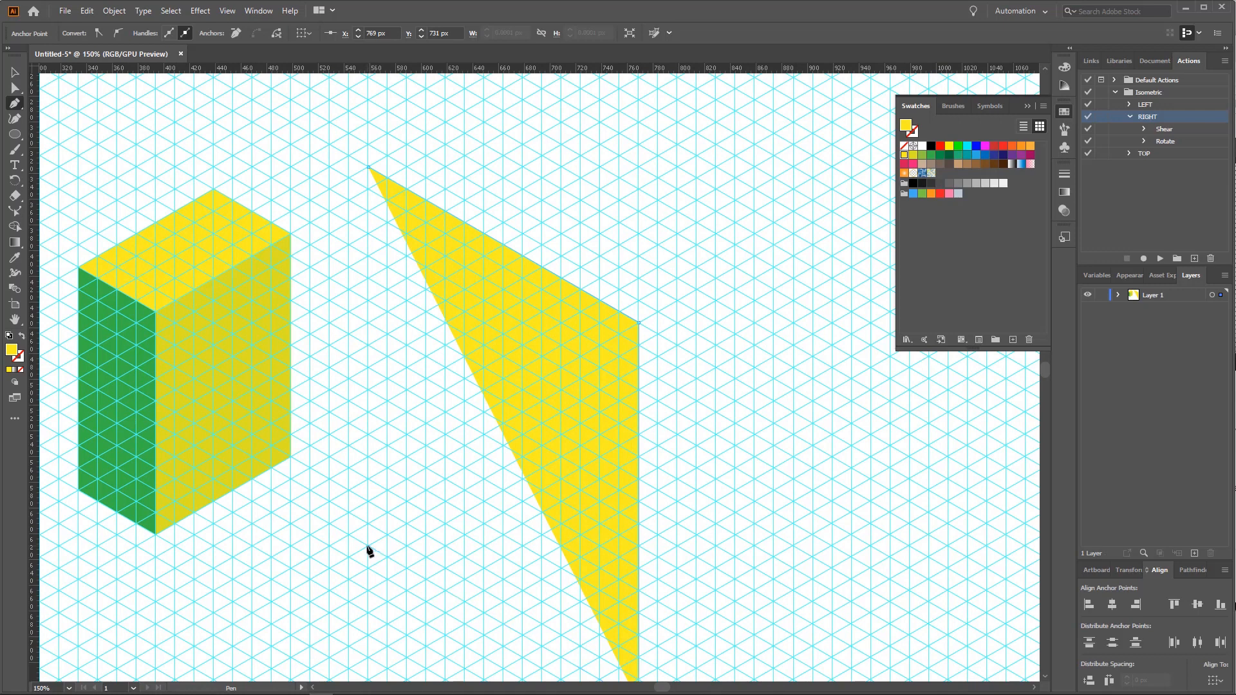
click(368, 546)
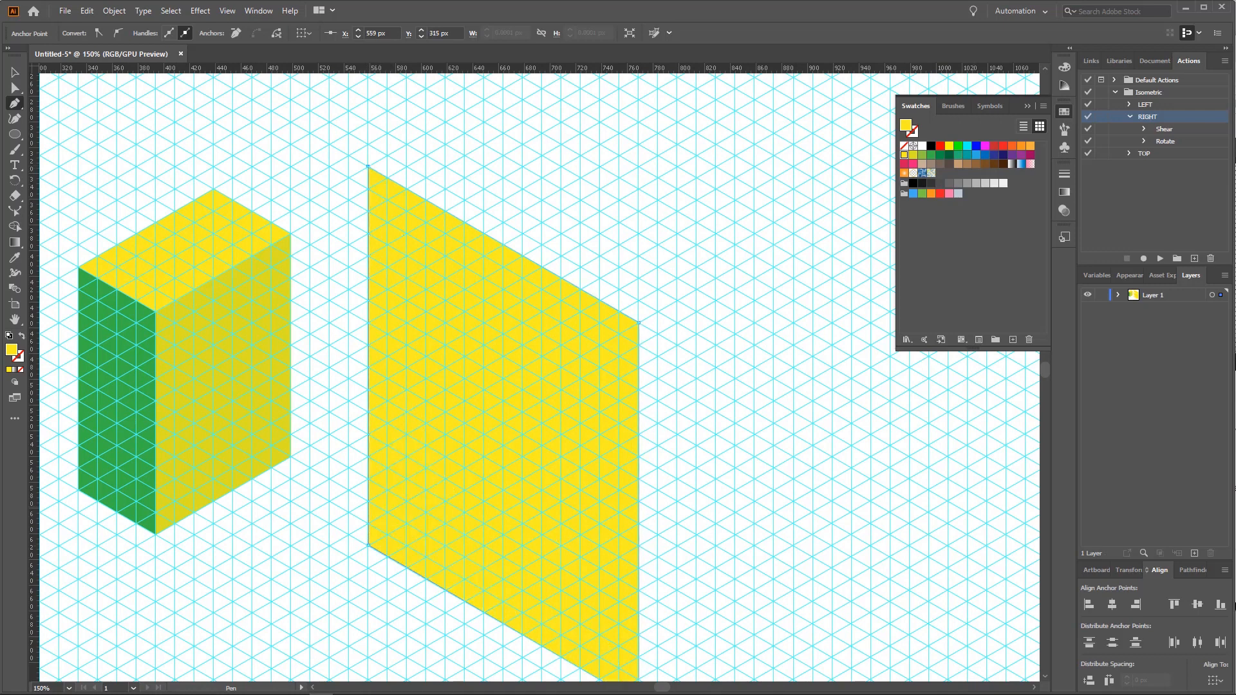
click(957, 194)
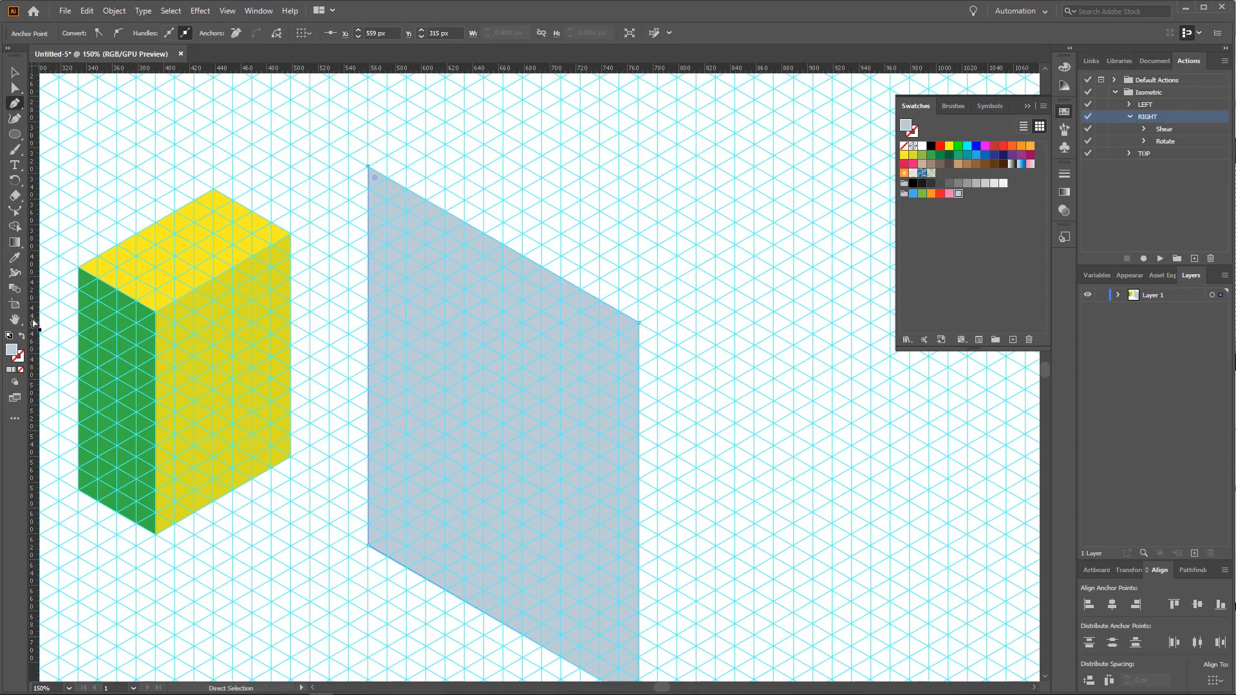
Step: Draw a right-face parallelogram about 345 px wide along the guides with the Pen tool, sharing the grey-blue face's right edge
key(z)
alt+click(627, 463)
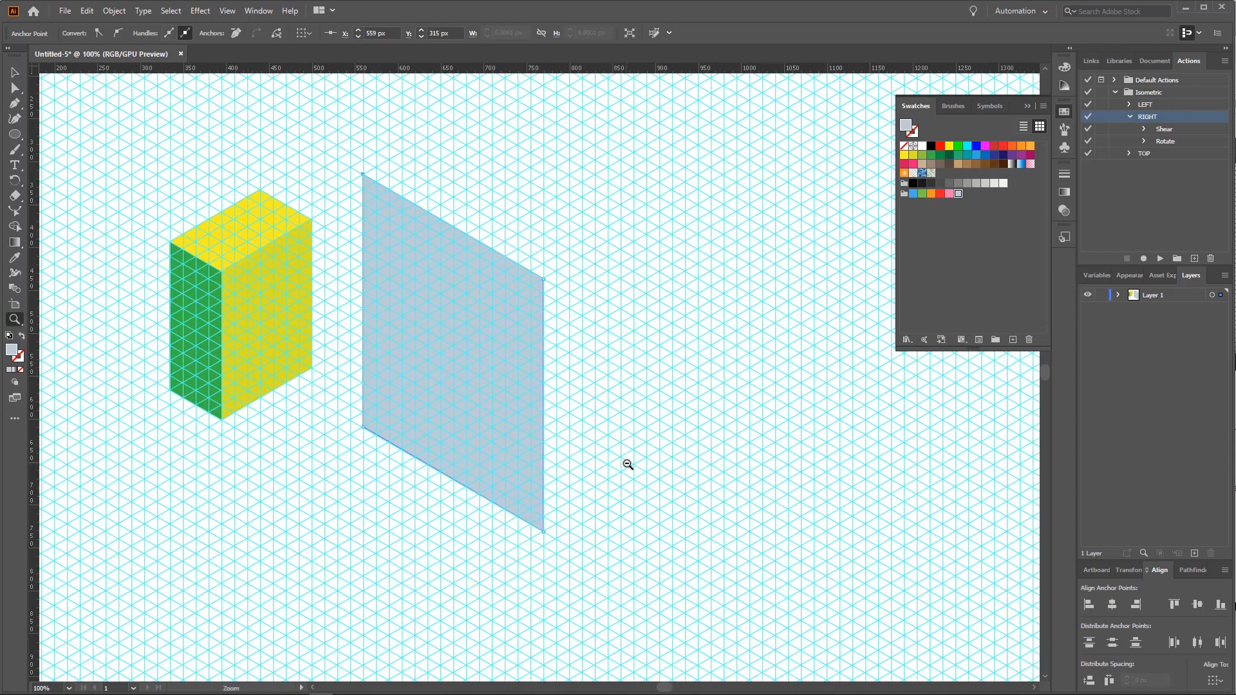
alt+click(733, 352)
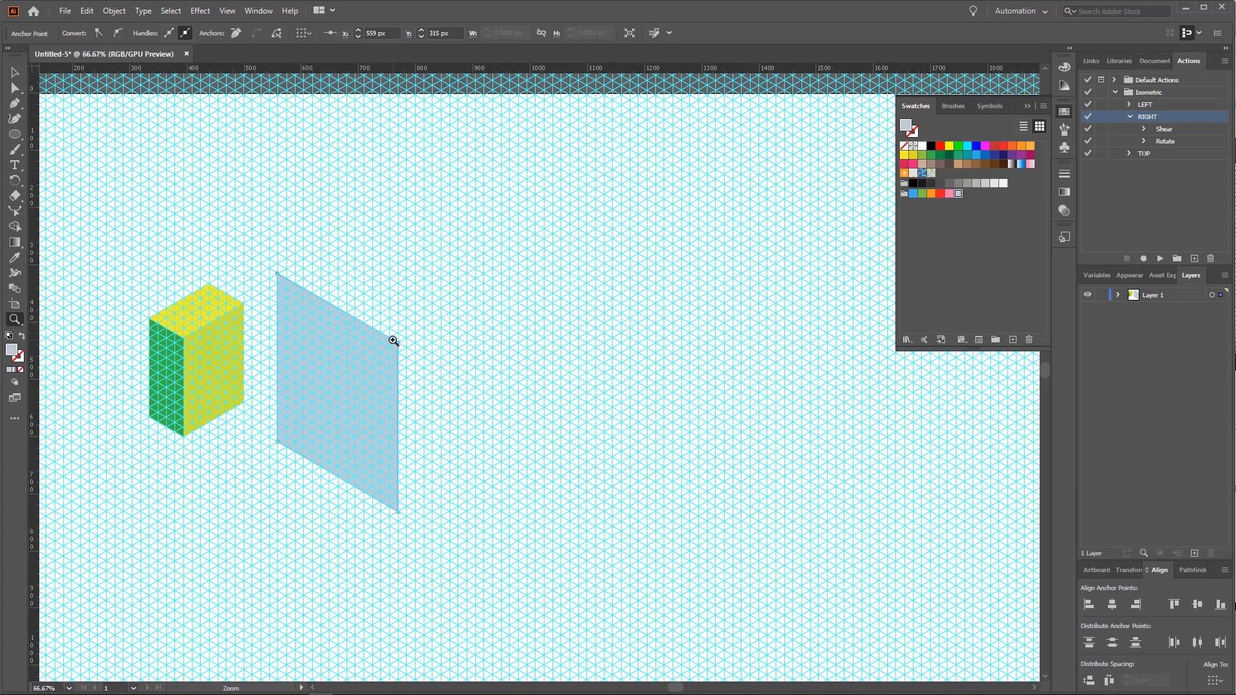
key(v)
click(399, 349)
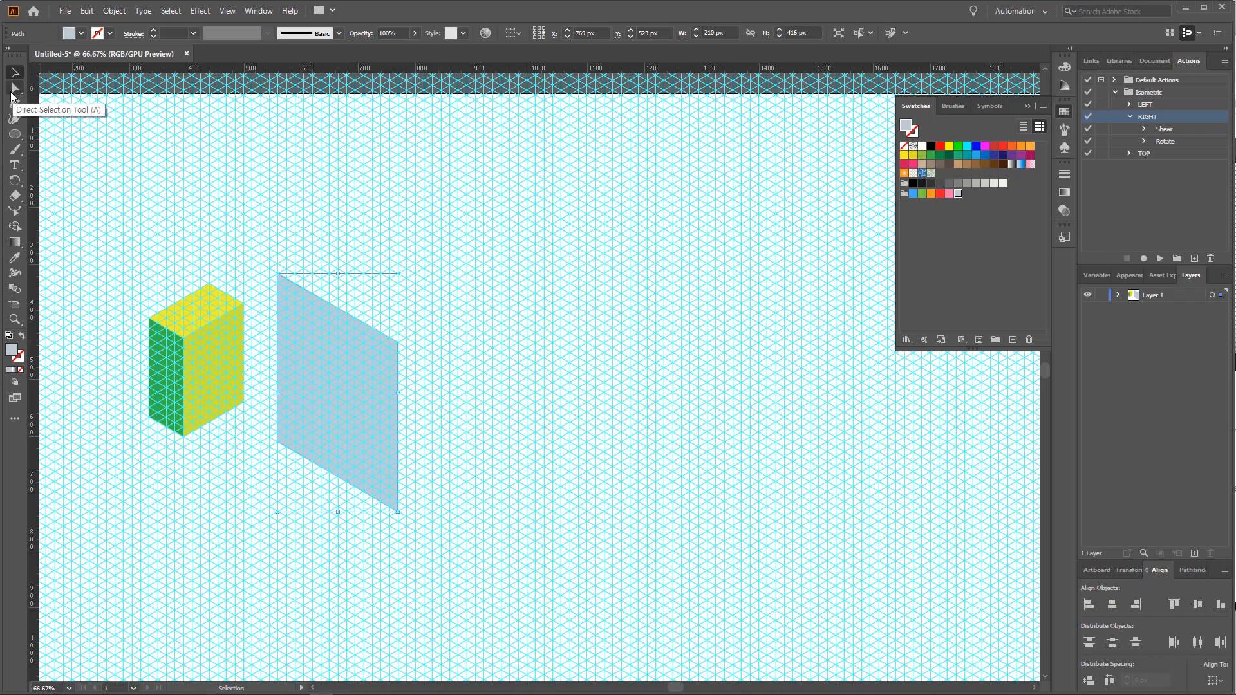
click(15, 103)
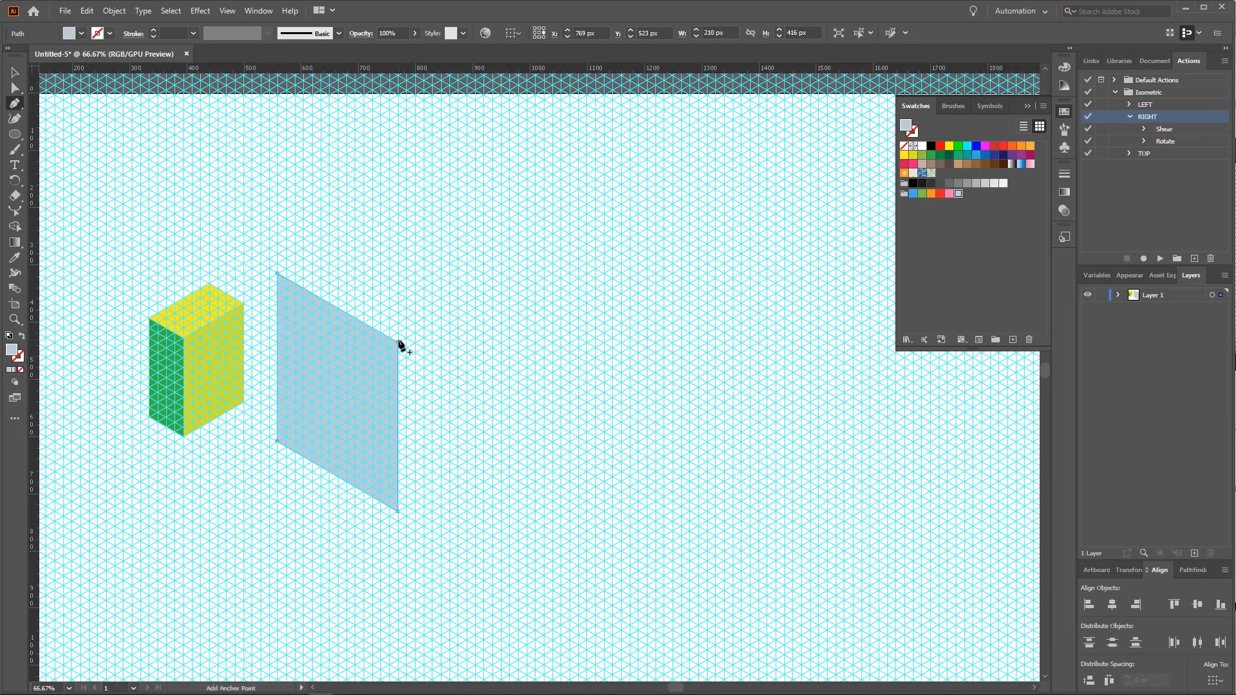
click(595, 229)
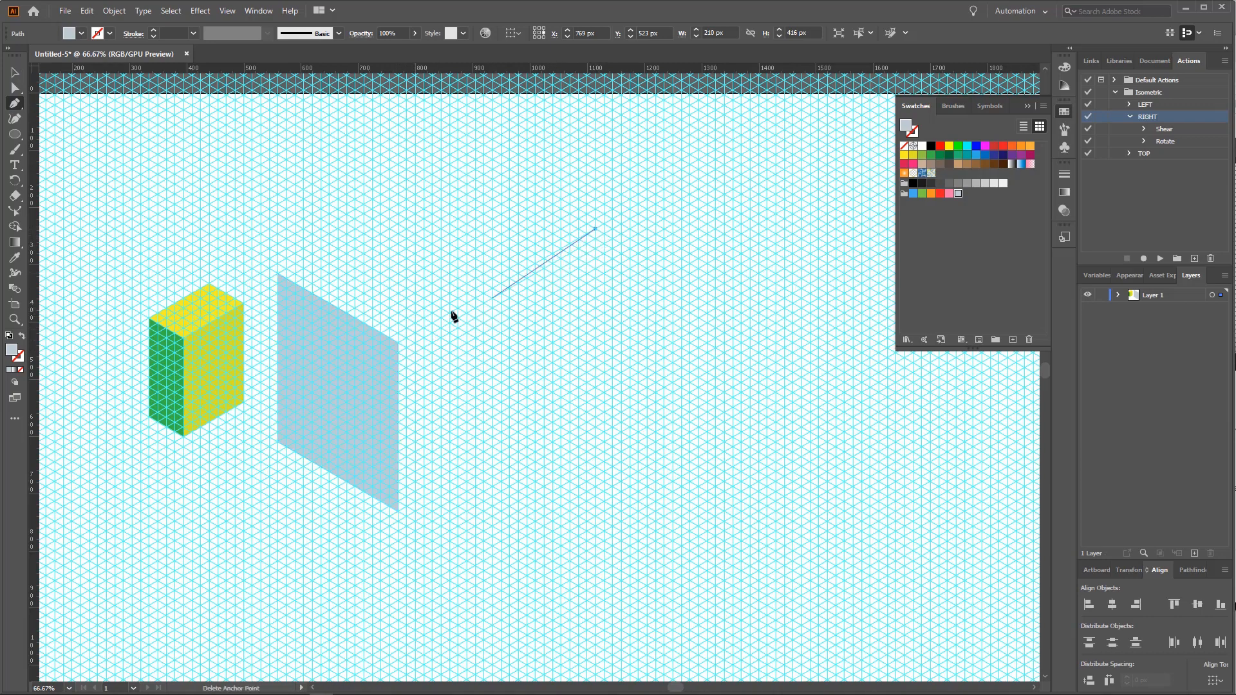
click(397, 342)
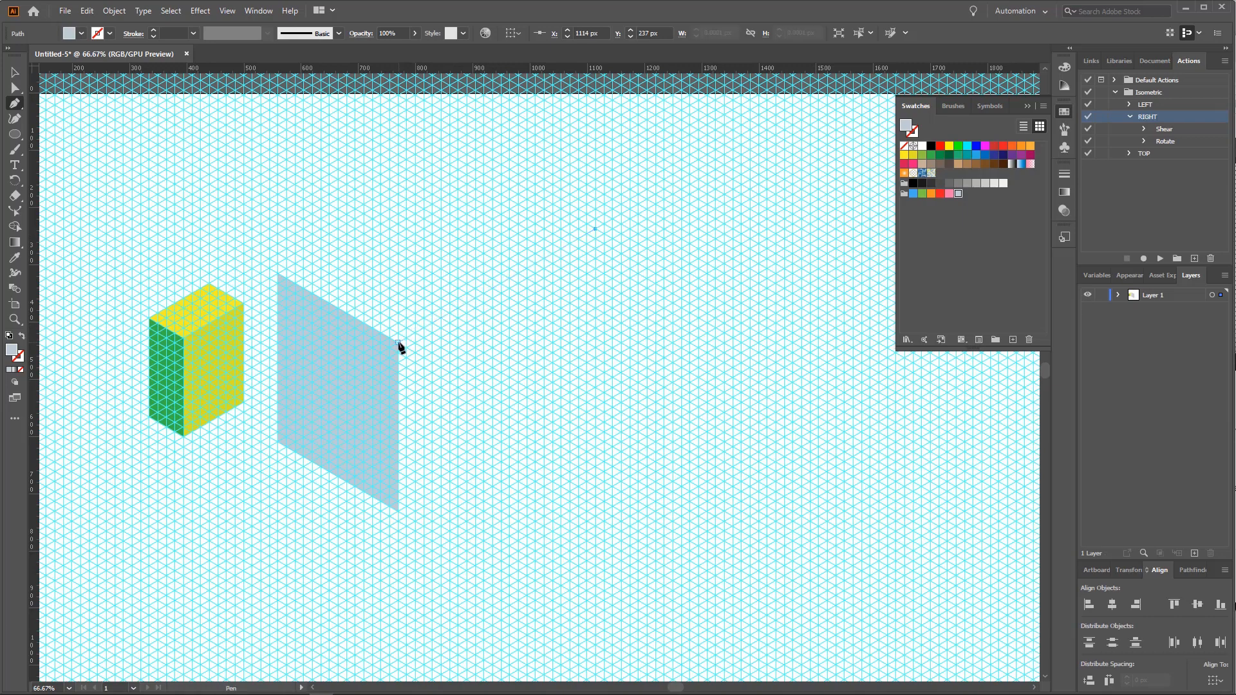
click(398, 512)
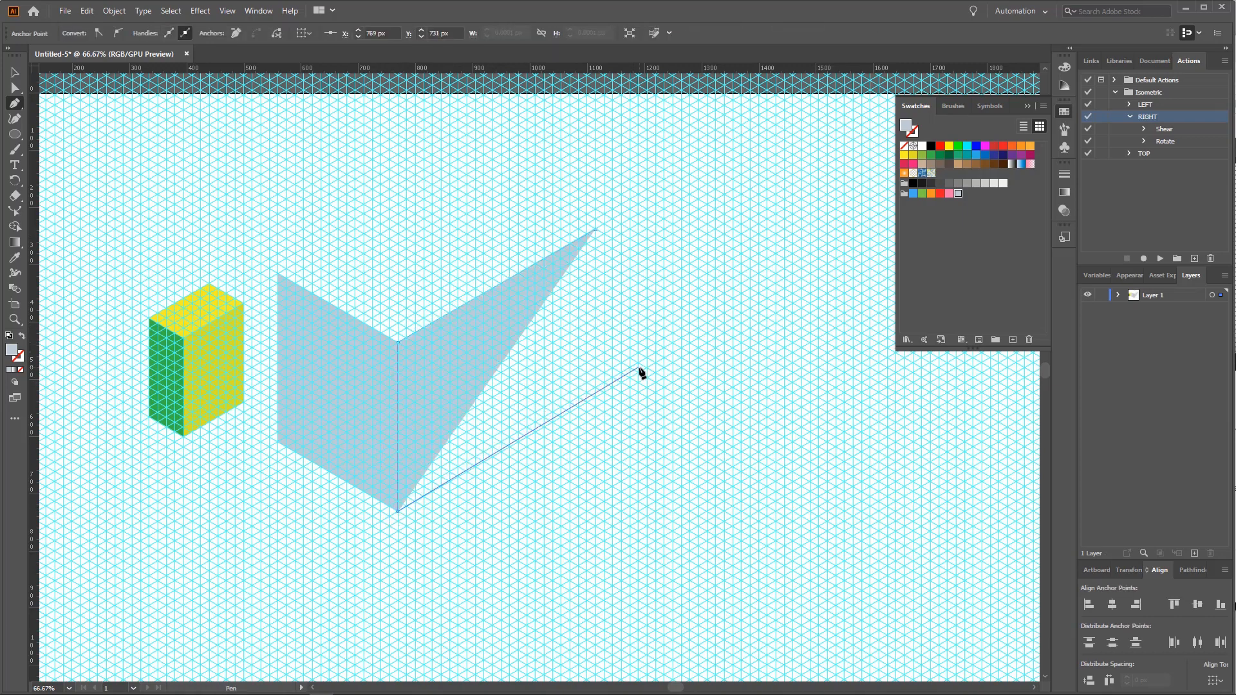
click(596, 399)
click(596, 399)
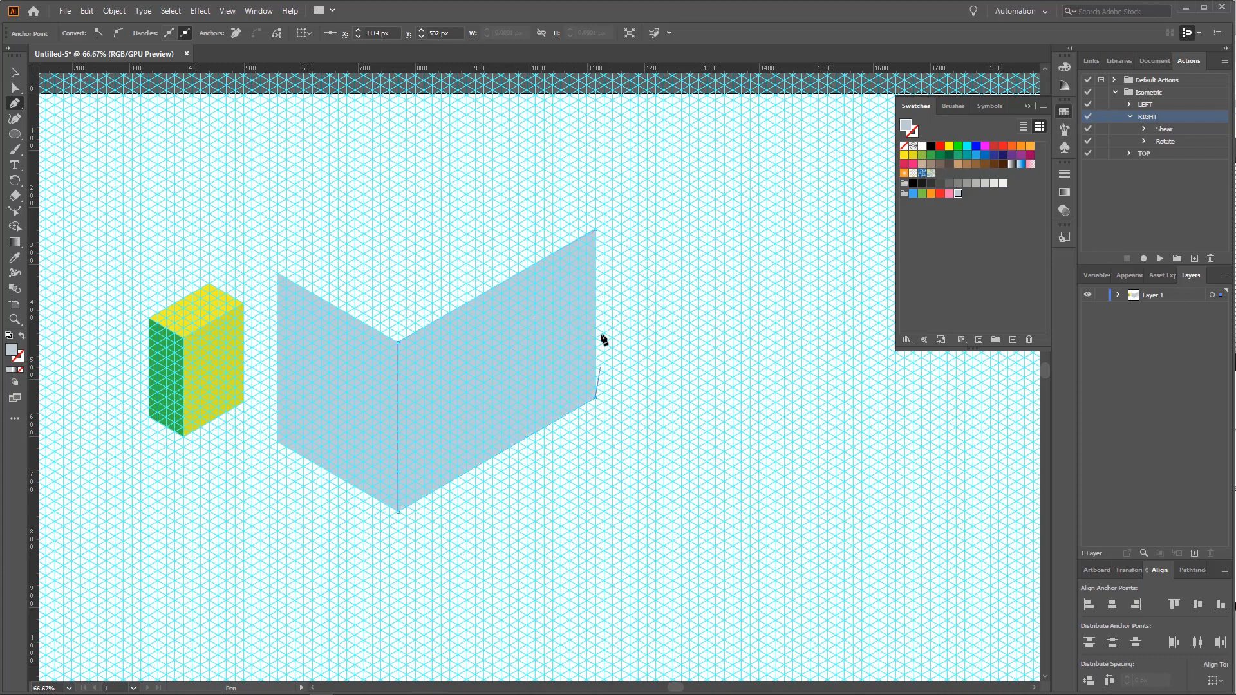
click(595, 231)
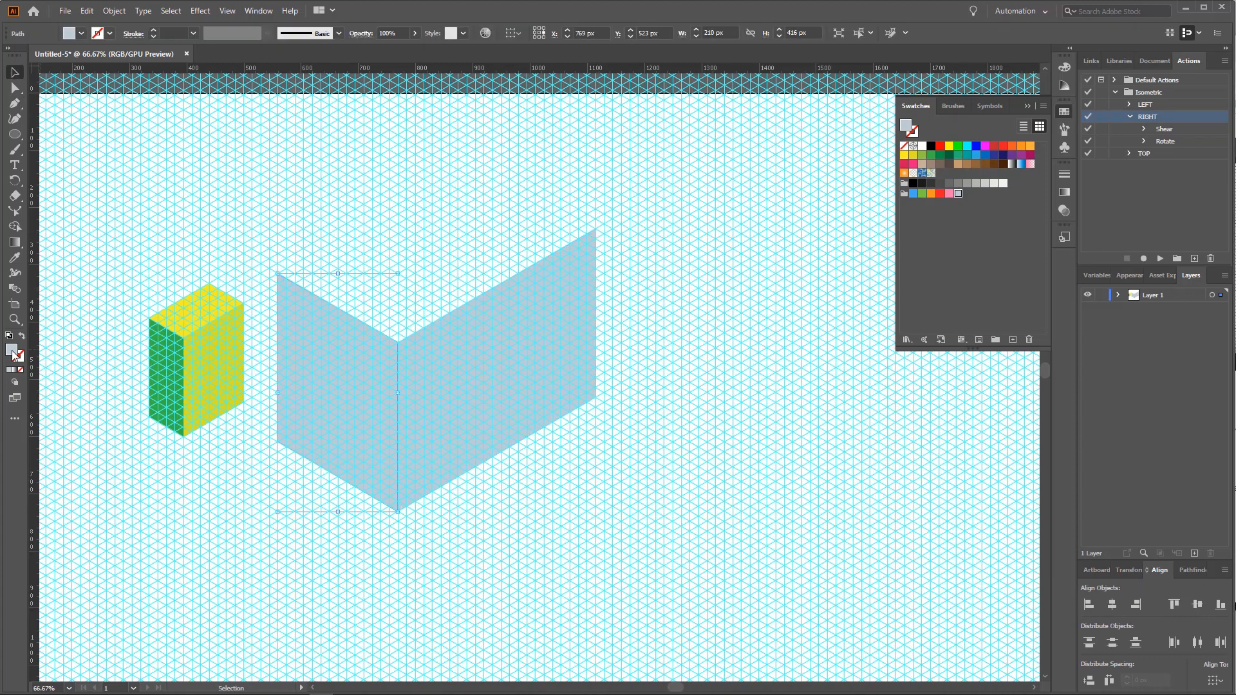
Step: Fill the larger box's left face with the darker grey-blue #7695A3
double_click(12, 350)
mouse_move(908, 321)
mouse_down()
mouse_move(911, 298)
mouse_move(914, 327)
mouse_up()
click(1174, 274)
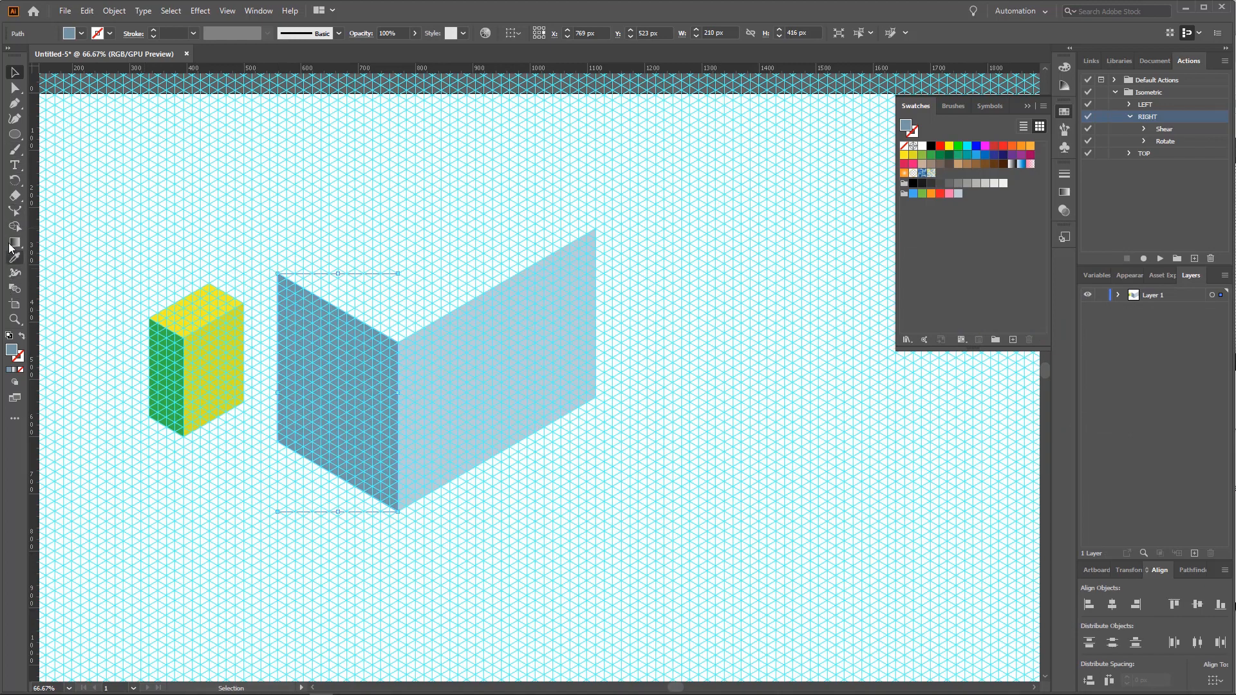
Step: Draw the larger box's top face with the Pen tool, joining the upper edges of both side faces along the guides
click(15, 103)
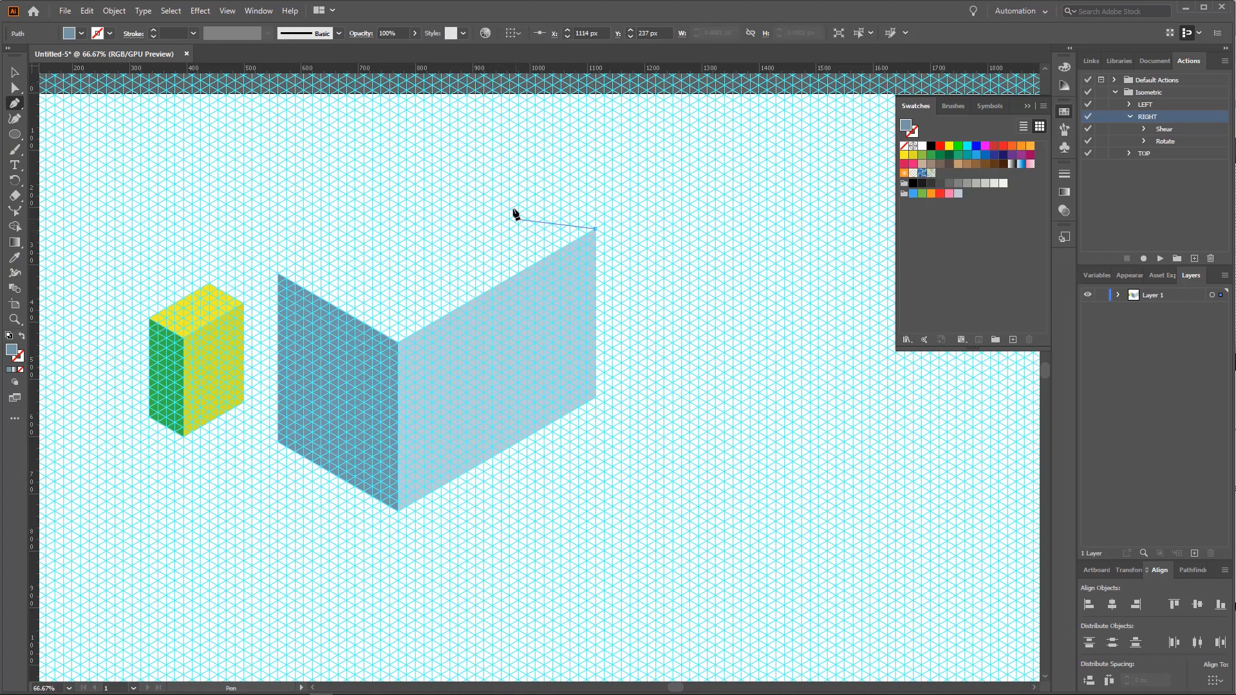
click(483, 165)
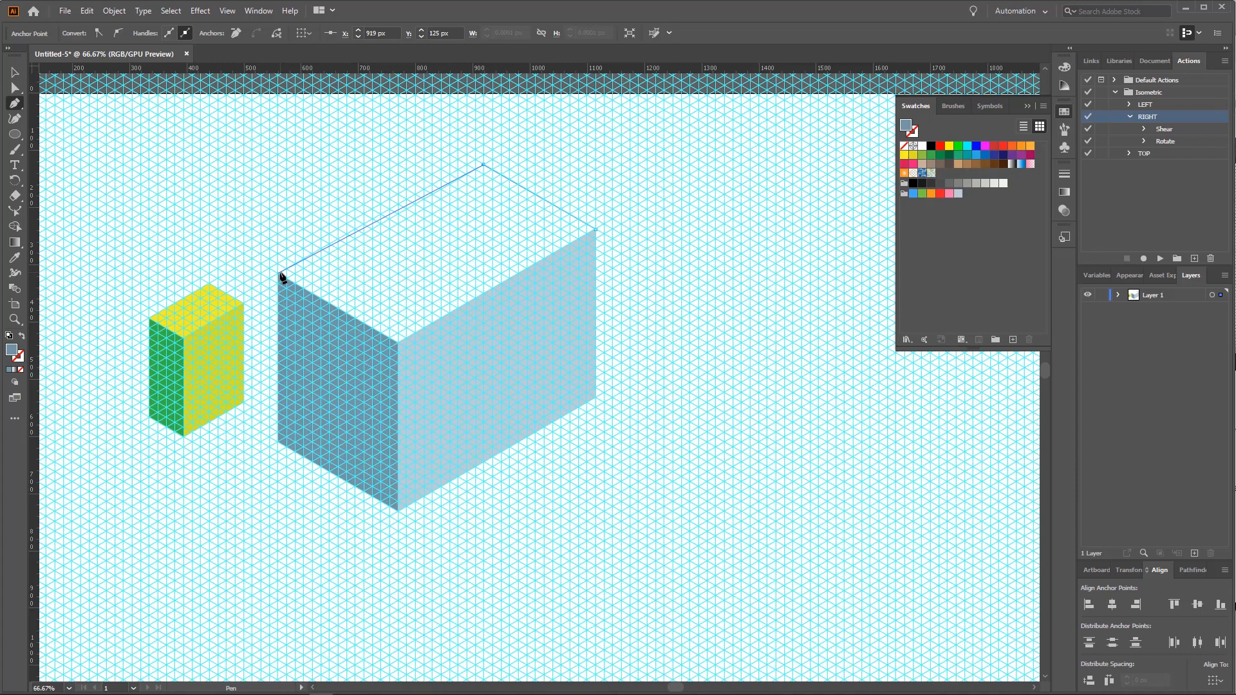
key(ctrl+z)
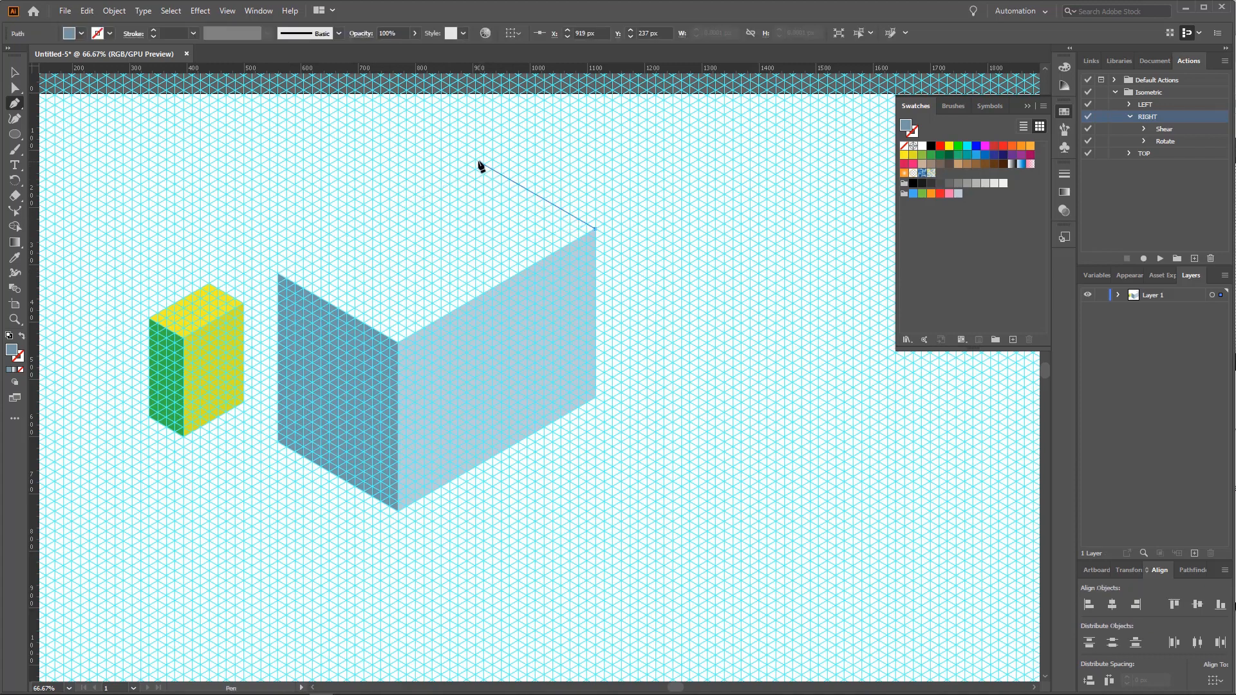
click(475, 159)
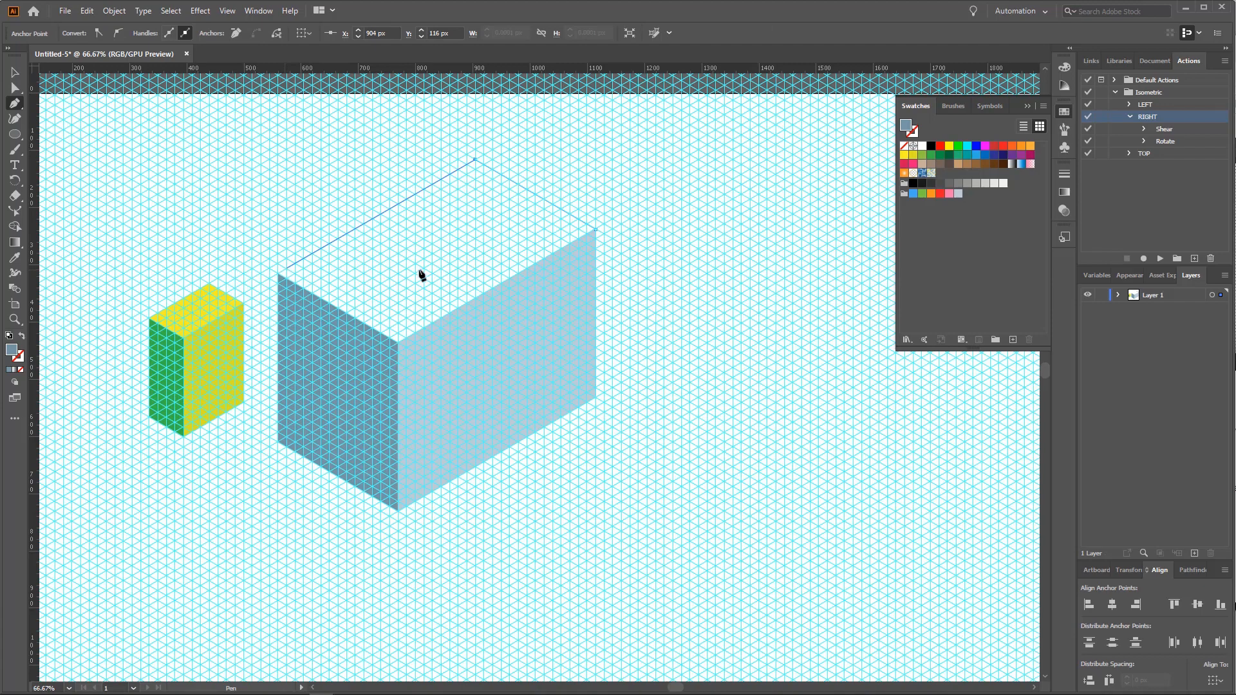
click(278, 274)
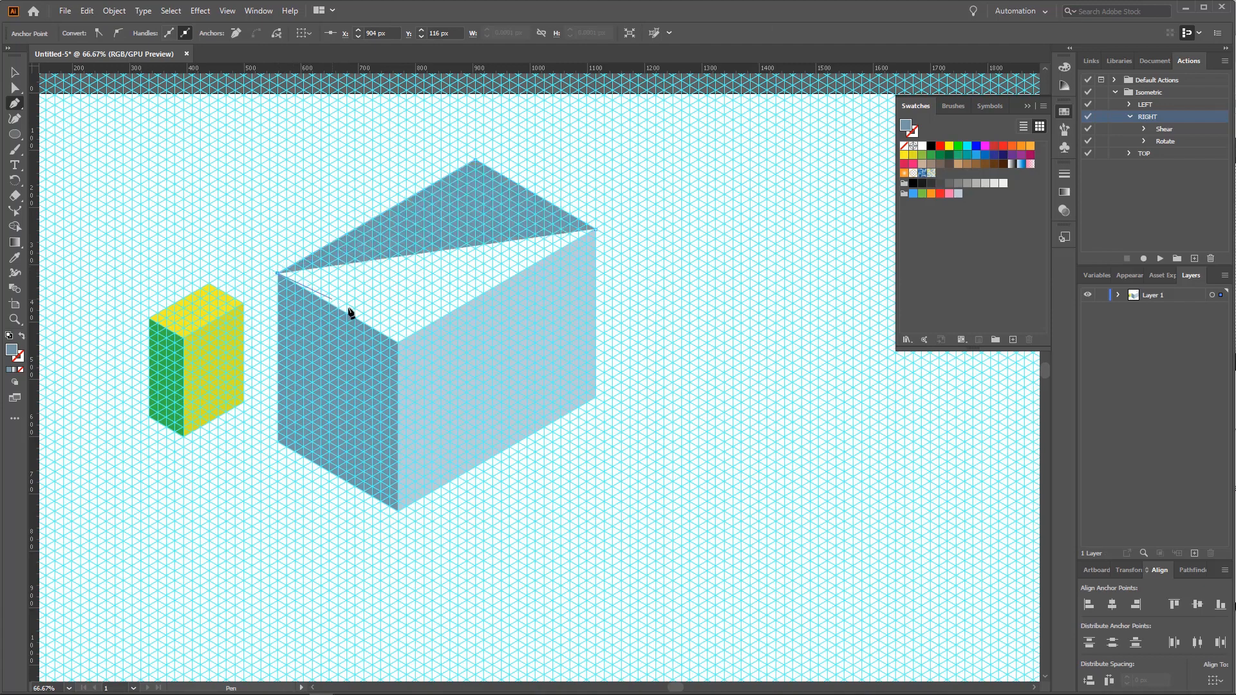
click(399, 342)
click(595, 229)
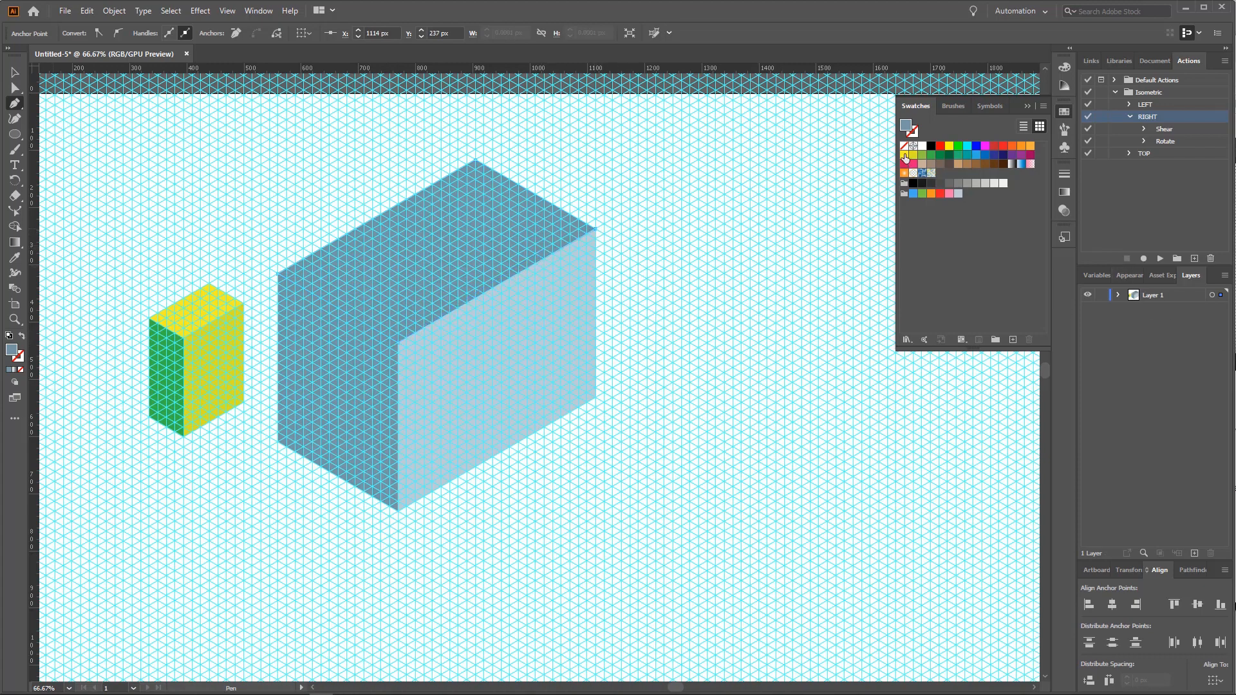
Step: Fill the larger box's top face with light blue #C2EDF9
key(ctrl)
double_click(12, 350)
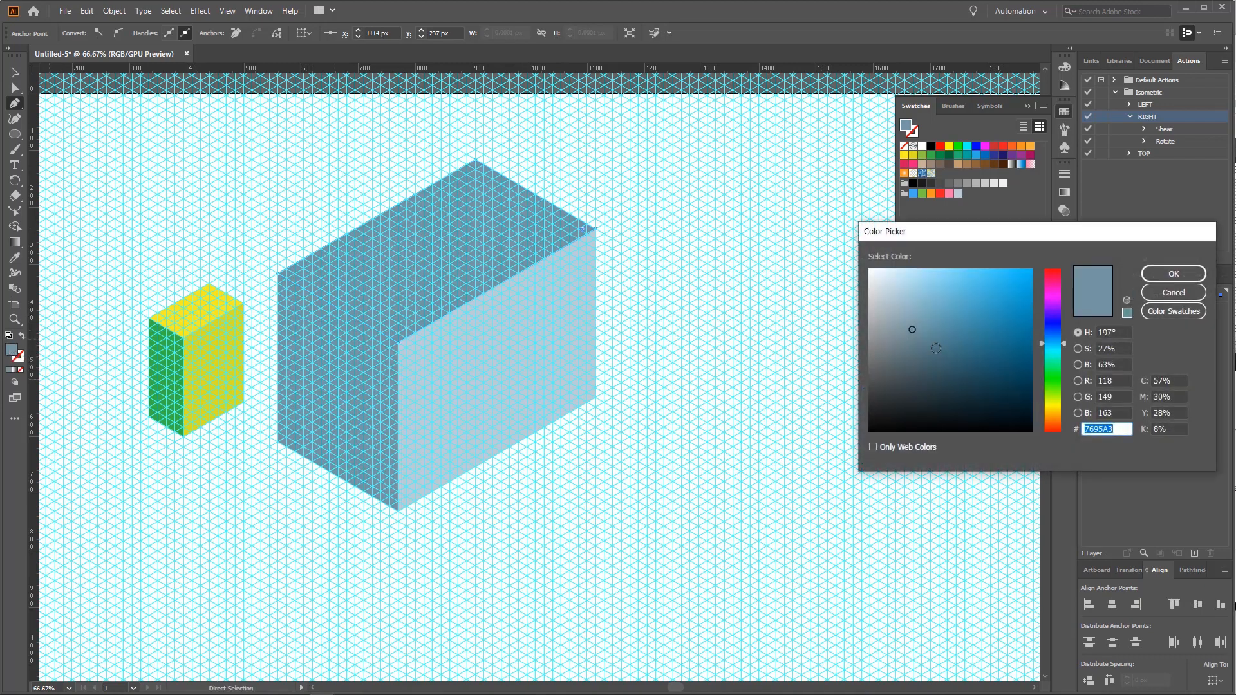
drag(909, 315, 901, 293)
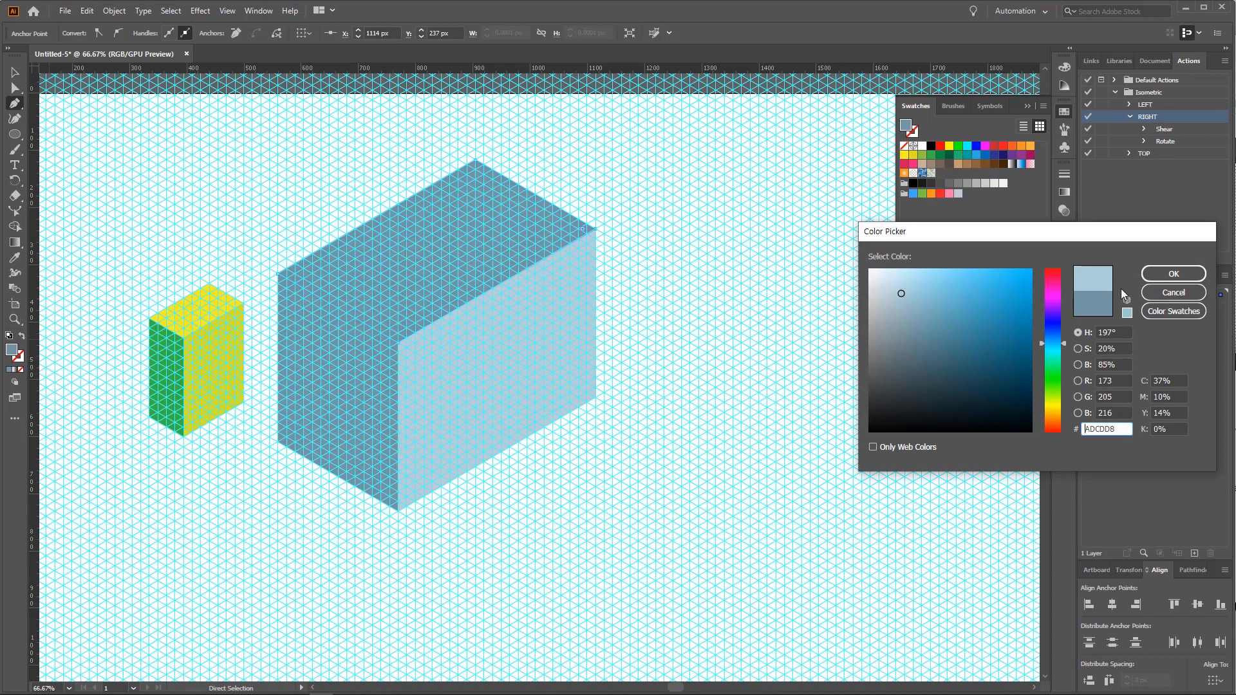
click(1174, 273)
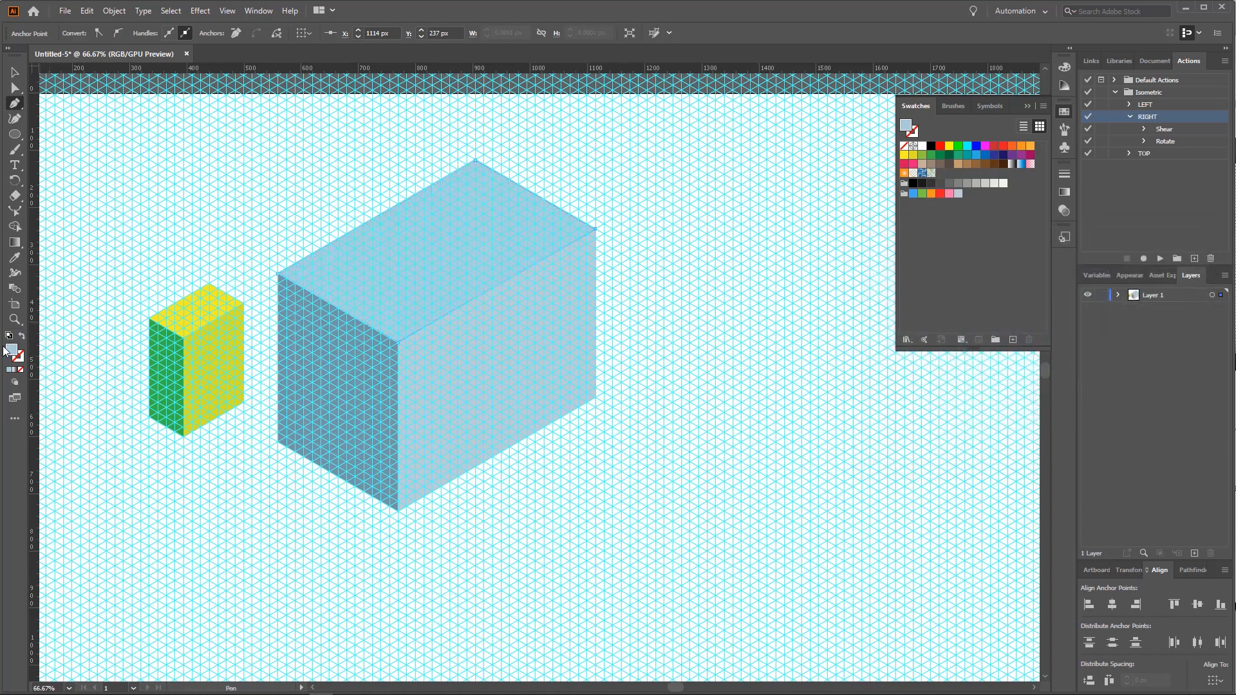
double_click(10, 350)
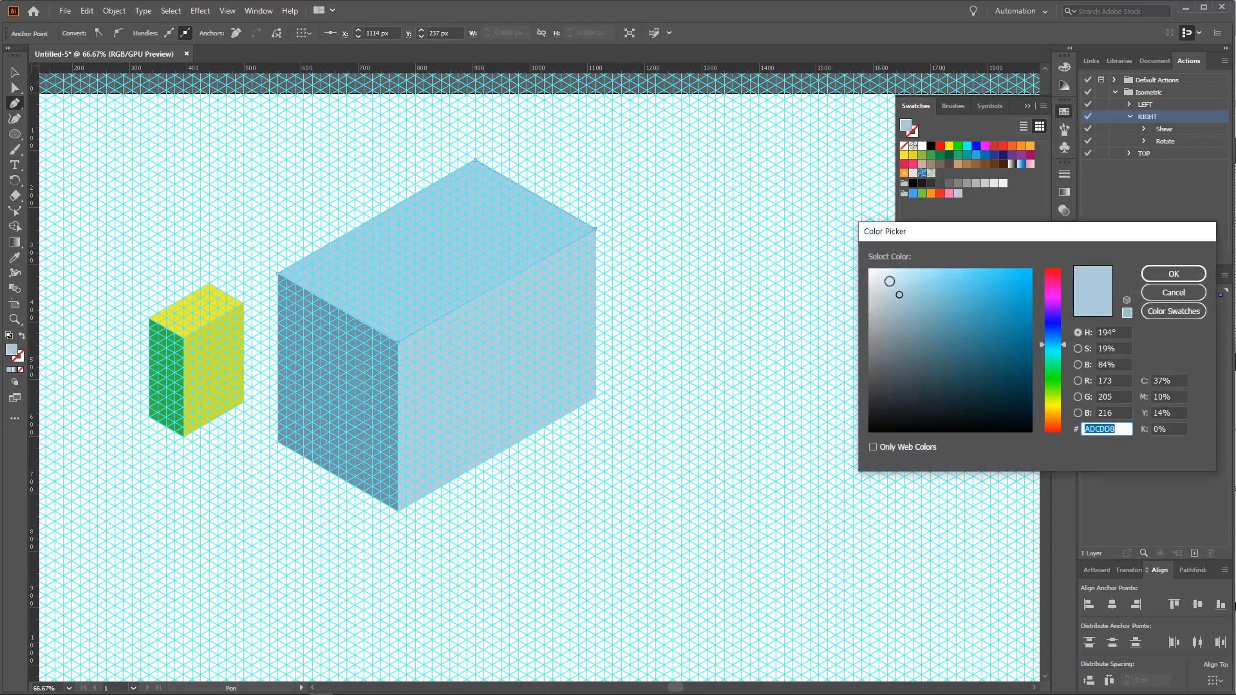
click(899, 275)
drag(902, 274, 905, 272)
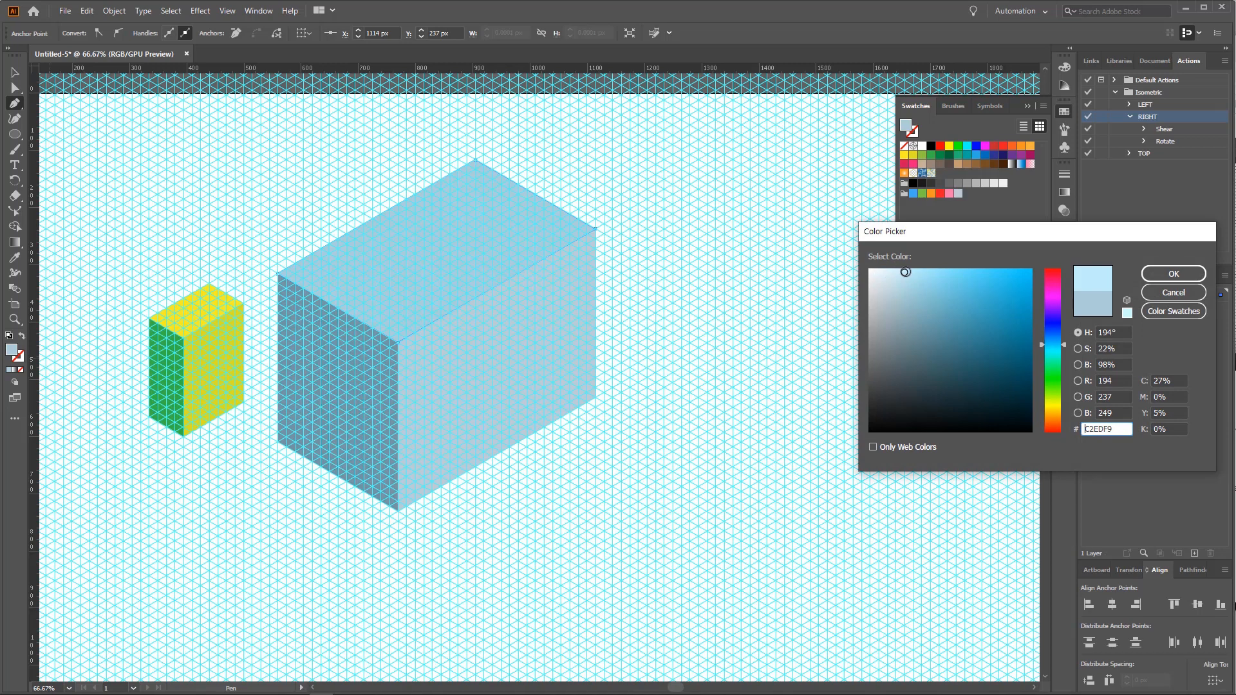
click(1173, 276)
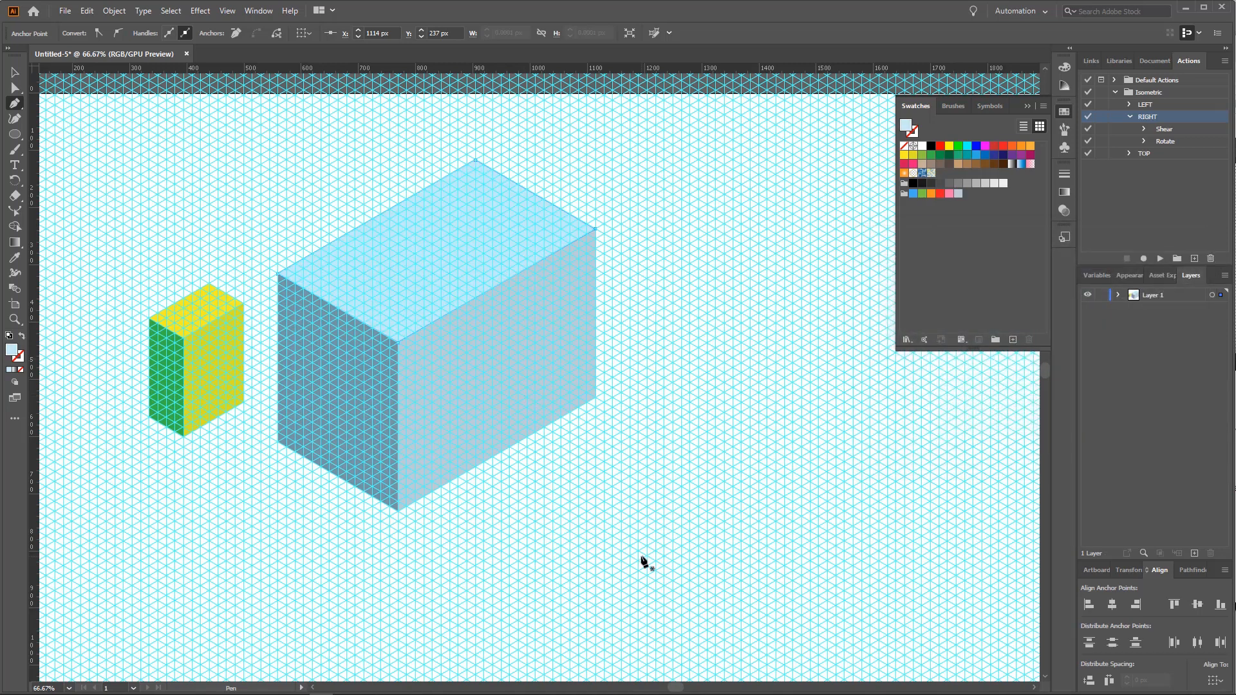
Step: Hide the guides to check both boxes without the grid, and show the guides again
key(ctrl+semicolon)
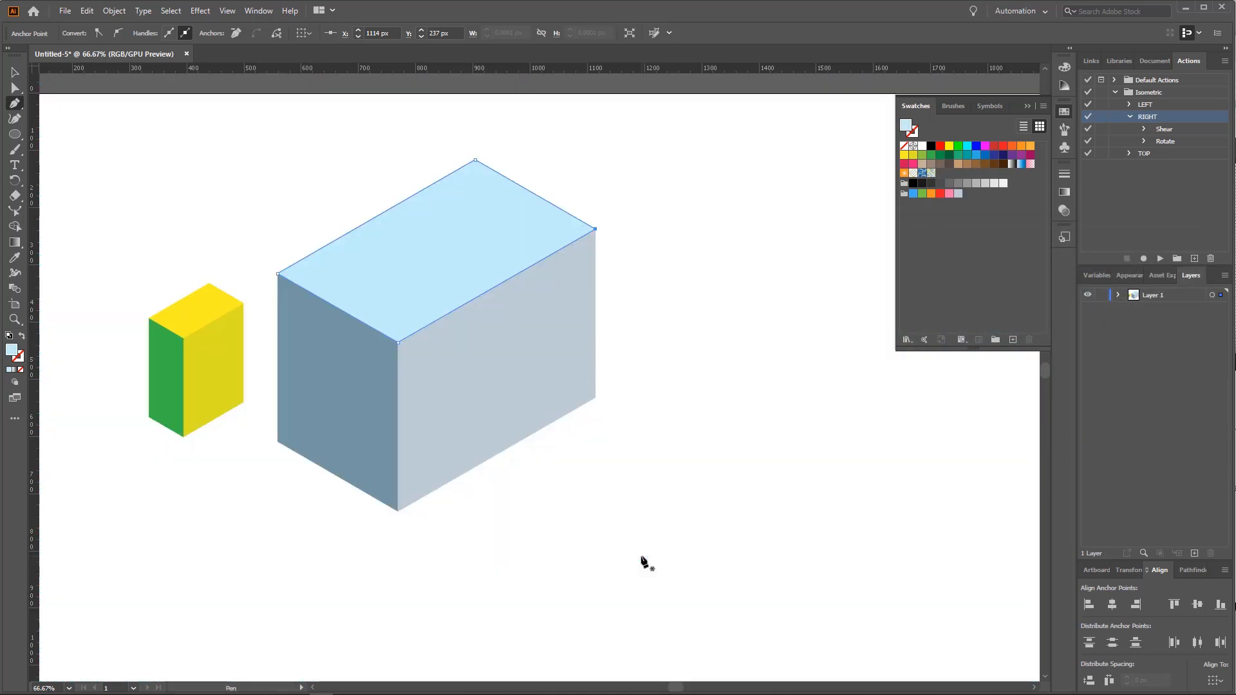
key(ctrl)
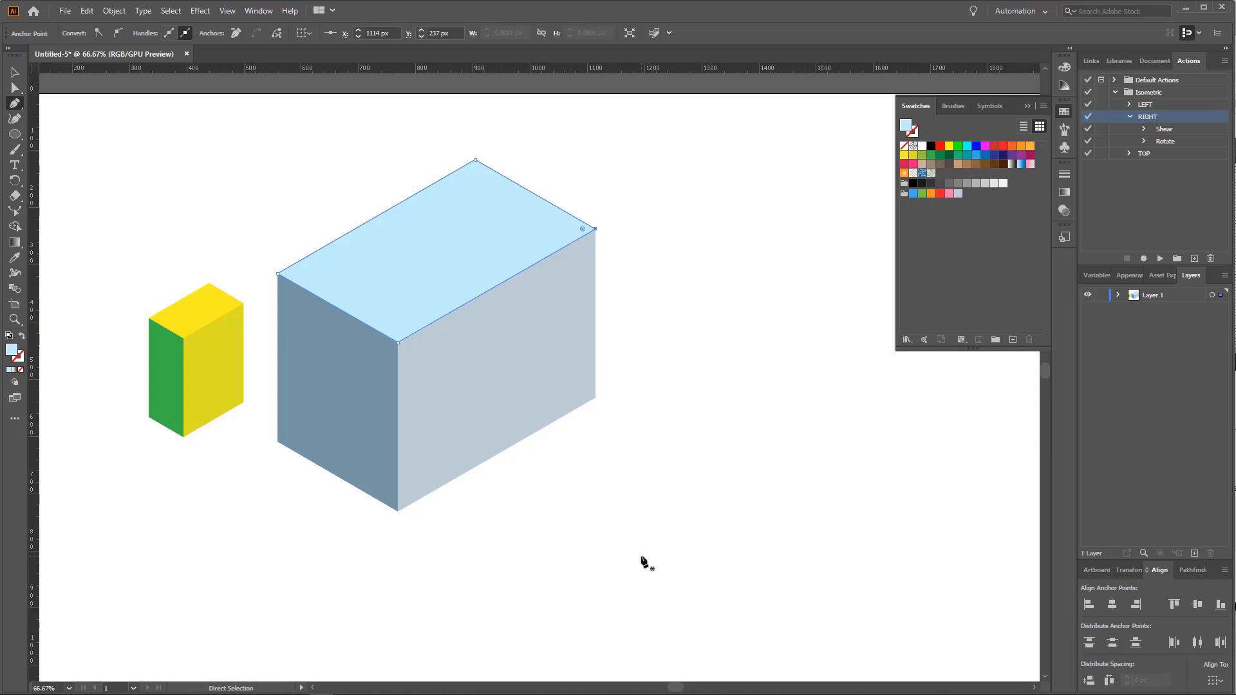
key(v)
key(ctrl+semicolon)
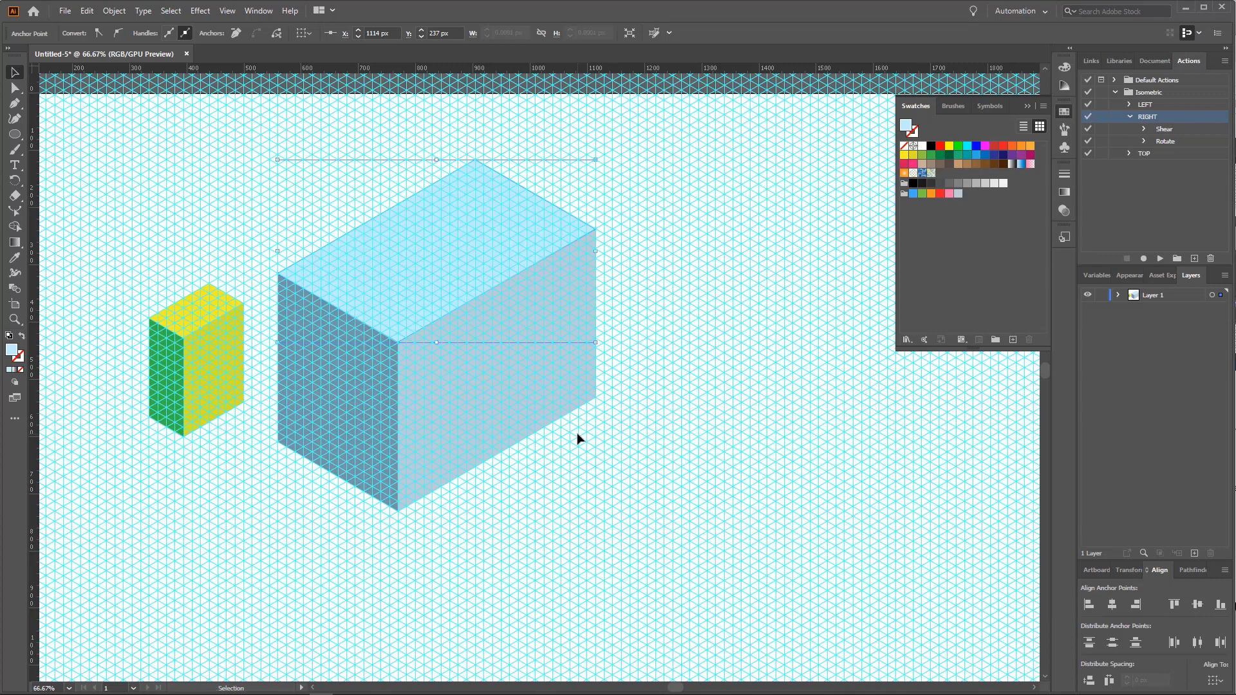
Step: Draw a narrow strip about 285 px wide with the Pen tool, inset along the long back edge of the larger box's top face
click(347, 268)
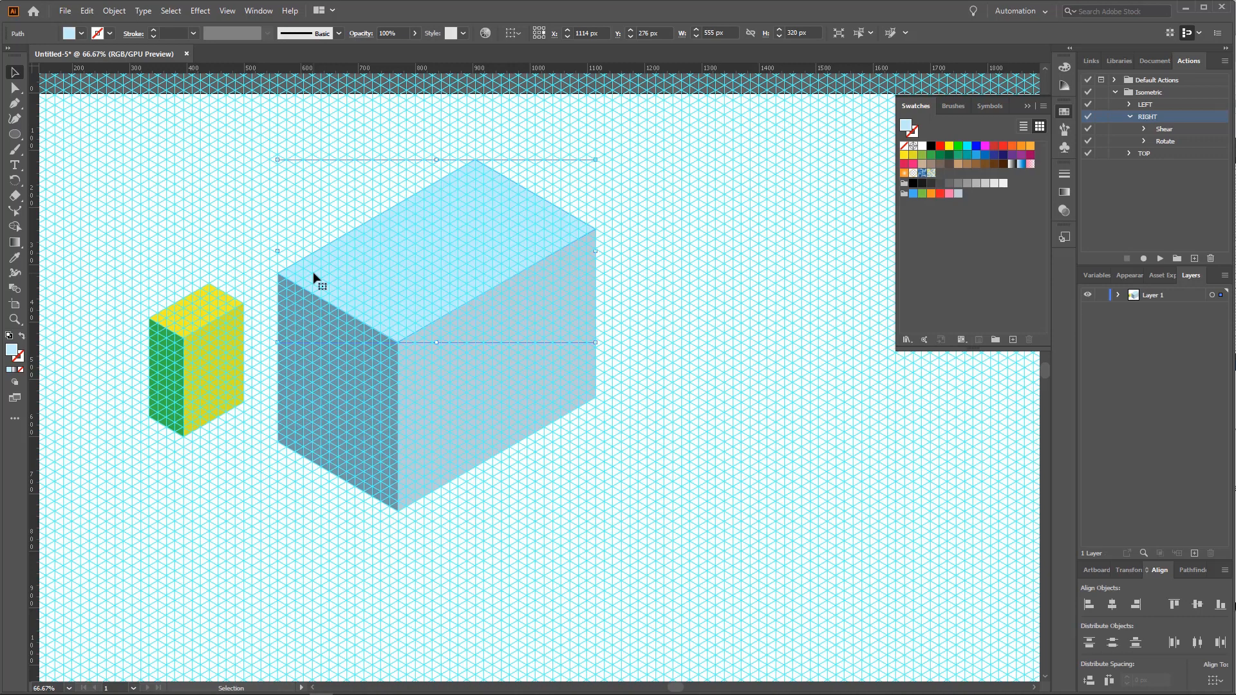
click(14, 101)
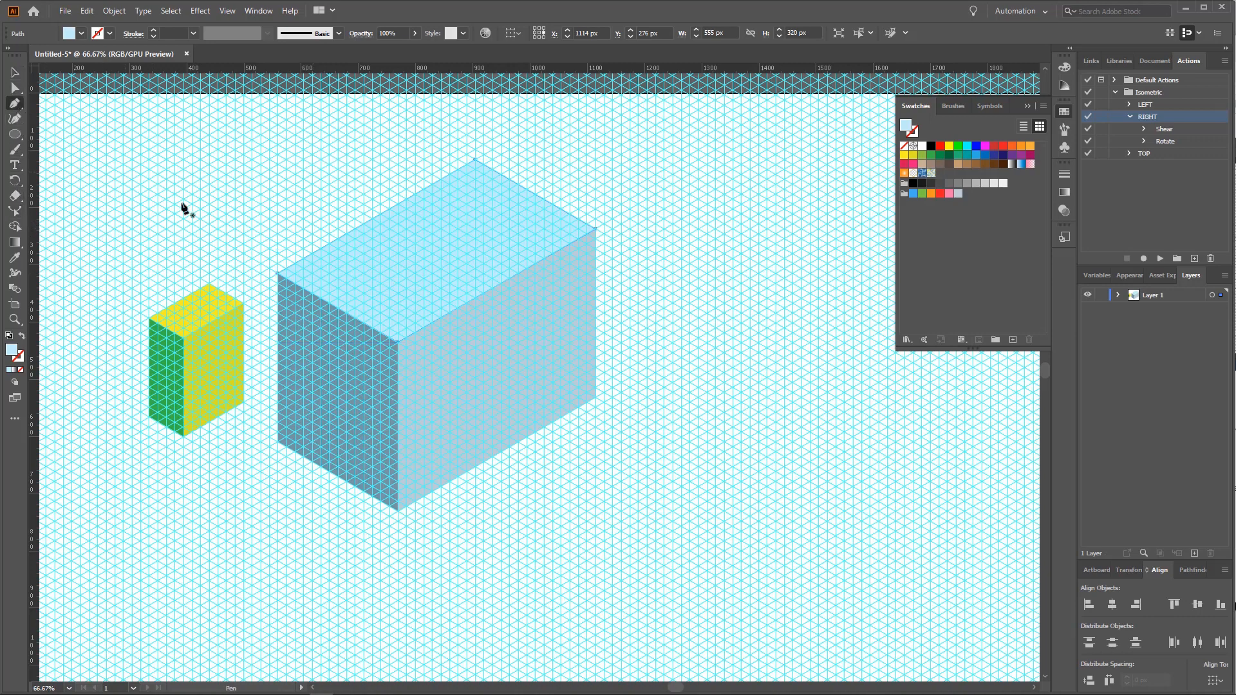
click(312, 275)
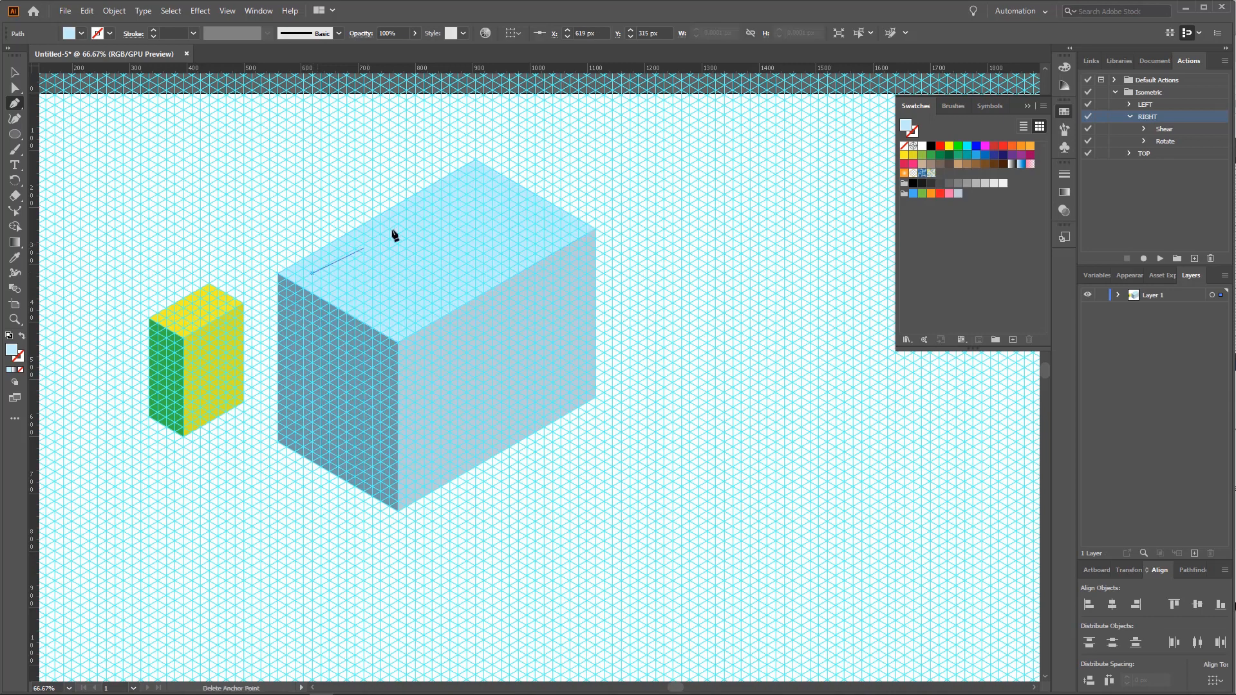
click(475, 179)
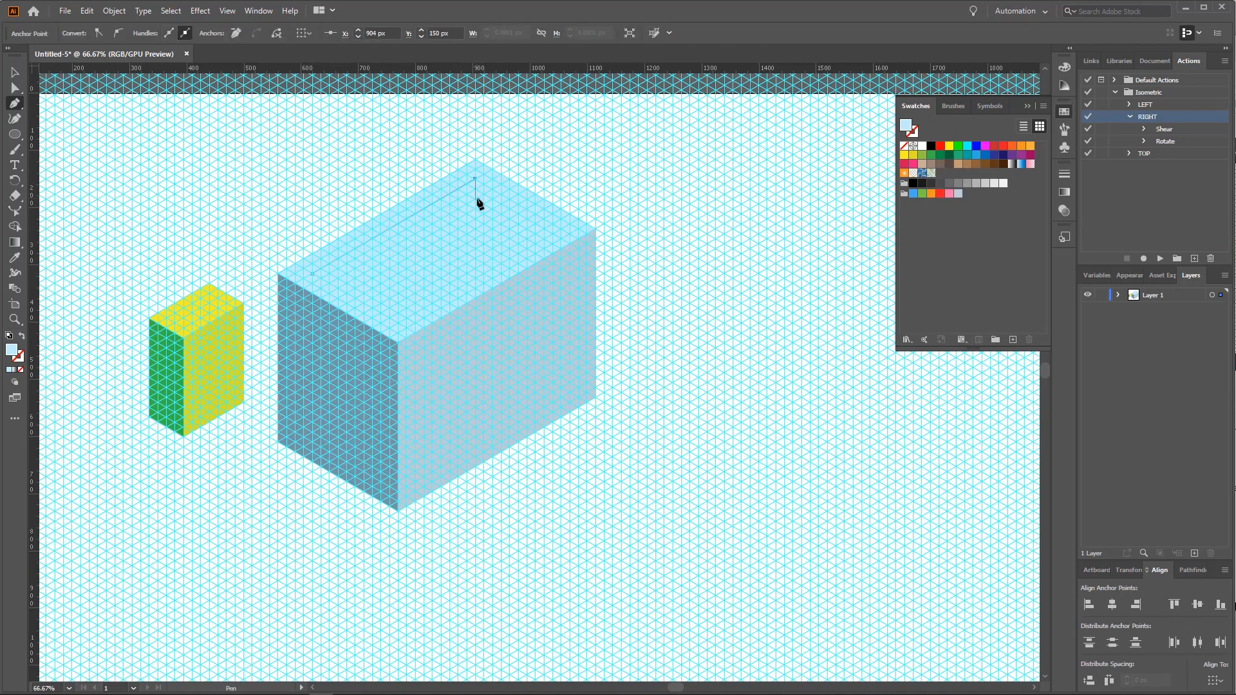
click(475, 200)
click(332, 282)
click(314, 274)
Step: Fill the long recess strip on the top face with muted green #91C1A2
key(ctrl)
double_click(11, 350)
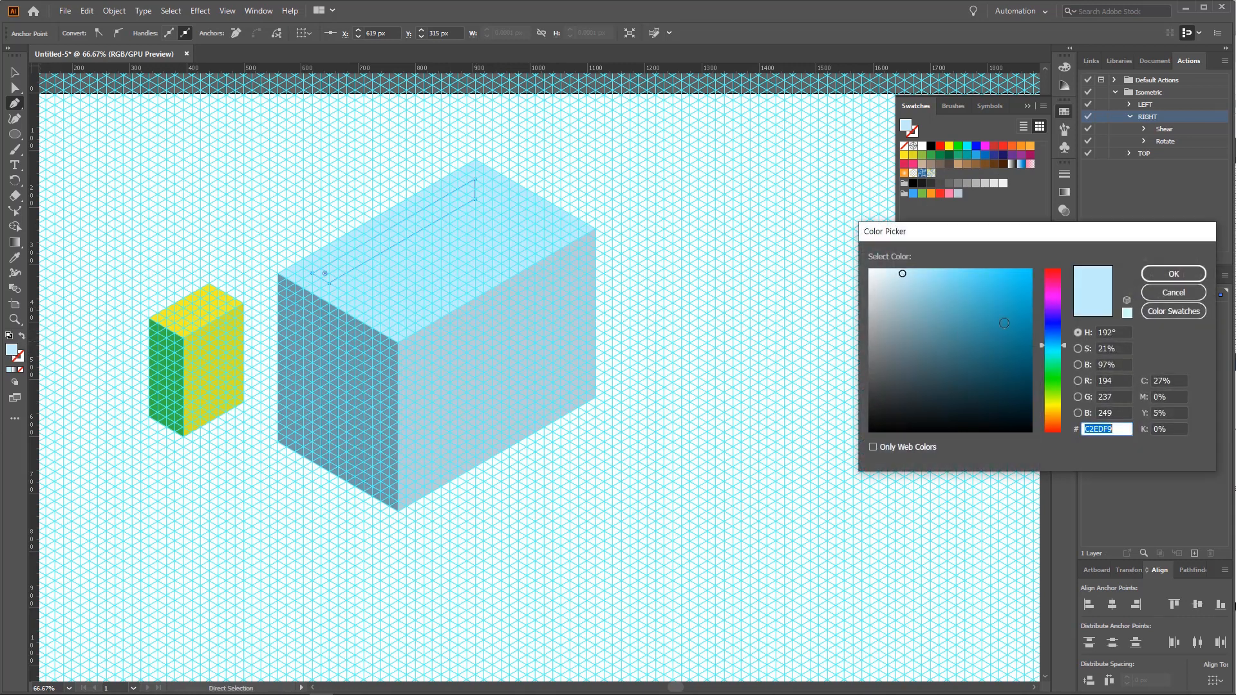
drag(1059, 343, 1061, 368)
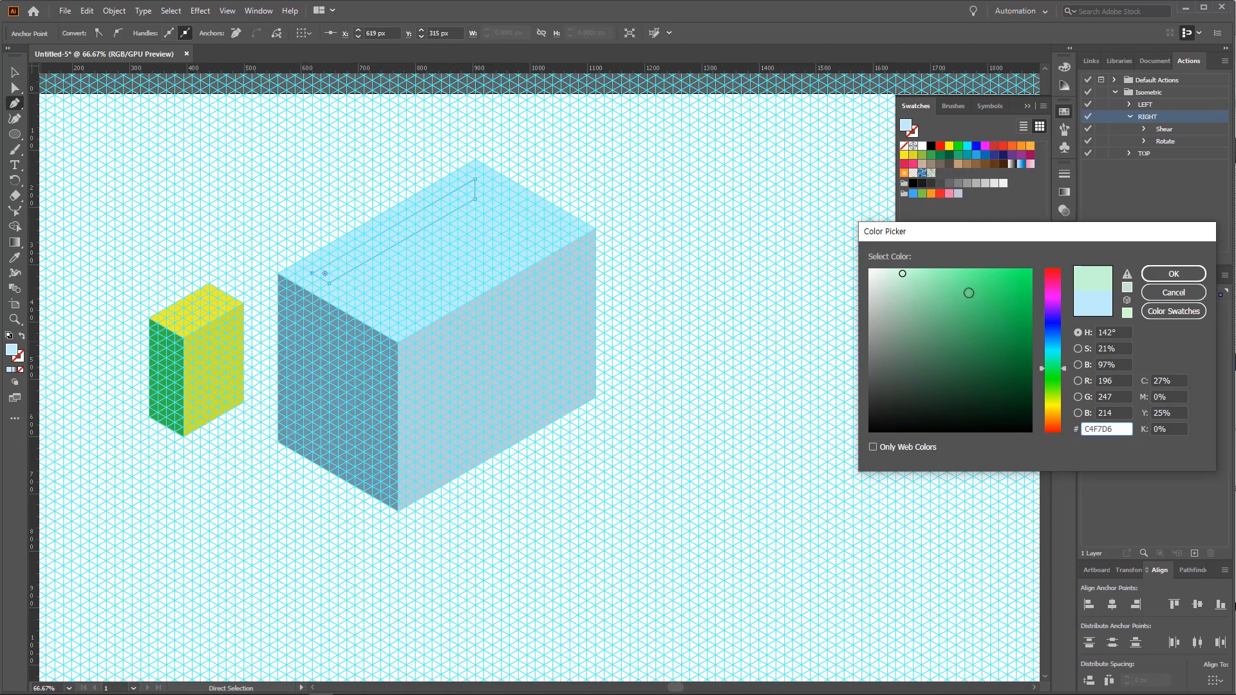
click(919, 274)
drag(920, 274, 910, 307)
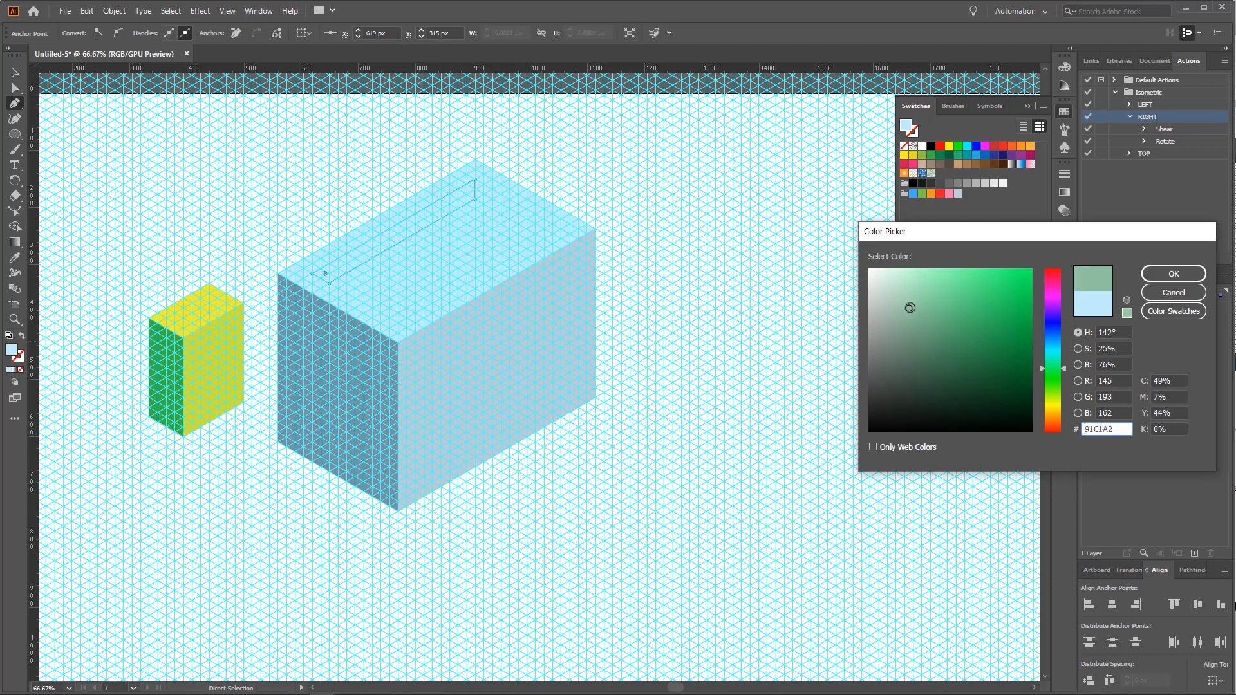
click(1173, 274)
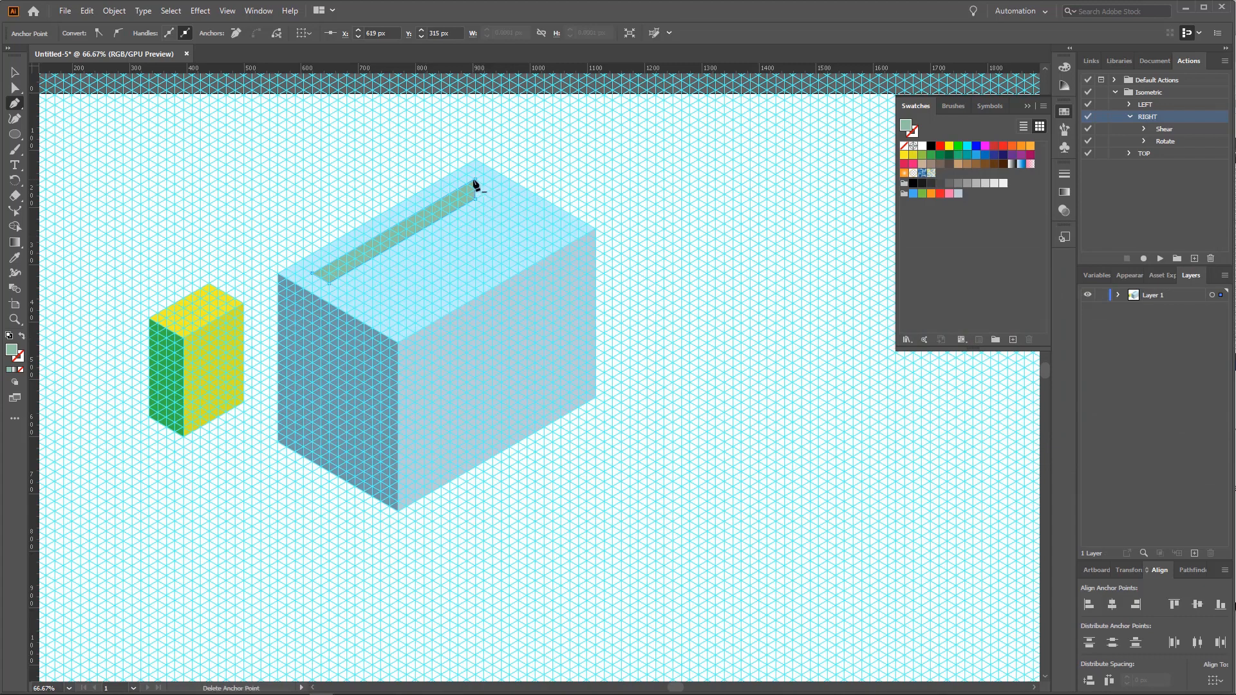
Step: Draw a second strip about 150 px wide with the Pen tool along the top face's short back edge, meeting the green strip at the rear corner
click(560, 229)
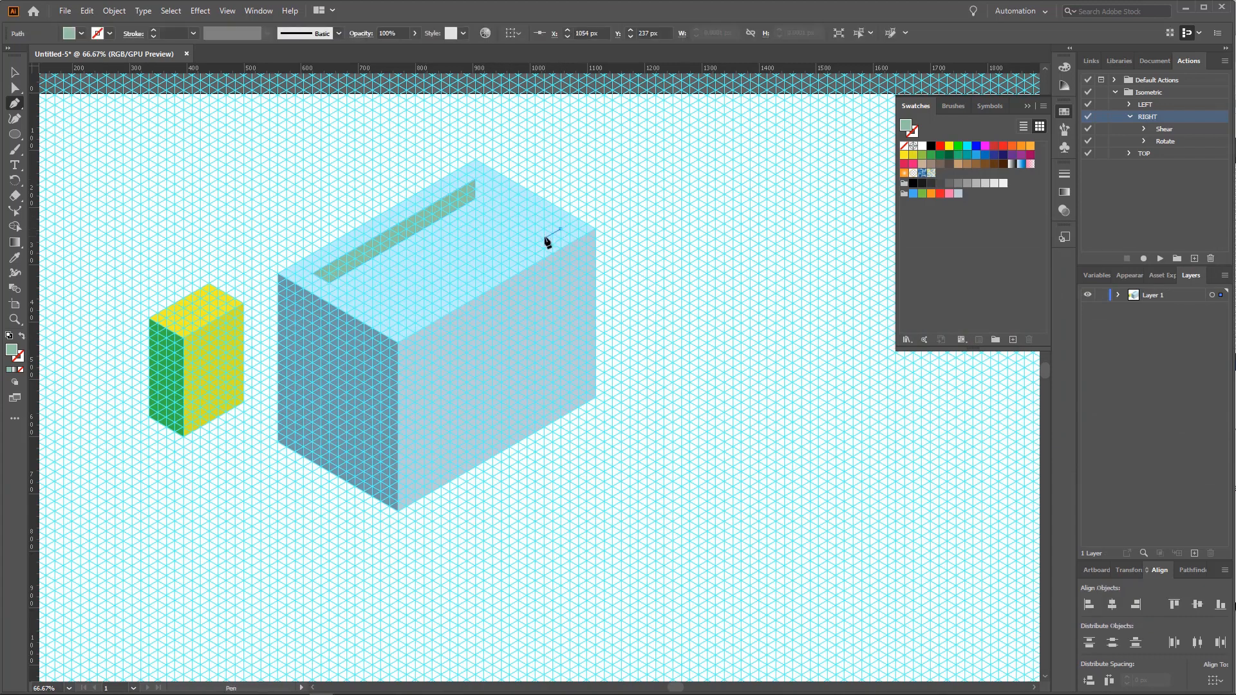
click(545, 239)
click(477, 198)
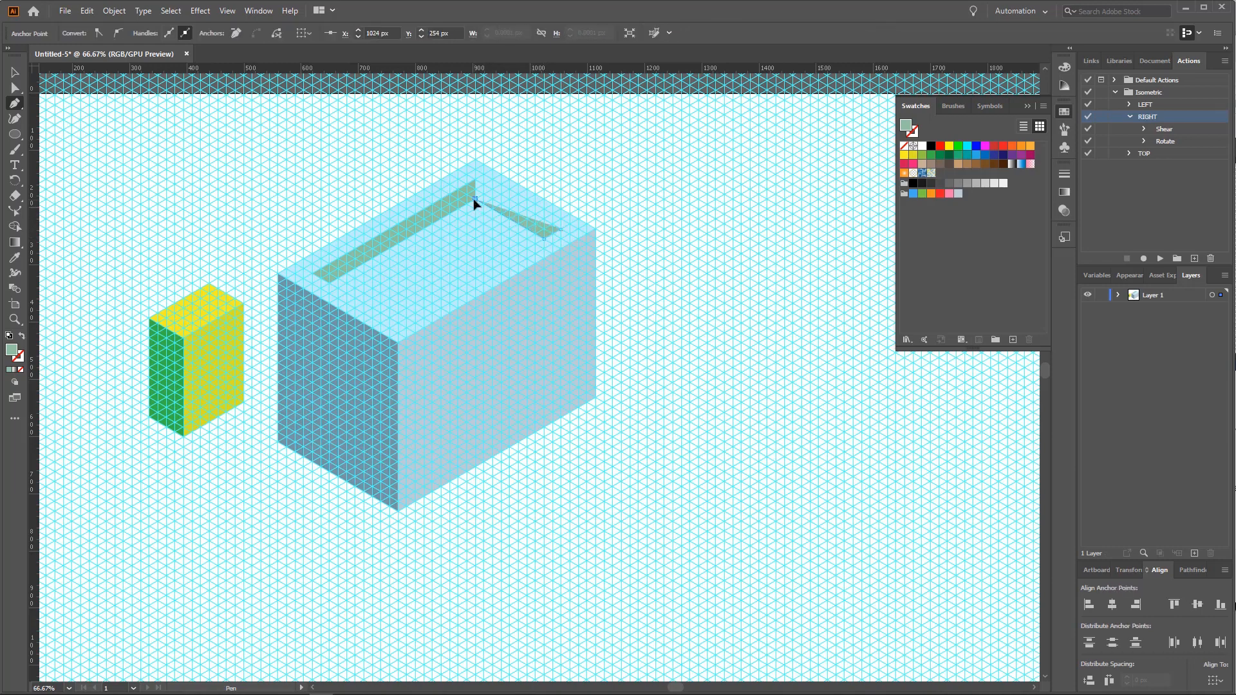
click(474, 179)
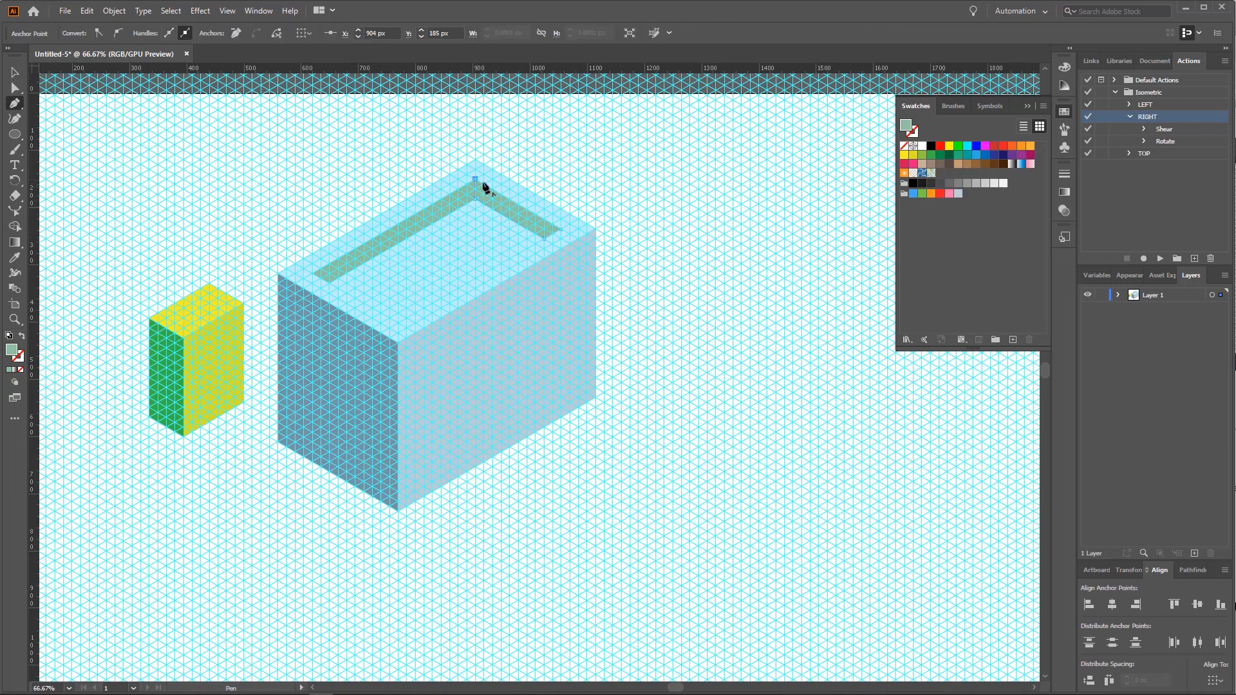
click(561, 229)
key(ctrl)
key(ctrl)
double_click(11, 351)
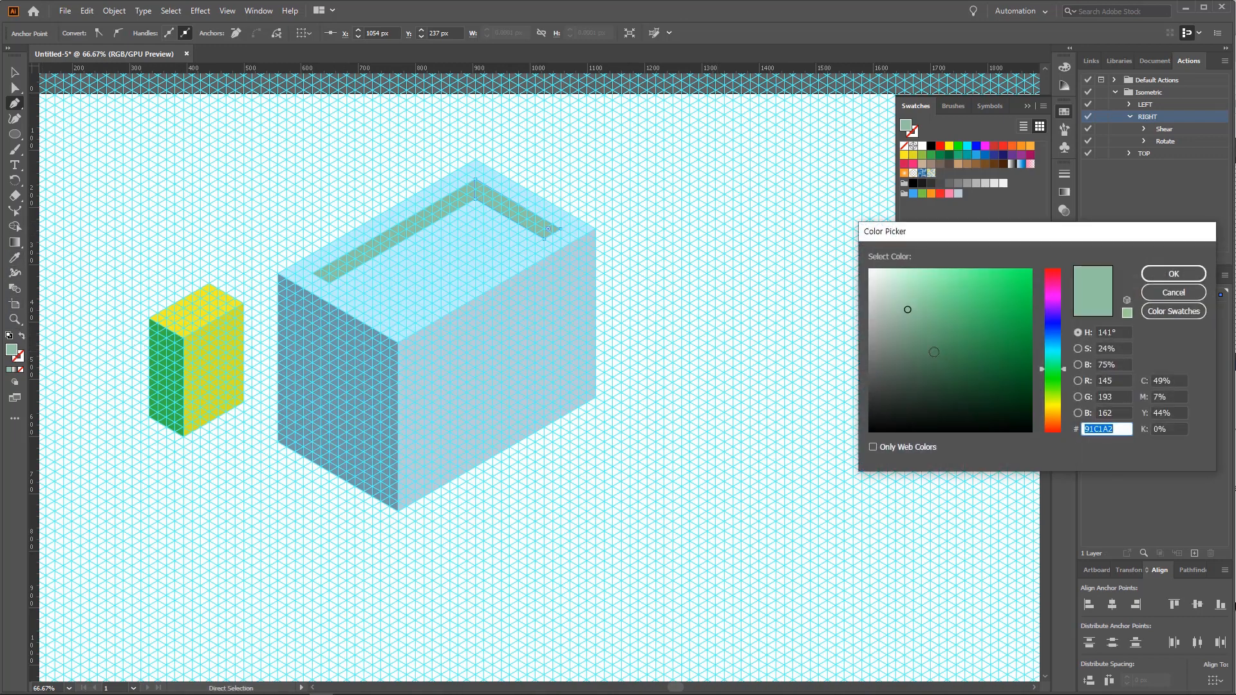
mouse_move(908, 309)
mouse_down()
mouse_move(924, 325)
mouse_move(902, 344)
mouse_move(902, 332)
mouse_move(918, 348)
mouse_move(933, 331)
mouse_move(927, 358)
mouse_up()
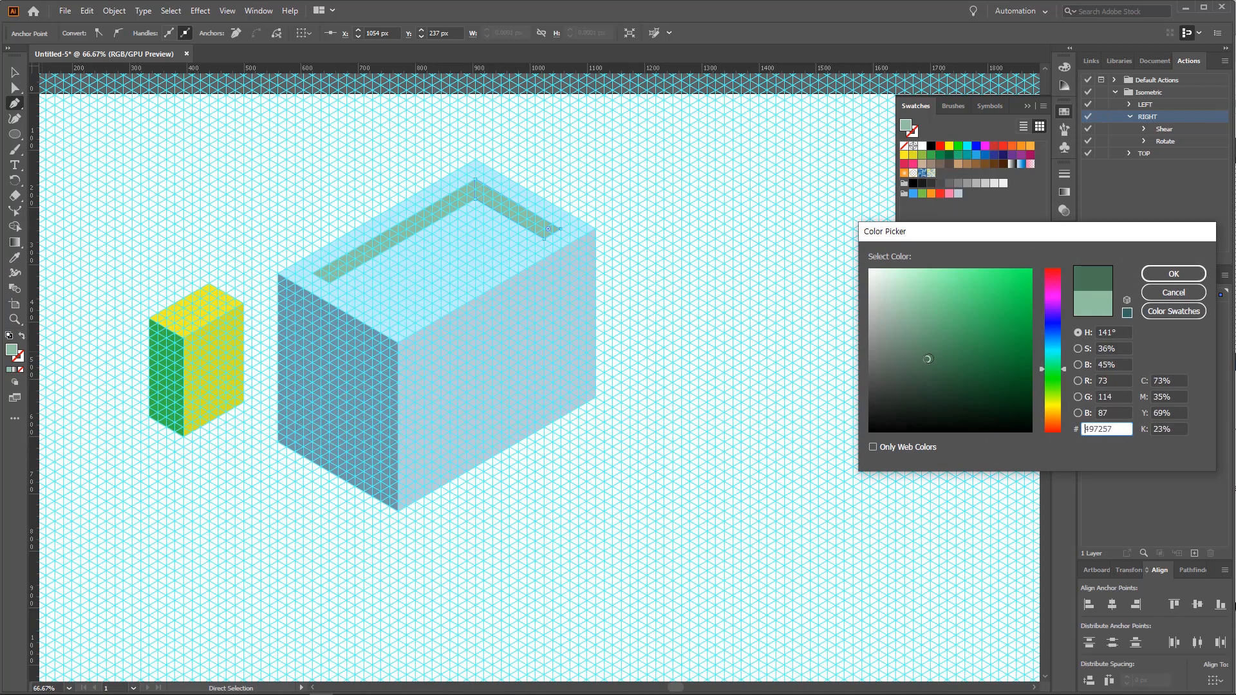
click(1173, 292)
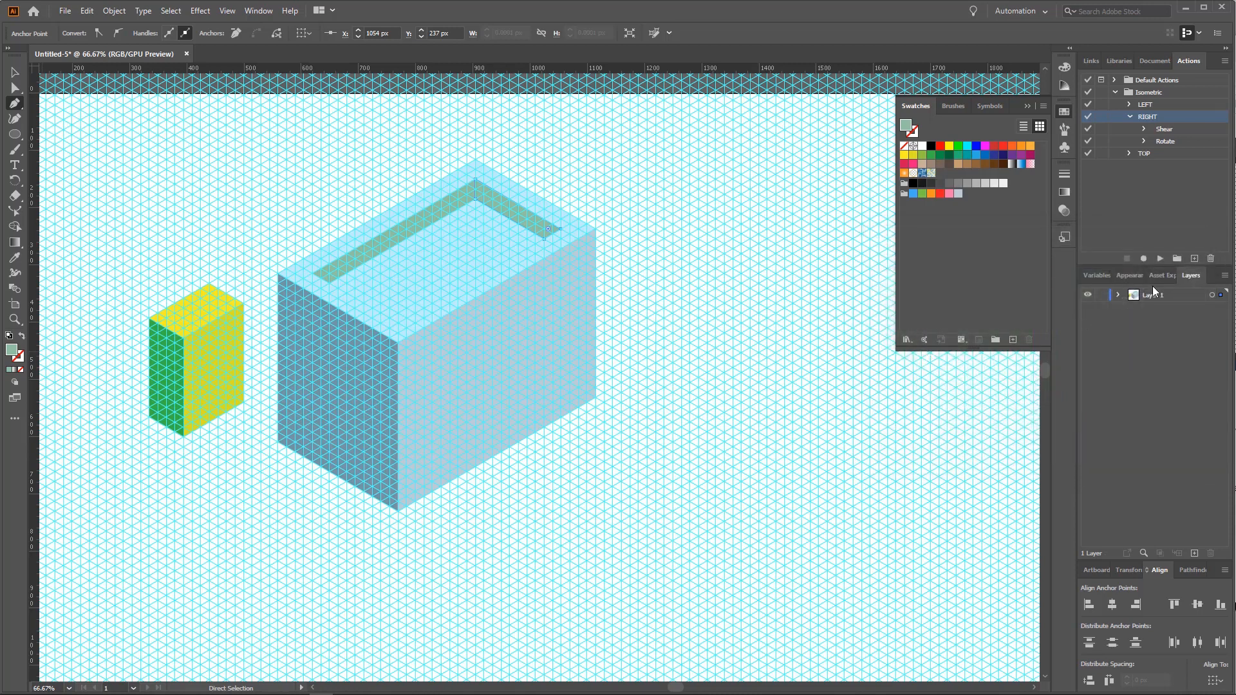
Step: Fill the short recess strip with darker green #699377
double_click(11, 349)
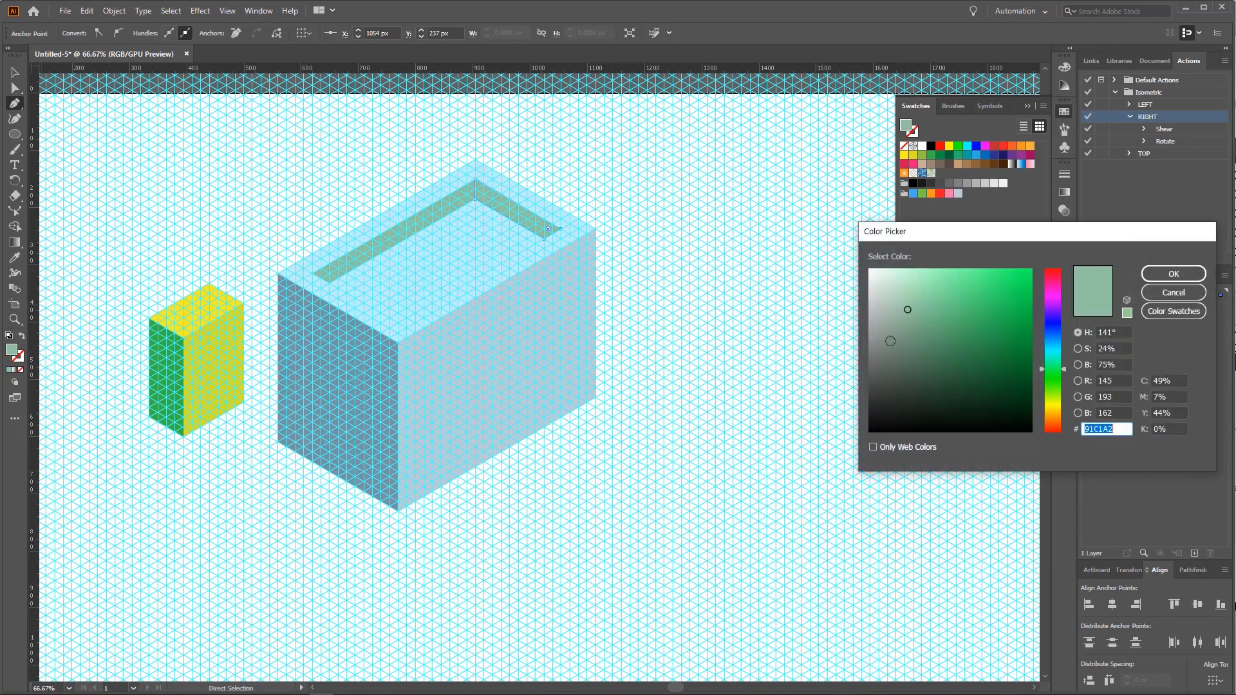
drag(993, 305, 916, 338)
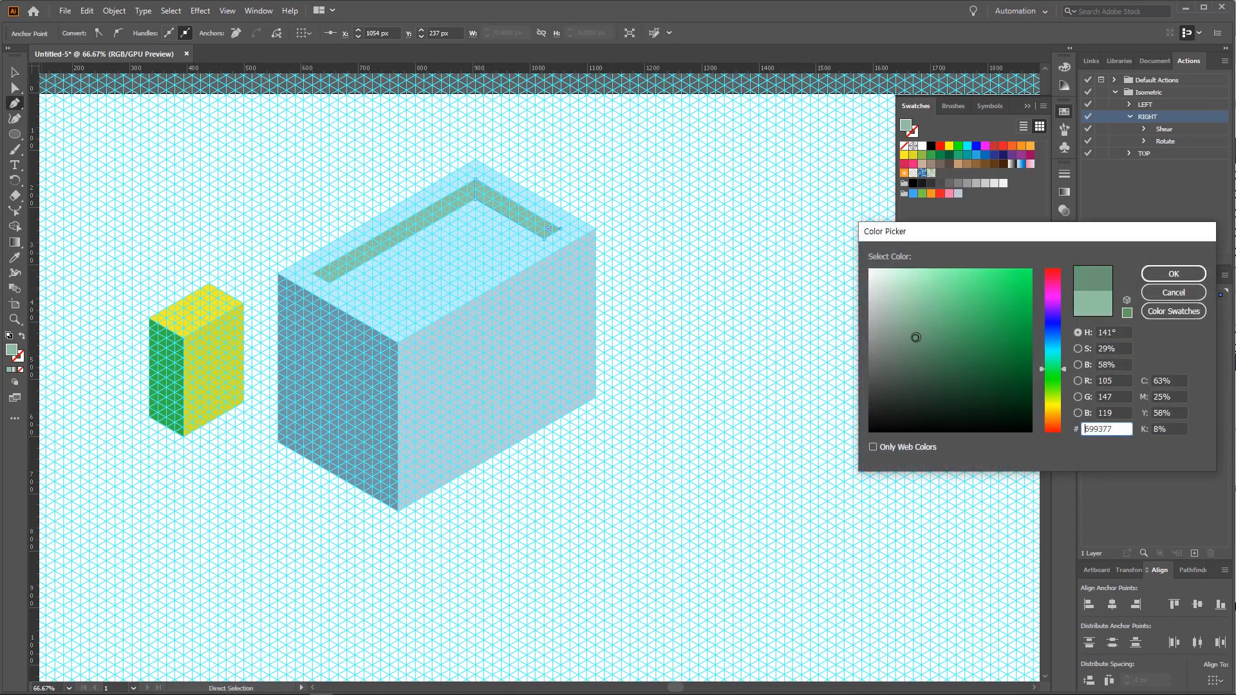
click(1157, 278)
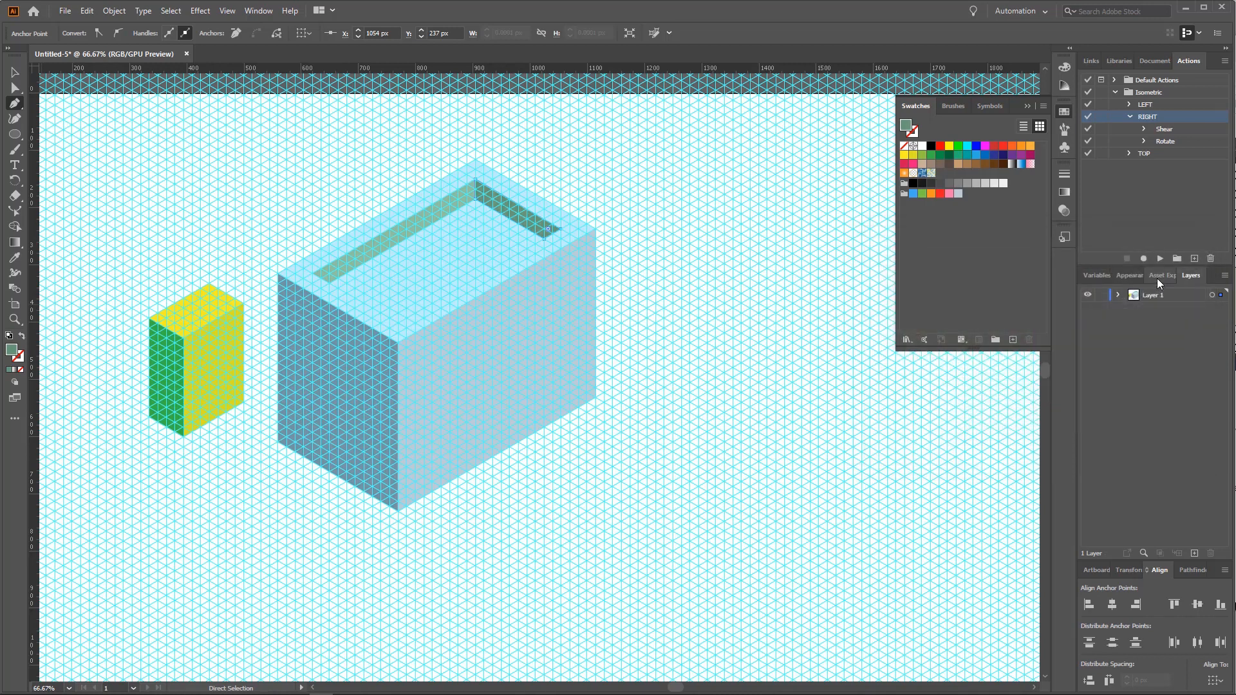
Step: Draw the recess floor with the Pen tool as a parallelogram about 375 px wide, bordering the lower edges of both green strips
click(329, 284)
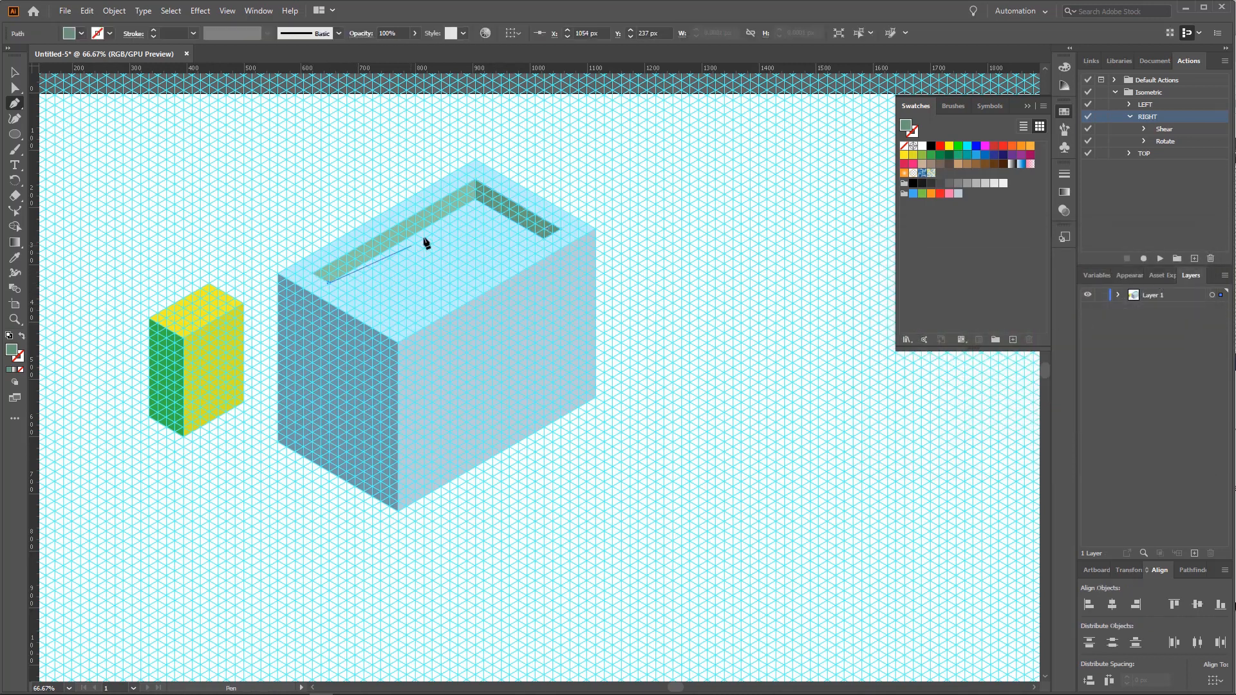
click(475, 199)
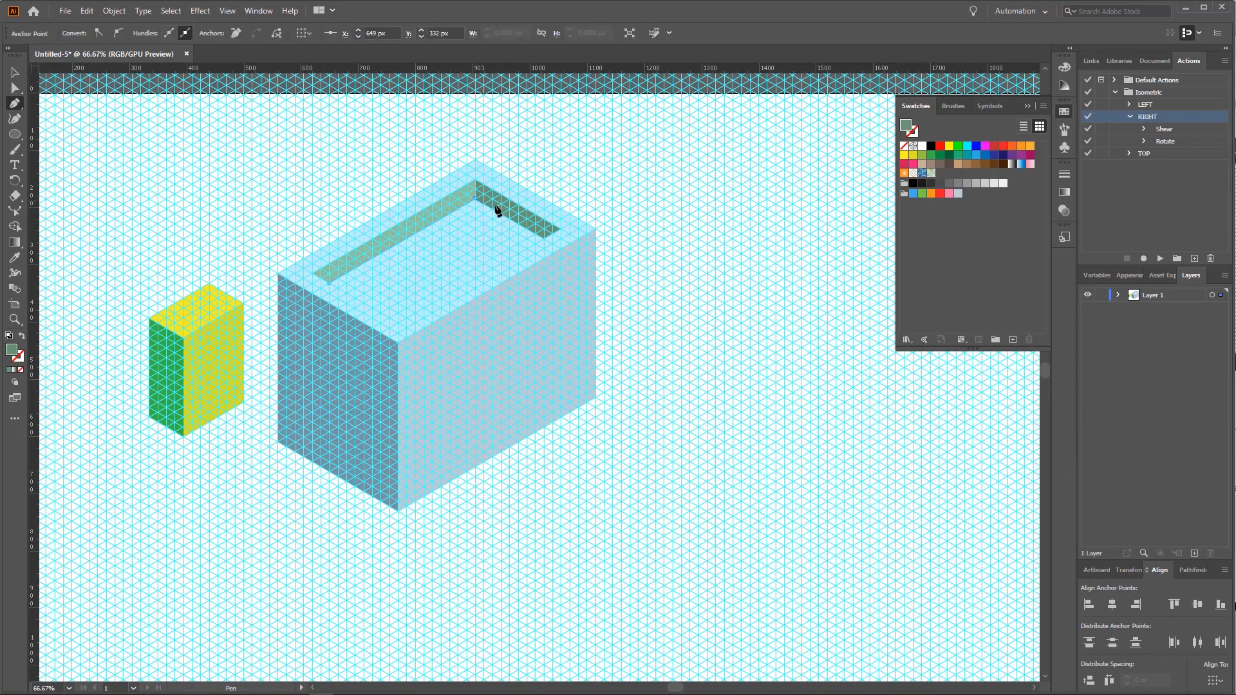
click(542, 240)
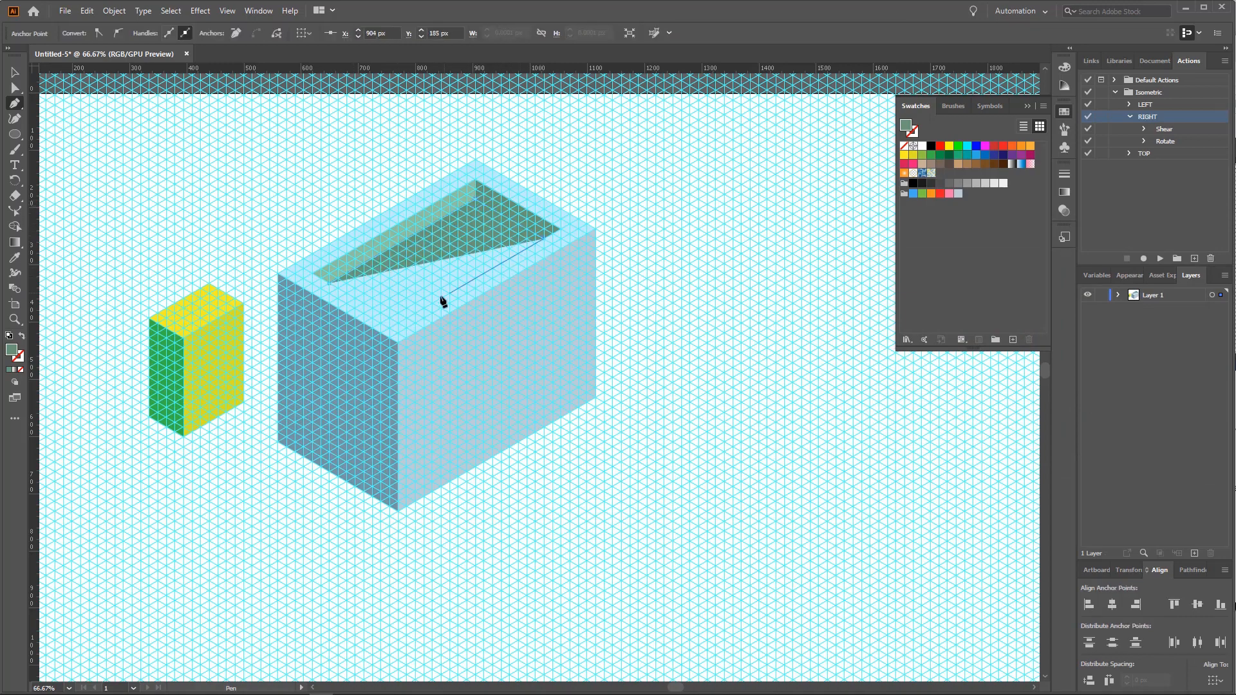
click(399, 325)
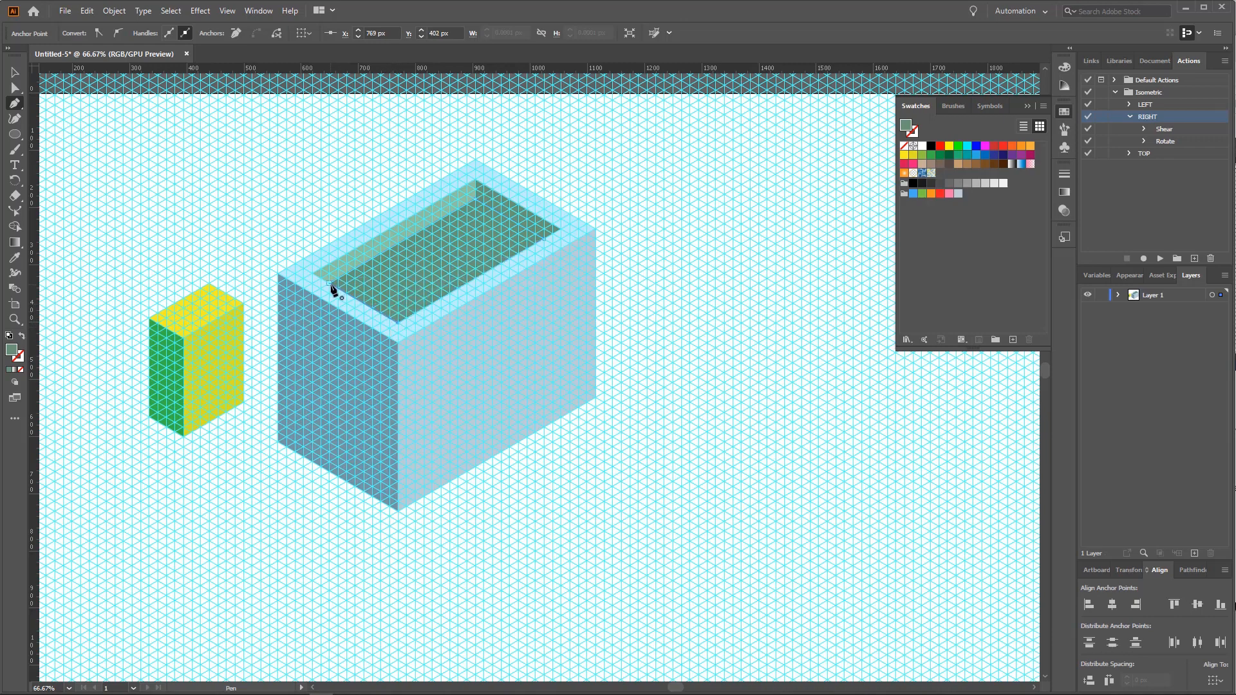
click(328, 285)
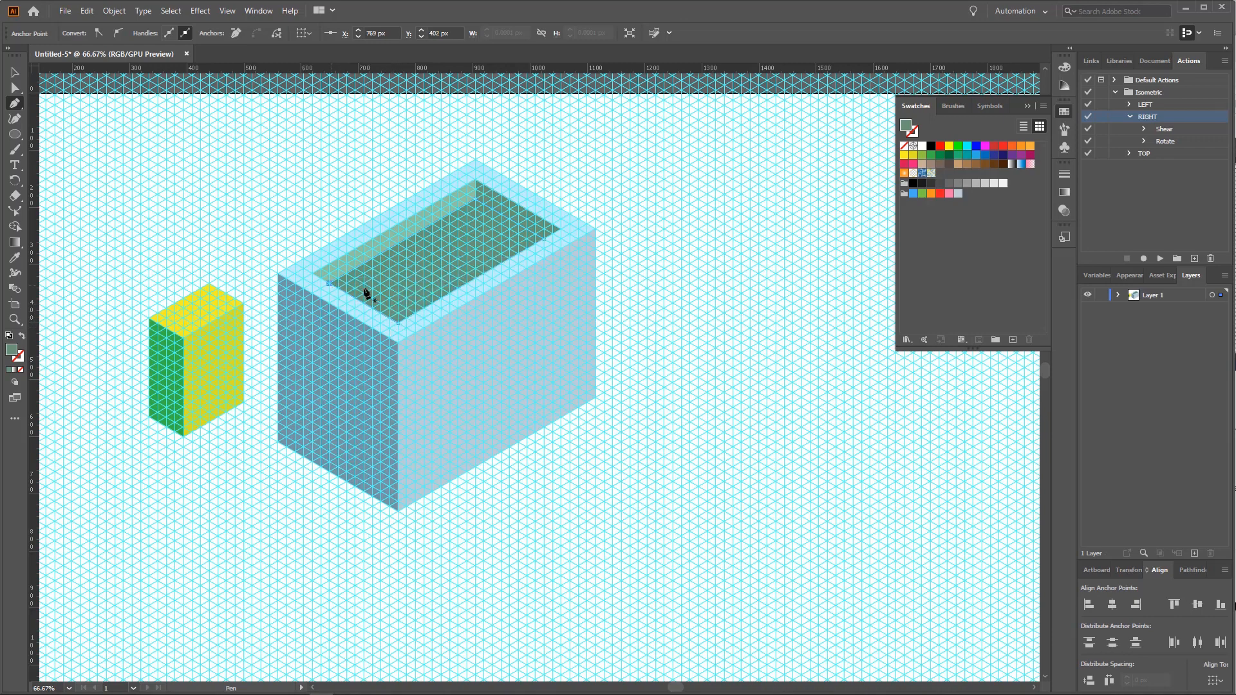
Step: Fill the recess floor with pale green #D0F7DC
double_click(12, 351)
drag(904, 333, 895, 274)
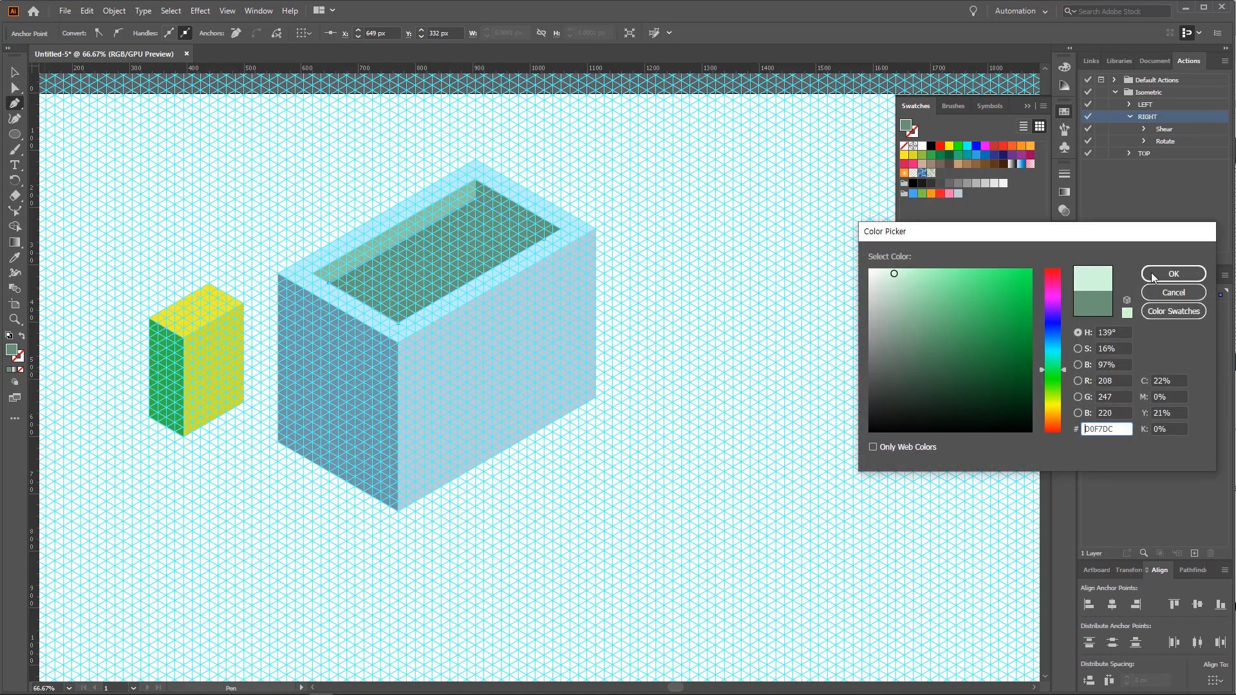
click(1154, 275)
click(15, 72)
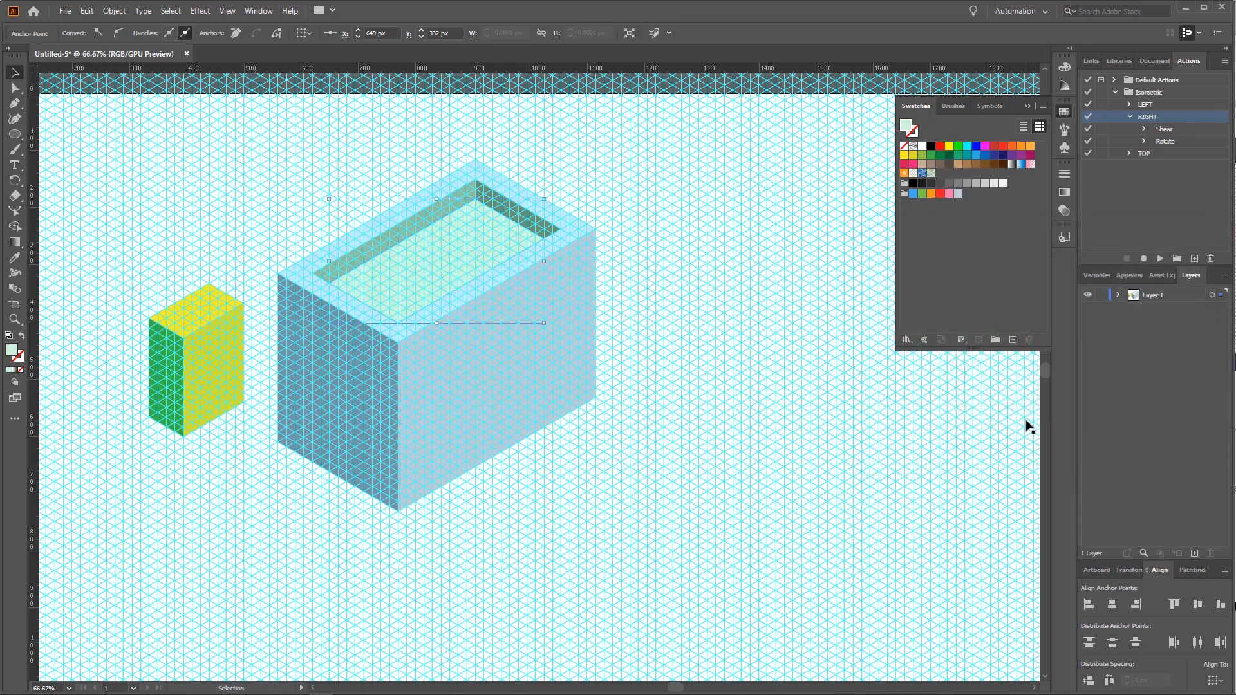
key(p)
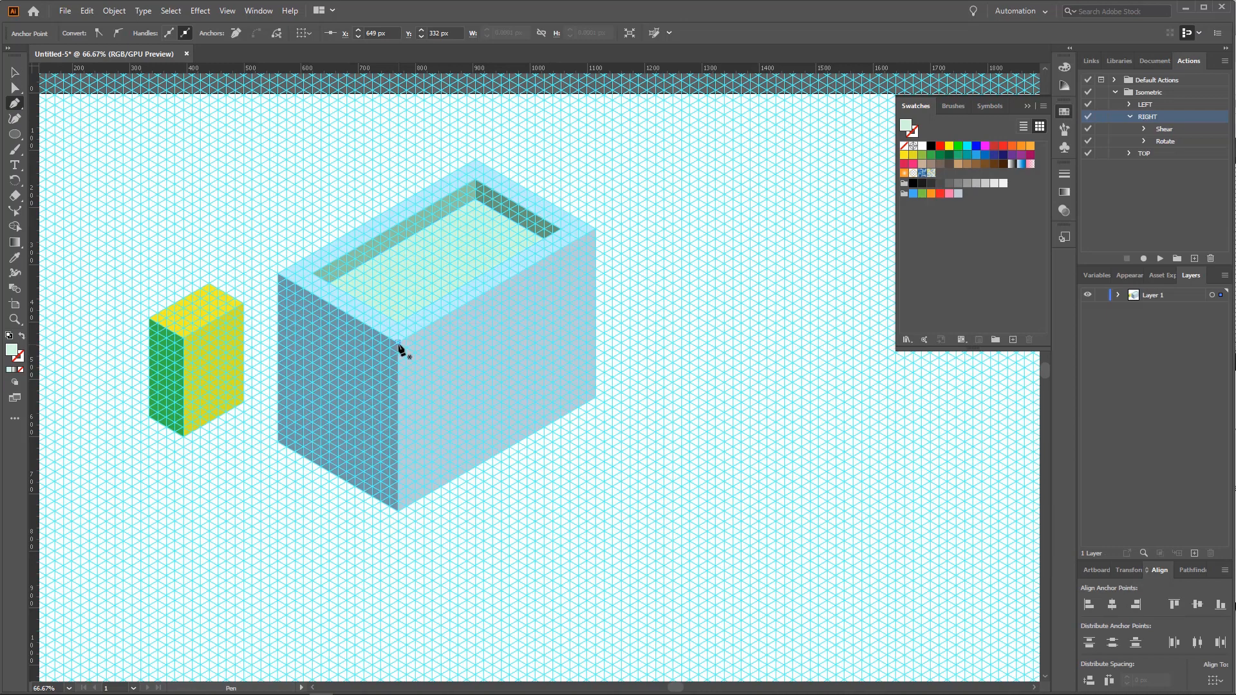
click(397, 342)
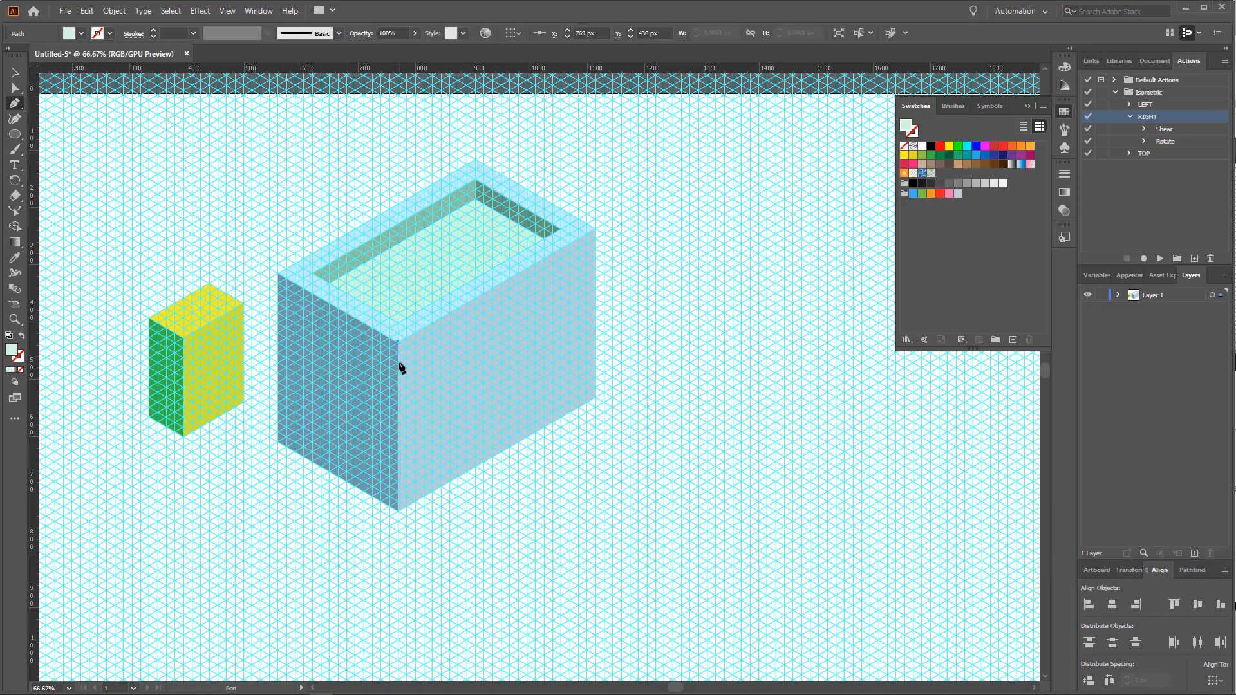
click(398, 363)
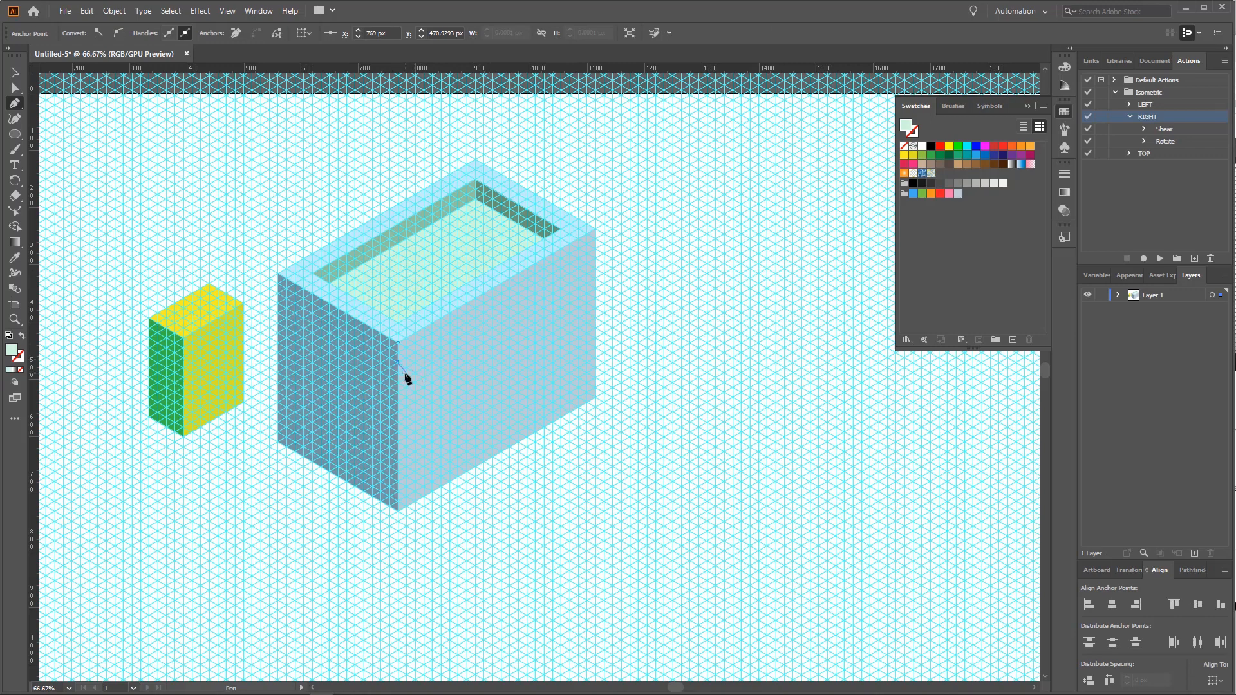
key(ctrl+z)
key(ctrl+z)
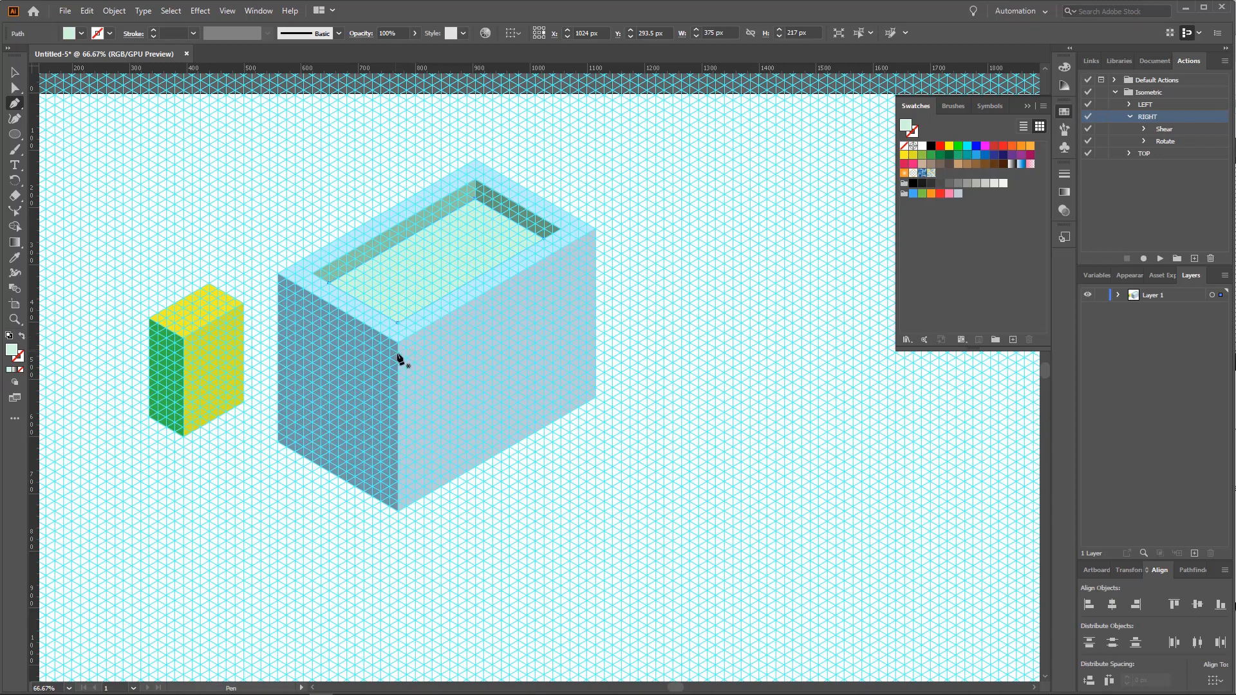
Step: Draw a parallelogram about 615 px wide and 355 px high over the large box's top face with the Pen tool, overhanging the edges
click(398, 354)
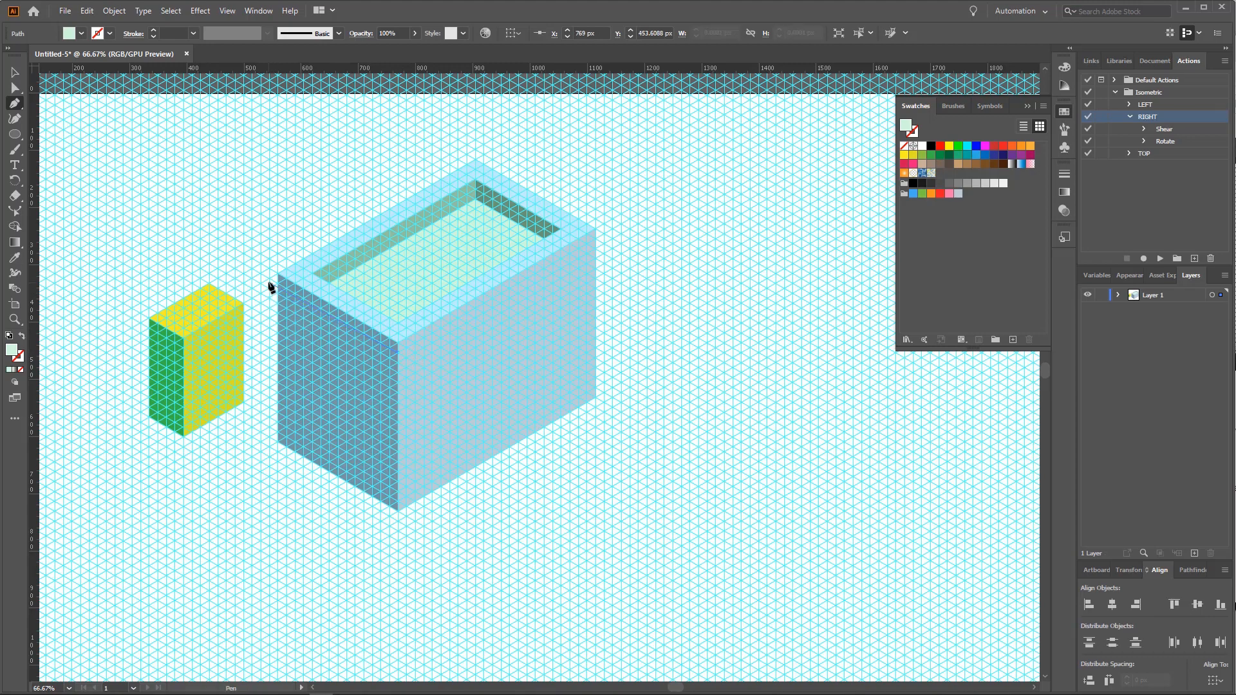
click(260, 272)
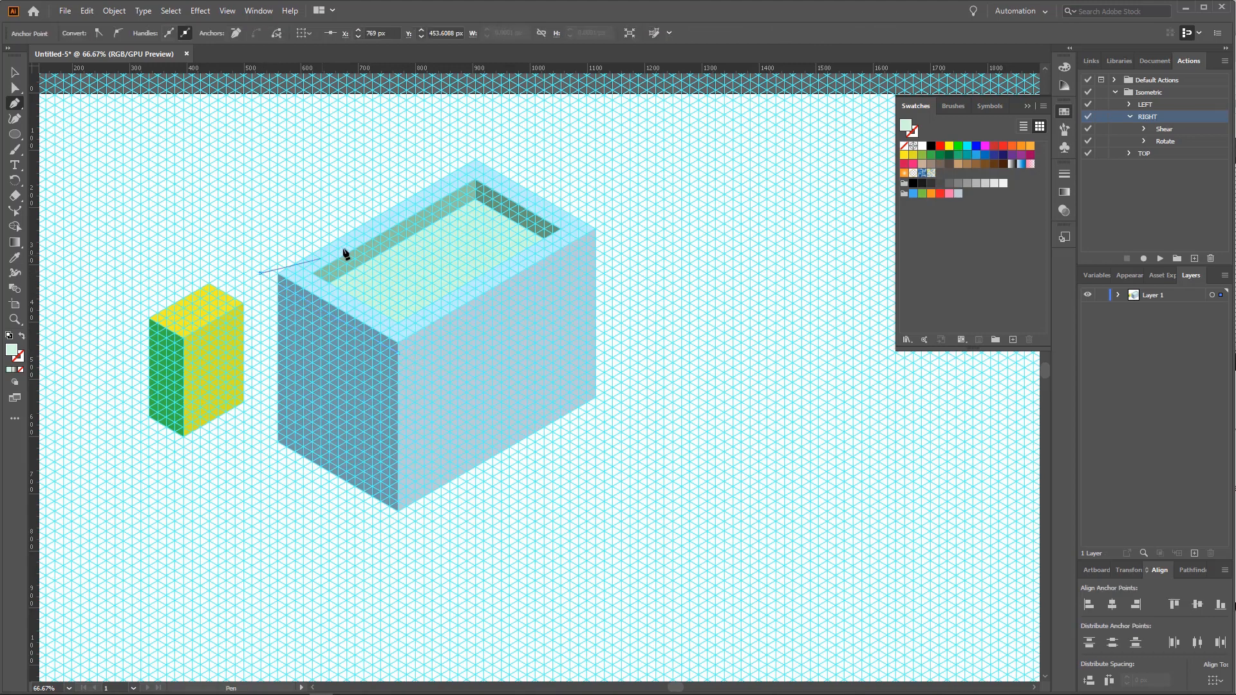
click(476, 151)
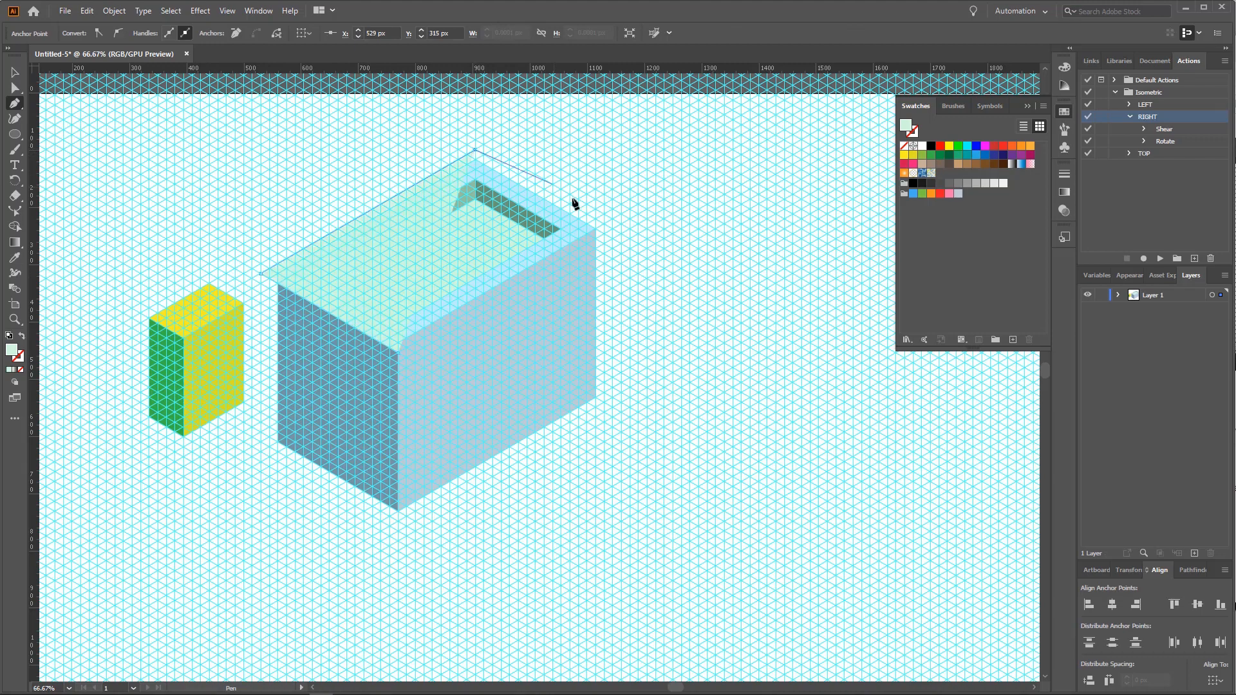
click(611, 228)
click(400, 353)
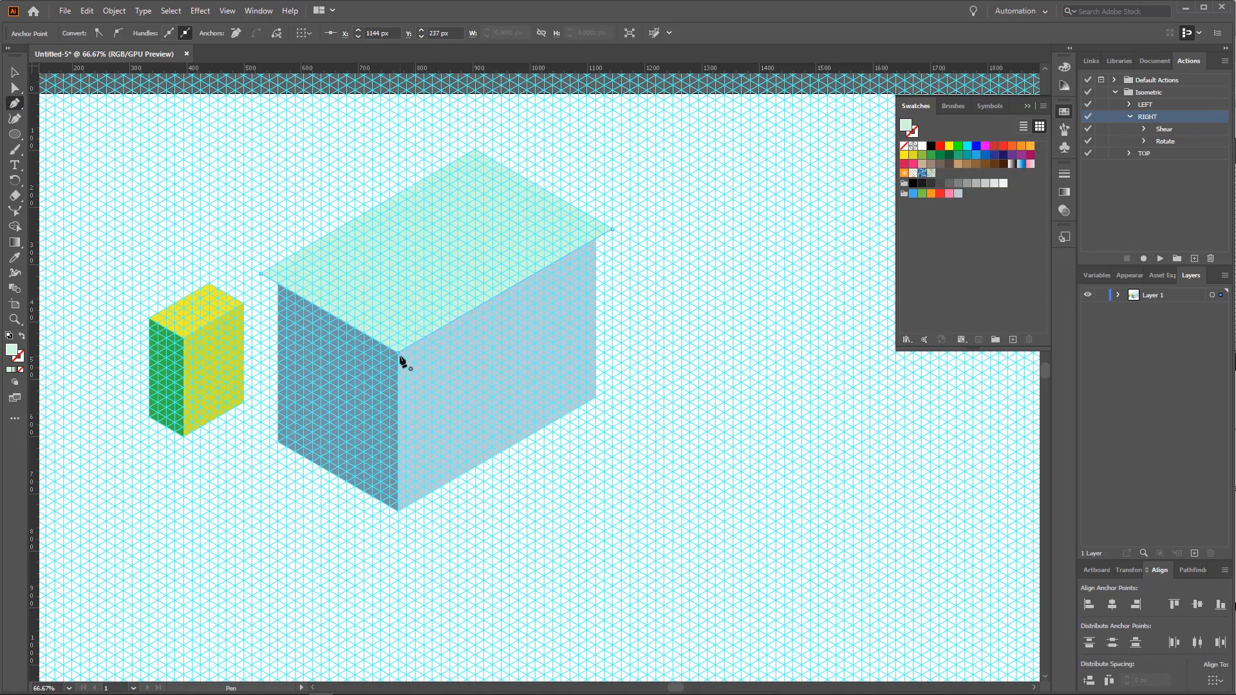
ctrl+click(399, 354)
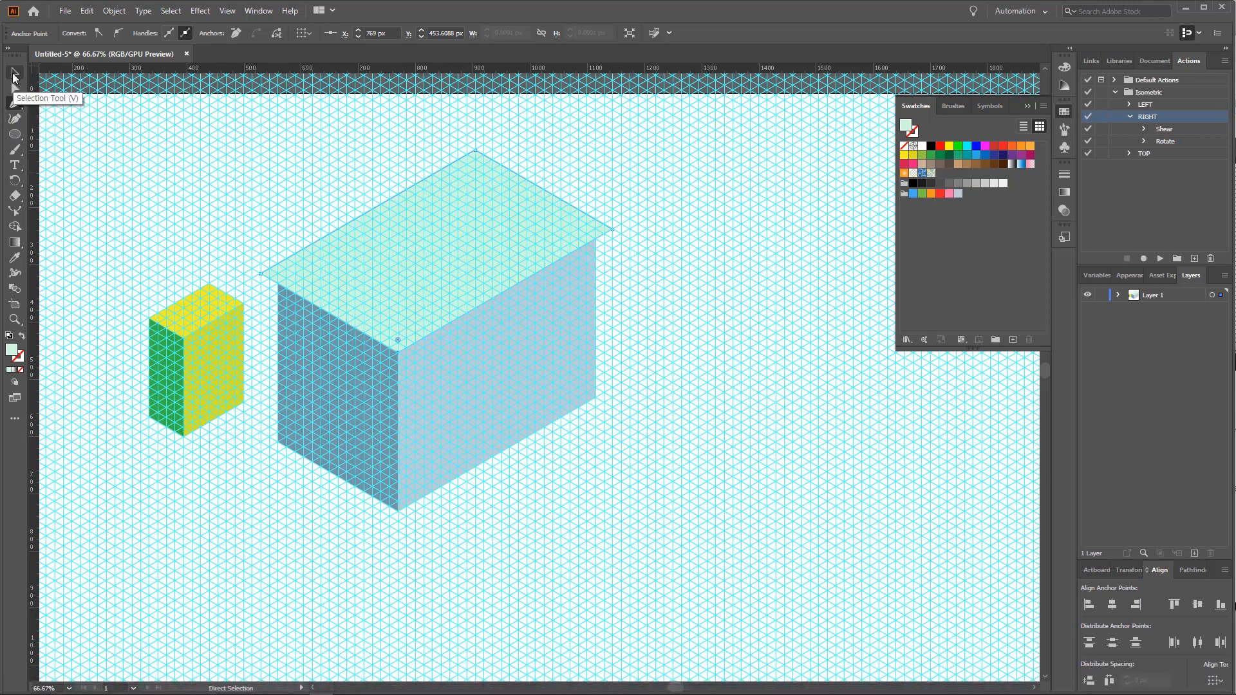
Step: Draw an inner parallelogram with the Pen tool on the overhanging top, tracing the outline of the recess opening
click(14, 103)
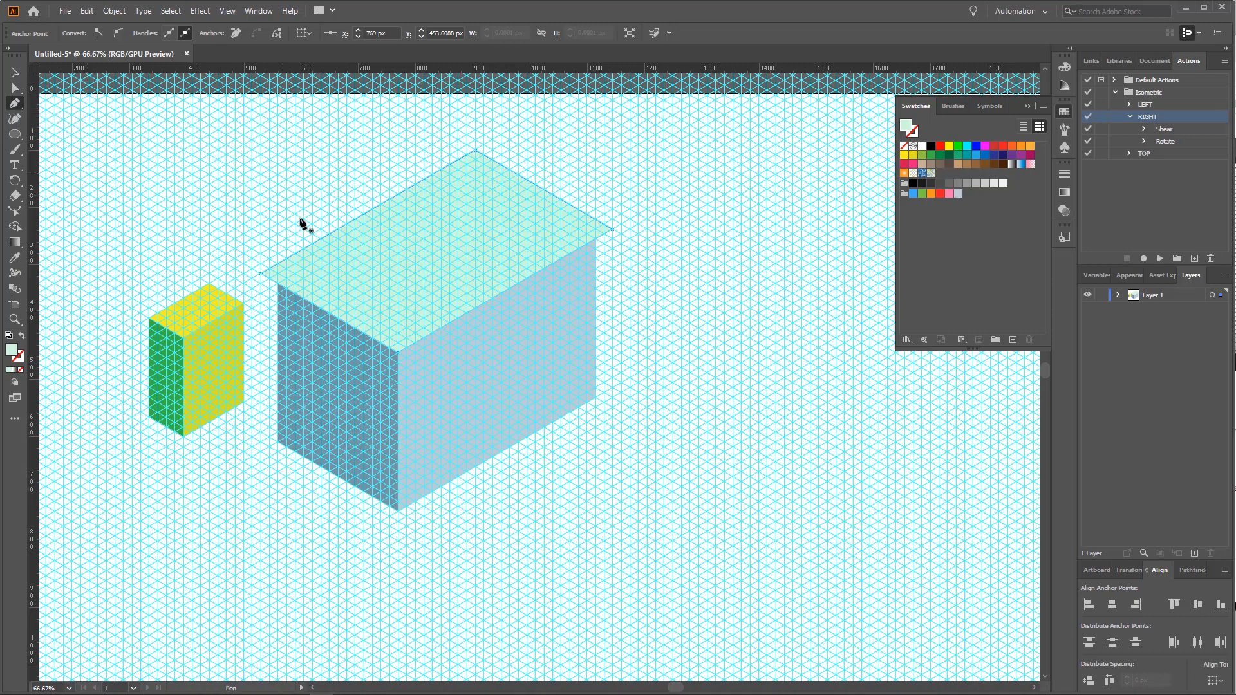
click(303, 268)
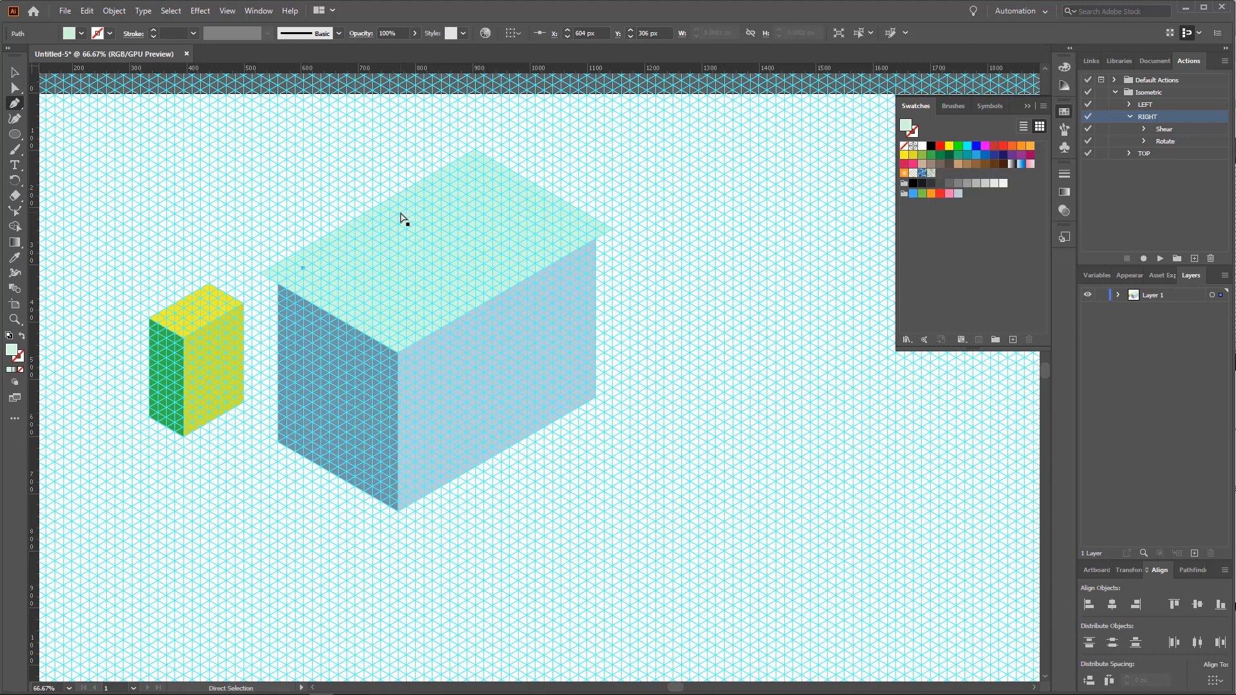
key(ctrl+z)
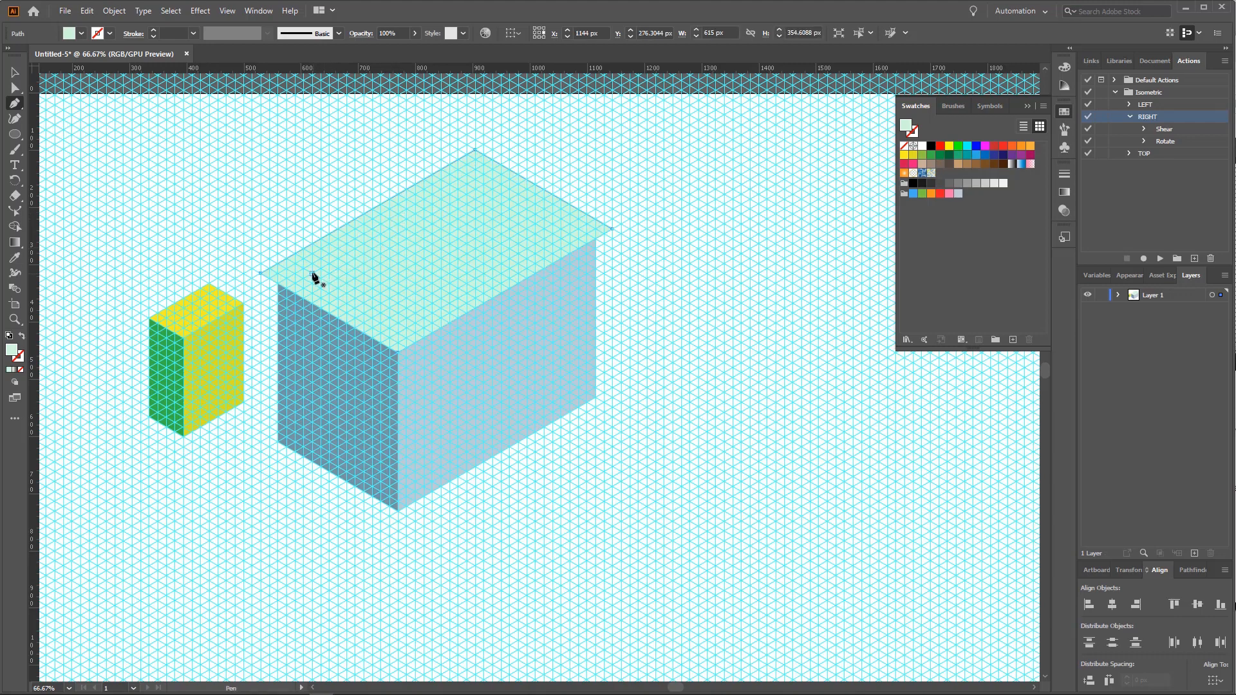
click(312, 273)
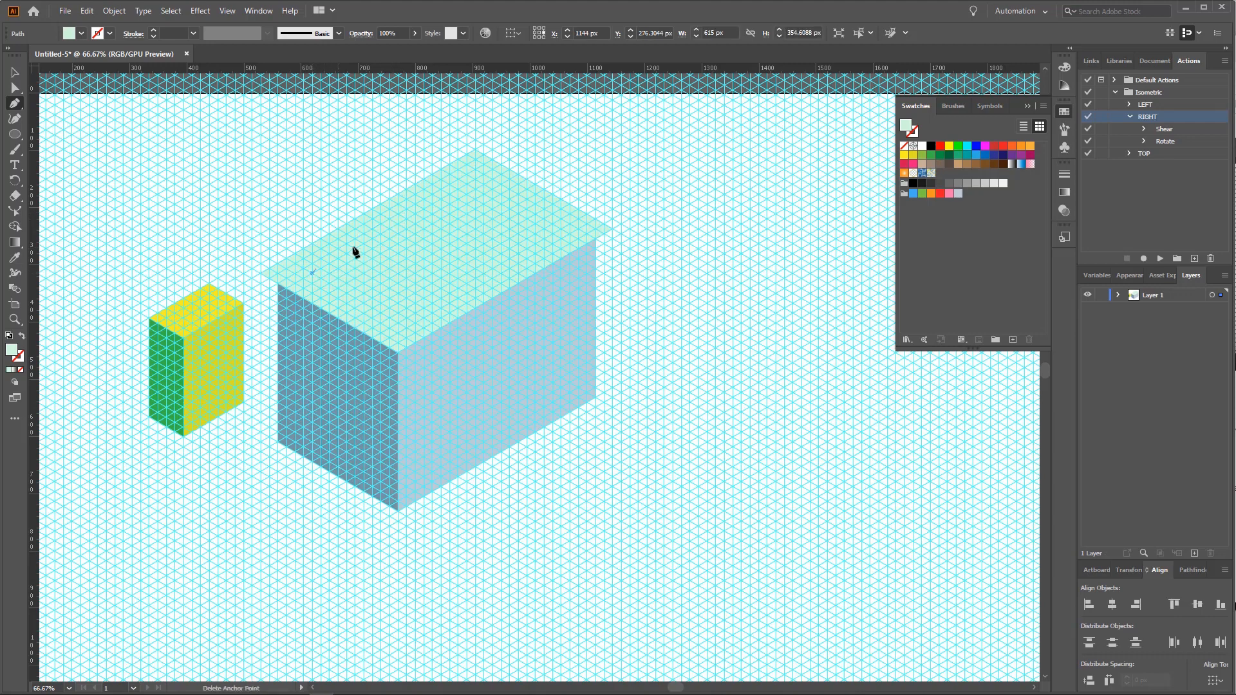
click(470, 184)
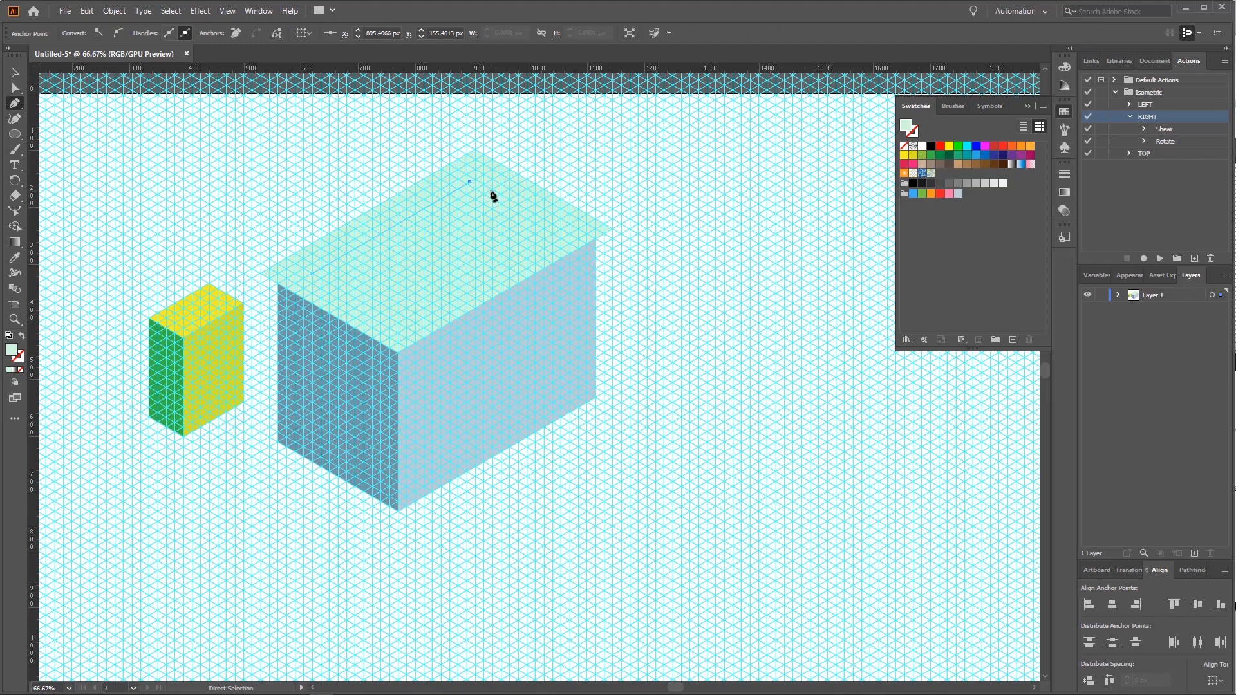
key(ctrl+z)
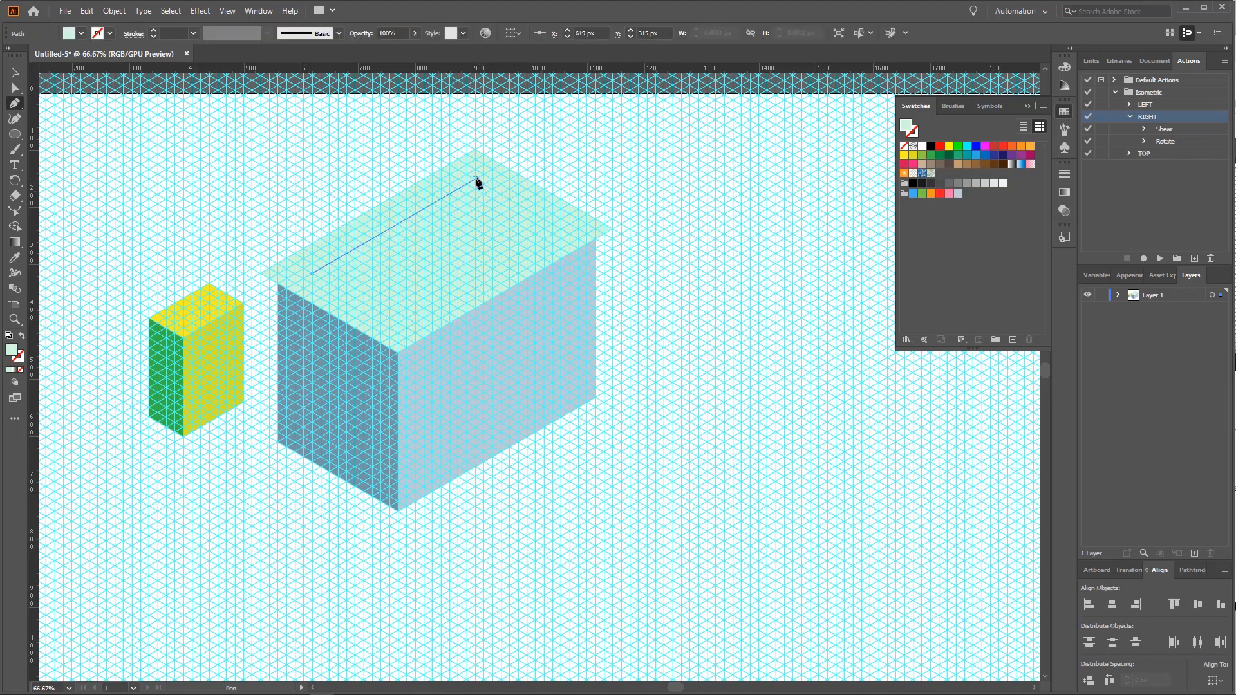
click(475, 180)
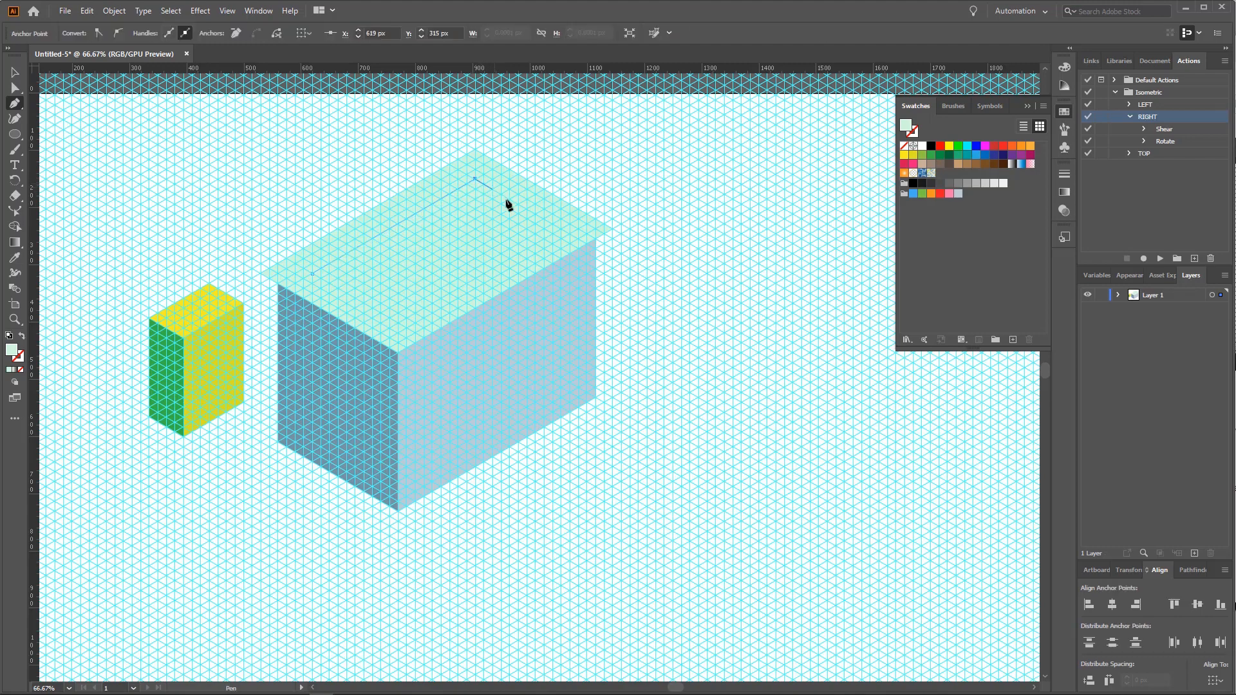
click(560, 229)
click(398, 325)
click(313, 275)
Step: Subtract the inner parallelogram from the overhanging top with Minus Front to cut the recess opening
click(15, 72)
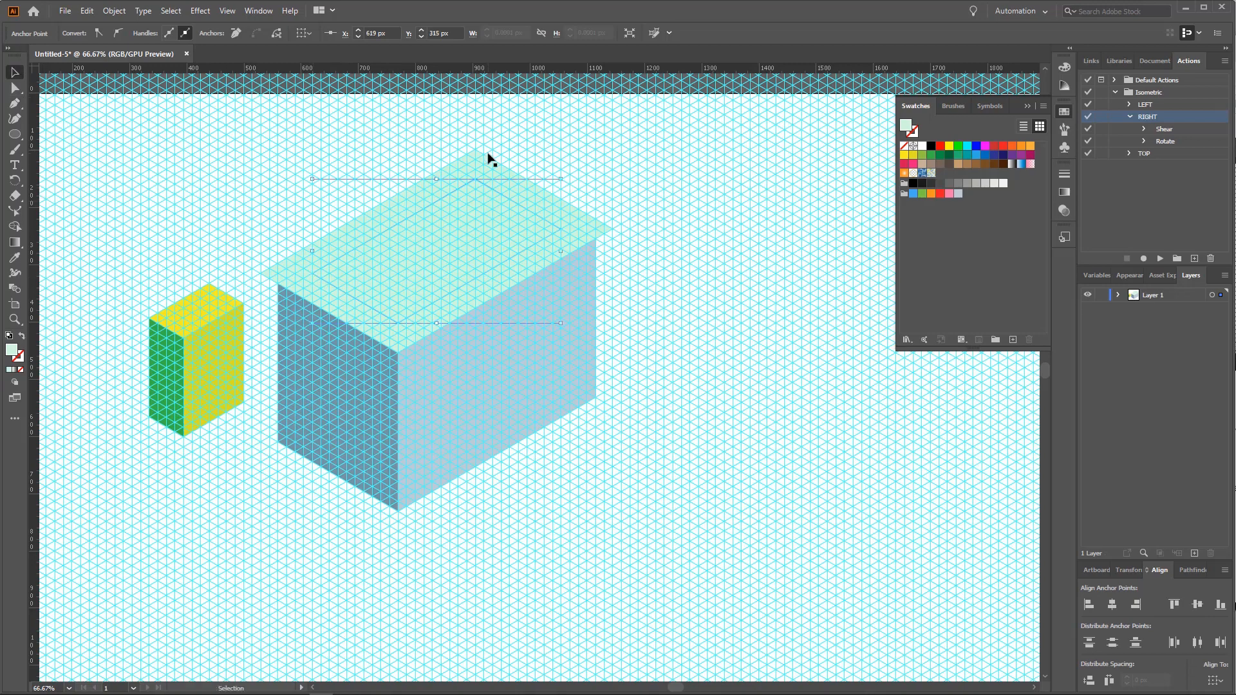
click(525, 233)
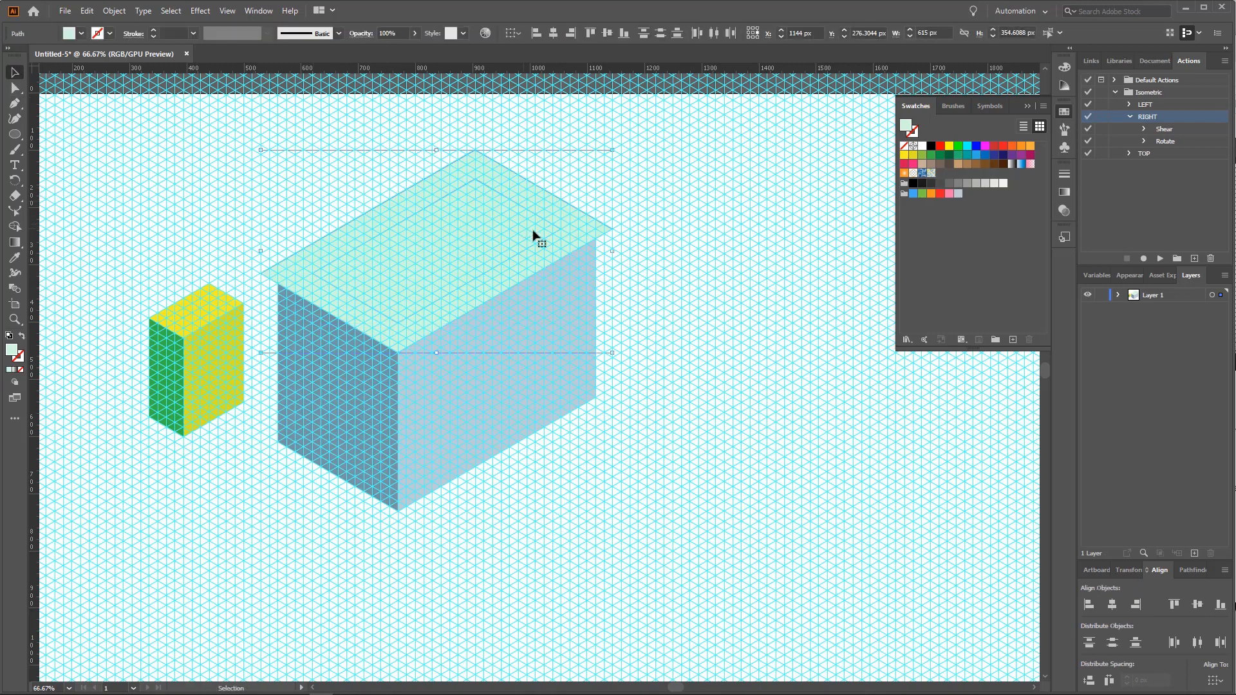
click(1201, 574)
click(1113, 646)
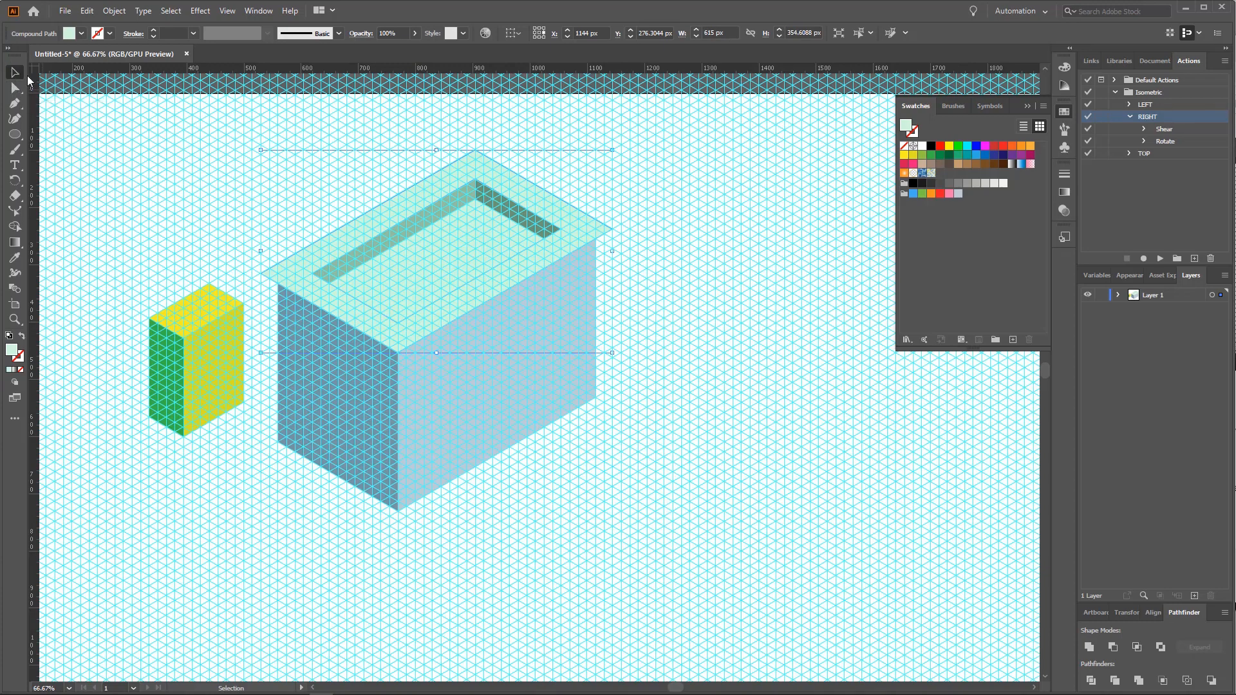
Step: Fill the recess floor with dark green #5F7766
click(442, 270)
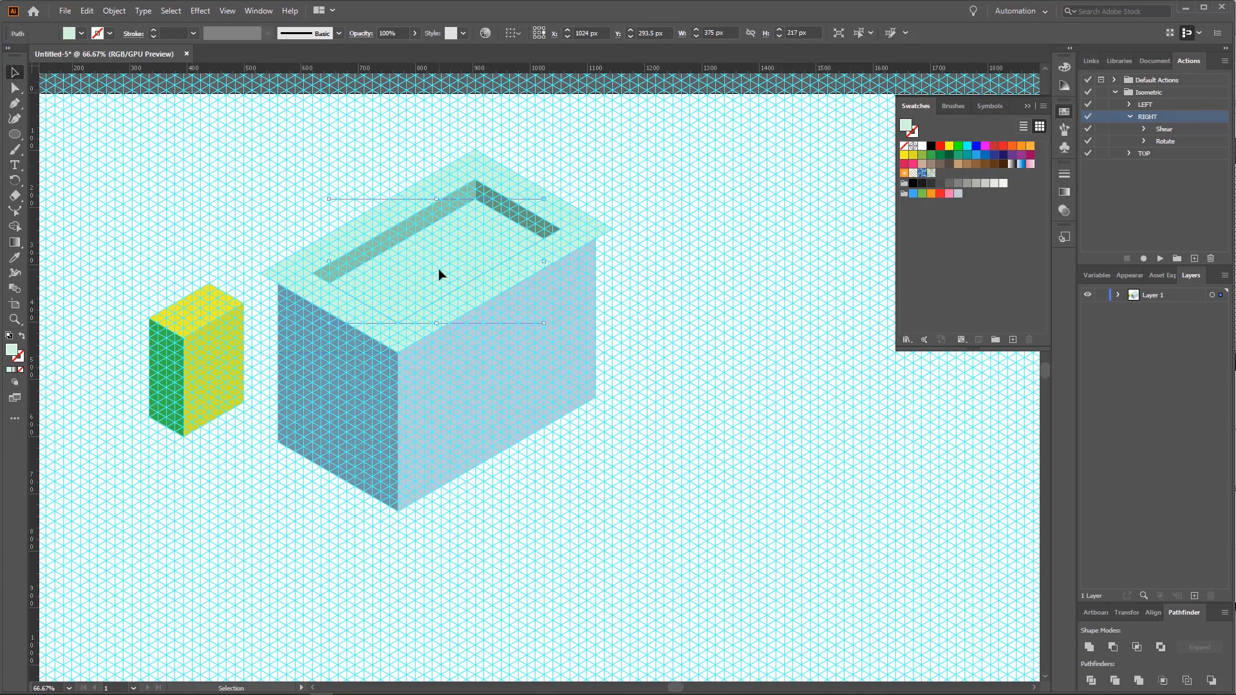
double_click(16, 353)
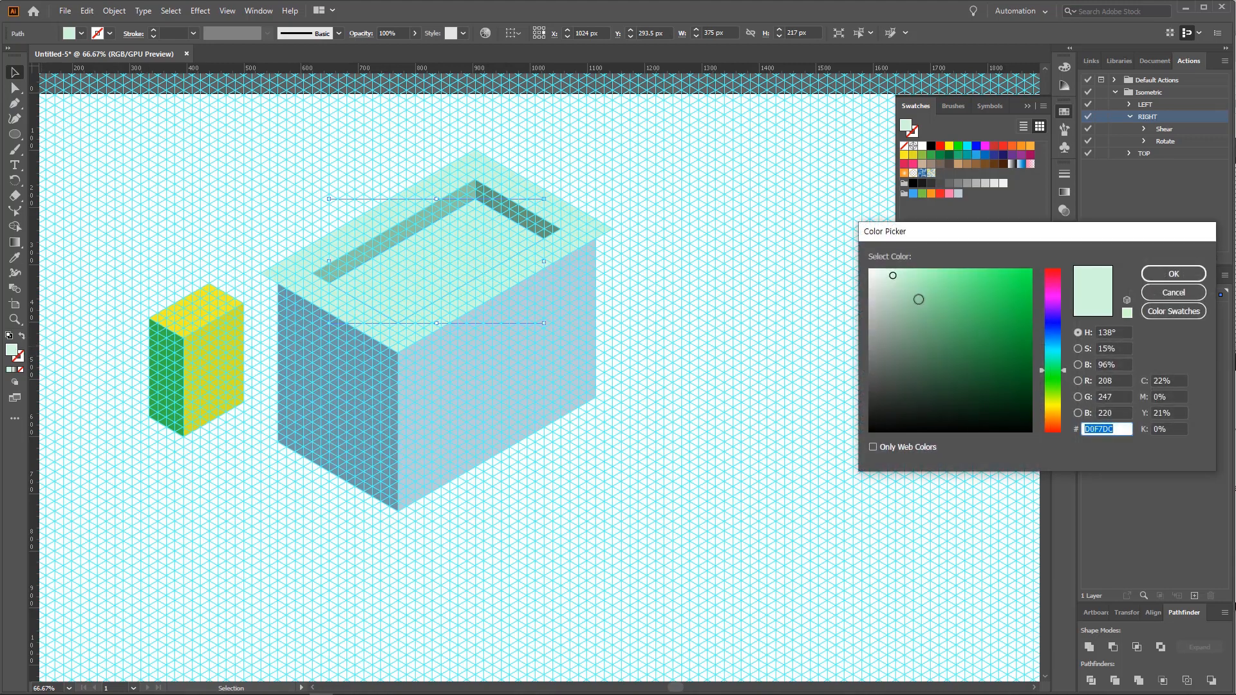
drag(919, 300, 902, 355)
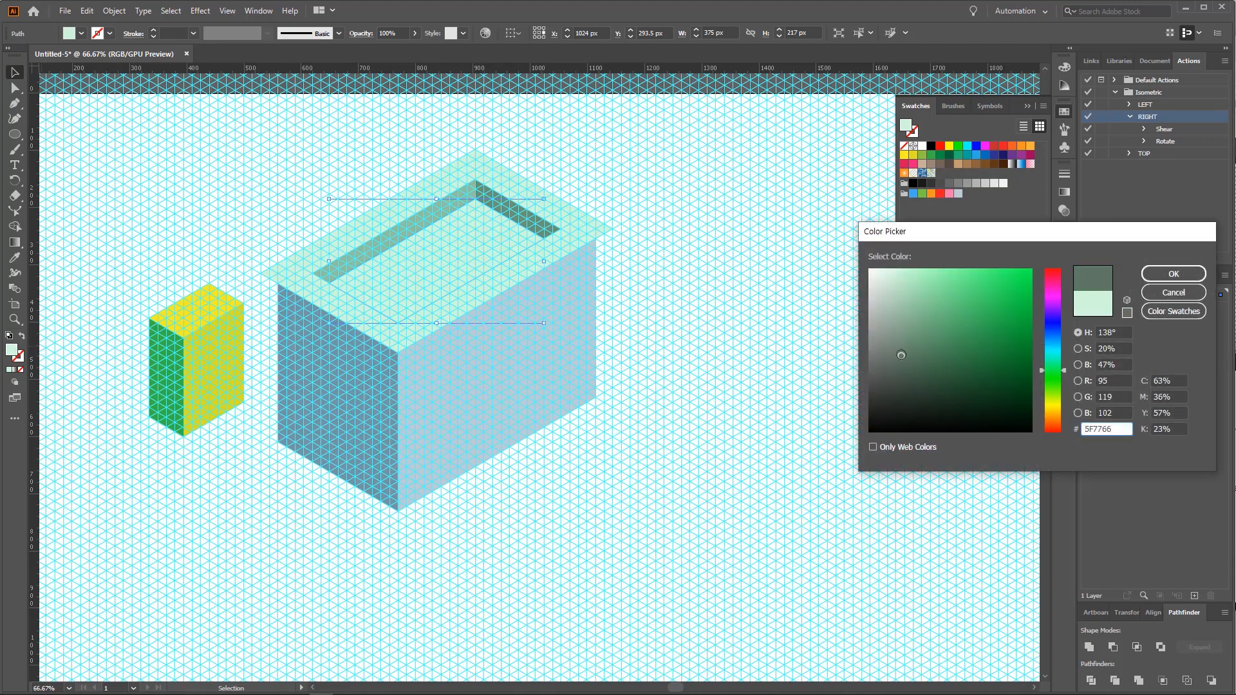
click(1171, 277)
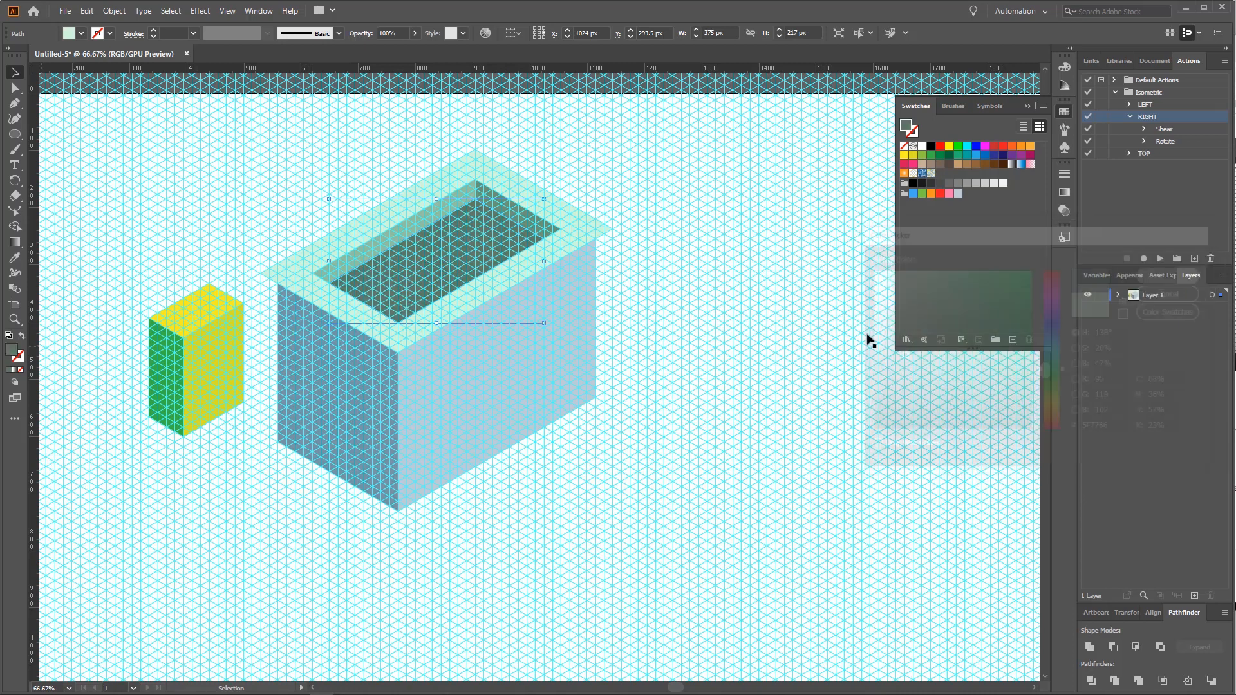
Step: Try to move the pale green rim upward together with the recess shapes, and undo the move
click(588, 230)
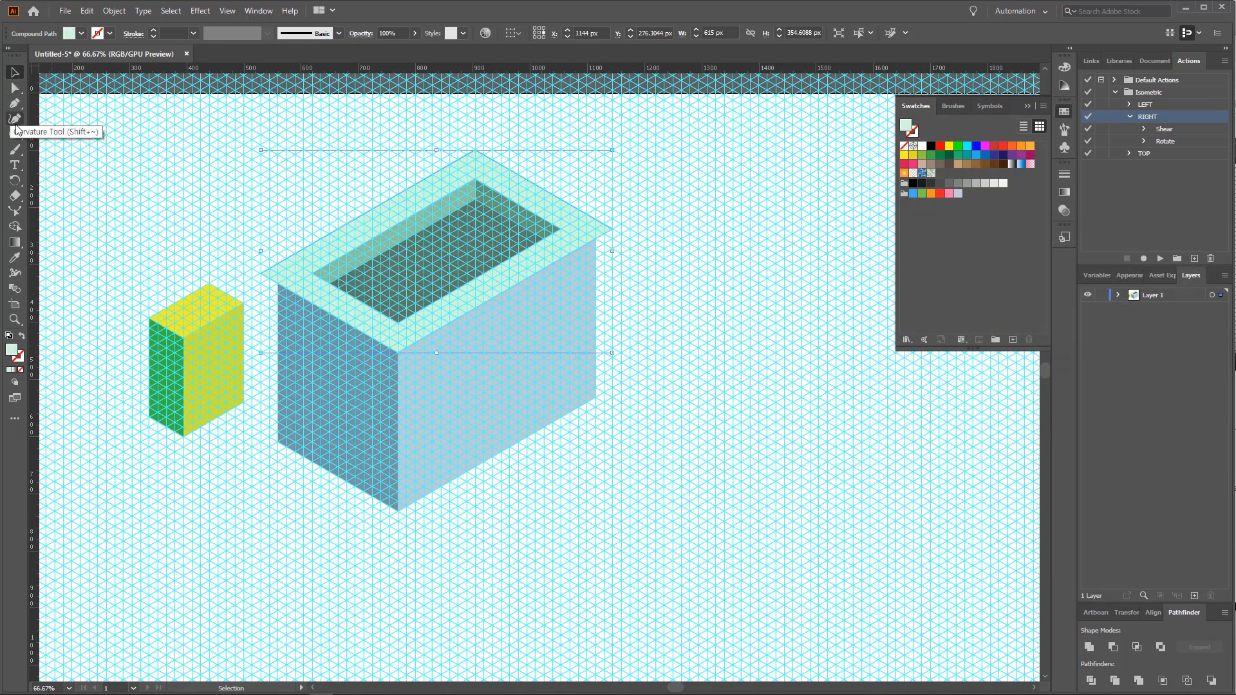
click(14, 103)
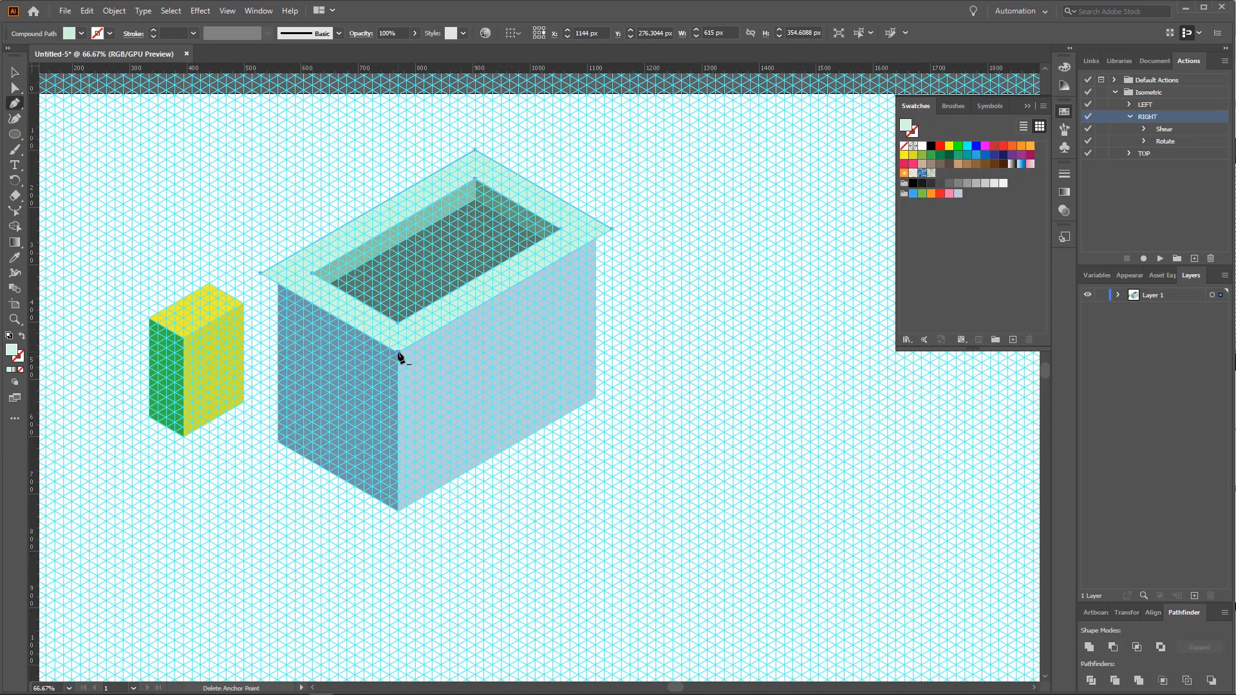
key(v)
shift+click(515, 212)
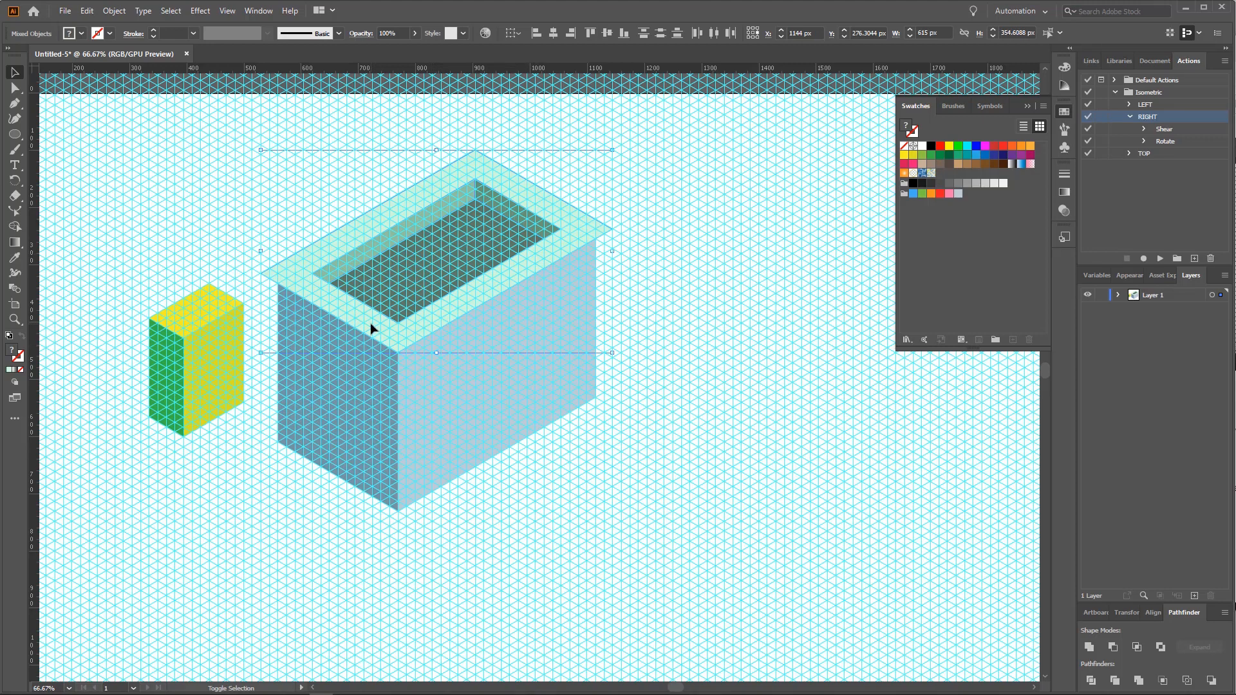
drag(371, 326, 380, 293)
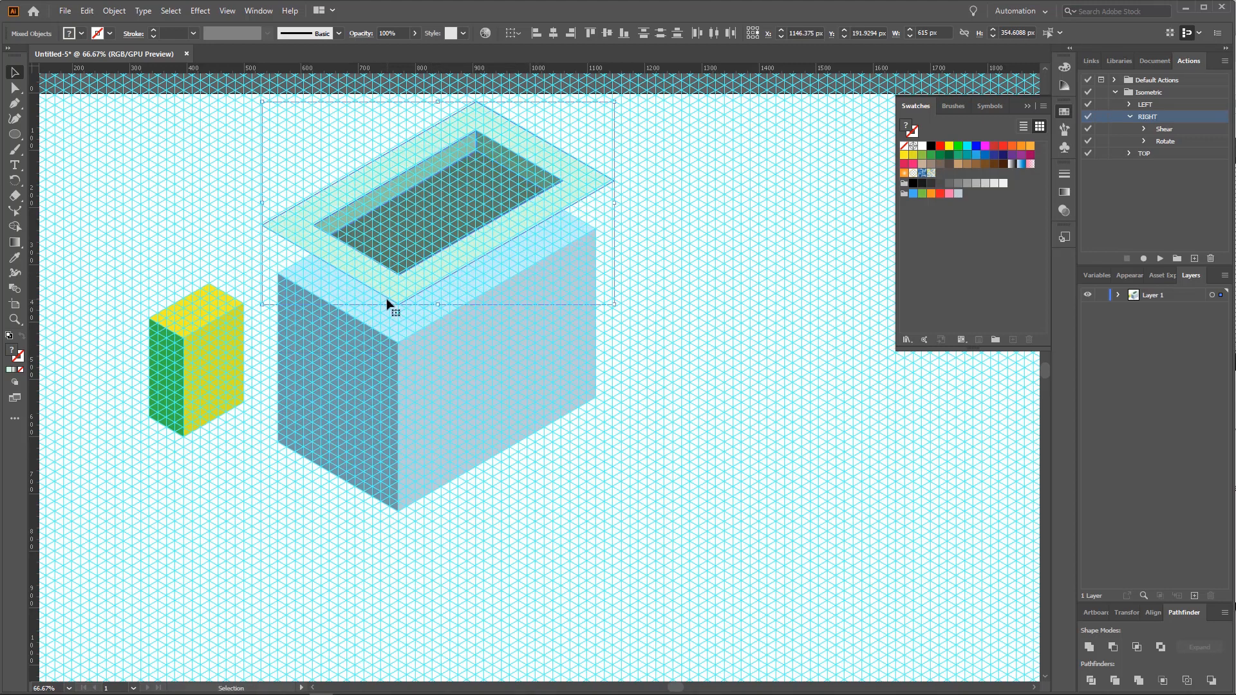
key(ctrl+z)
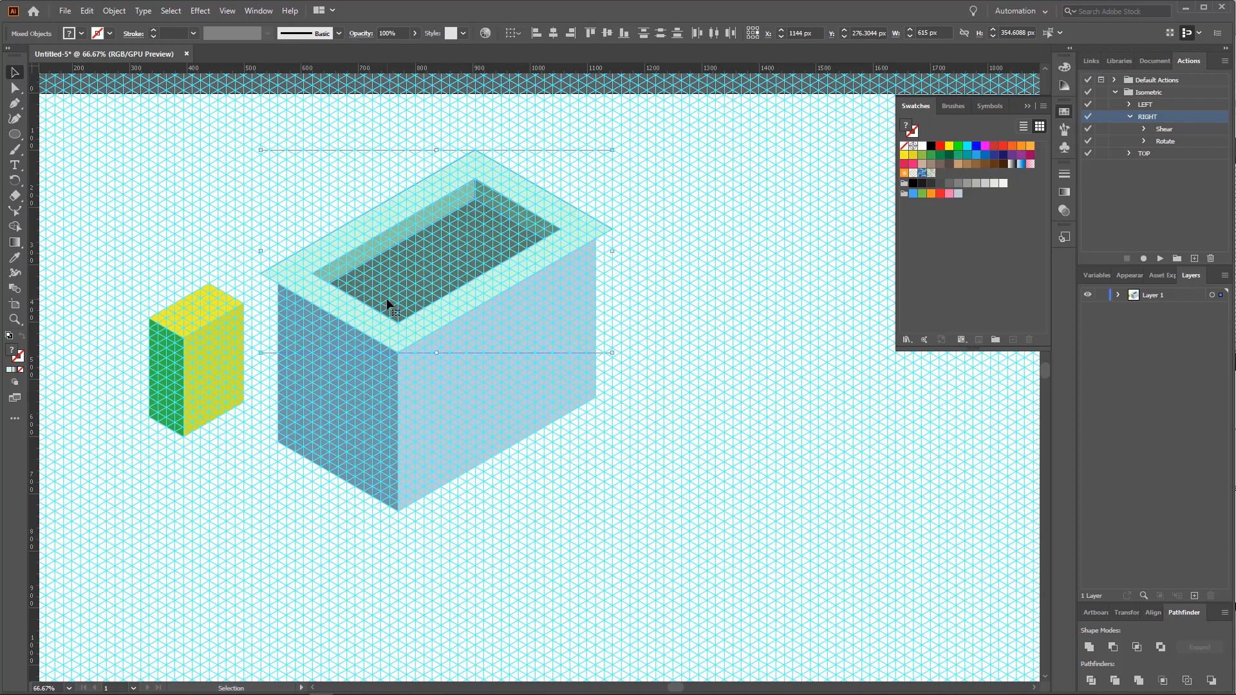
Step: Try raising the rim and recess shapes to line up with the box's top edges, and restore their original position
drag(382, 336, 382, 315)
drag(382, 315, 382, 316)
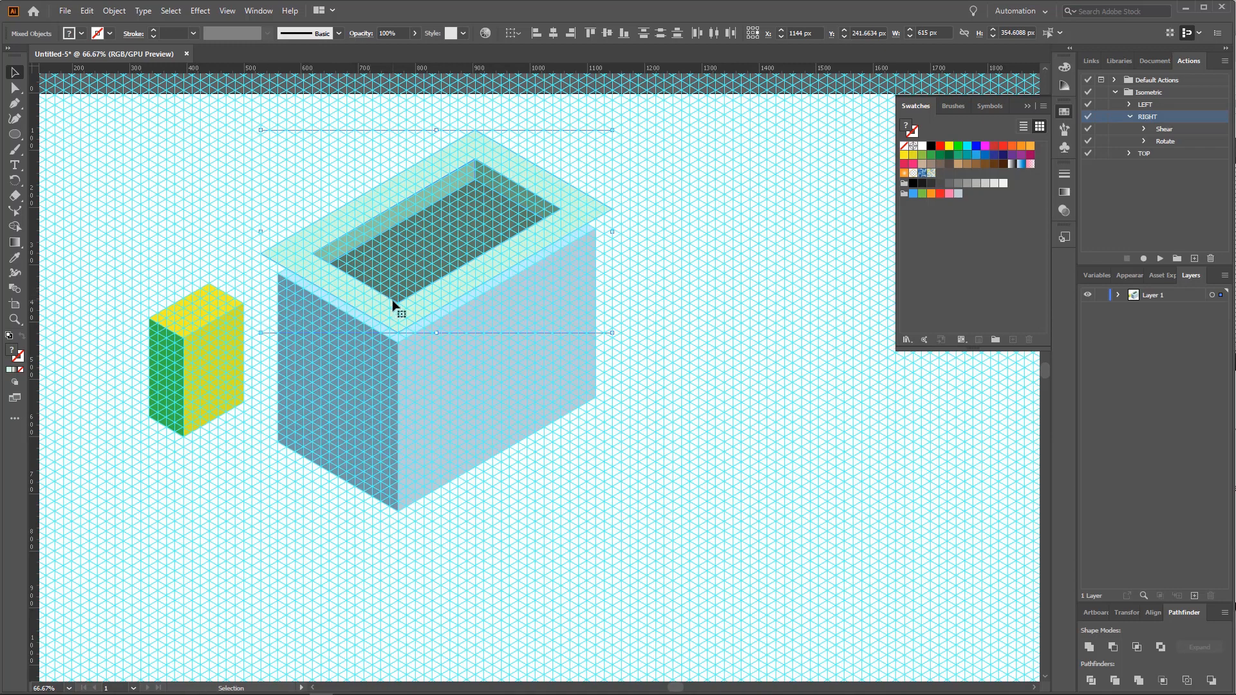
drag(395, 305, 399, 326)
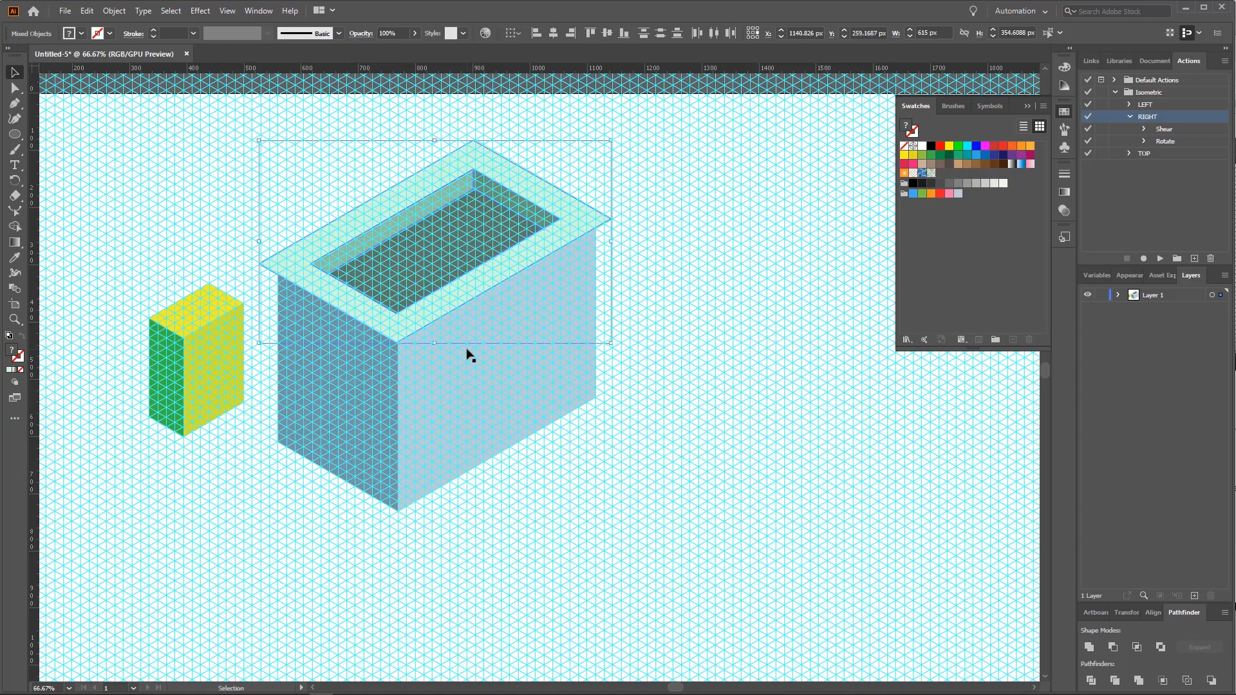
key(a)
key(ctrl+z)
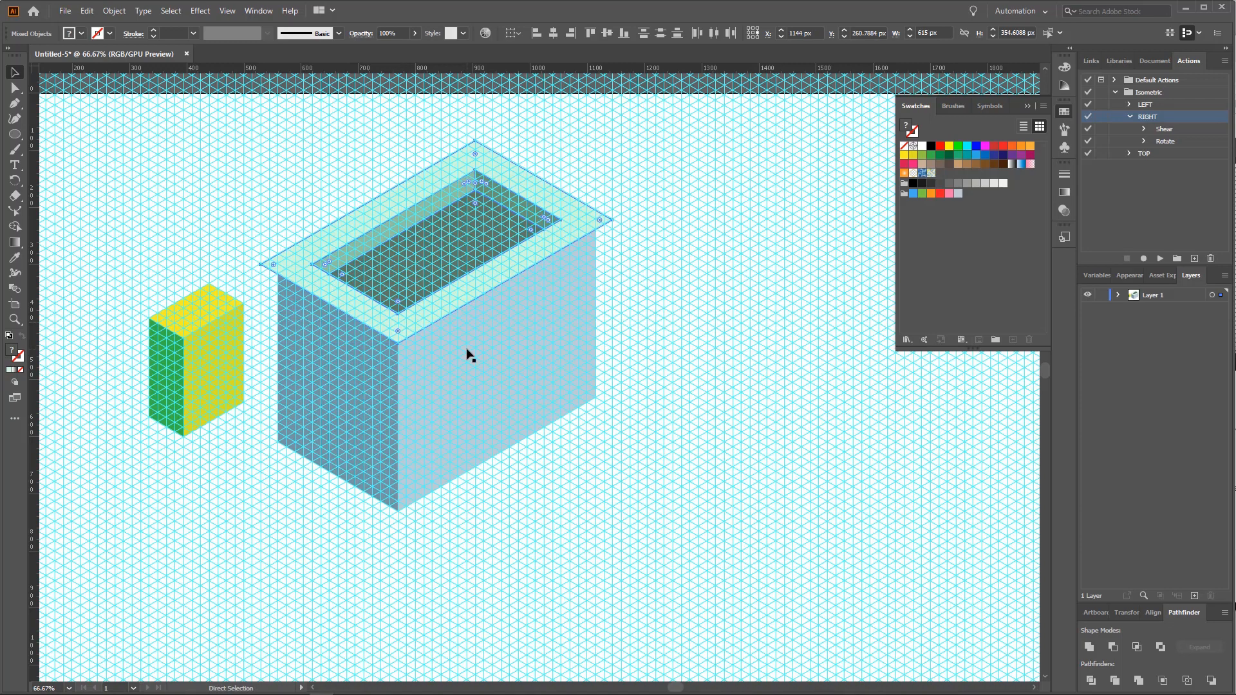
key(Up)
key(Down)
key(Down)
key(v)
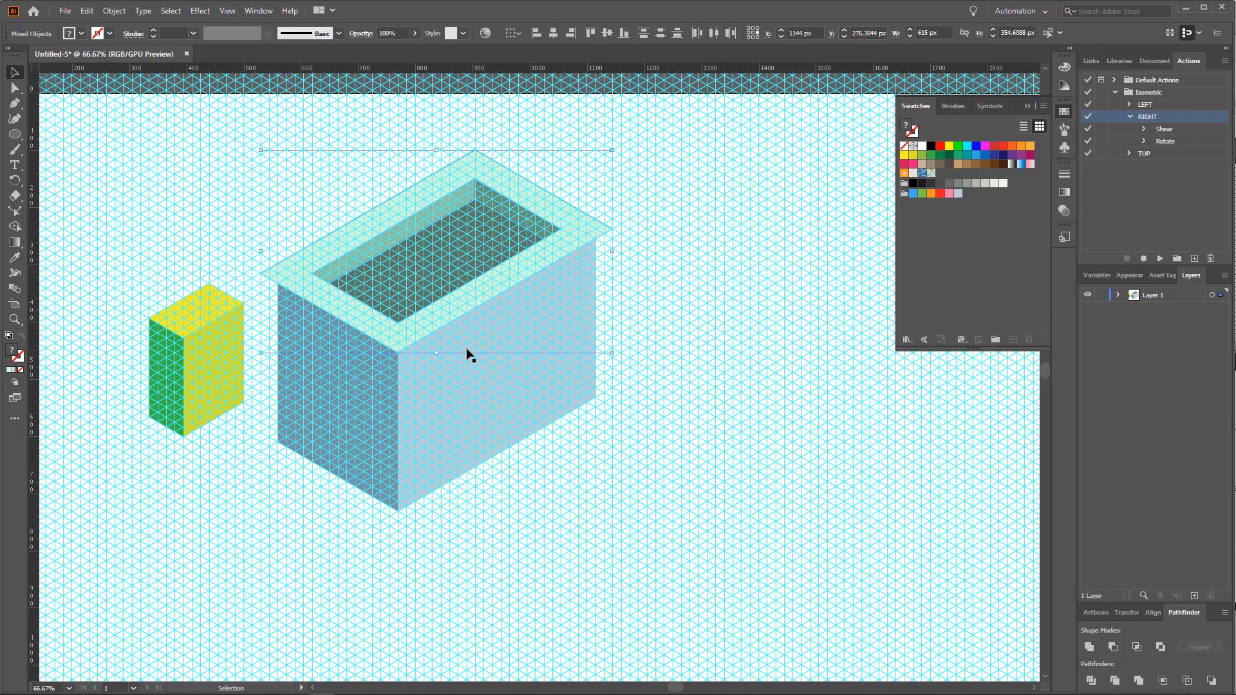
Step: Draw the rim's front-right edge face with the Pen tool, a strip about 34 px high below the pale green top
click(16, 104)
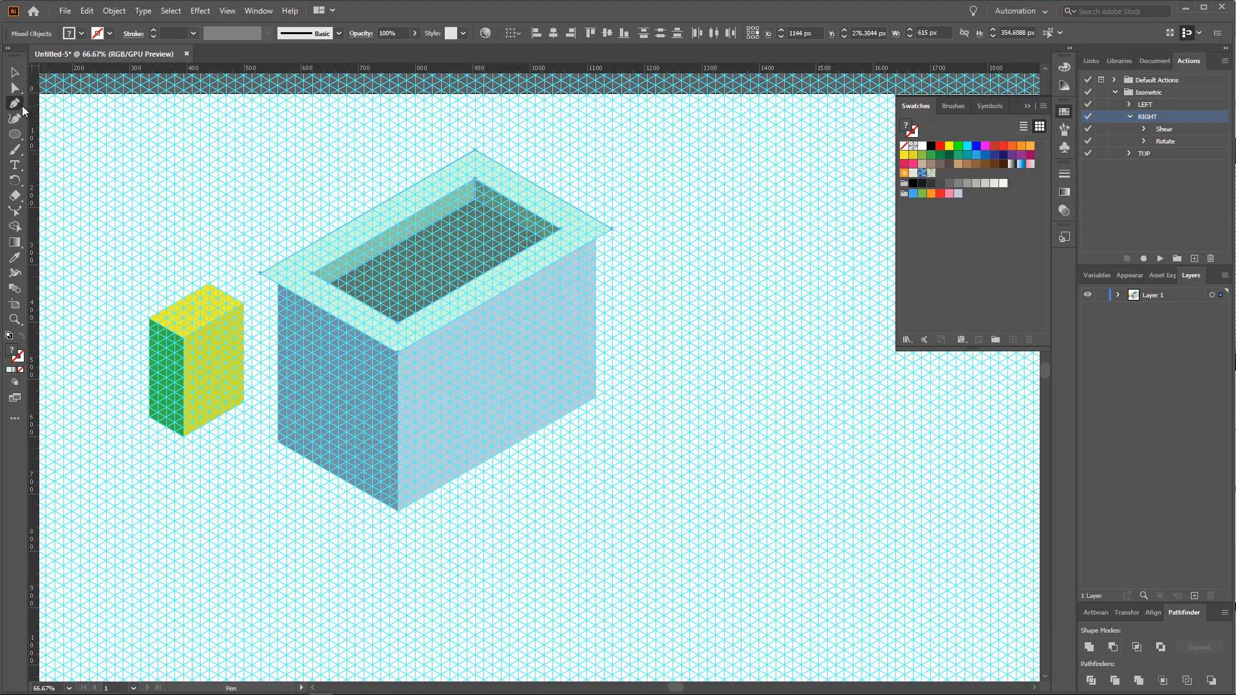
click(398, 373)
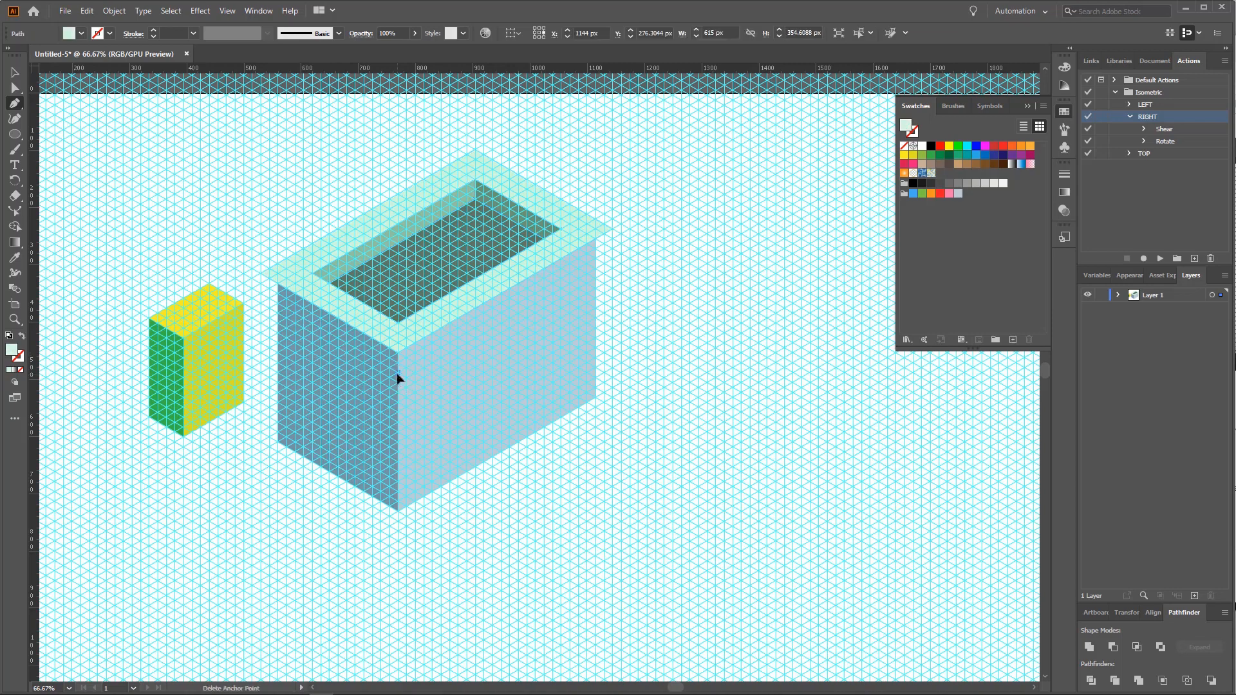
click(611, 248)
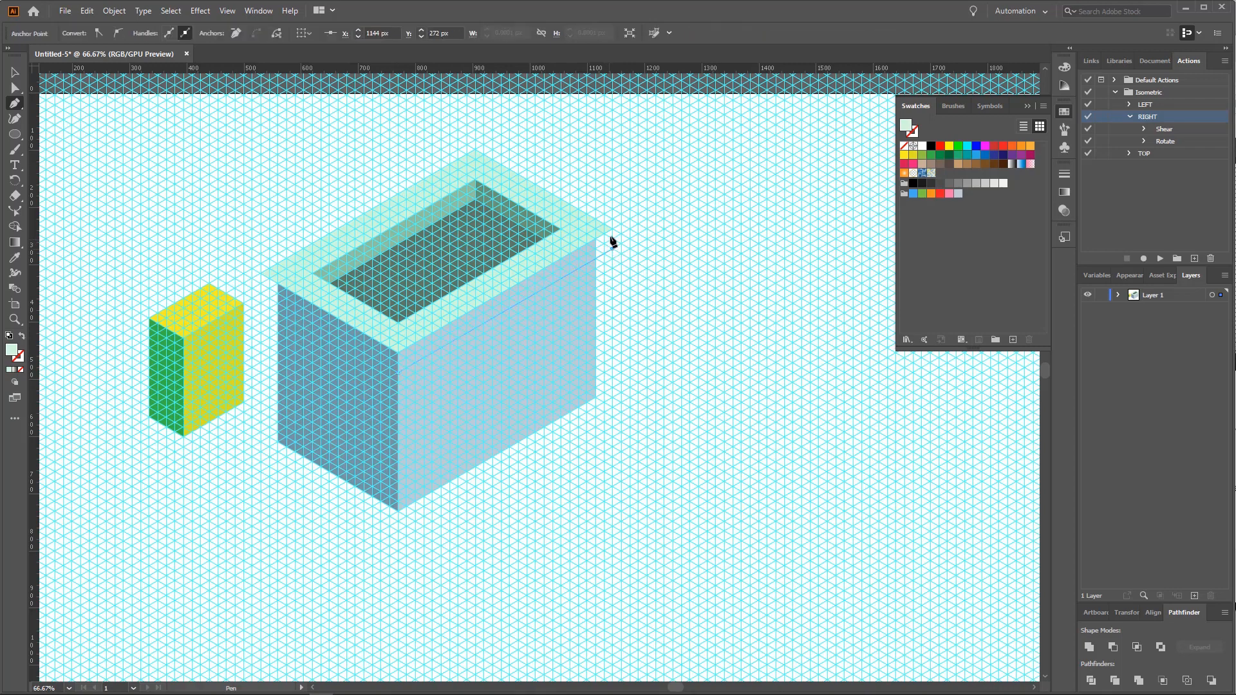
click(612, 231)
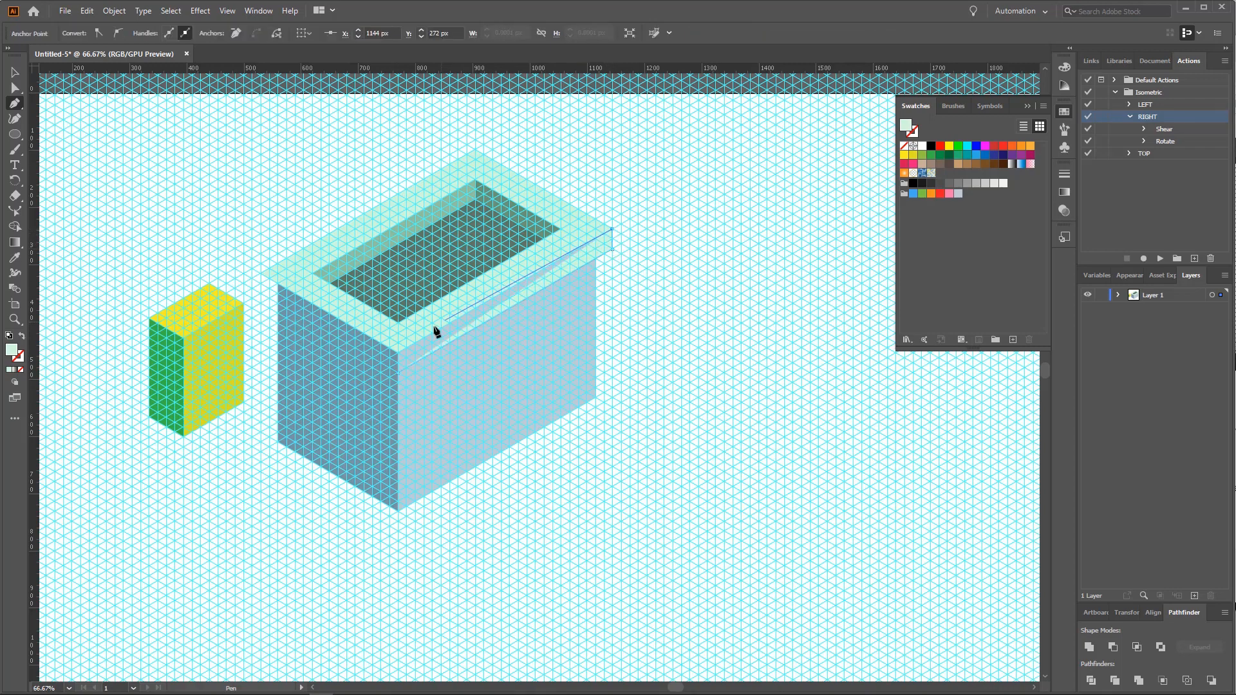
click(400, 354)
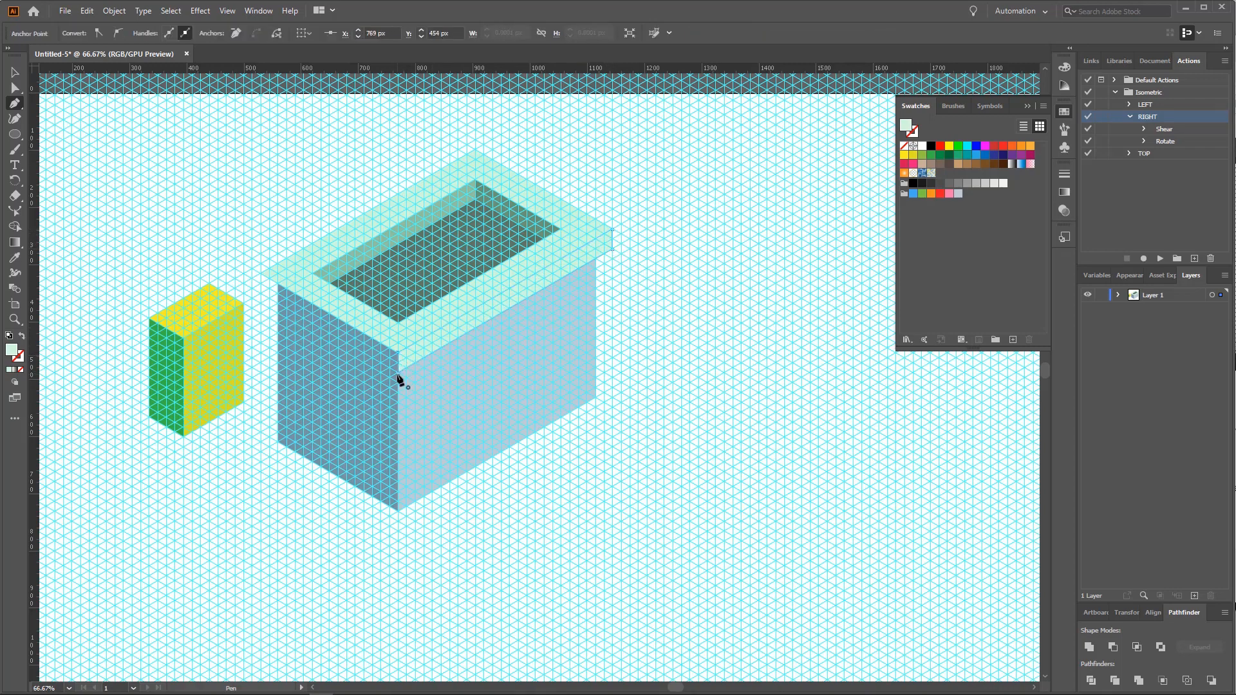
click(400, 376)
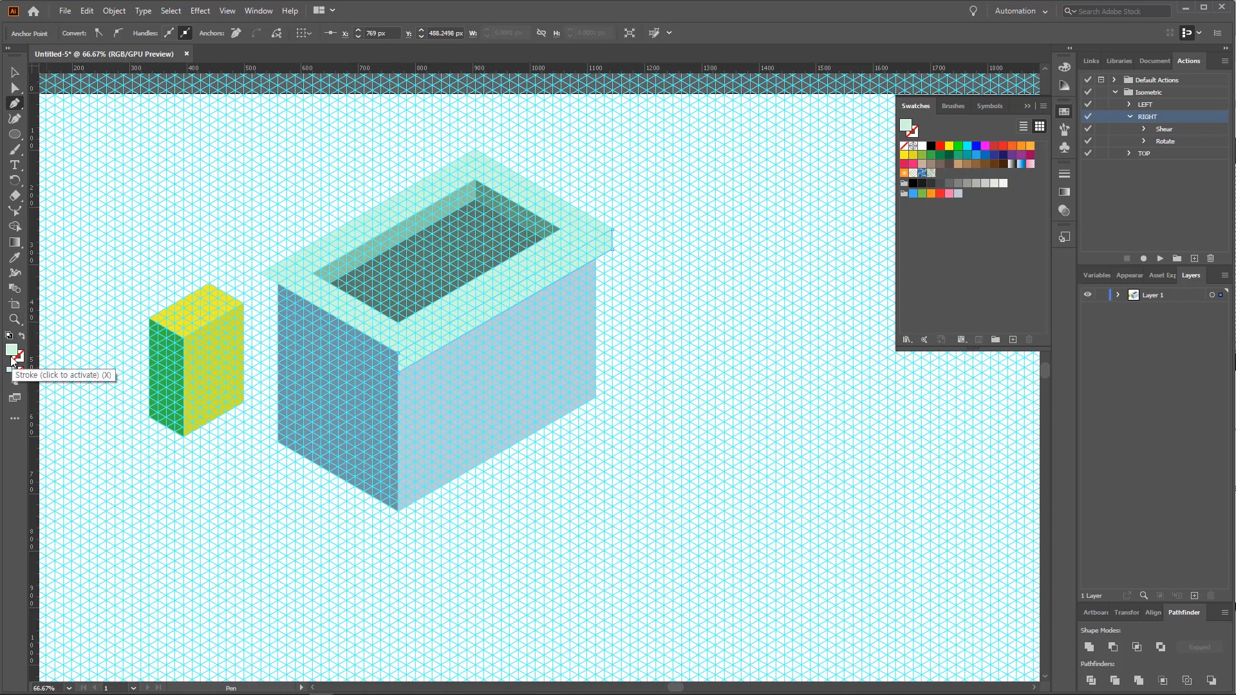
Step: Fill the rim's front-right edge face with very pale green #EBFCF0
double_click(10, 350)
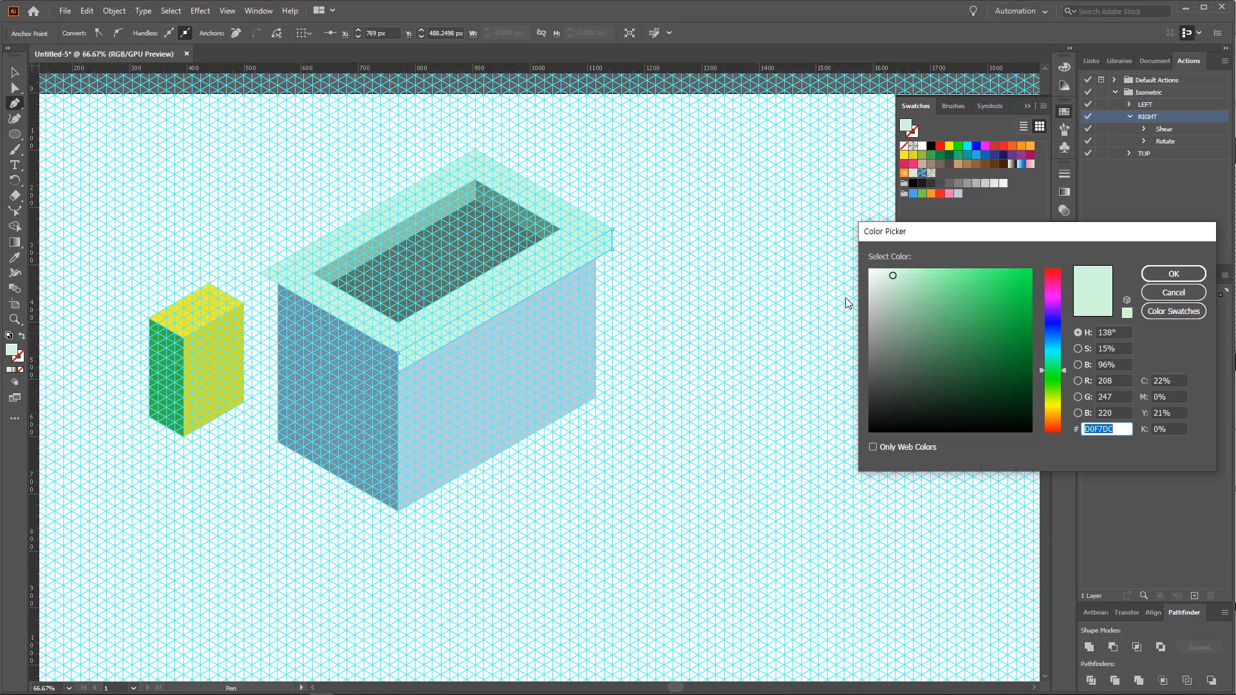
drag(877, 291, 880, 270)
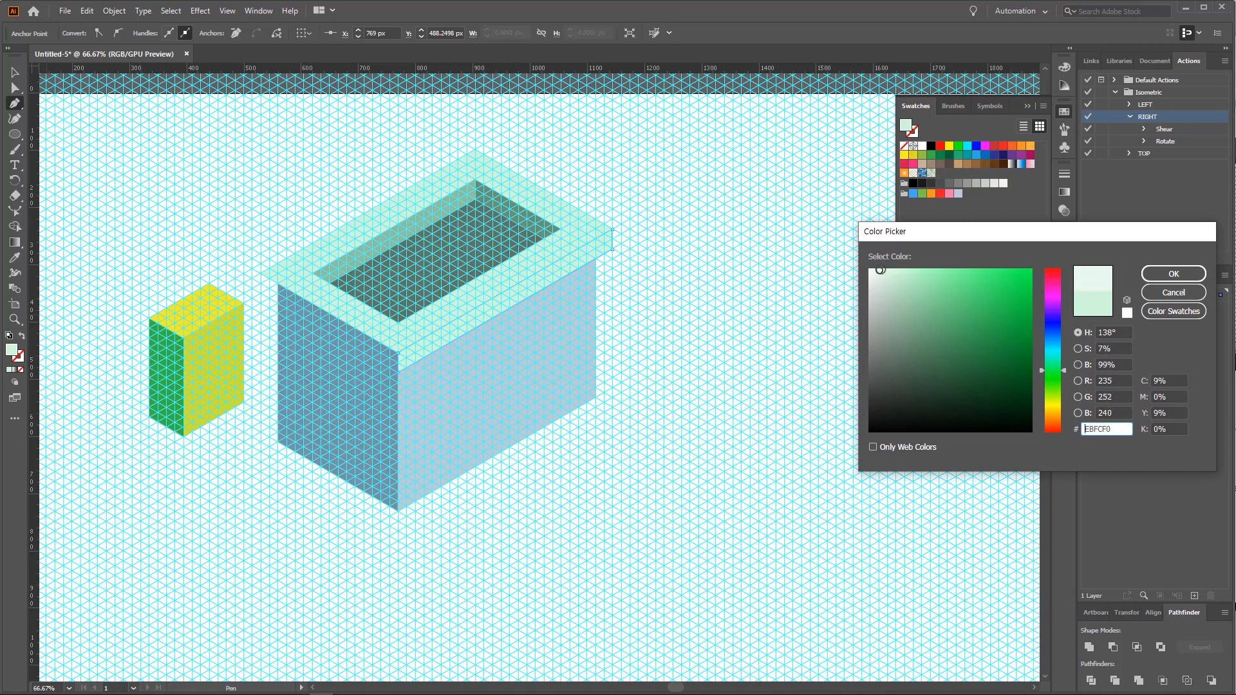
click(1173, 273)
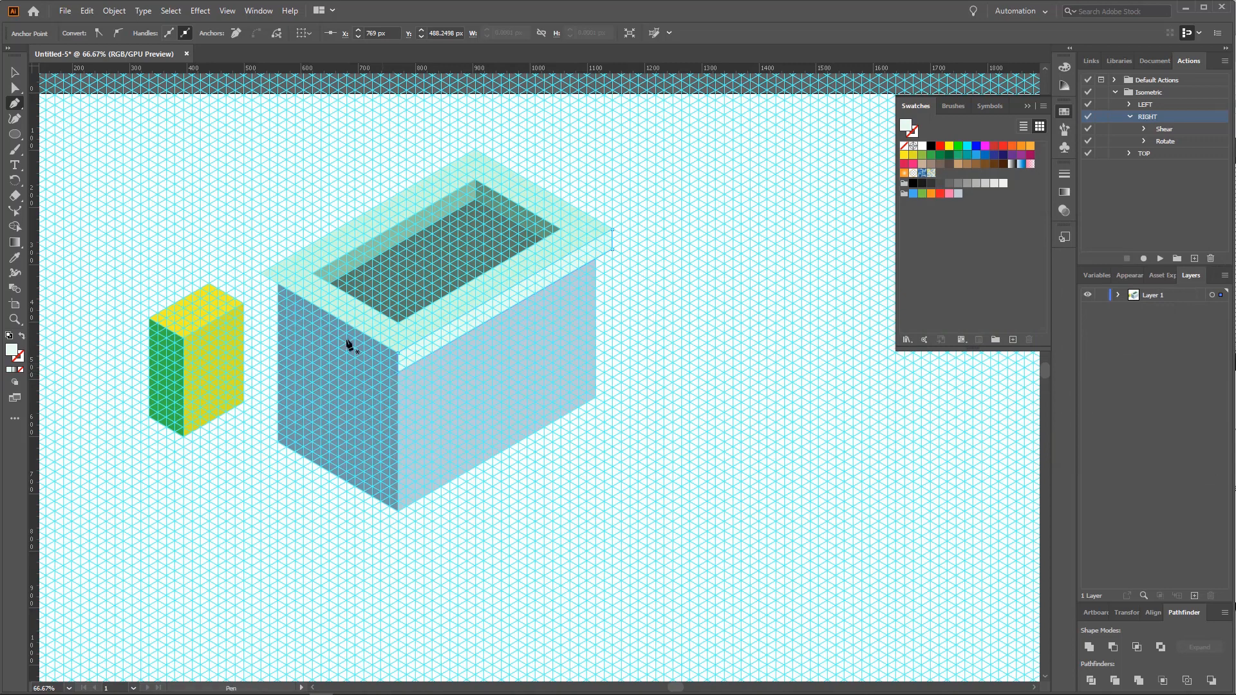
Step: Draw a matching closed strip along the rim's front-left edge with the Pen tool
click(261, 274)
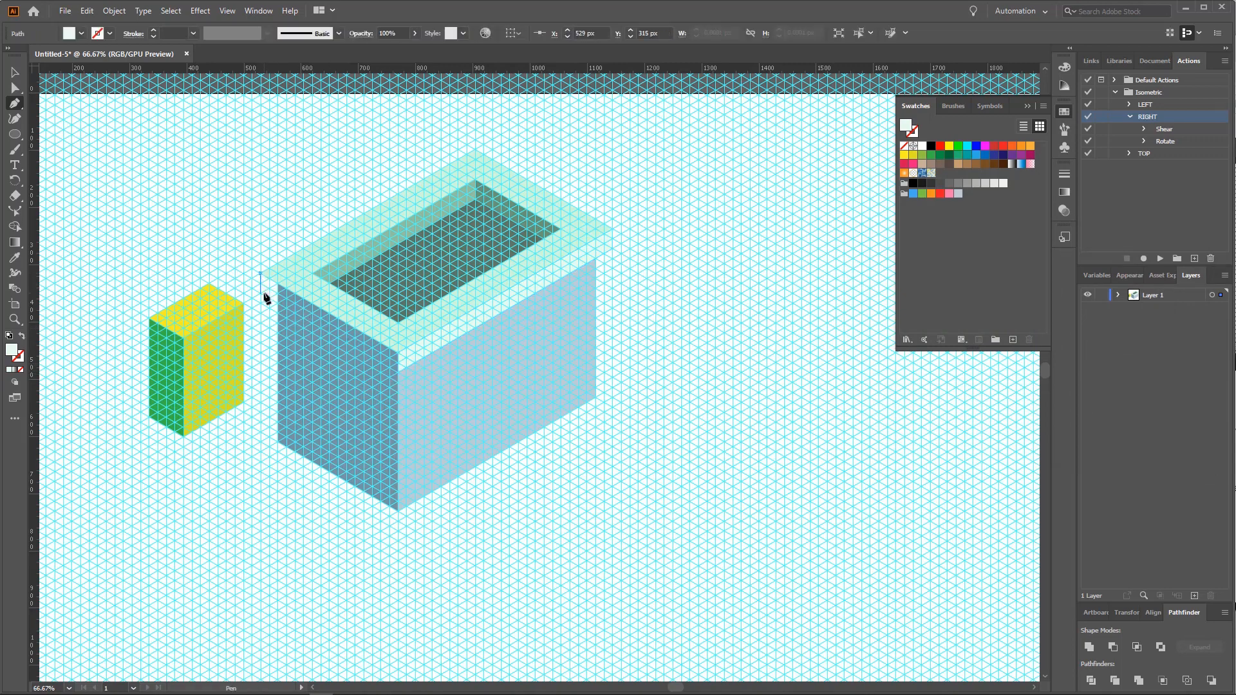
click(261, 293)
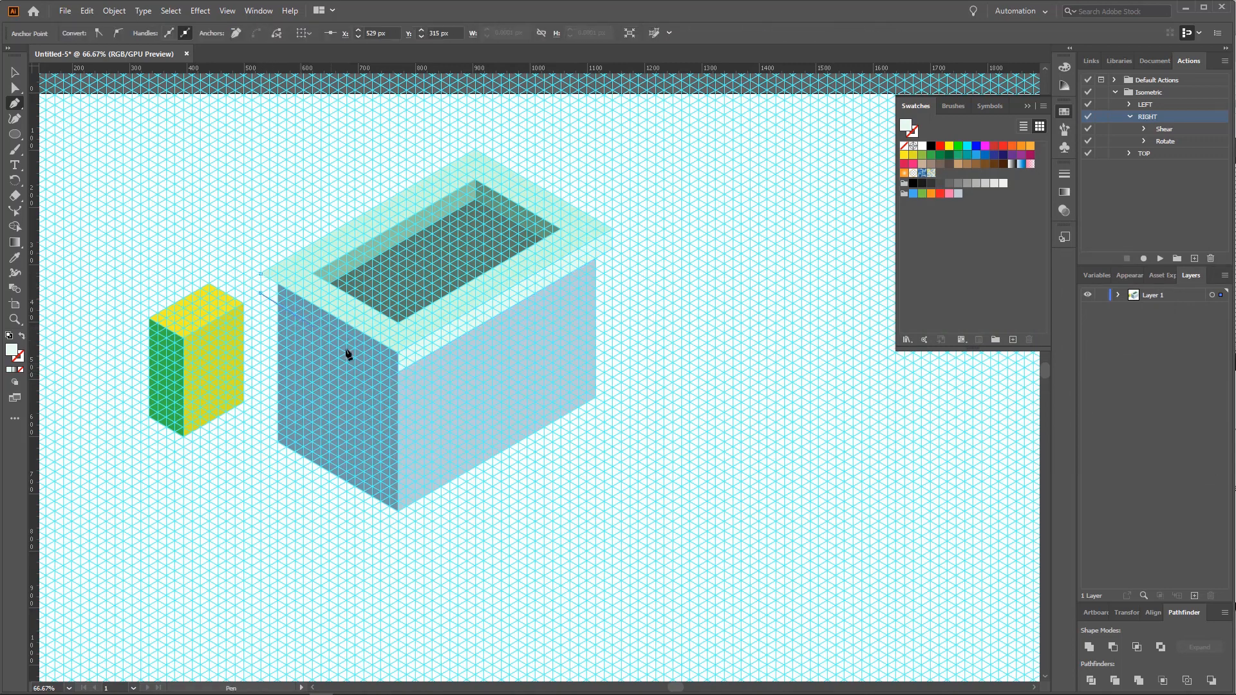
click(395, 362)
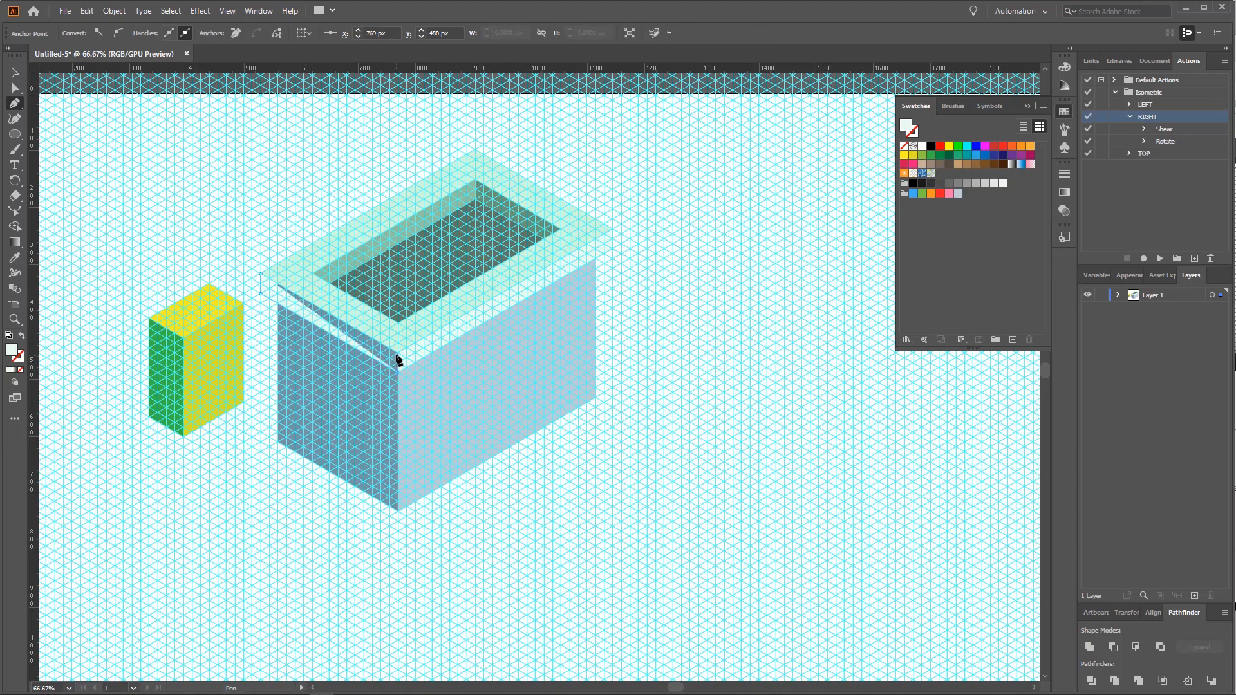
click(260, 274)
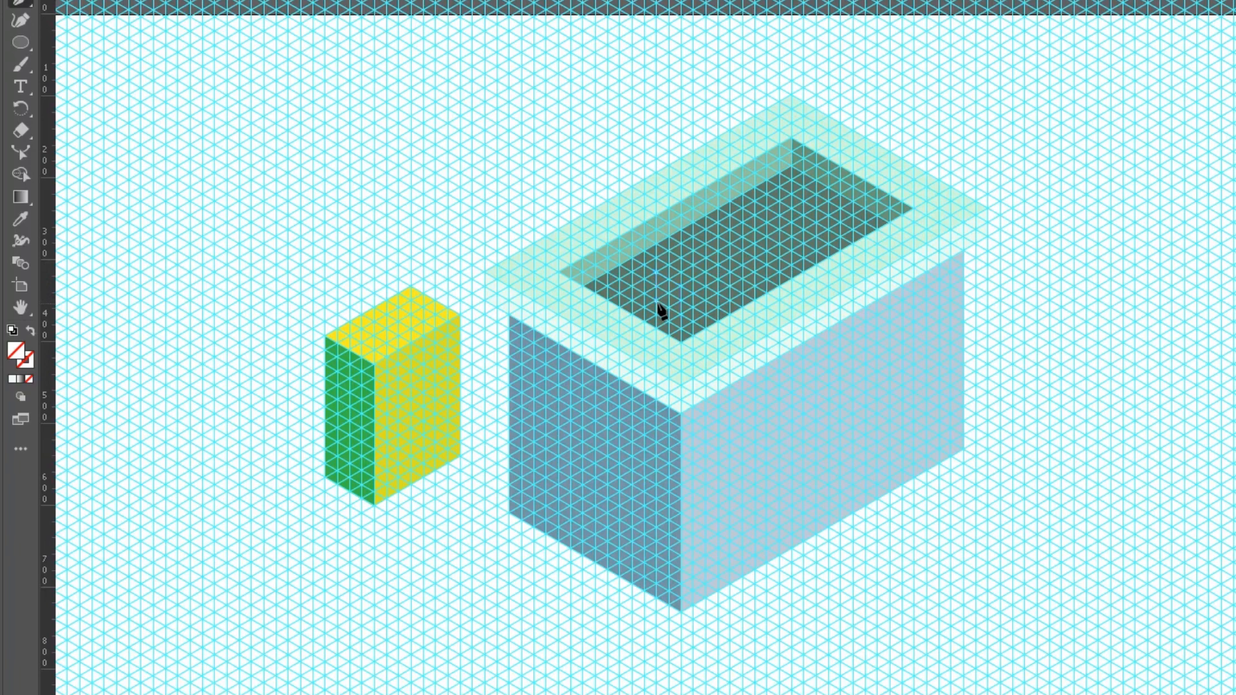
Step: Draw the left face of a small cube in the recess near its front corner and give it the rim edge's pale fill
click(656, 302)
click(680, 314)
click(19, 221)
click(595, 347)
Step: Draw the small cube's right face as a closed four-point shape beside its left face with the Pen tool
key(p)
click(705, 271)
click(682, 287)
click(681, 313)
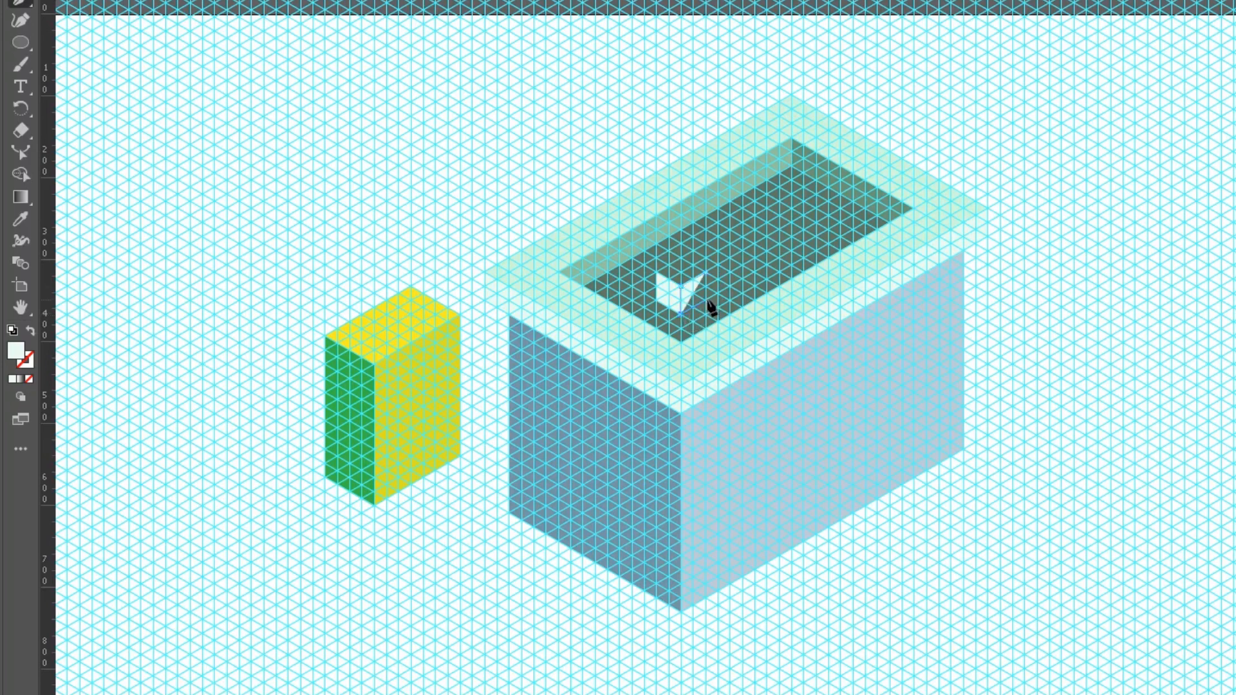
click(705, 300)
click(706, 274)
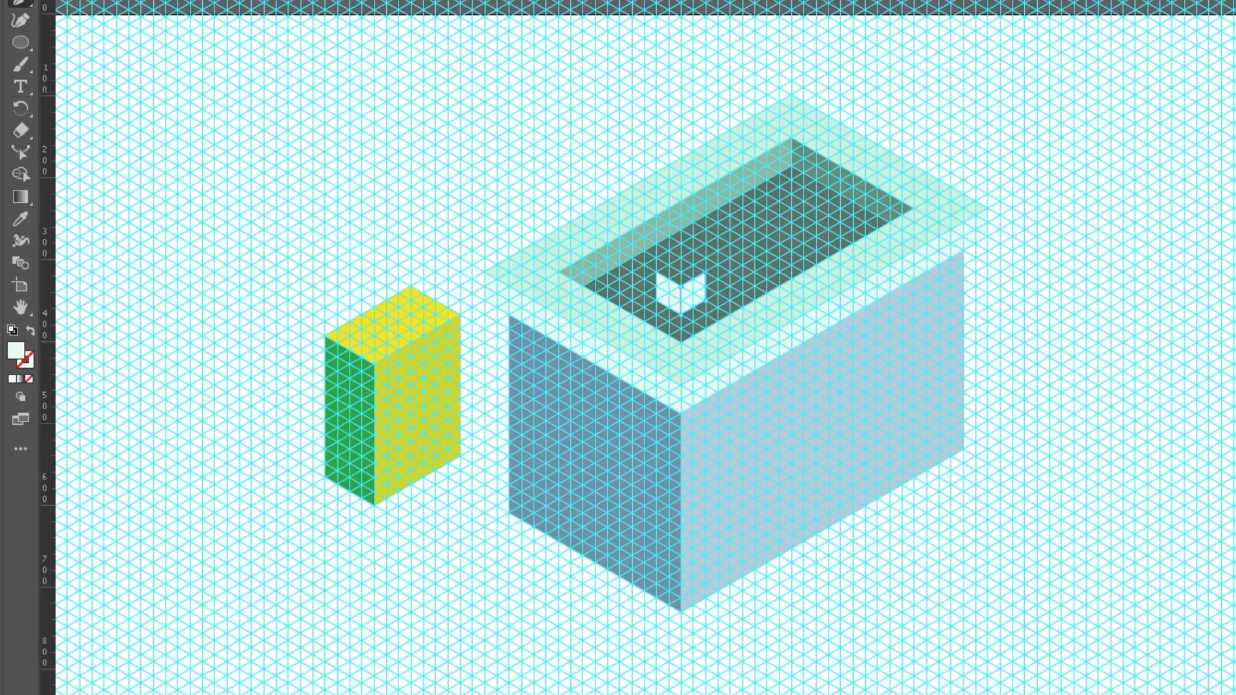
Step: Shade the small cube by sampling the rim's pale green for its right face and filling its left face with grey-green
key(v)
click(751, 318)
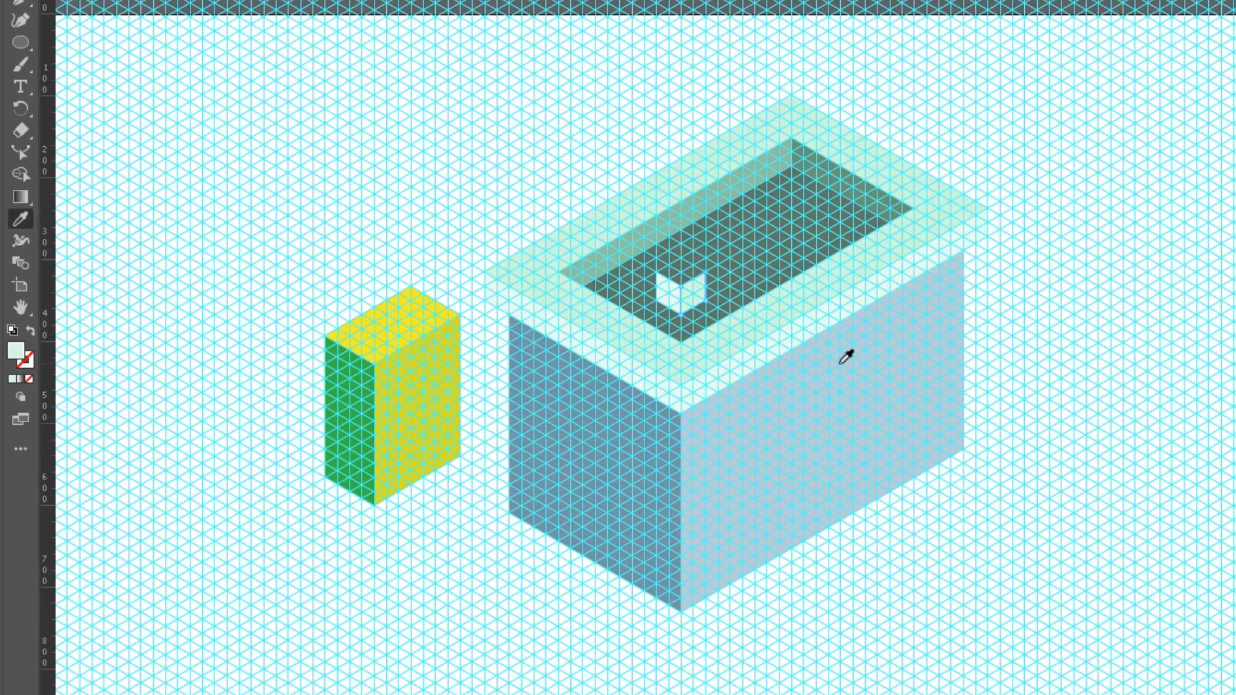
key(v)
click(670, 291)
click(666, 293)
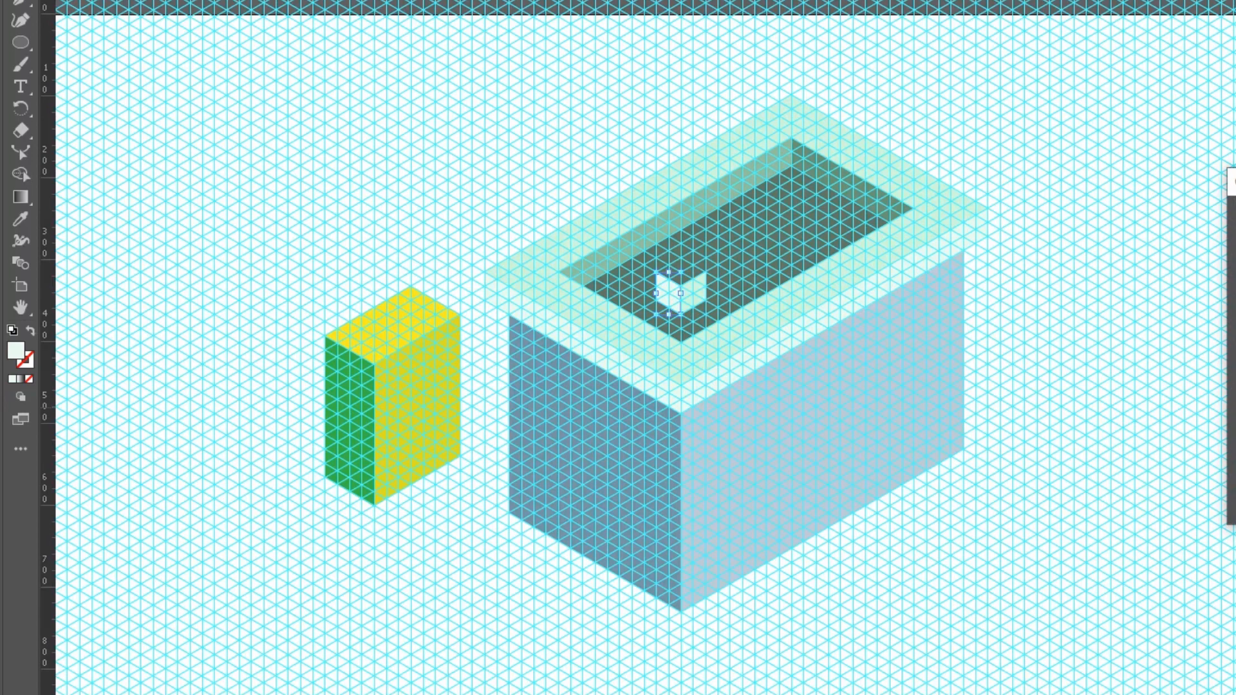
key(Return)
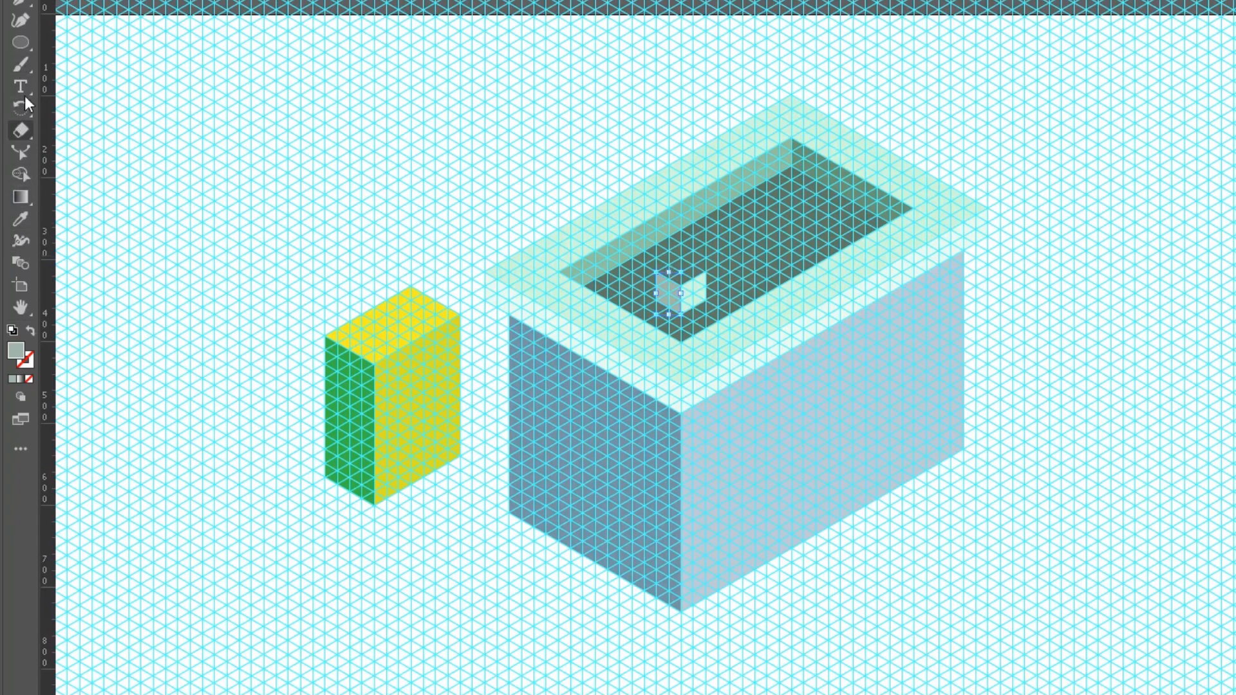
Step: Draw the small cube's top face and fill it with the very pale green sampled from the rim's edge face
click(22, 2)
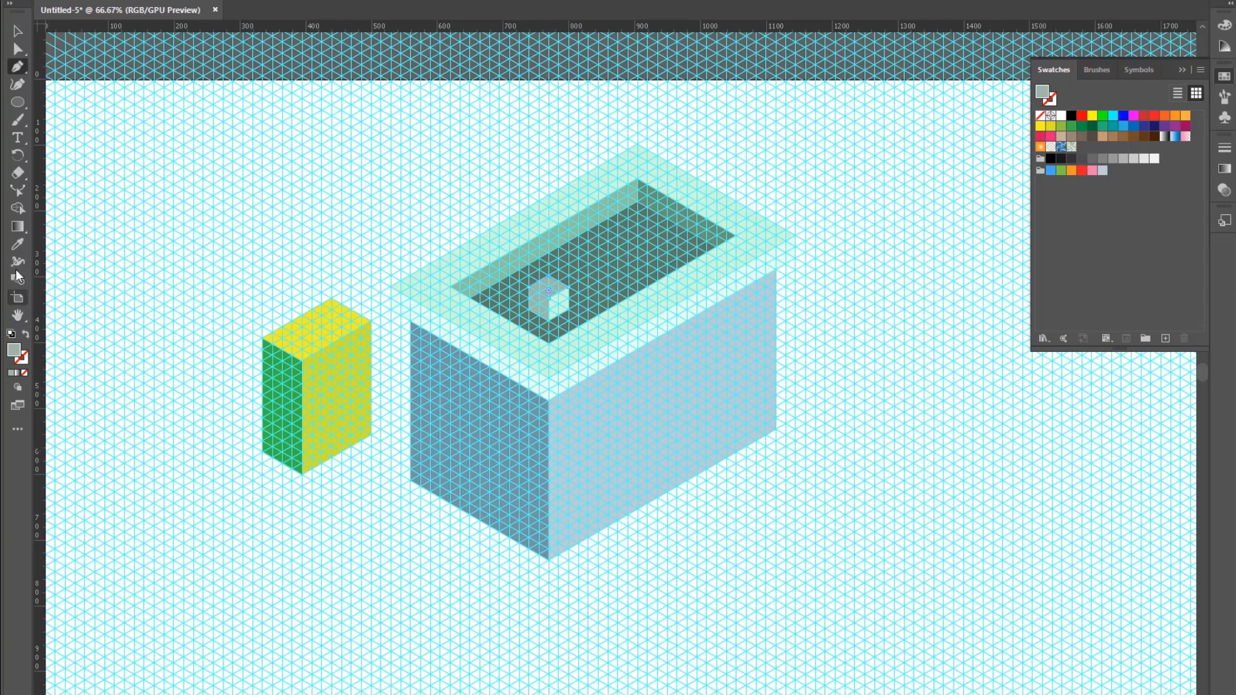
click(20, 243)
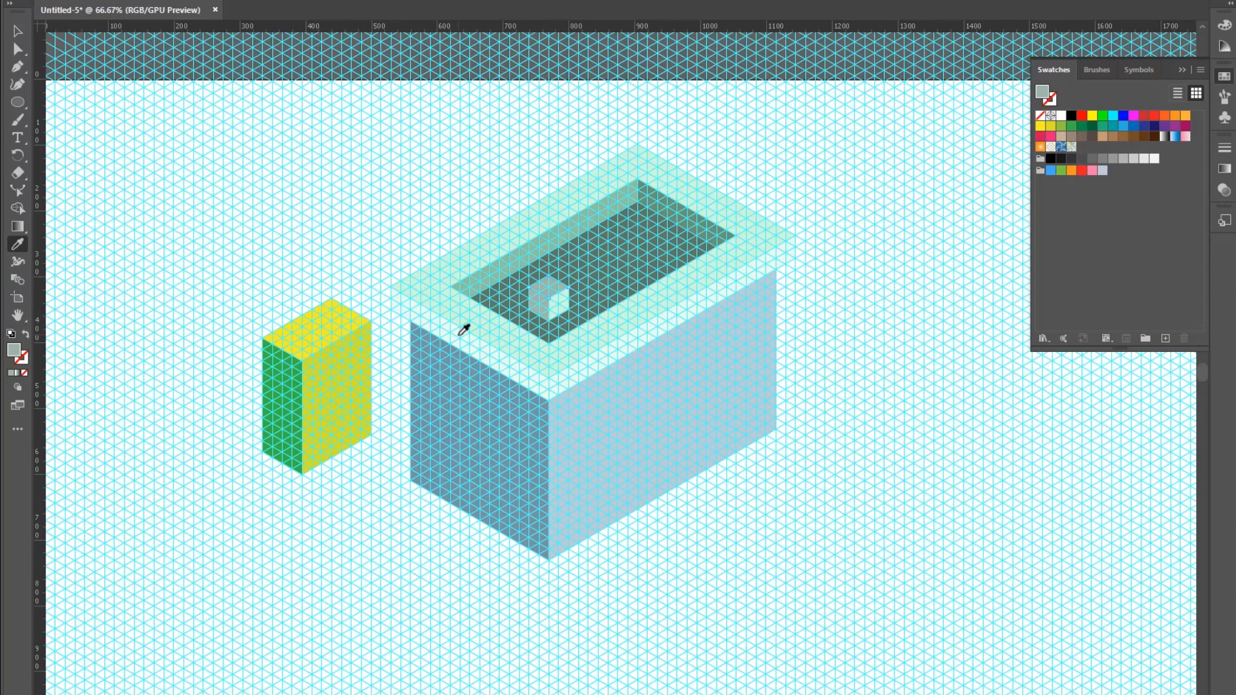
click(461, 325)
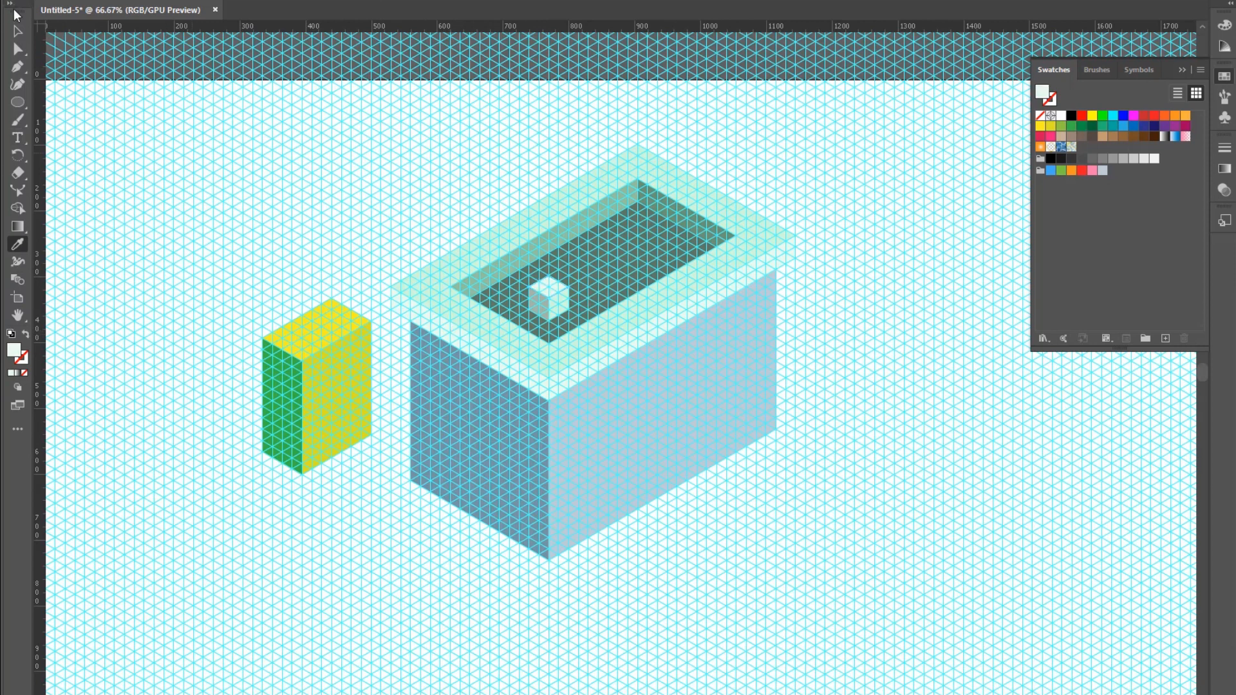
Step: Draw a closed L-shaped band on the recess floor along its front-right and back-right edges, passing around the small cube's base
click(15, 30)
key(p)
click(676, 246)
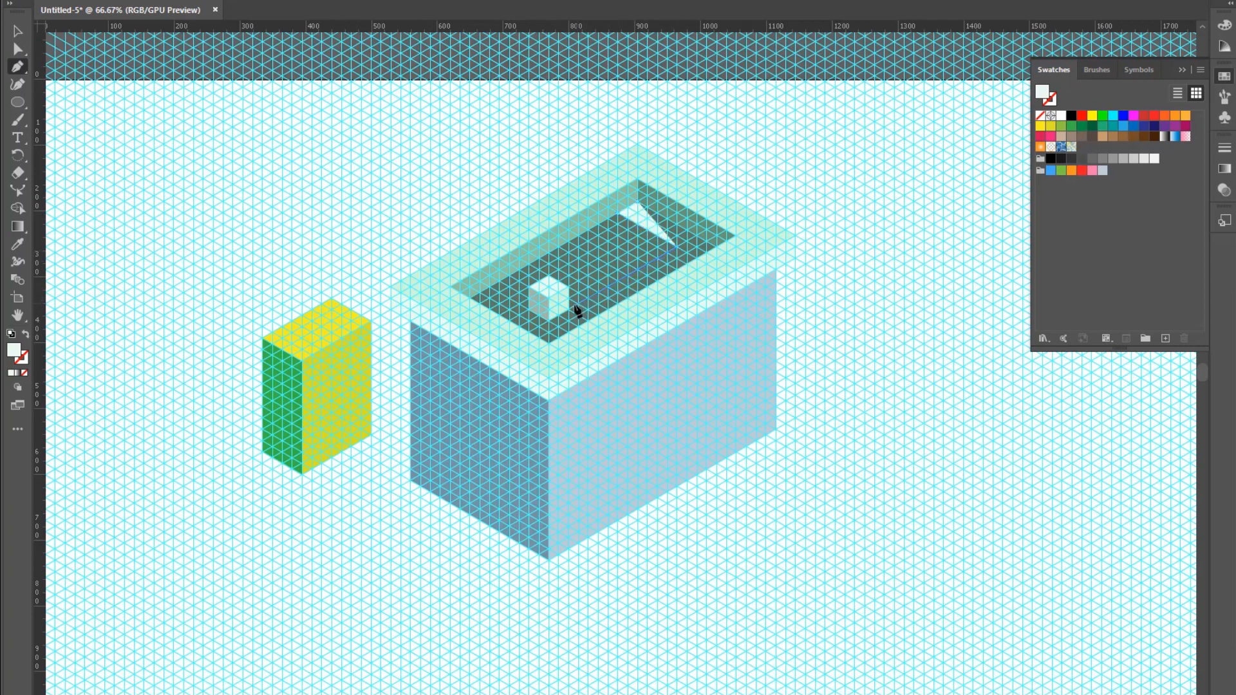
click(550, 321)
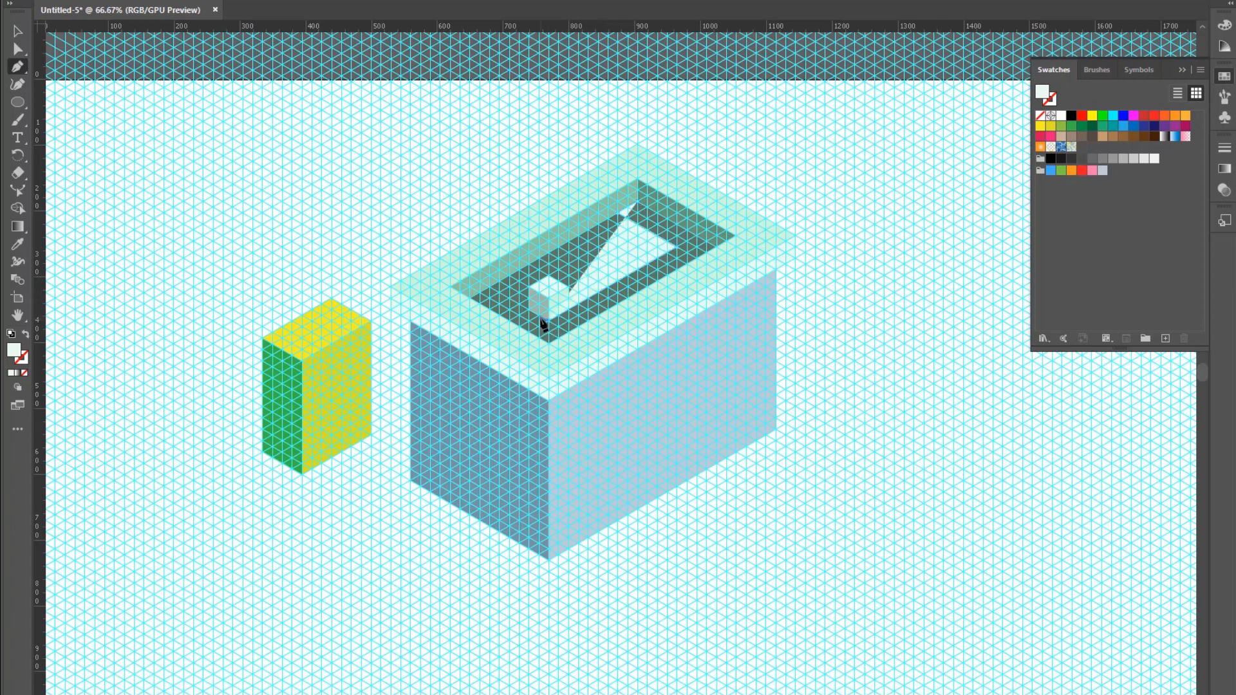
click(529, 315)
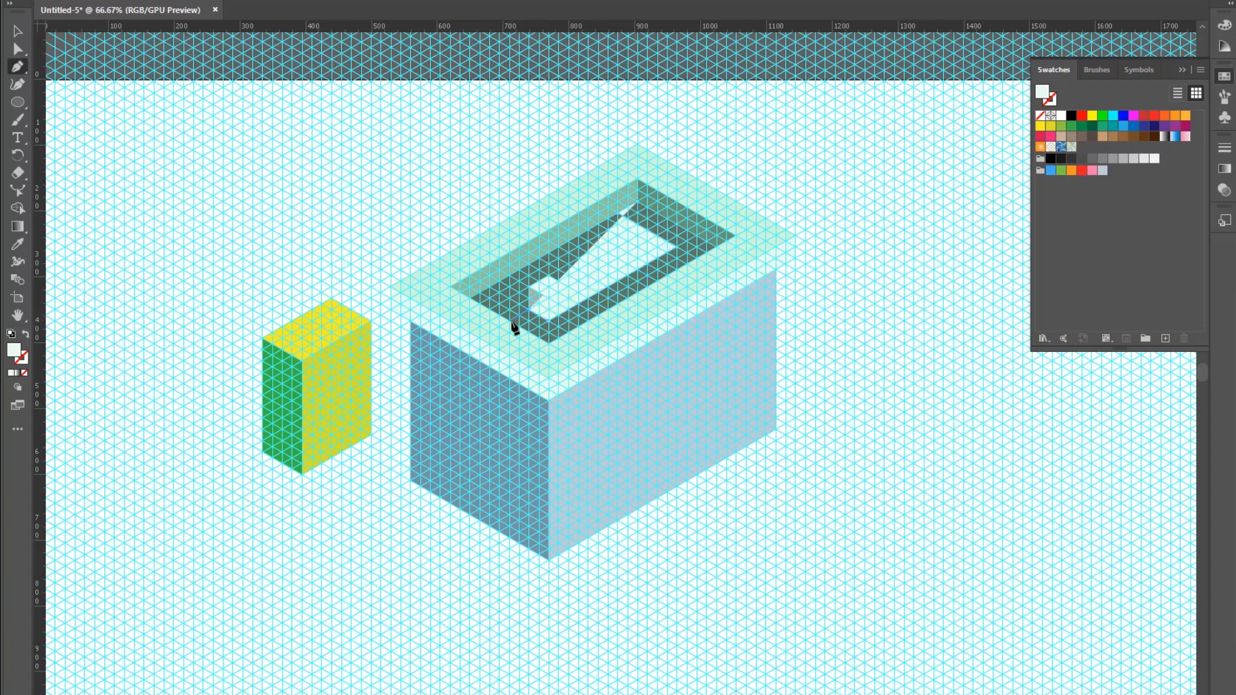
click(512, 324)
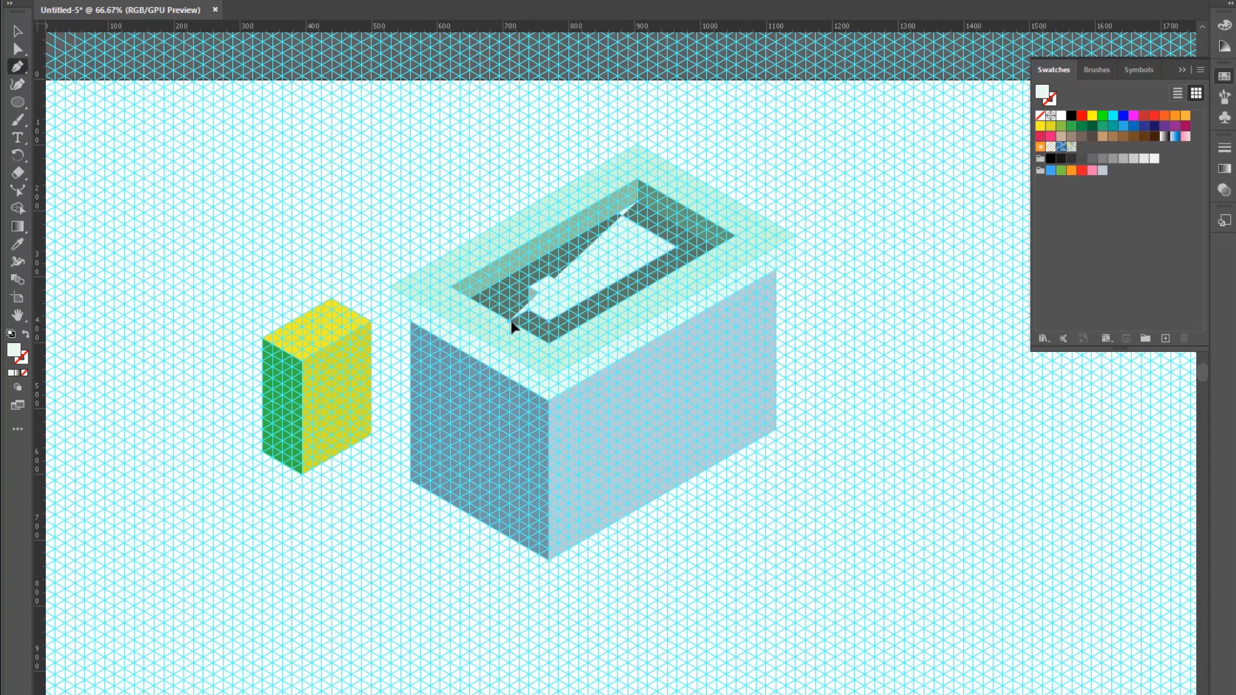
click(549, 344)
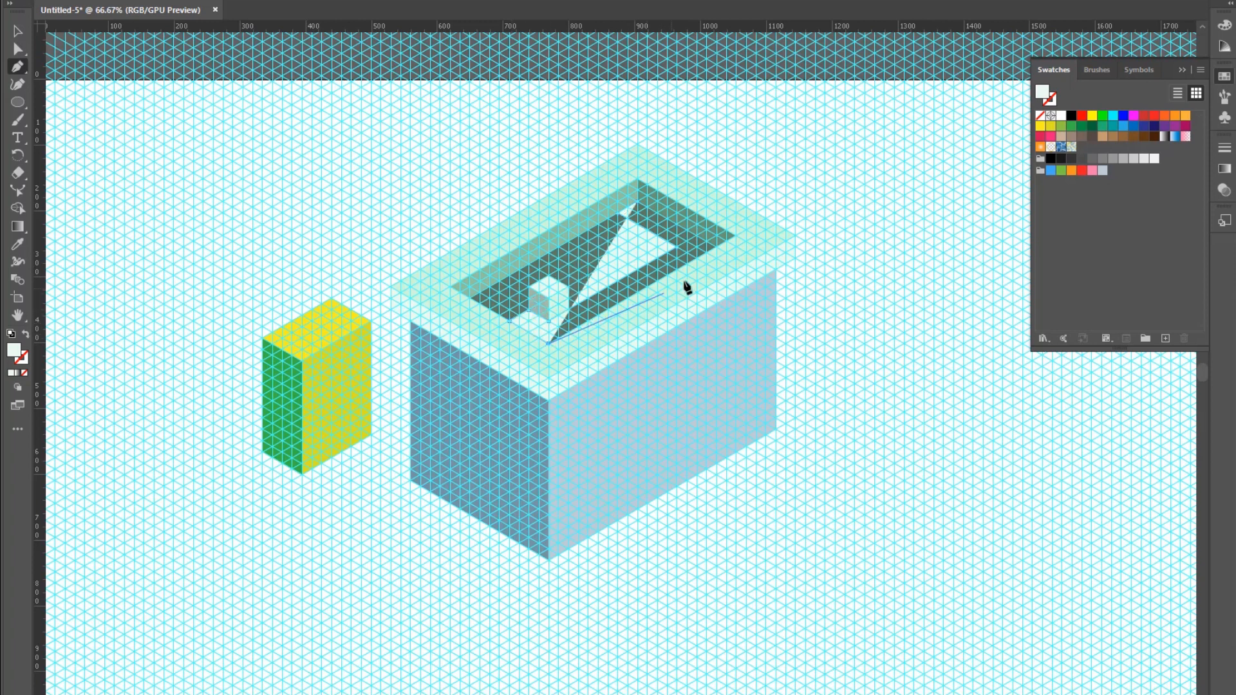
click(717, 249)
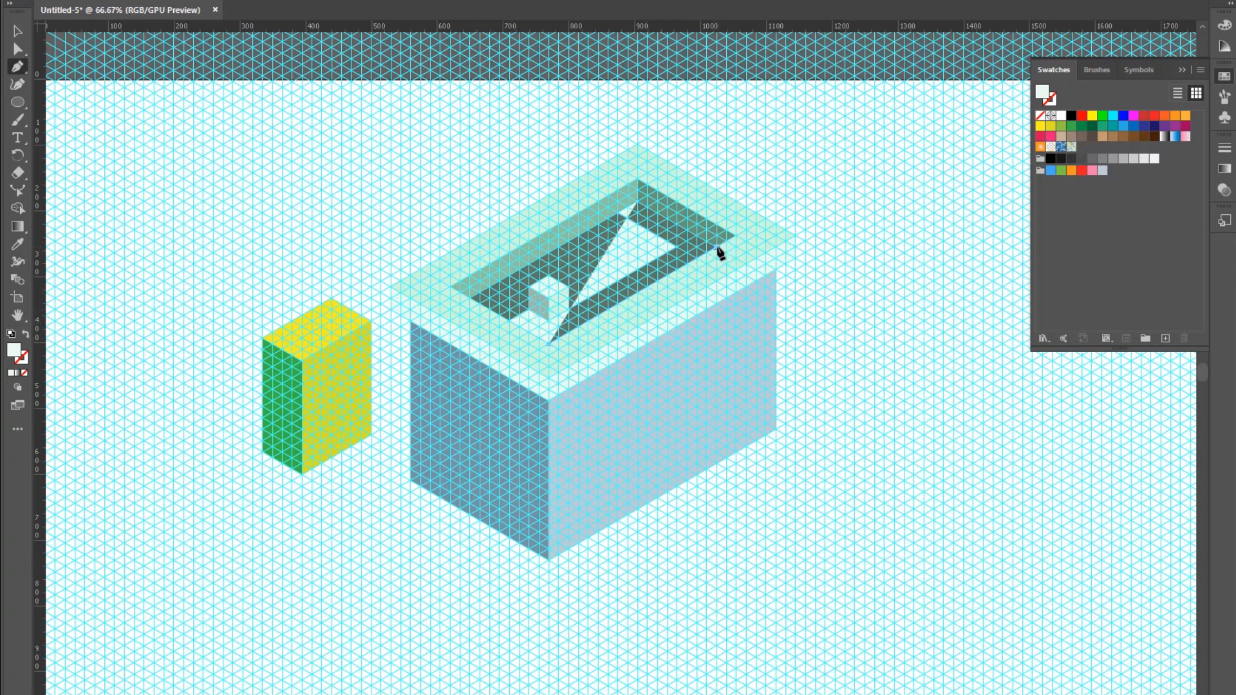
click(638, 201)
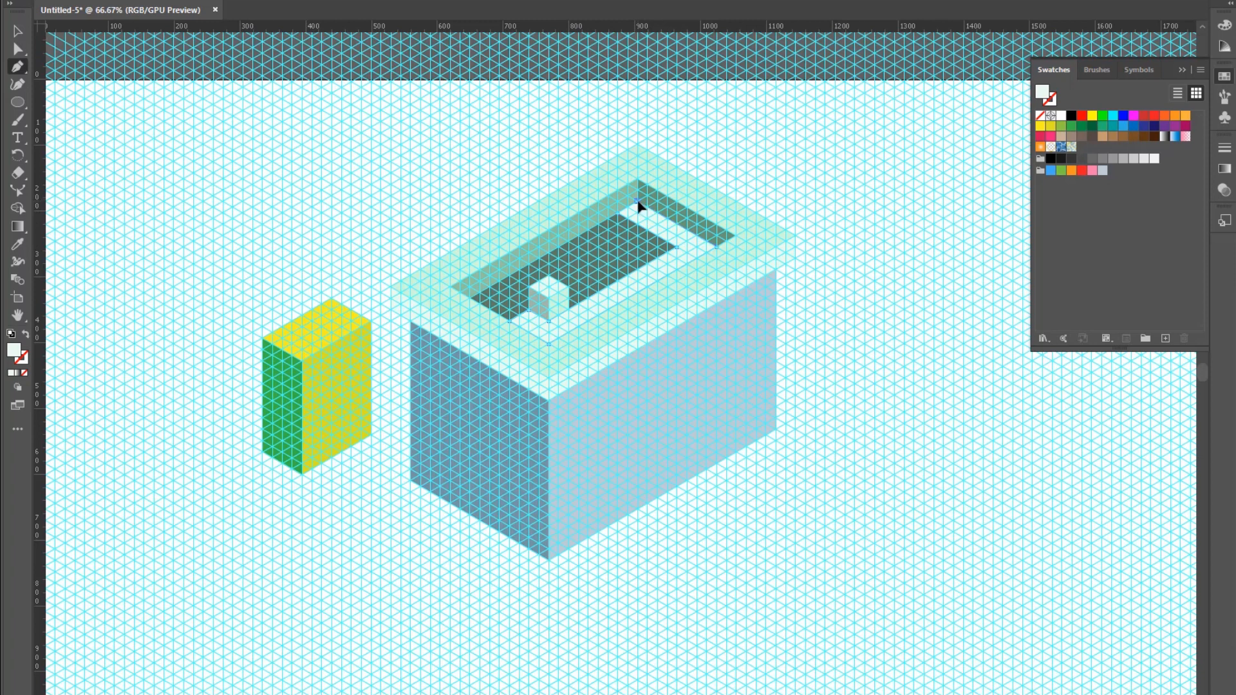
Step: Fill the L-shaped band in the recess with a very dark grey-green
double_click(18, 349)
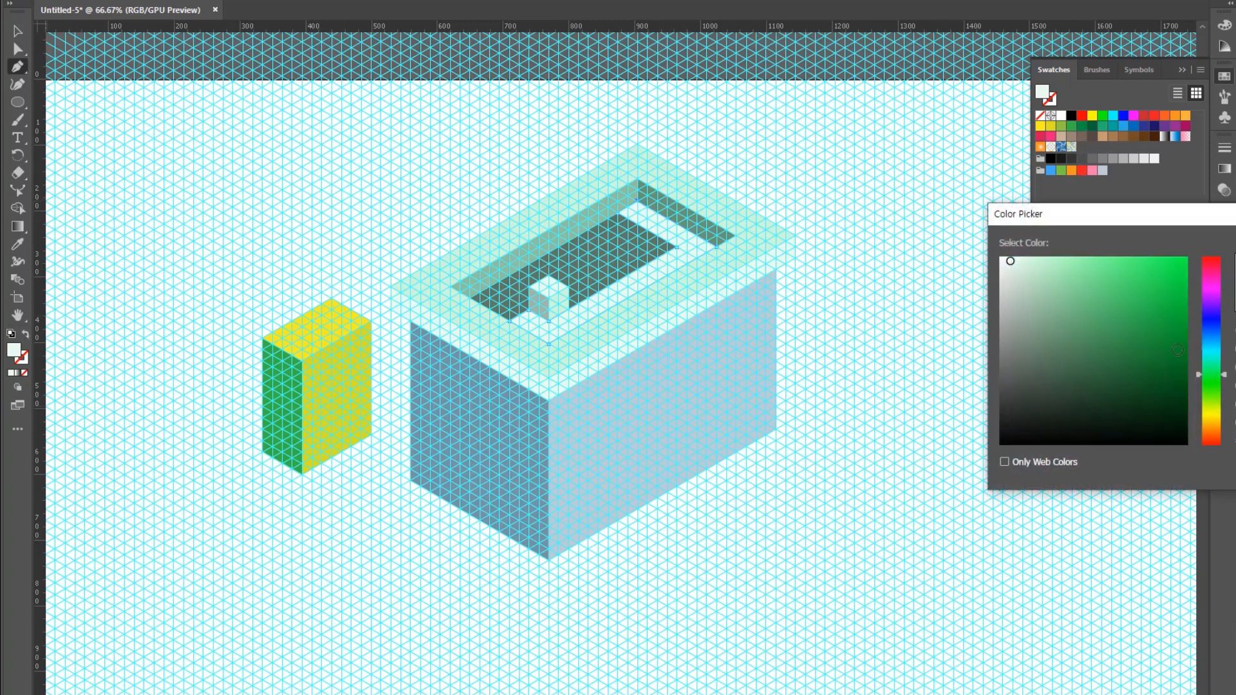
click(1036, 367)
drag(1036, 367, 1037, 380)
key(Return)
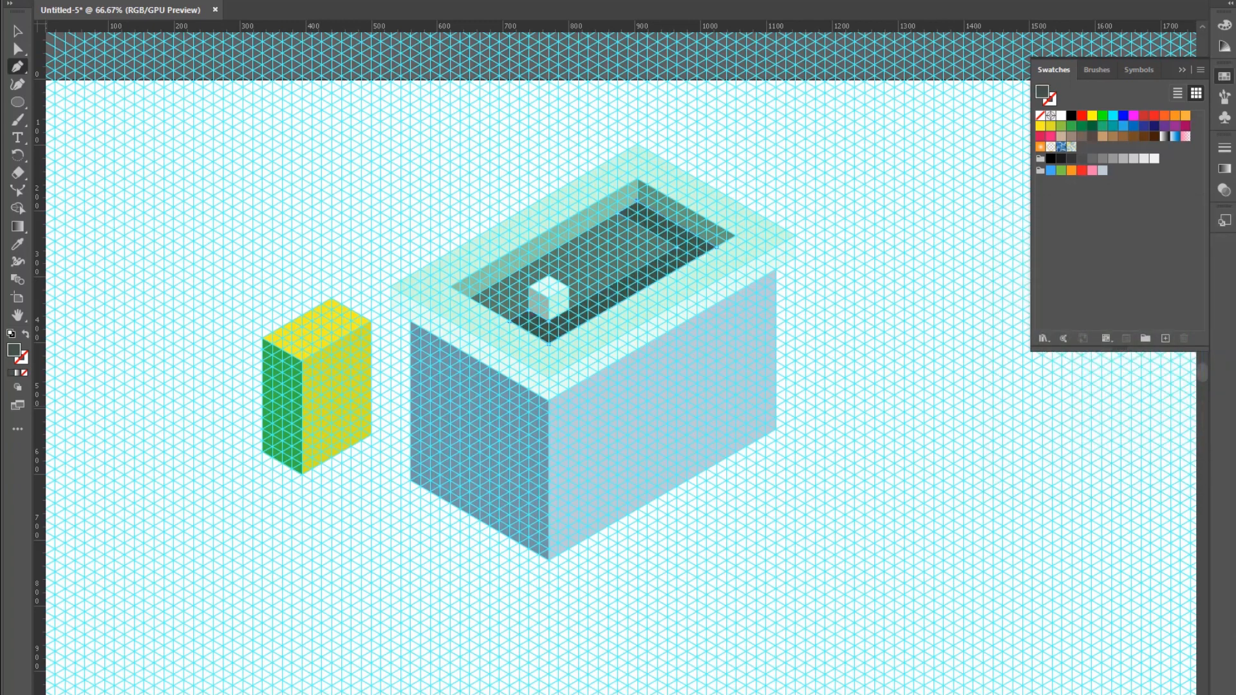
Step: Lengthen both sides of the blue box by moving their bottom corners down together, by about the rim's thickness
key(a)
drag(393, 462, 790, 628)
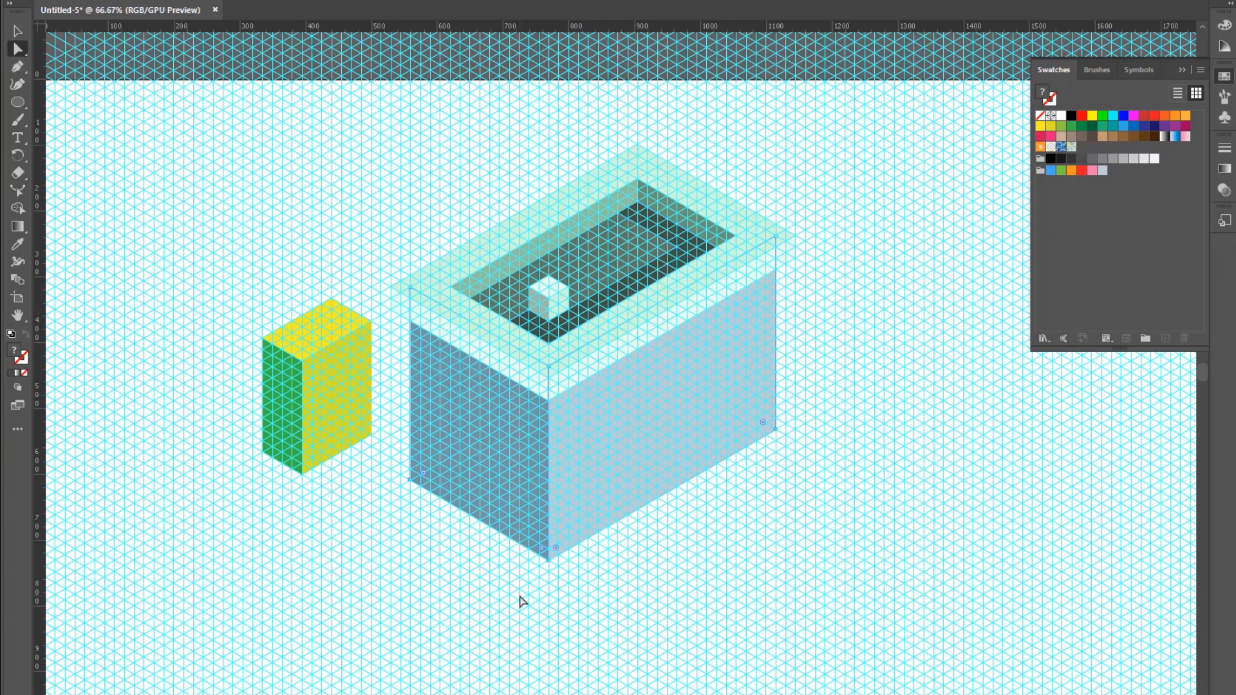
drag(548, 561, 550, 598)
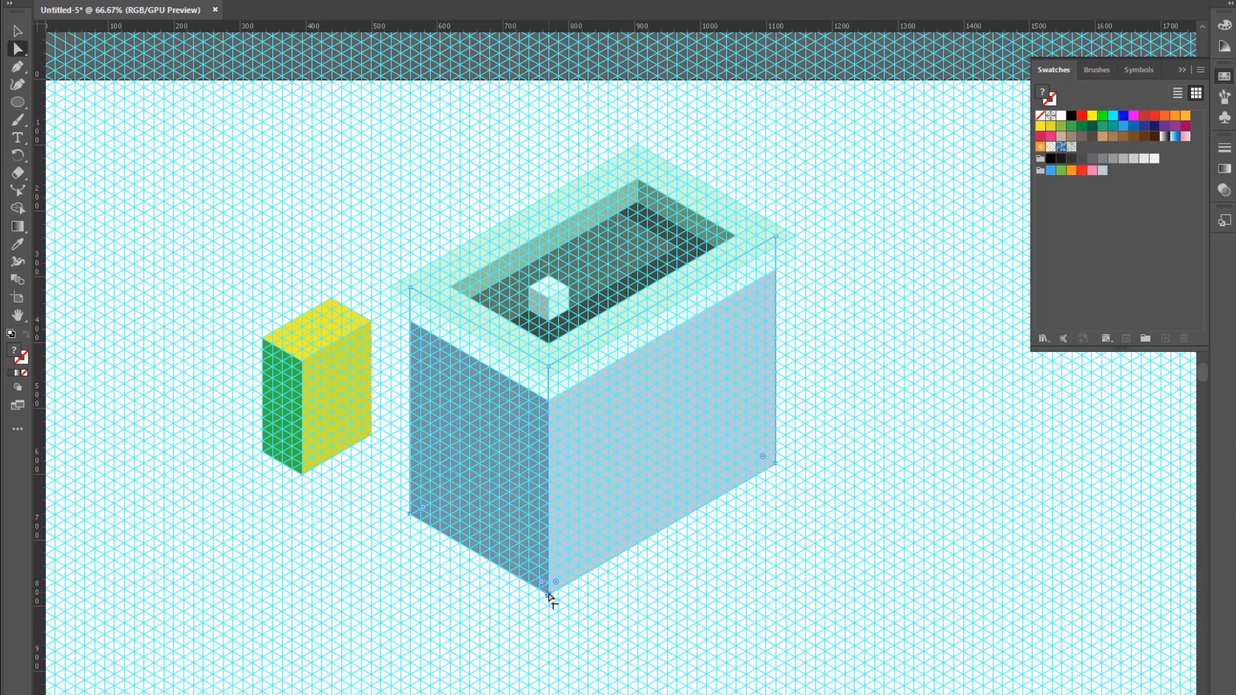
key(ctrl+z)
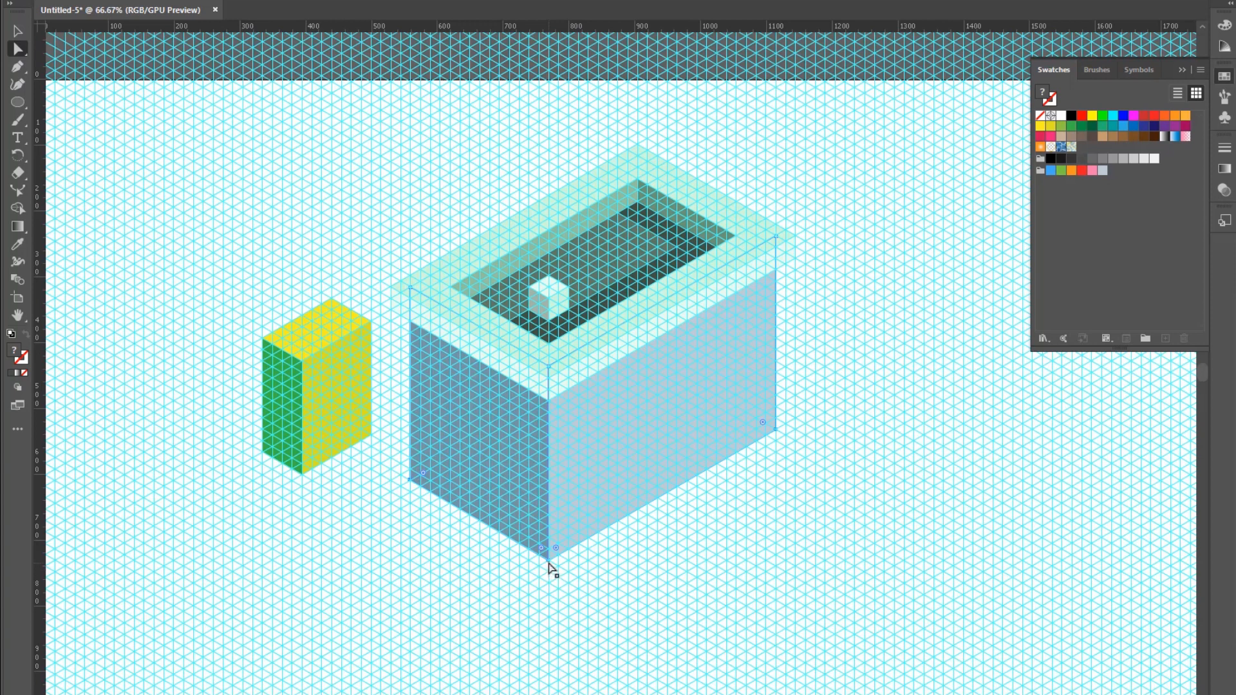
drag(550, 564, 551, 584)
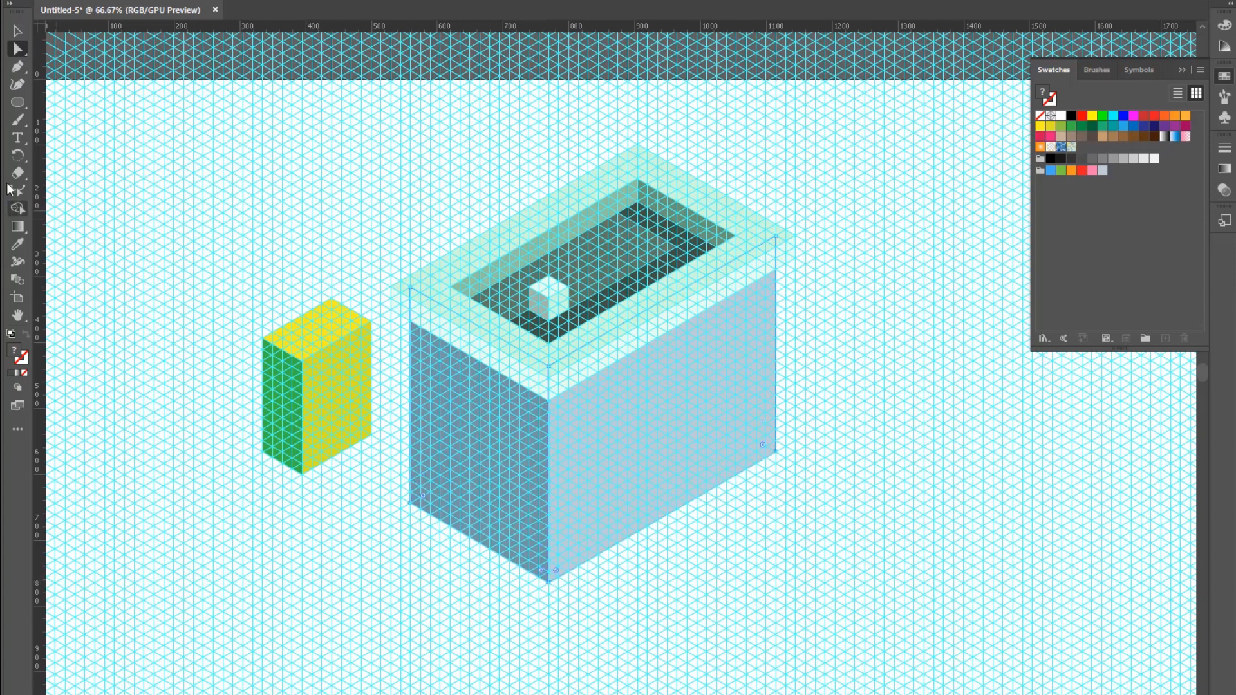
click(18, 66)
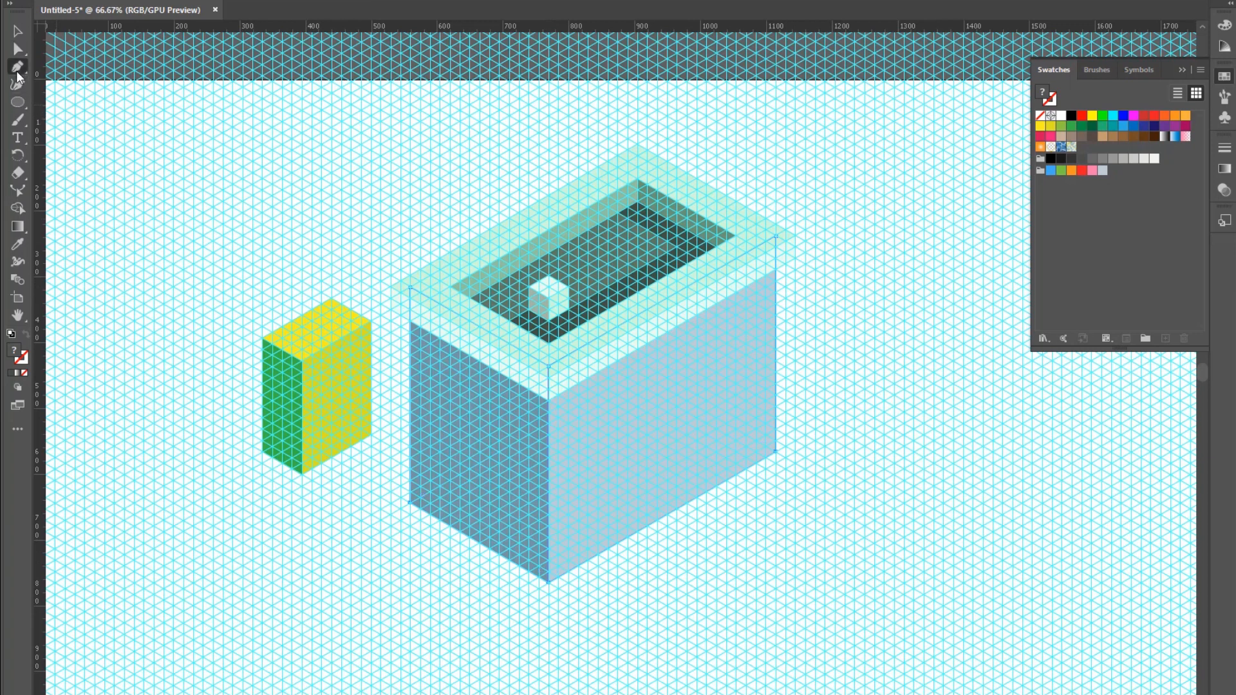
Step: Draw a tall closed door panel on the blue box's left side, rising from the bottom edge near the front corner to just below the rim
click(528, 572)
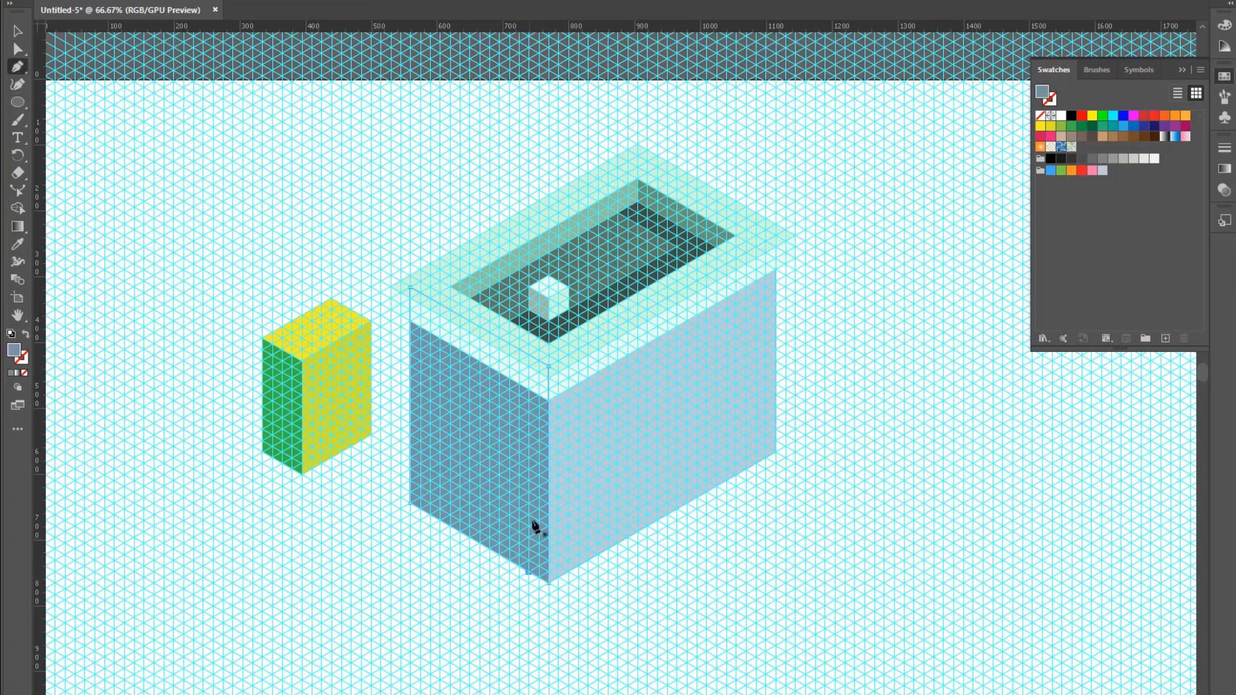
click(528, 423)
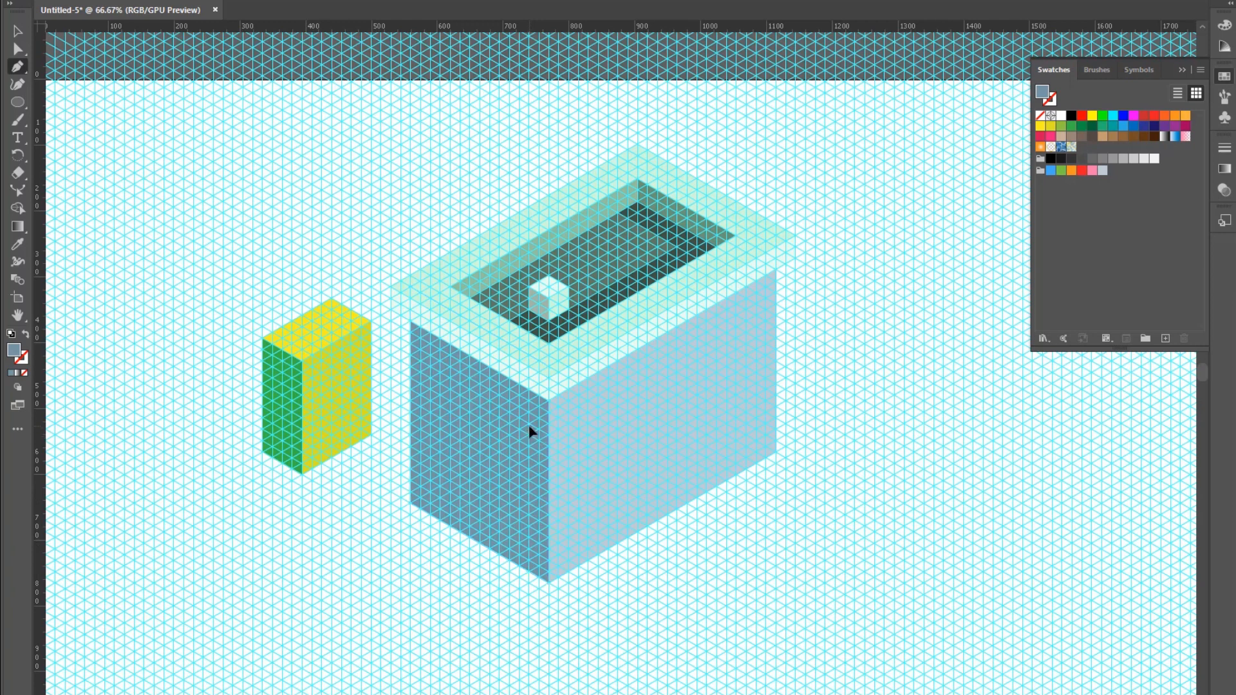
click(479, 397)
click(479, 544)
click(528, 572)
click(529, 426)
Step: Fill the door panel with a very pale light blue
double_click(14, 350)
mouse_move(1059, 348)
mouse_down()
mouse_move(1035, 322)
mouse_move(1033, 259)
mouse_up()
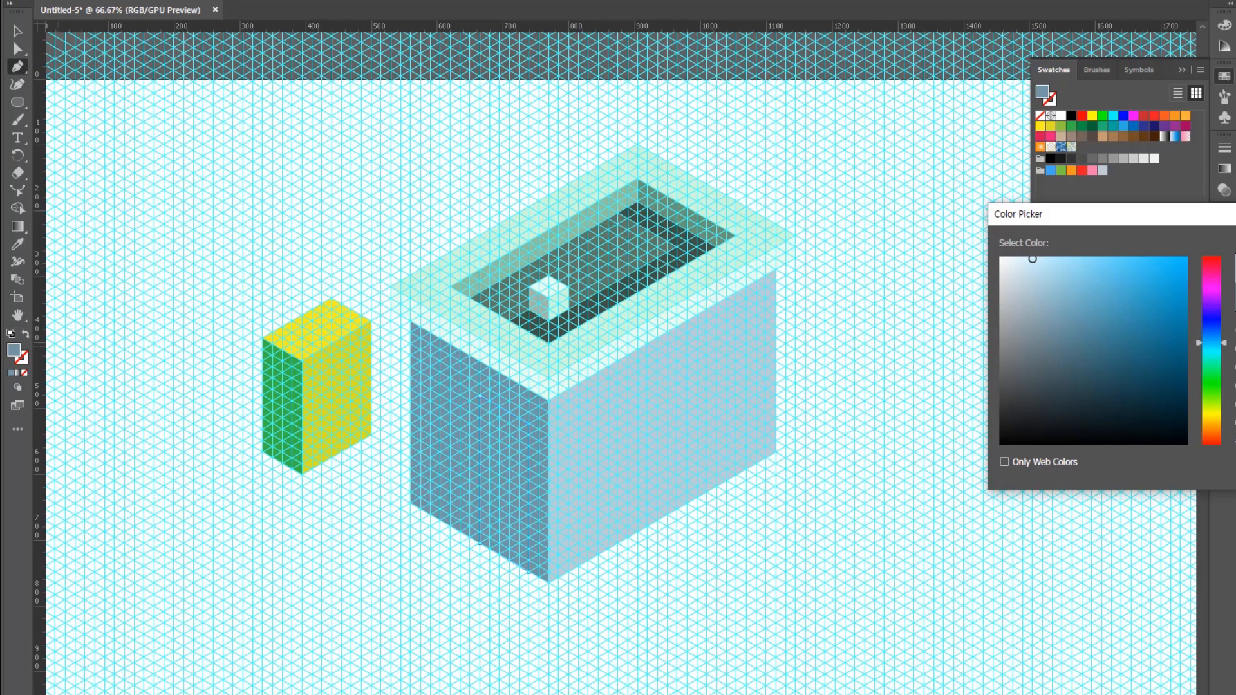
key(Return)
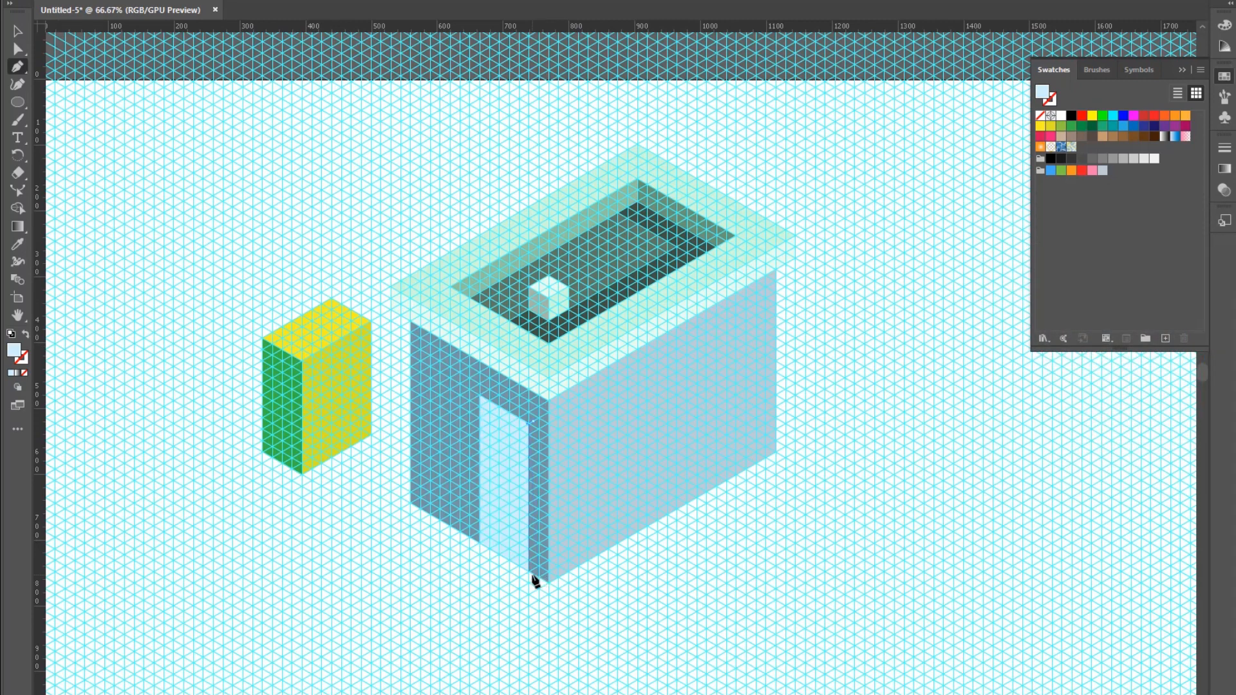
Step: Draw a narrow closed vertical strip along the door's edge nearest the box's front corner, from the door's base to its top
click(527, 573)
key(ctrl+z)
click(527, 572)
key(ctrl+z)
click(528, 572)
click(529, 572)
click(534, 570)
click(532, 422)
Step: Fill the narrow strip beside the door with a medium greyish blue
double_click(13, 350)
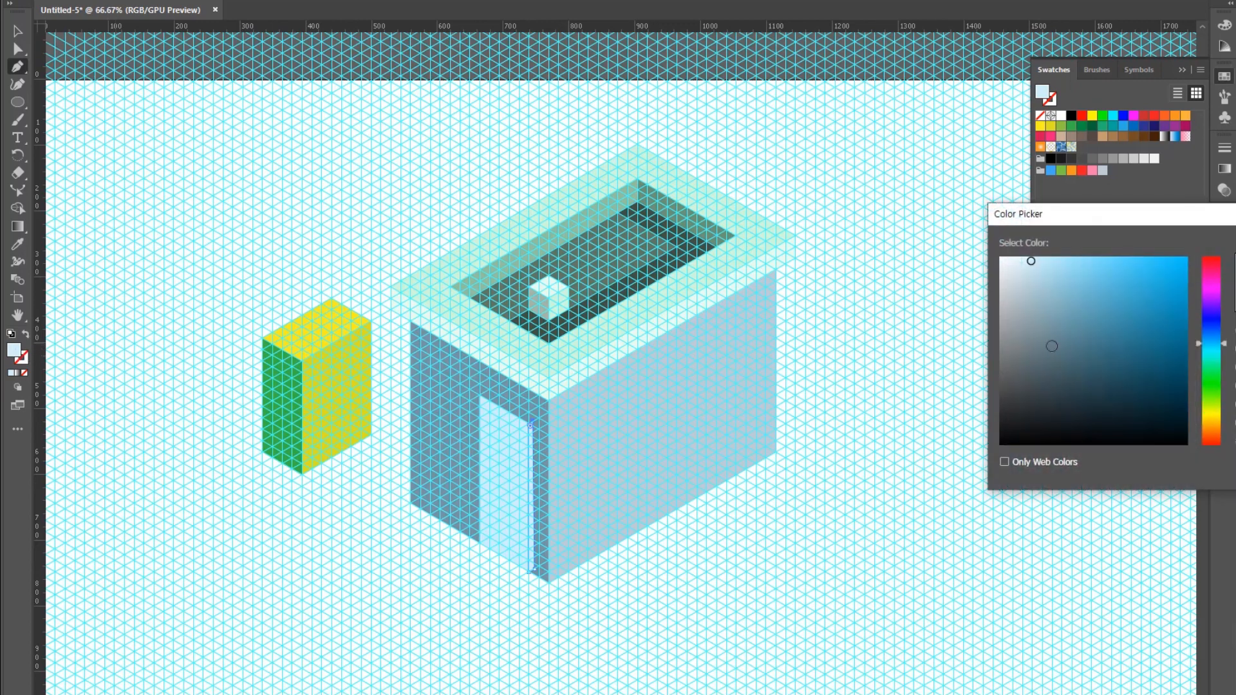
click(1032, 302)
key(Return)
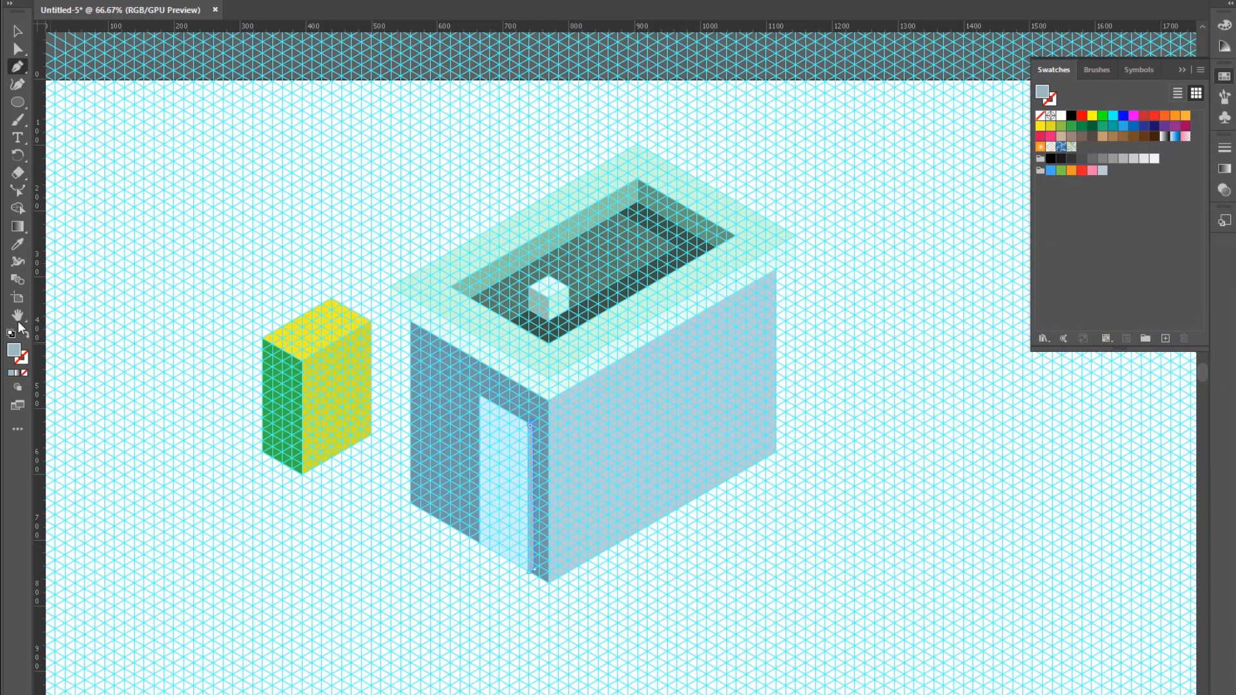
Step: Straighten the strip's outer edge by shifting its bottom outer corner slightly towards the door, directly below the top outer corner
key(z)
click(509, 567)
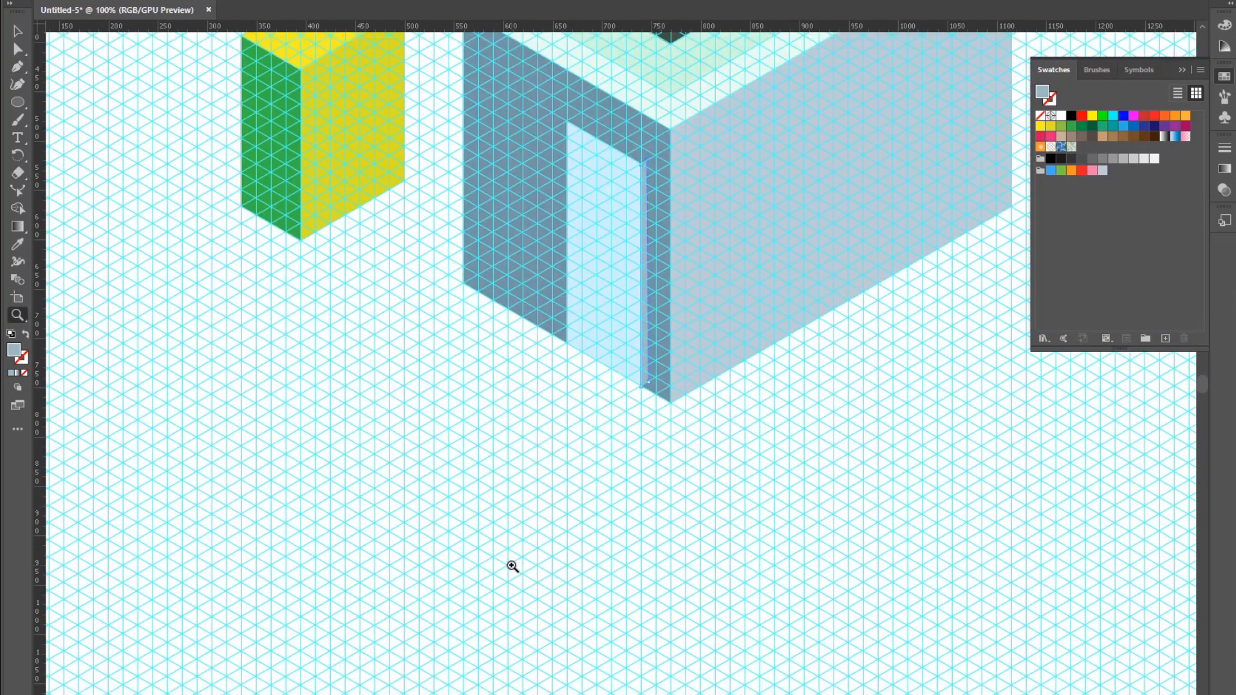
click(732, 271)
click(479, 470)
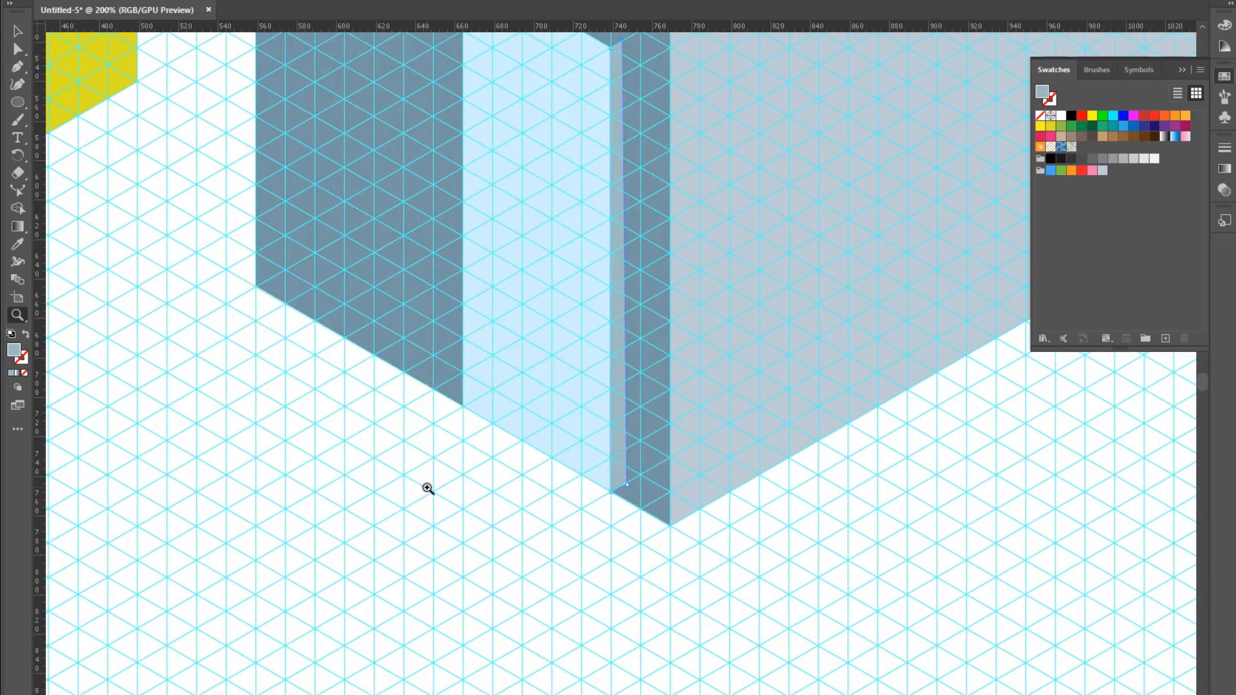
scroll(690, 627, up, 5)
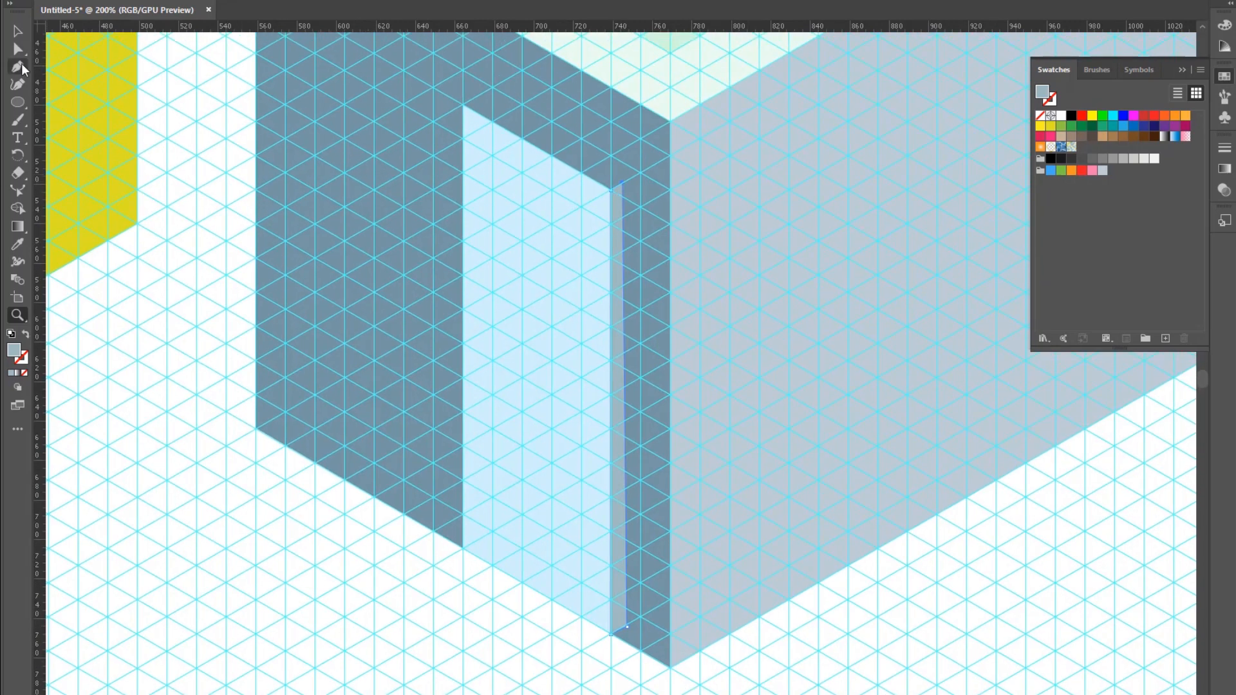
click(23, 52)
drag(626, 628, 620, 628)
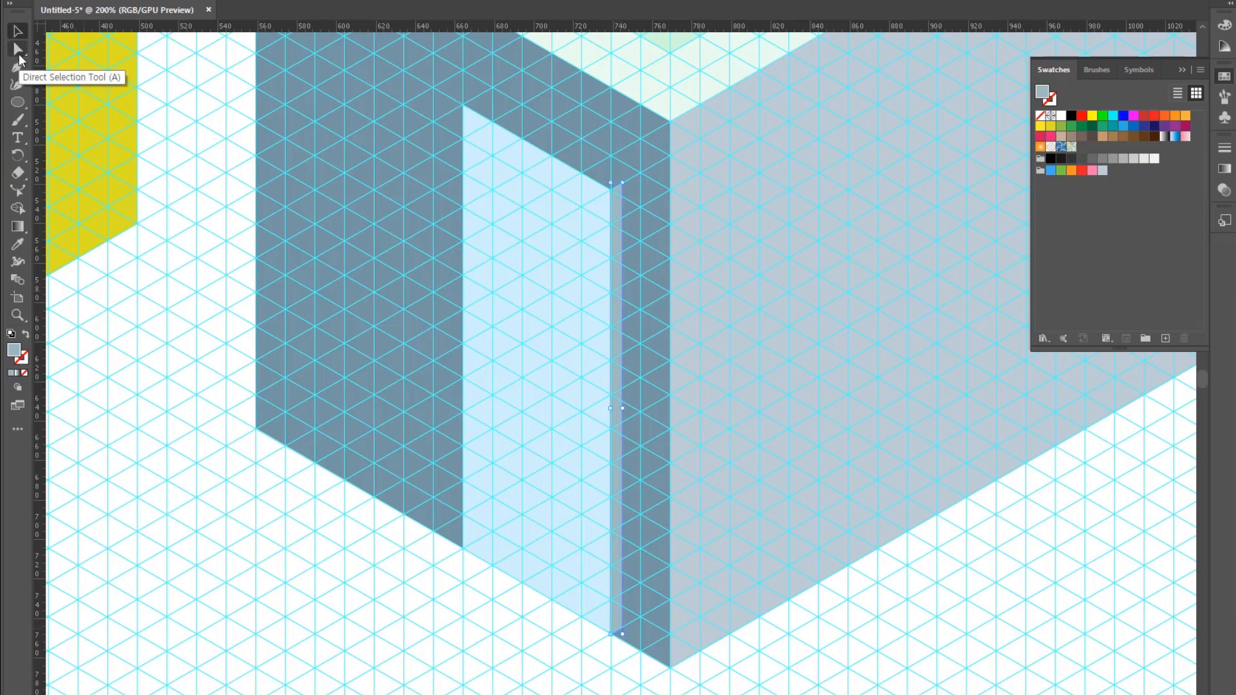
Step: Lengthen the door panel by moving both bottom corners slightly down, just past the blue box's bottom edge
click(464, 549)
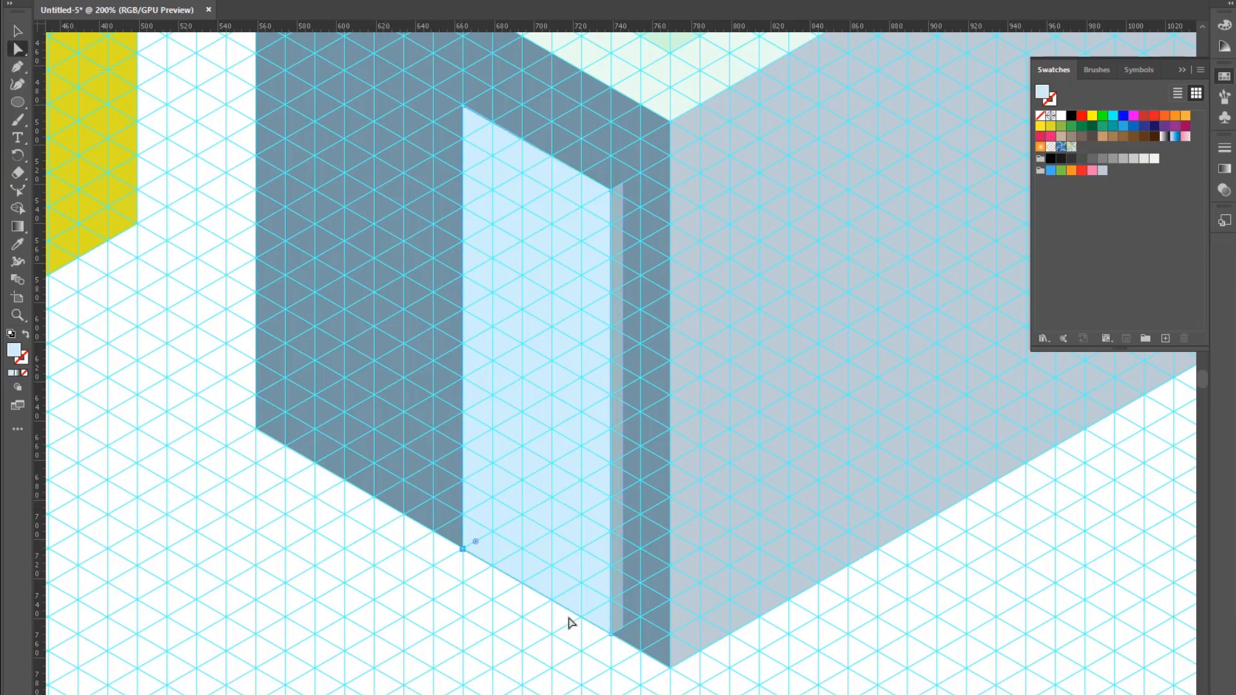
shift+click(623, 628)
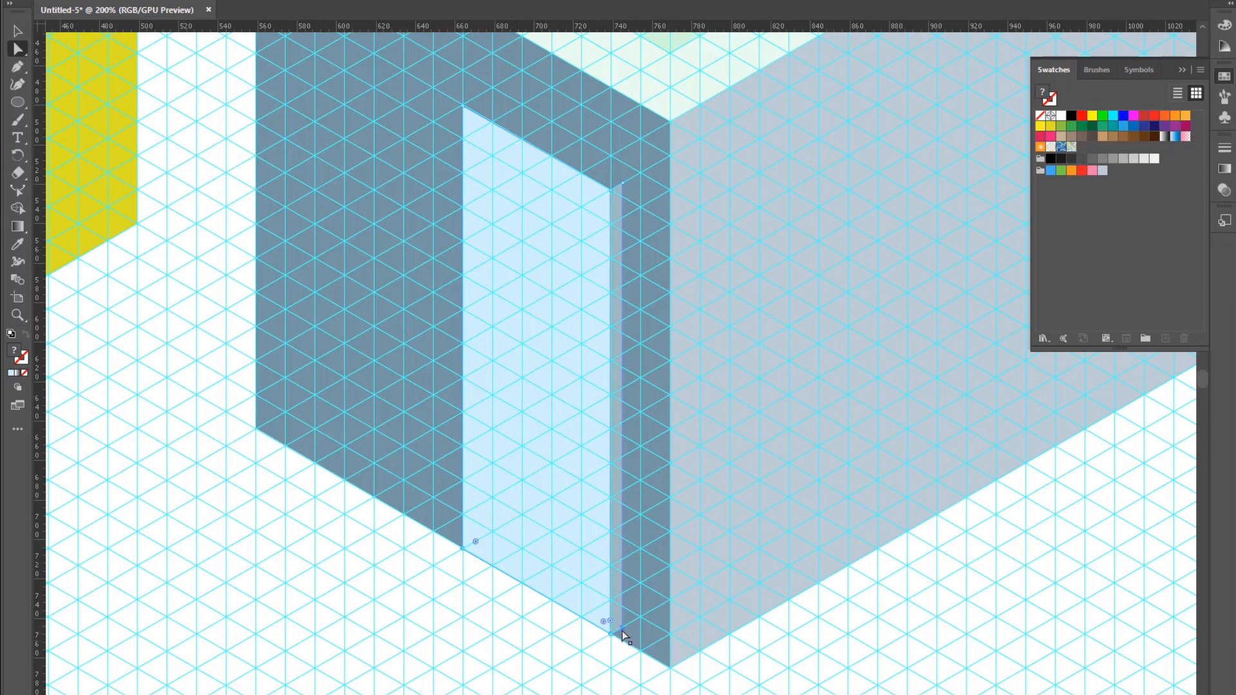
drag(624, 628, 623, 642)
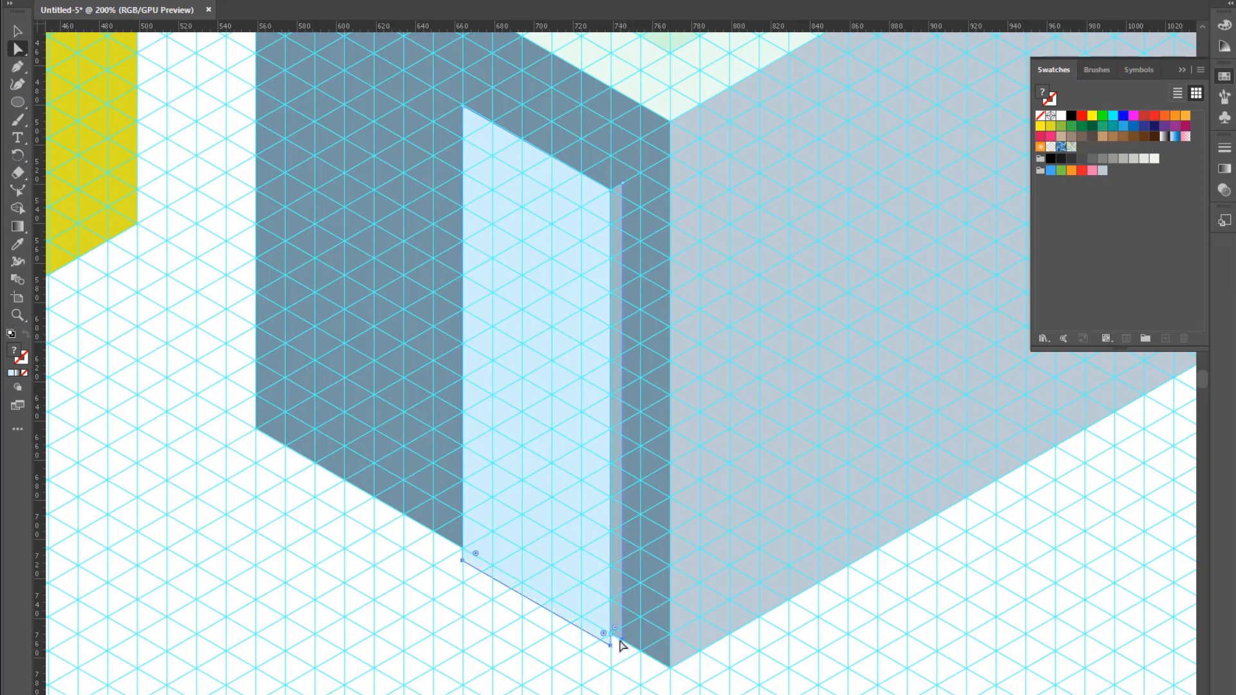
Step: Move the narrow strip's bottom inner corner down to meet the bottom corner of the door panel
click(612, 641)
click(613, 641)
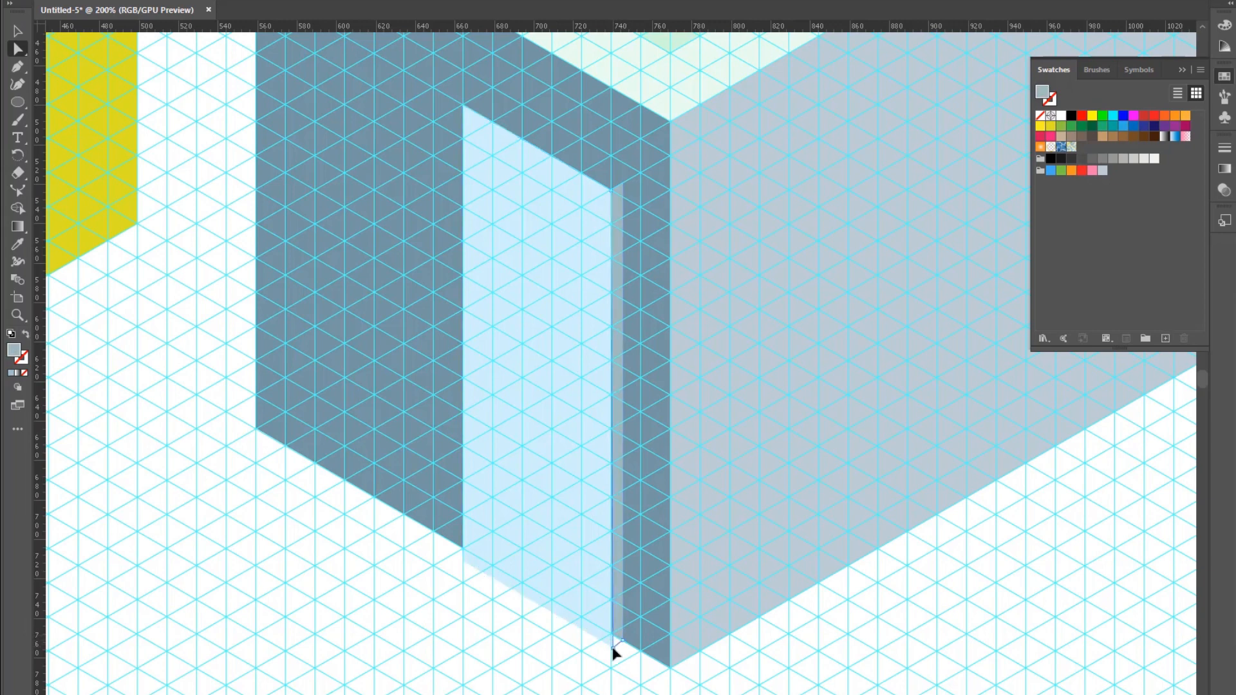
click(611, 649)
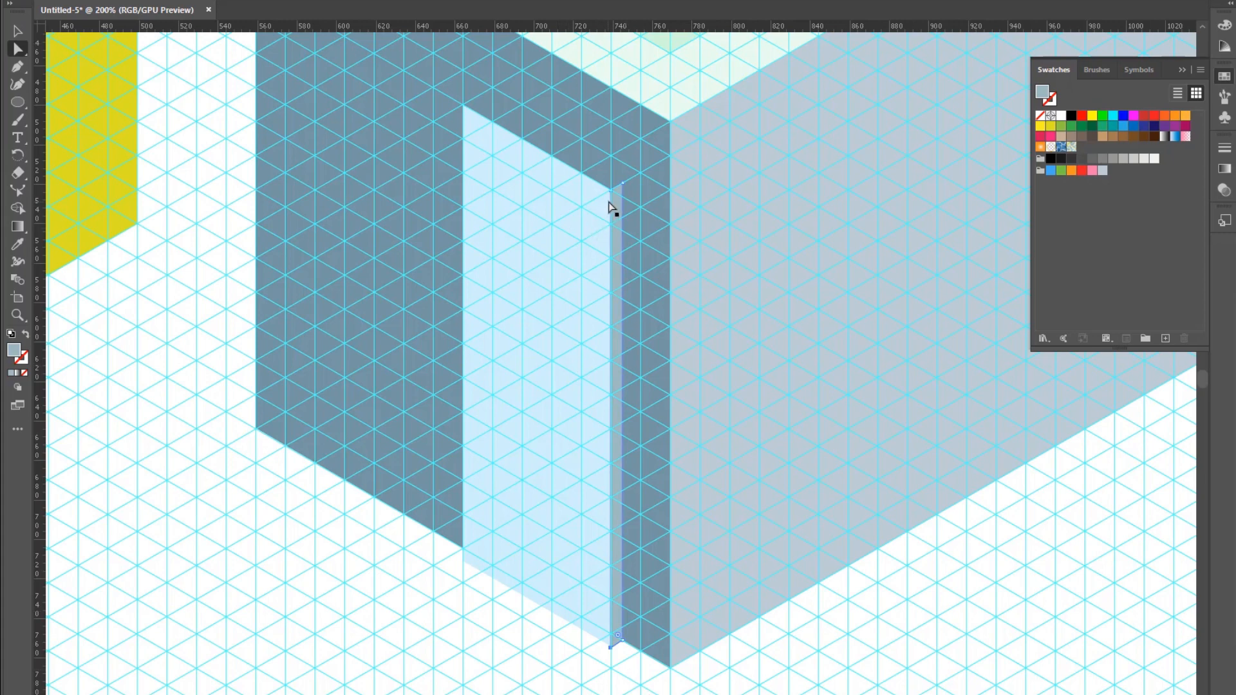
Step: Draw a thin parallelogram along the door's slanted top edge with the Pen tool, joining the side strip at the corner
click(13, 68)
click(463, 108)
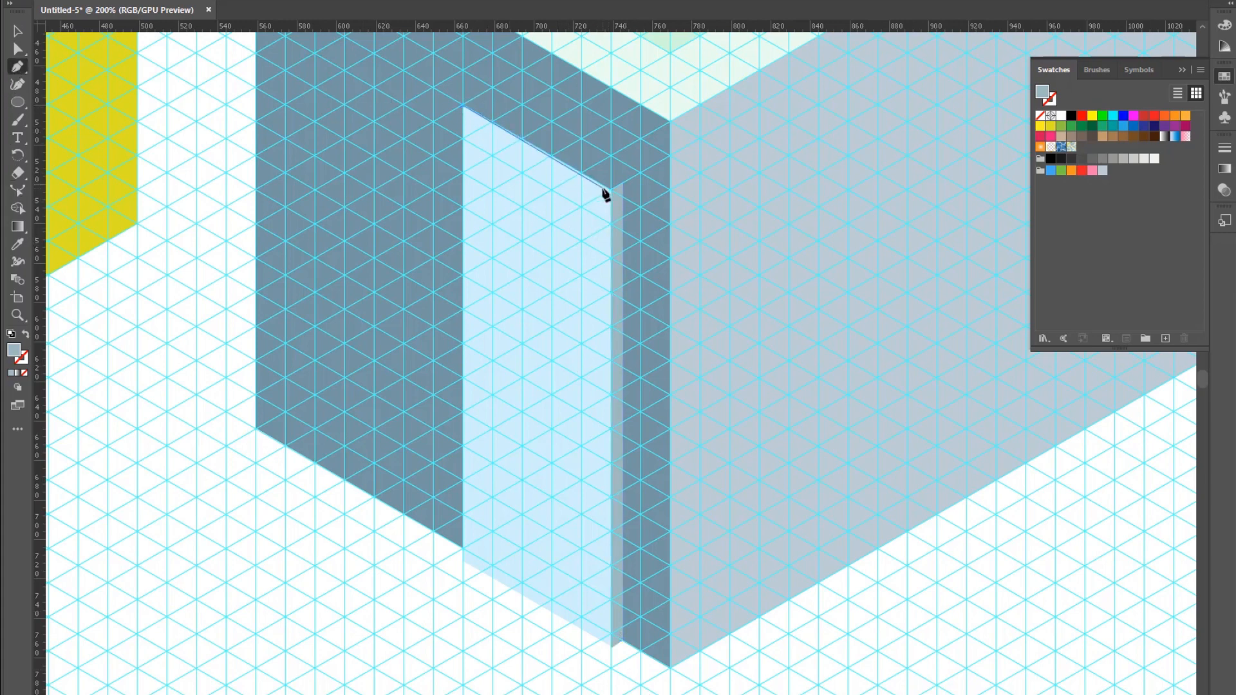
click(611, 189)
click(622, 183)
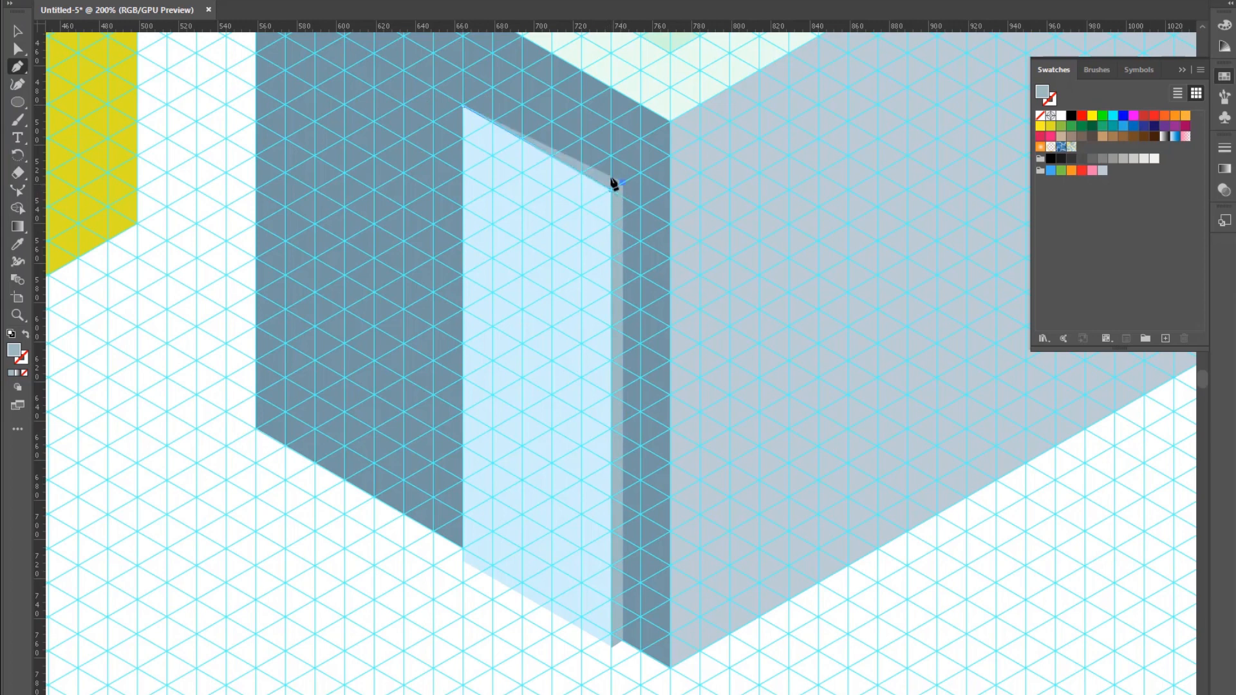
click(473, 101)
click(465, 108)
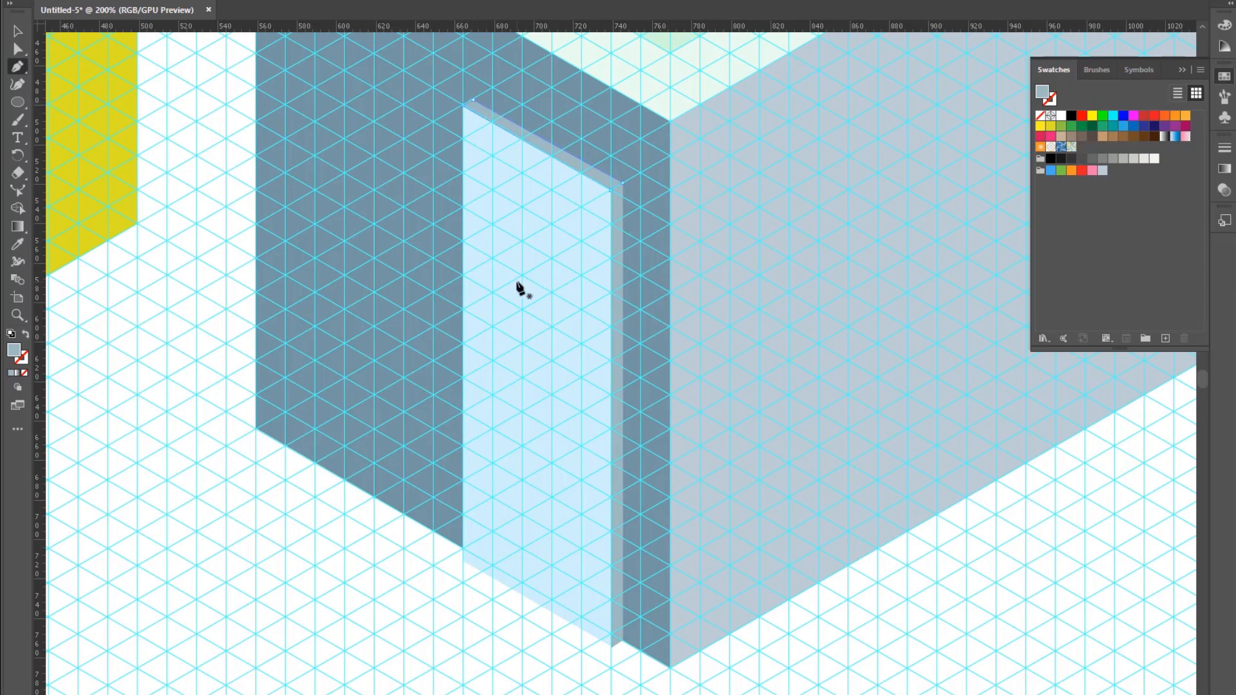
Step: Adjust the left-end anchor points of the strip above the door so they line up with the door's corner and the isometric grid
click(17, 315)
click(496, 84)
click(625, 439)
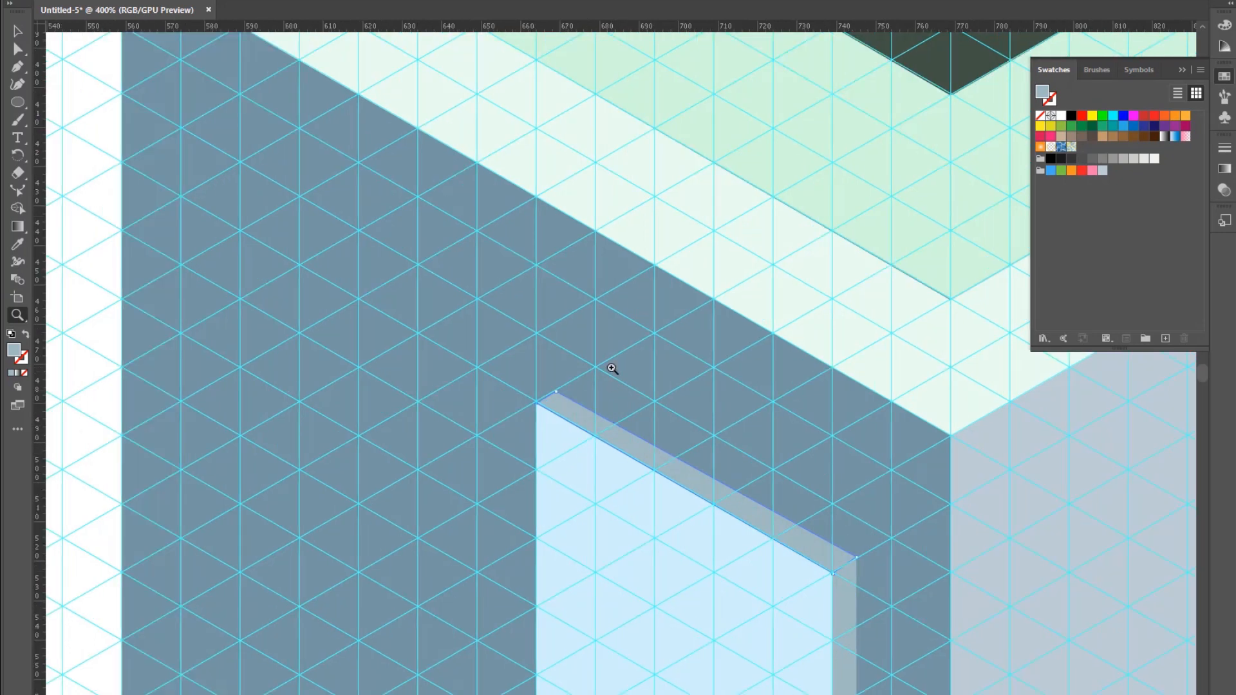
click(612, 369)
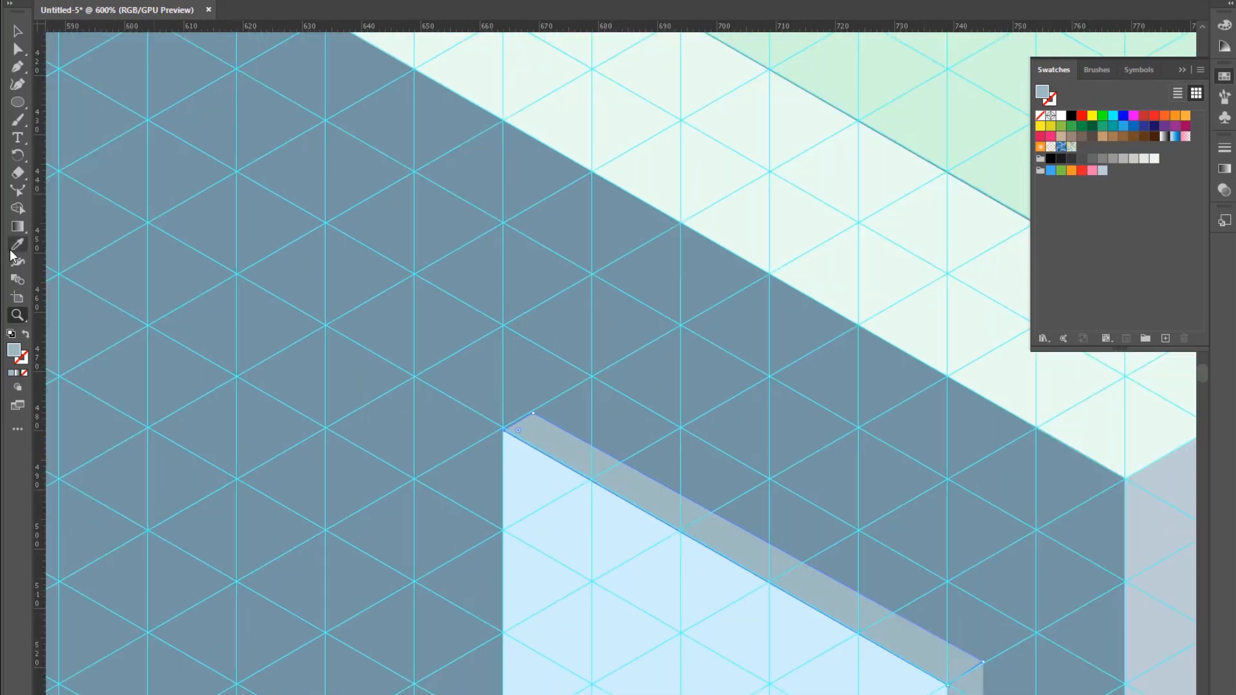
click(17, 49)
drag(535, 418, 539, 408)
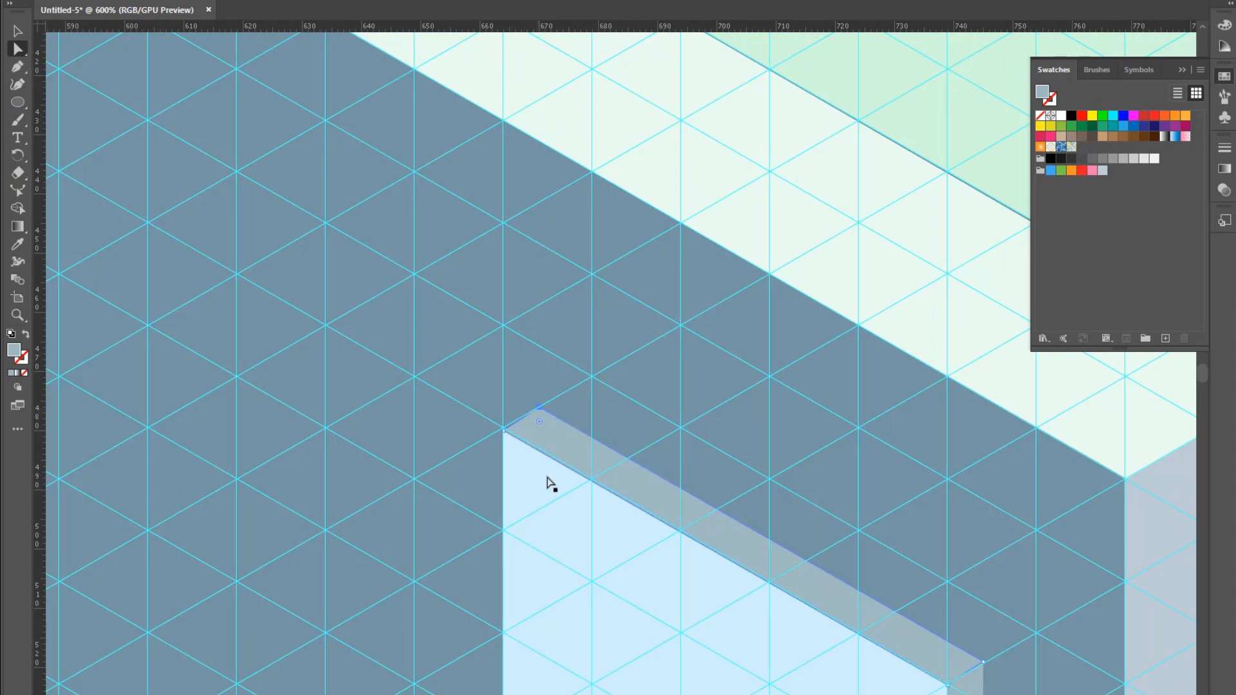
drag(504, 430, 504, 430)
mouse_move(506, 433)
mouse_down()
mouse_move(507, 407)
mouse_move(504, 429)
mouse_up()
click(536, 411)
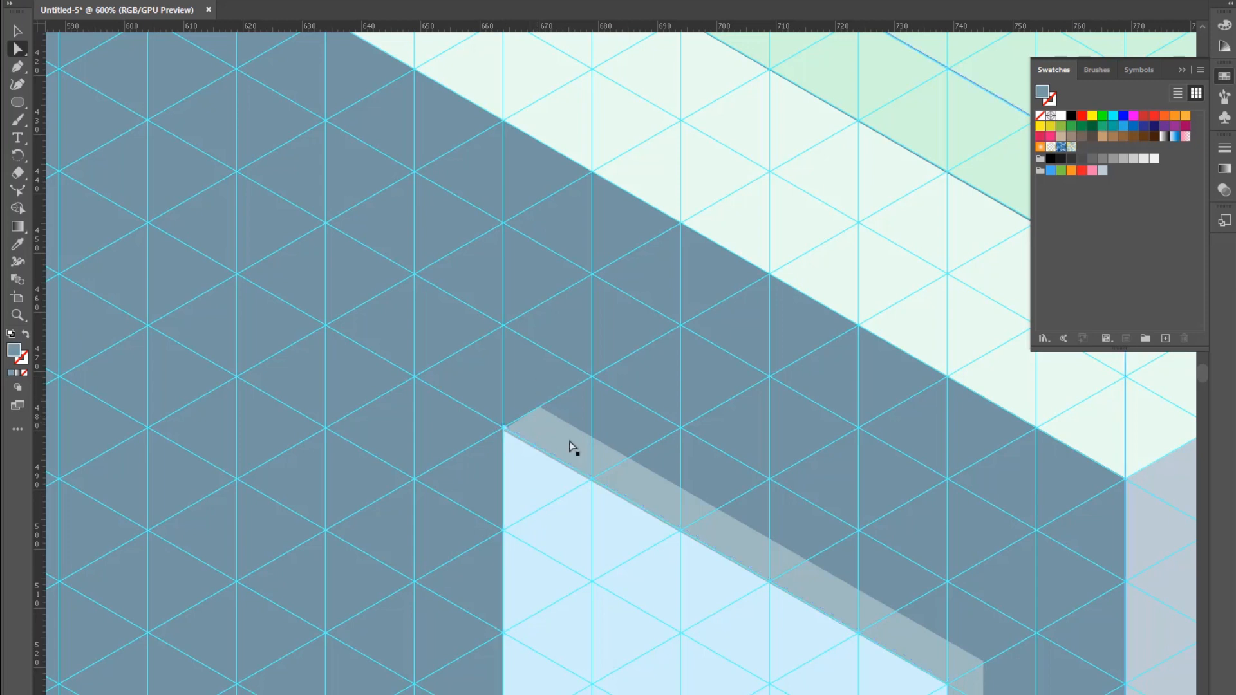
click(507, 433)
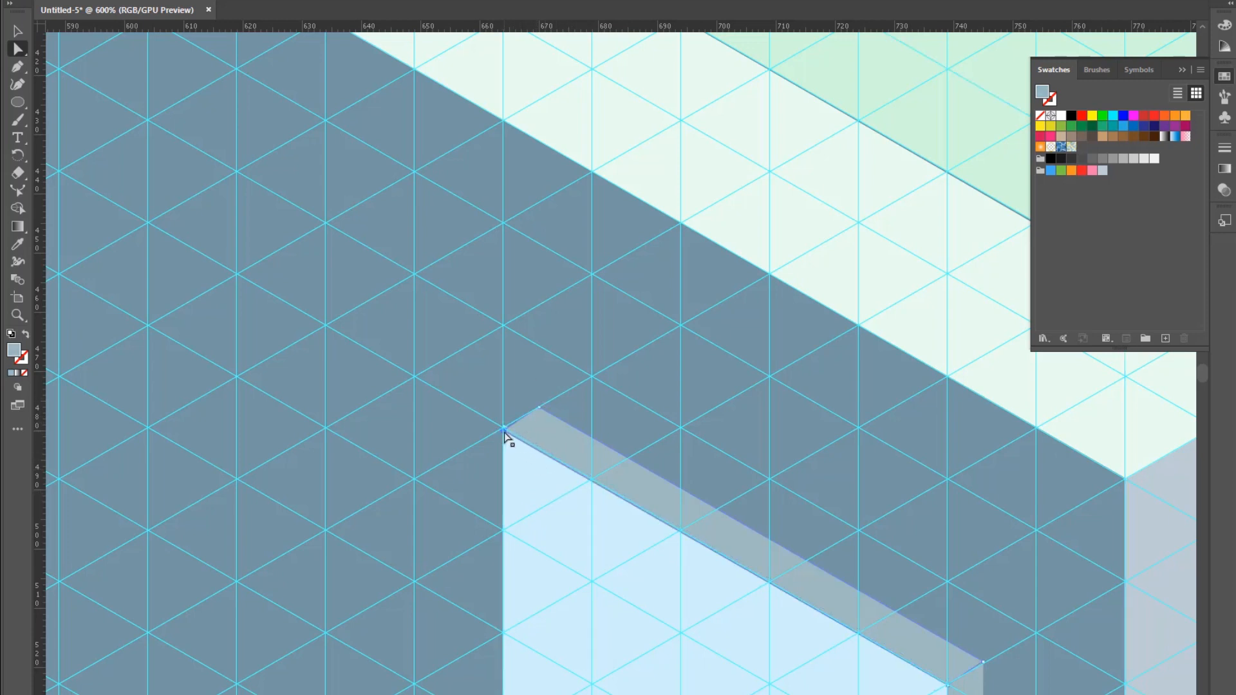
click(506, 429)
click(580, 430)
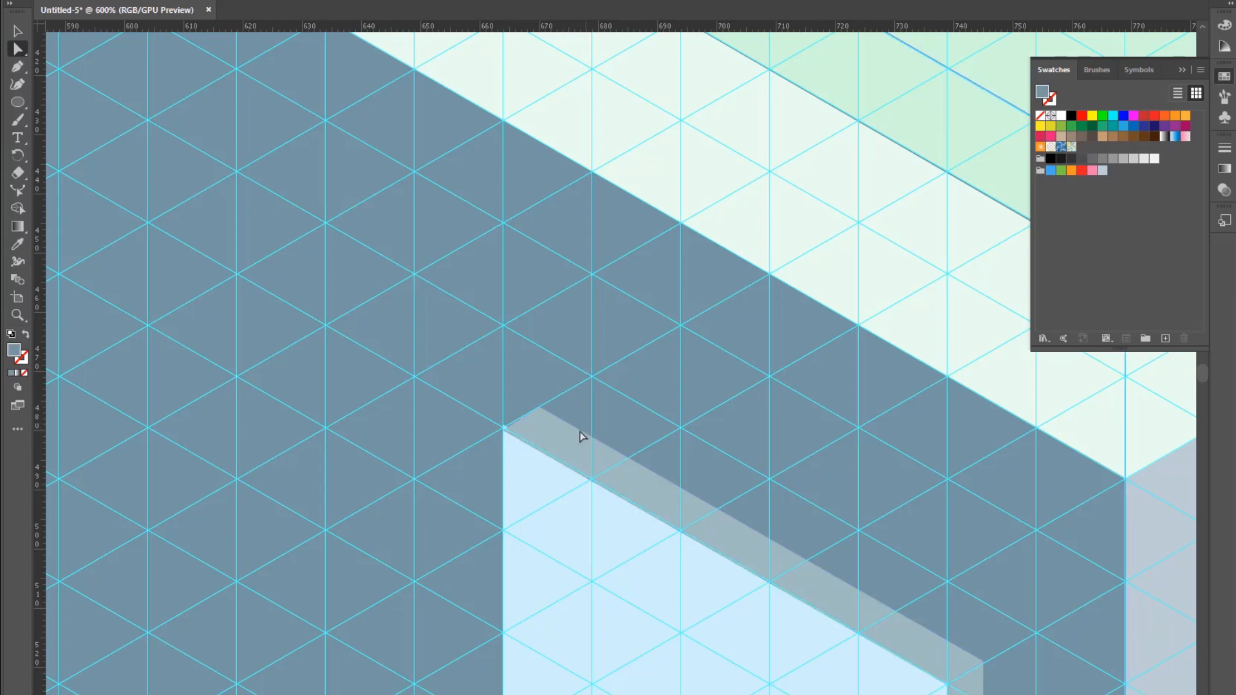
Step: Draw a closed four-sided window in the upper half of the door with the Pen tool, keeping its edges parallel to the door
scroll(517, 498, down, 5)
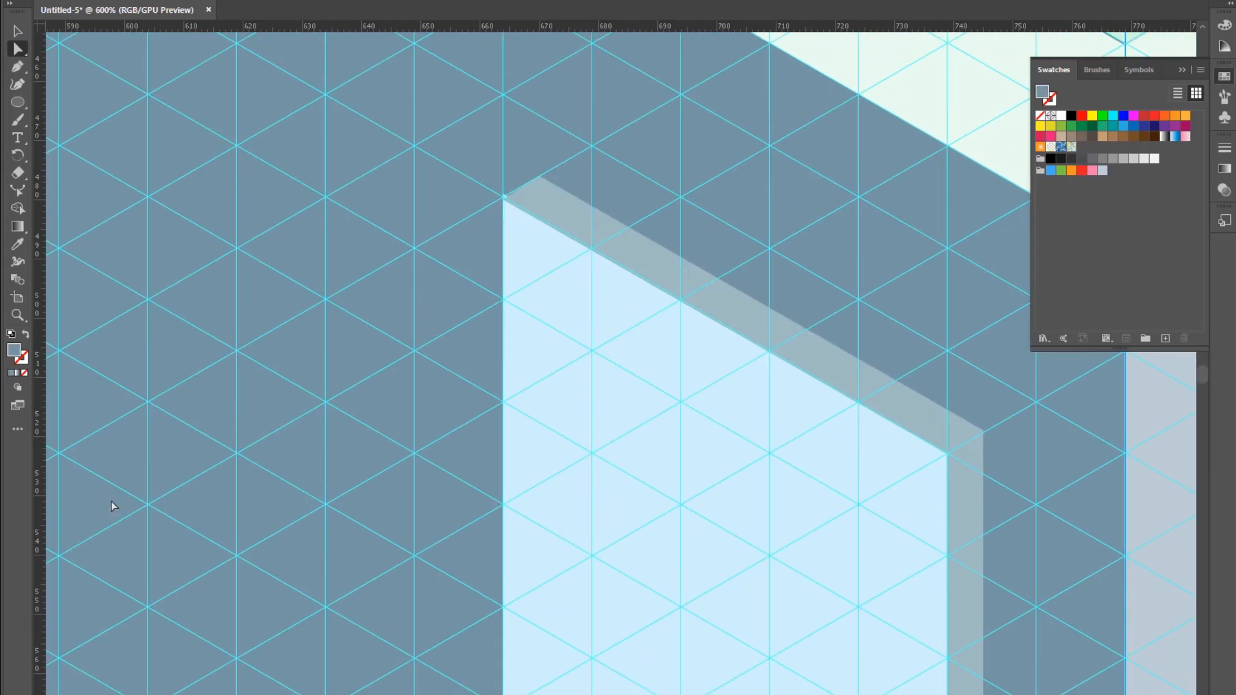
drag(18, 314, 52, 331)
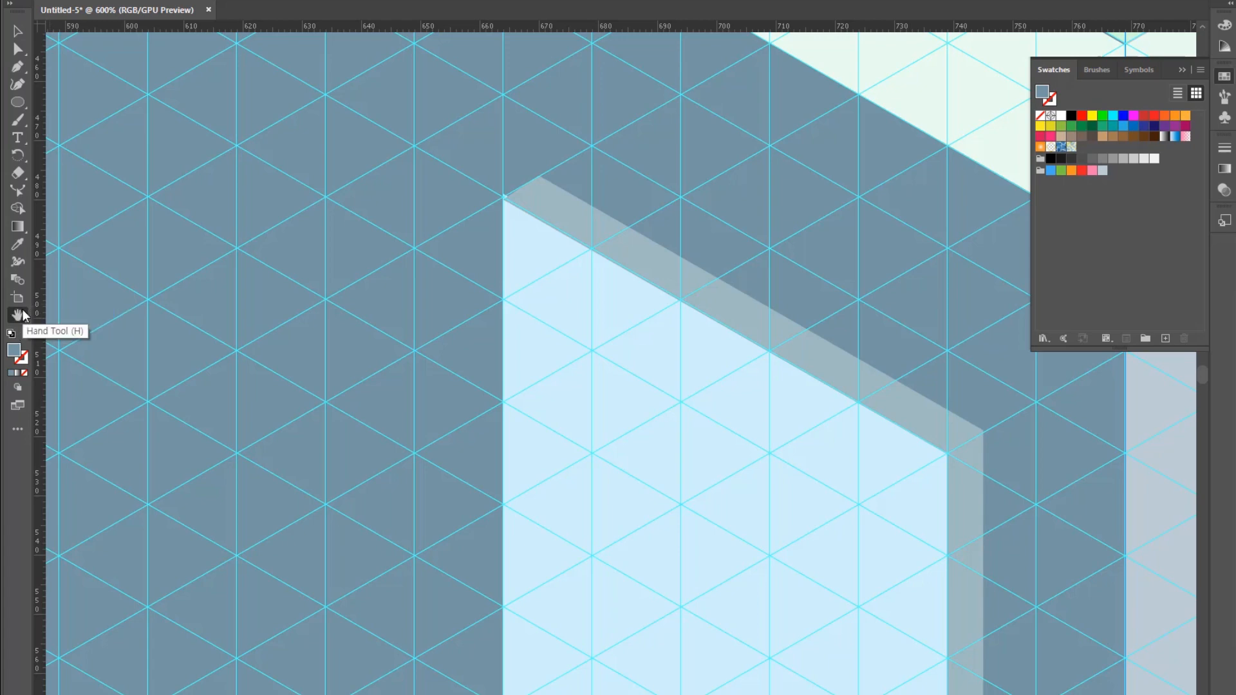
double_click(19, 314)
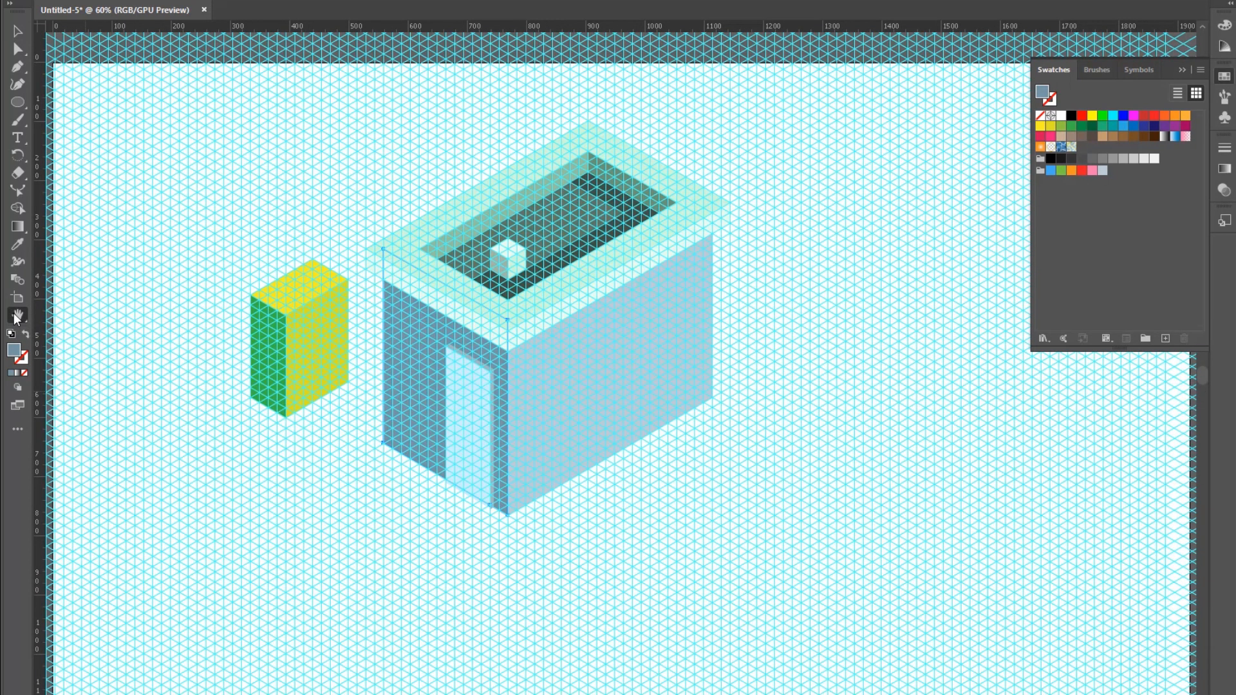
key(z)
click(448, 396)
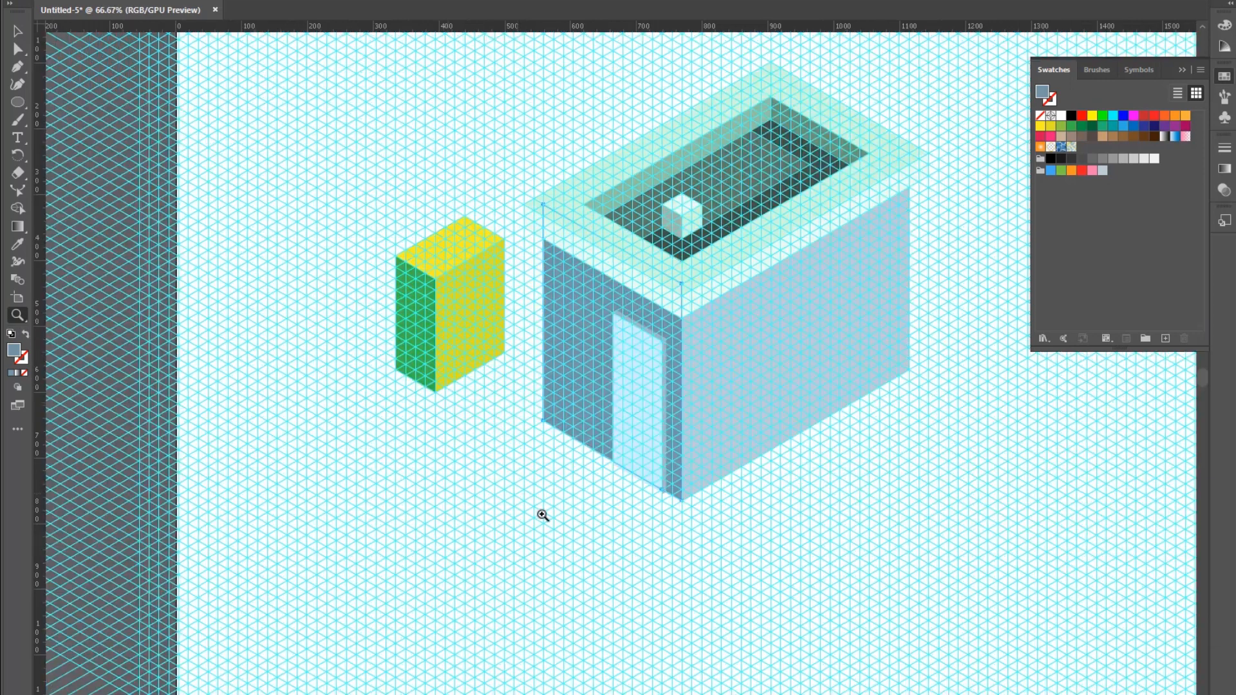
click(645, 385)
click(644, 409)
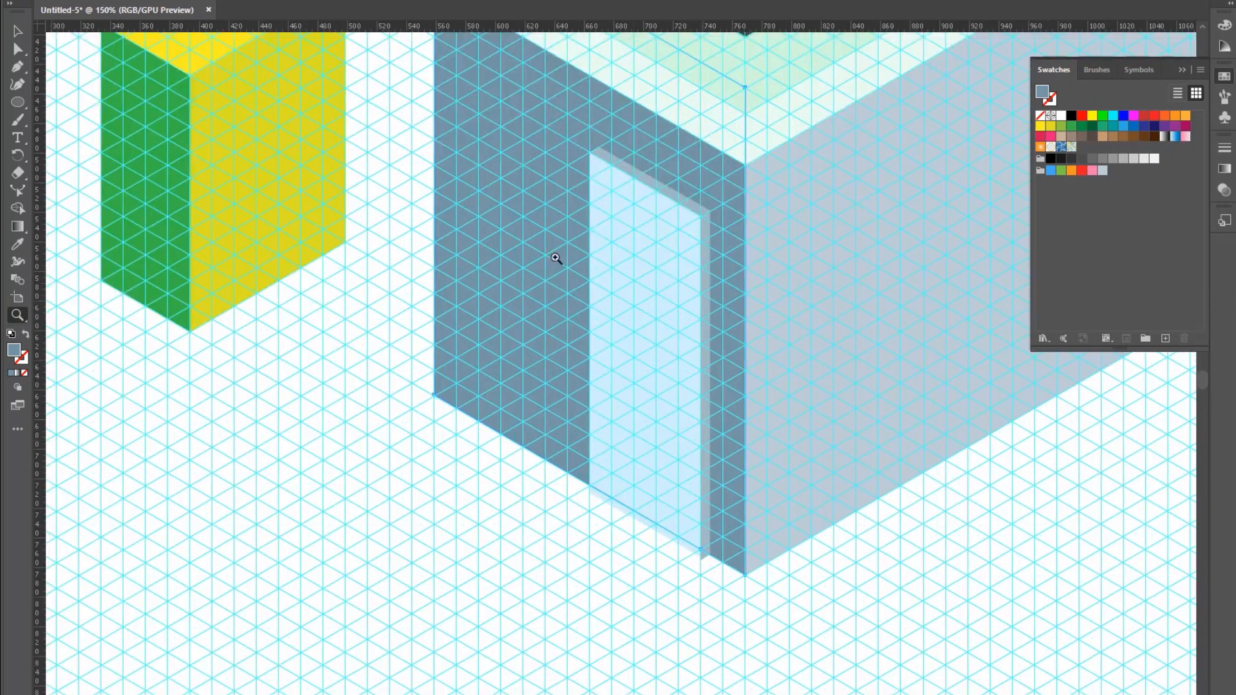
click(15, 68)
click(600, 184)
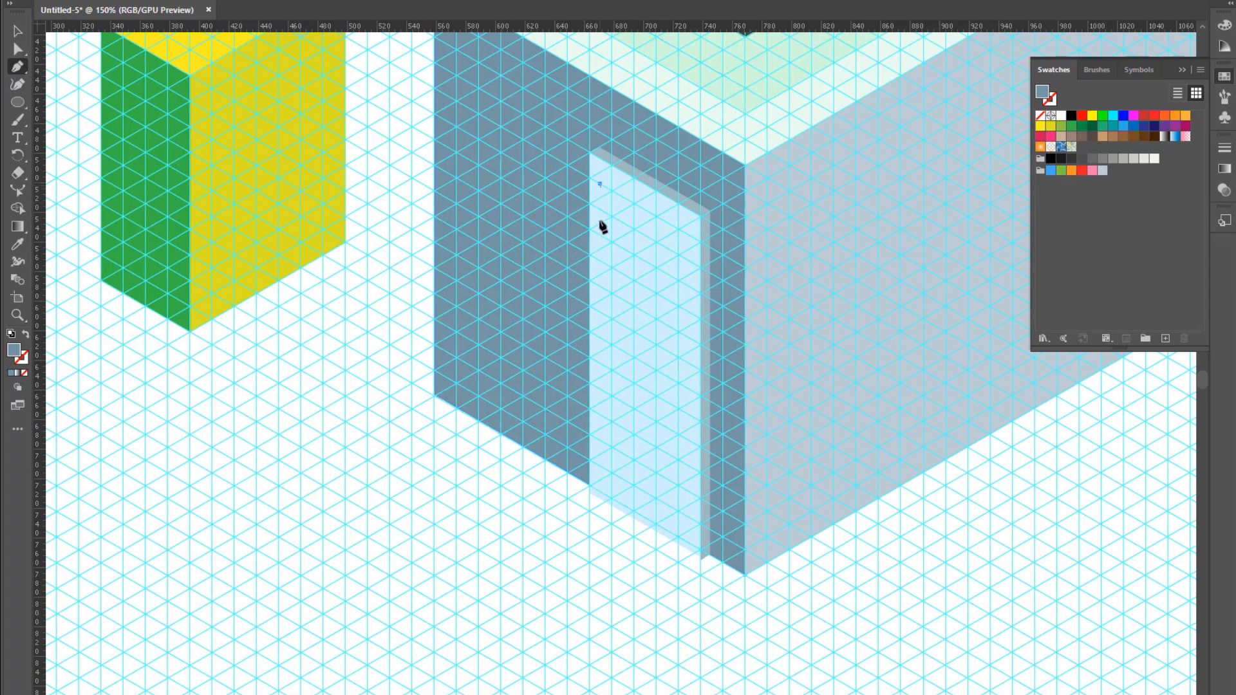
click(600, 311)
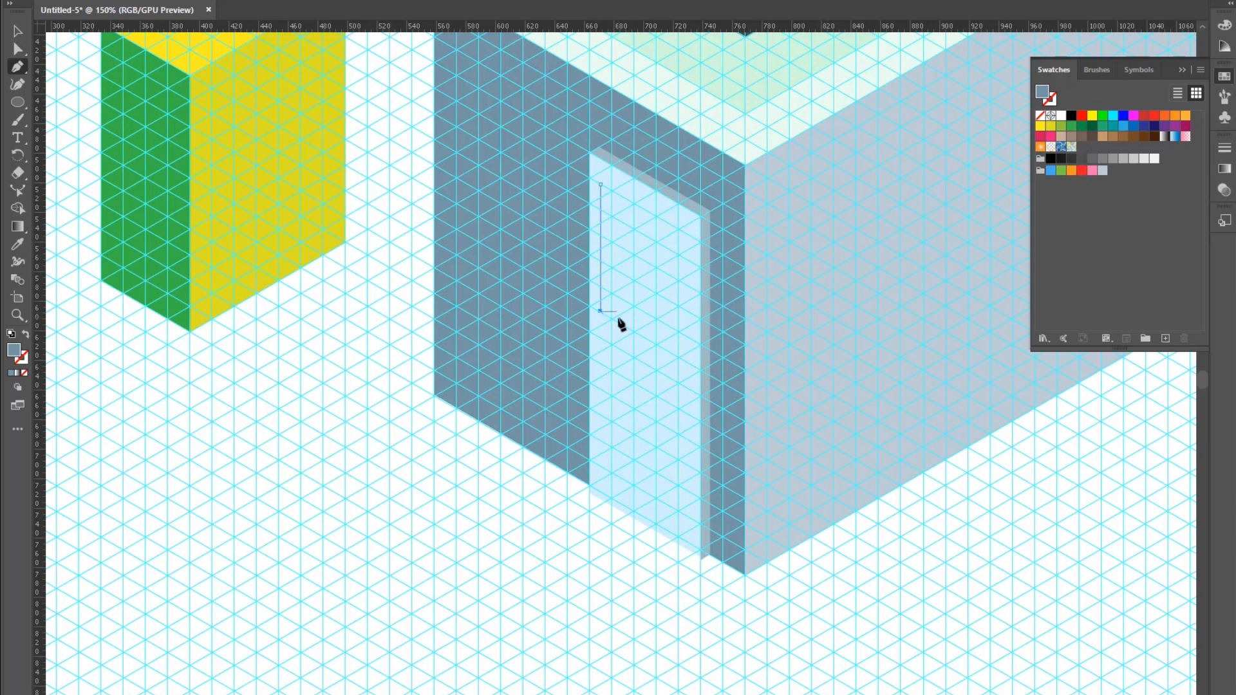
click(678, 356)
click(679, 230)
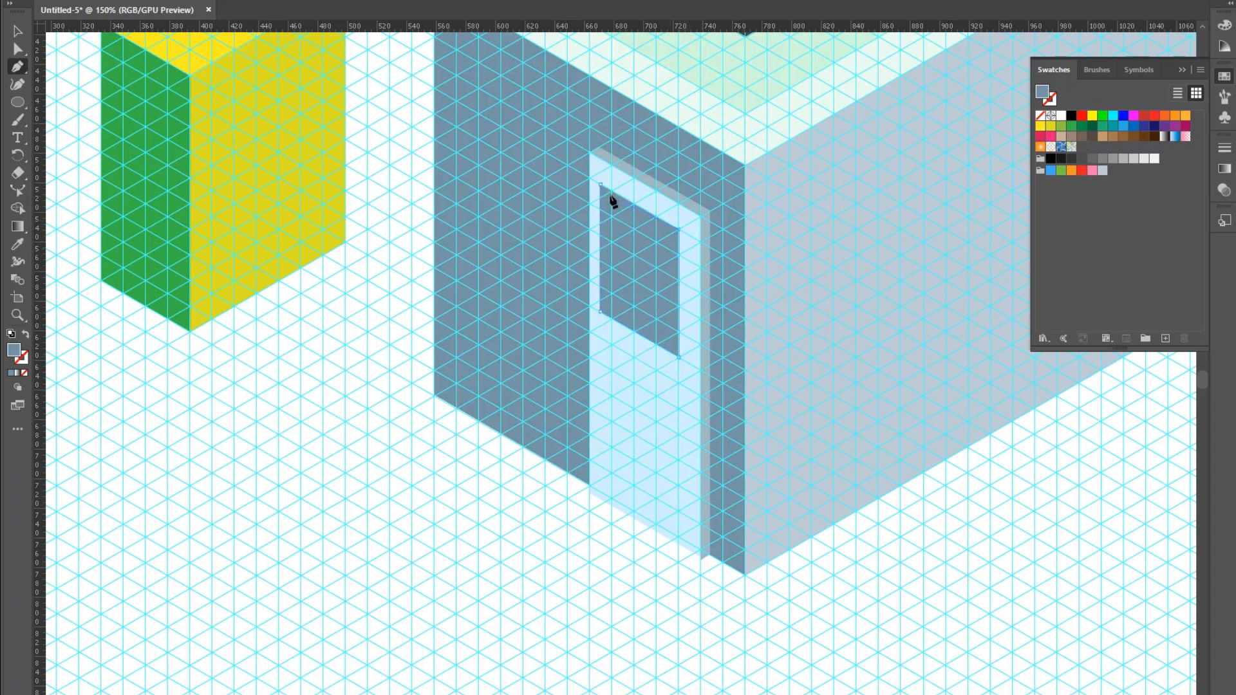
click(600, 185)
Step: Set the door window's fill to a bright sky blue
double_click(16, 354)
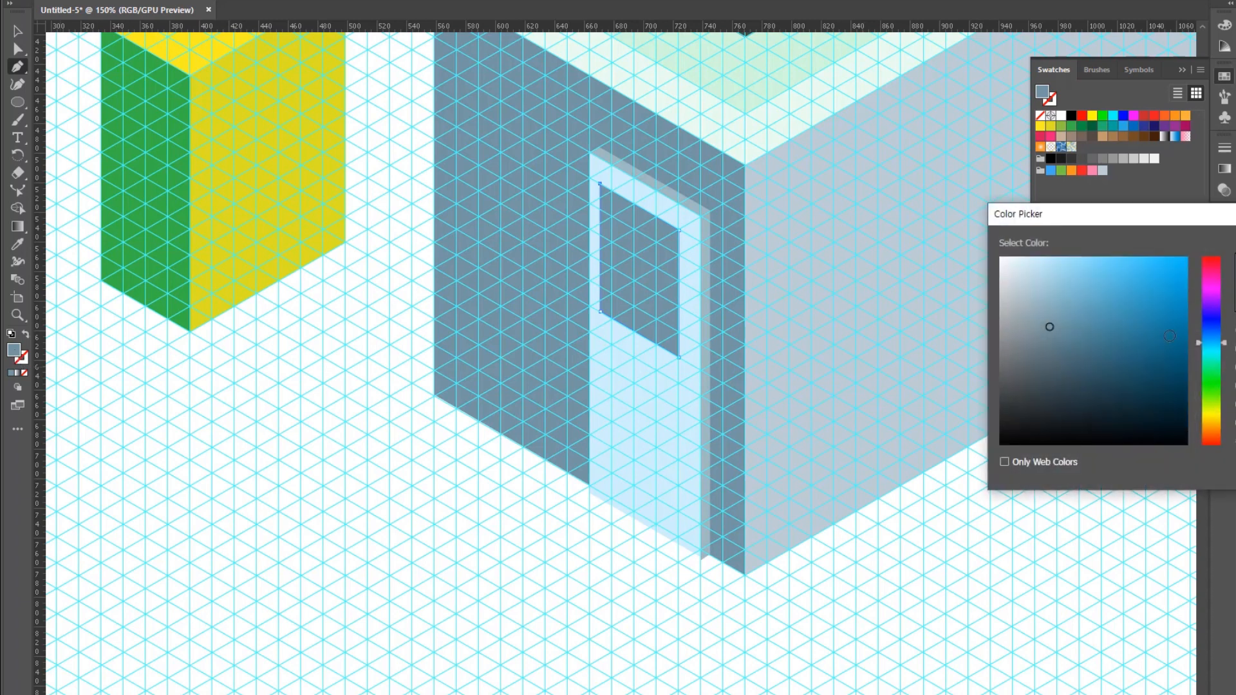
mouse_move(1049, 284)
mouse_down()
mouse_move(1060, 265)
mouse_move(1079, 264)
mouse_move(1104, 287)
mouse_move(1140, 251)
mouse_up()
key(Return)
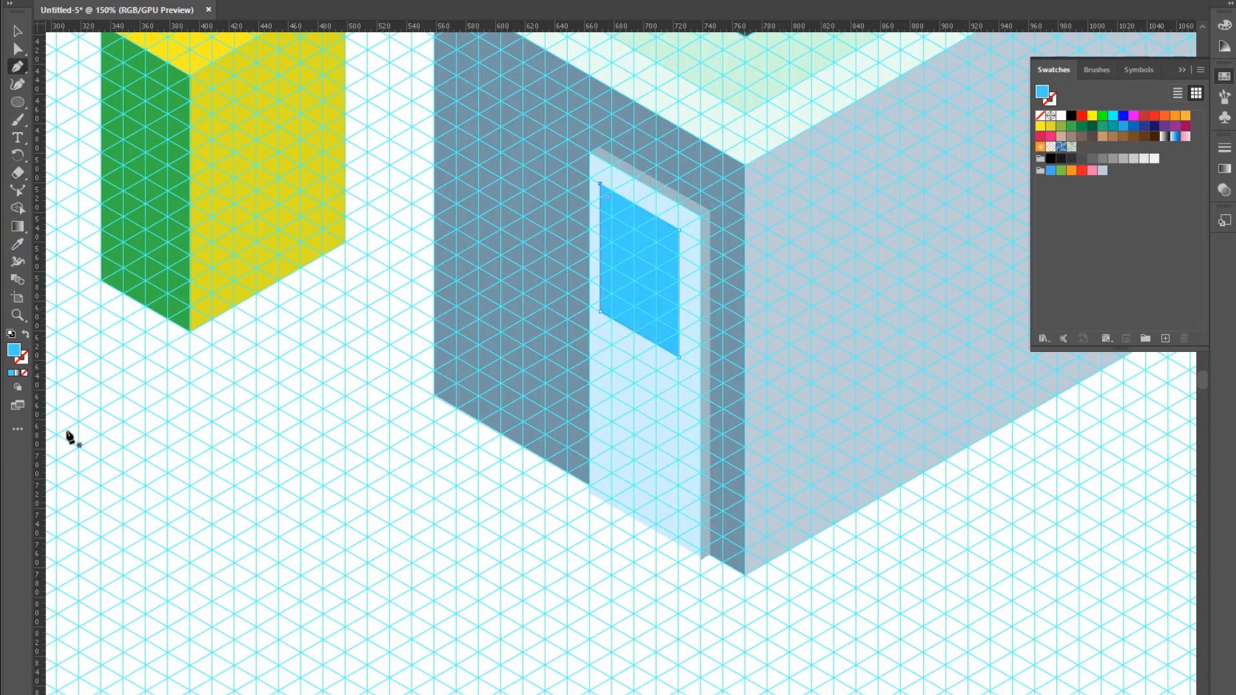
Step: Draw a thin closed strip along the inside of the window's lower edge with the Pen tool, giving it an angled left end
click(17, 315)
click(632, 310)
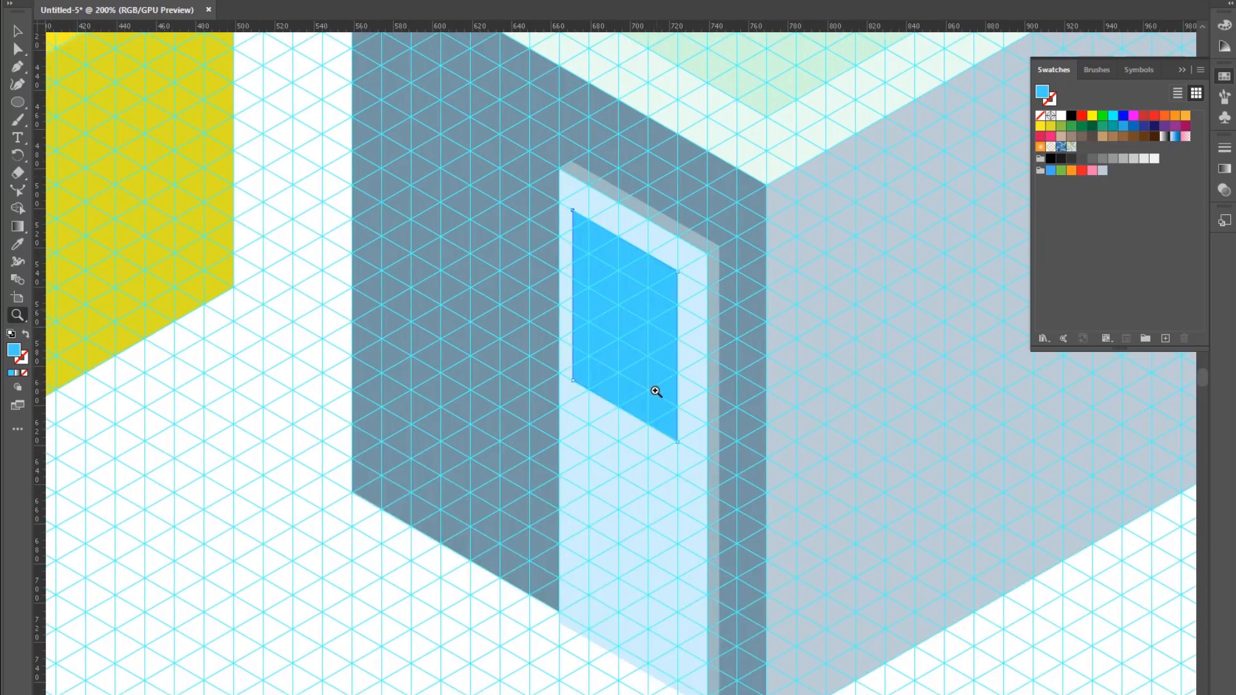
click(654, 389)
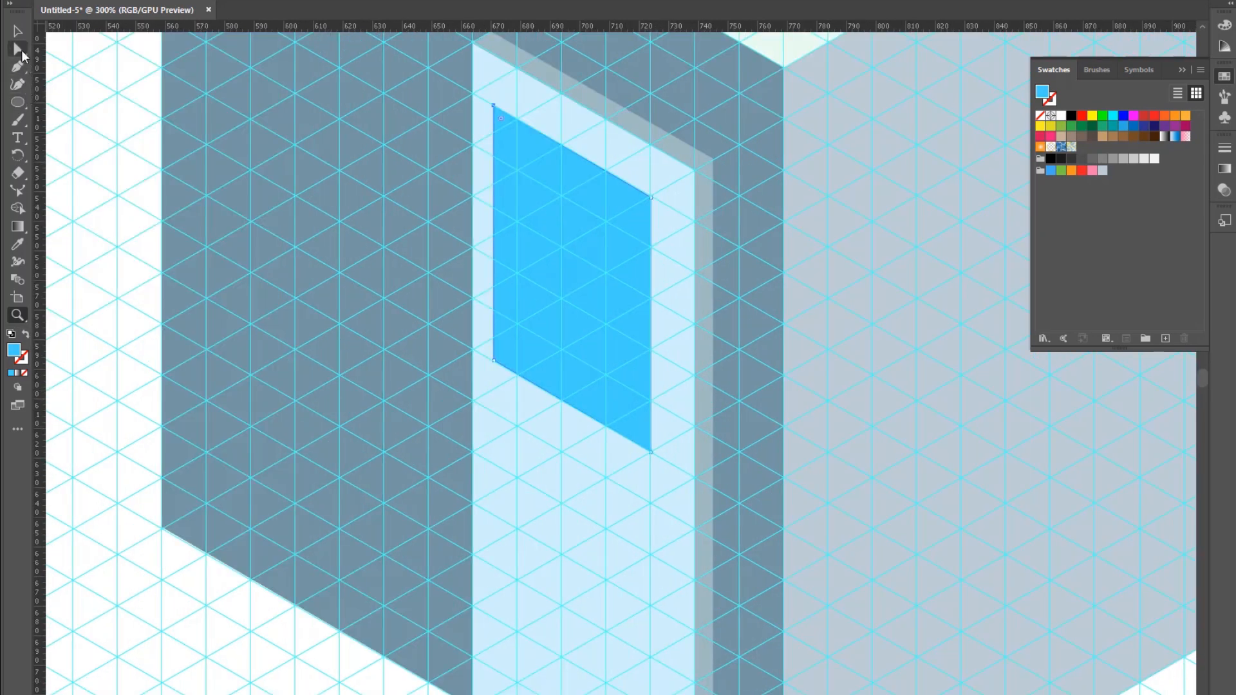
click(18, 66)
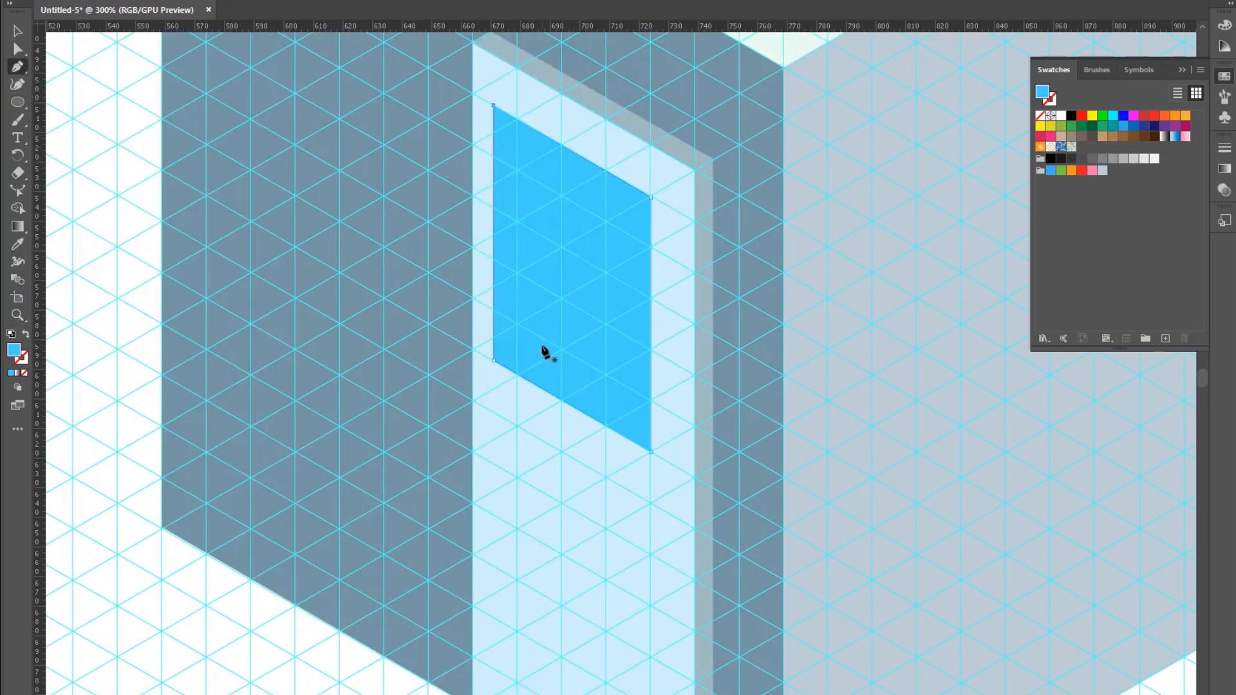
click(649, 440)
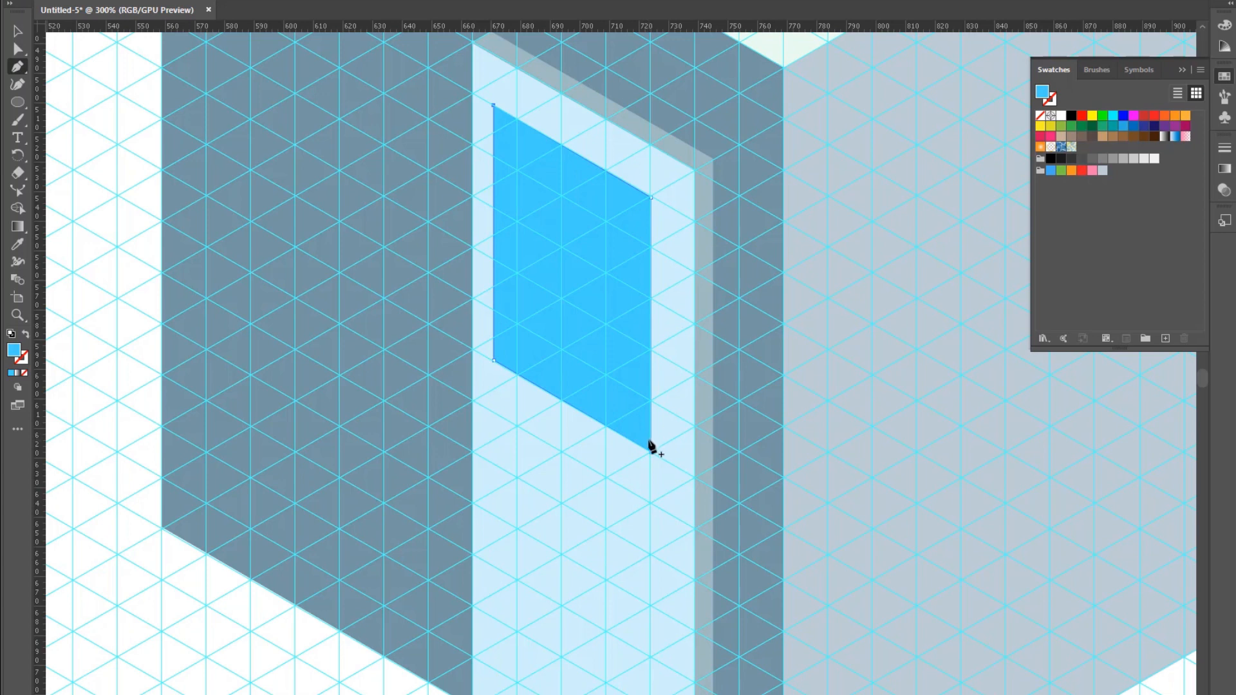
click(502, 352)
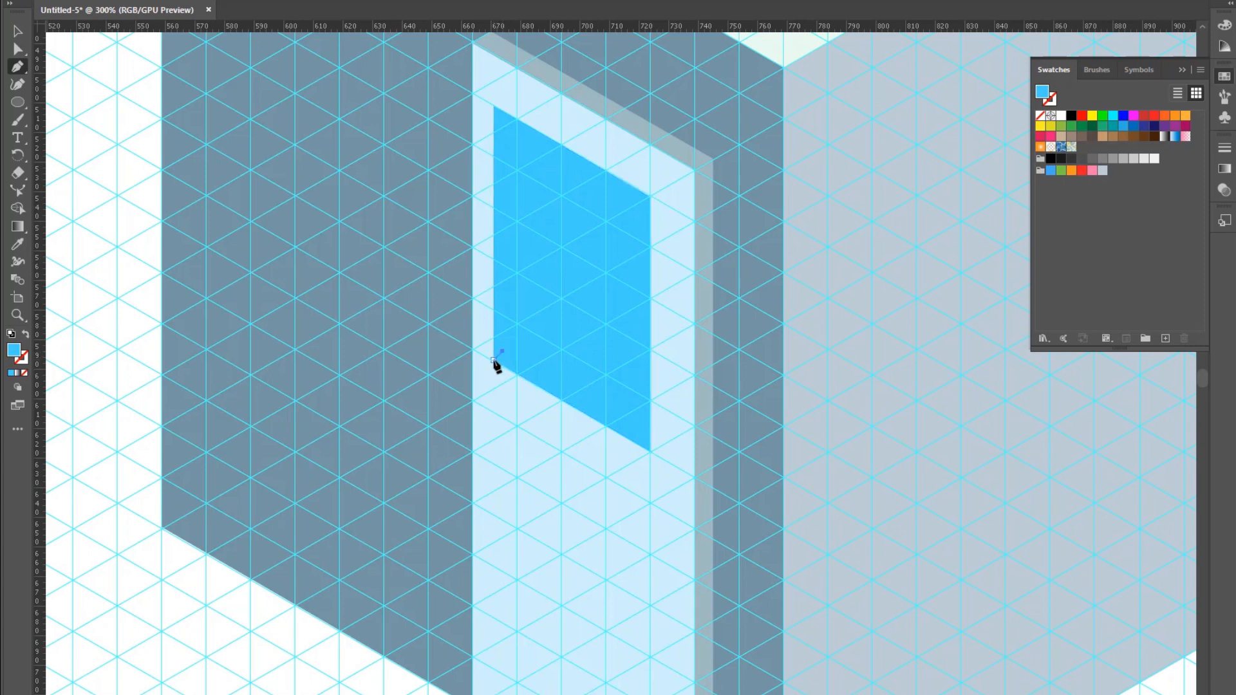
click(650, 450)
click(650, 436)
click(503, 353)
Step: Set the fill of the strip along the window's lower edge to a darker blue
double_click(13, 350)
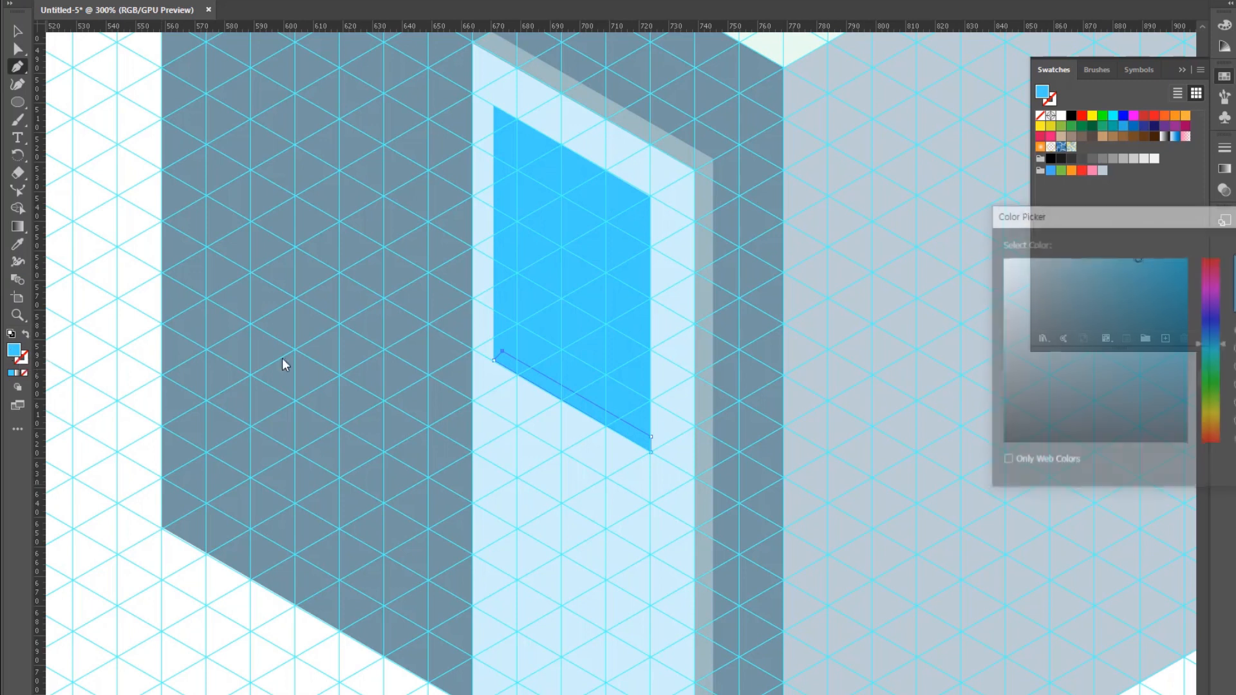
mouse_move(1134, 303)
mouse_down()
mouse_move(1134, 319)
mouse_move(1129, 303)
mouse_up()
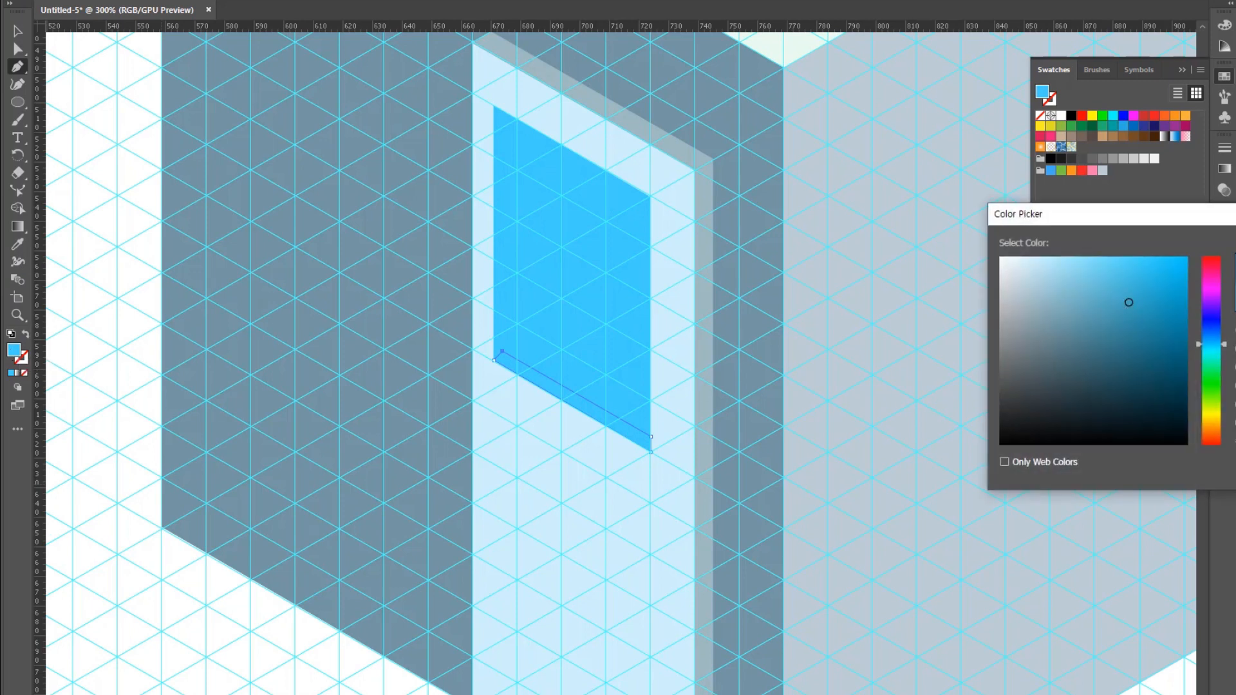
key(Return)
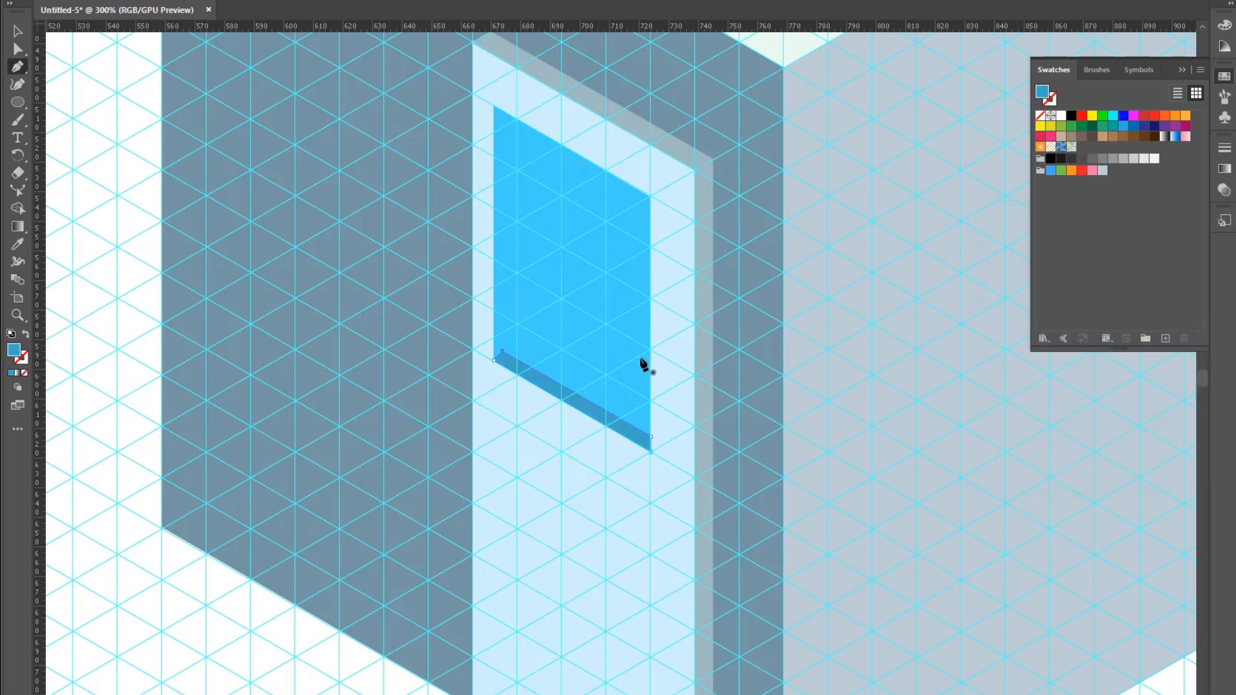
Step: Draw a thin darker blue strip along the inside of the window's left edge and shift its upper inner corner slightly outward
click(493, 105)
click(503, 353)
click(494, 360)
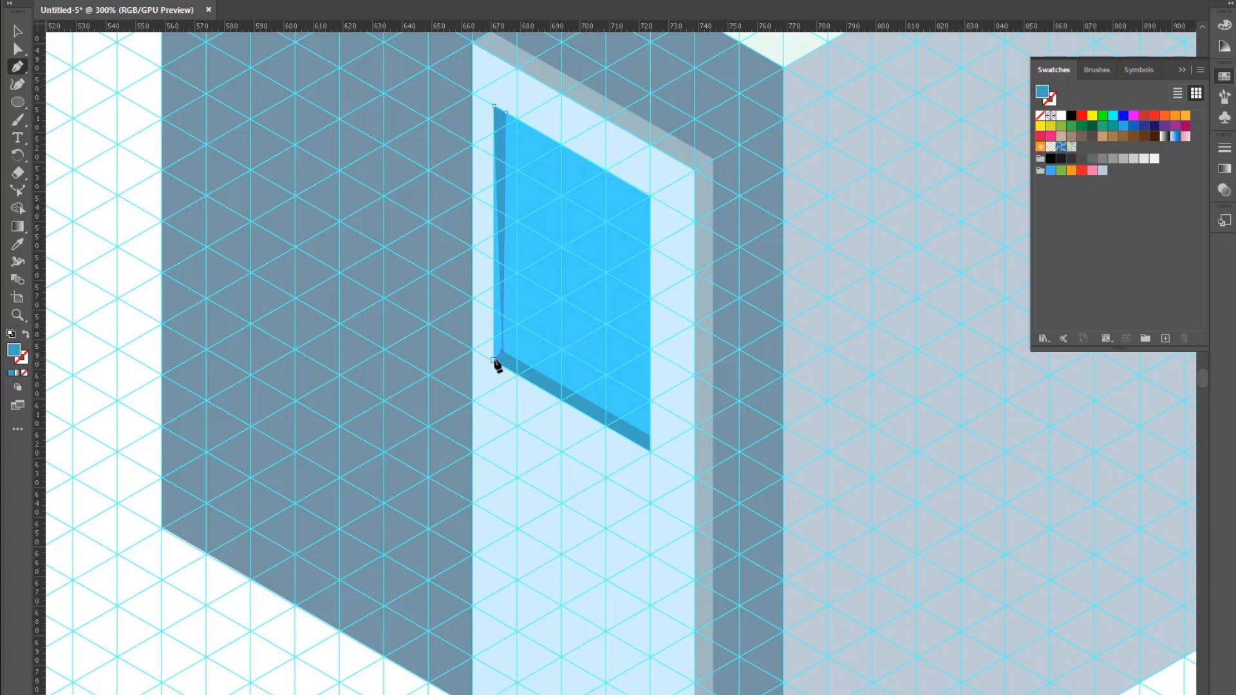
click(493, 108)
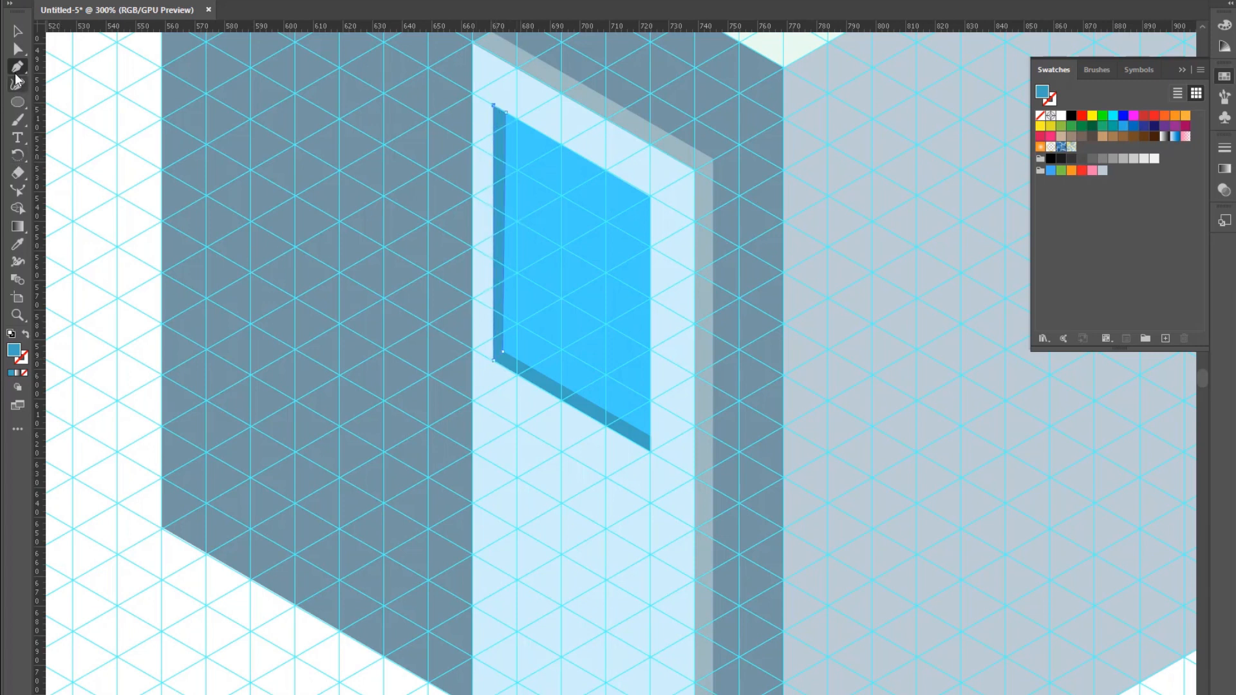
click(14, 53)
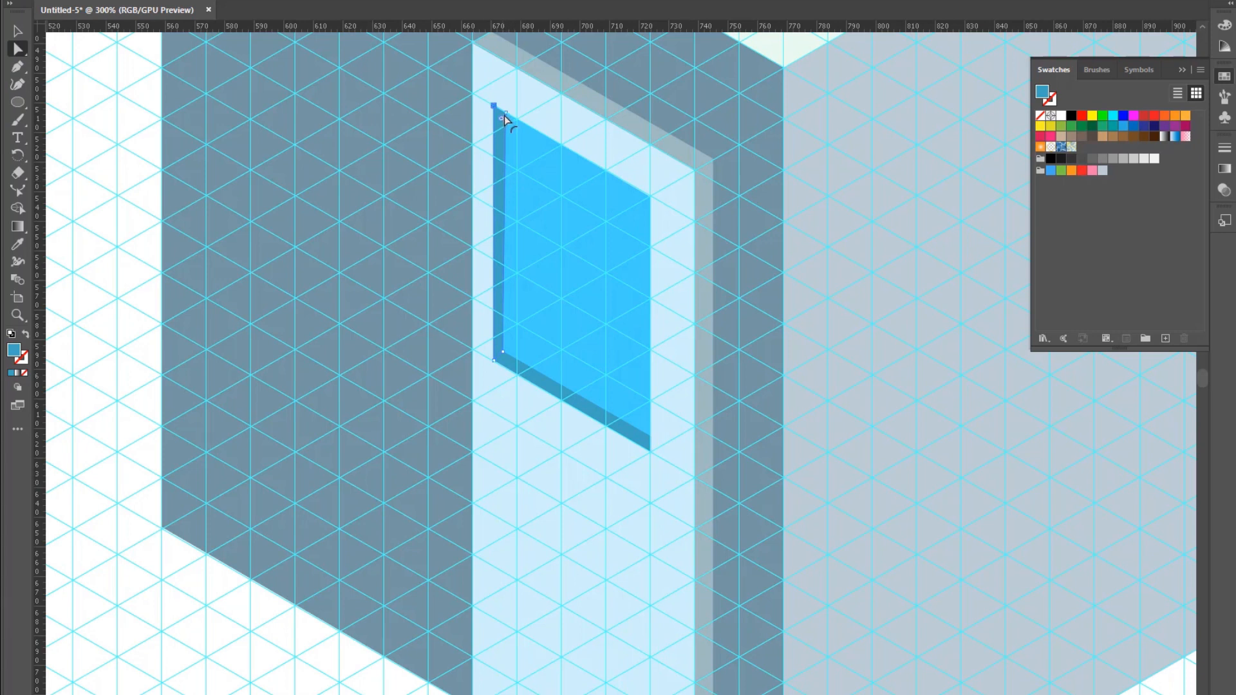
click(506, 112)
drag(505, 111, 501, 110)
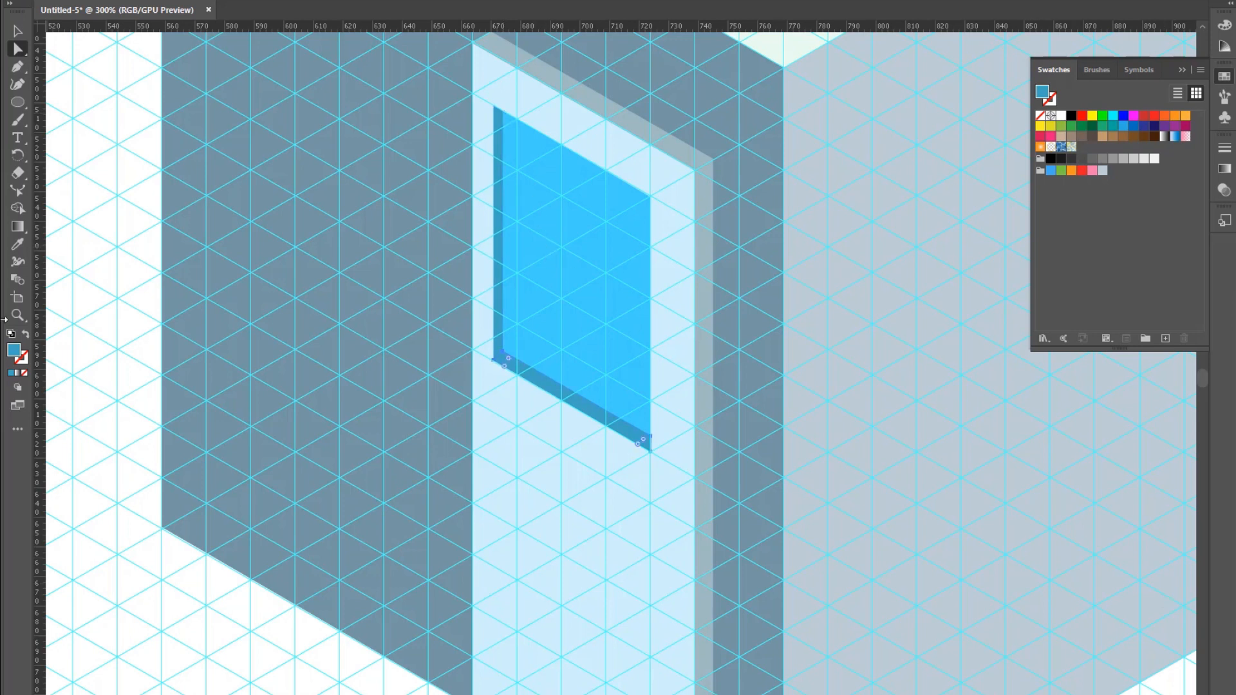
Step: Set the fill of the strip along the window's lower edge to a very light blue and reselect that strip
double_click(13, 350)
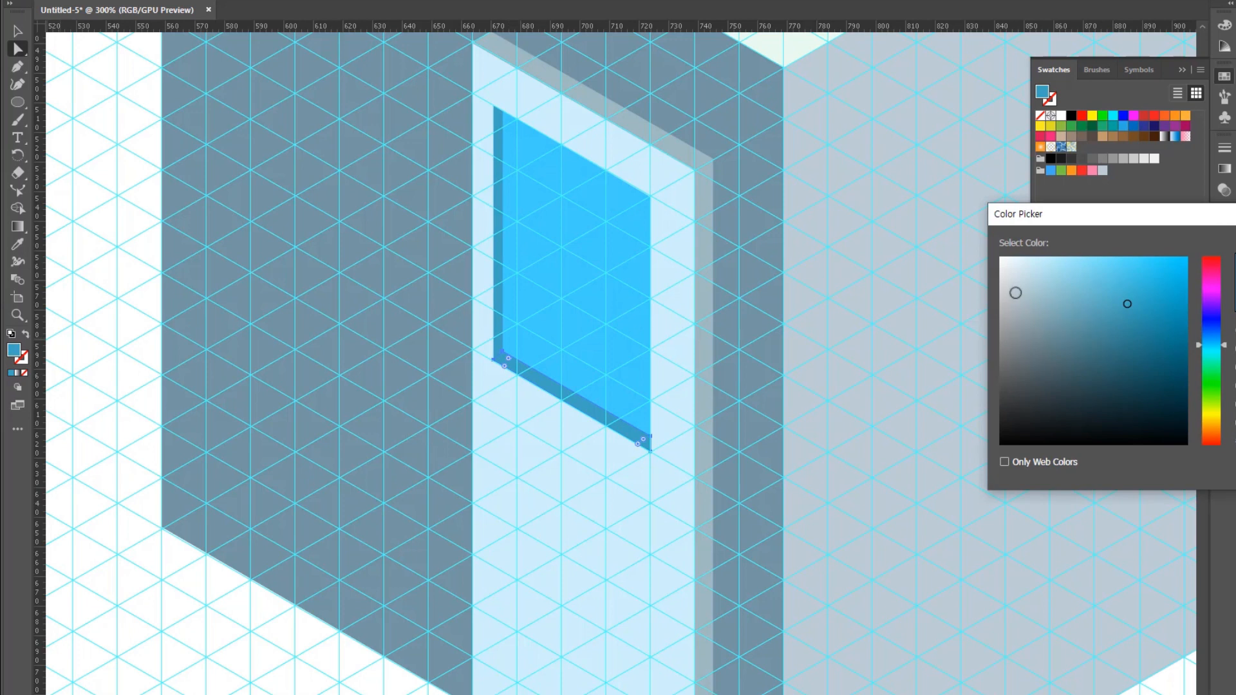
click(1023, 258)
drag(1022, 258, 1038, 260)
key(Return)
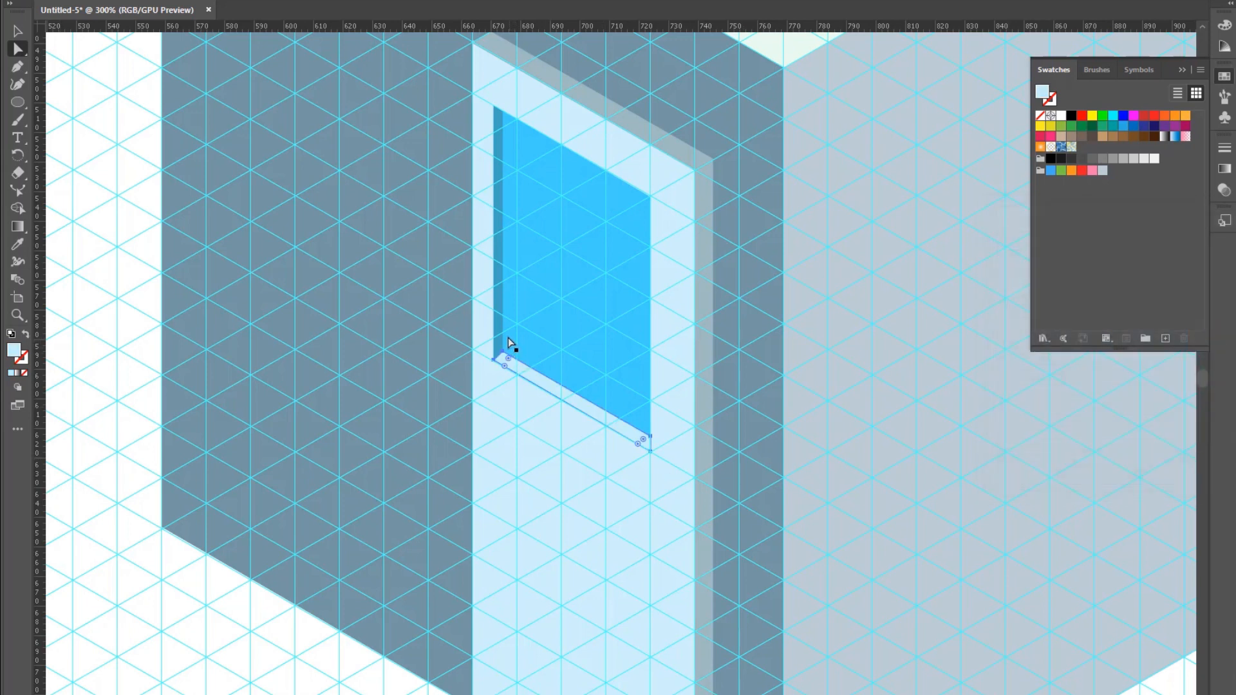
click(500, 385)
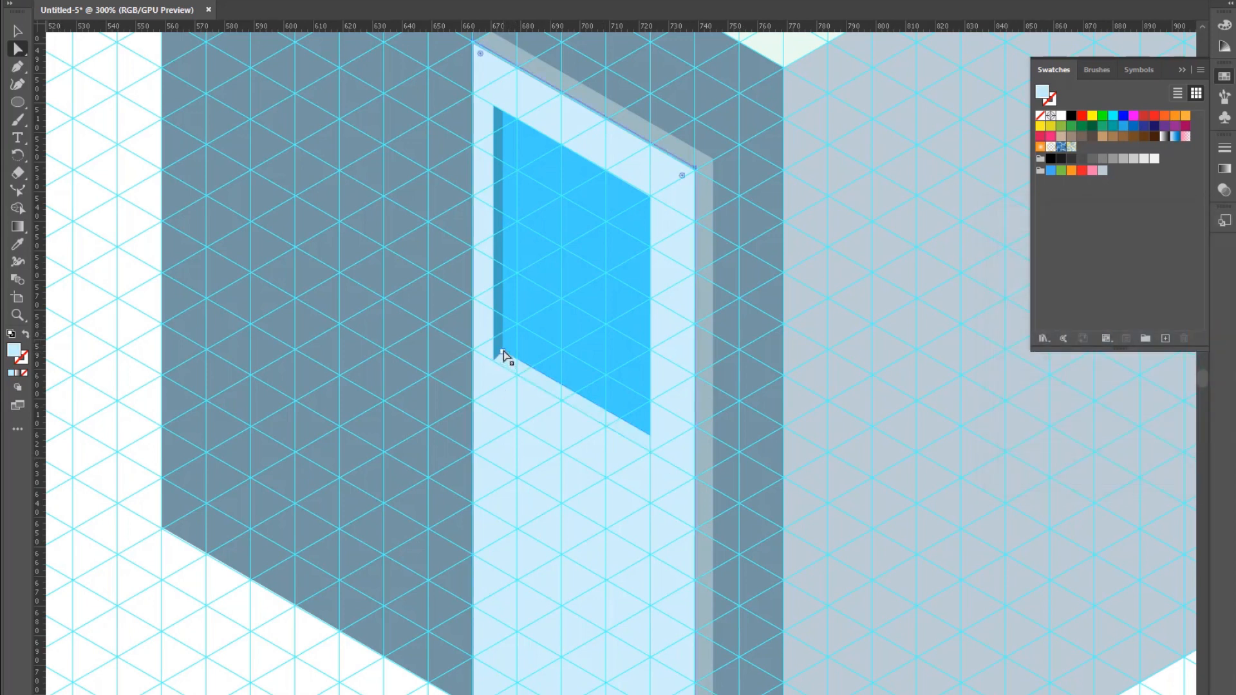
click(533, 386)
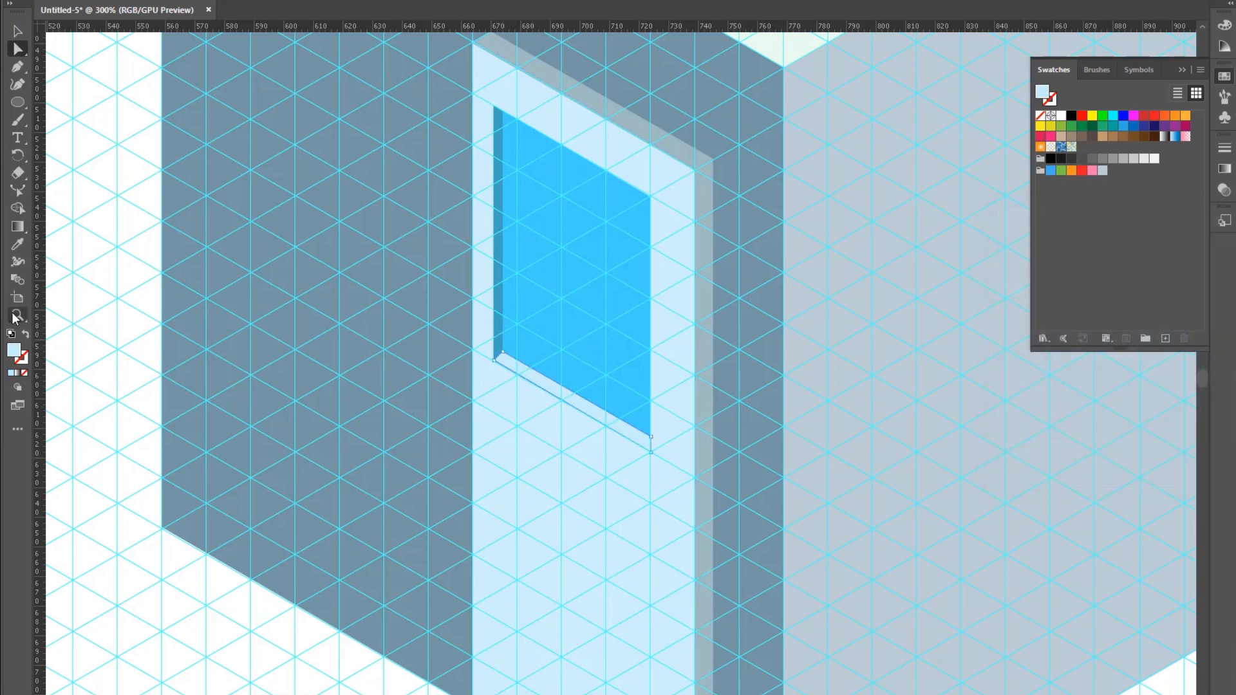
Step: Set the fill of the strip along the door window's lower edge to a near-white blue
click(16, 316)
double_click(15, 352)
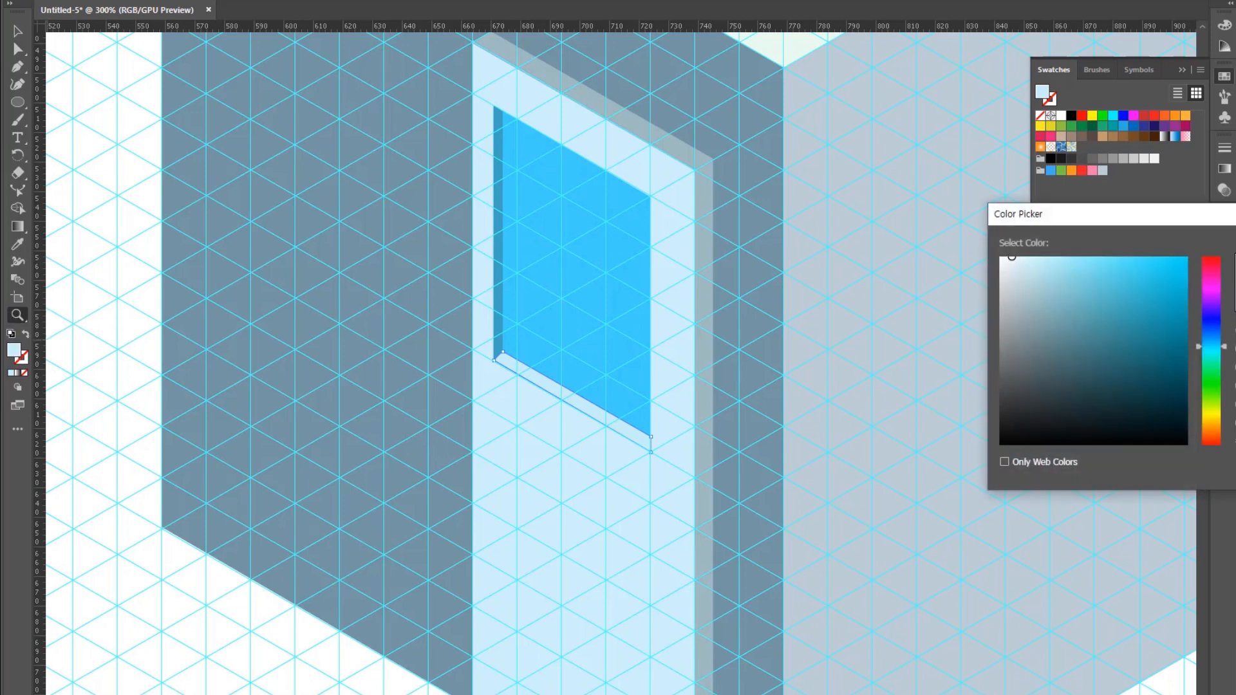
key(Return)
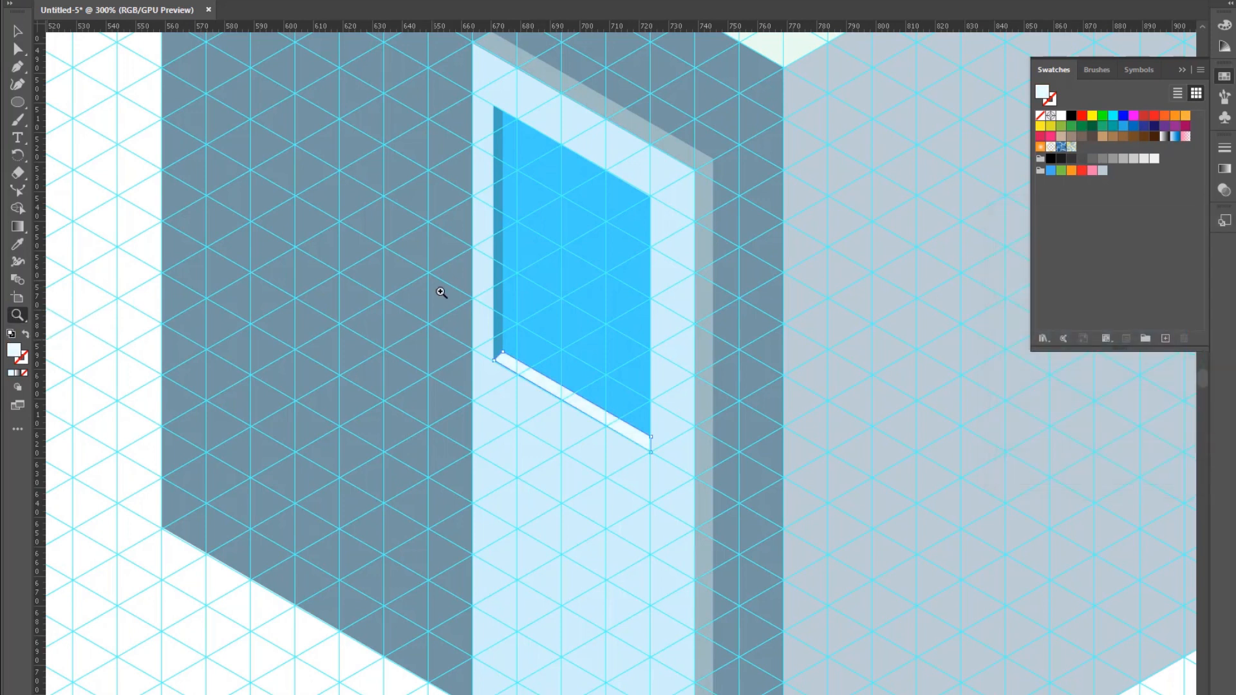
Step: Recolor the strip along the window's left edge with the Eyedropper to match the lower strip's near-white fill
click(17, 32)
click(499, 333)
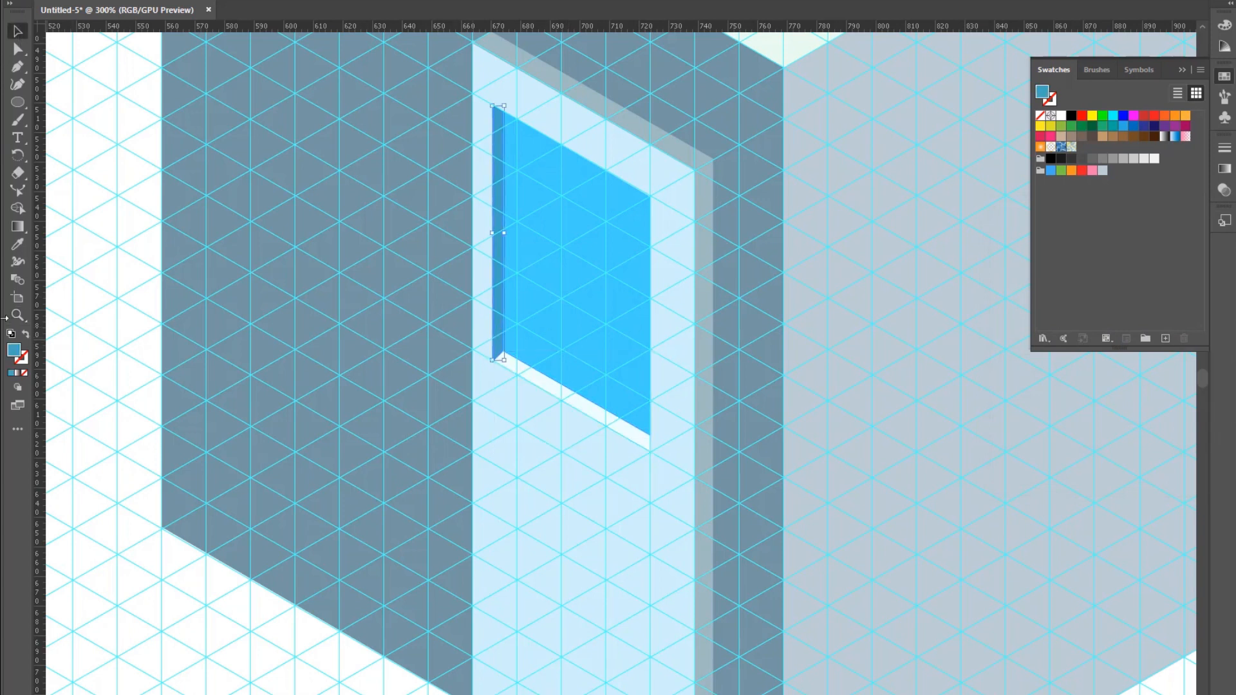
double_click(14, 351)
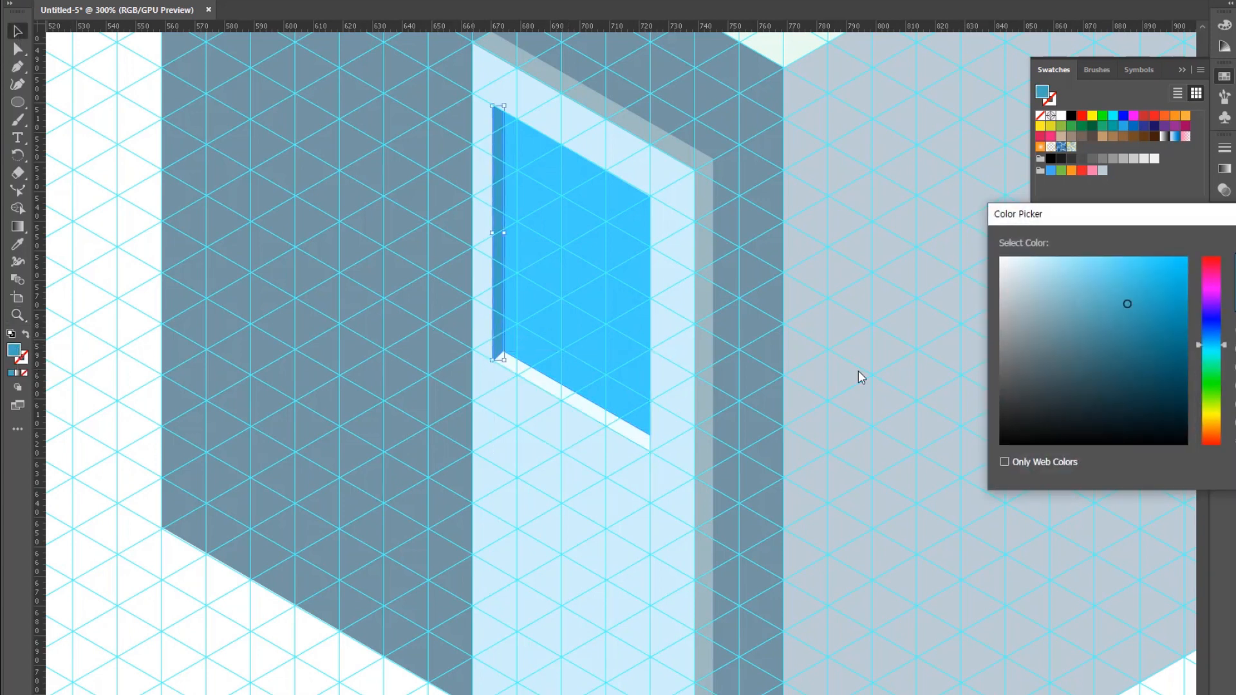
key(Return)
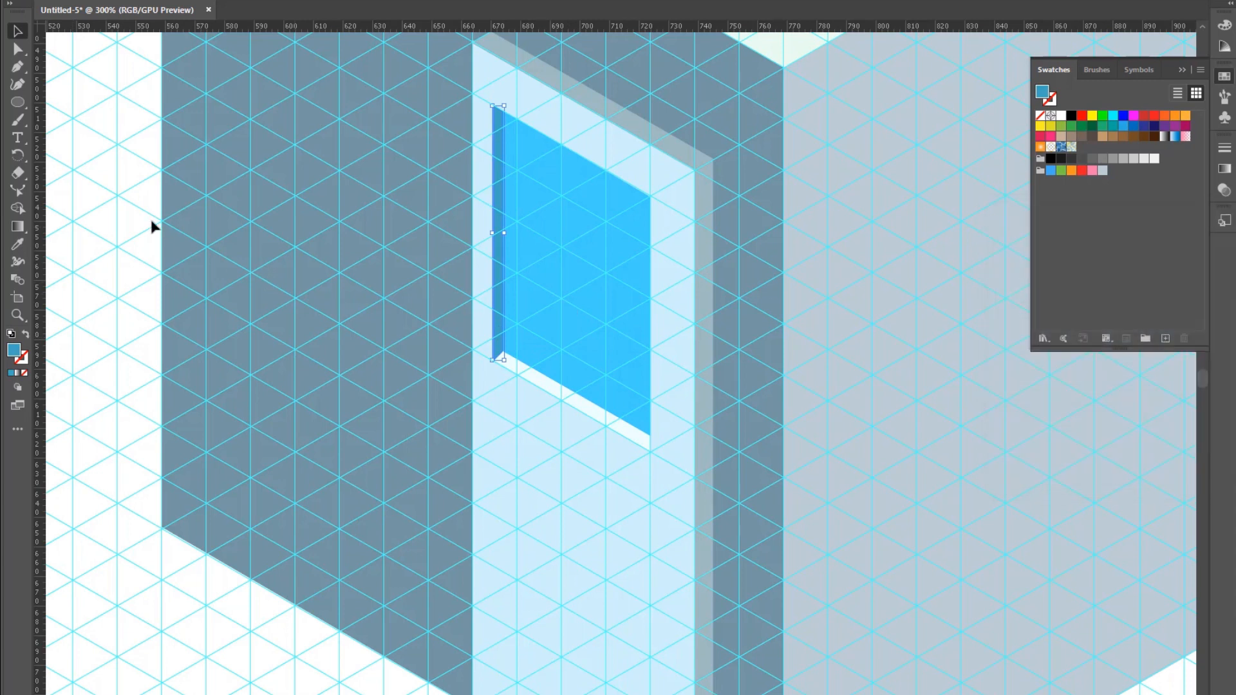
click(18, 245)
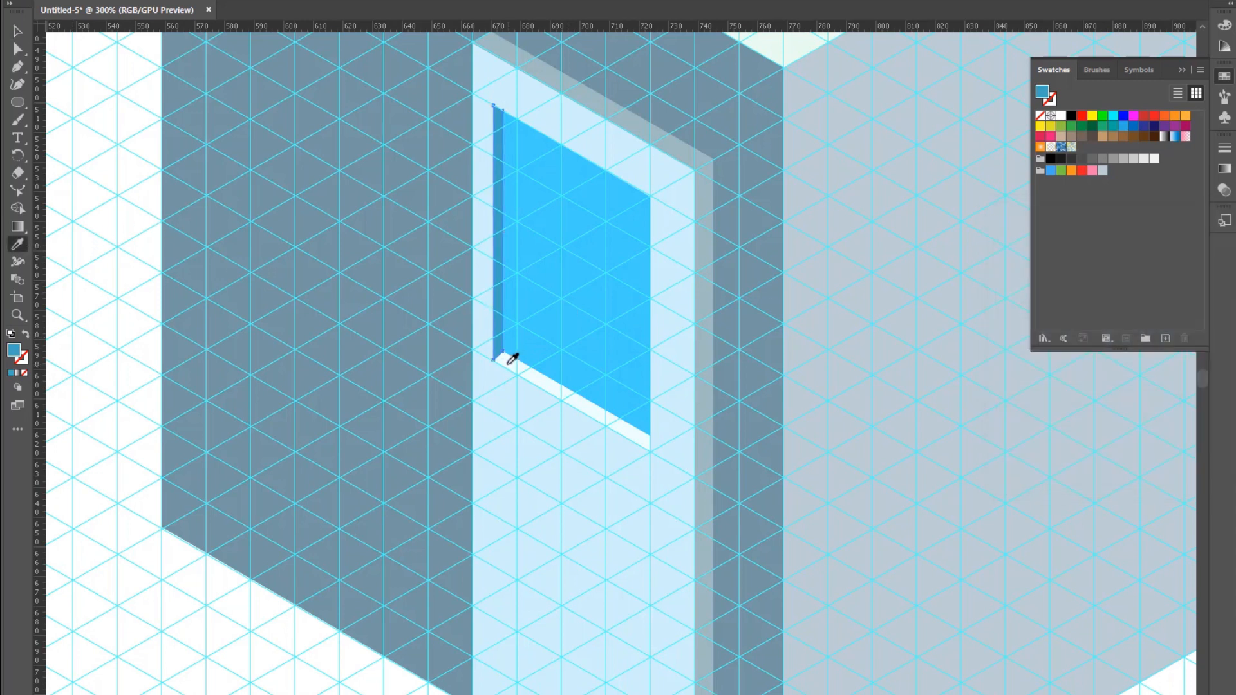
click(90, 160)
click(17, 32)
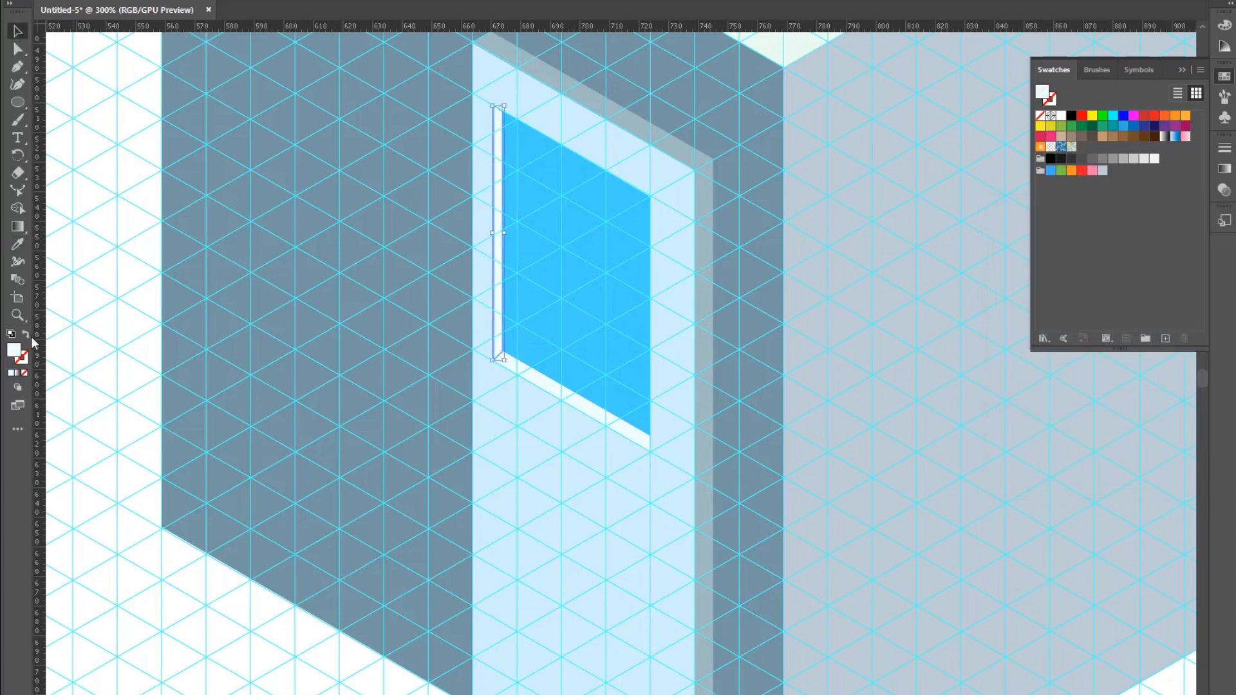
Step: Draw a small circle on the door below the window's lower right corner and a small horizontal rectangle overlapping the circle's right side
click(17, 316)
drag(18, 318, 71, 321)
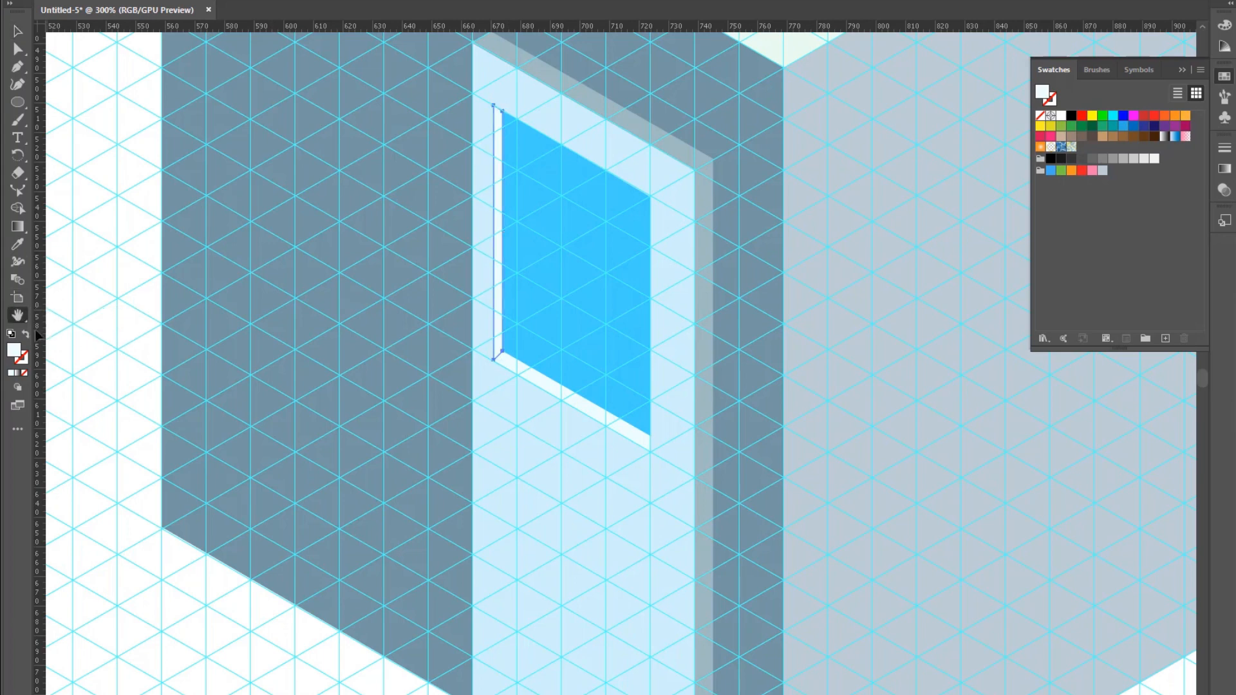
double_click(18, 316)
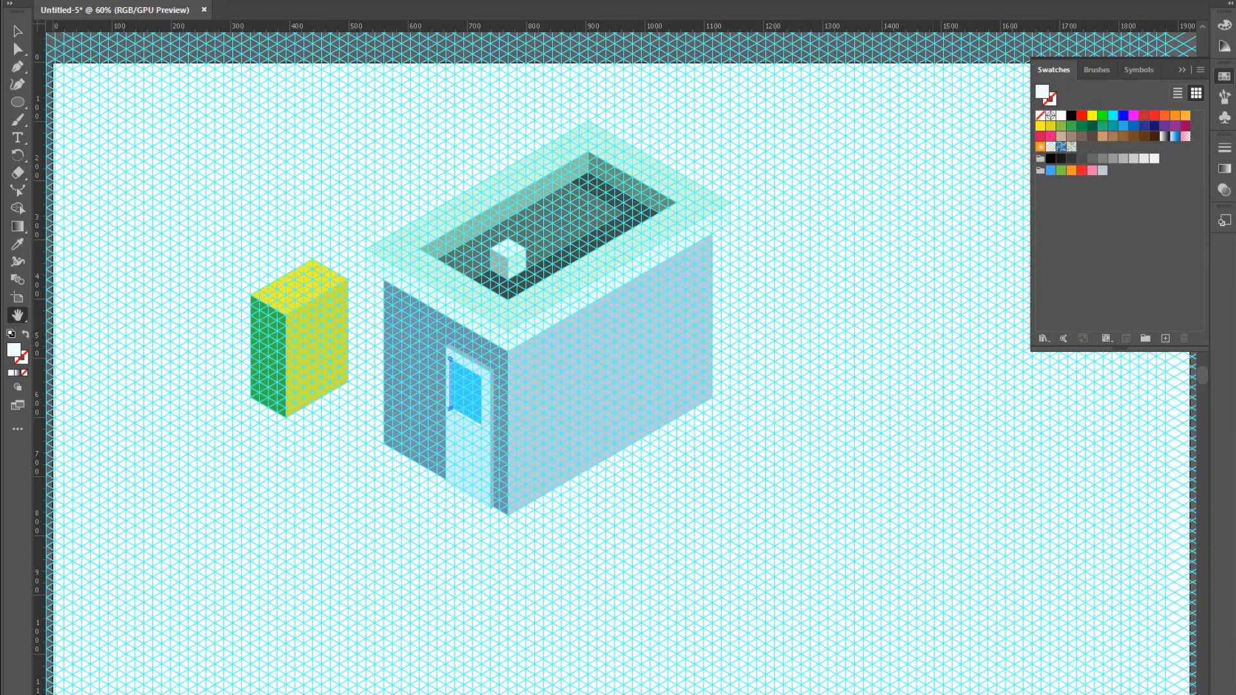
drag(19, 311, 77, 325)
click(479, 466)
click(592, 349)
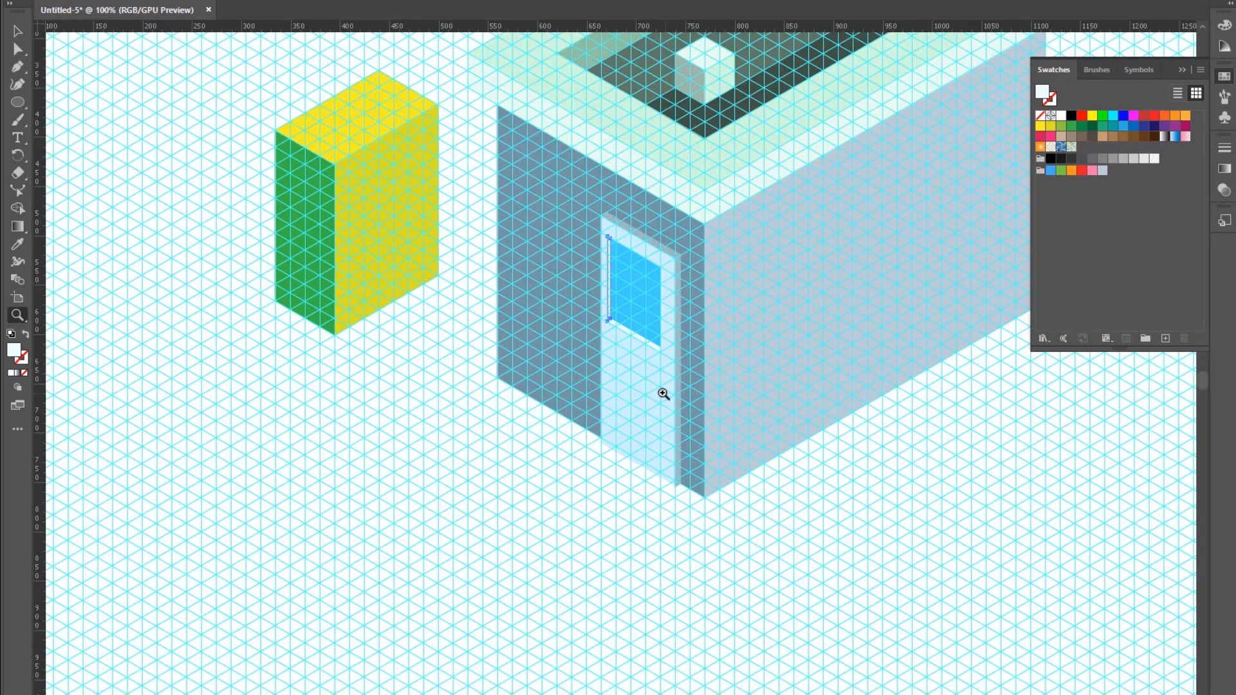
click(664, 393)
key(l)
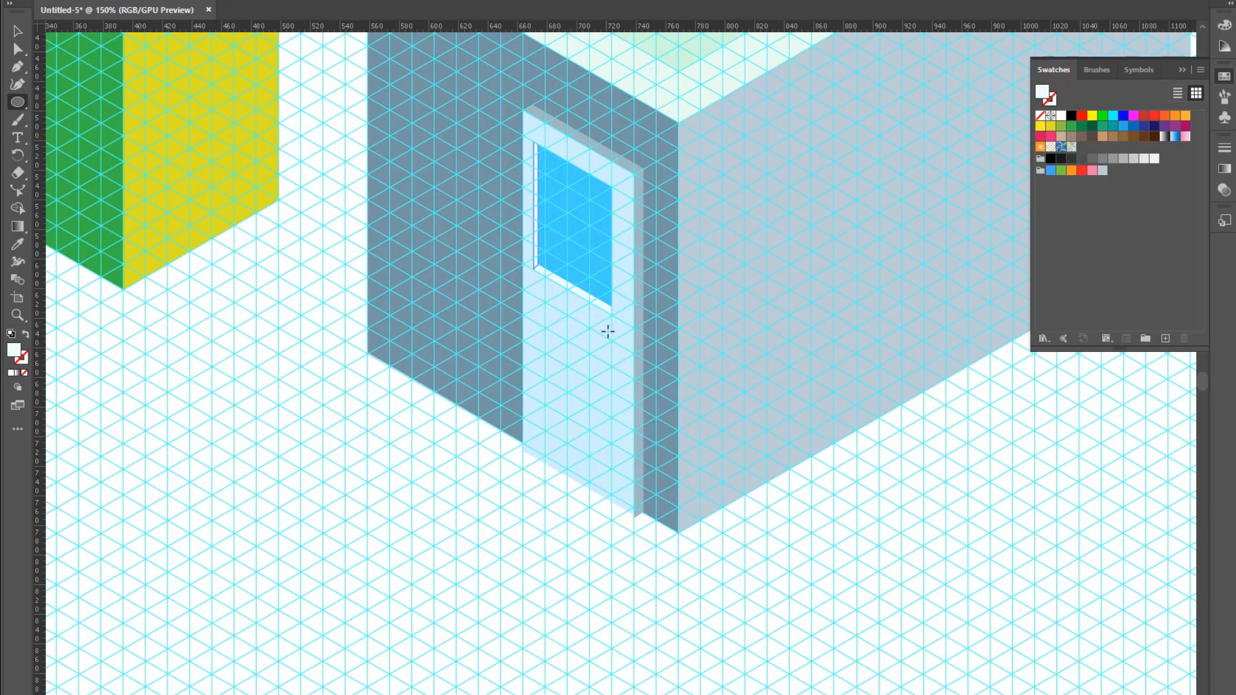
mouse_move(606, 331)
mouse_down()
mouse_move(630, 359)
mouse_move(597, 344)
mouse_up()
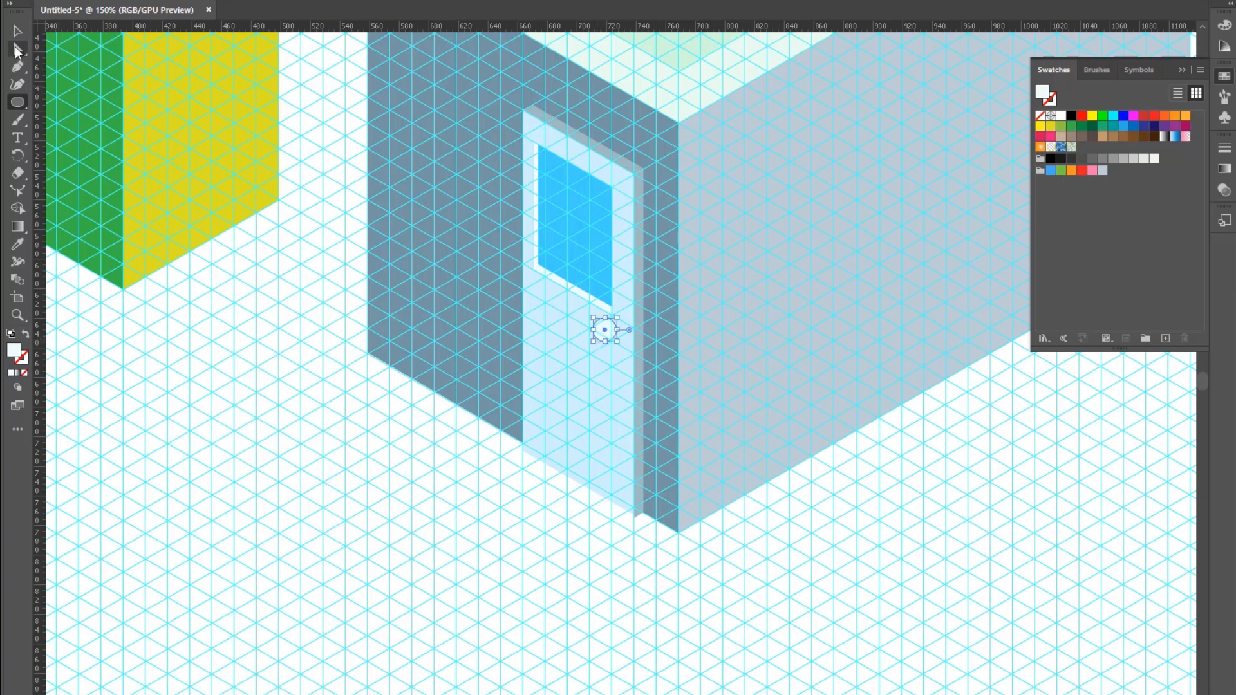
drag(21, 99, 61, 101)
drag(607, 323, 631, 335)
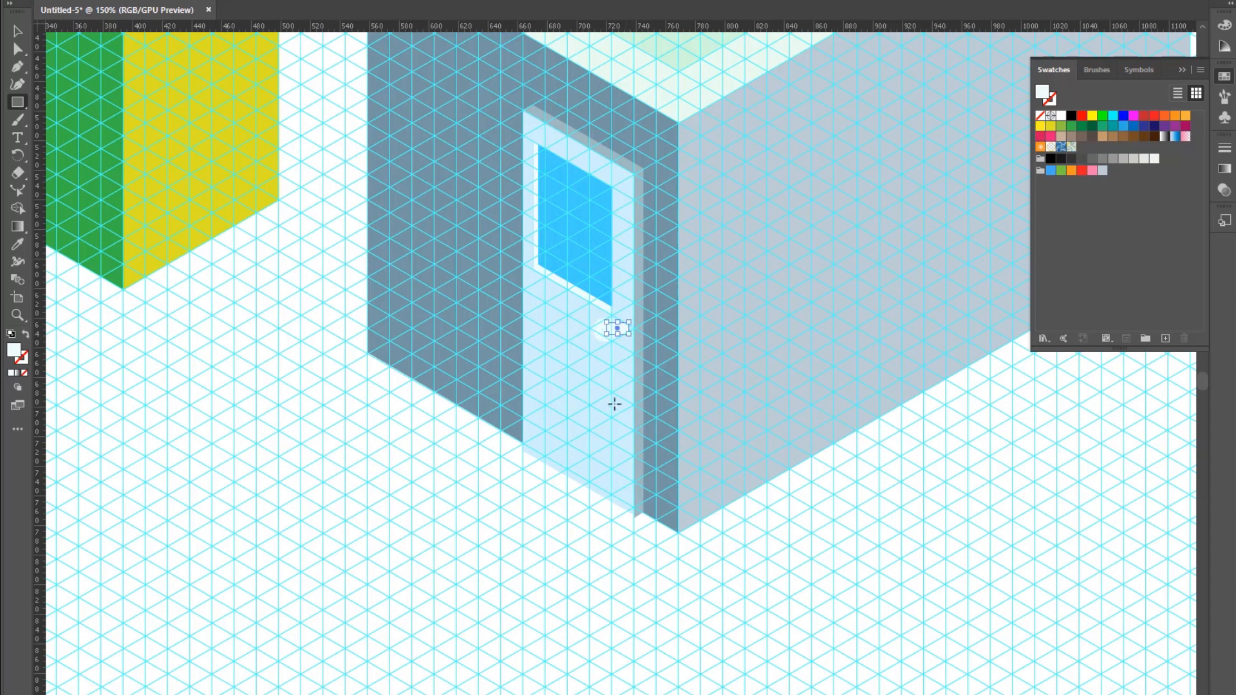
Step: Round the small rectangle's corners fully into a pill shape and line it up with the circle's vertical middle
click(17, 315)
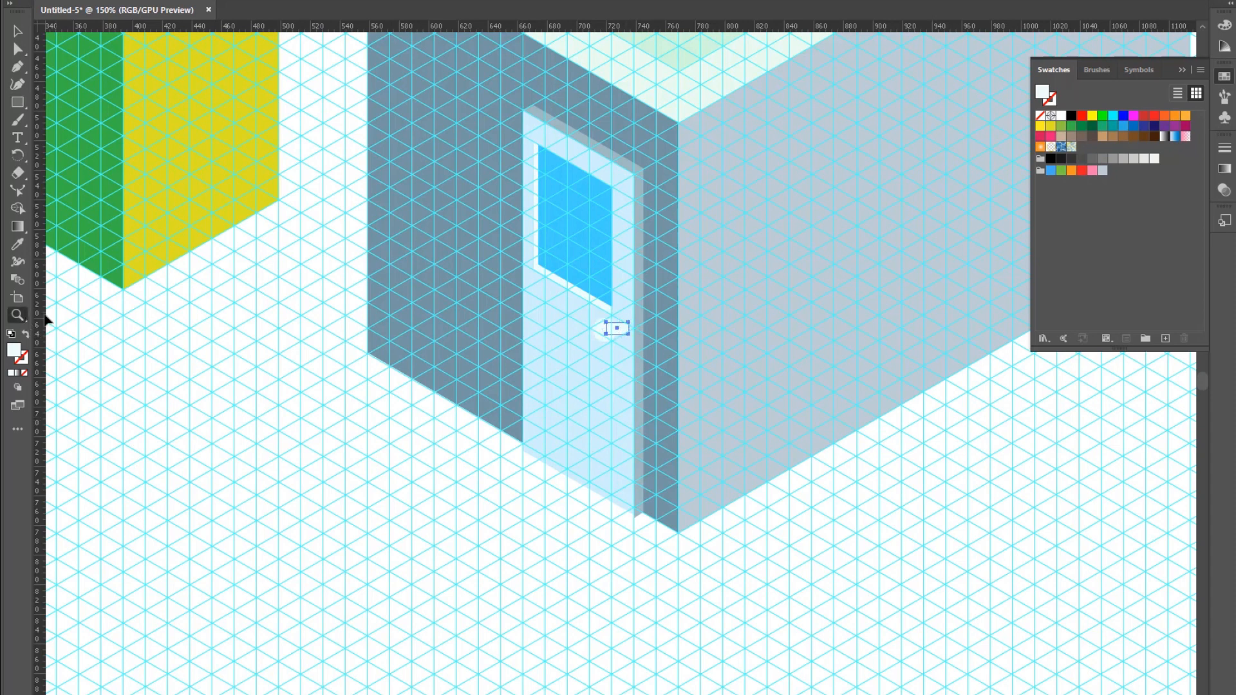
click(617, 350)
click(618, 348)
click(634, 372)
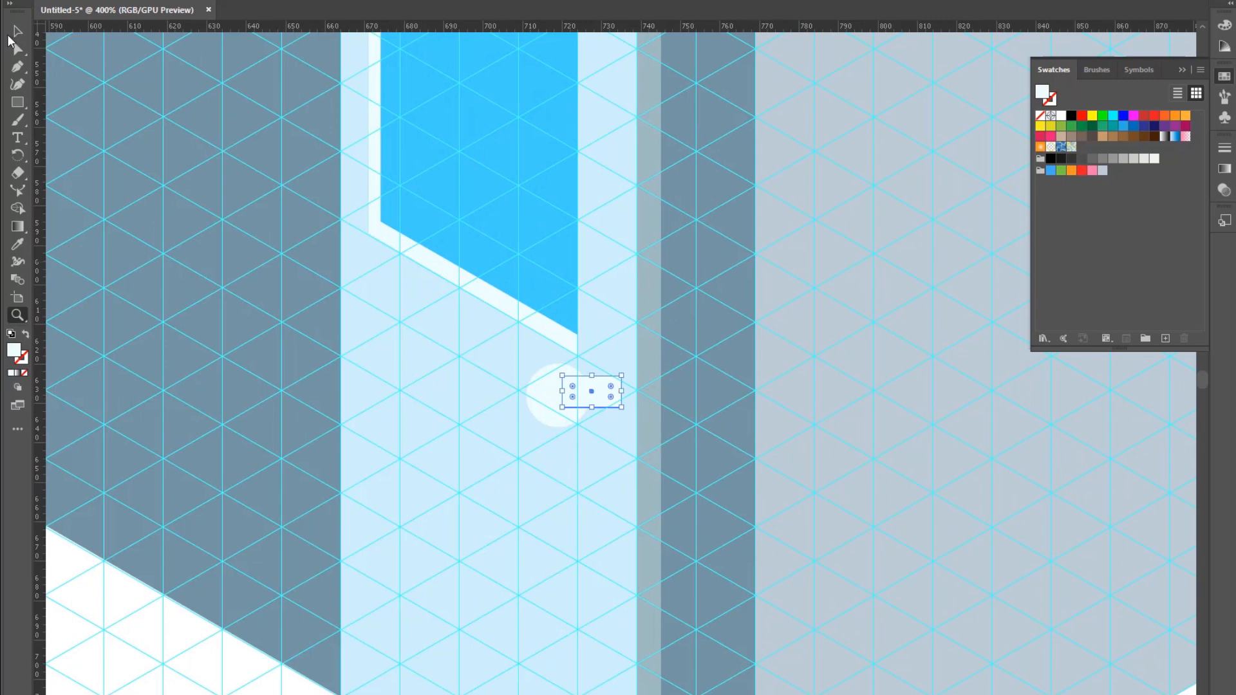
click(14, 33)
drag(605, 390, 566, 369)
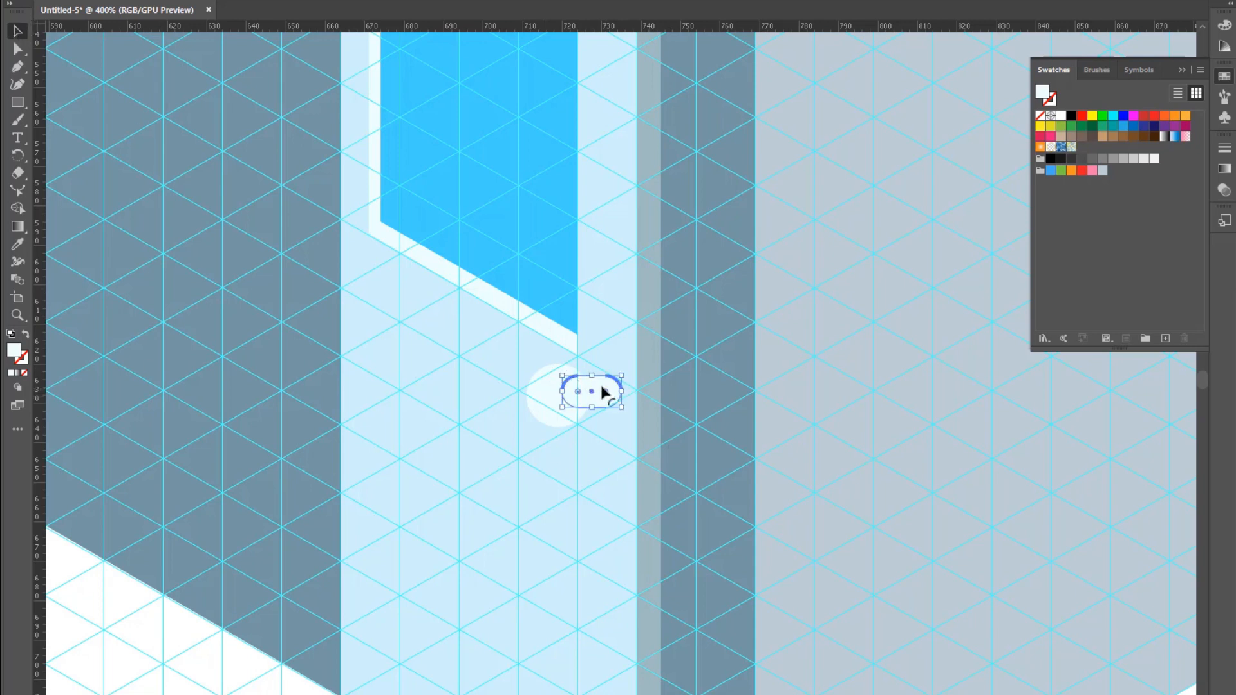
key(shift+Down)
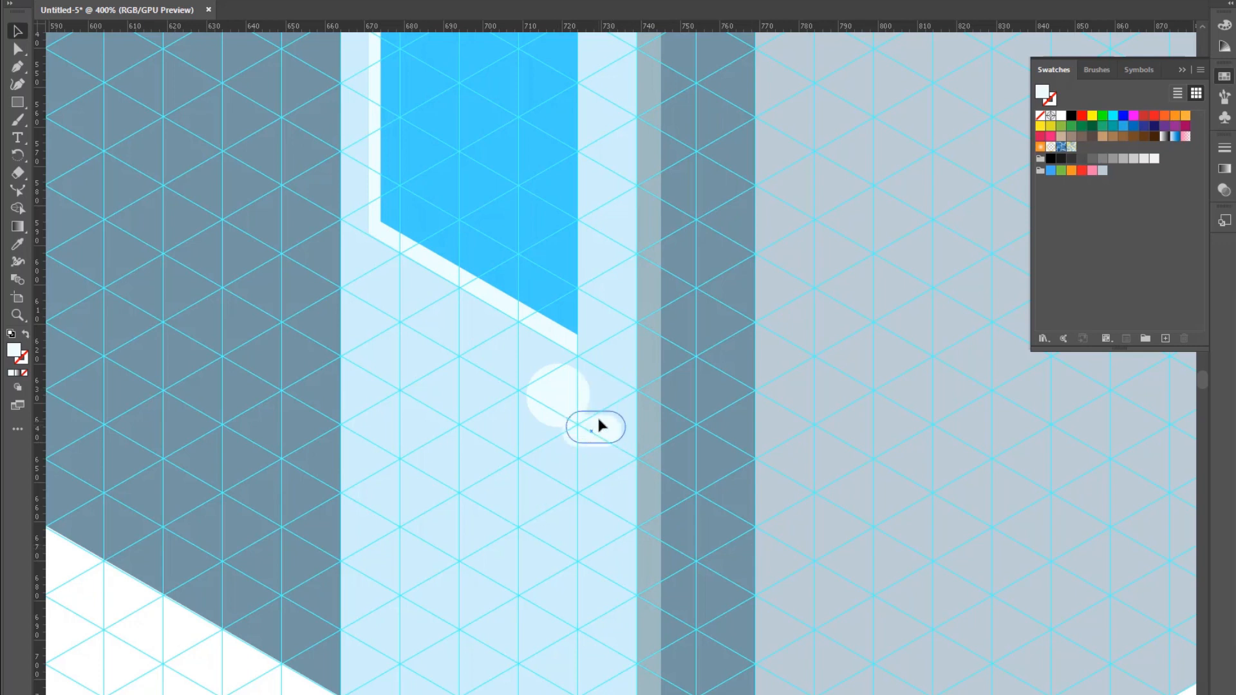
drag(596, 425, 597, 393)
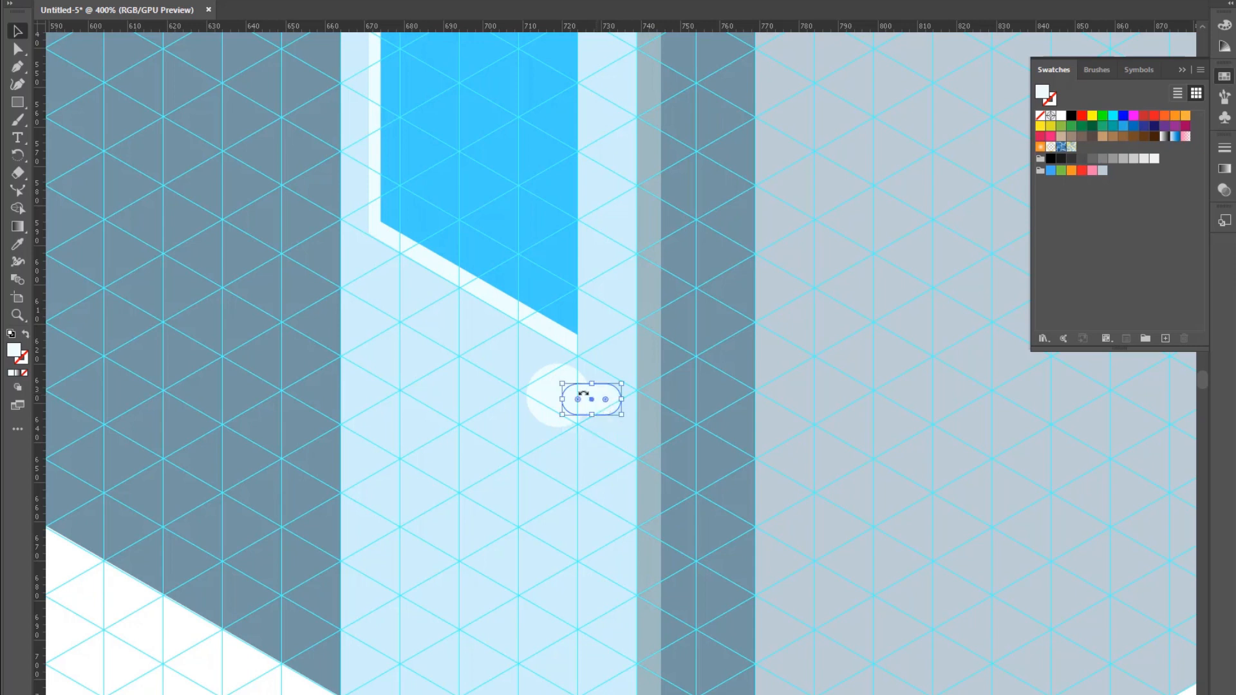
Step: Set the fill of both the circle and the pill shape to a dark grey
shift+click(543, 389)
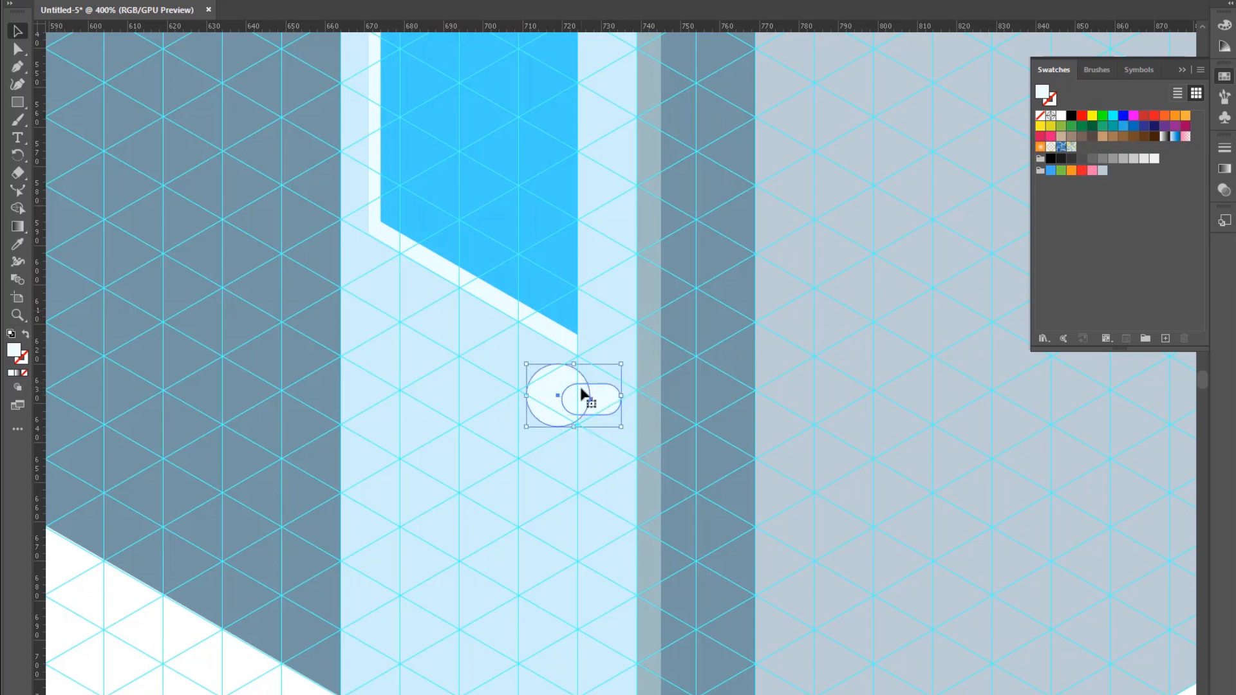
double_click(19, 358)
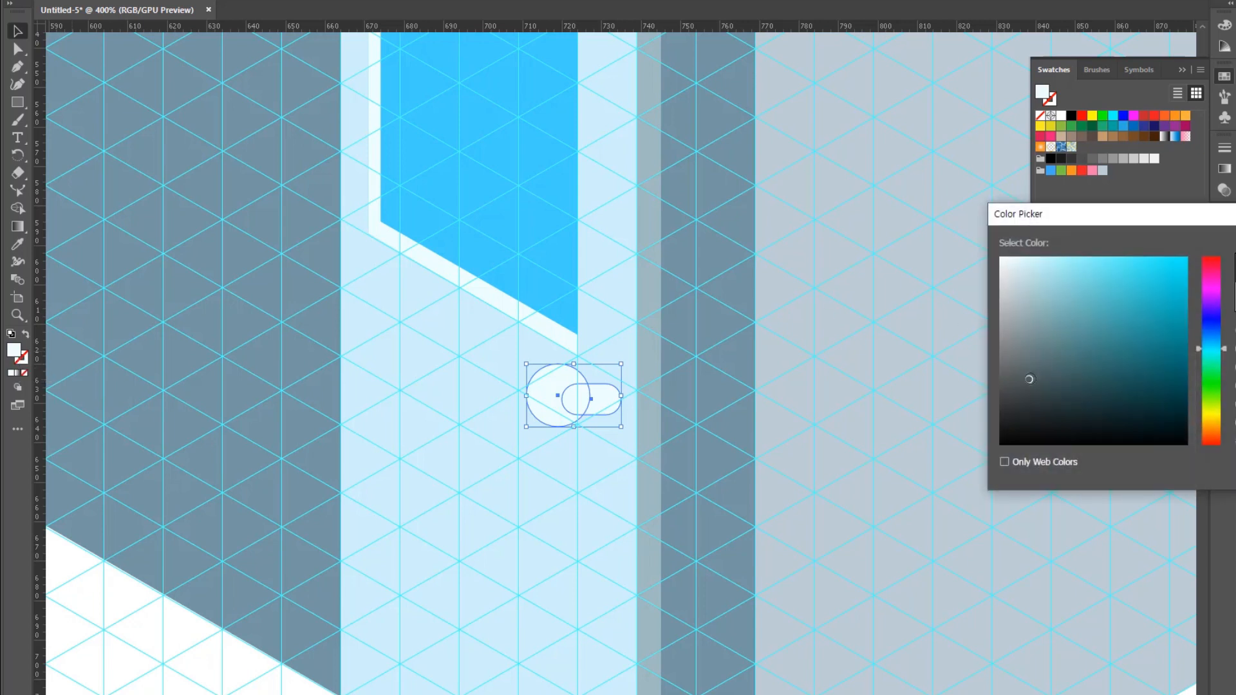
key(Return)
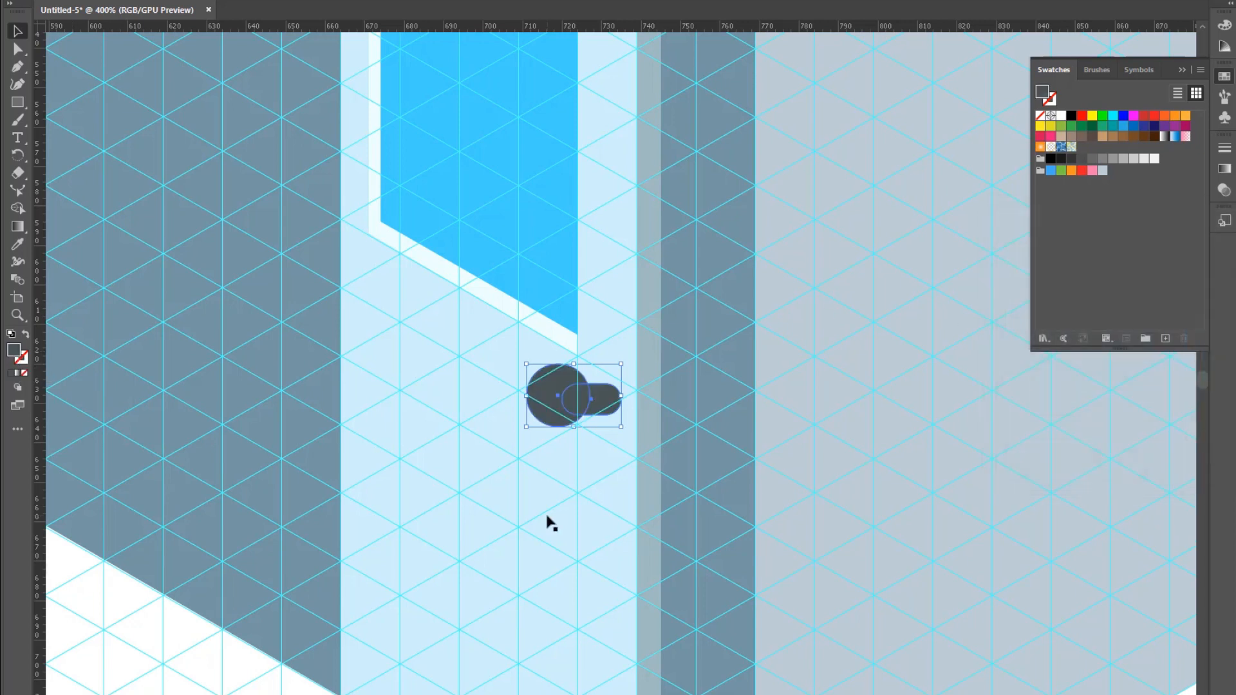
Step: Scale the two door handle shapes down slightly together and place them a little lower on the door
click(547, 516)
click(596, 403)
shift+click(550, 387)
drag(623, 368, 572, 411)
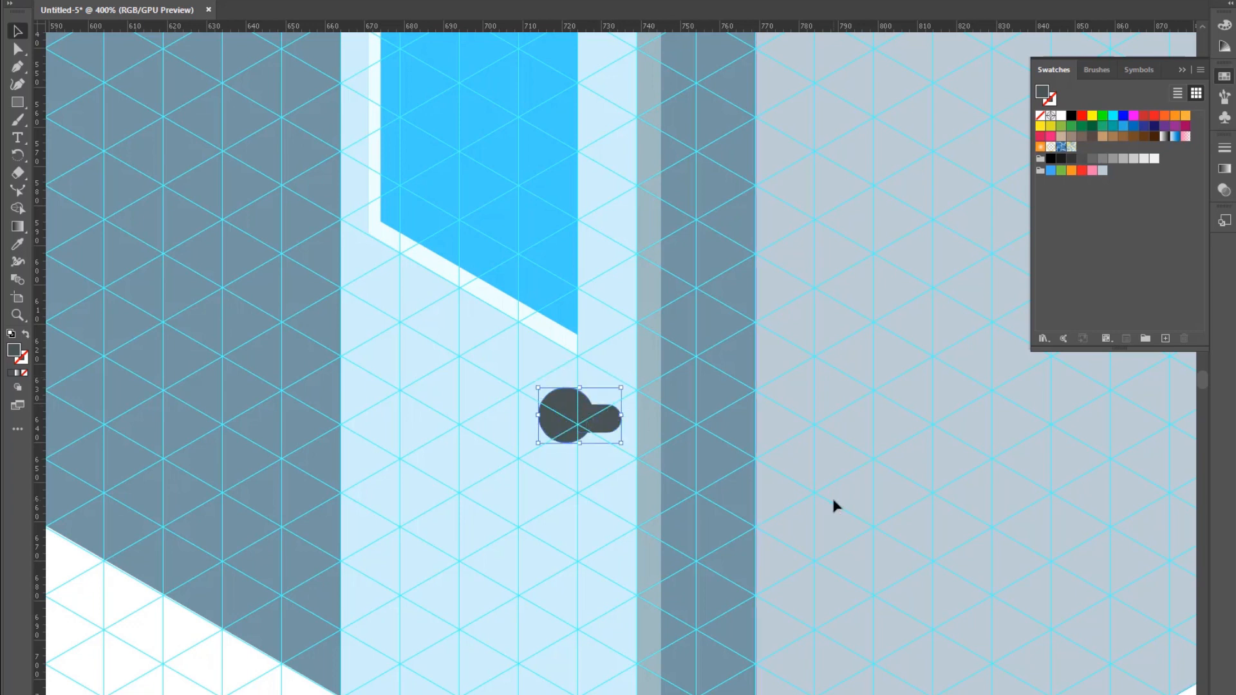
click(833, 505)
Step: Draw a four-sided window shape on the dark wall beside the door with the Pen tool, following the isometric grid
click(16, 318)
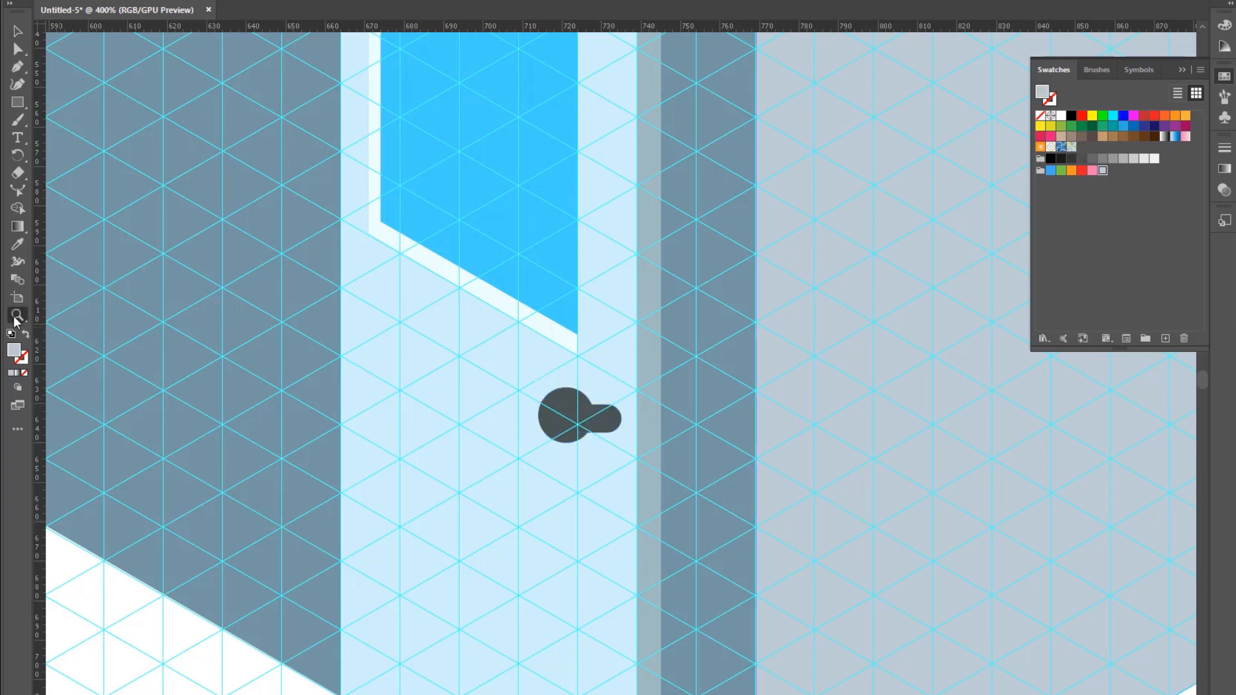
drag(23, 311, 60, 313)
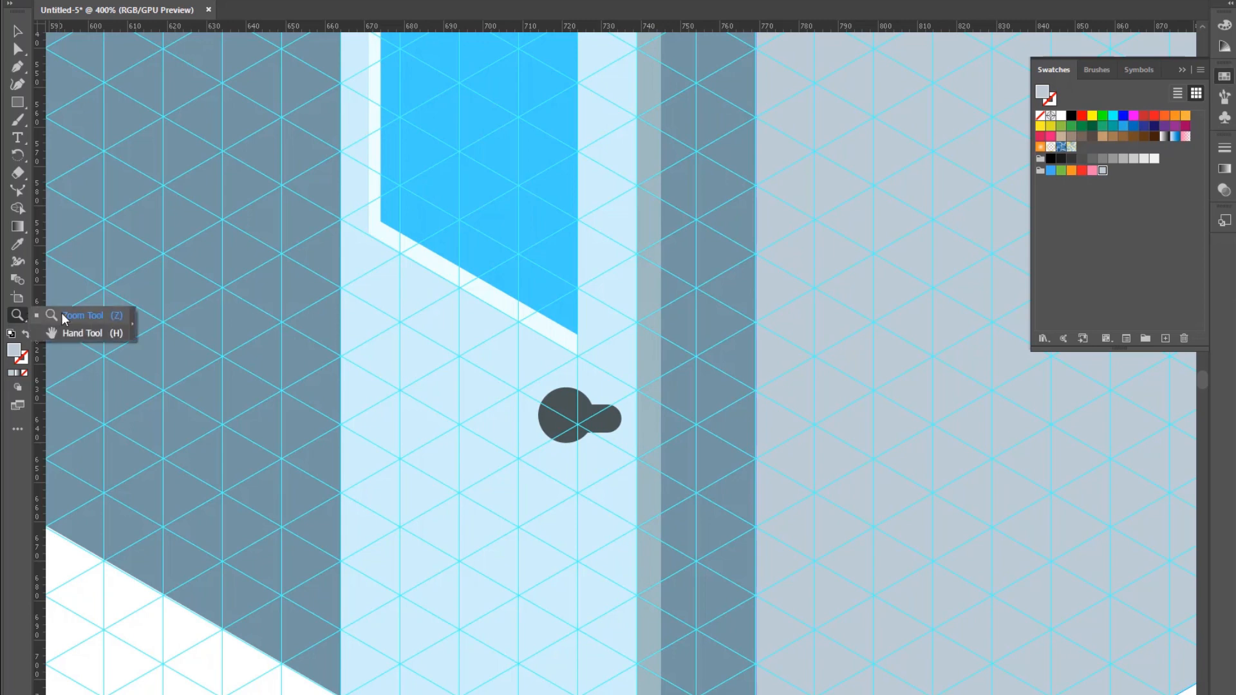
click(85, 330)
double_click(11, 317)
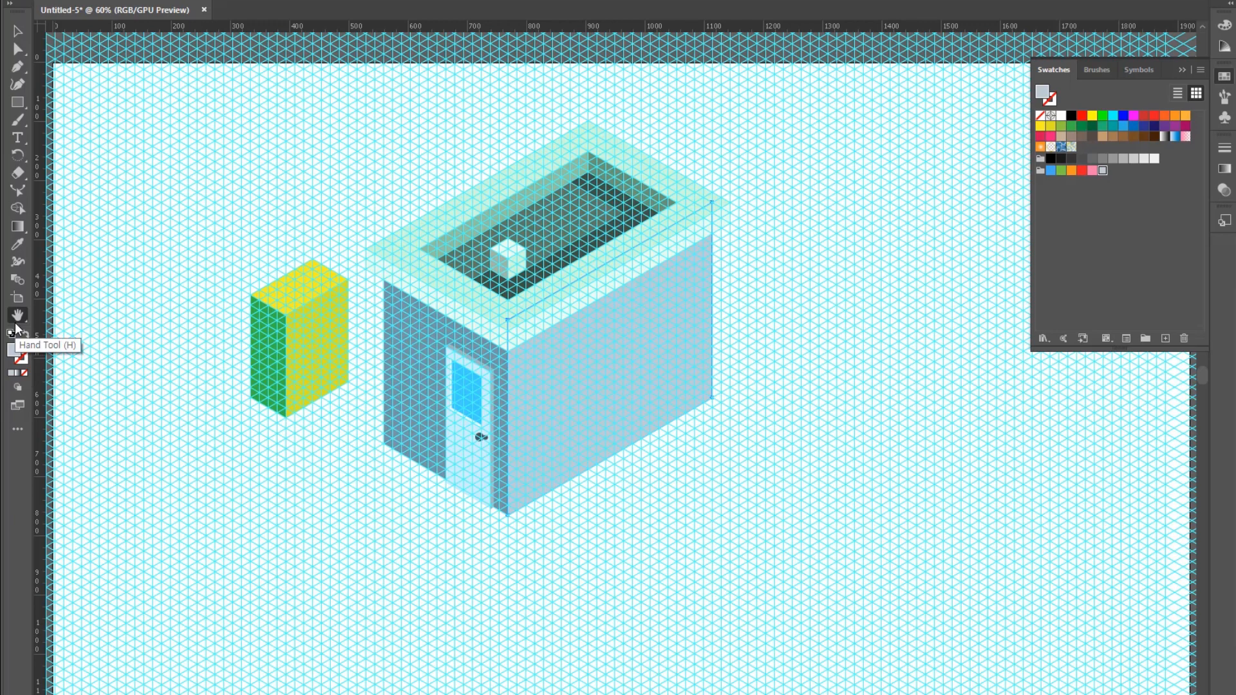
drag(16, 322, 64, 326)
click(71, 318)
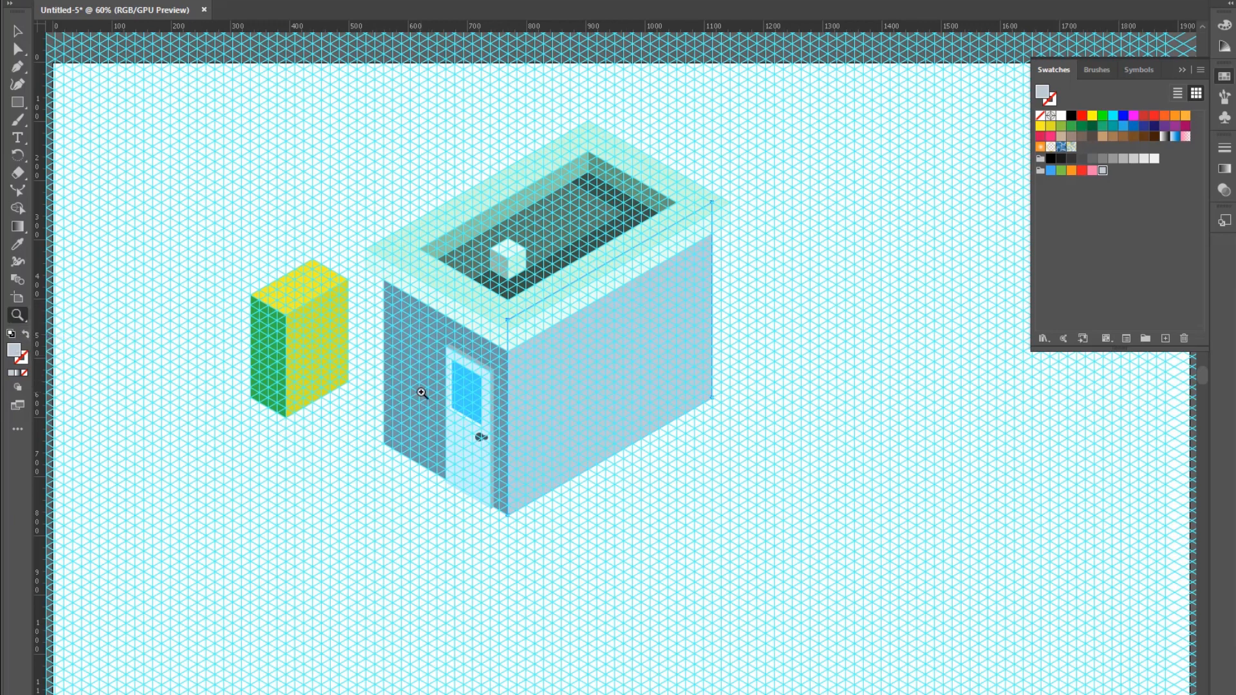
click(422, 393)
click(598, 342)
click(663, 393)
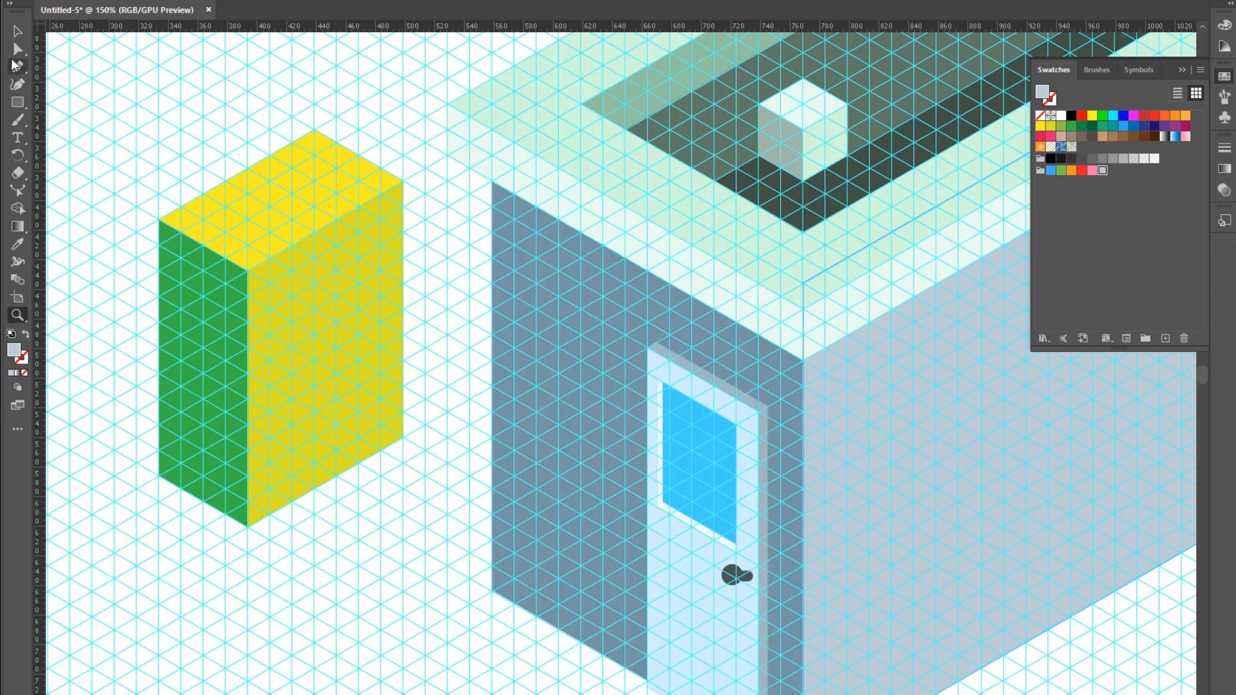
click(17, 66)
click(622, 334)
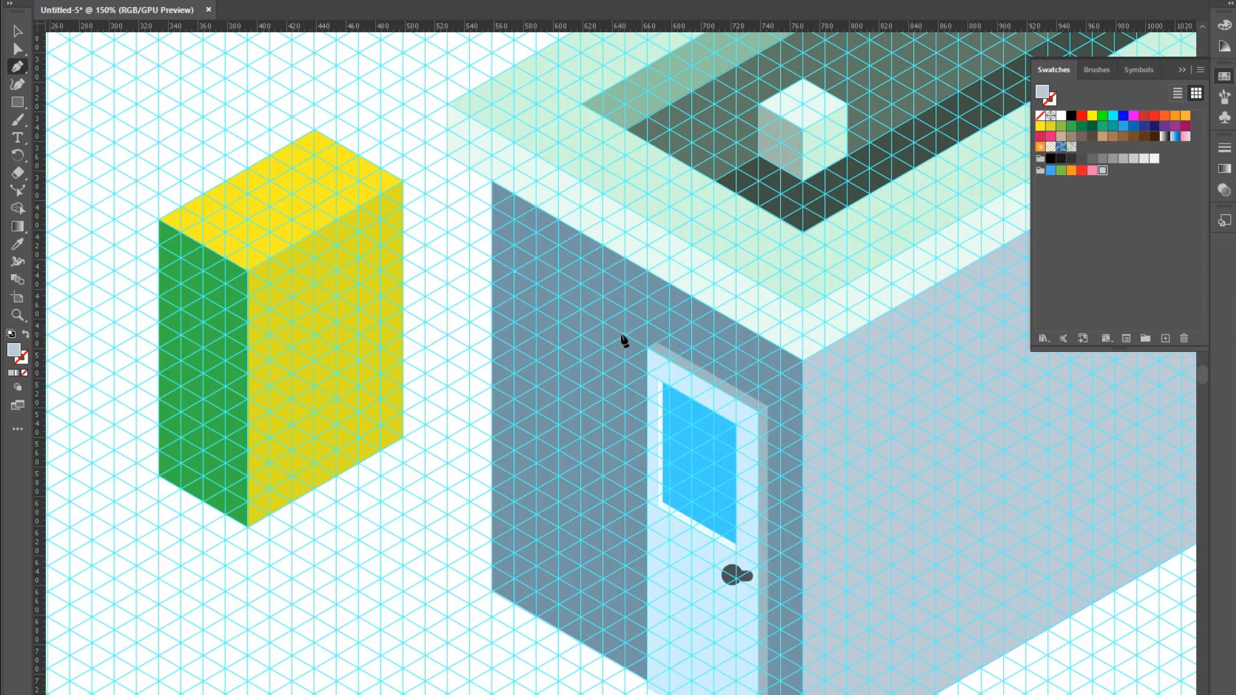
click(625, 488)
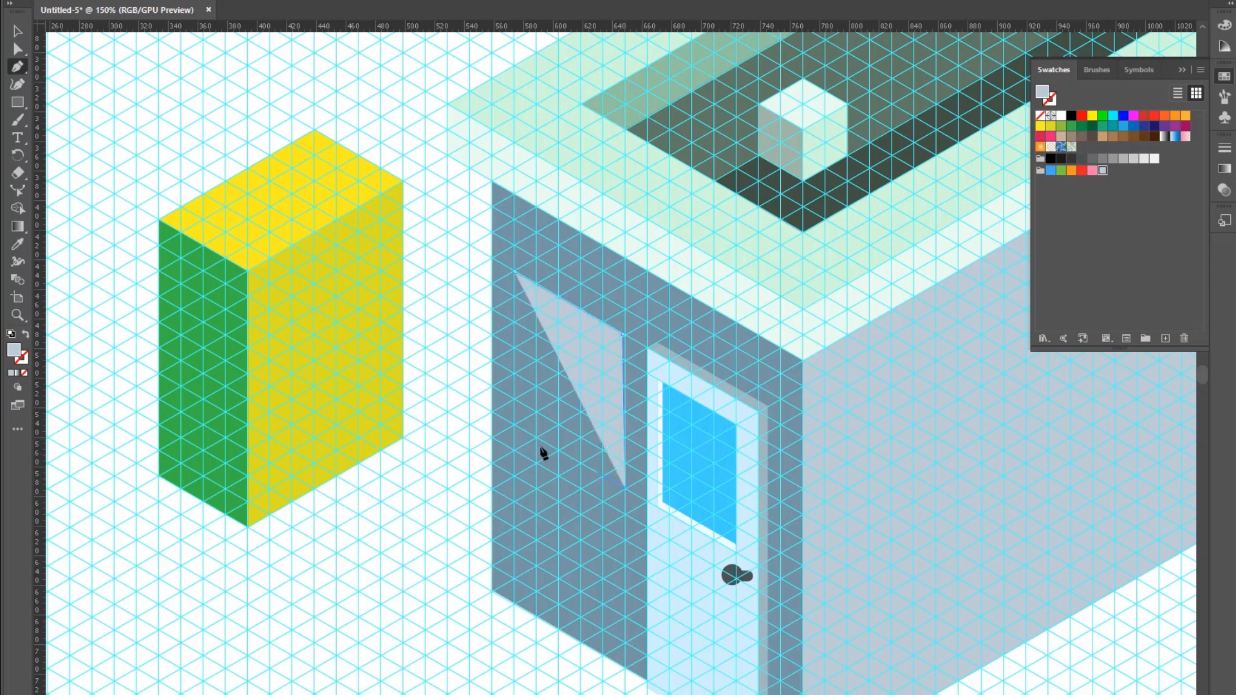
click(514, 426)
click(515, 272)
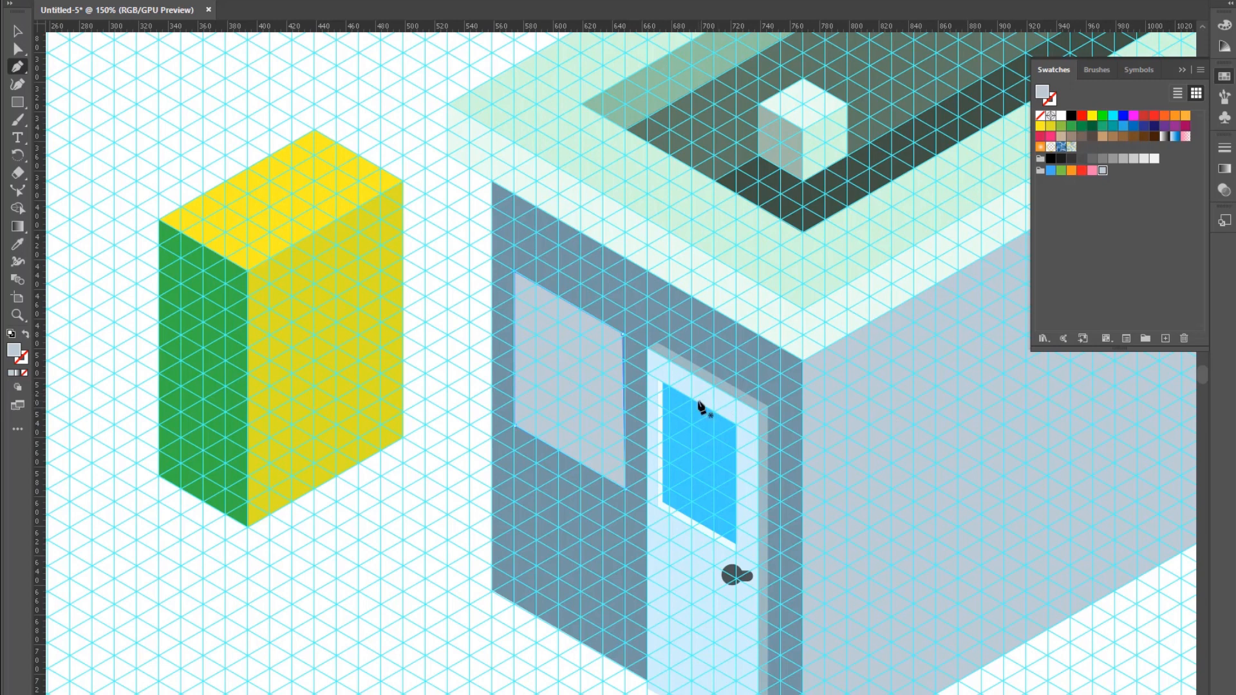
Step: Redraw the wall window's lower corners and close the four-sided shape along the isometric grid, filling it with the door glass's bright blue
key(ctrl+z)
key(ctrl+z)
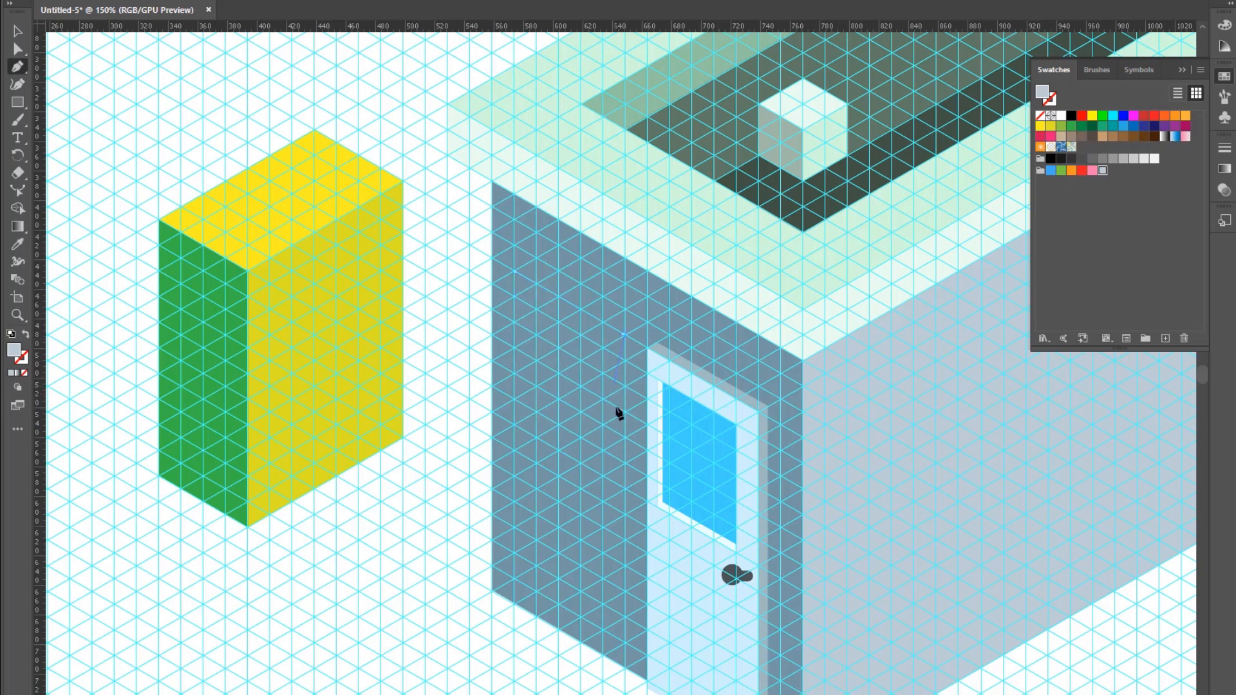
click(624, 462)
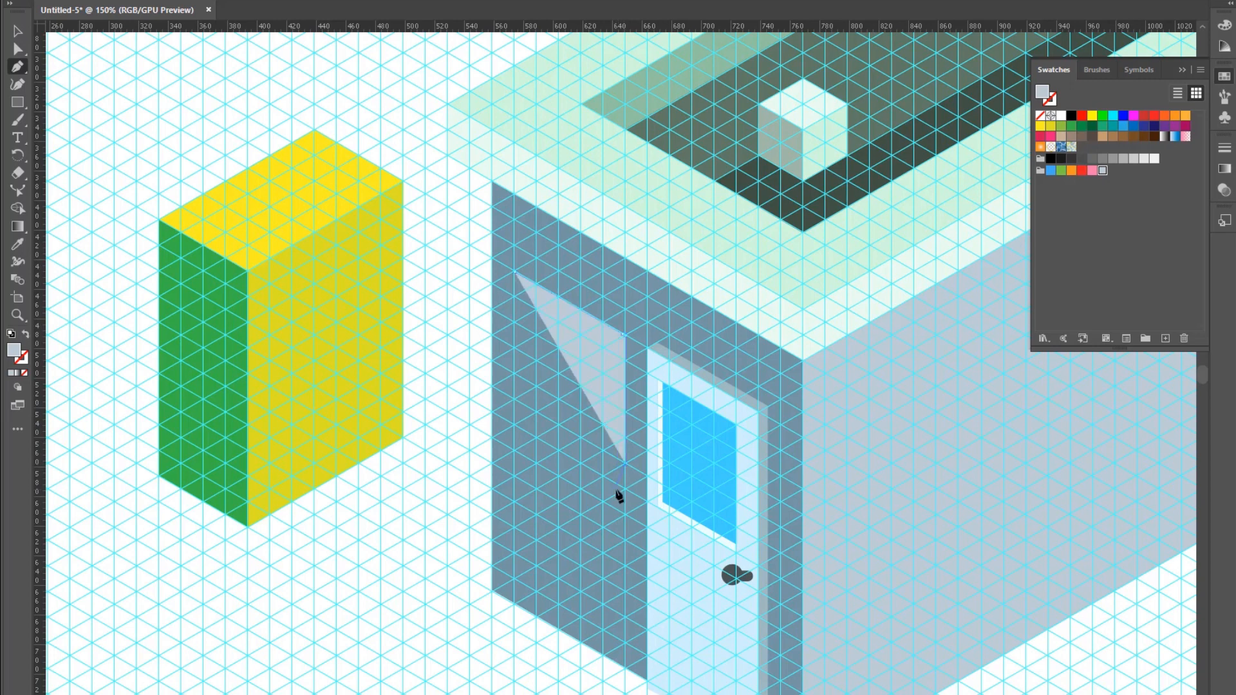
key(ctrl+z)
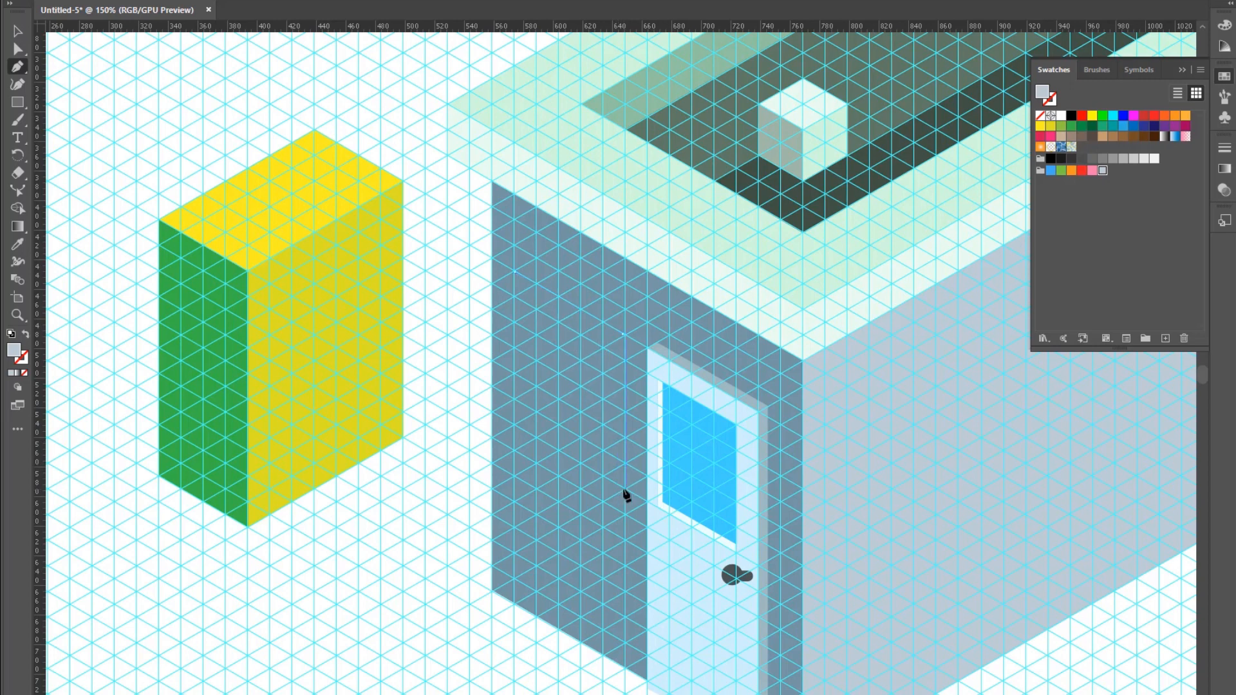
click(624, 487)
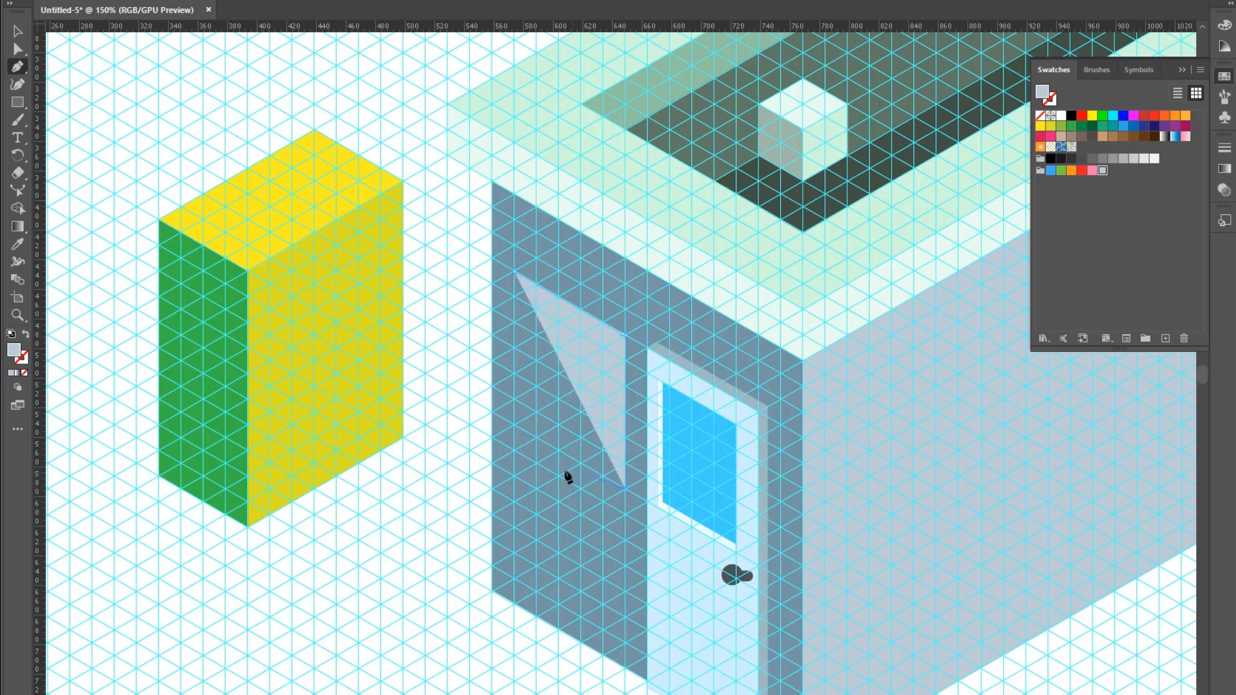
click(515, 427)
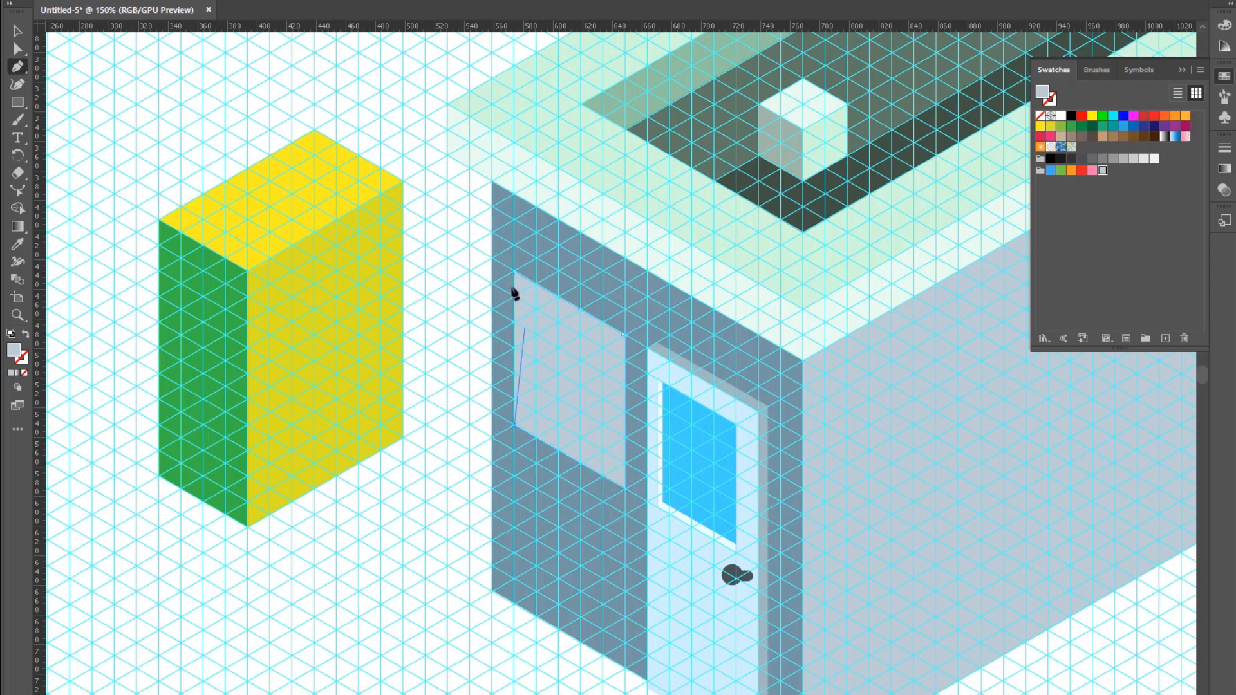
click(515, 274)
key(i)
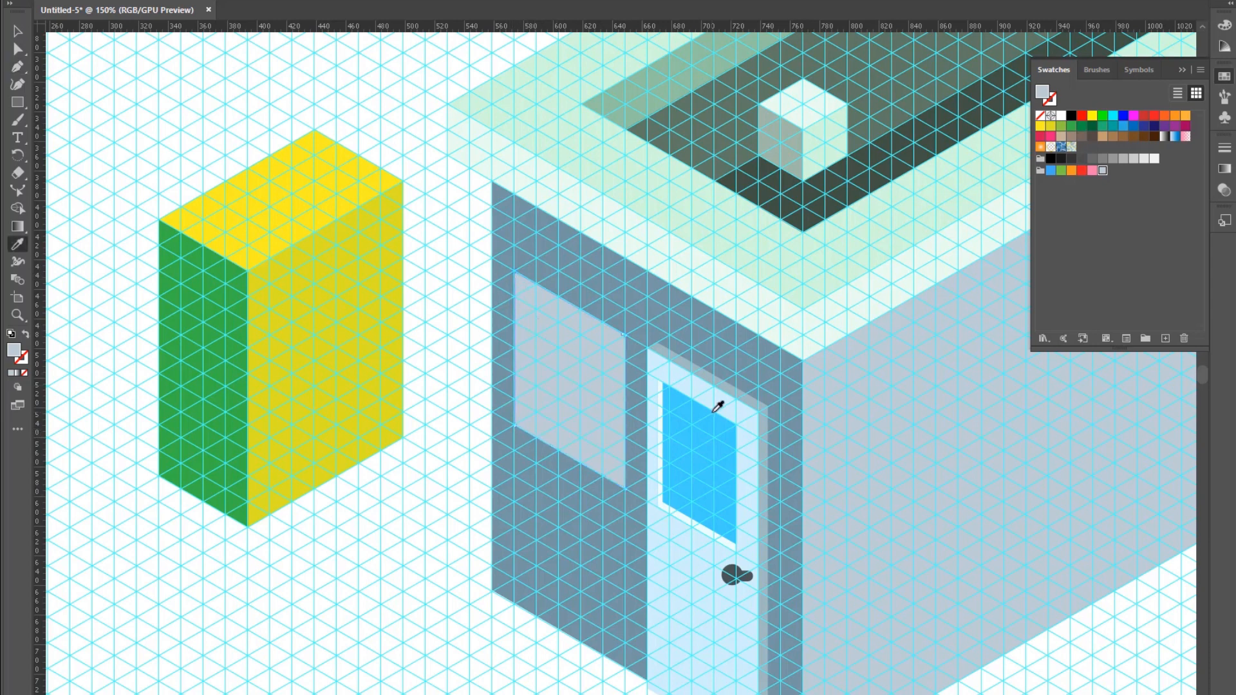
click(709, 426)
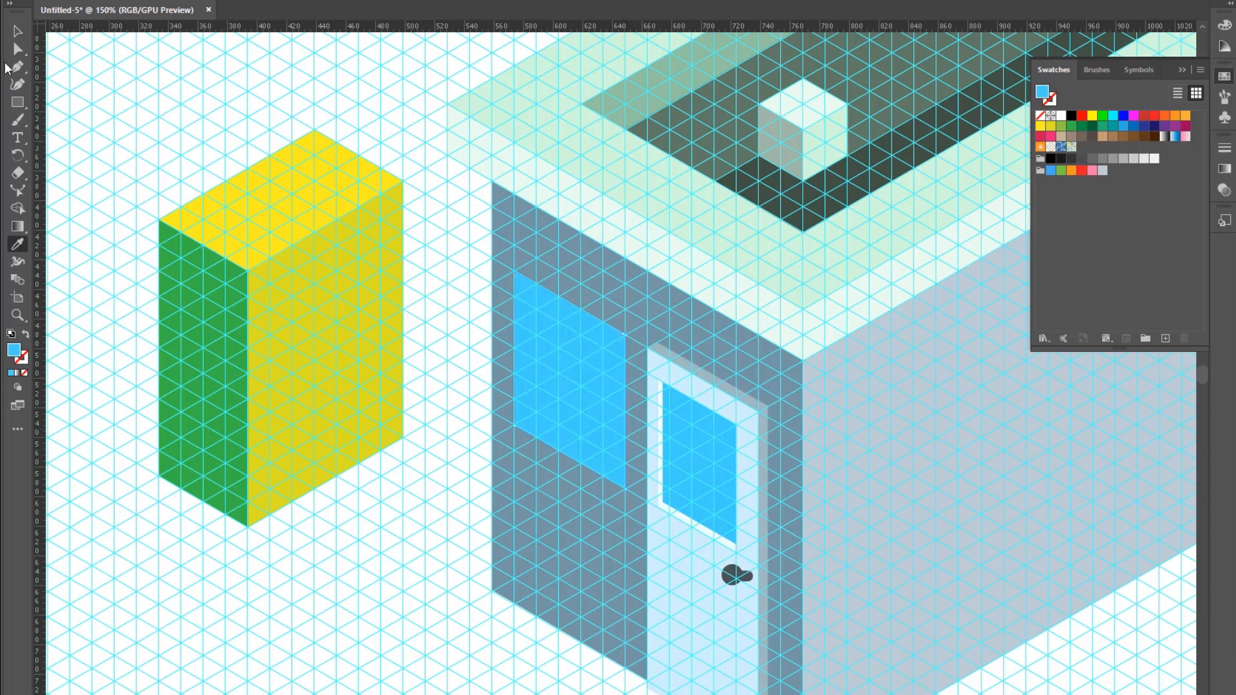
Step: Draw a thin vertical side face along the window edge nearest the door and fill it with the door's light blue
click(18, 67)
click(626, 335)
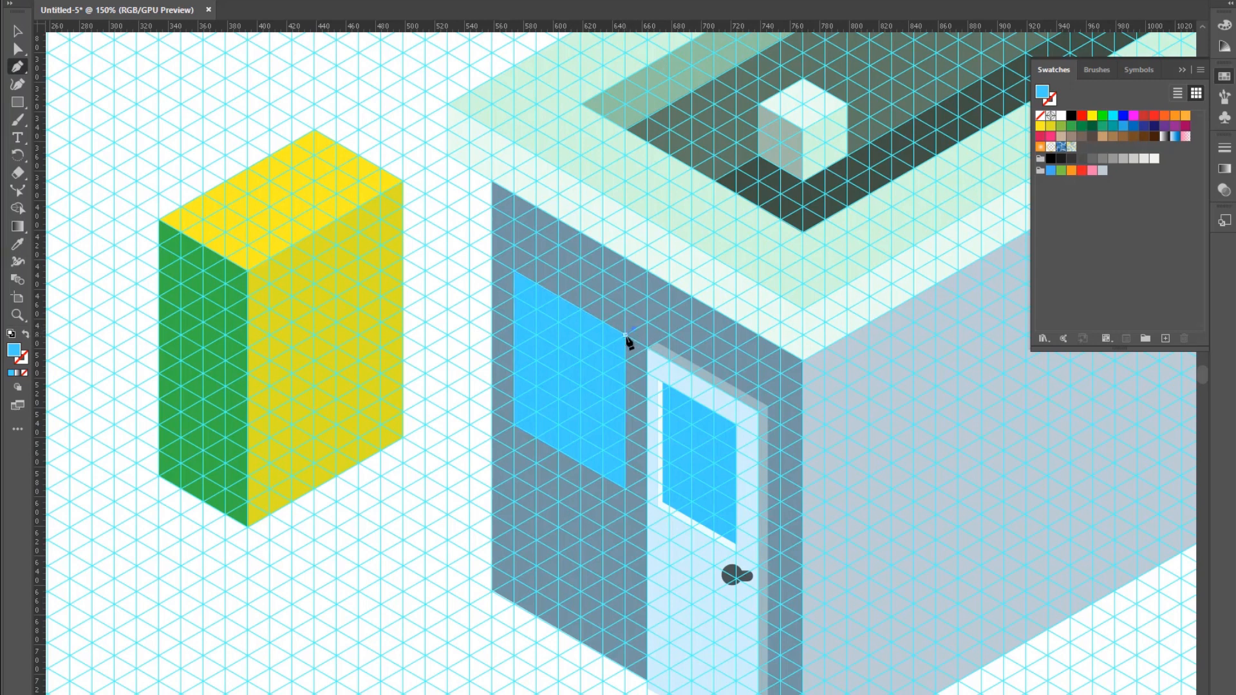
click(627, 492)
key(ctrl+z)
click(627, 490)
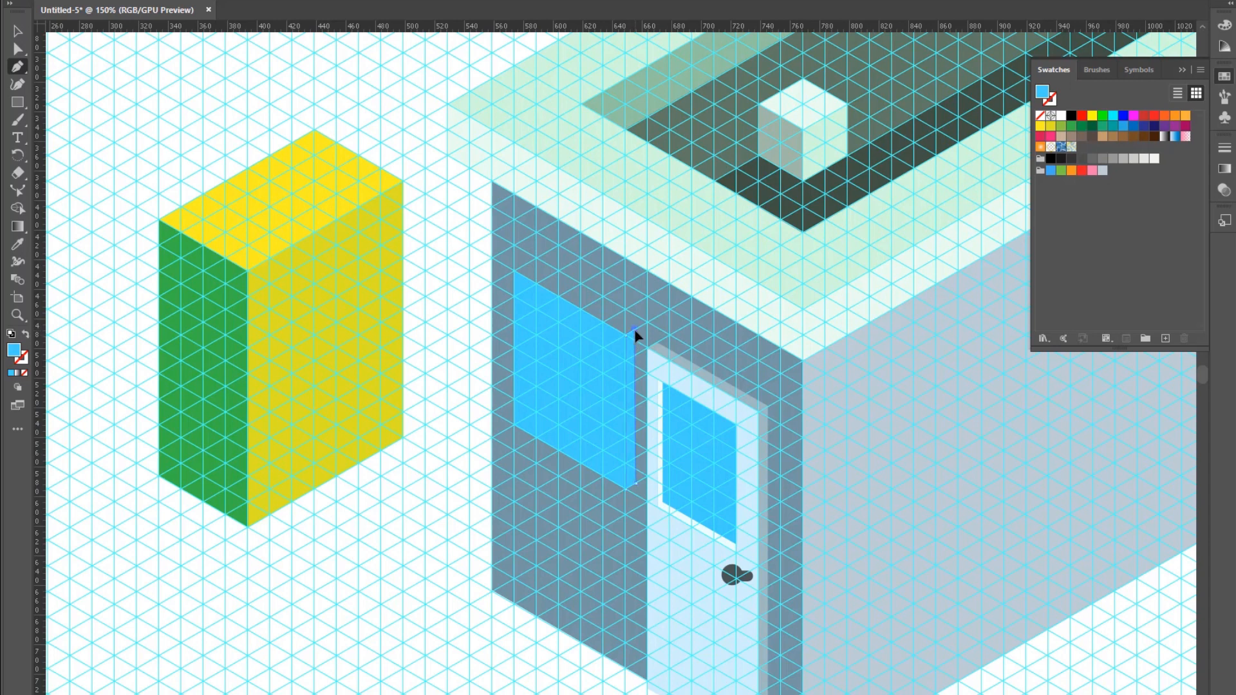
click(16, 249)
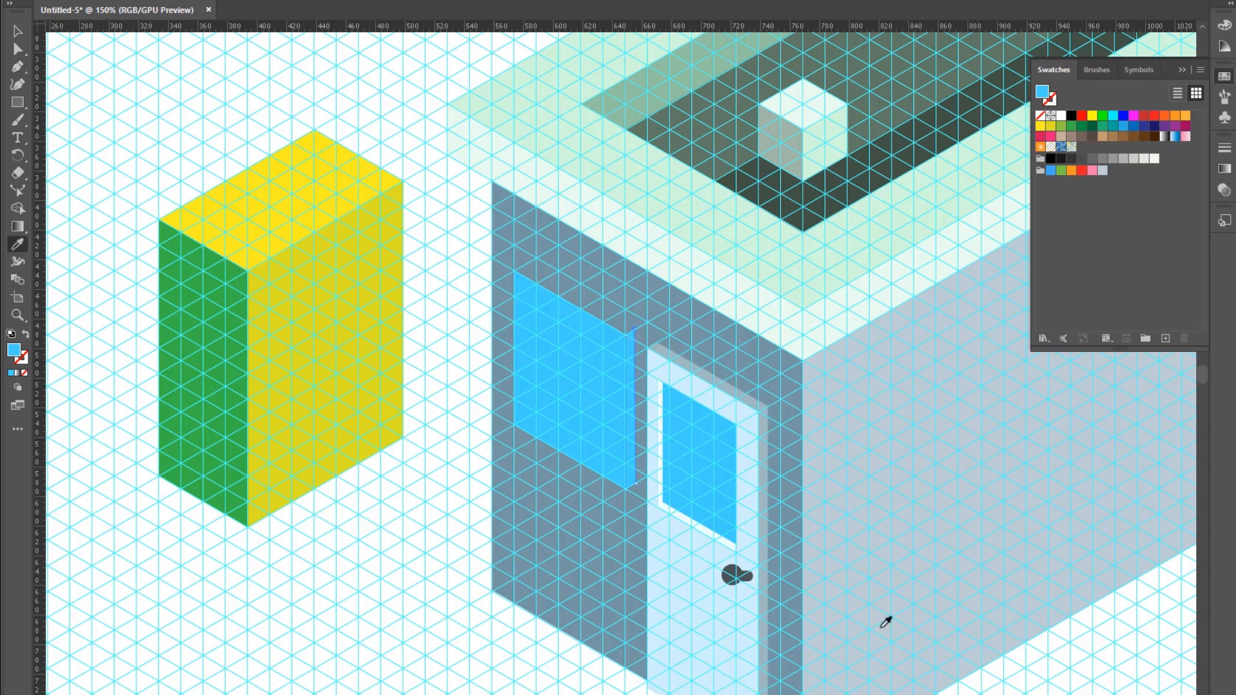
click(656, 462)
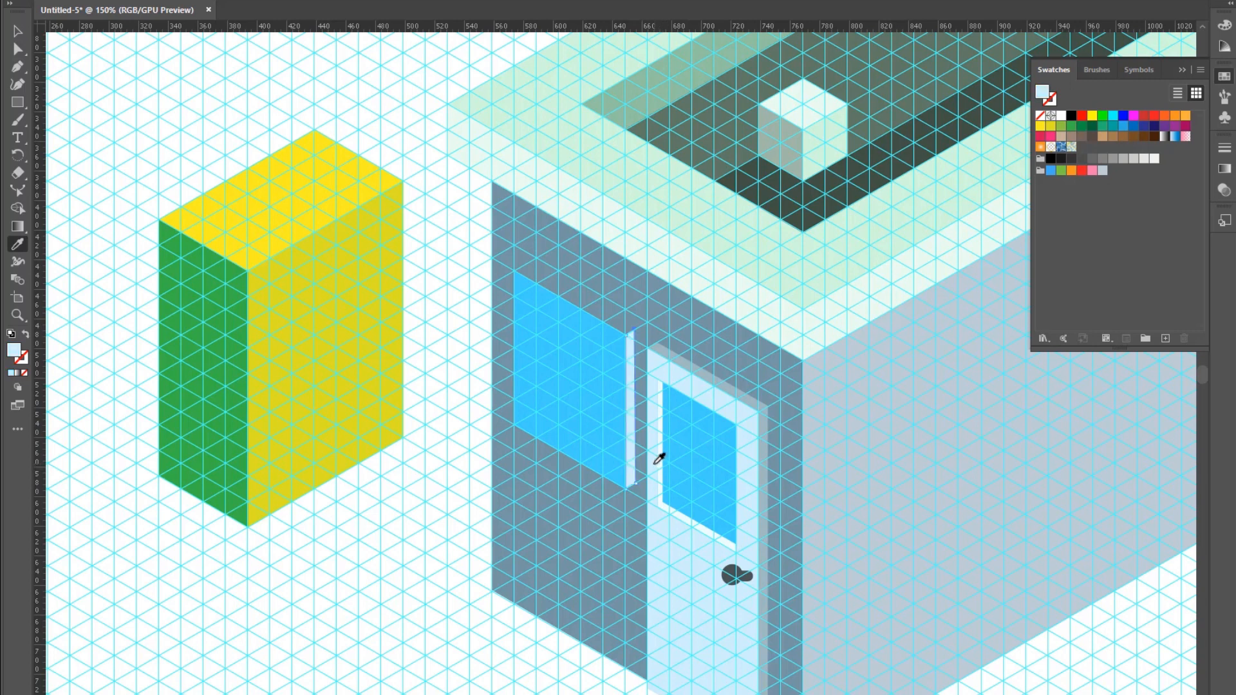
Step: Nudge the lower outer corner of the window's side face slightly inward and down with Direct Selection
click(18, 31)
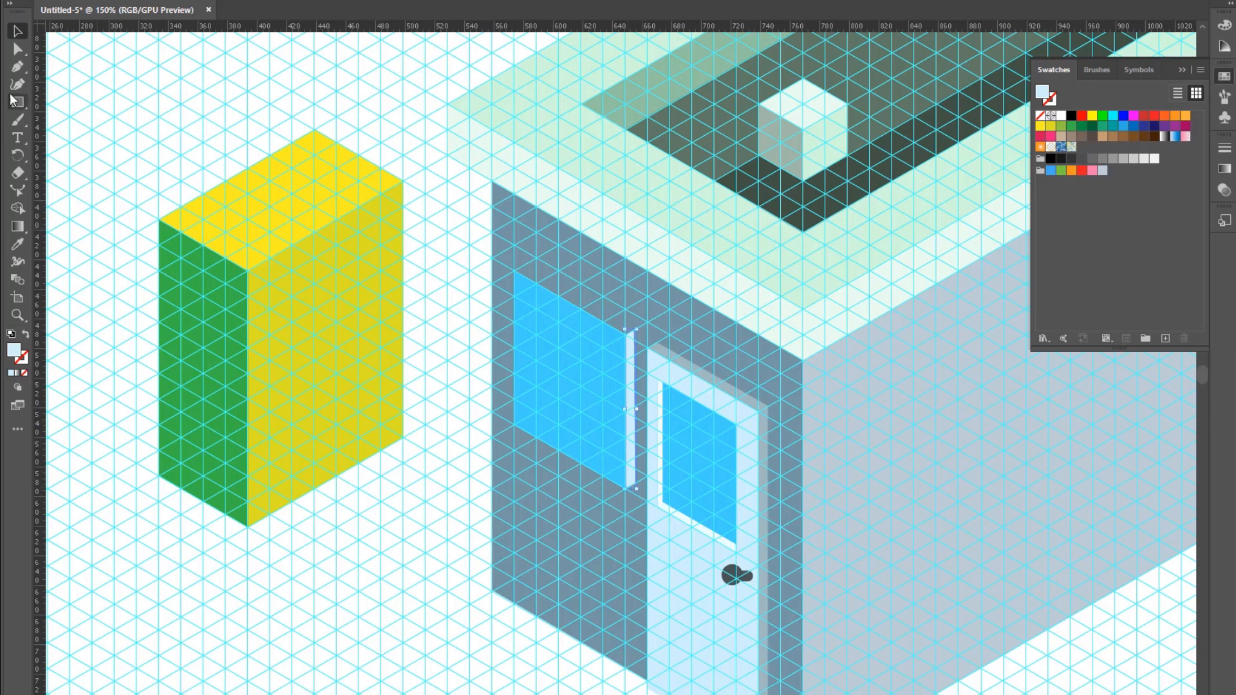
click(17, 49)
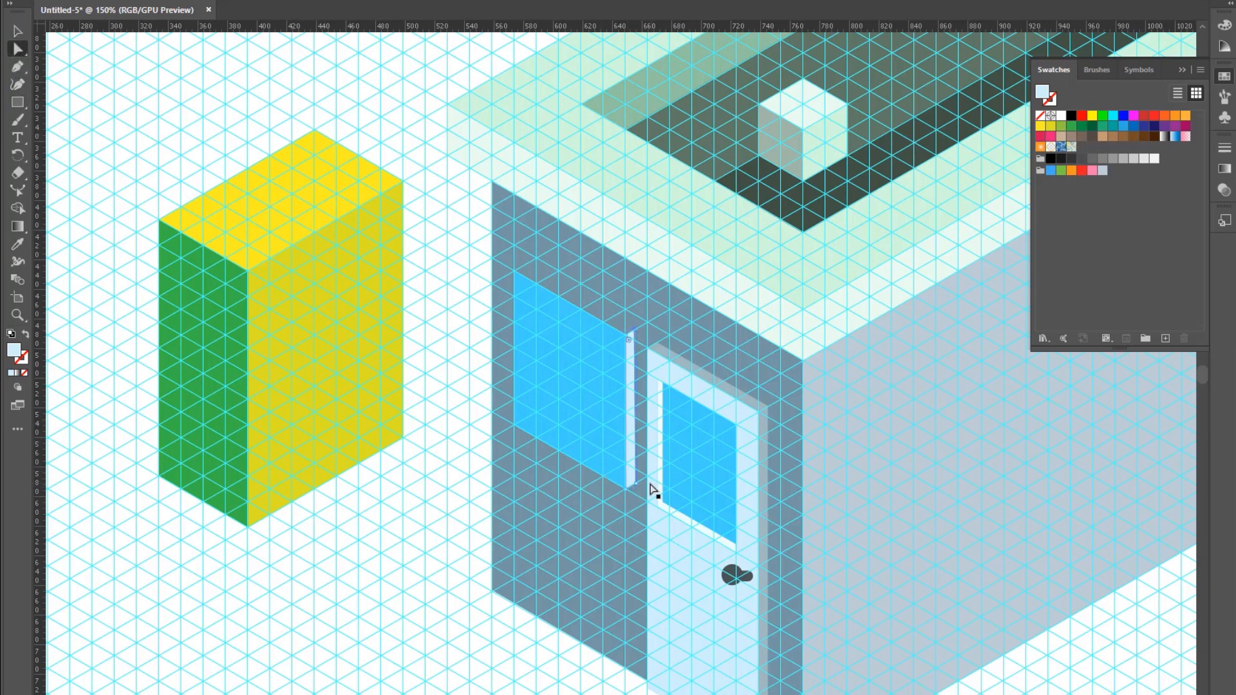
drag(637, 484, 634, 488)
Step: Draw a thin top face along the window's upper edge, meeting the side face, and fine-tune its upper outer corner
click(17, 66)
click(514, 270)
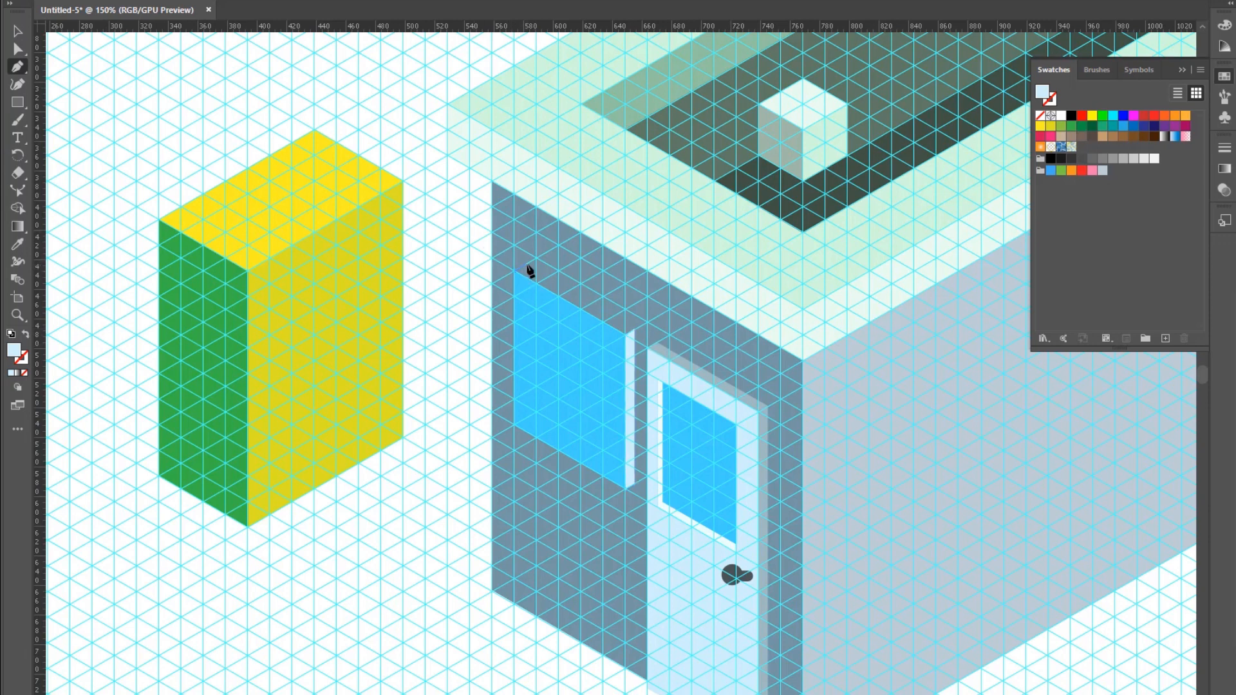
click(633, 329)
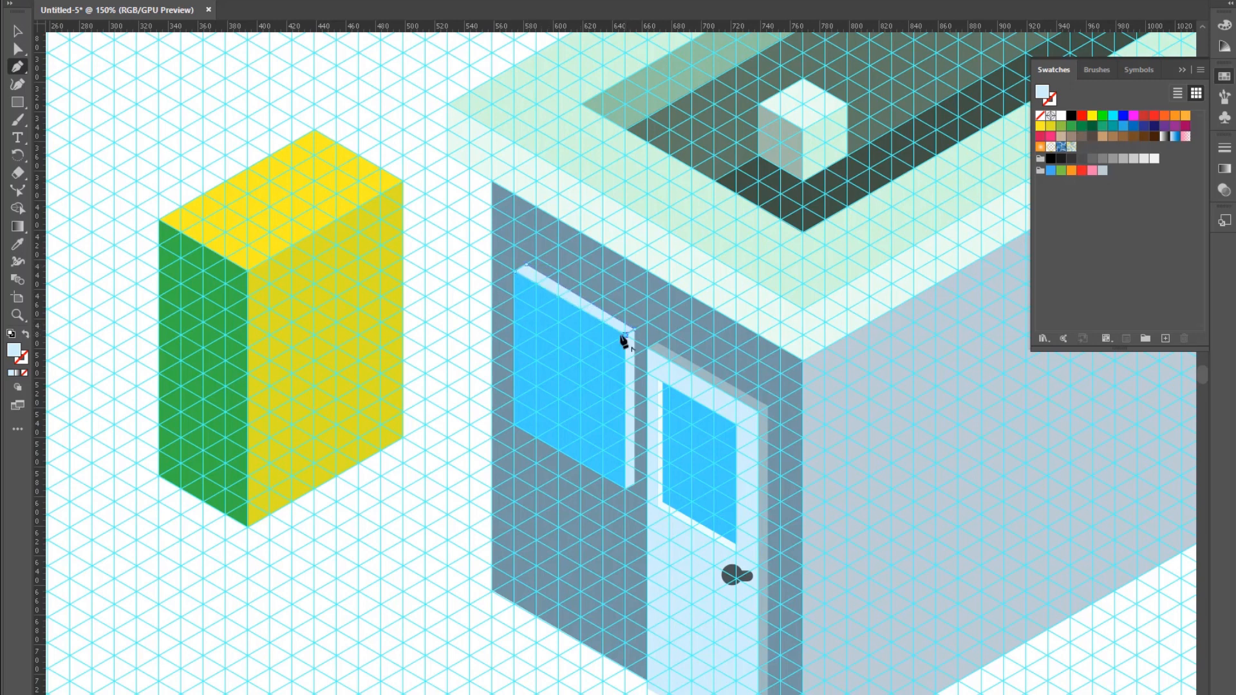
click(517, 271)
key(a)
drag(527, 266, 523, 268)
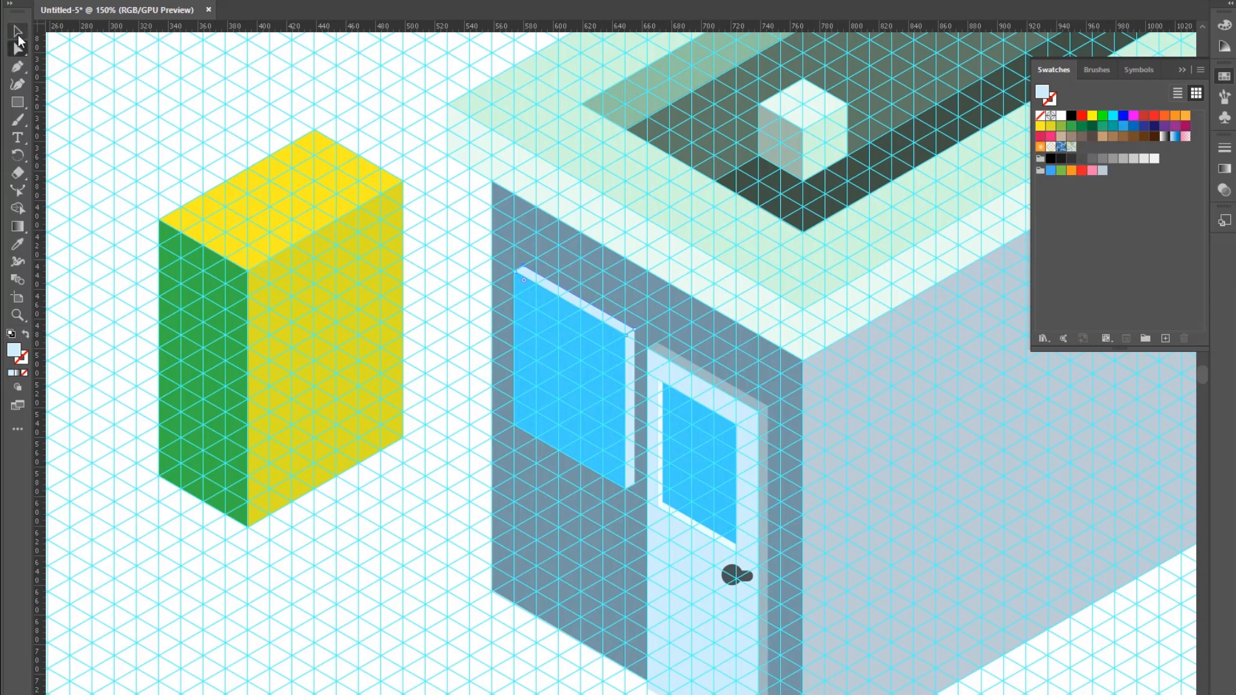
Step: Draw a smaller four-sided pane inset within the window with the Pen tool, keeping its edges parallel to the outer shape
click(18, 66)
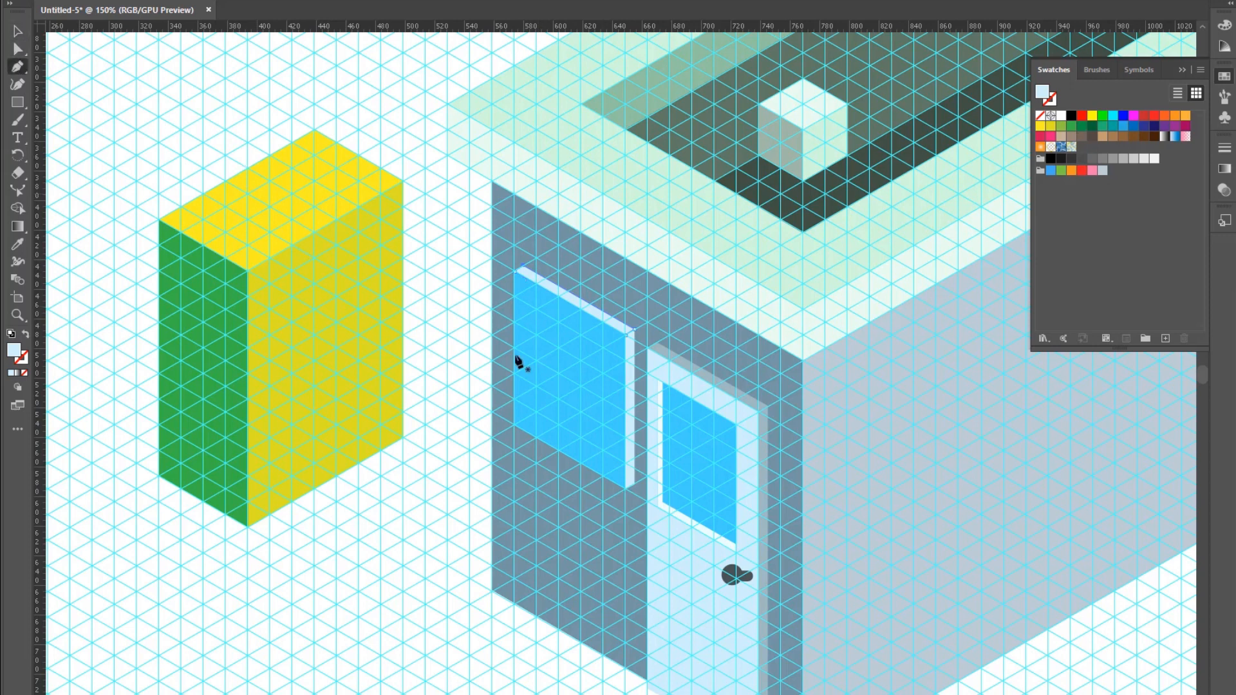
click(526, 301)
key(ctrl+z)
click(524, 290)
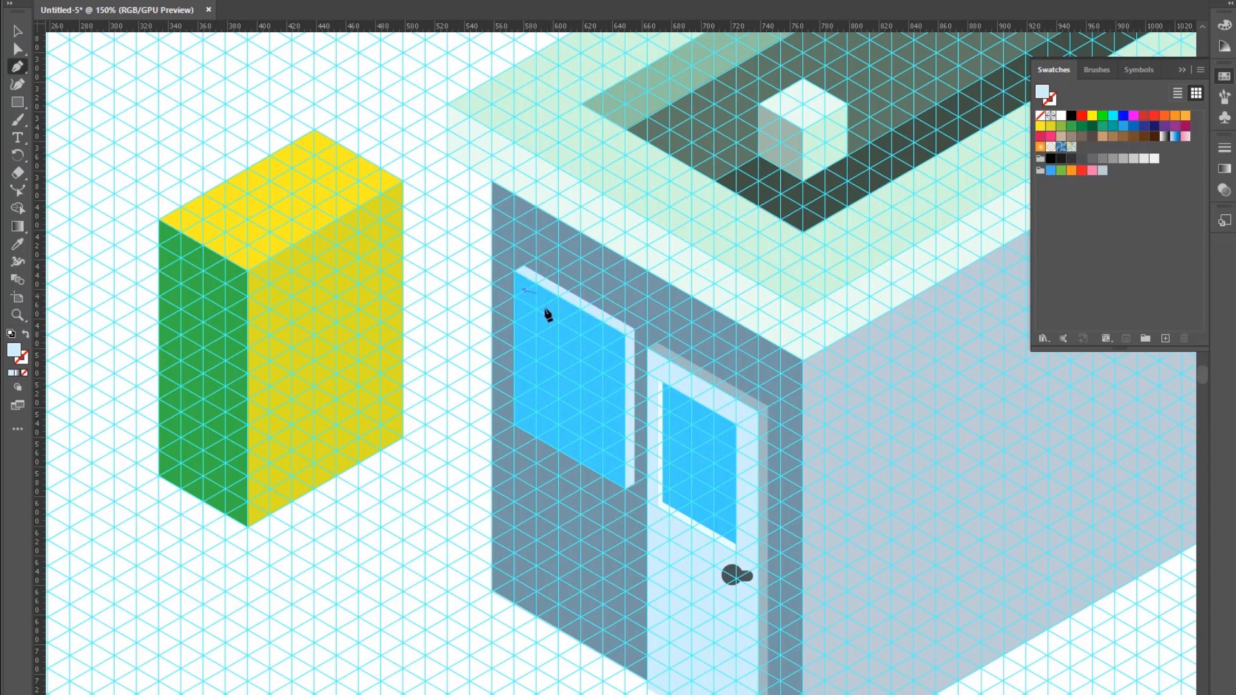
click(612, 343)
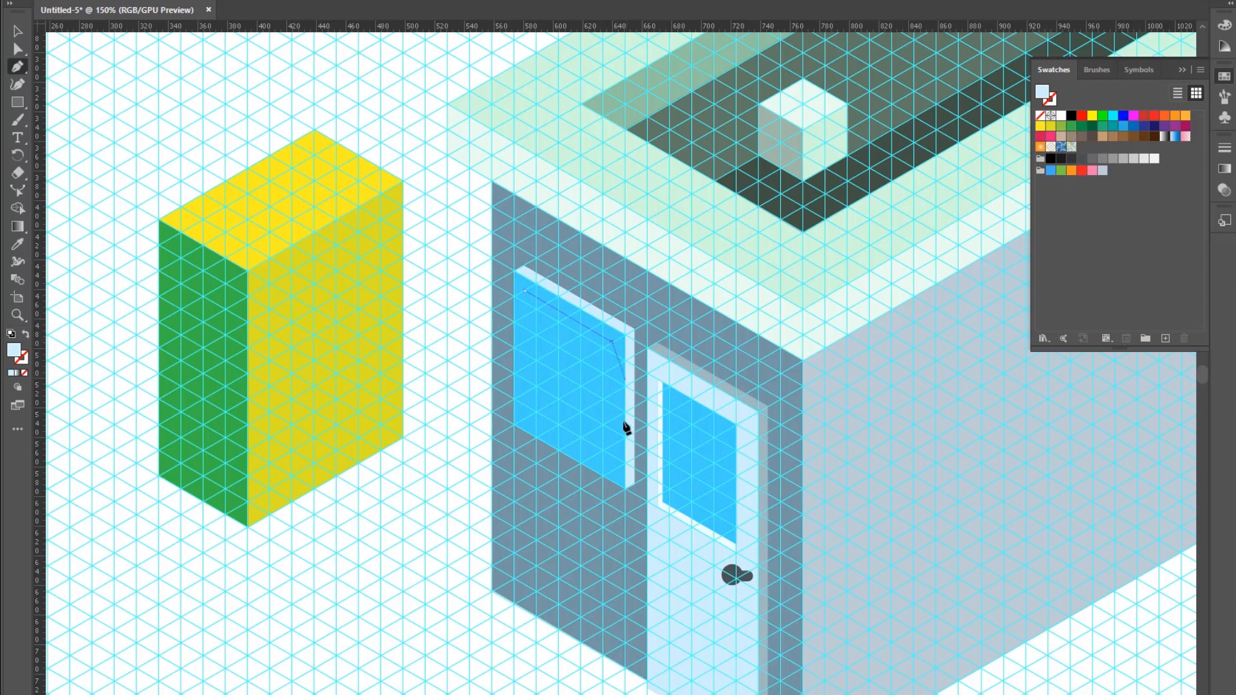
click(613, 468)
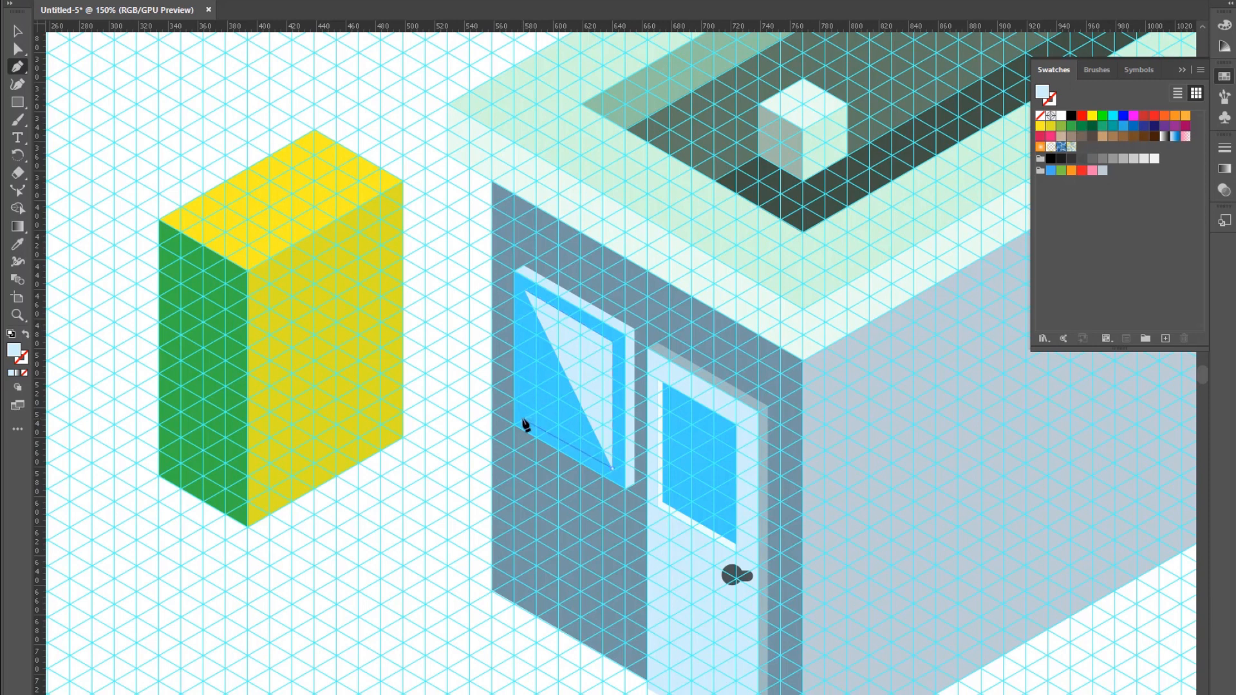
click(523, 419)
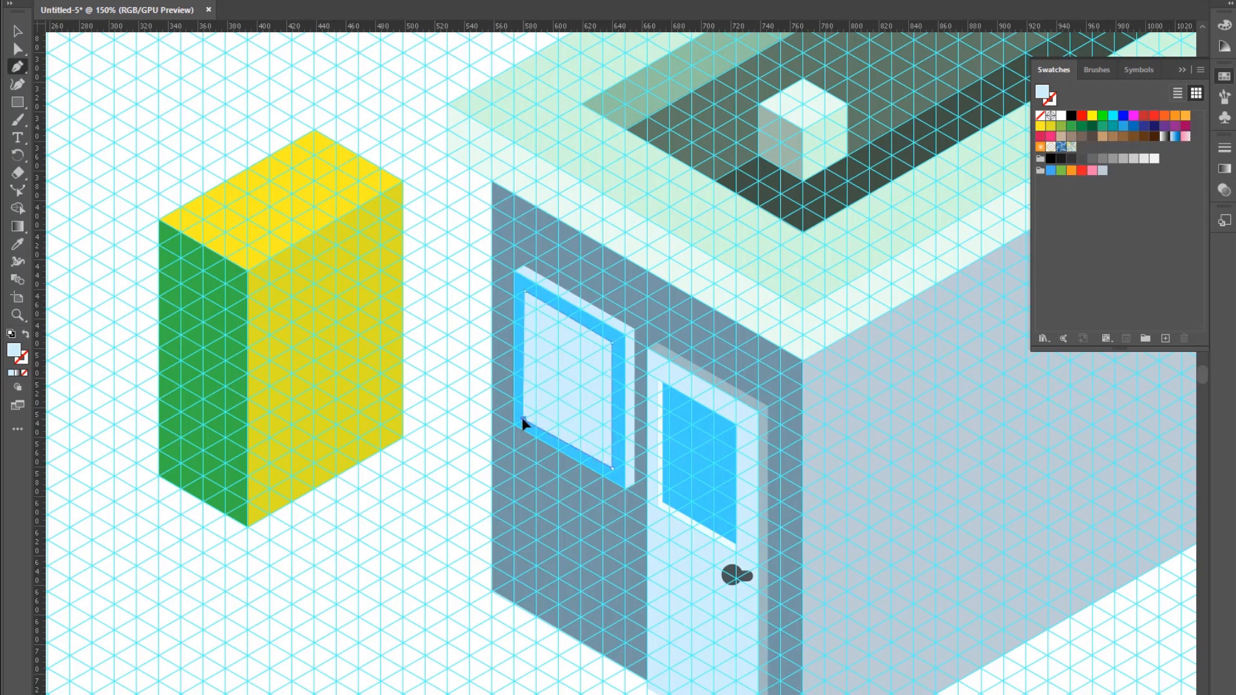
click(525, 293)
Step: Adjust the inset pane's lower corner farthest from the door so its edges line up with the window frame
click(17, 49)
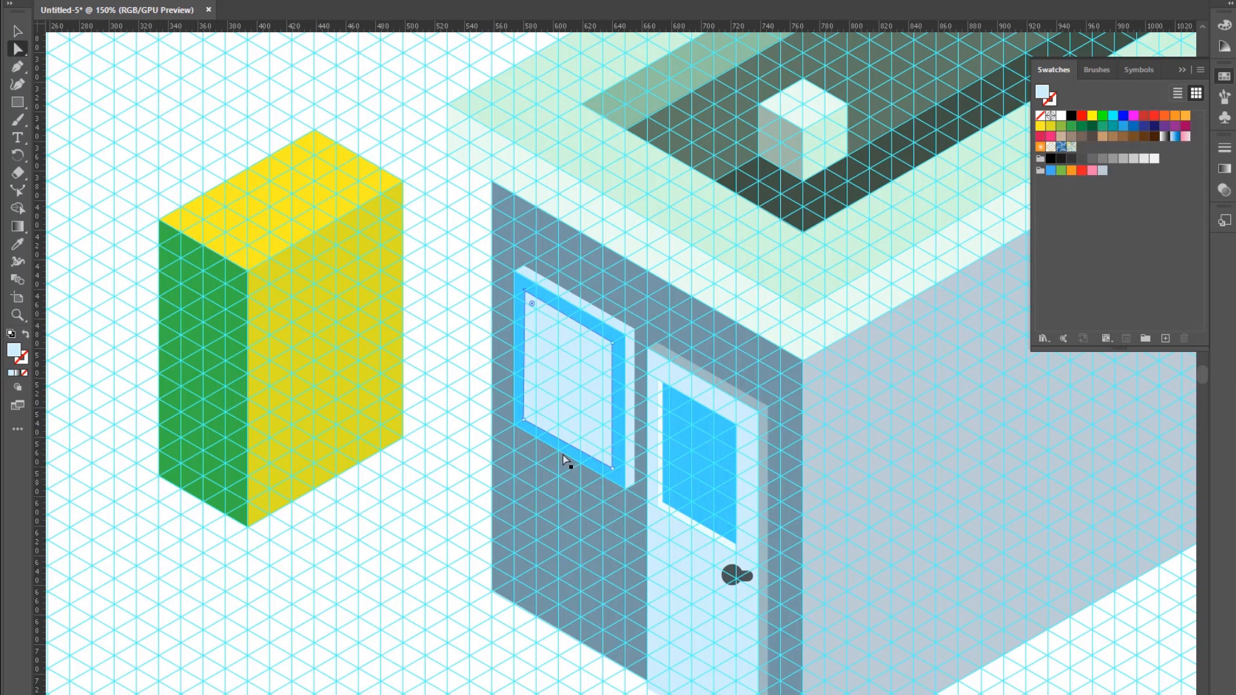
click(523, 420)
drag(526, 417, 524, 419)
drag(526, 419, 526, 425)
Step: Fill the inset pane with the window's bright blue and the outer window shape with the door's light blue
click(17, 247)
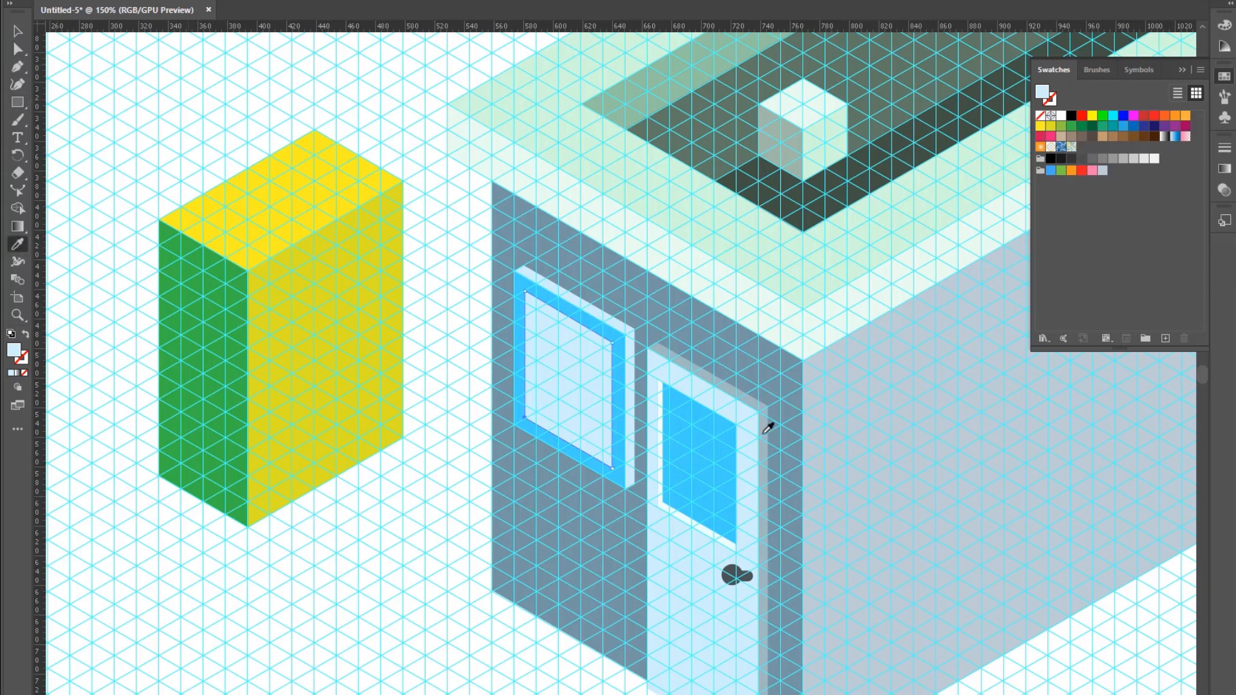
click(622, 384)
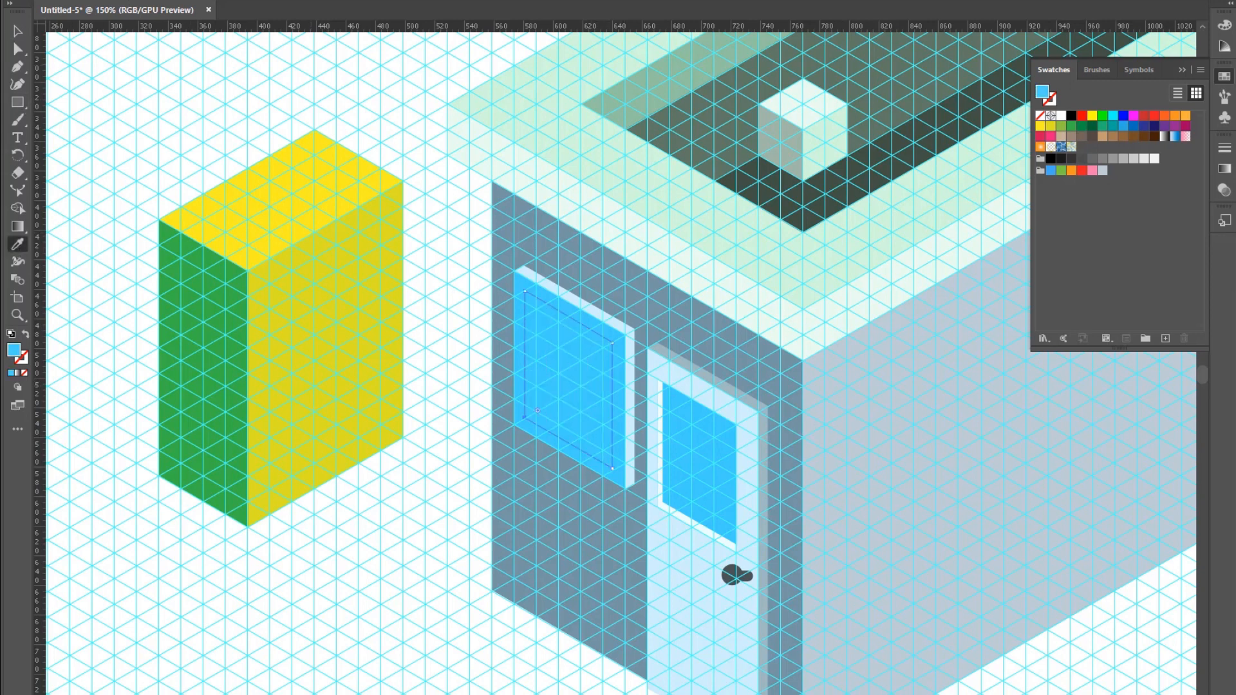
click(17, 30)
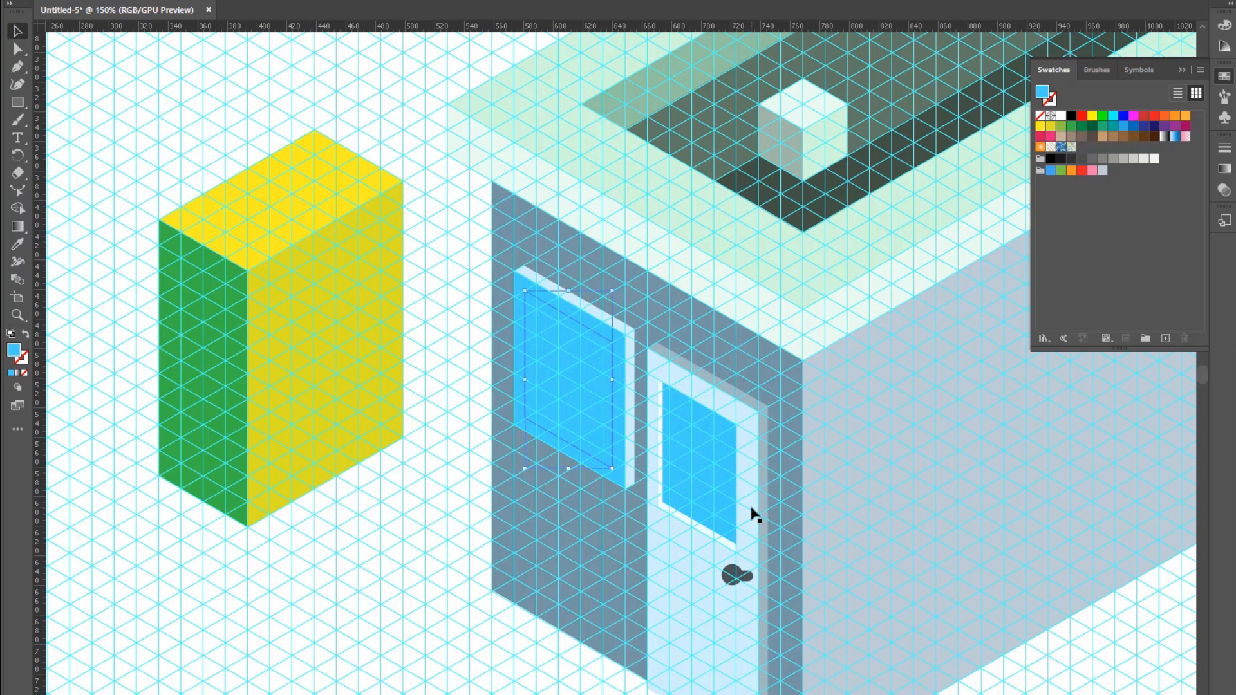
click(628, 480)
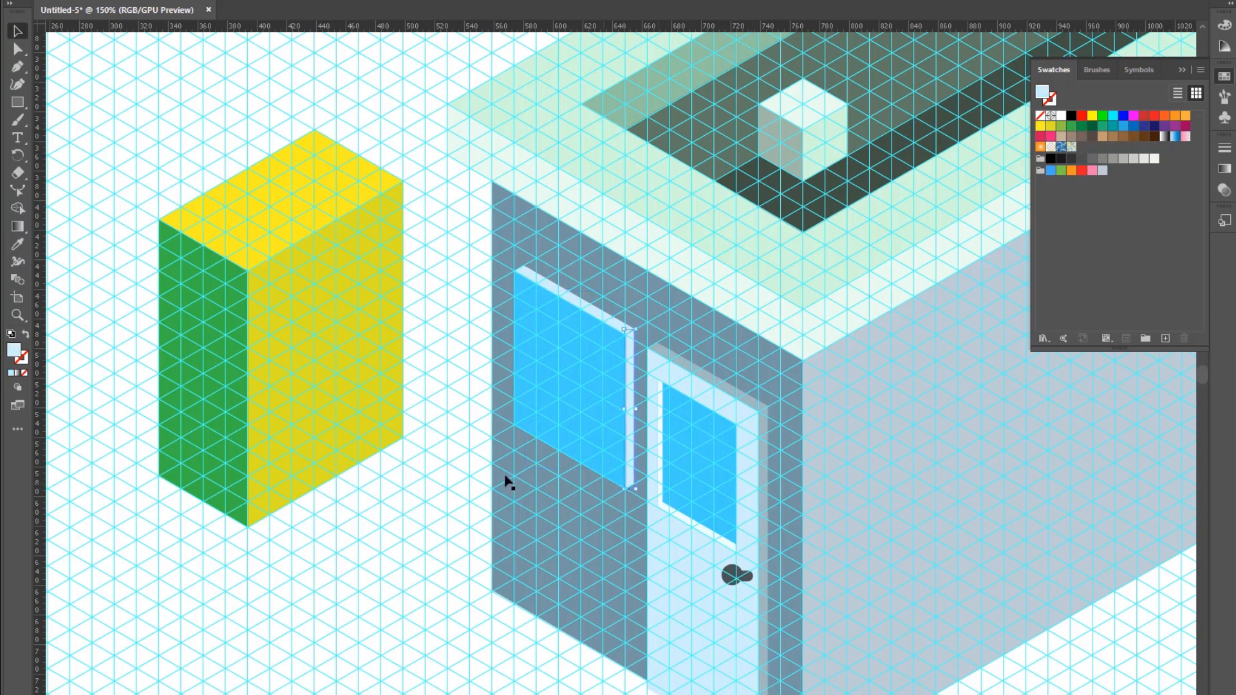
click(524, 436)
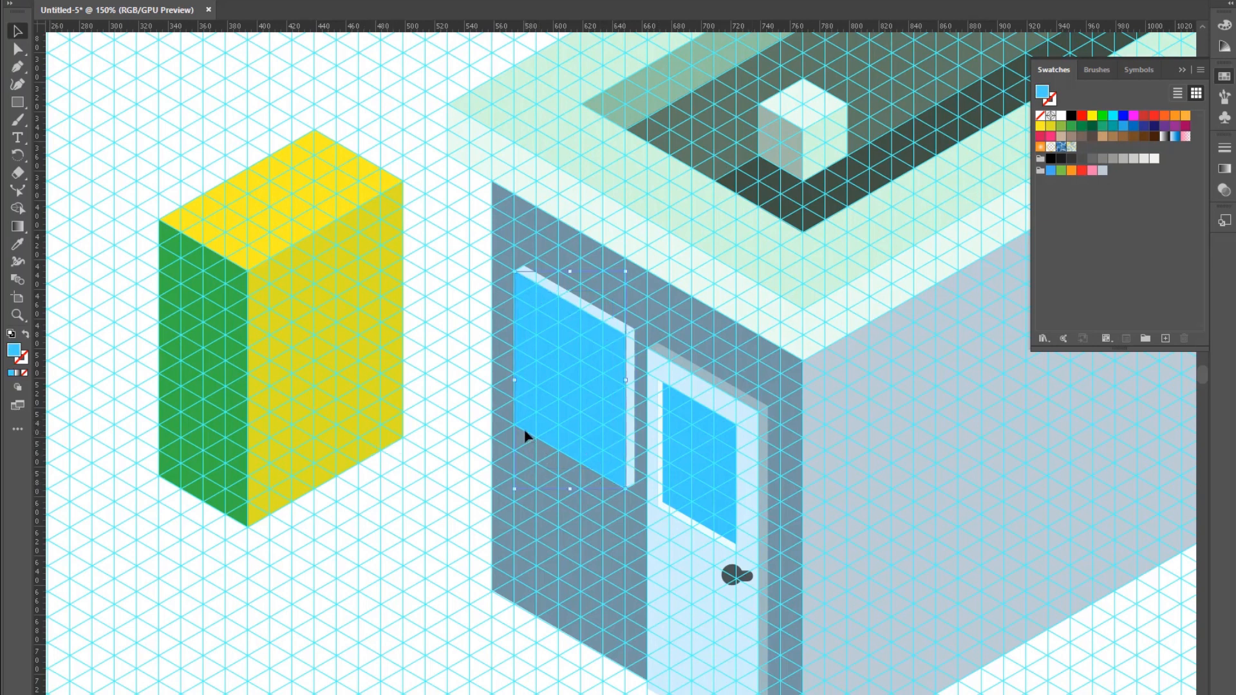
click(16, 245)
click(657, 373)
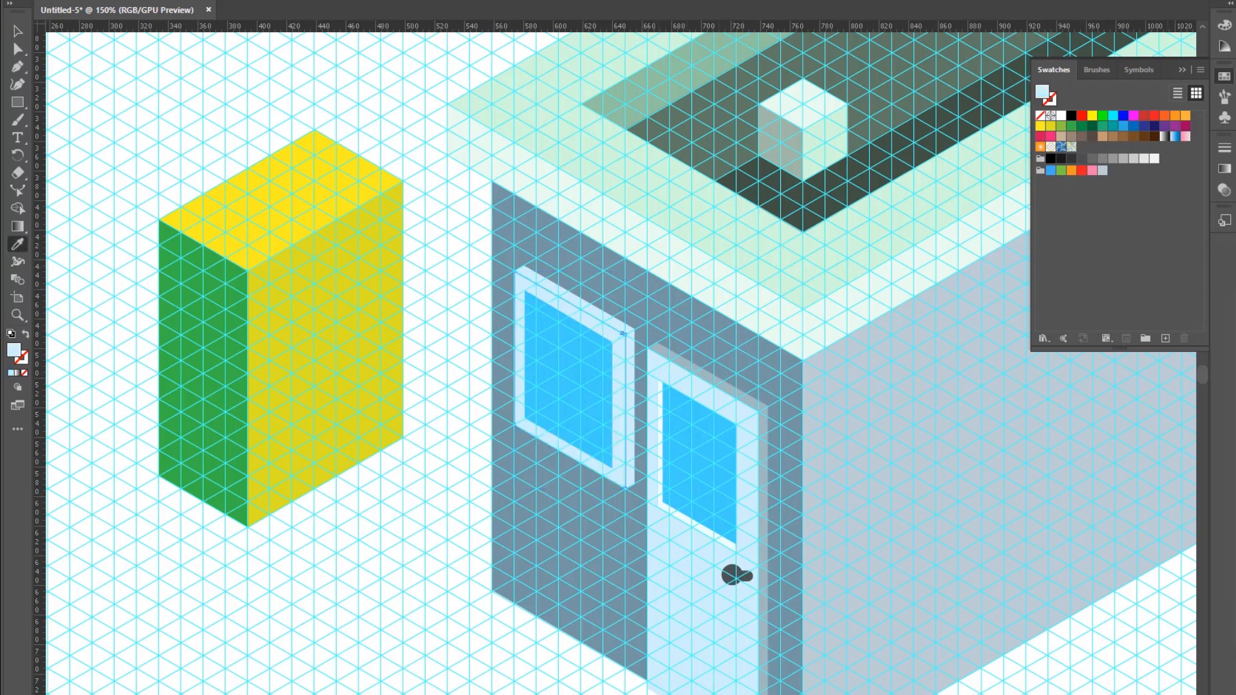
Step: Recolour the window's side and top faces with the shaded grey-blue of the door's side face
click(14, 32)
click(632, 359)
shift+click(595, 314)
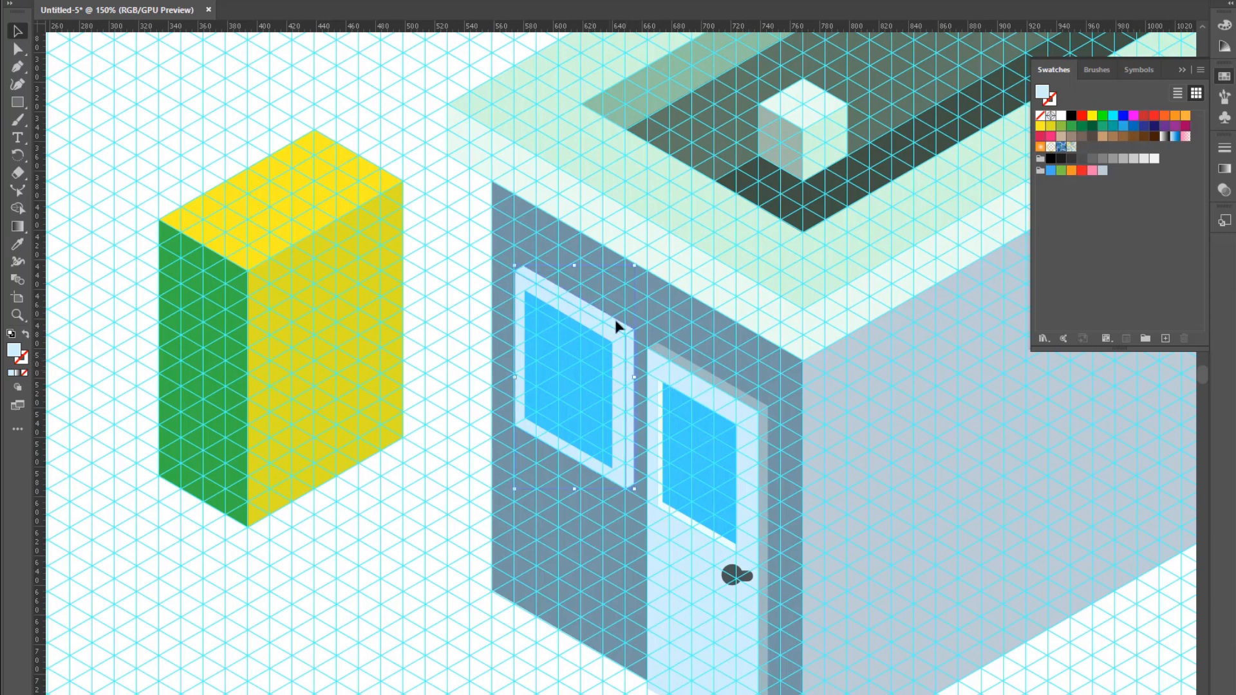
click(18, 244)
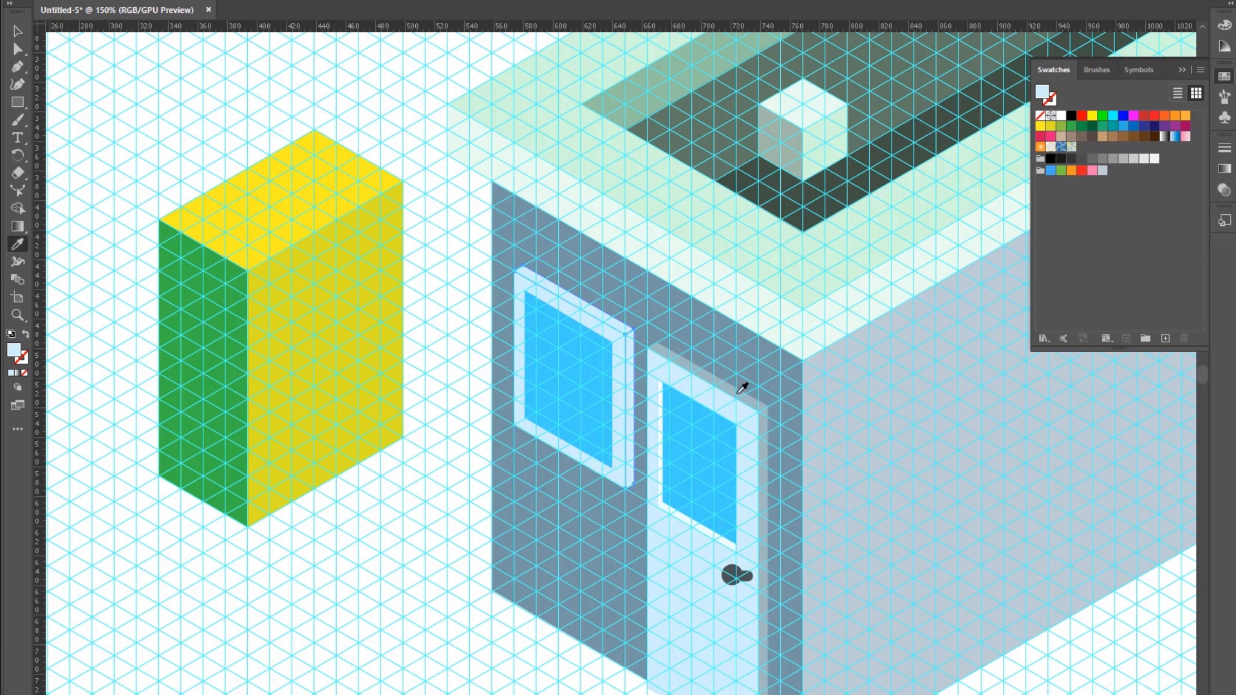
click(766, 426)
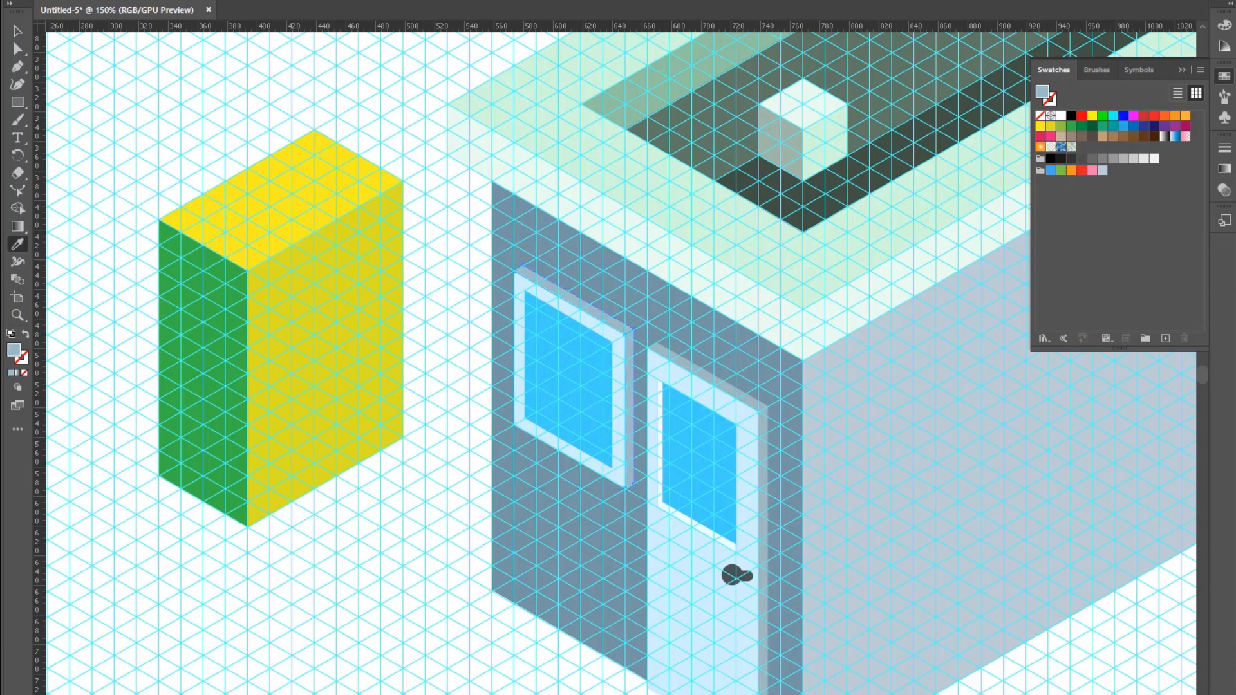
Step: Hide the isometric grid guides and select the door parts together, including its glass recess, side faces and handle
click(17, 31)
key(ctrl+semicolon)
click(661, 454)
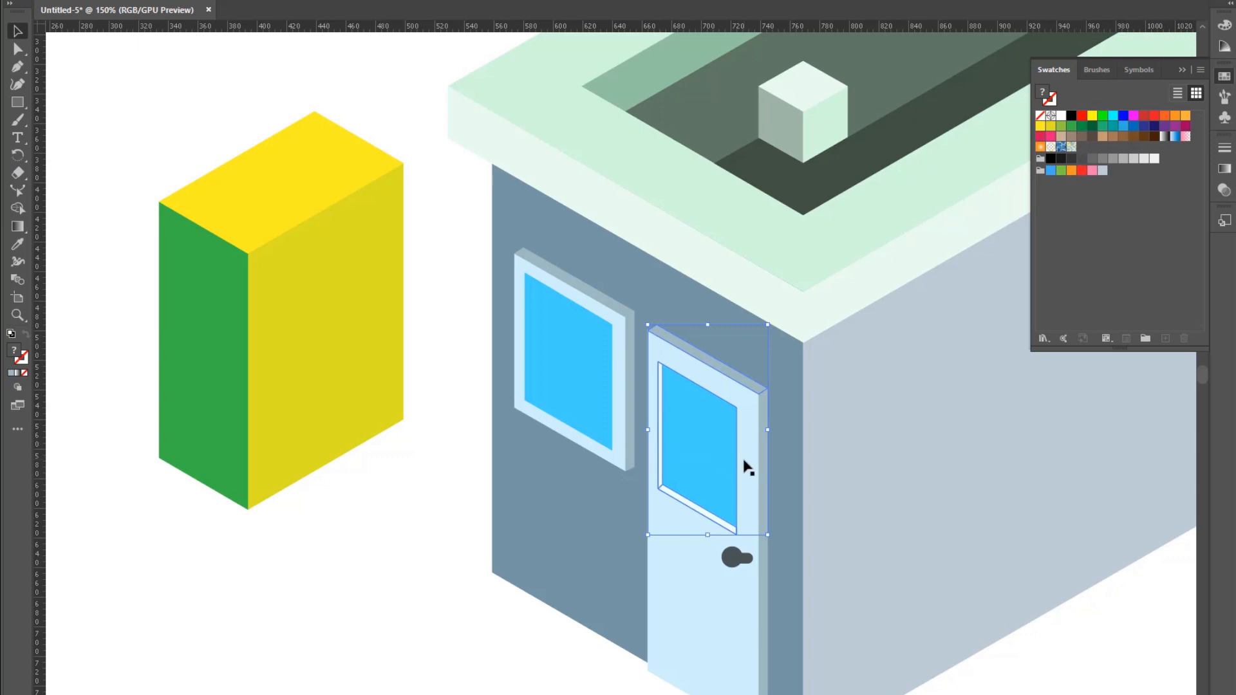
click(759, 464)
shift+click(762, 463)
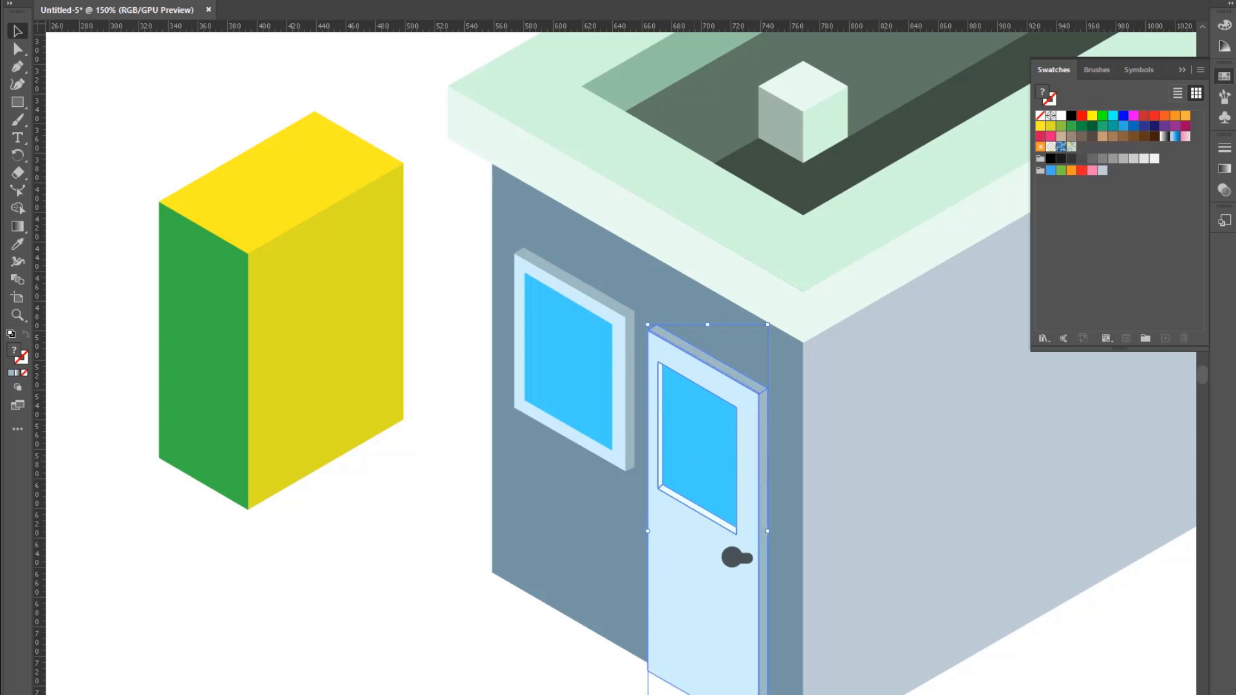
shift+click(732, 558)
Step: Try moving the selected door and handle away from their place on the wall, and undo the move
drag(670, 561, 457, 571)
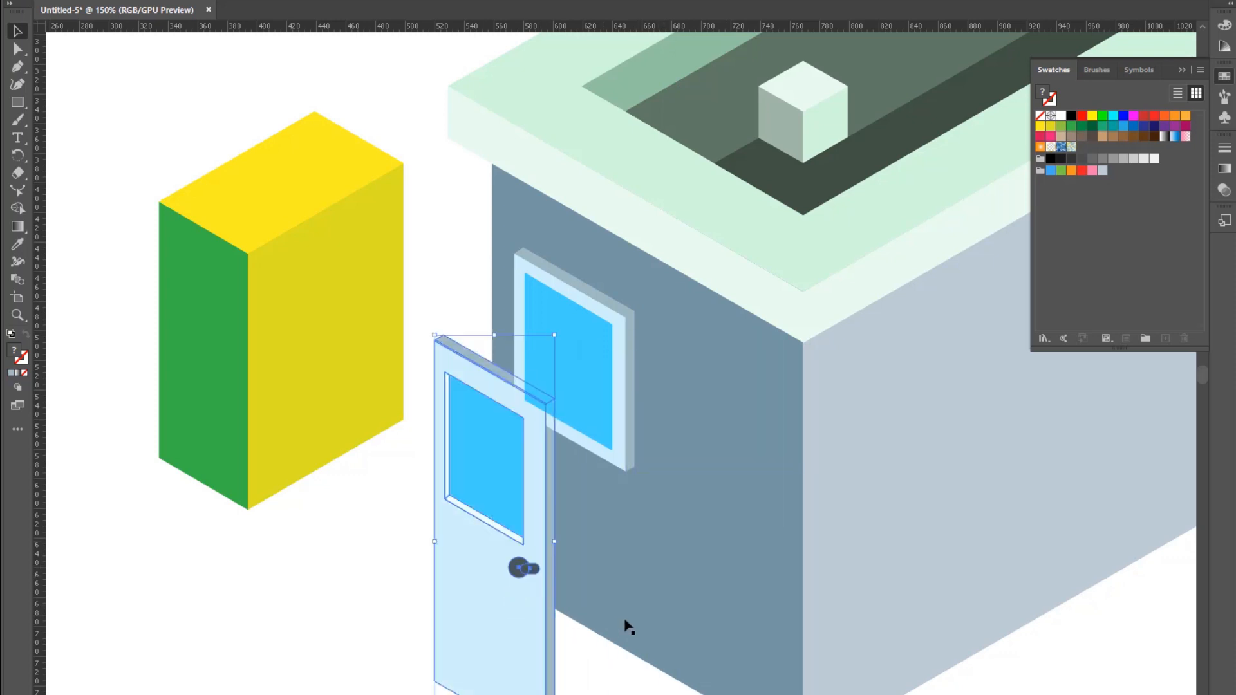
key(a)
key(ctrl+z)
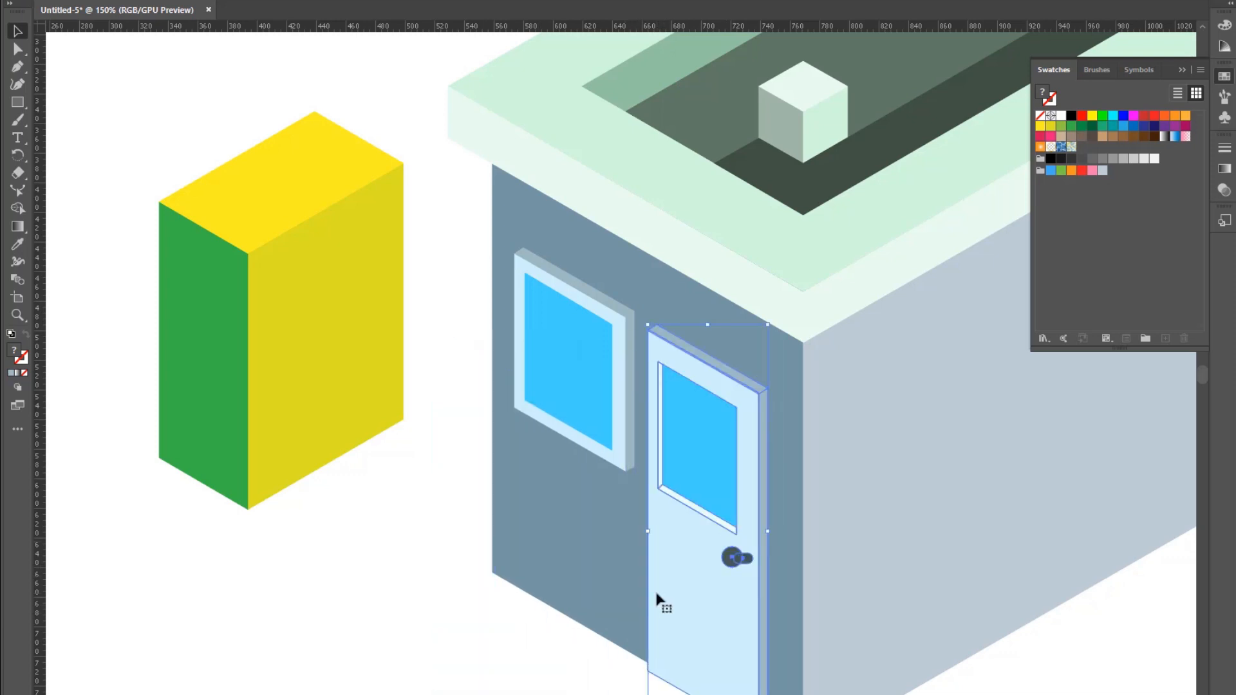
Step: Group the selected door parts and create a mirrored copy of the group so it suits the opposite wall direction
right_click(703, 577)
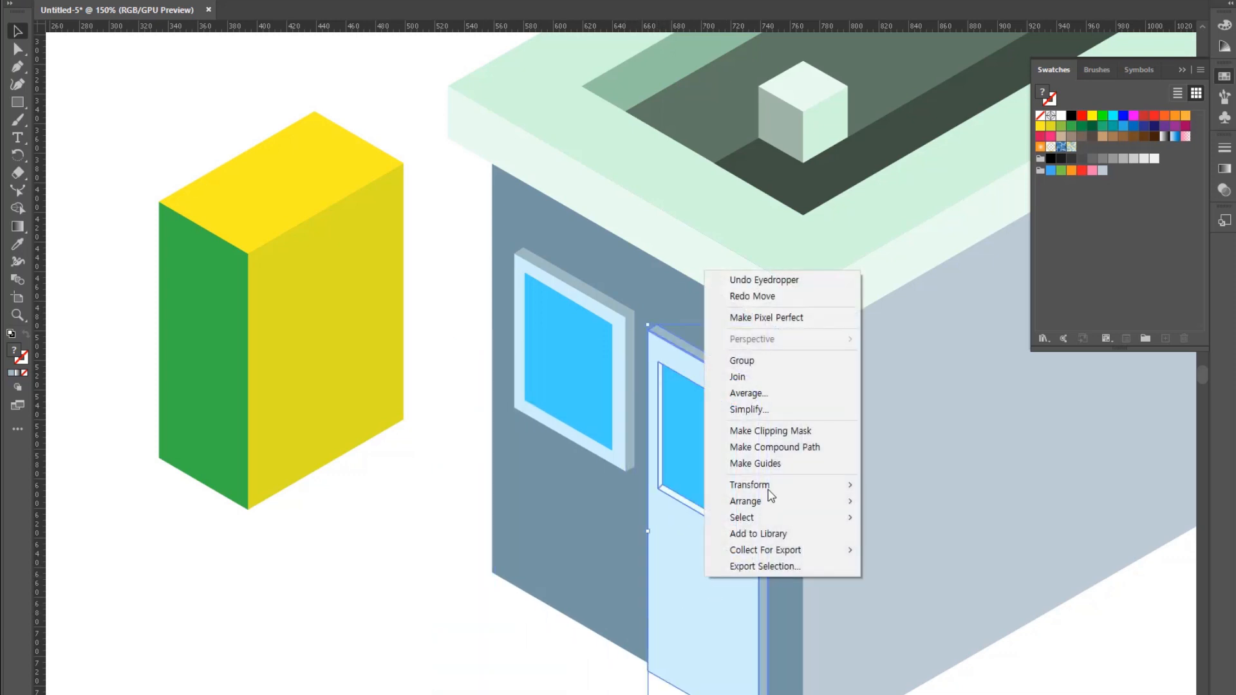
click(776, 363)
right_click(717, 640)
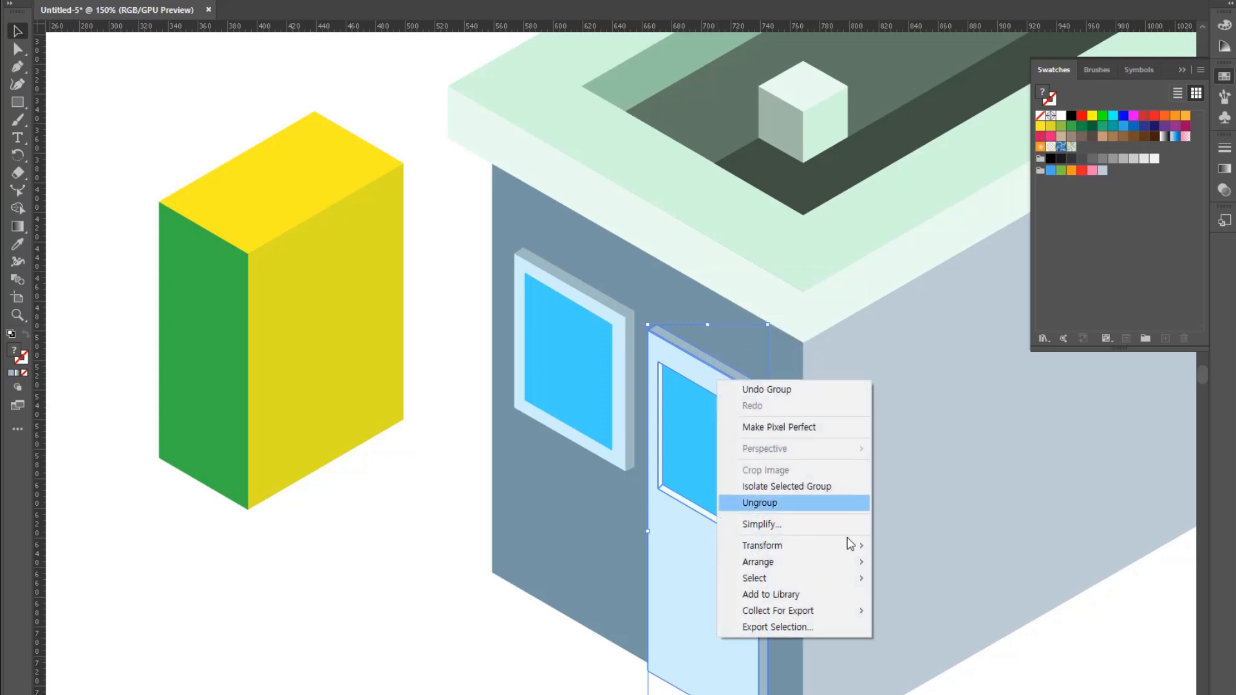
mouse_move(850, 545)
click(953, 600)
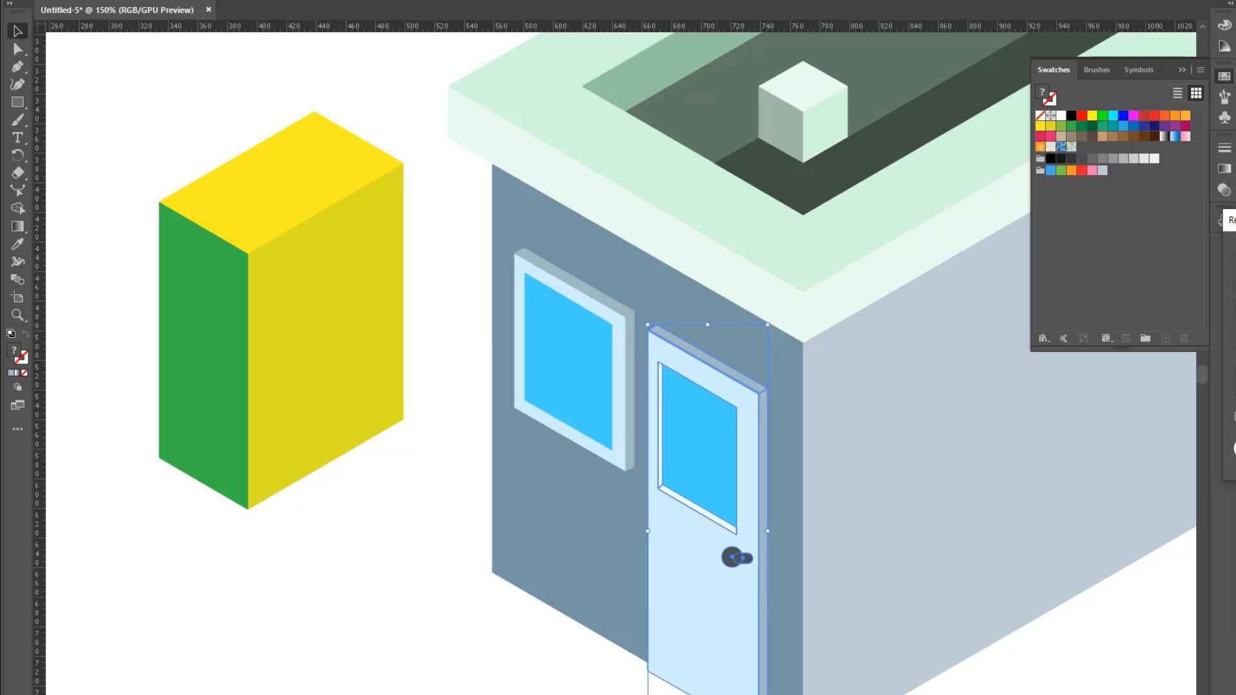
click(1235, 448)
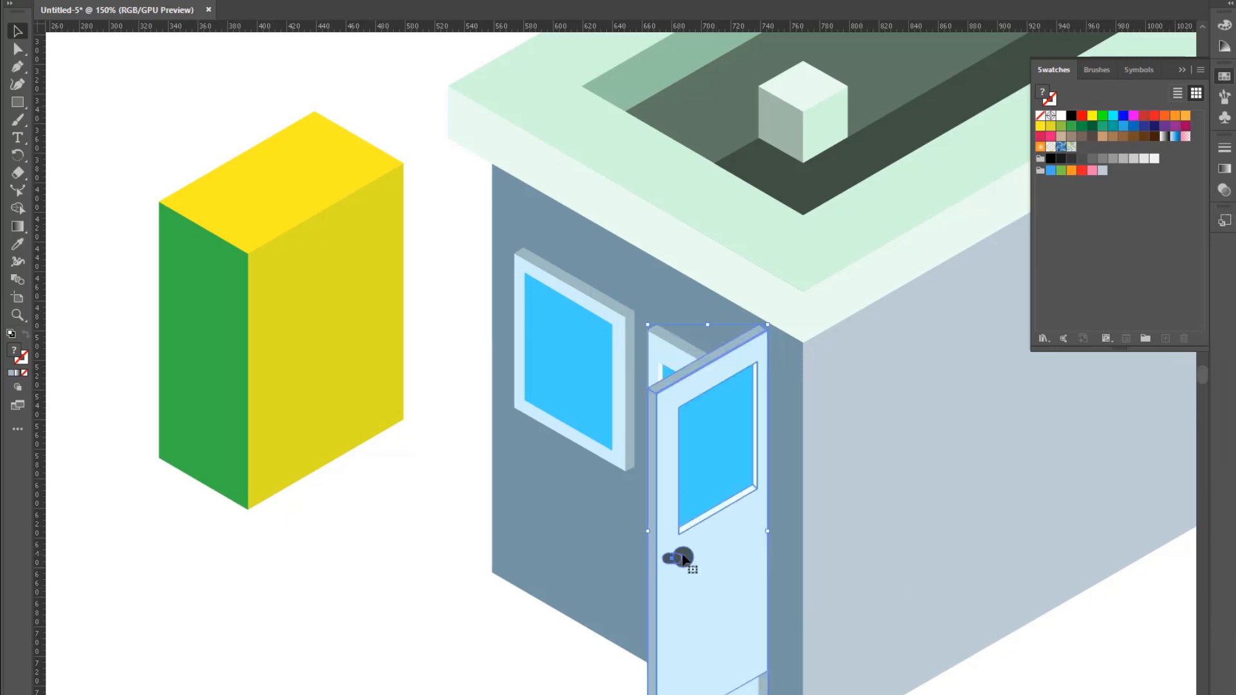
Step: Move the mirrored door onto the long light grey wall near its far end, aligned with the wall's base, and deselect it
drag(711, 560, 1028, 536)
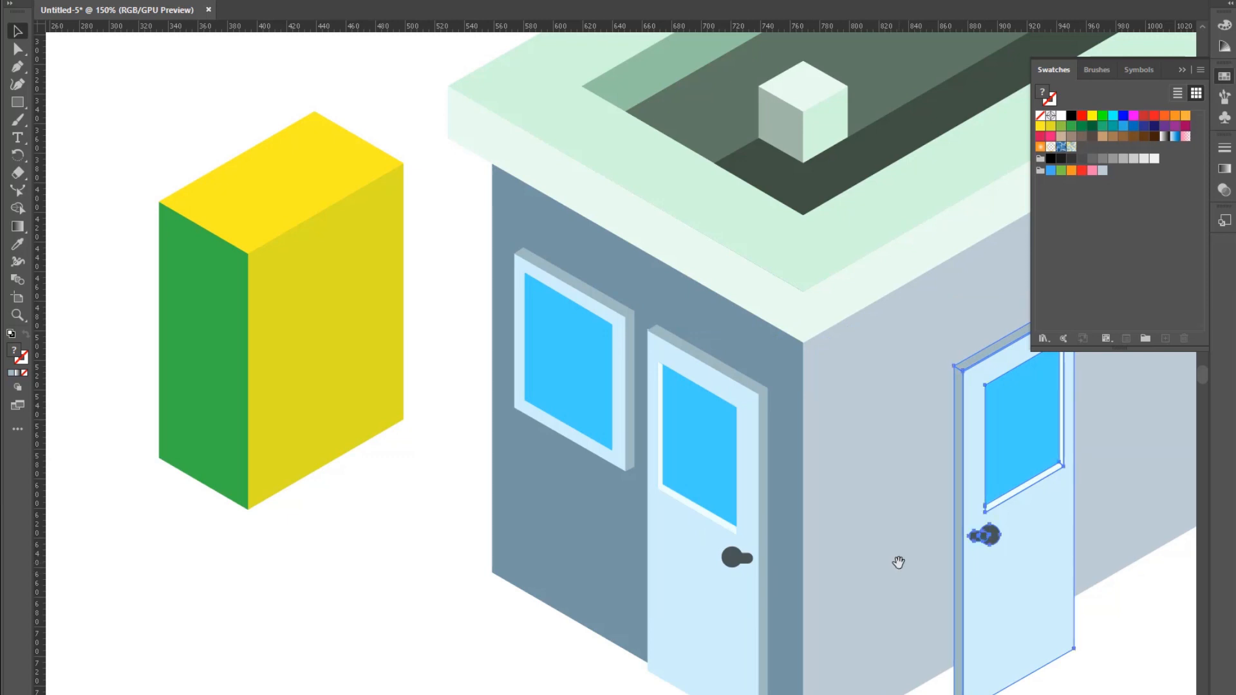
drag(897, 563, 450, 511)
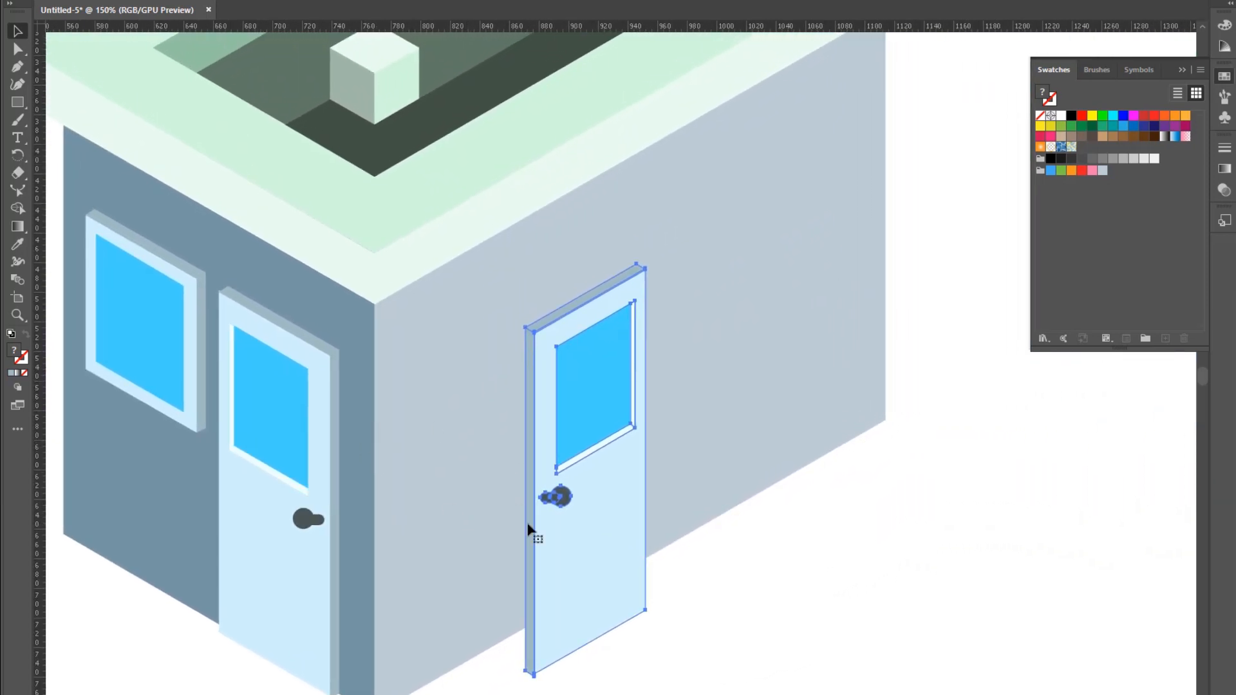
drag(579, 530, 778, 369)
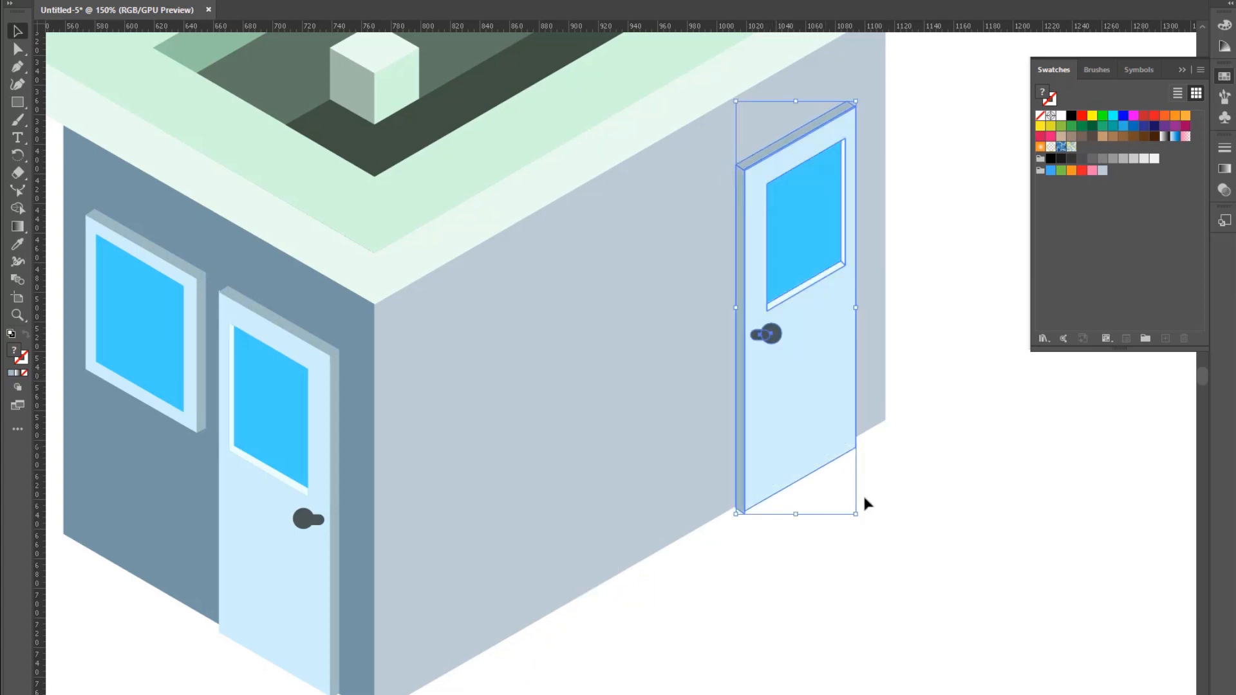
click(1010, 614)
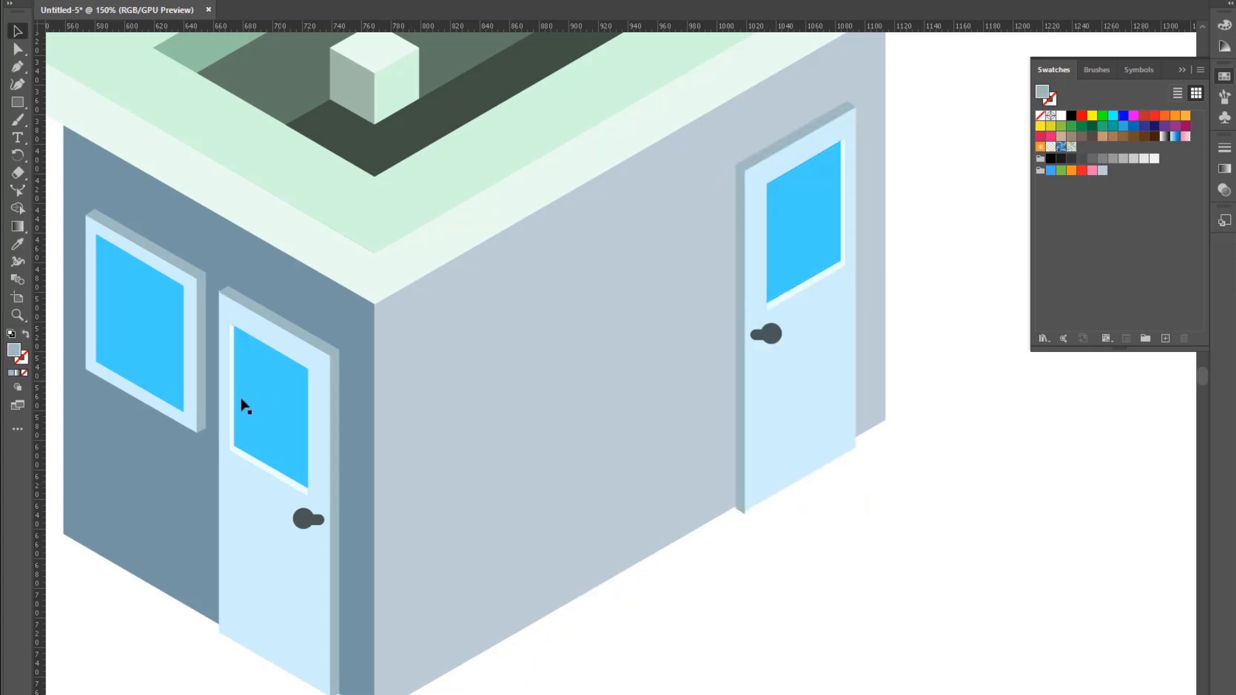
Step: Try moving the blue pane out of the window frame, and undo the move
click(152, 378)
click(17, 315)
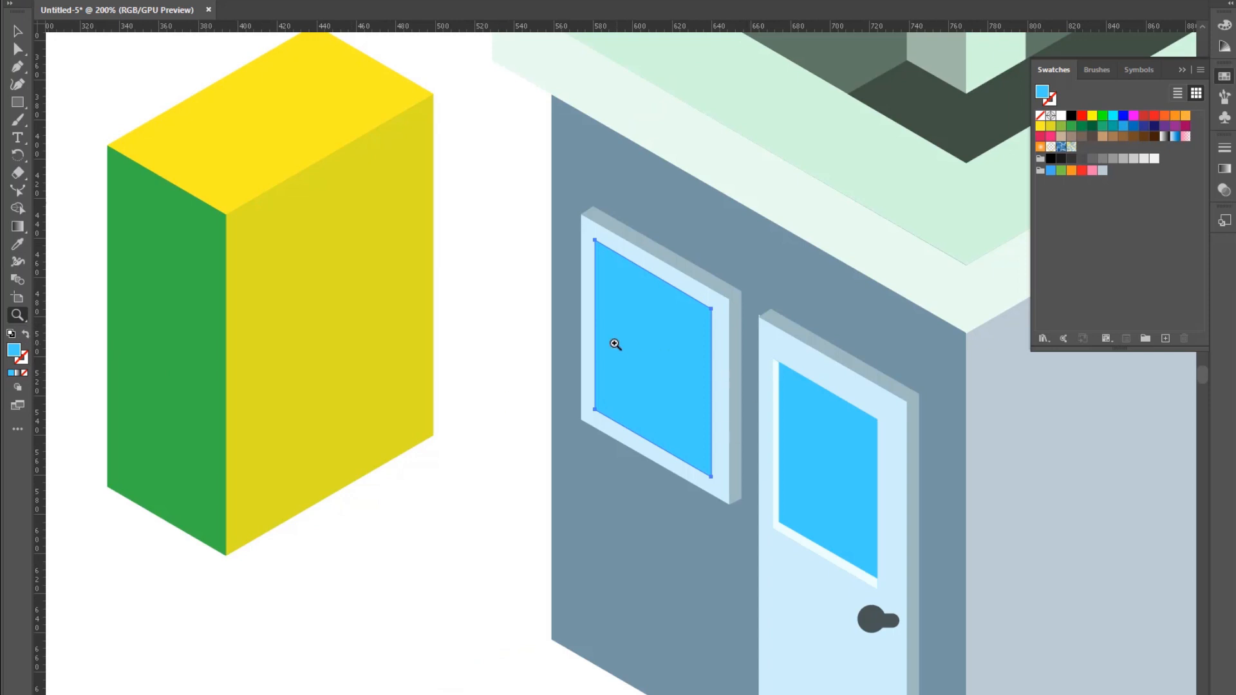
click(613, 343)
click(17, 31)
click(724, 412)
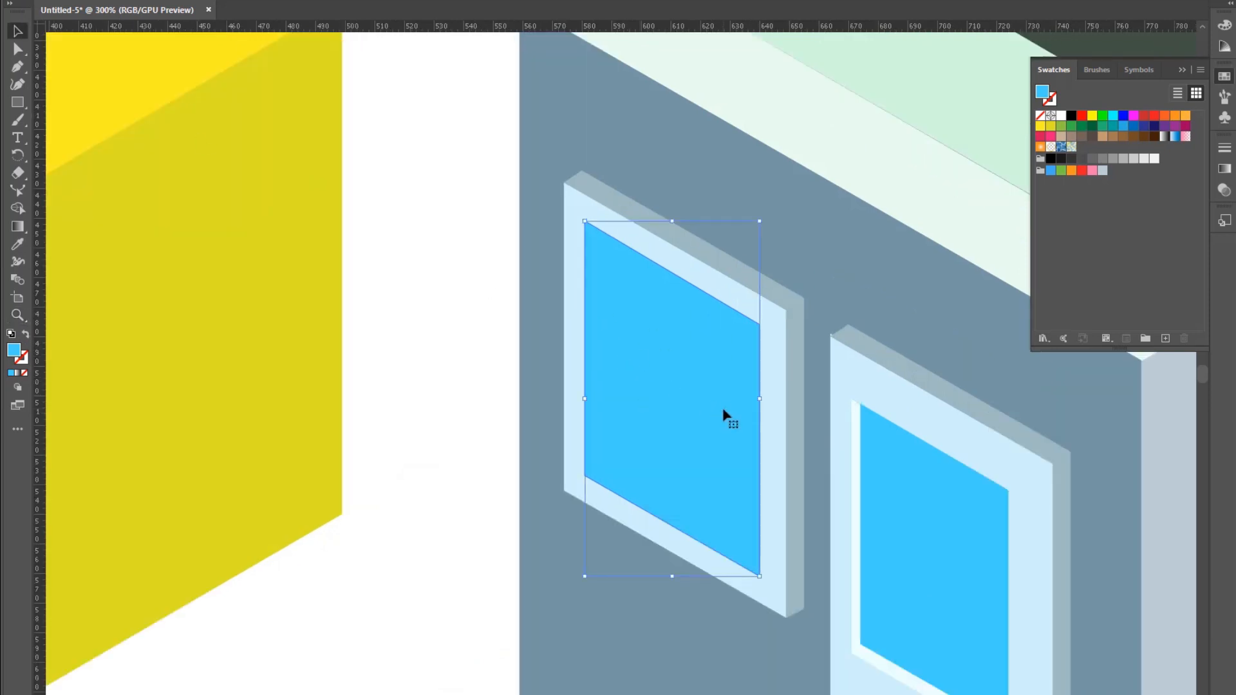
drag(693, 410, 499, 441)
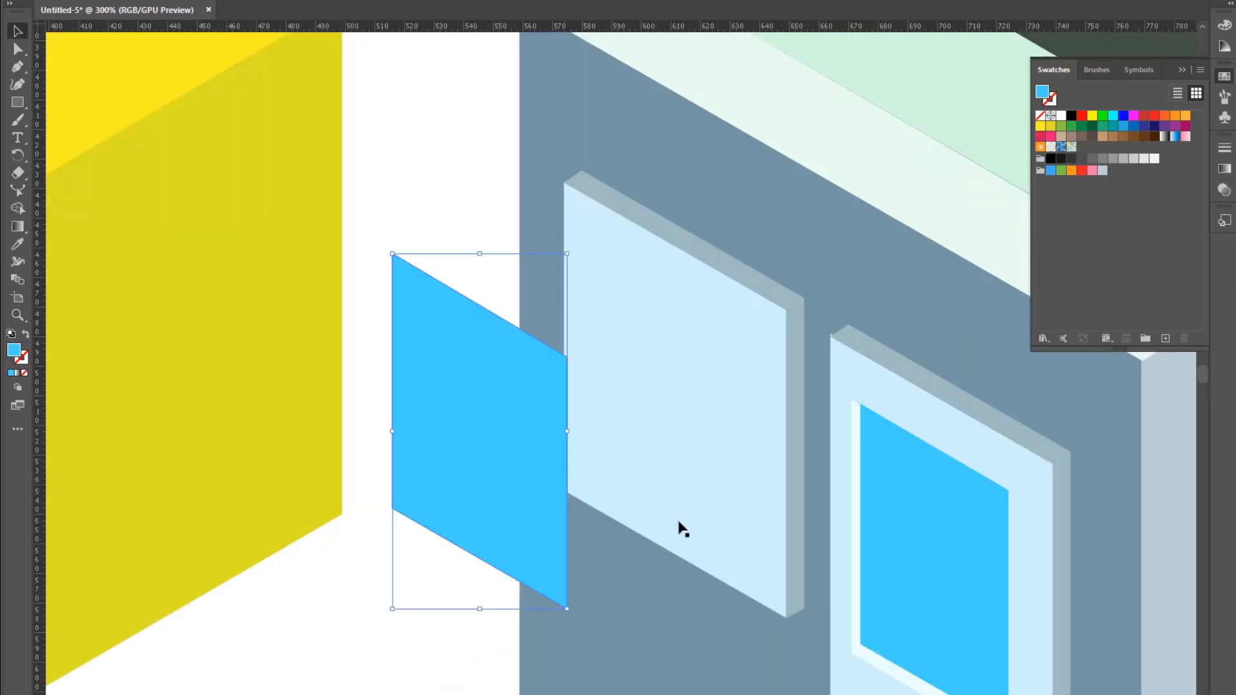
key(ctrl+z)
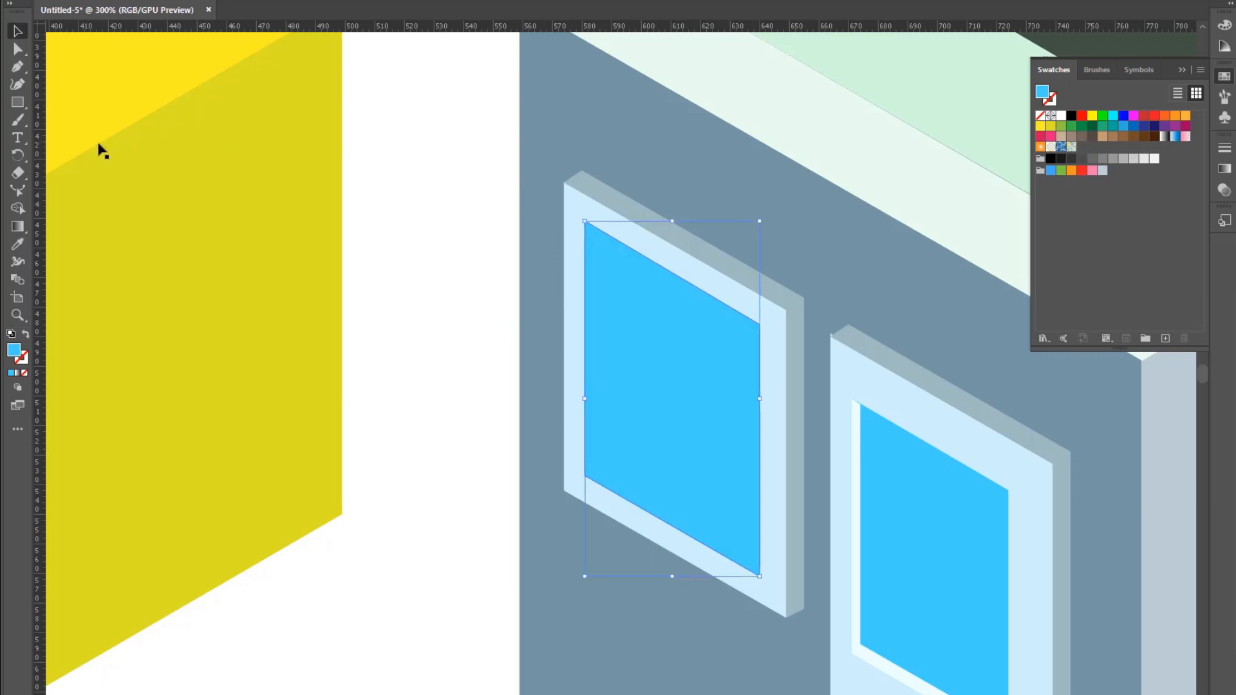
Step: Draw a thin L-shaped recess strip along the near vertical and lower edges of the window's blue pane with the Pen tool
click(18, 67)
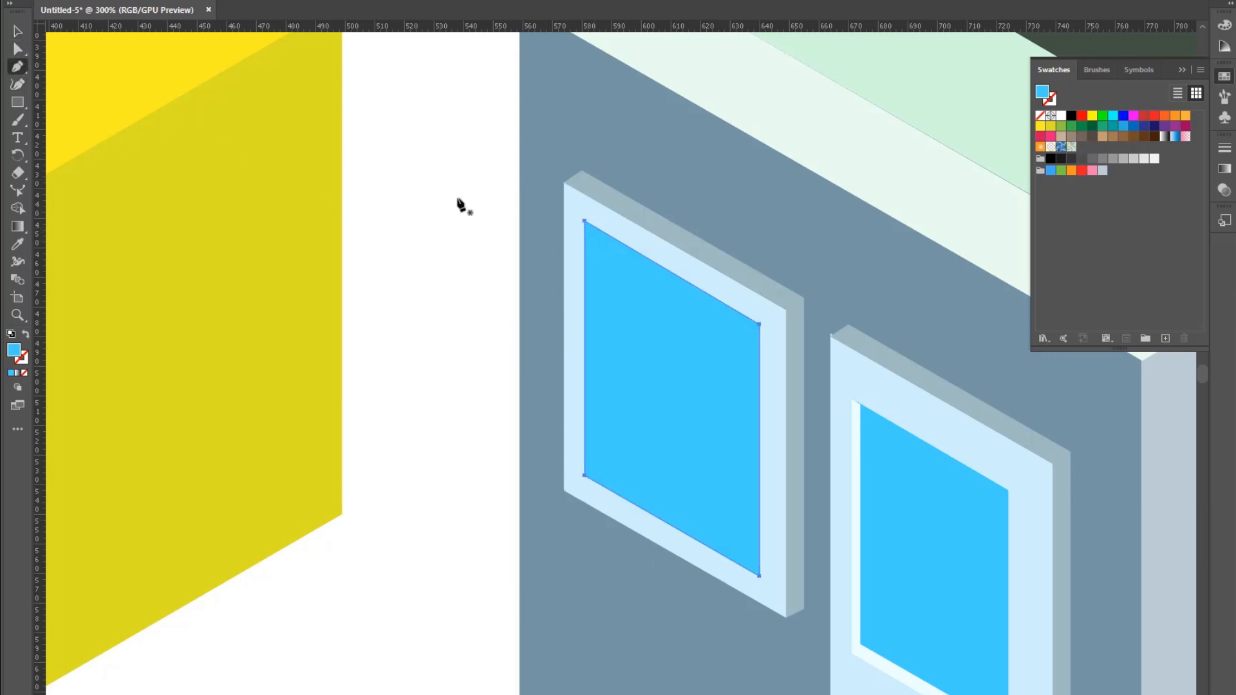
click(18, 31)
key(ctrl+shift+a)
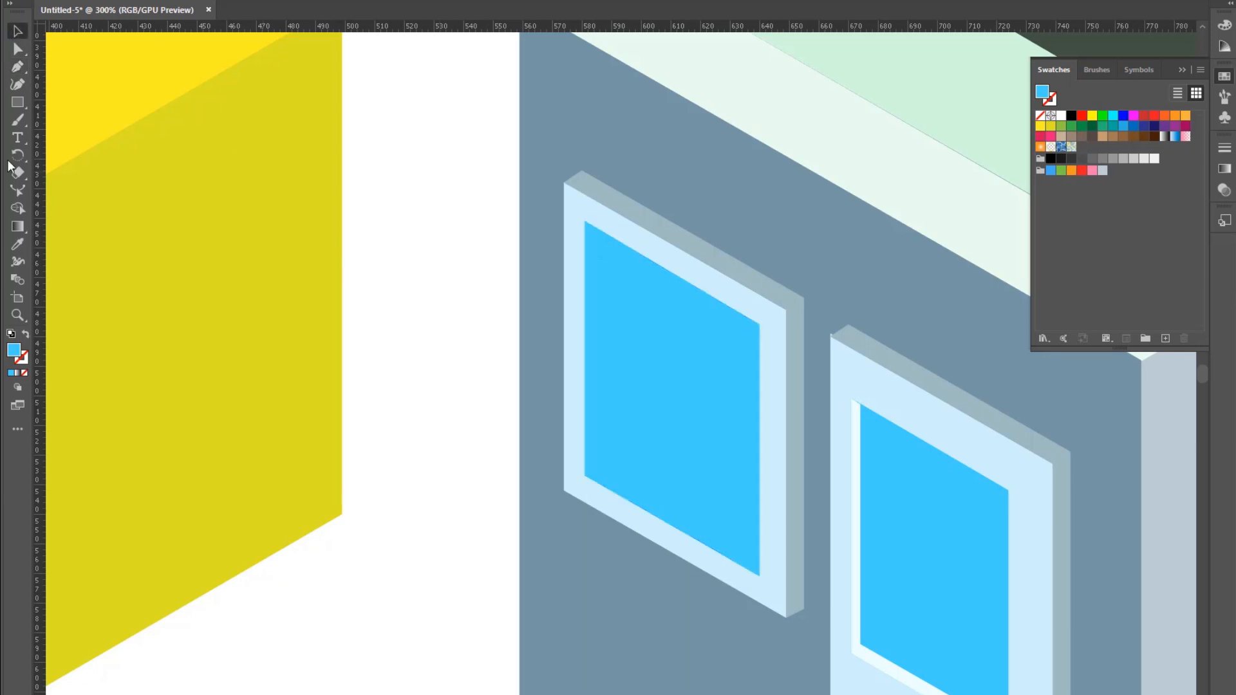
click(17, 66)
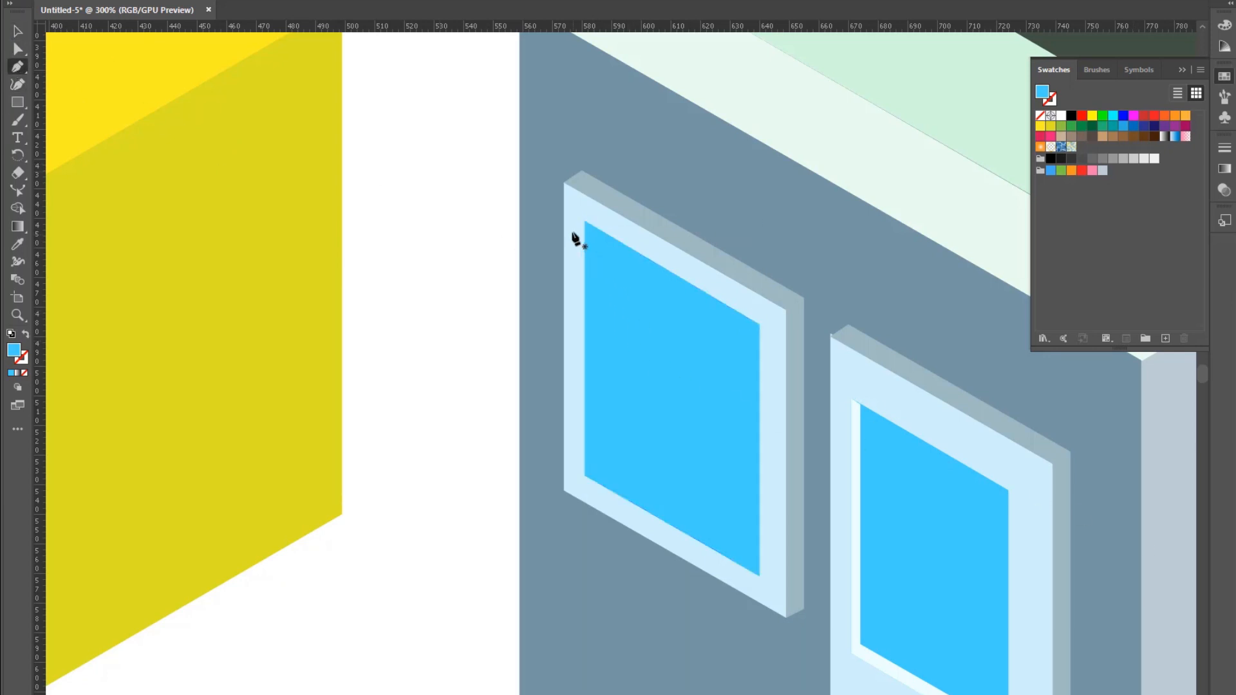
click(594, 226)
click(595, 466)
click(759, 576)
click(584, 476)
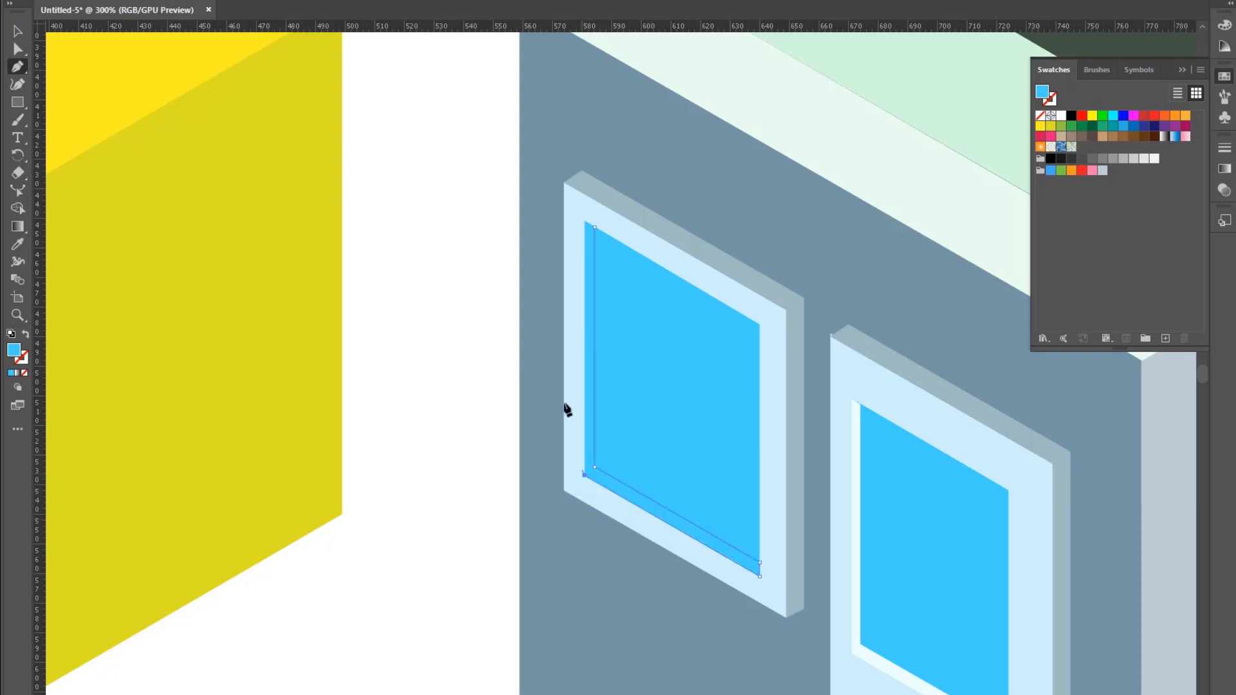
click(585, 221)
click(595, 228)
Step: Fill the window's recess strip with the near-white of the door's glass recess and deselect it
click(18, 244)
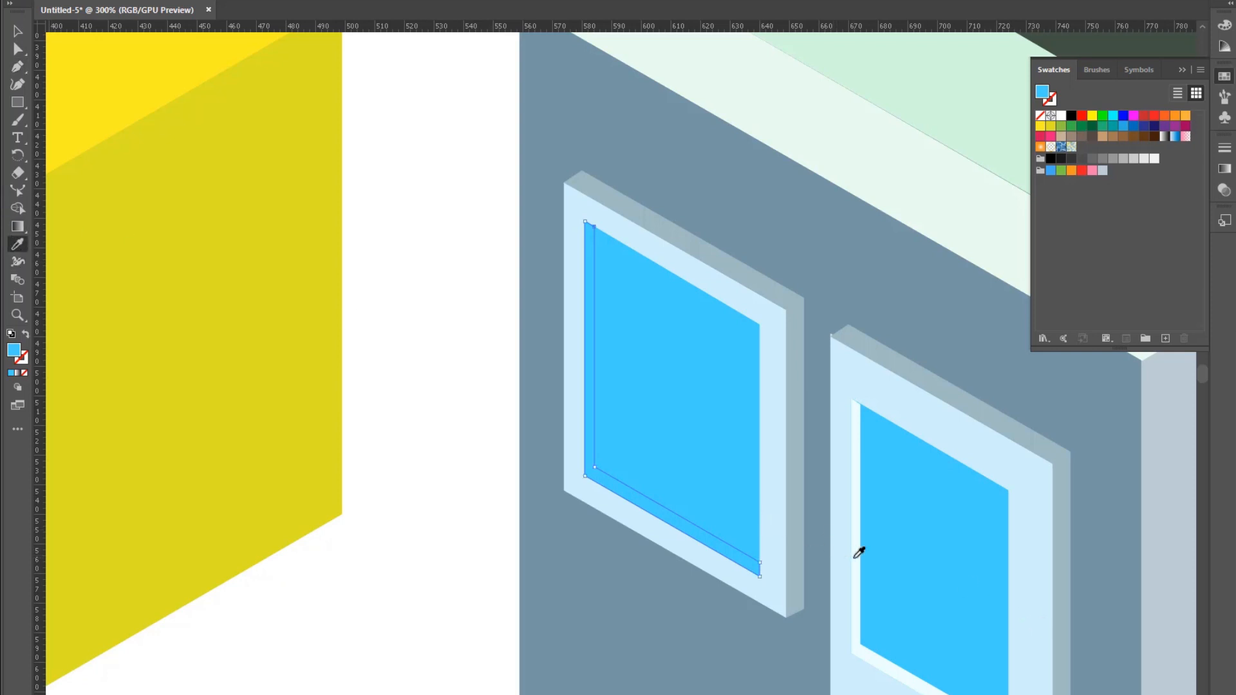
click(858, 551)
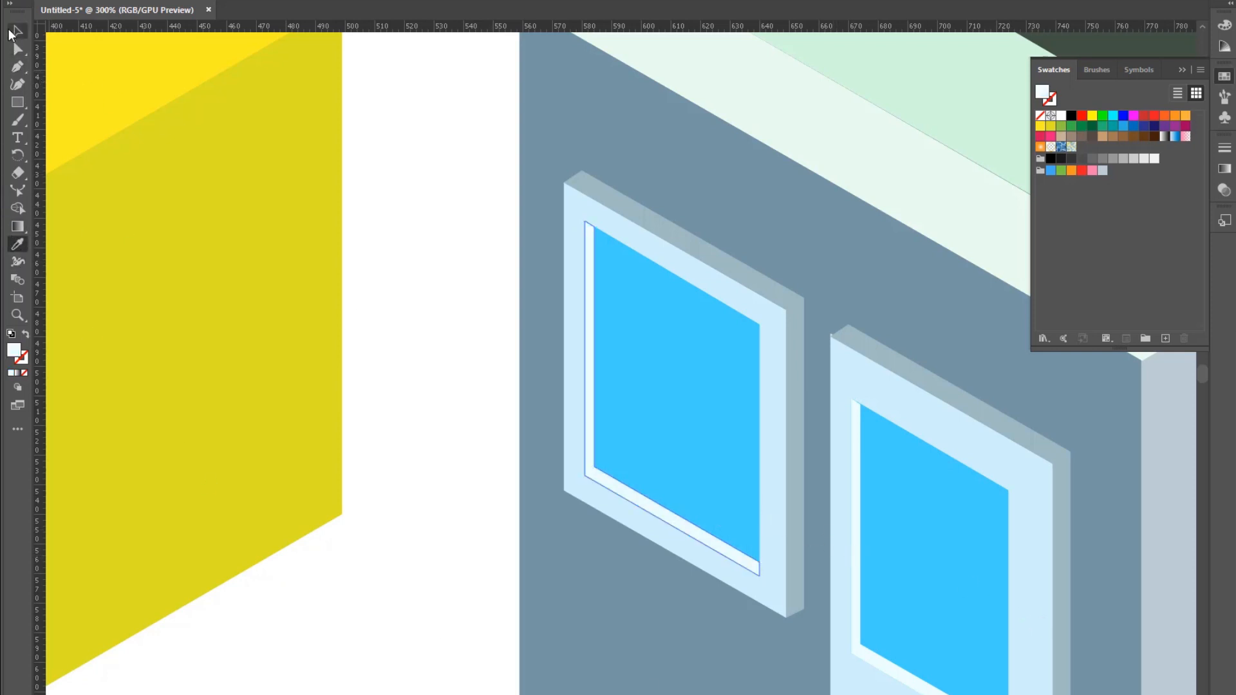
key(v)
click(365, 605)
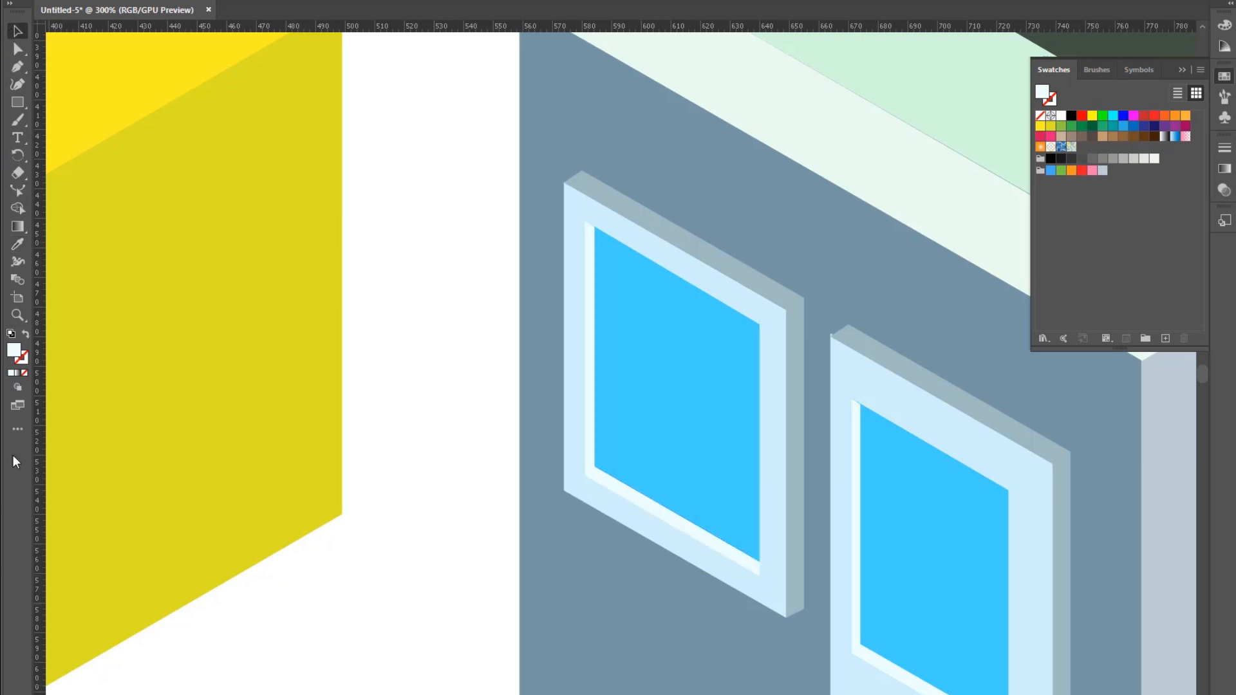
Step: Fit the whole artboard in view and show the isometric grid guides
drag(20, 317, 42, 332)
double_click(20, 317)
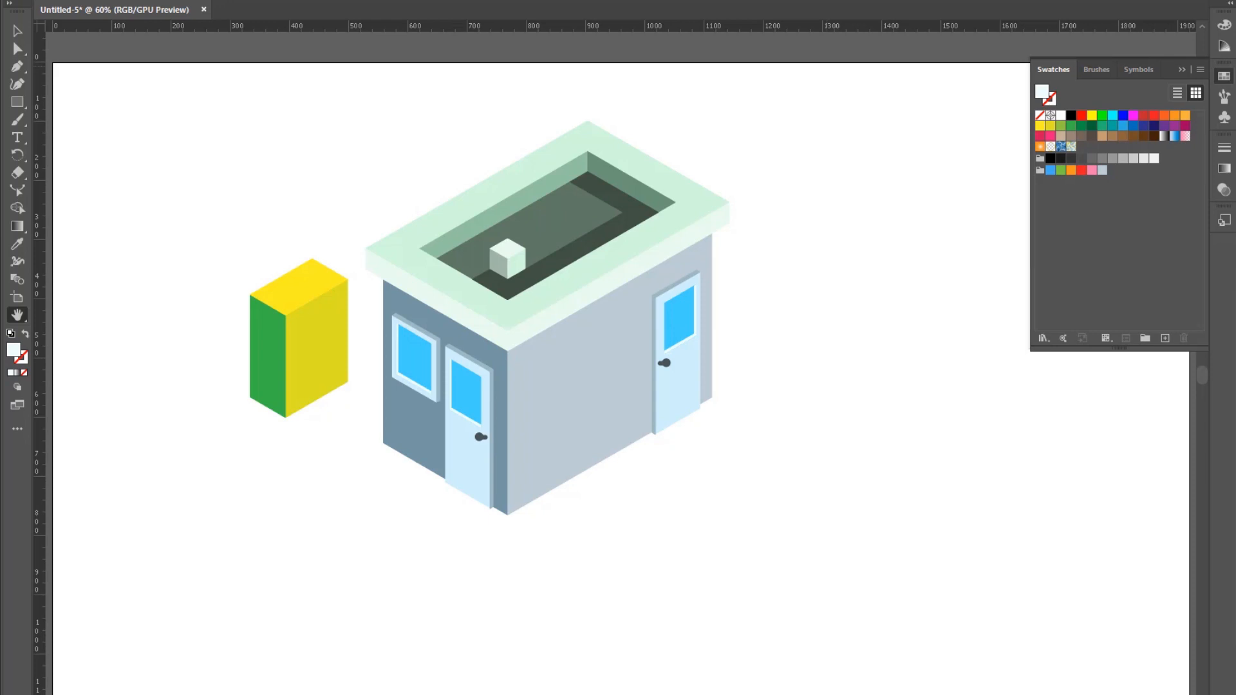
key(ctrl+semicolon)
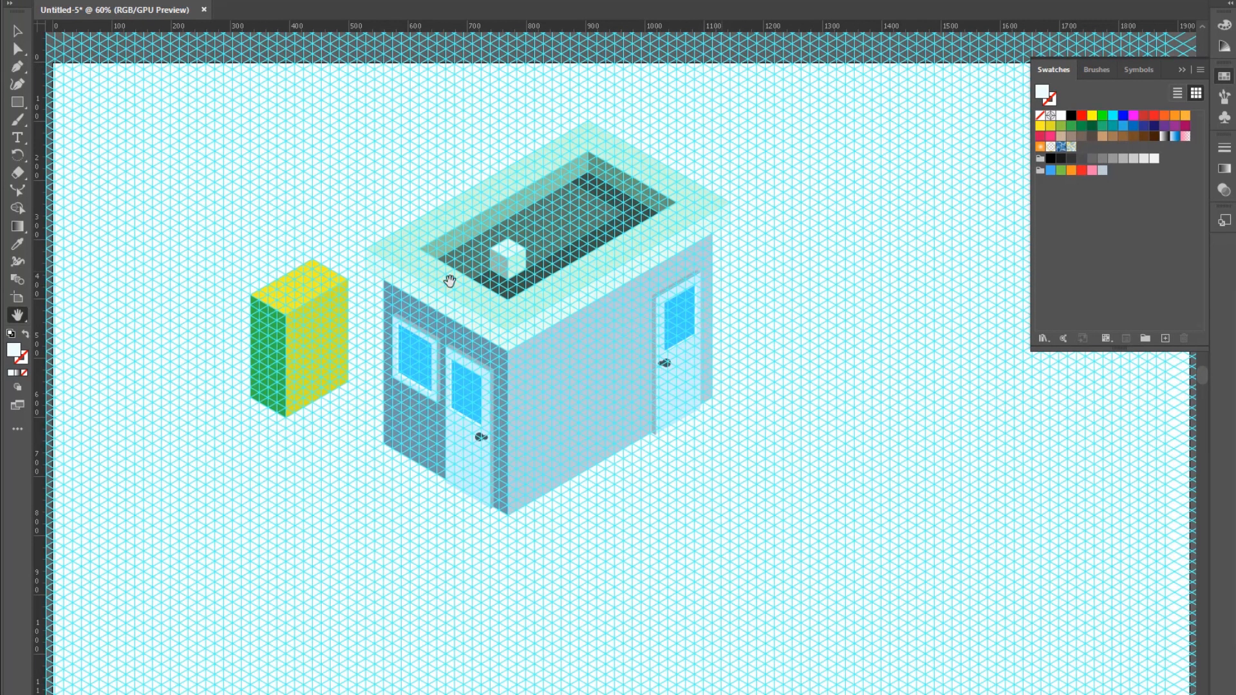
Step: Draw a pink awning parallelogram on the long wall with corners at (799, 488), (874, 566), (1069, 454) and (994, 376) px
click(13, 69)
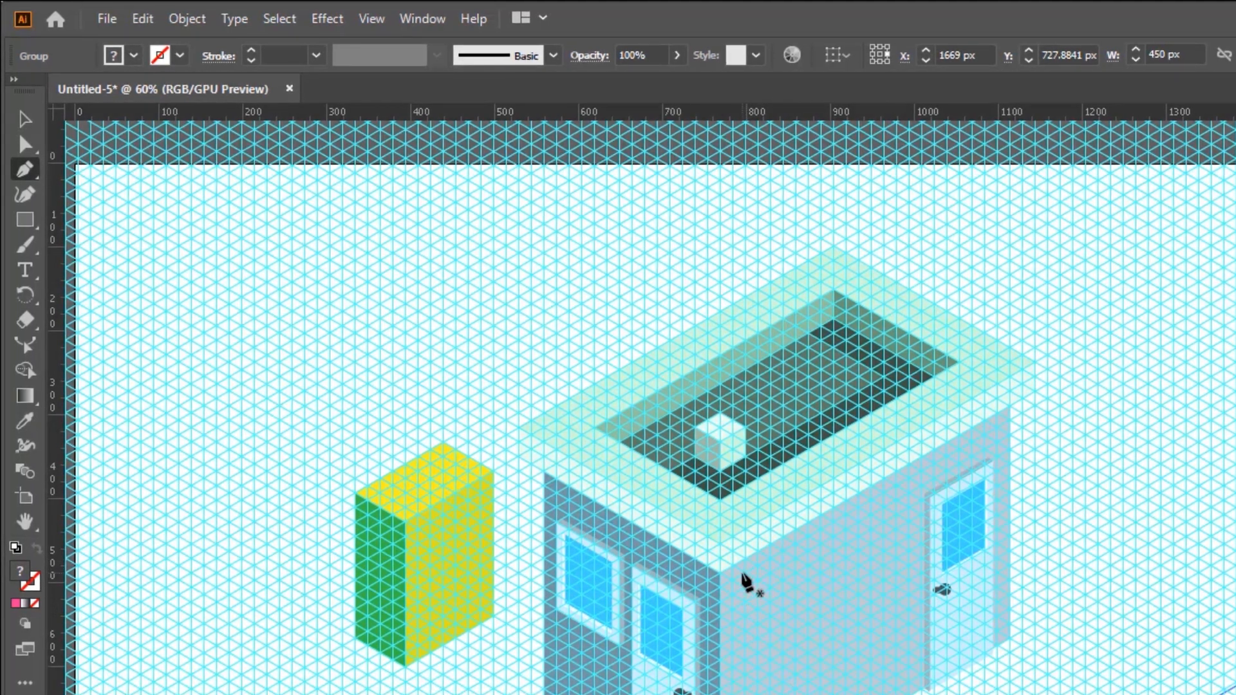
click(745, 573)
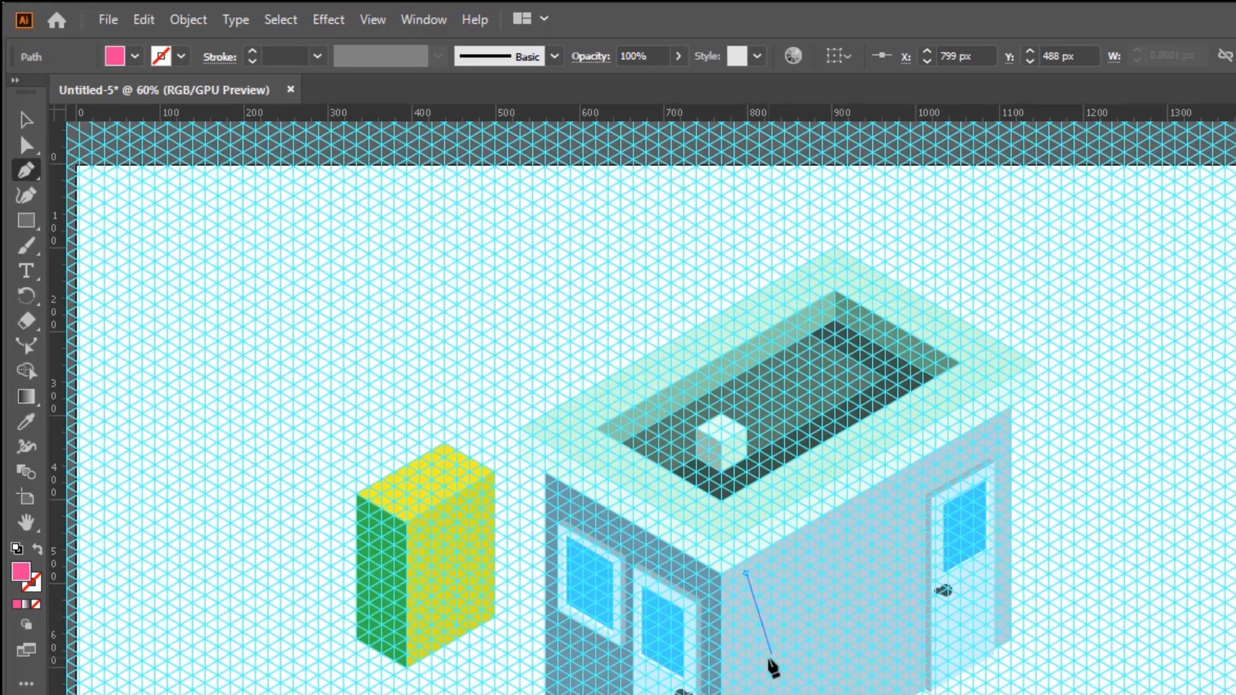
click(812, 641)
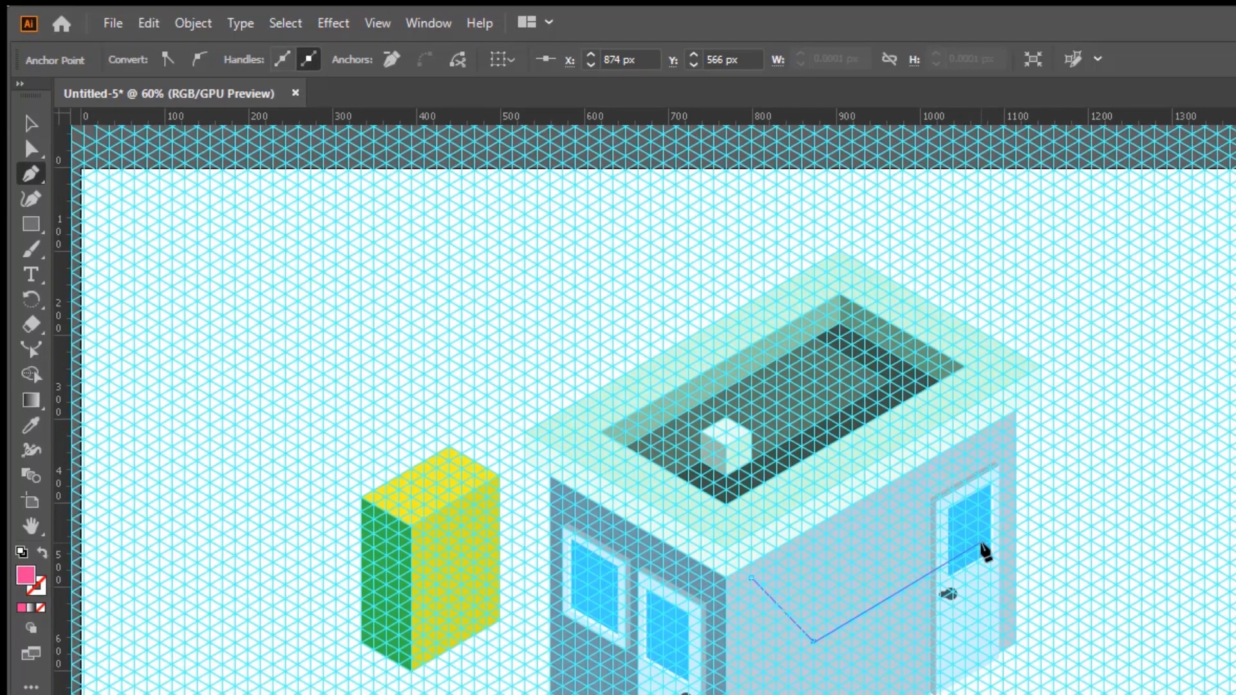
click(980, 545)
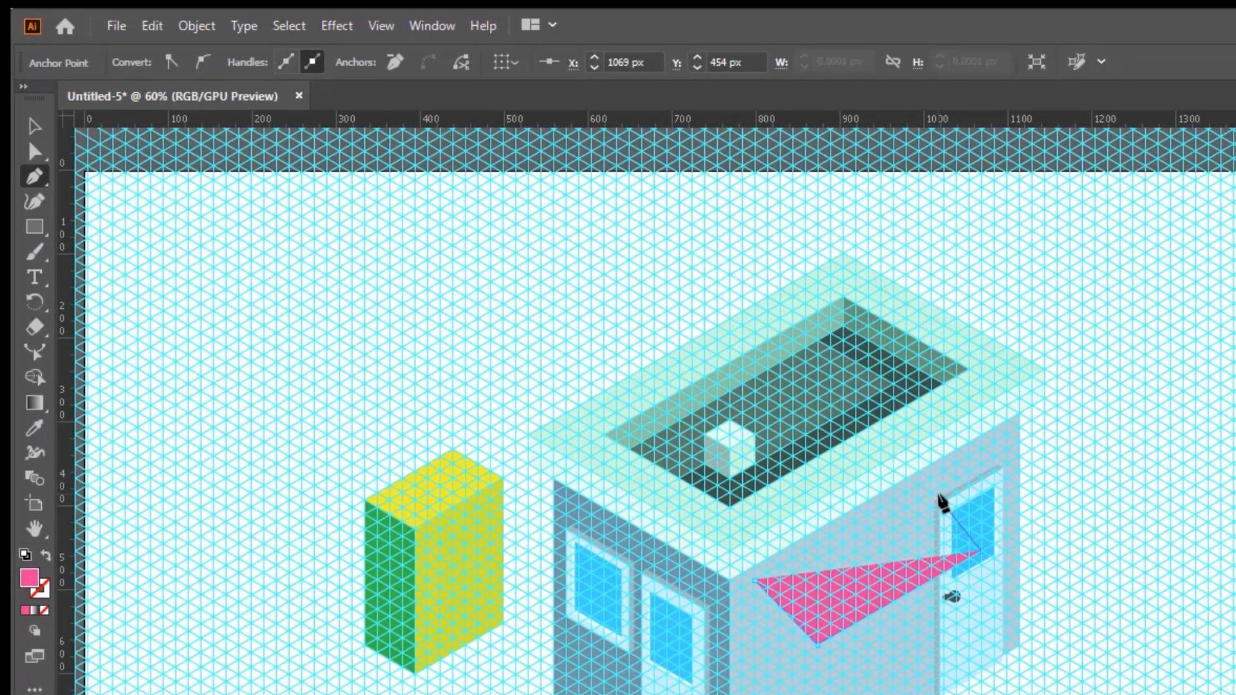
click(934, 501)
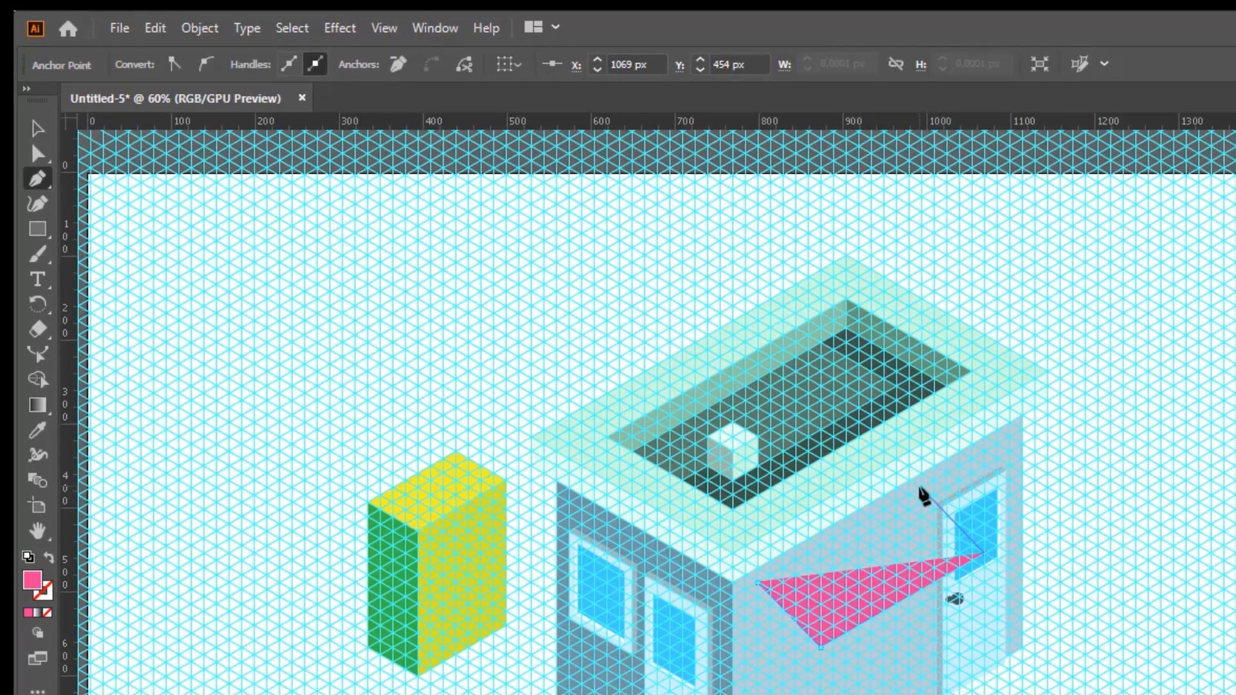
click(921, 487)
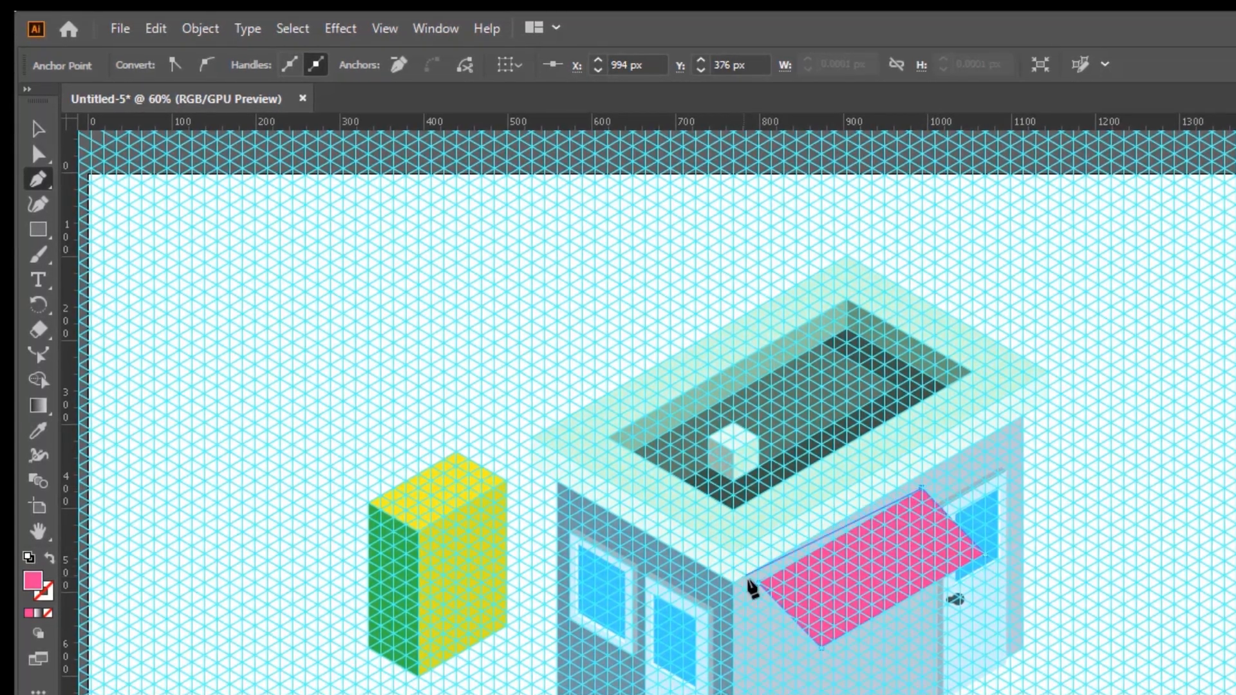
click(758, 584)
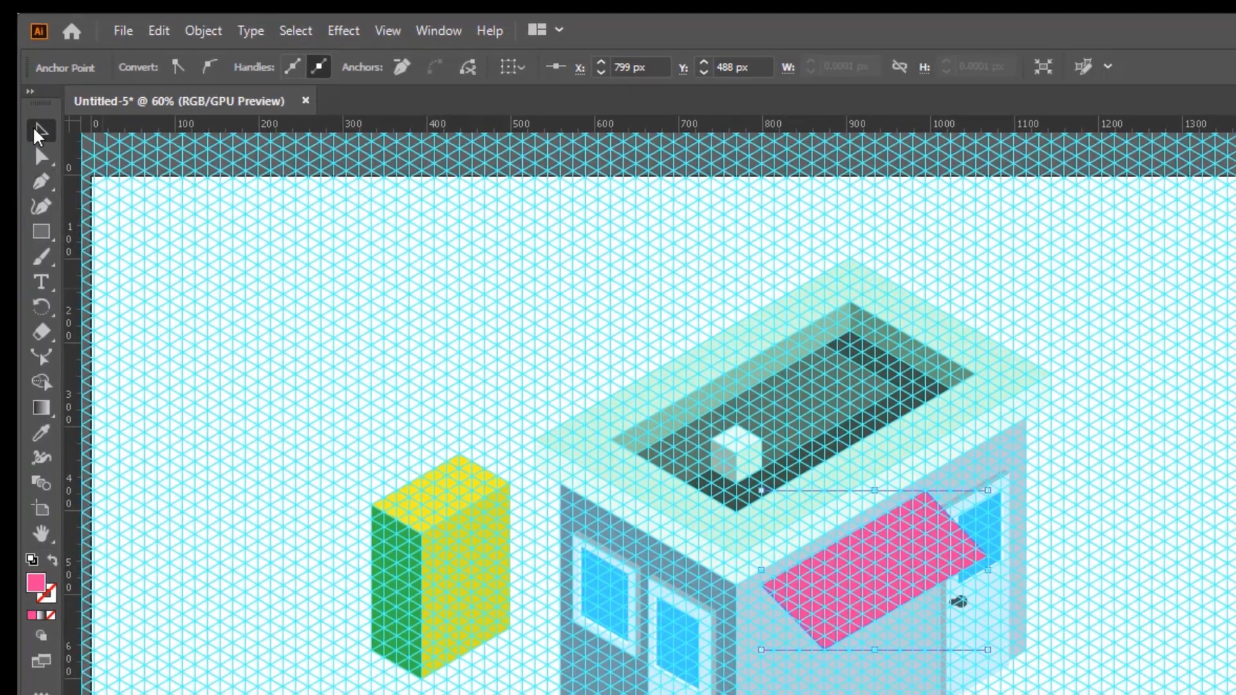
ctrl+click(180, 256)
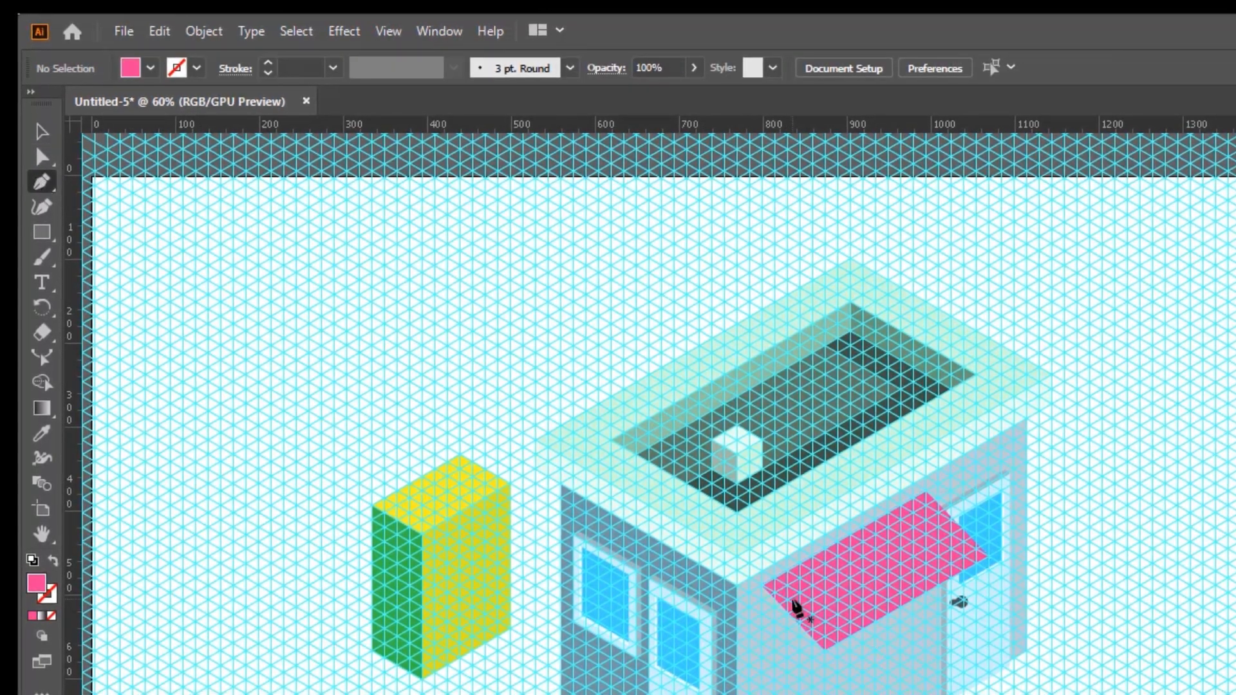
Step: Draw a stripe across the pink awning with corners at (829, 471), (904, 549), (934, 532) and (859, 454) px, and fill it white
click(787, 571)
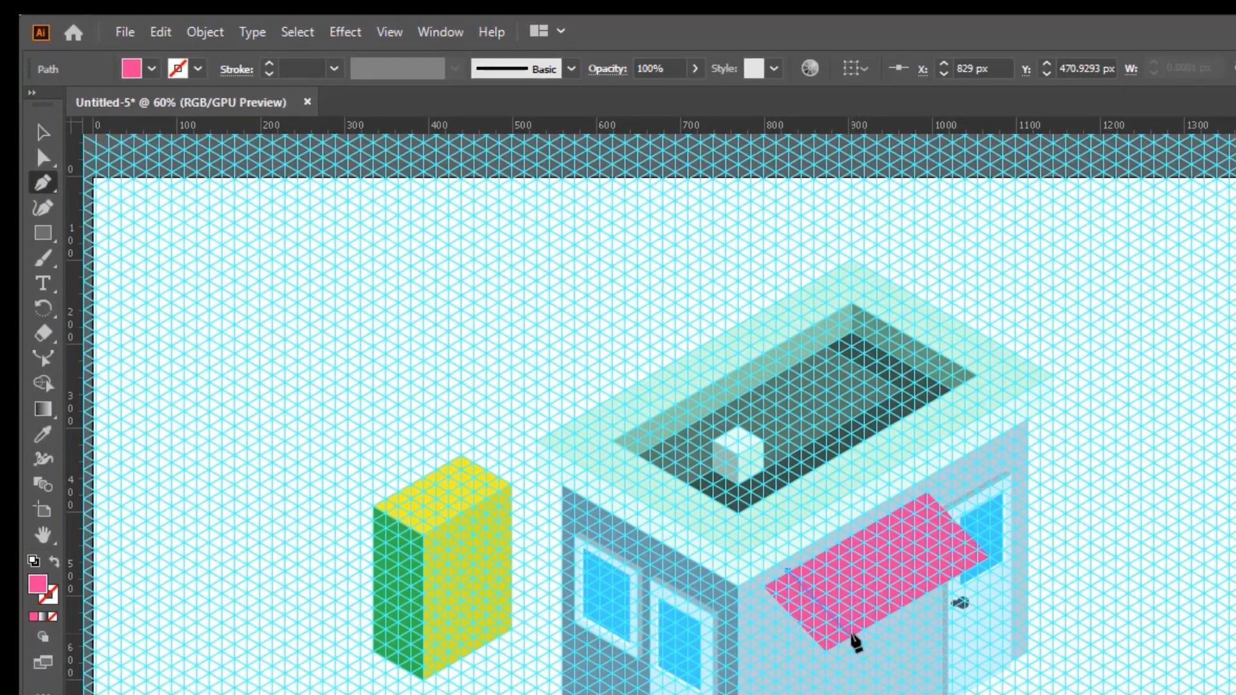
click(851, 636)
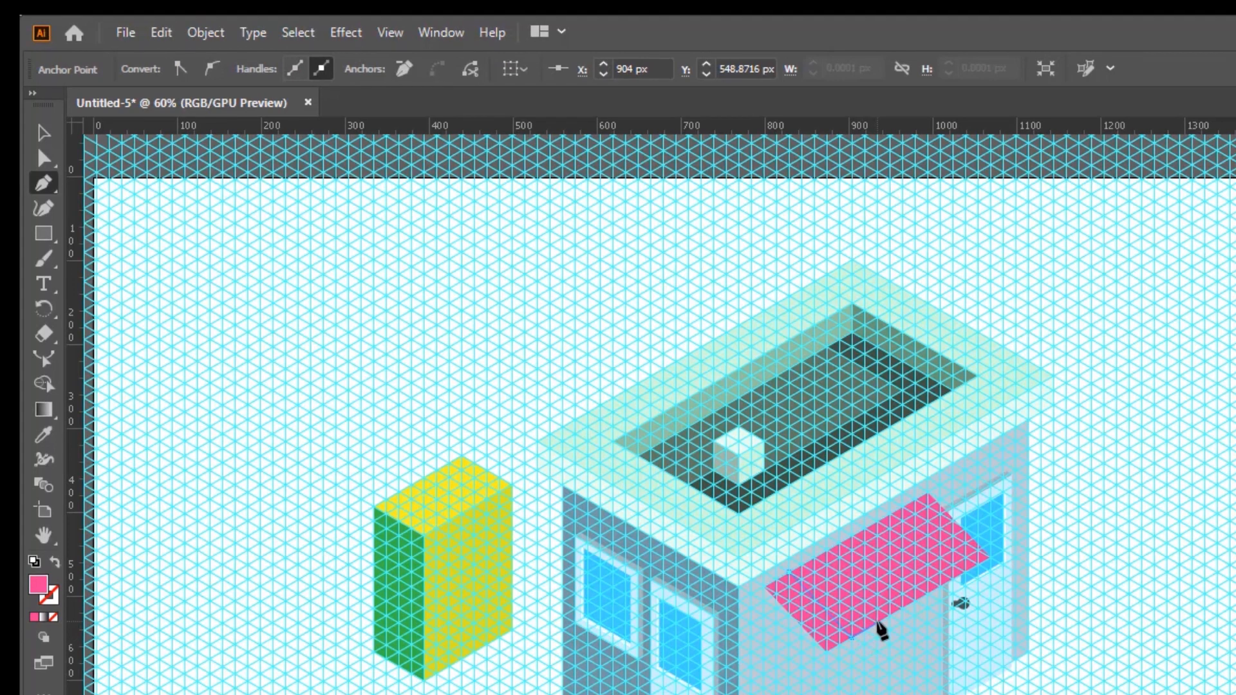
click(877, 622)
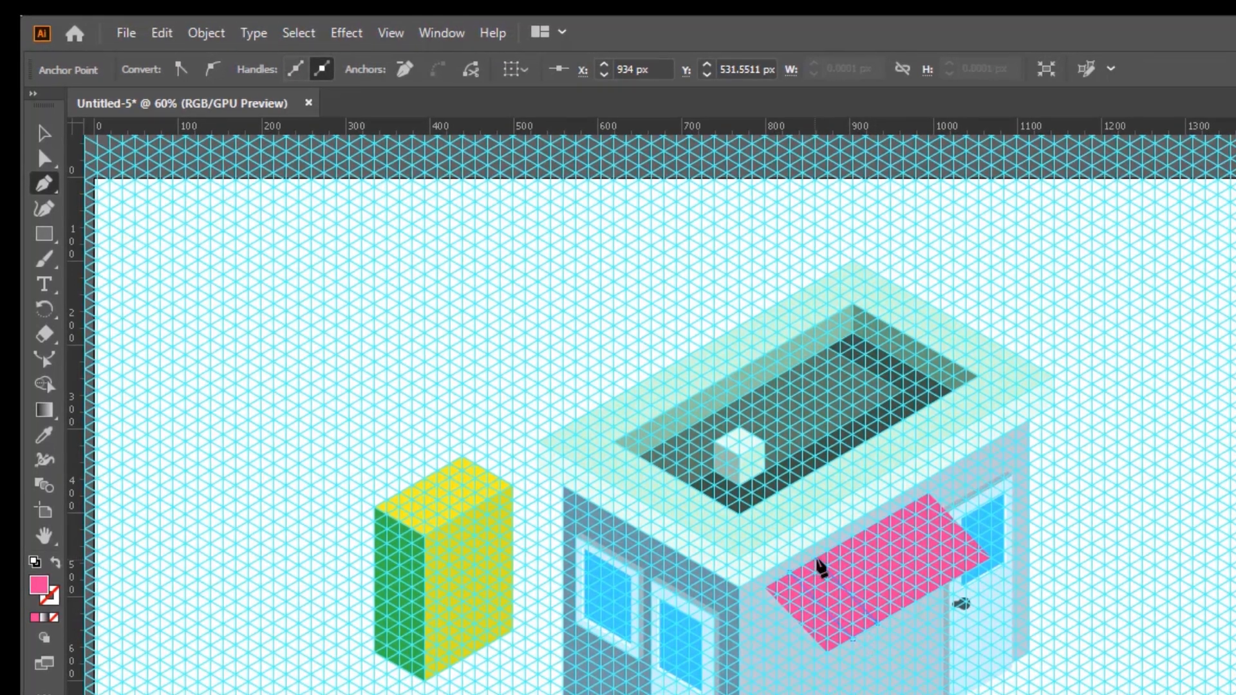
click(813, 557)
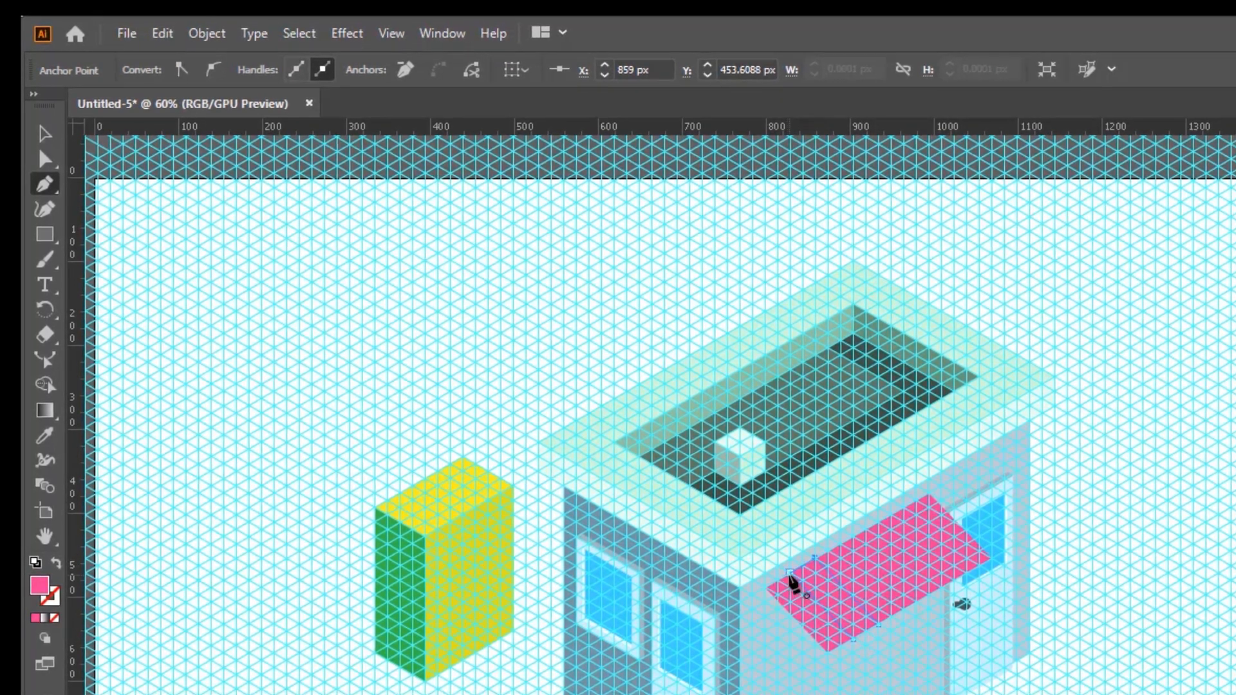
click(790, 578)
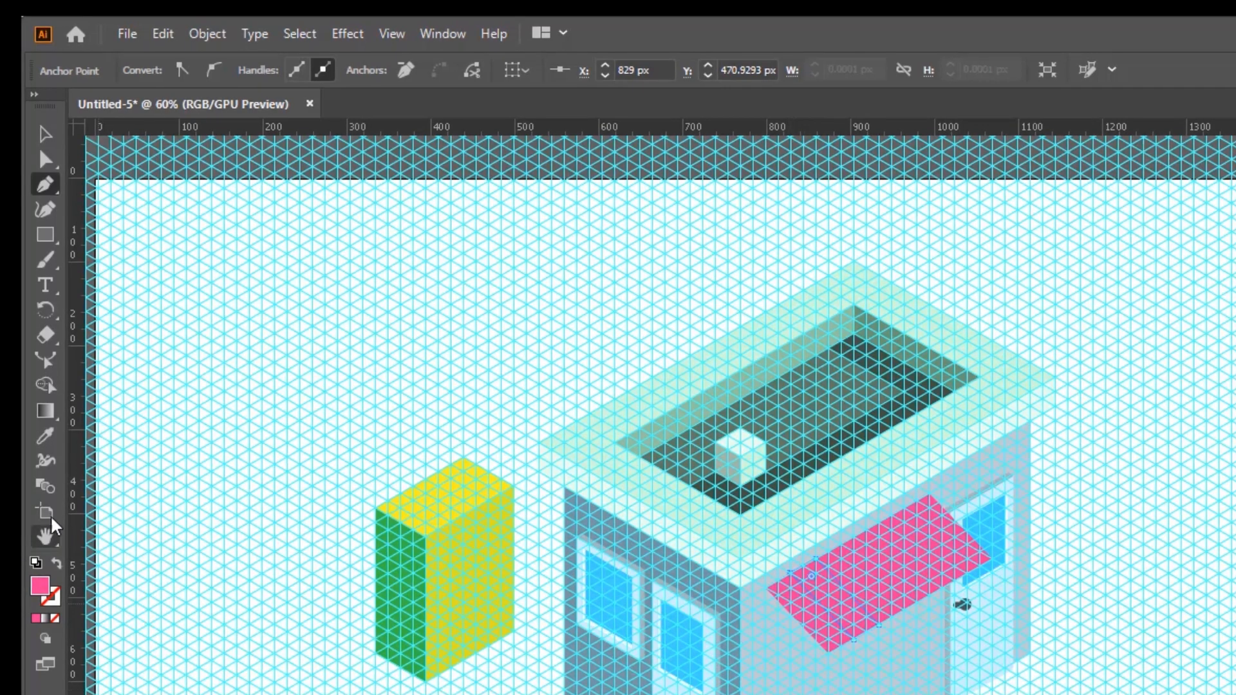
click(45, 436)
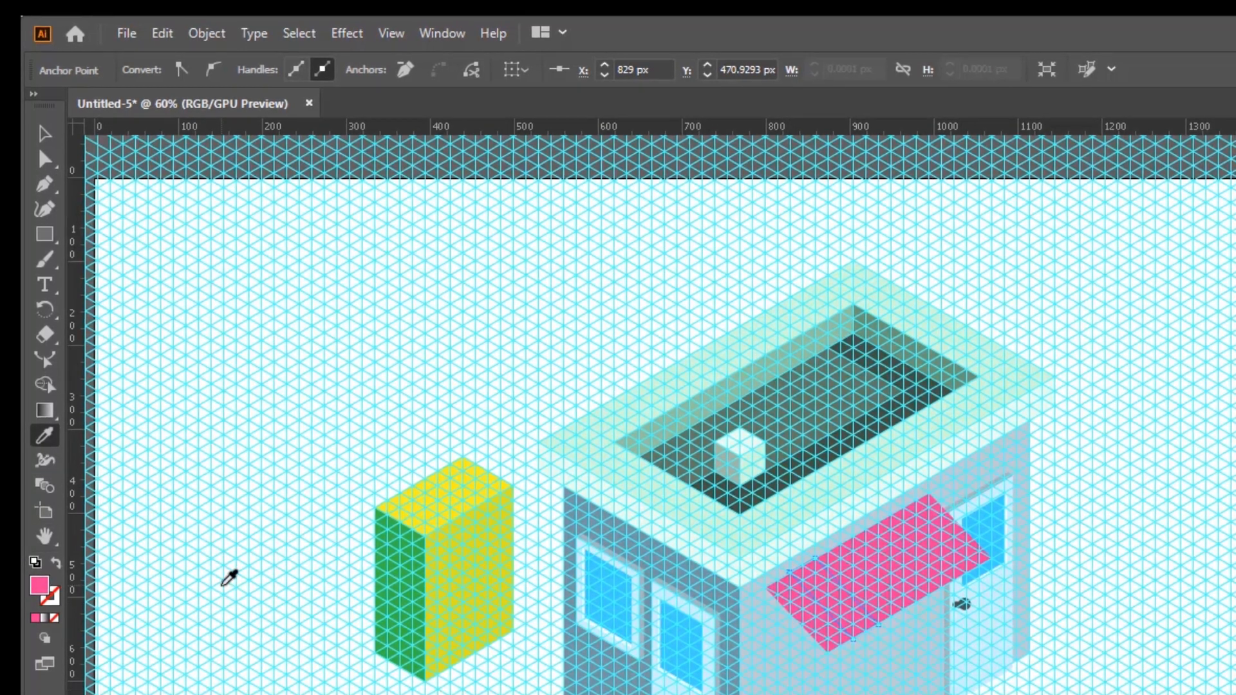
click(228, 578)
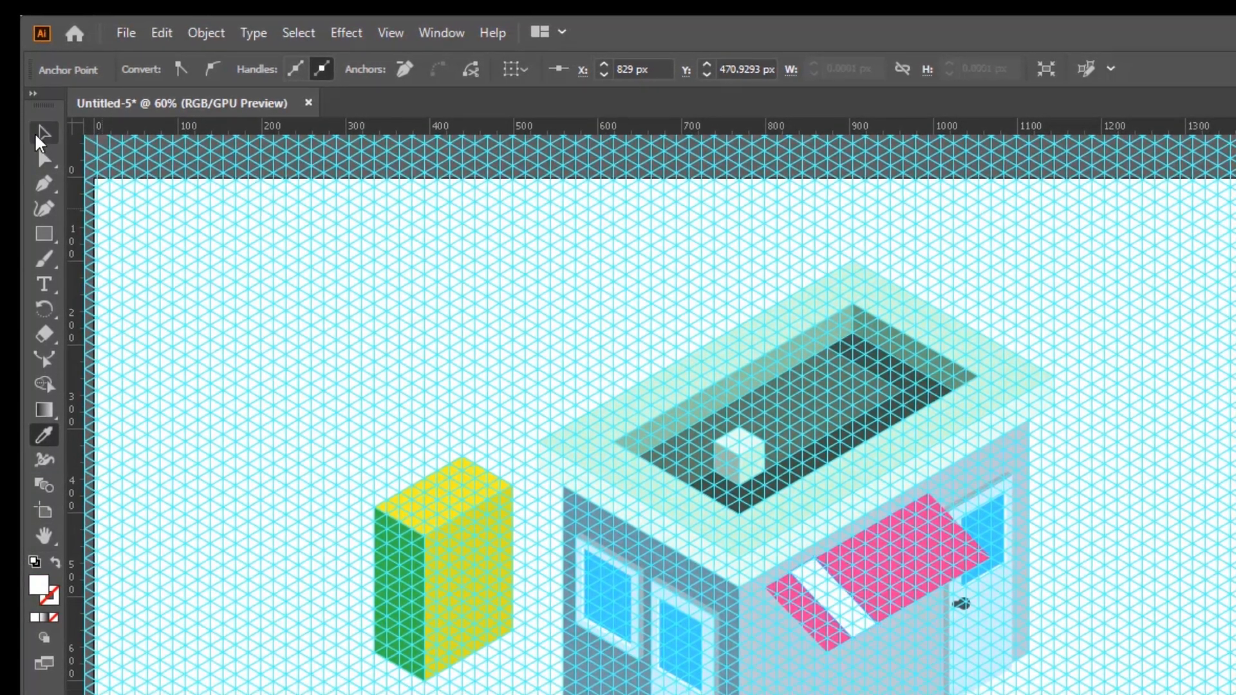
Step: Try to place a copy of the white stripe farther along the awning, and undo back to the single stripe
click(36, 136)
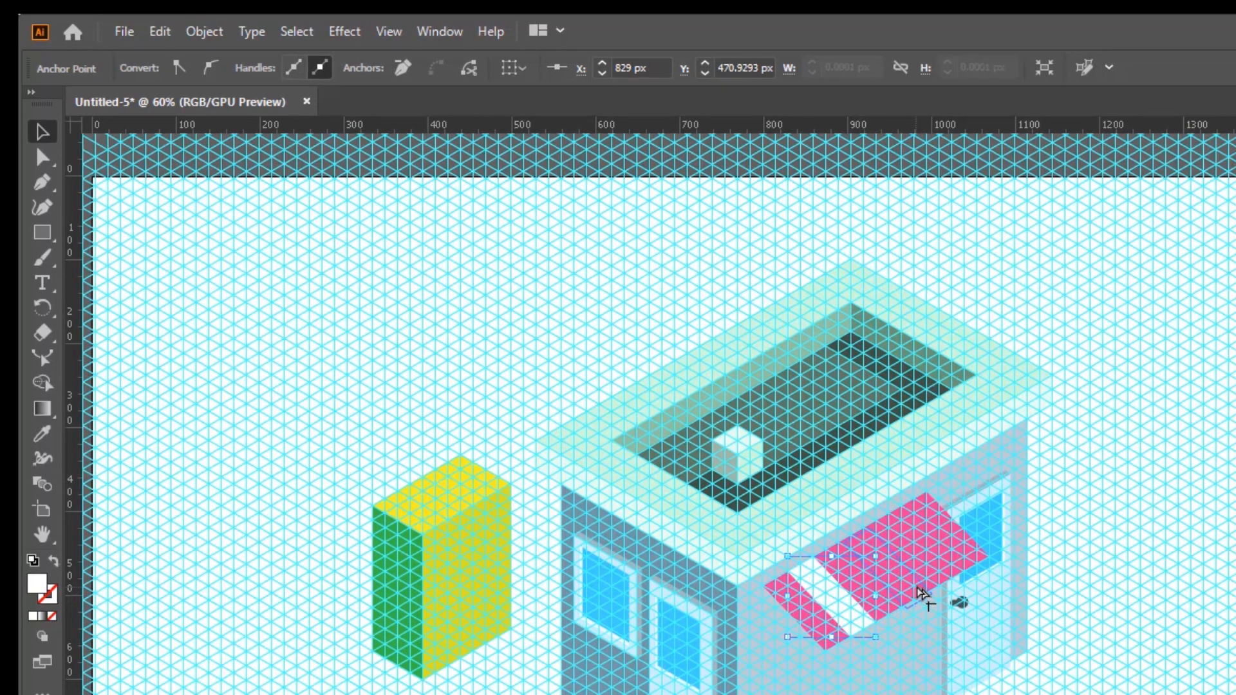
drag(918, 587, 909, 583)
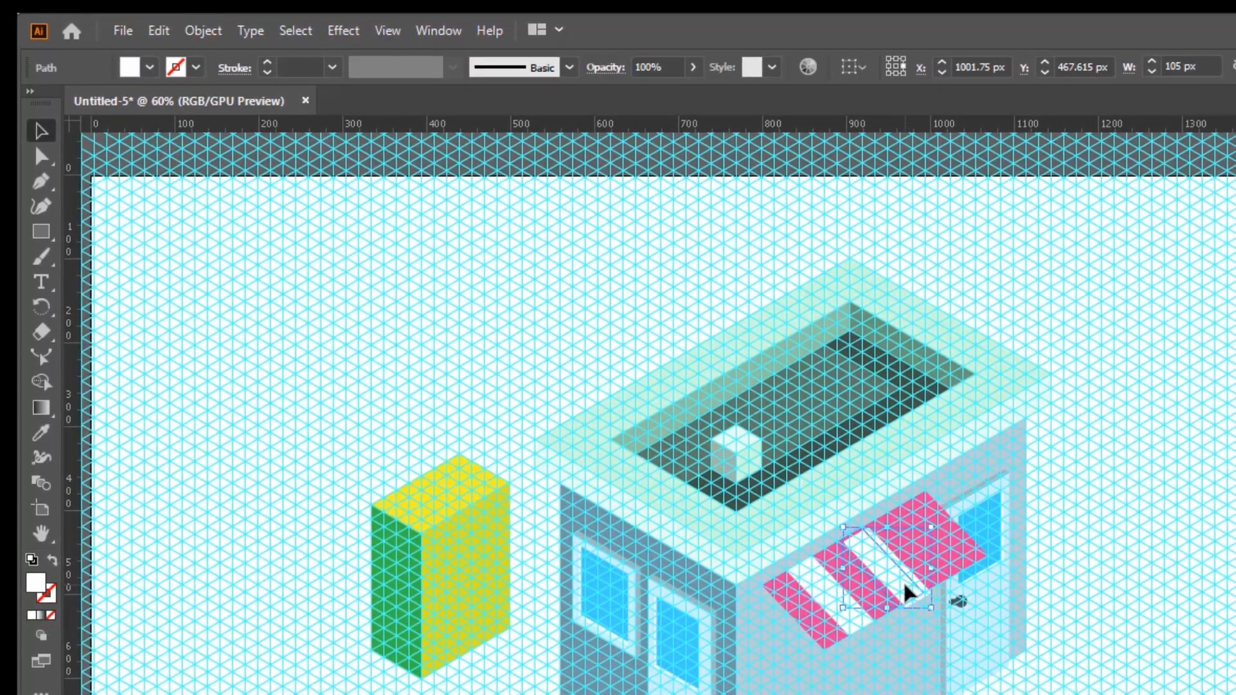
key(Left)
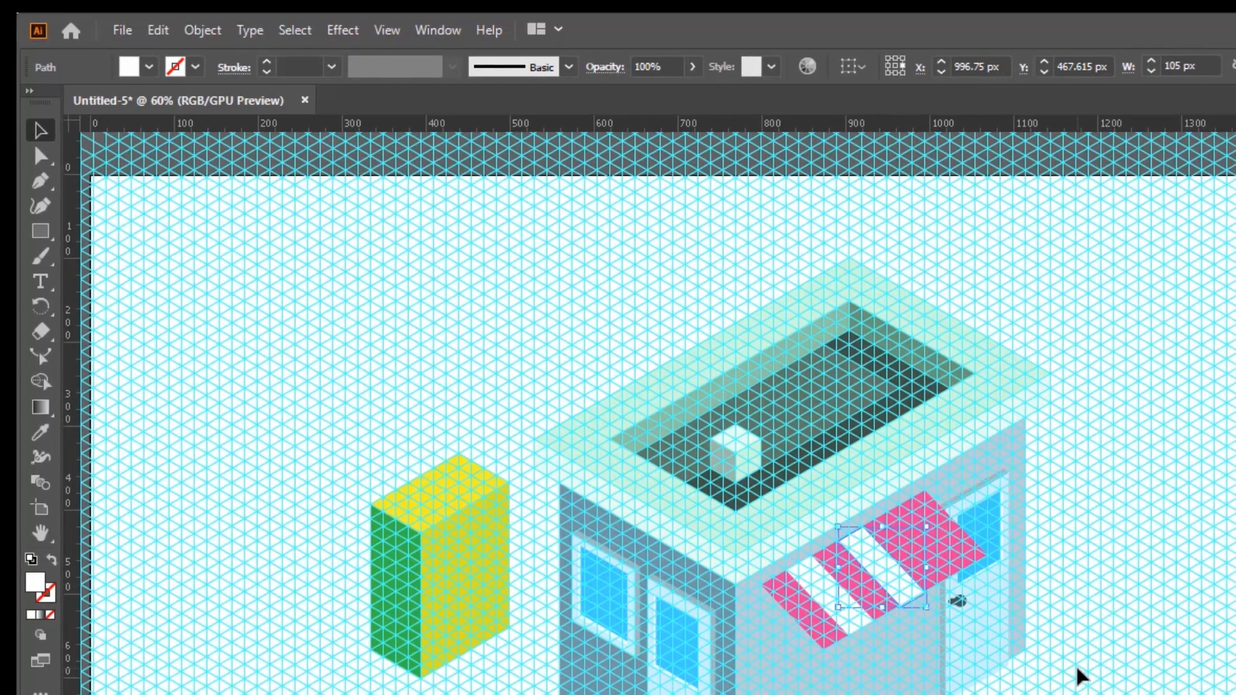
key(ctrl)
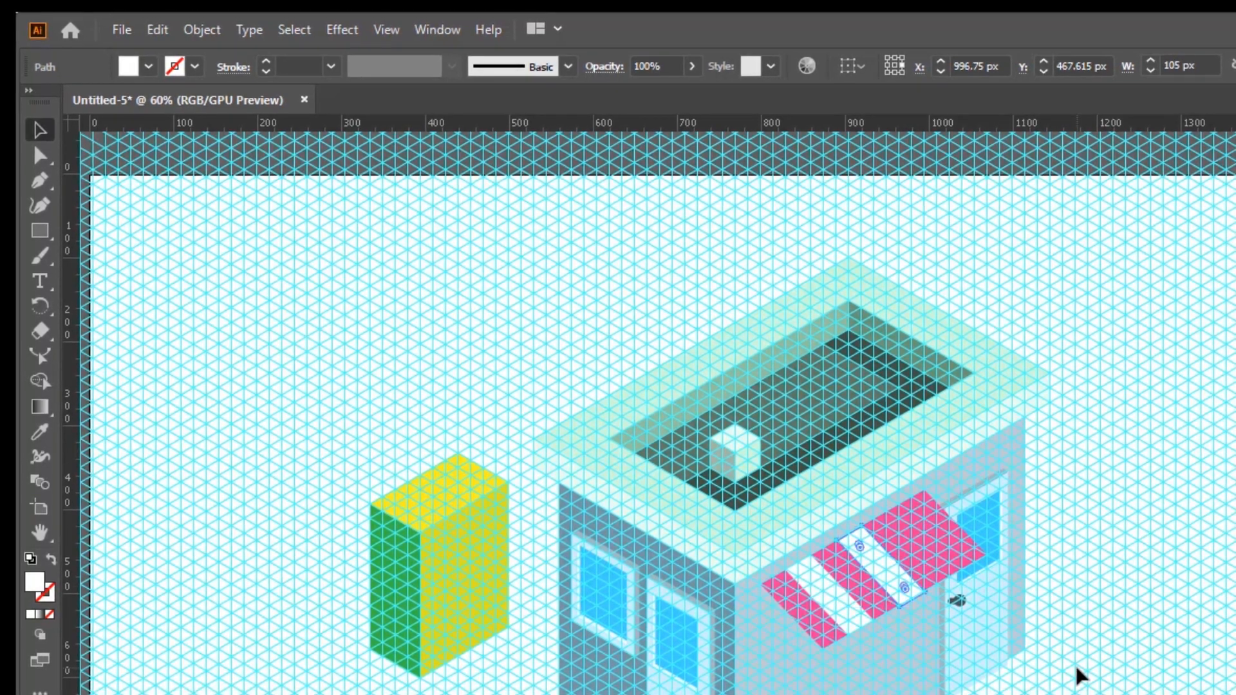
key(ctrl+z)
key(ctrl+z)
key(ctrl+z)
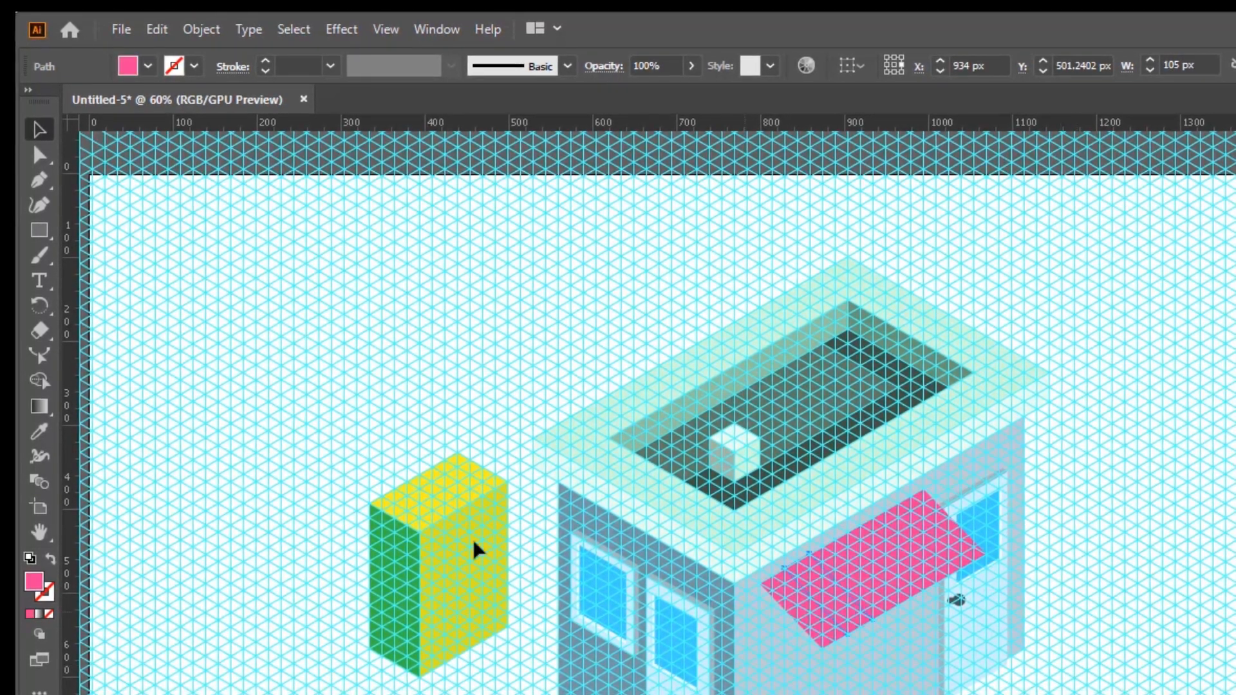
key(ctrl+shift+z)
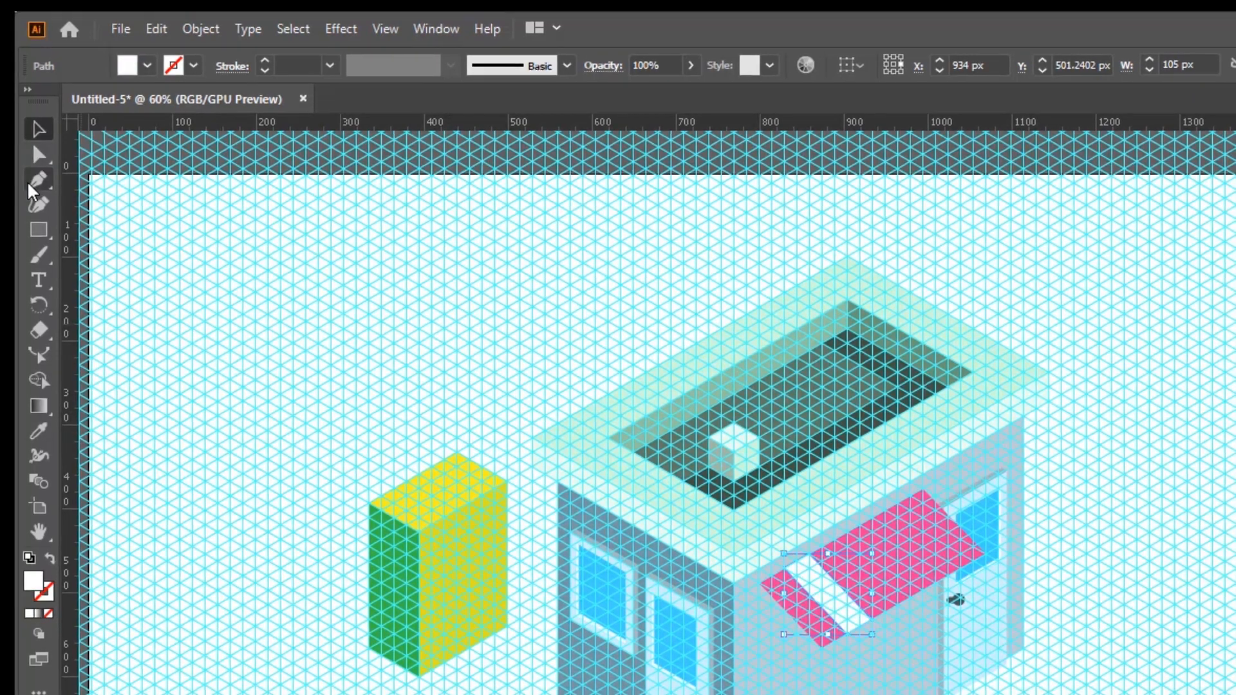
Step: Draw a second white stripe across the awning with the Pen tool, through (889, 436), (964, 514) and (994, 497) px, and deselect it
click(30, 183)
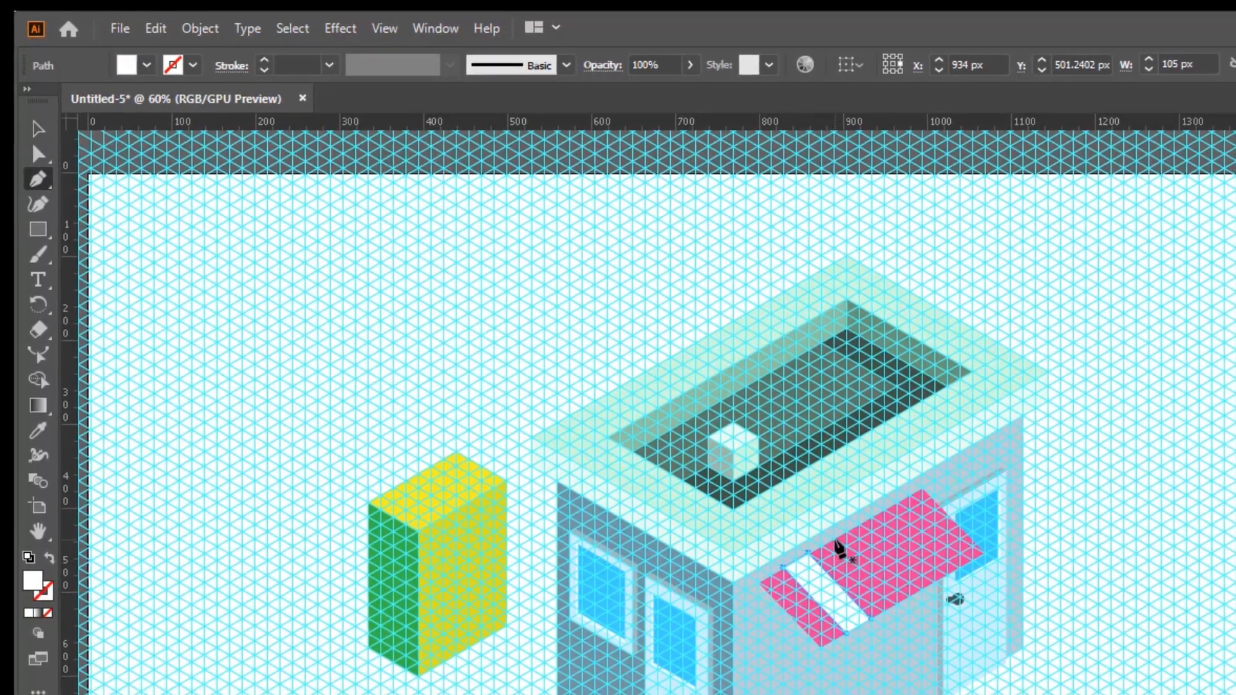
click(834, 539)
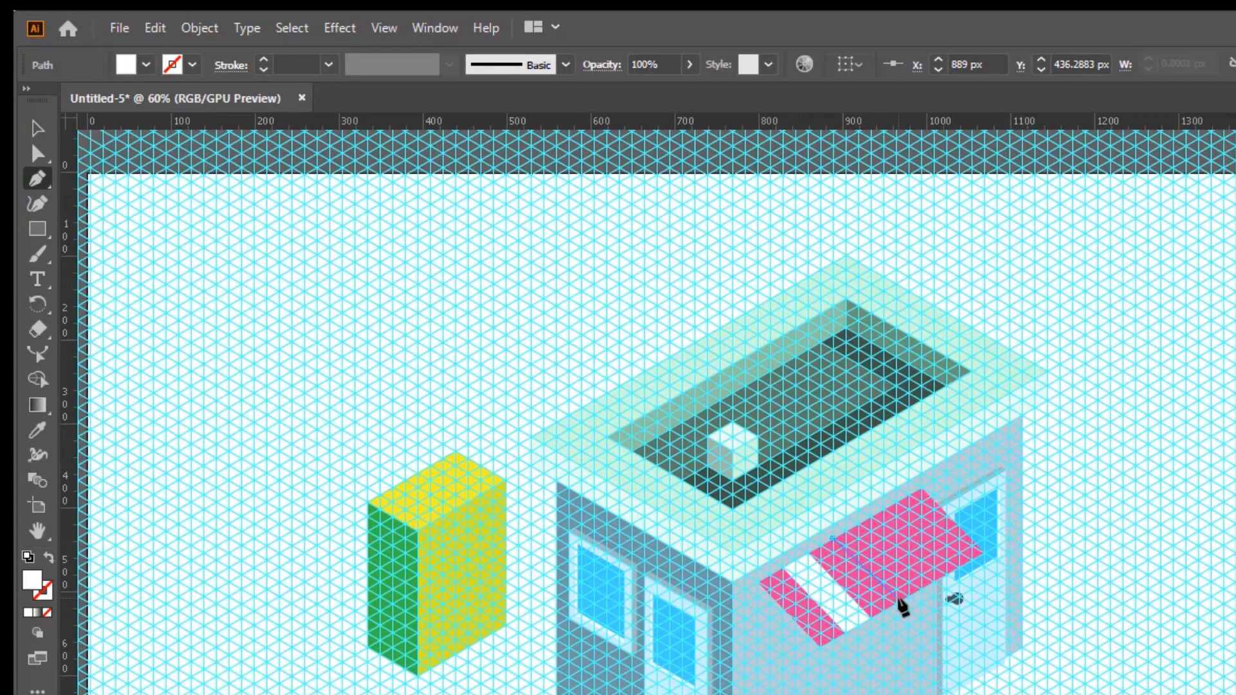
click(899, 603)
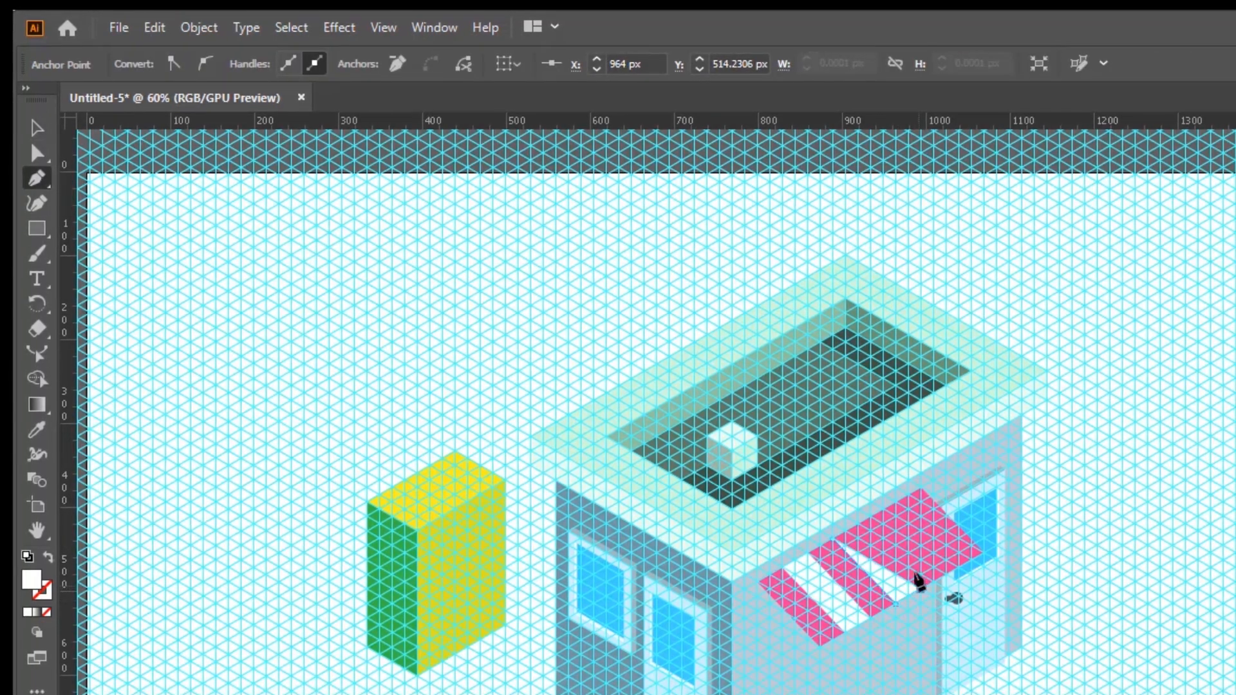
click(921, 589)
click(855, 524)
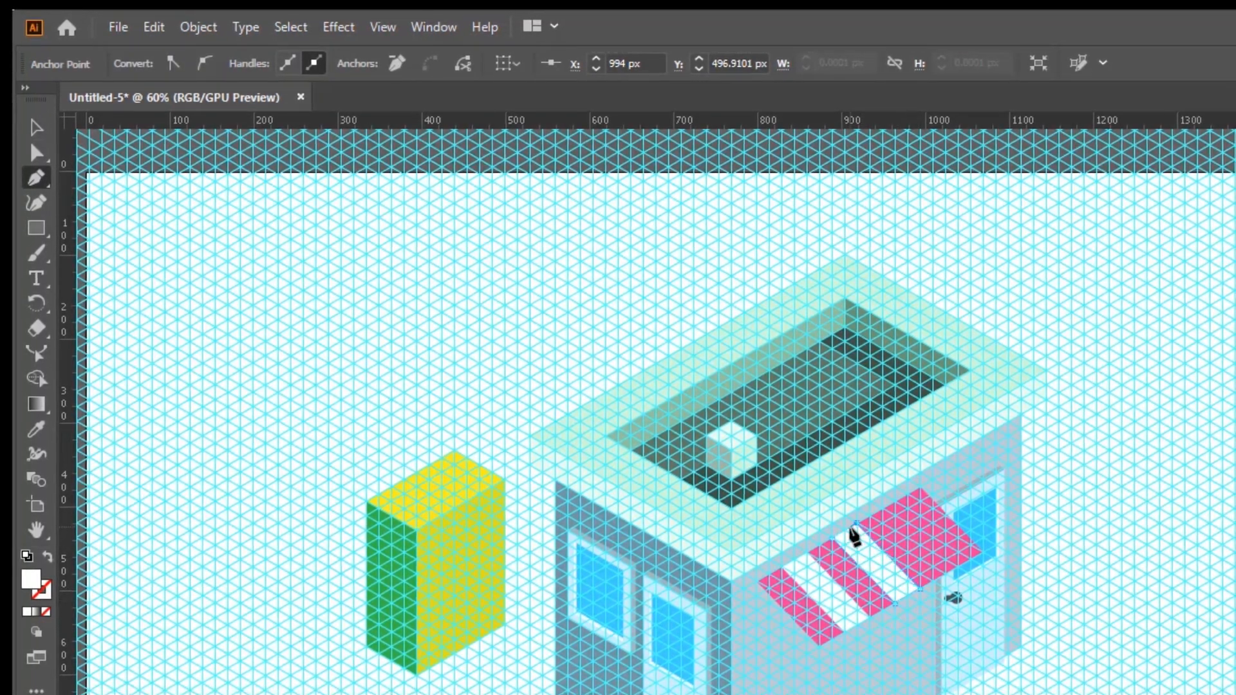
click(834, 539)
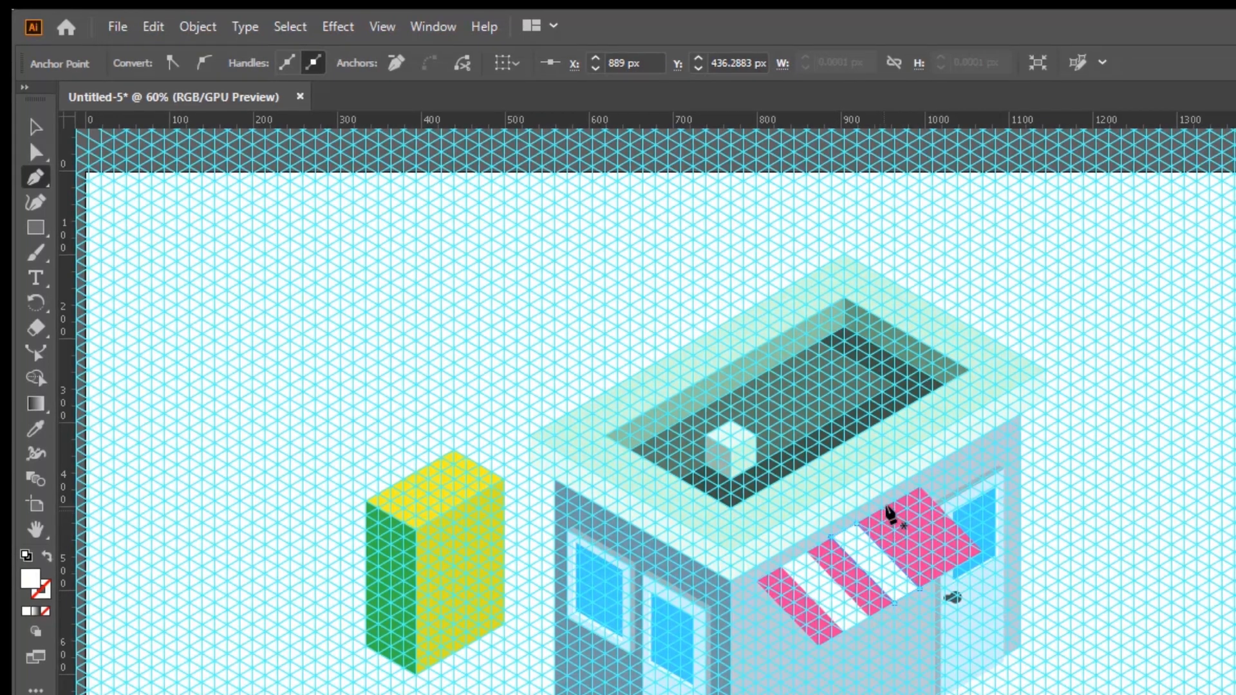
key(ctrl+shift+a)
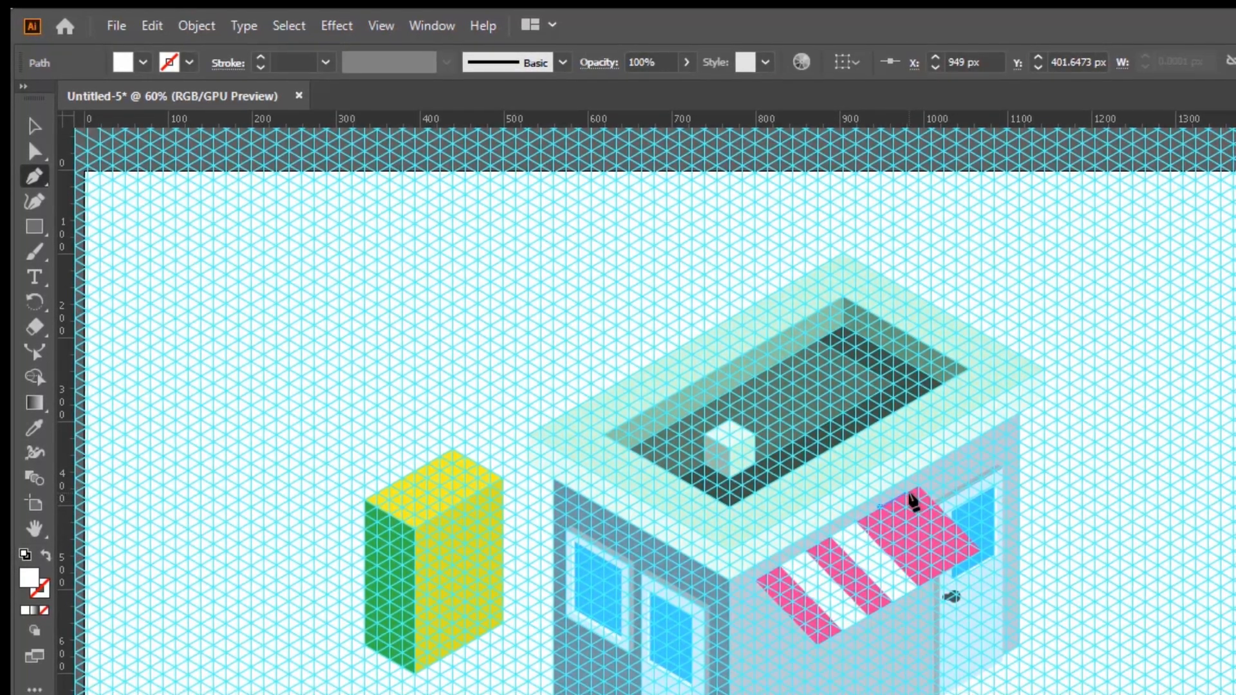
Step: Draw a third white stripe near the awning's far end, through (949, 402), (979, 384) and (1054, 462) px
click(909, 496)
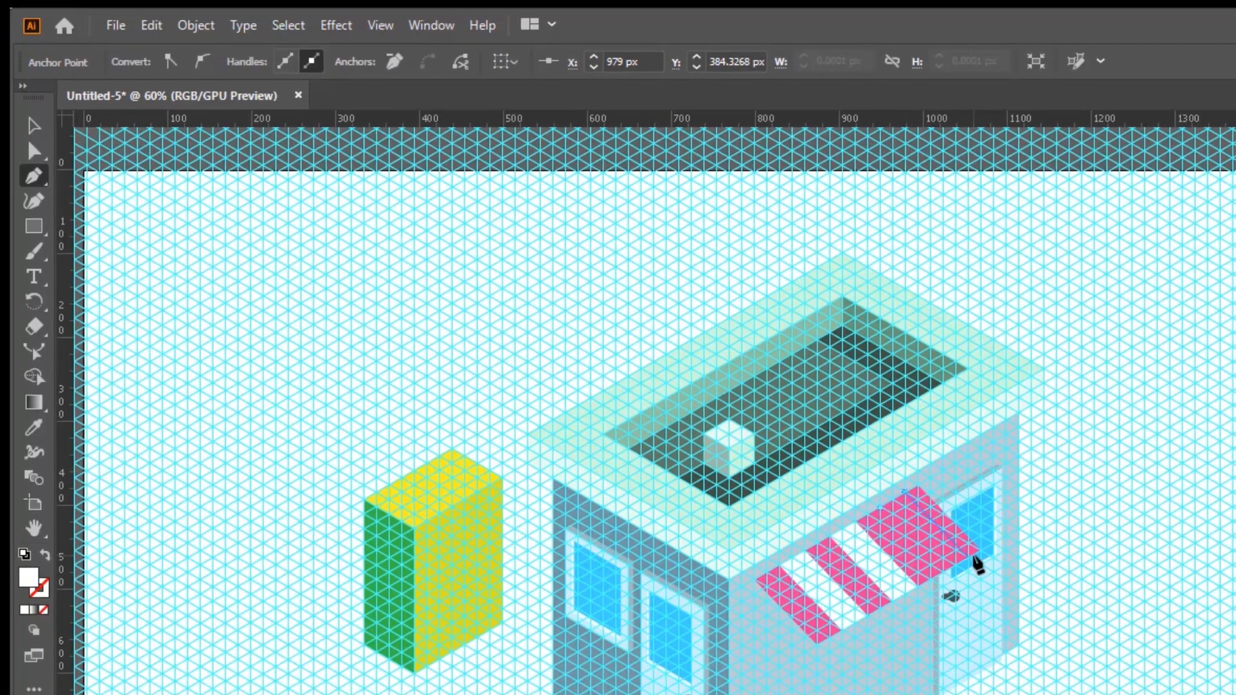
click(968, 557)
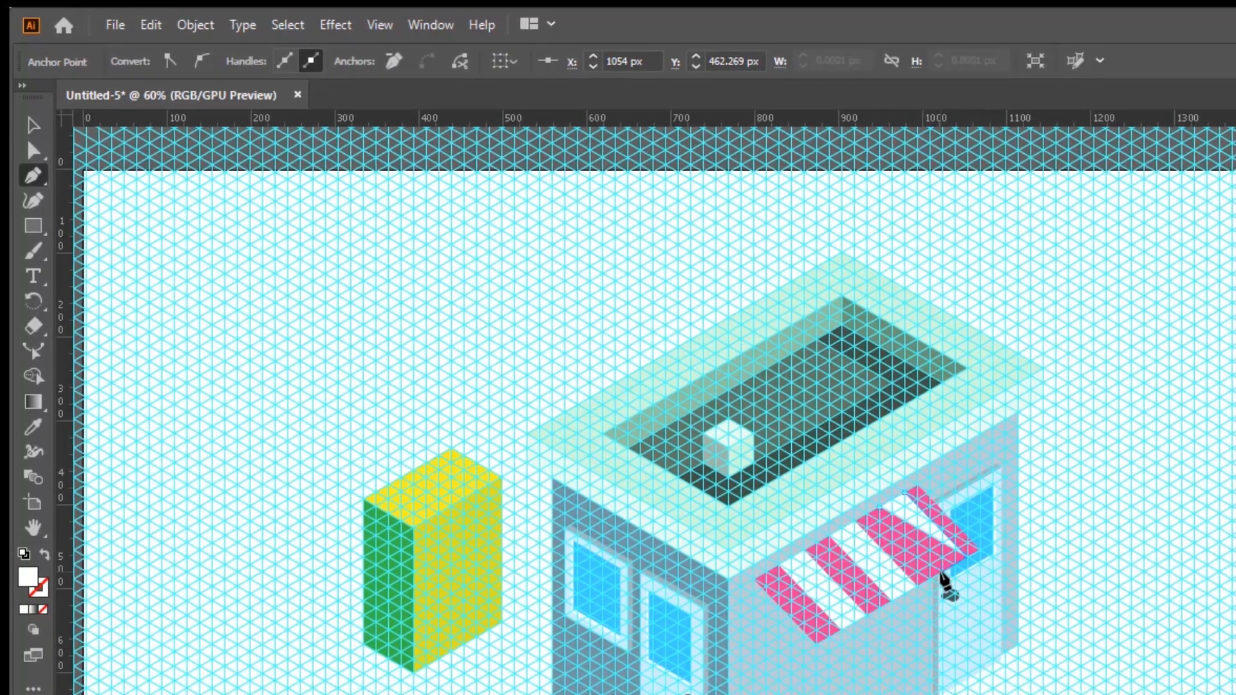
click(941, 572)
click(879, 505)
key(Escape)
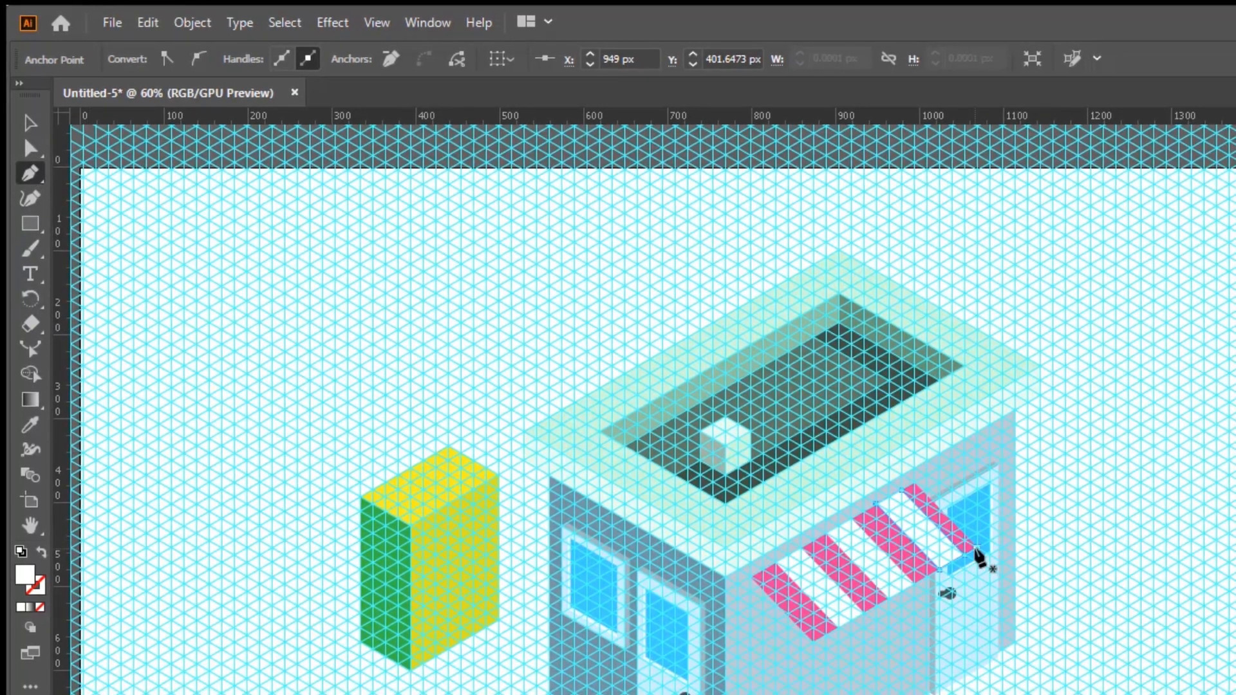
Step: Draw a narrow strip extending the awning's far edge, starting at (1069, 454) and passing through (1009, 367) and (988, 379) px
click(984, 549)
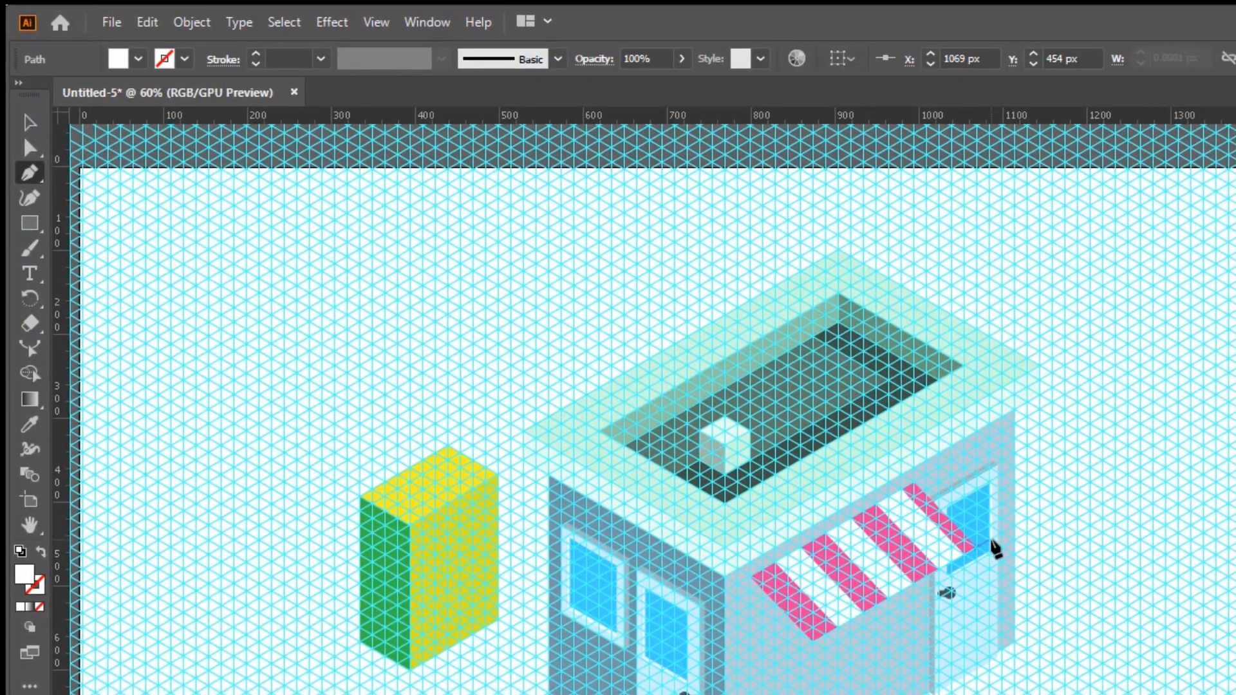
click(925, 475)
click(910, 489)
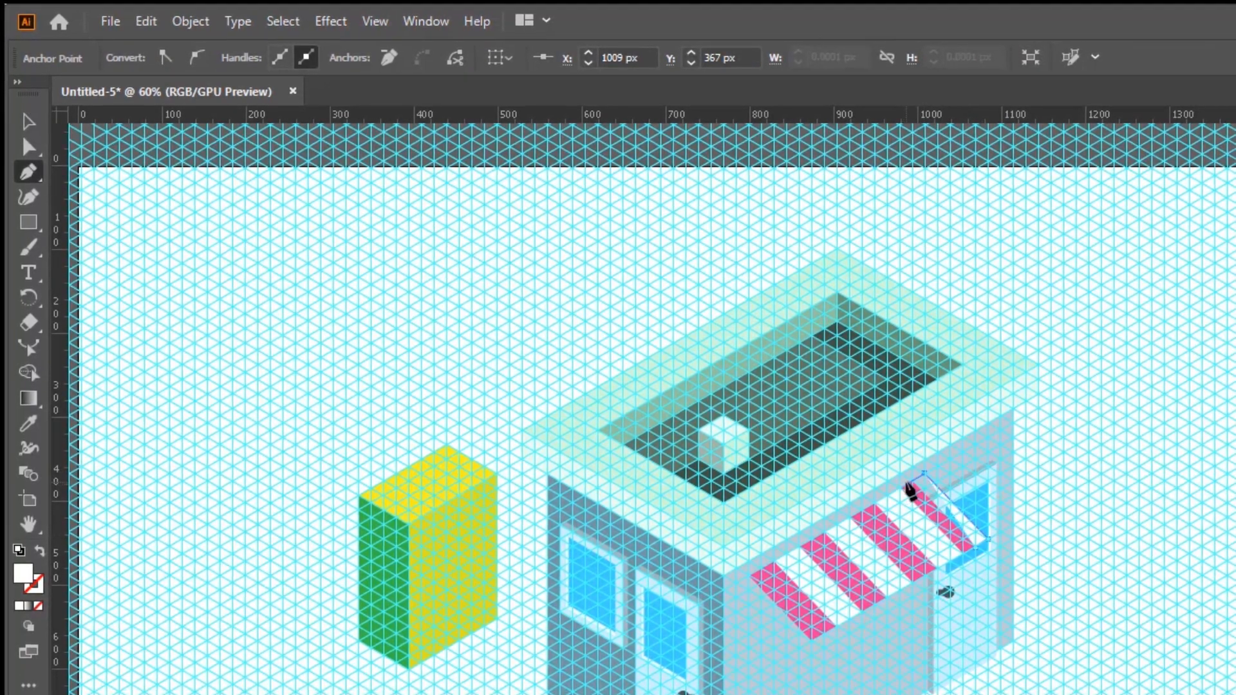
click(973, 551)
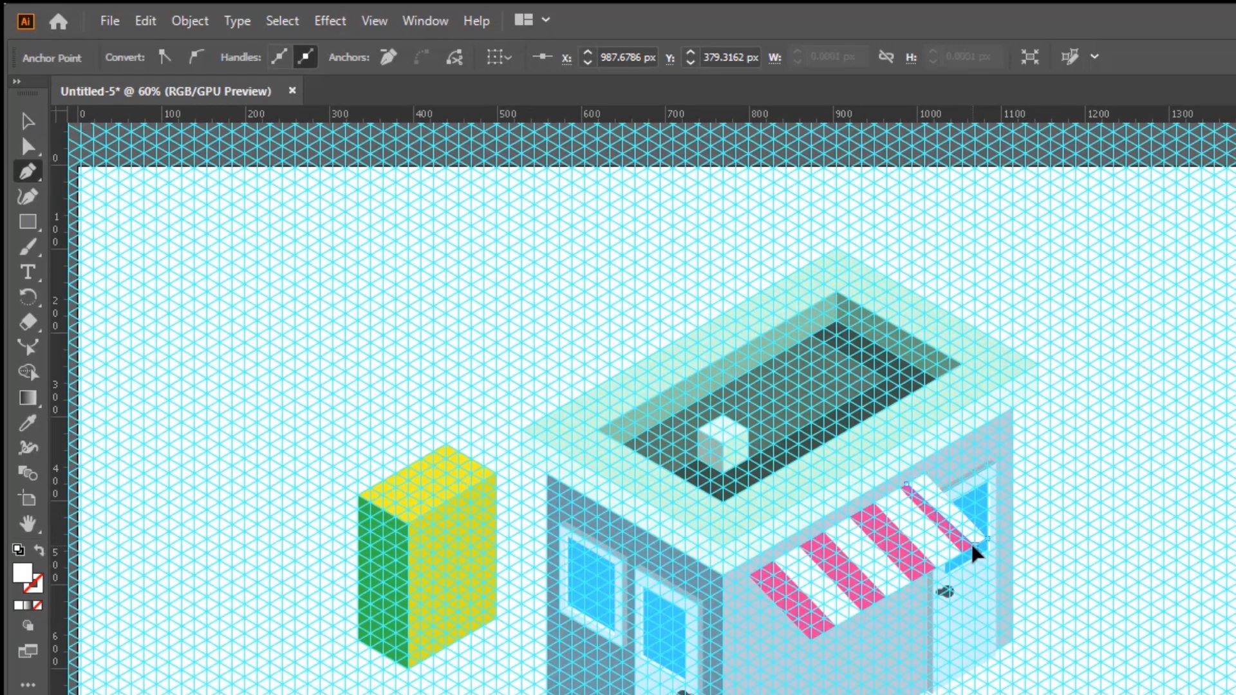
Step: Unite the added end strip with the pink awning and fill the combined shape with the pink of the loose striped awning
click(25, 119)
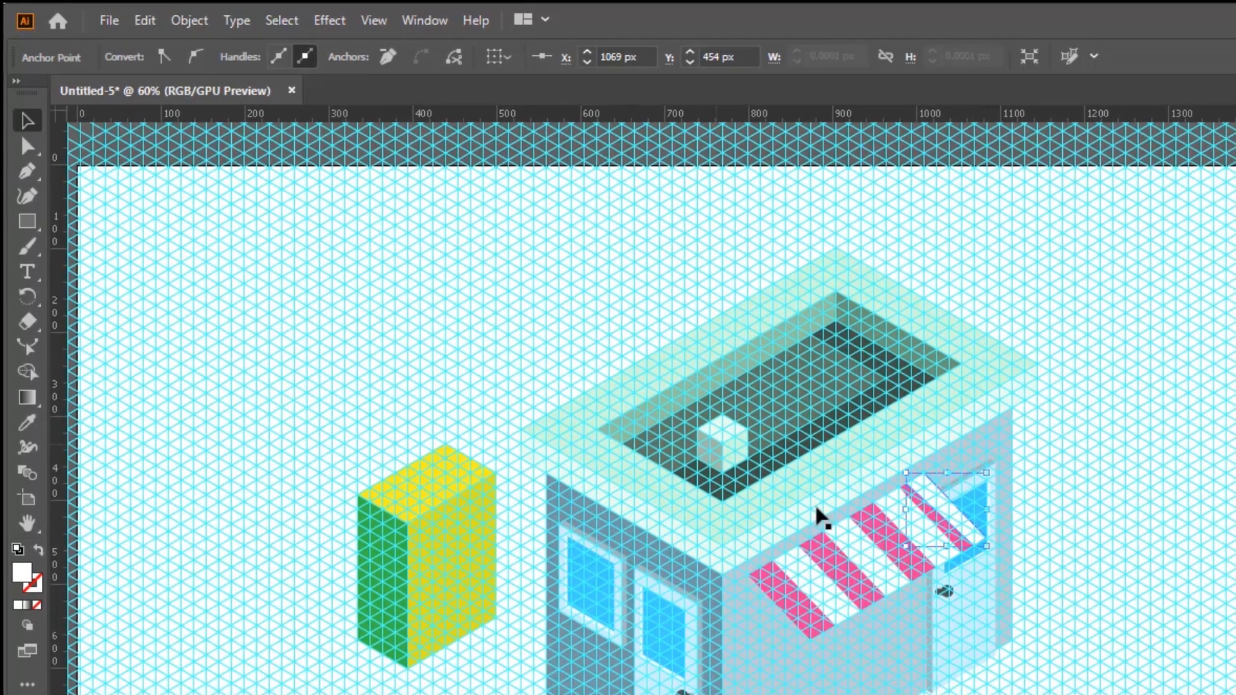
shift+click(919, 568)
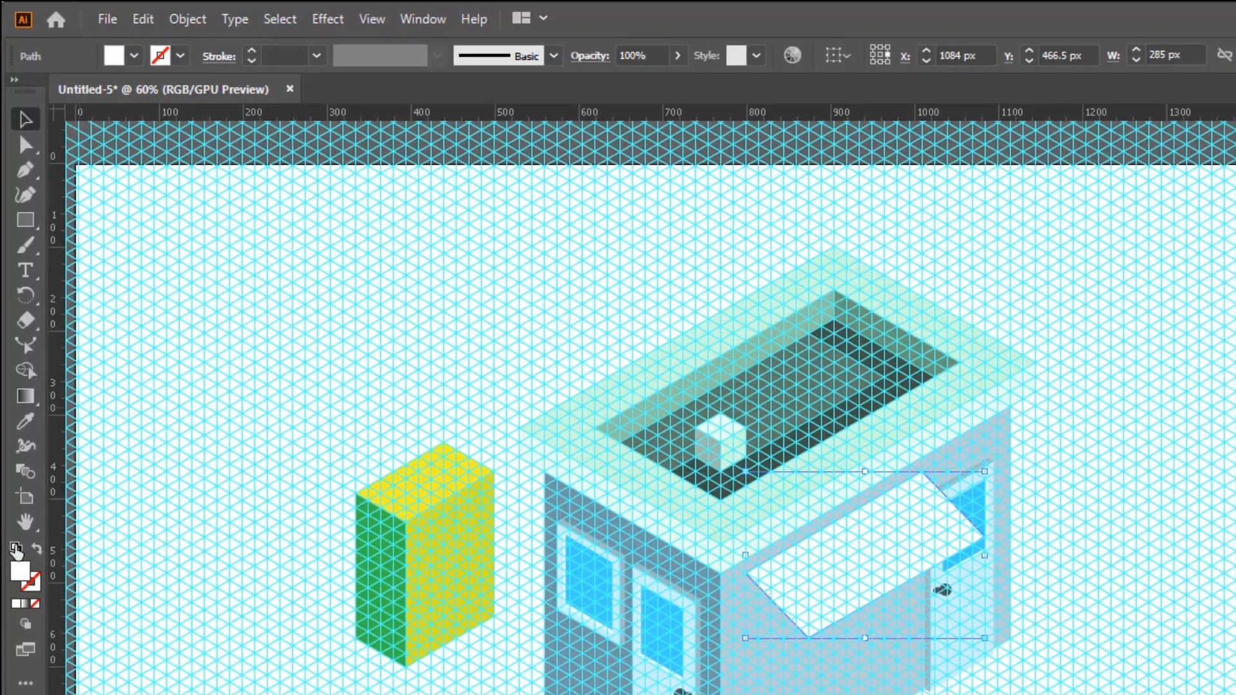
click(25, 421)
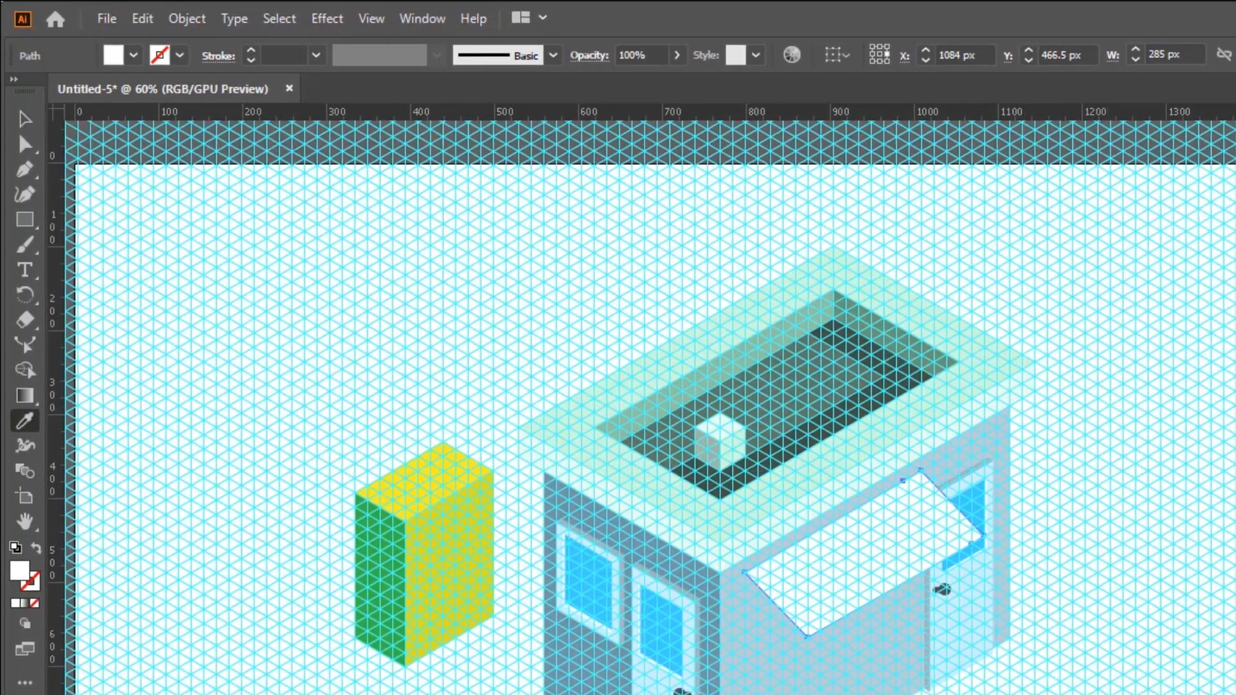
click(1128, 689)
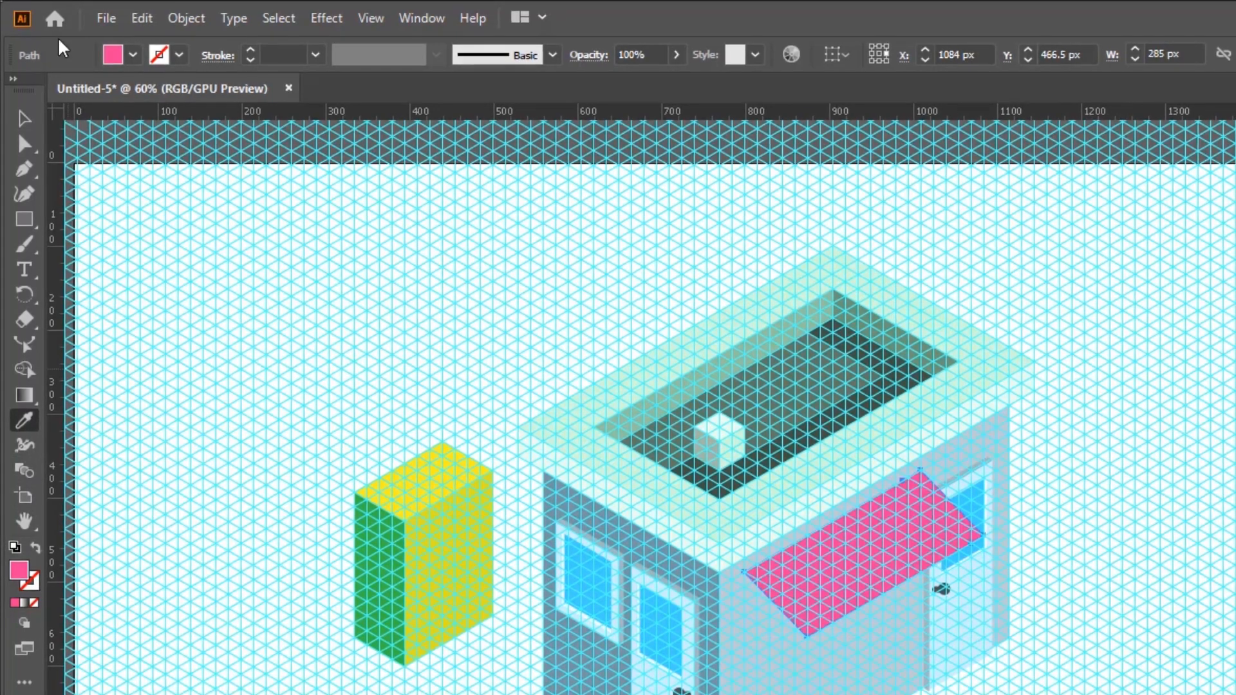
Step: Send the pink awning shape backward two levels in the stacking order, behind the two farther white stripes
click(23, 119)
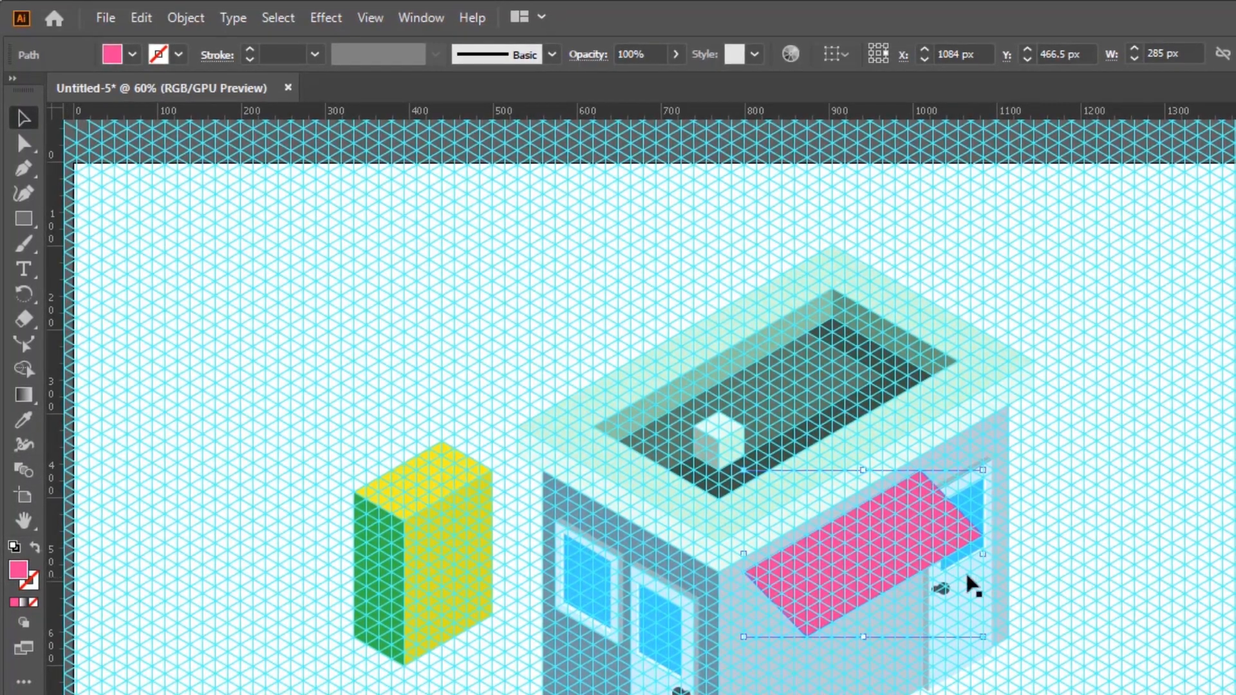
right_click(891, 562)
mouse_move(618, 555)
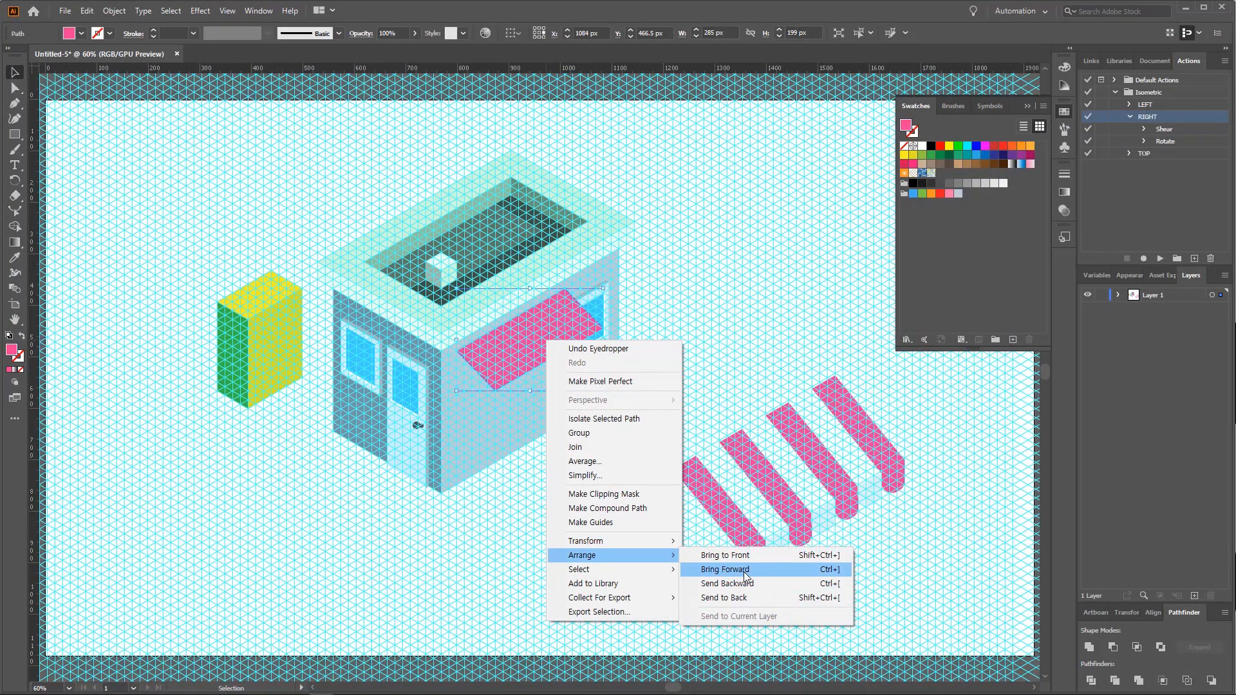
click(739, 583)
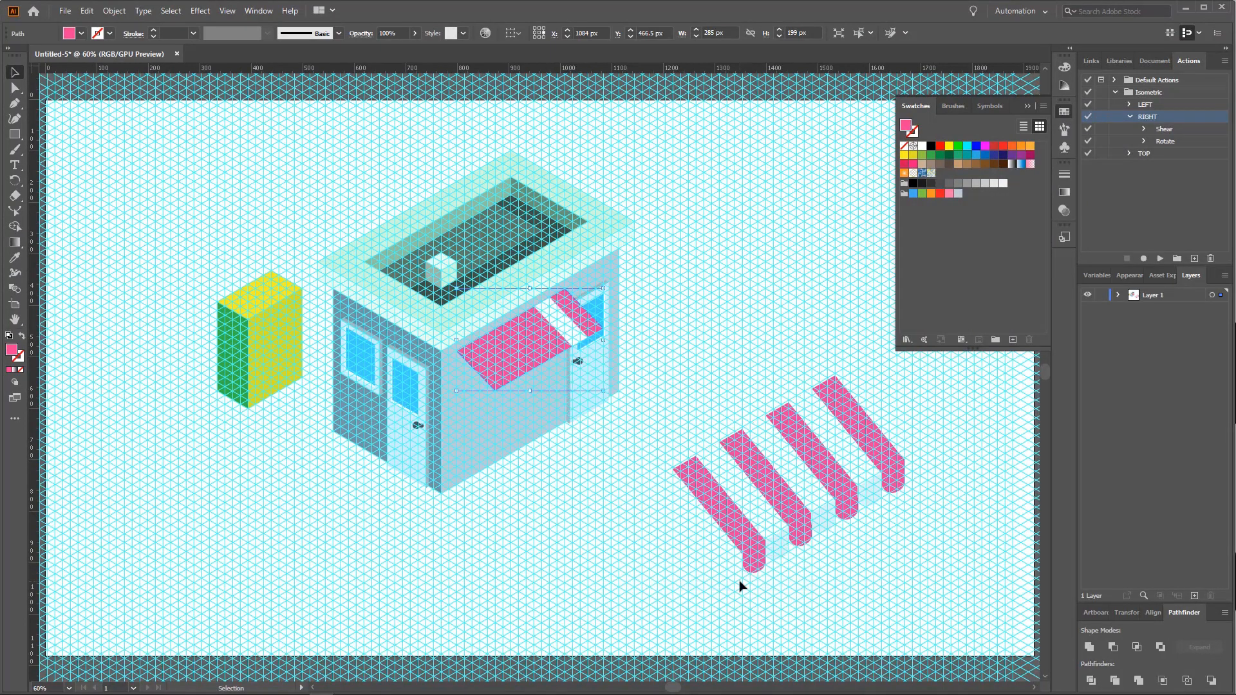
right_click(528, 334)
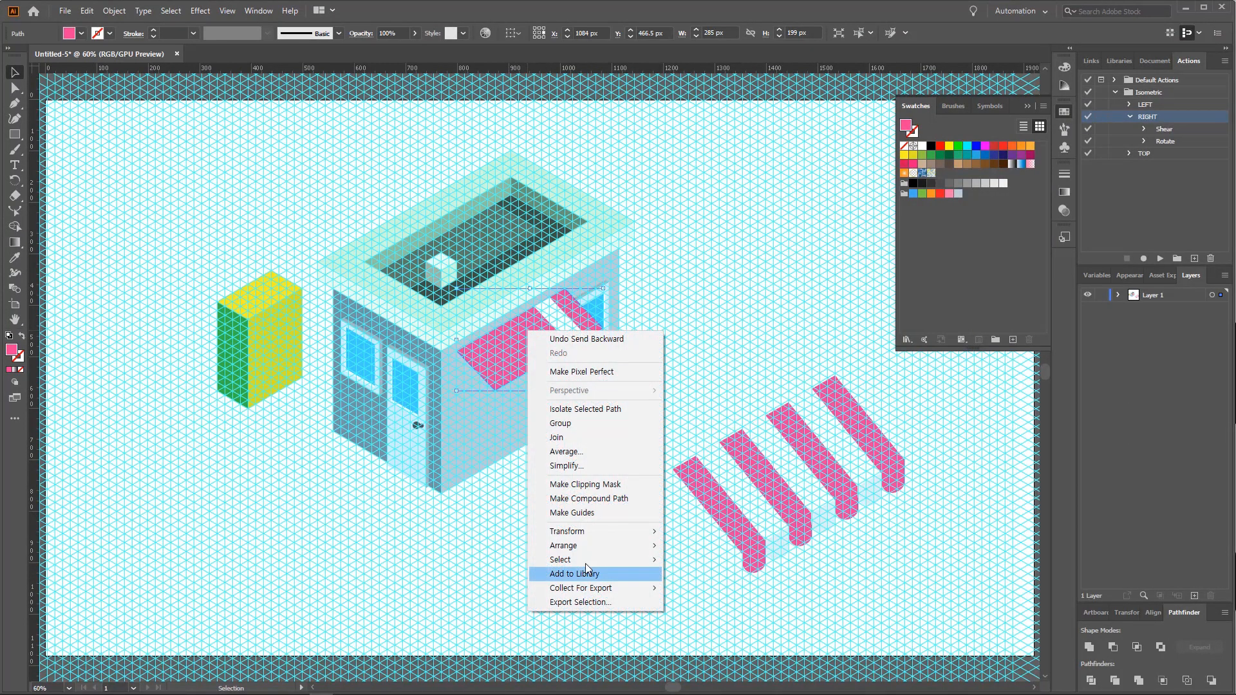
mouse_move(589, 548)
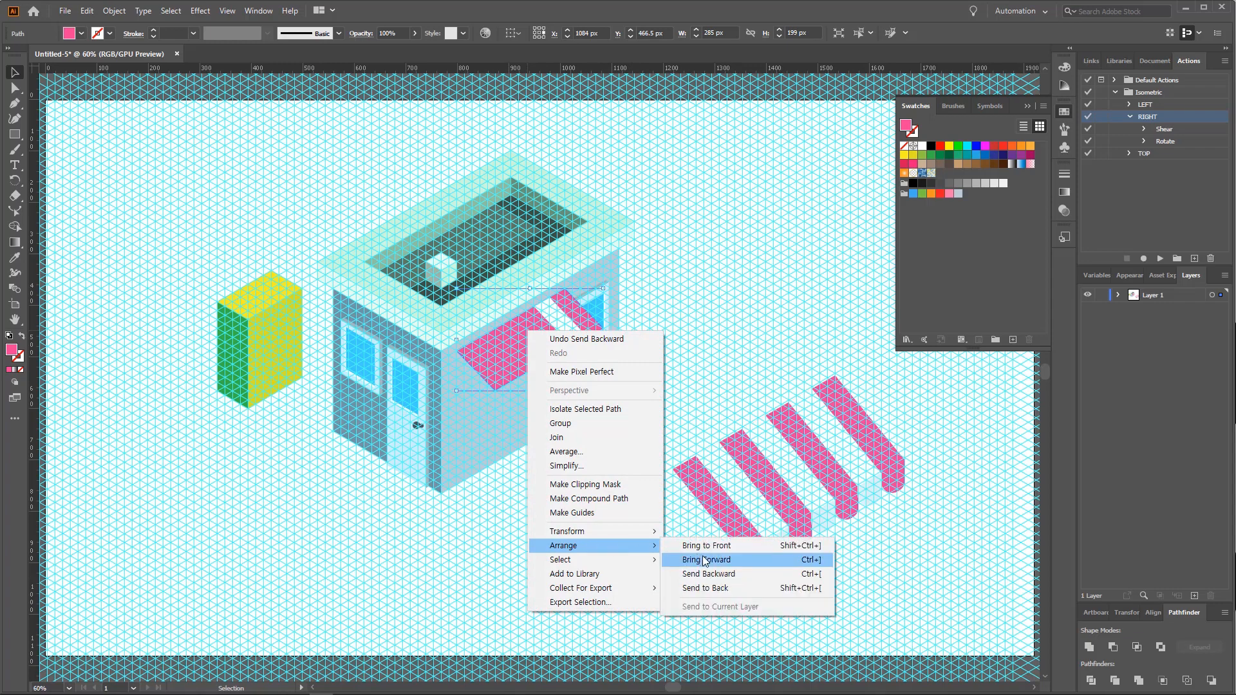
click(716, 575)
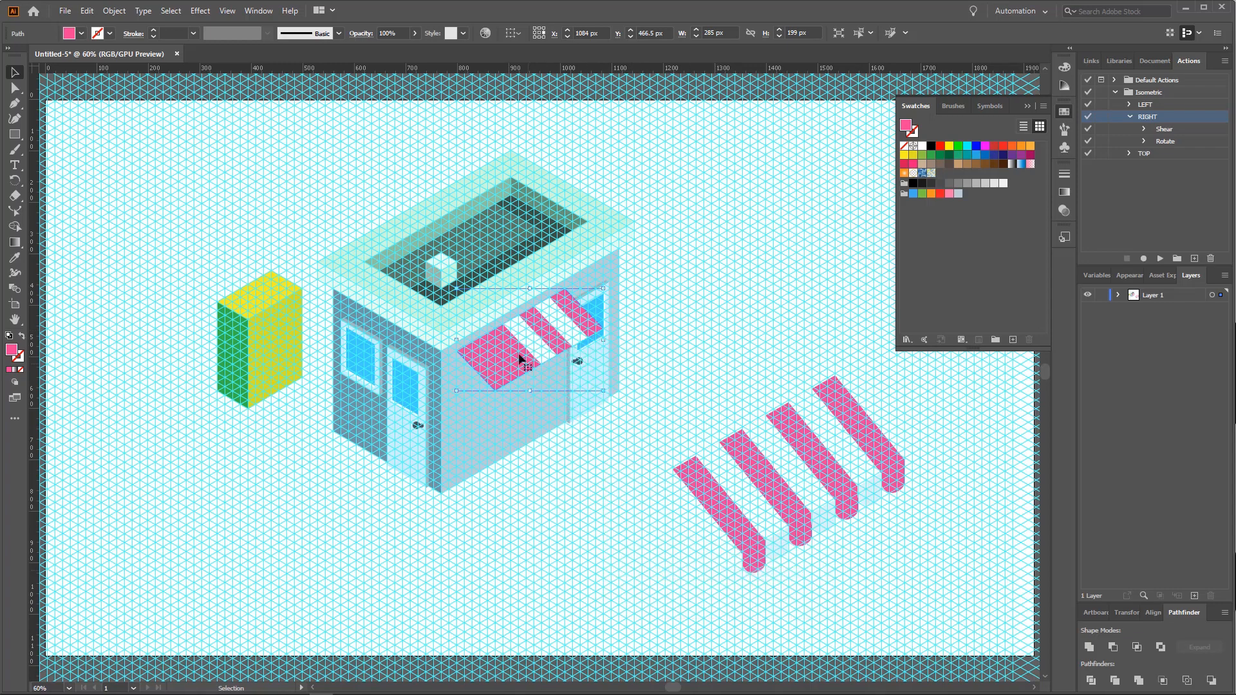
Step: Send the pink awning shape one level backward so it sits behind the nearest white stripe
right_click(496, 339)
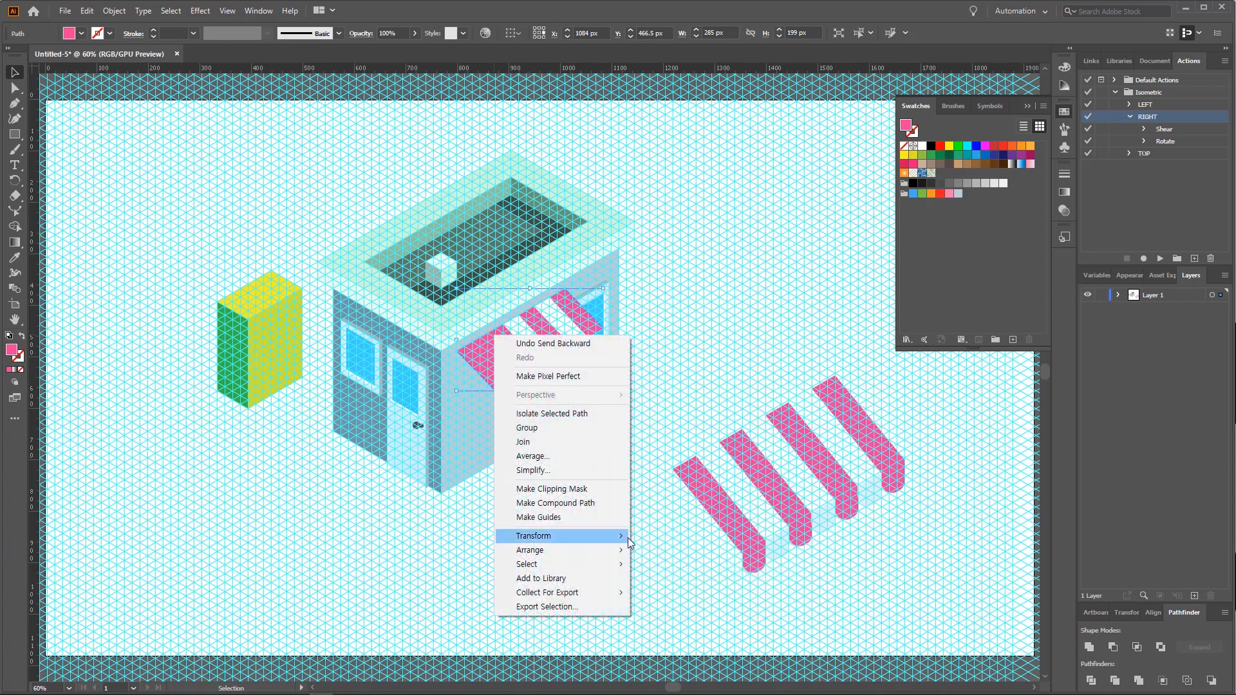
mouse_move(614, 551)
click(698, 578)
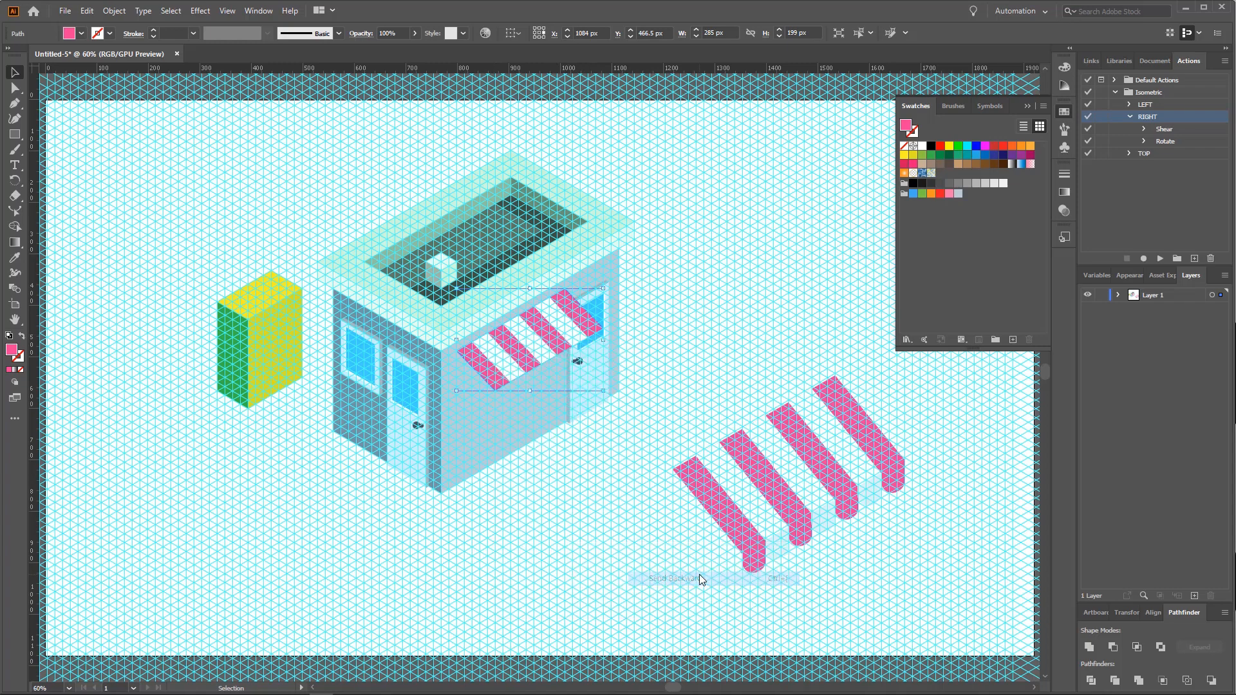
click(14, 103)
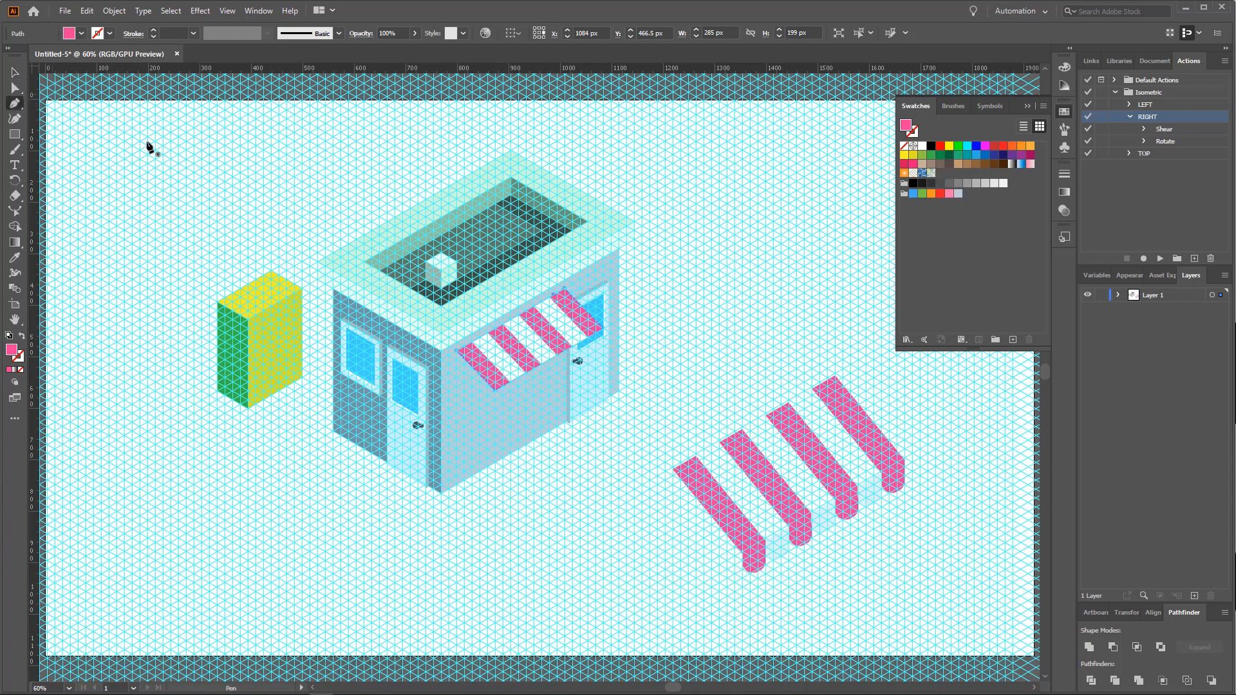
click(493, 400)
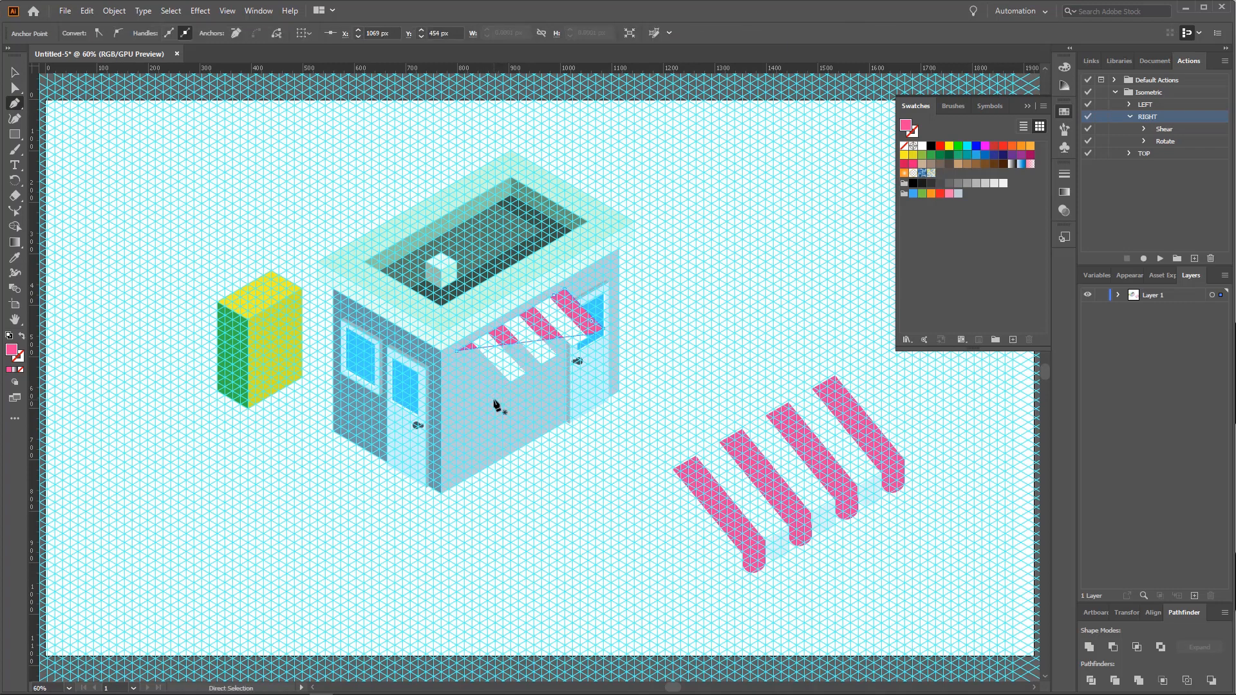
key(ctrl+z)
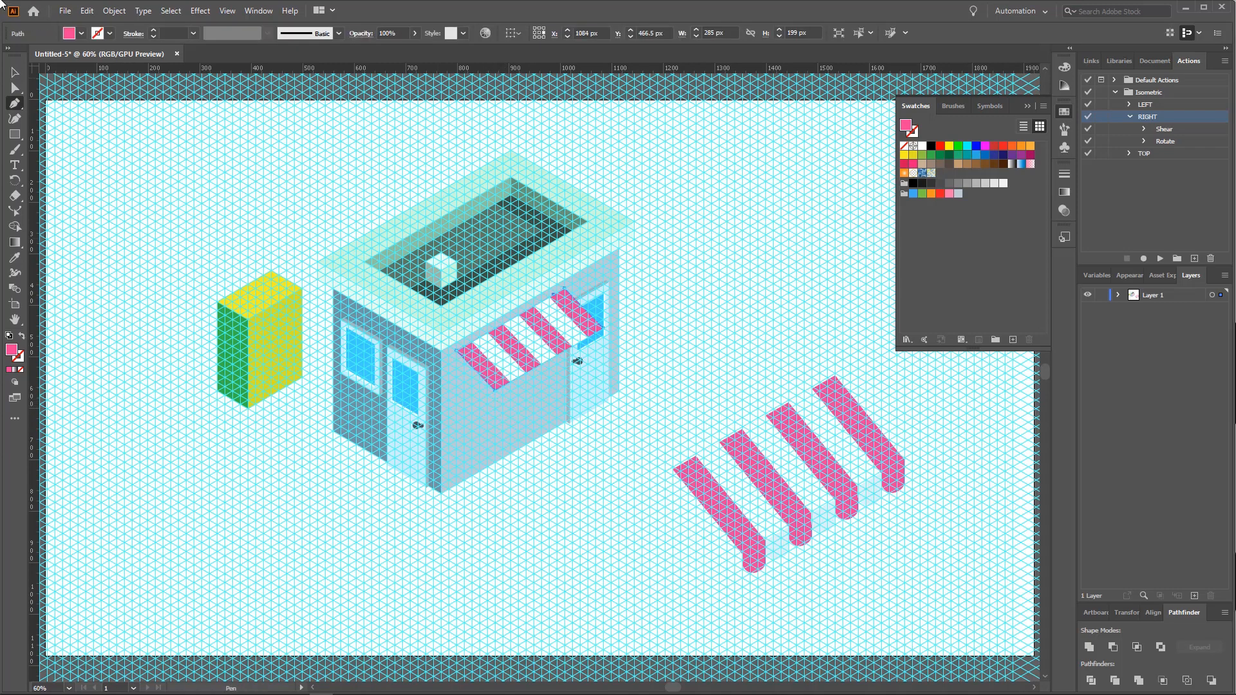
Step: Draw a pink flap about 30 px wide below the nearest pink stripe, starting at (874, 566) and passing through (874, 601) and (904, 584) px
click(14, 72)
click(97, 152)
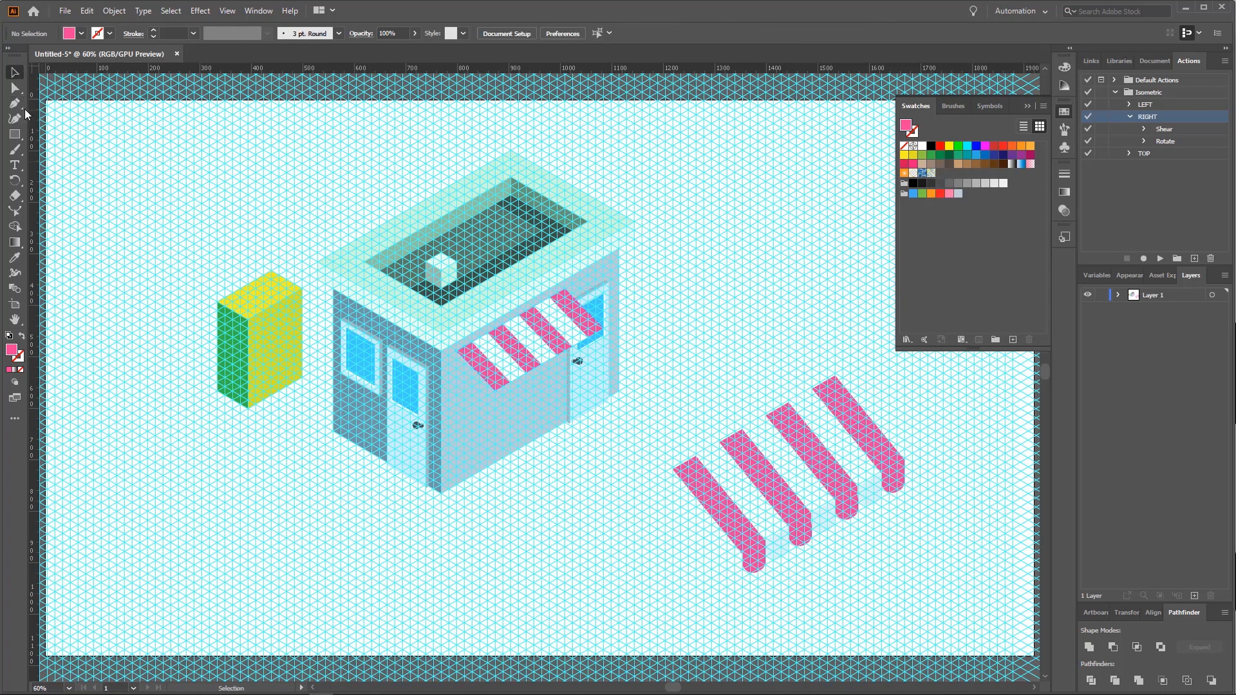
click(18, 103)
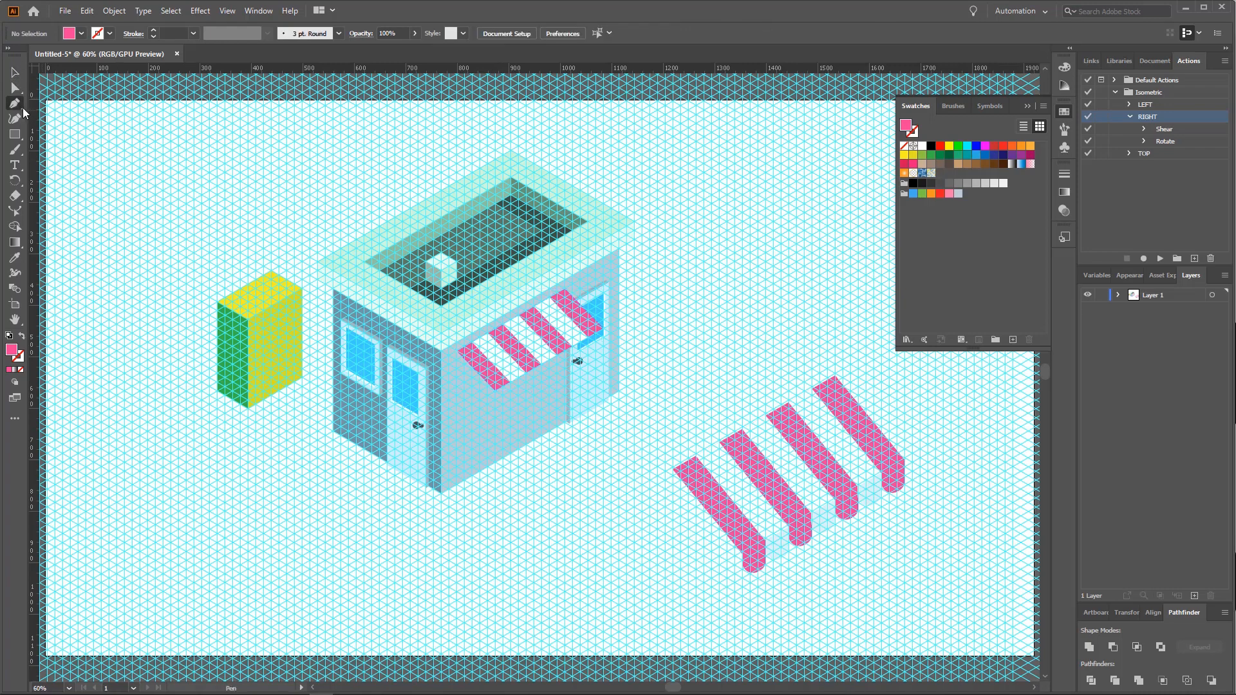
click(494, 391)
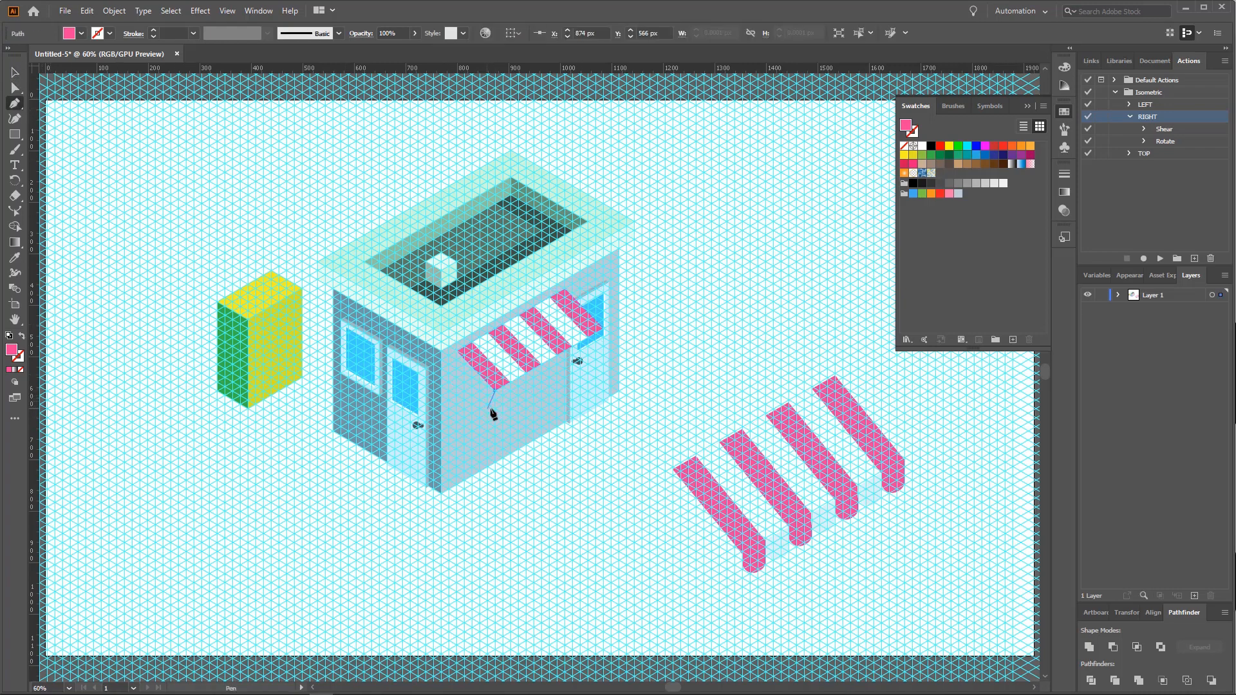
click(494, 407)
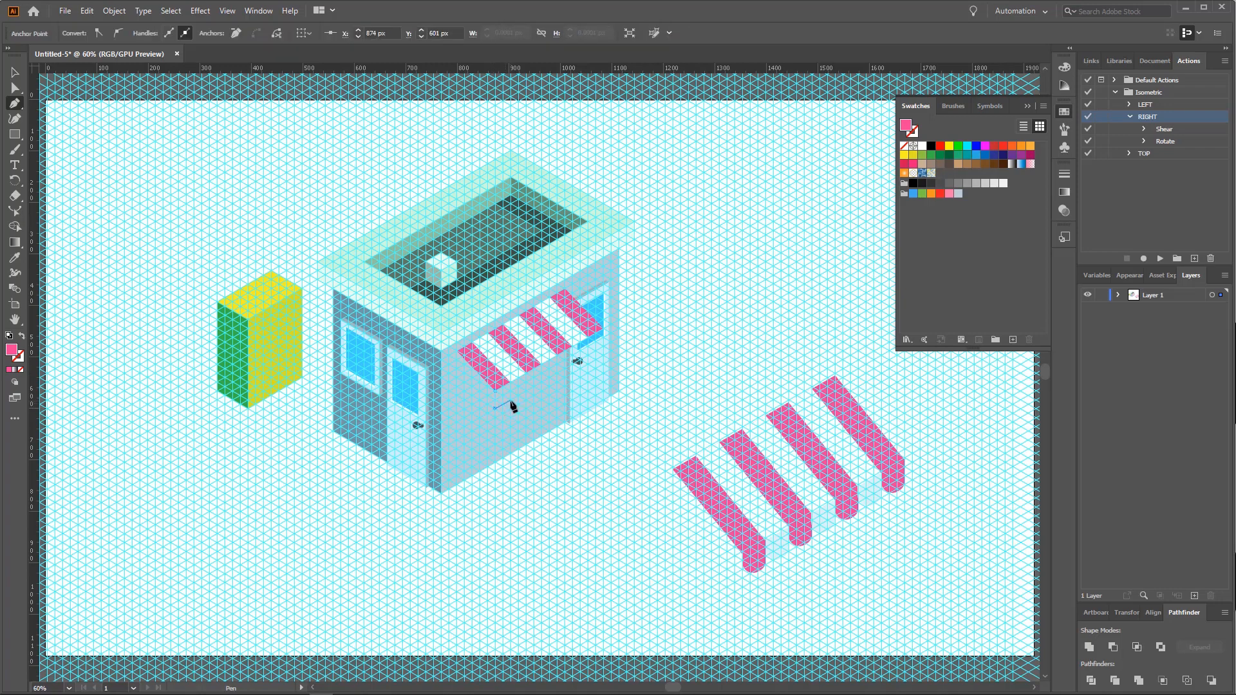
click(506, 386)
Step: Round the two lower corners of the pink flap into a semicircular end
click(14, 87)
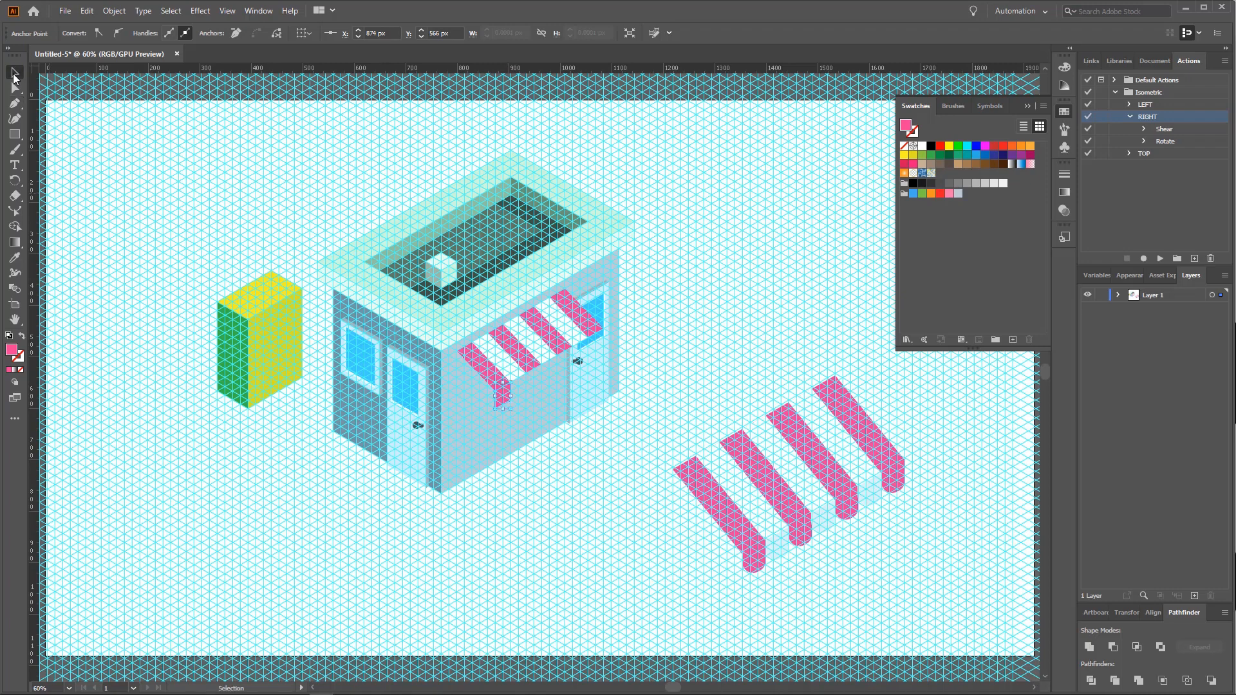
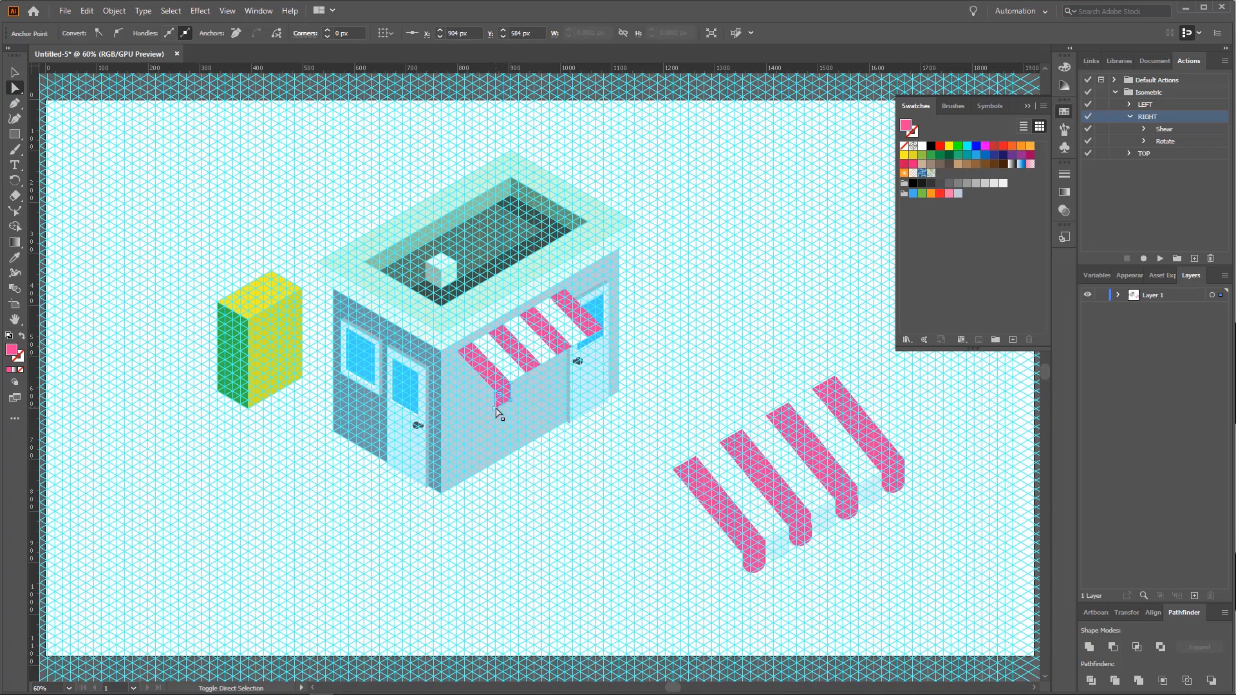
shift+click(495, 408)
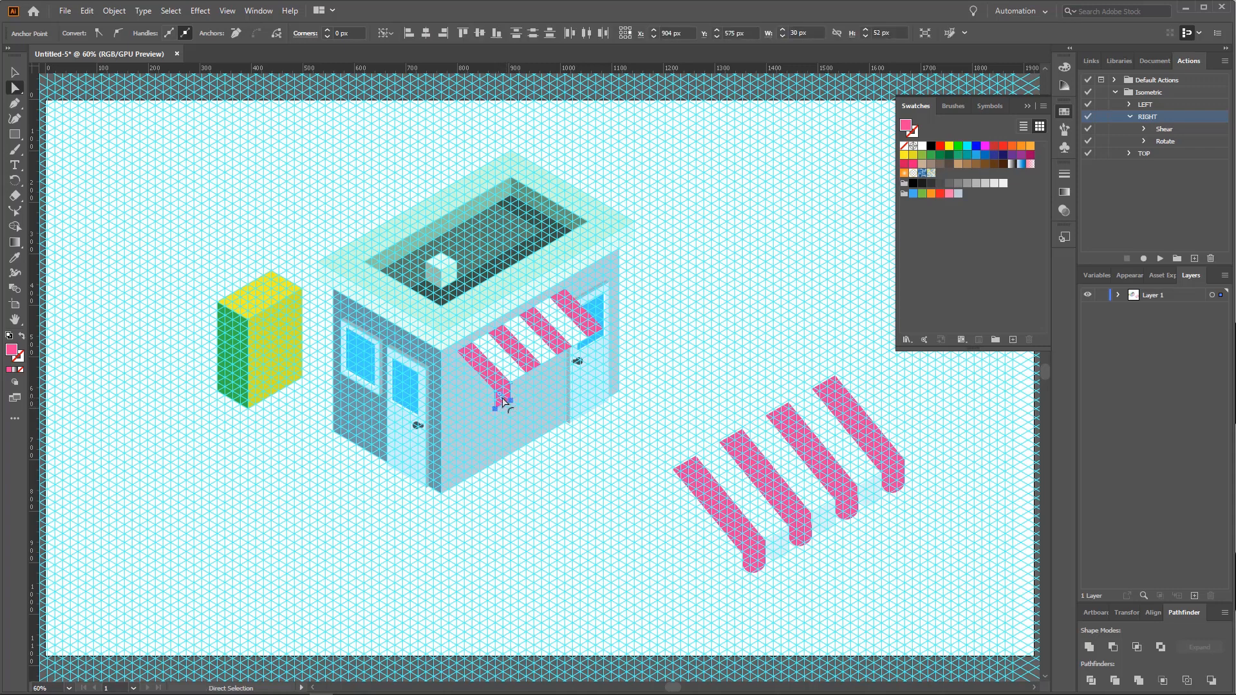
drag(504, 403, 483, 381)
drag(491, 413, 72, 398)
Step: Duplicate the rounded flap below the nearest white stripe and fill the copy with the white sampled from the artboard
click(15, 73)
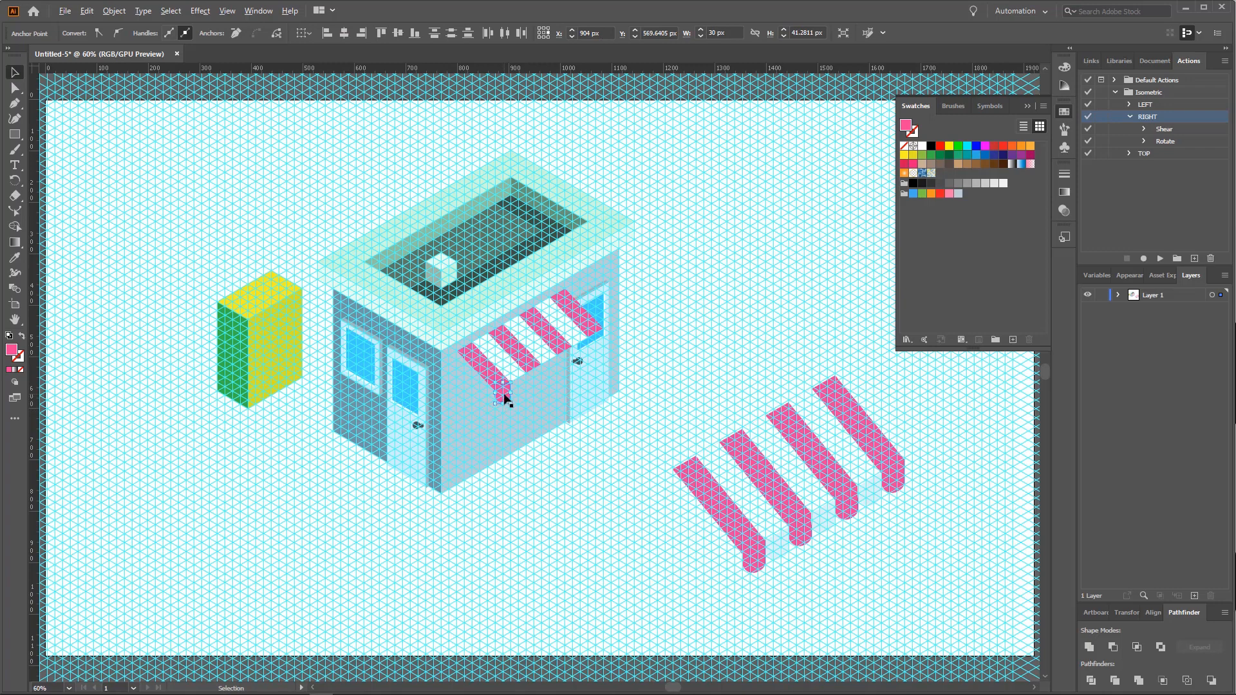
drag(504, 395, 523, 394)
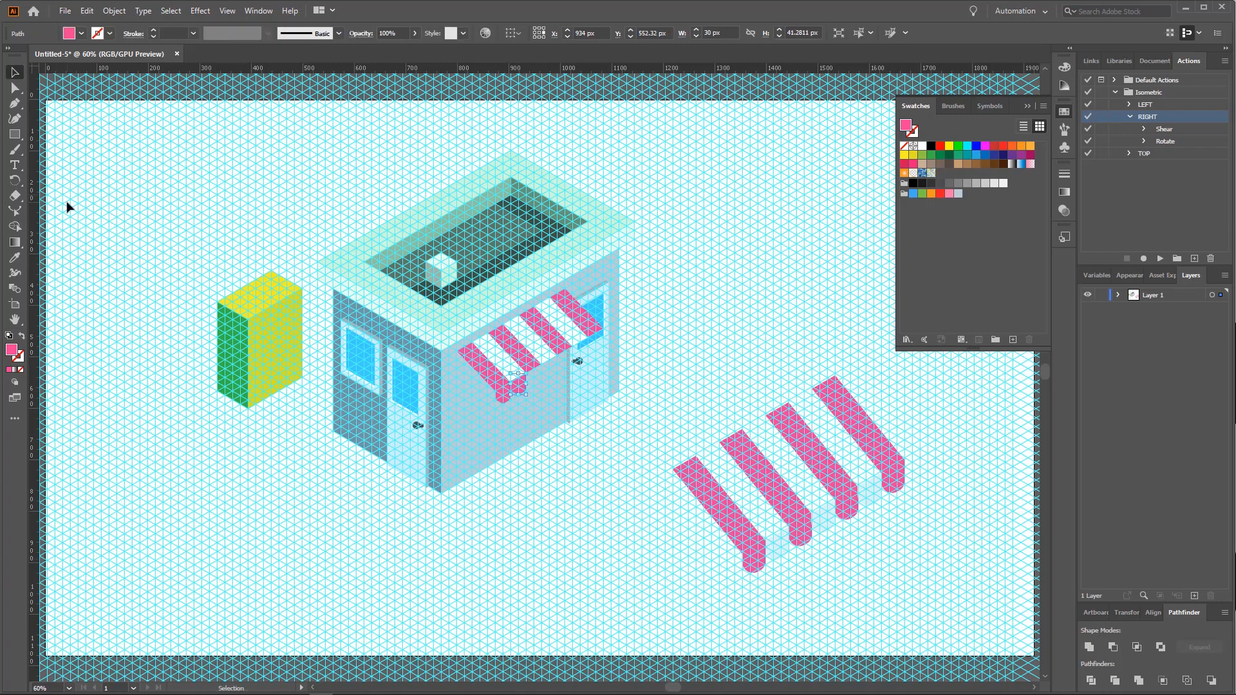
click(14, 257)
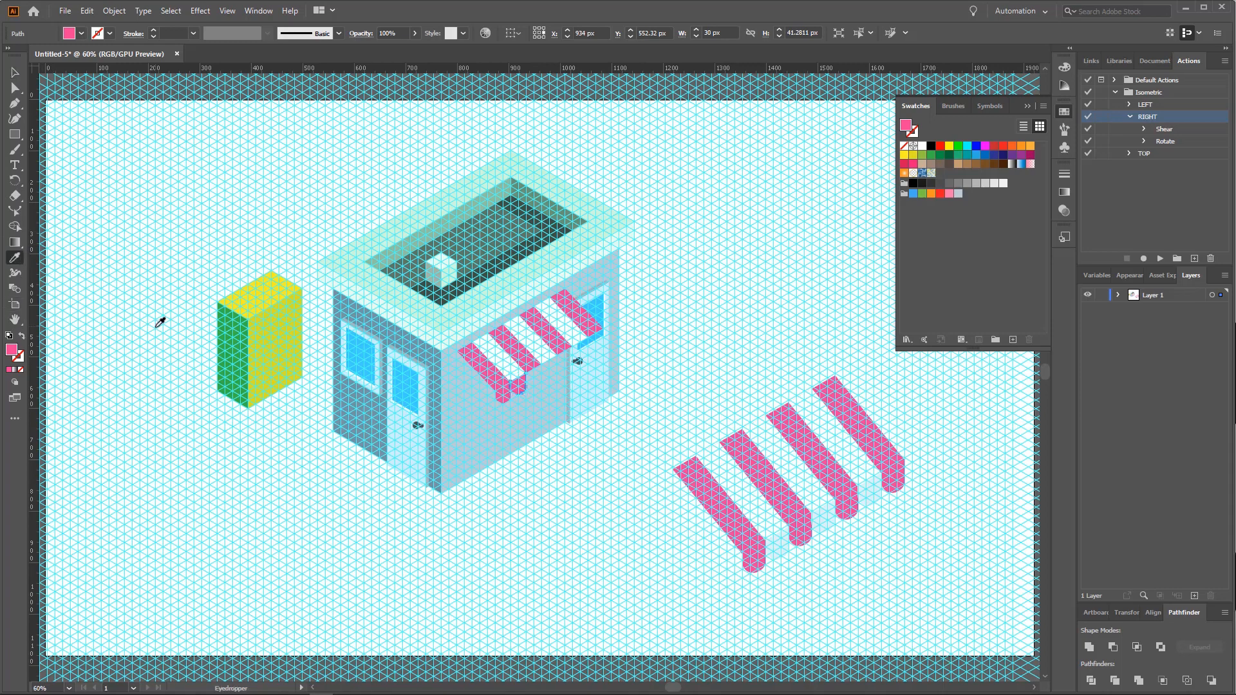
click(145, 317)
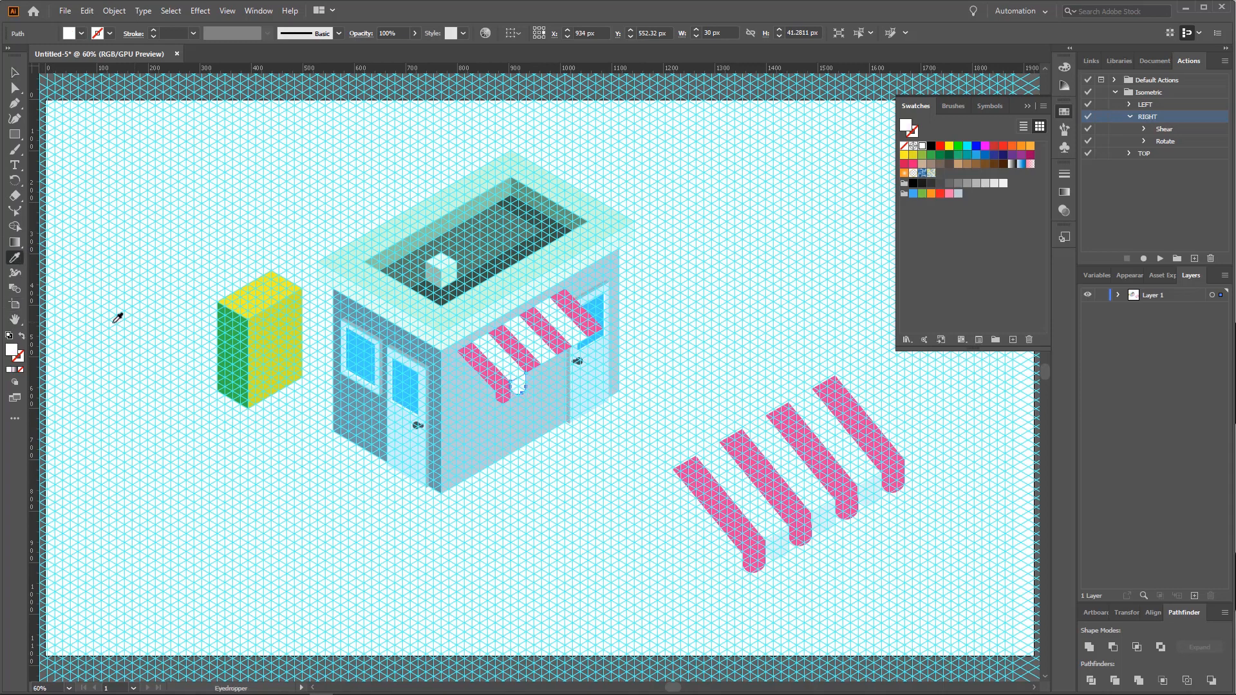
Step: Copy the white flap to the lower ends of the second and third white stripes
click(13, 322)
click(69, 320)
click(509, 363)
click(588, 391)
click(596, 369)
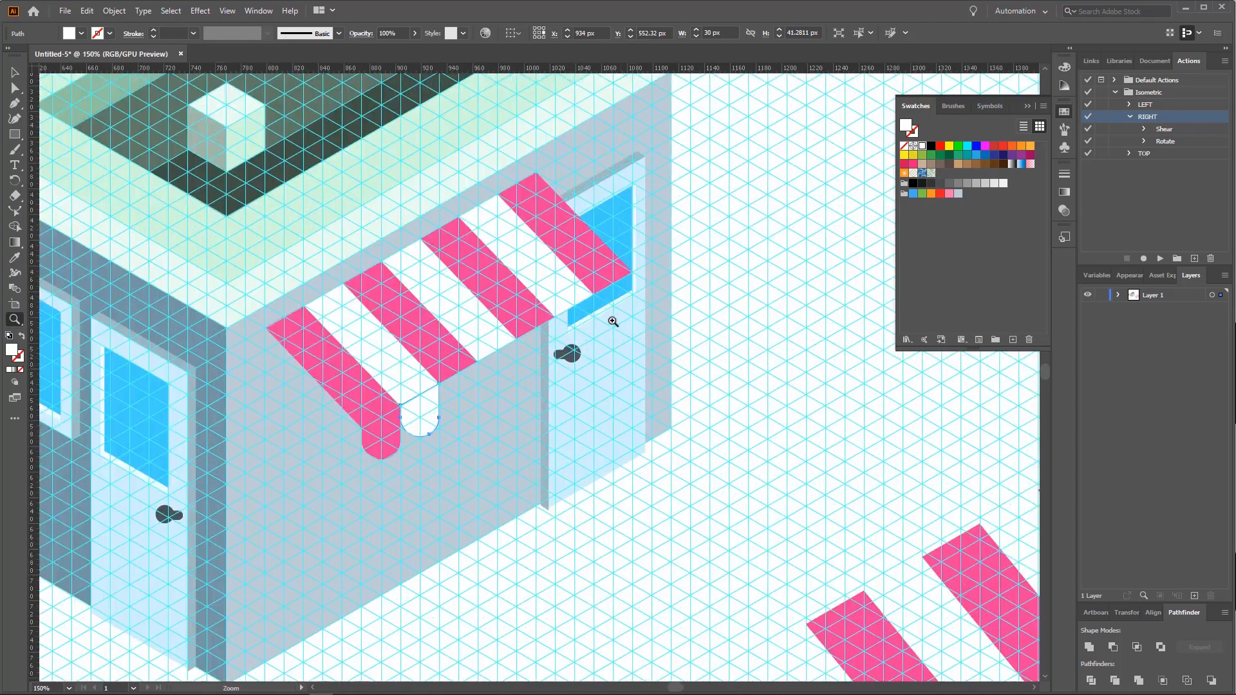
click(613, 321)
click(275, 443)
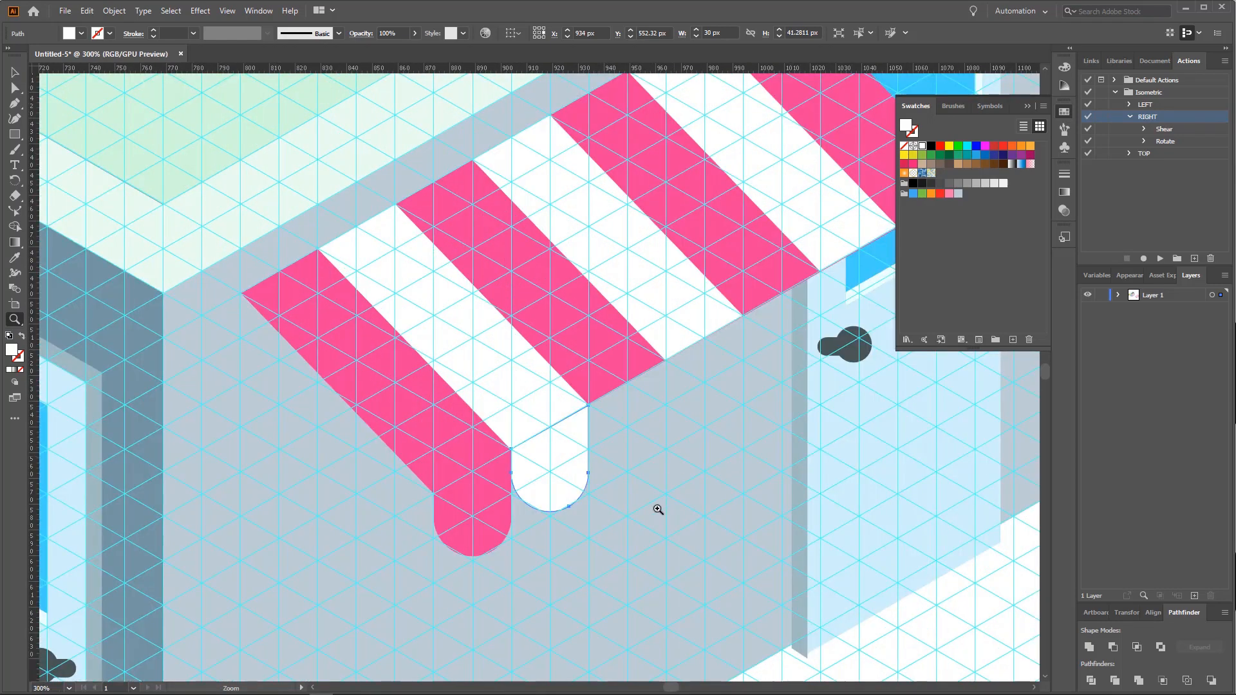
click(15, 72)
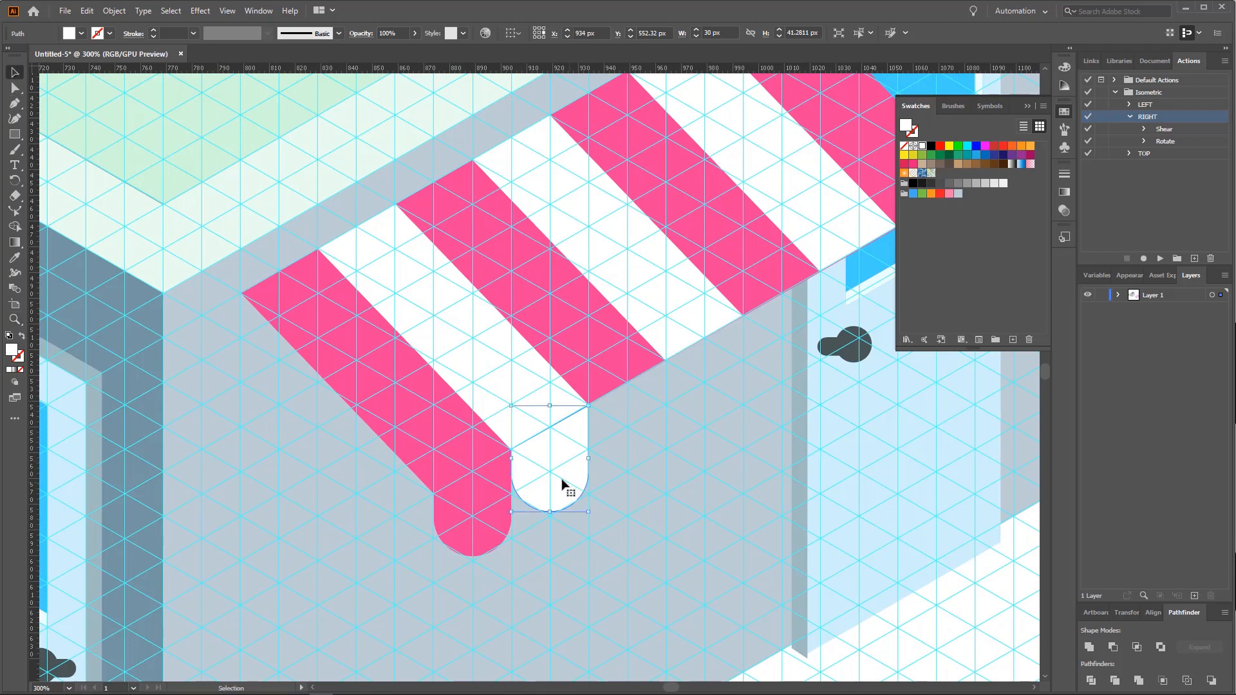
drag(562, 483, 713, 390)
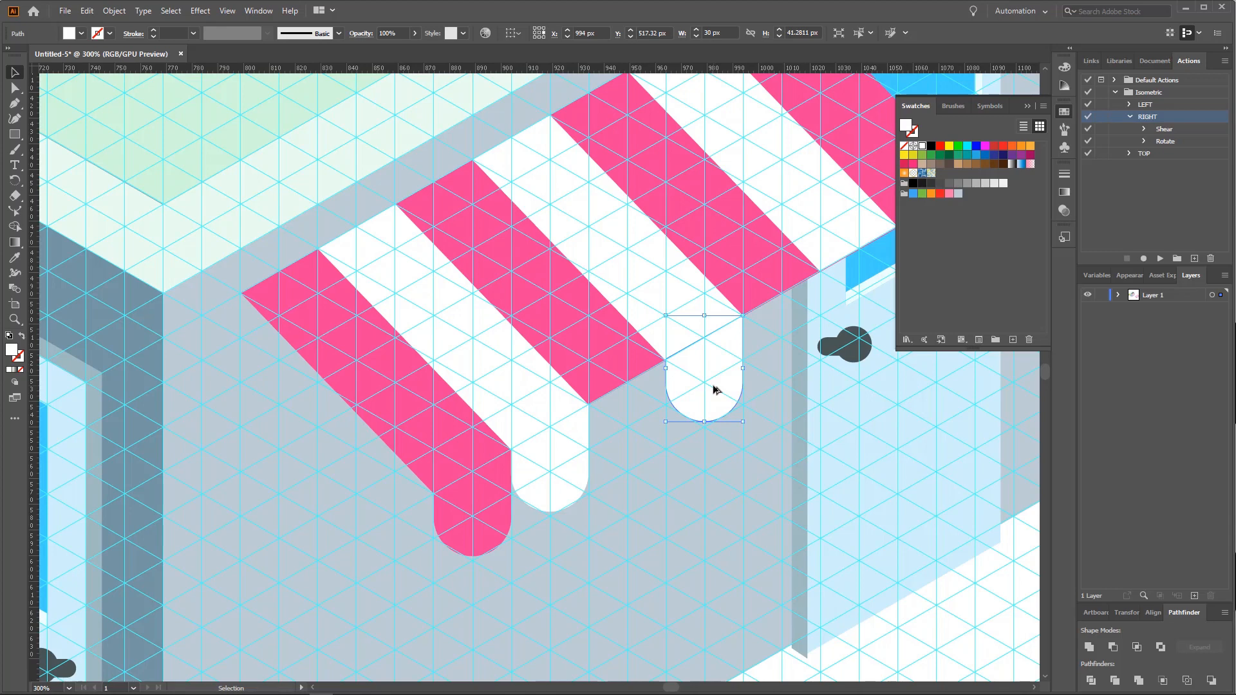
drag(714, 389, 869, 303)
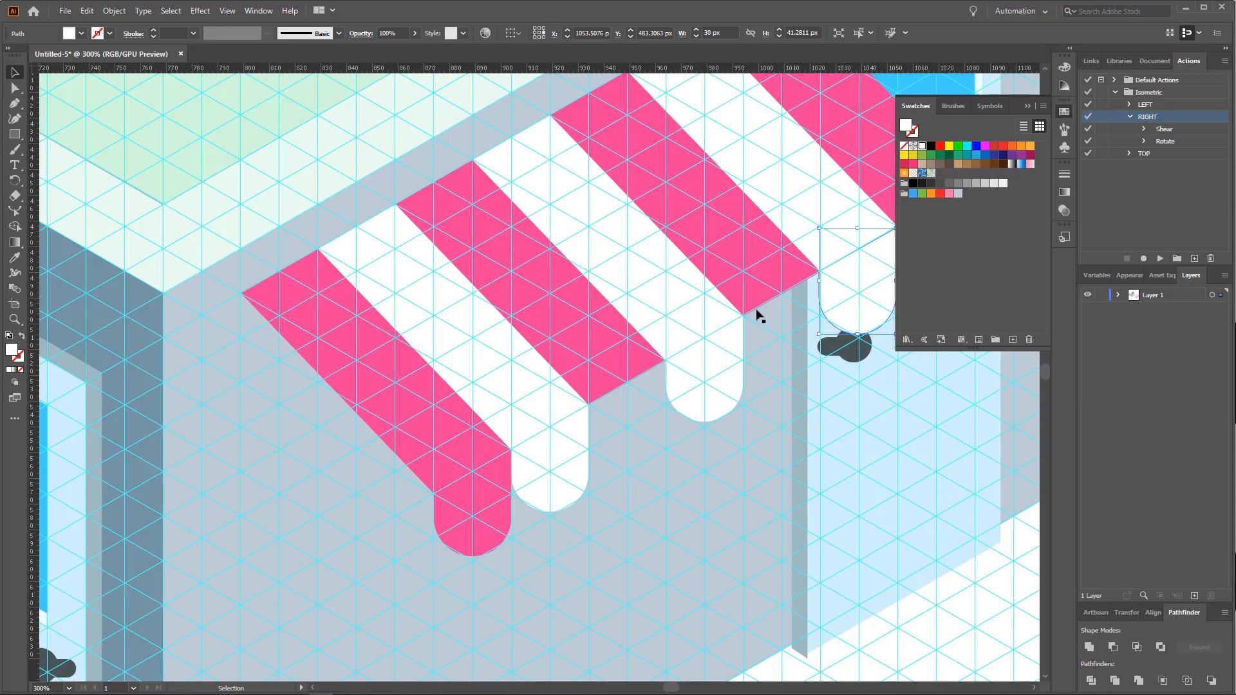
Step: Copy the pink flap to the lower ends of the other three pink stripes
click(474, 488)
drag(481, 503, 773, 336)
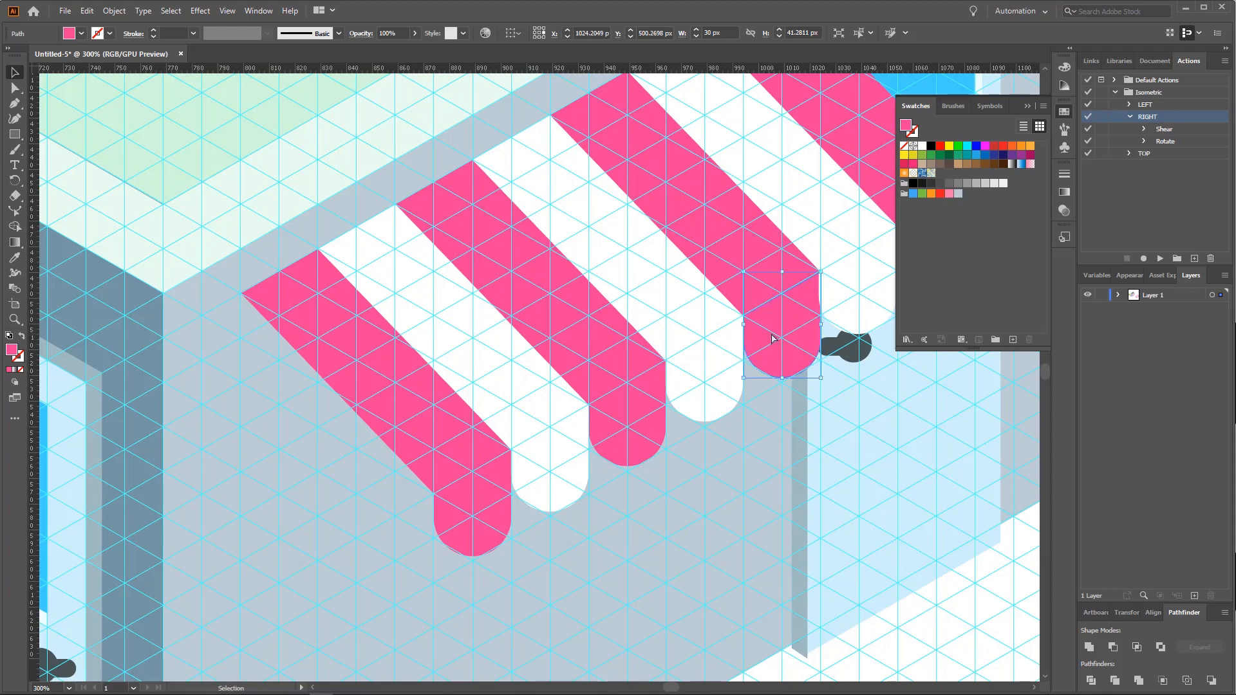
drag(788, 428, 318, 565)
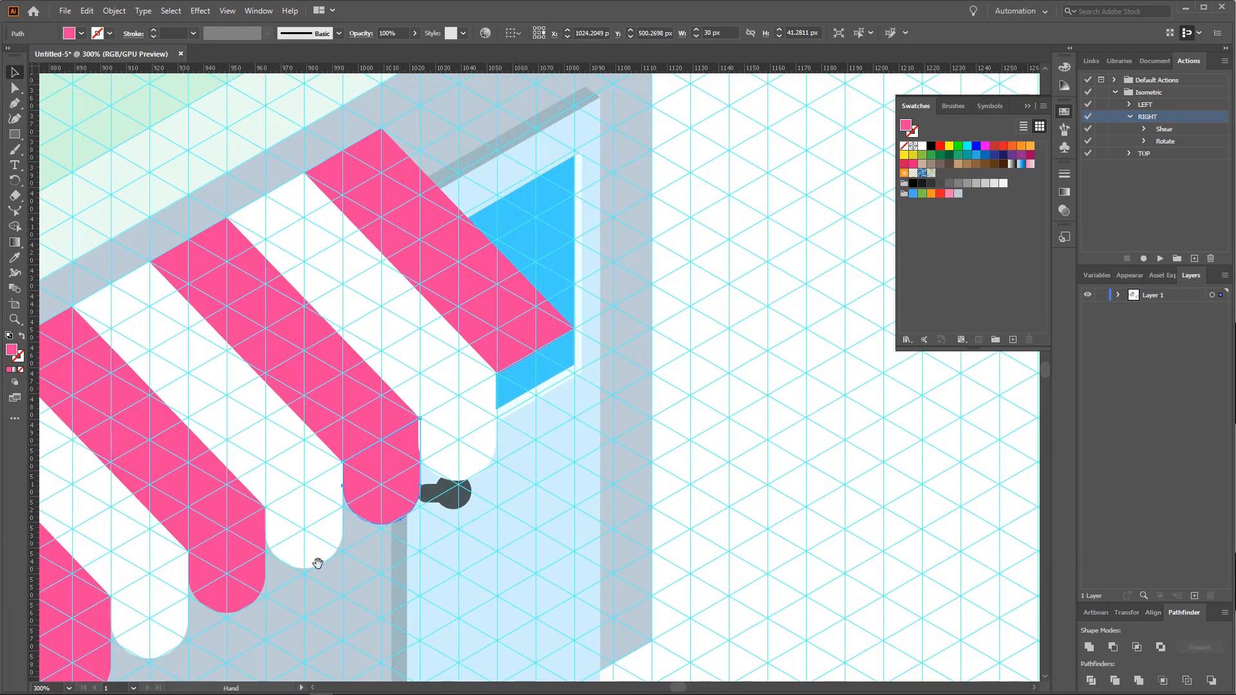
drag(358, 488, 508, 402)
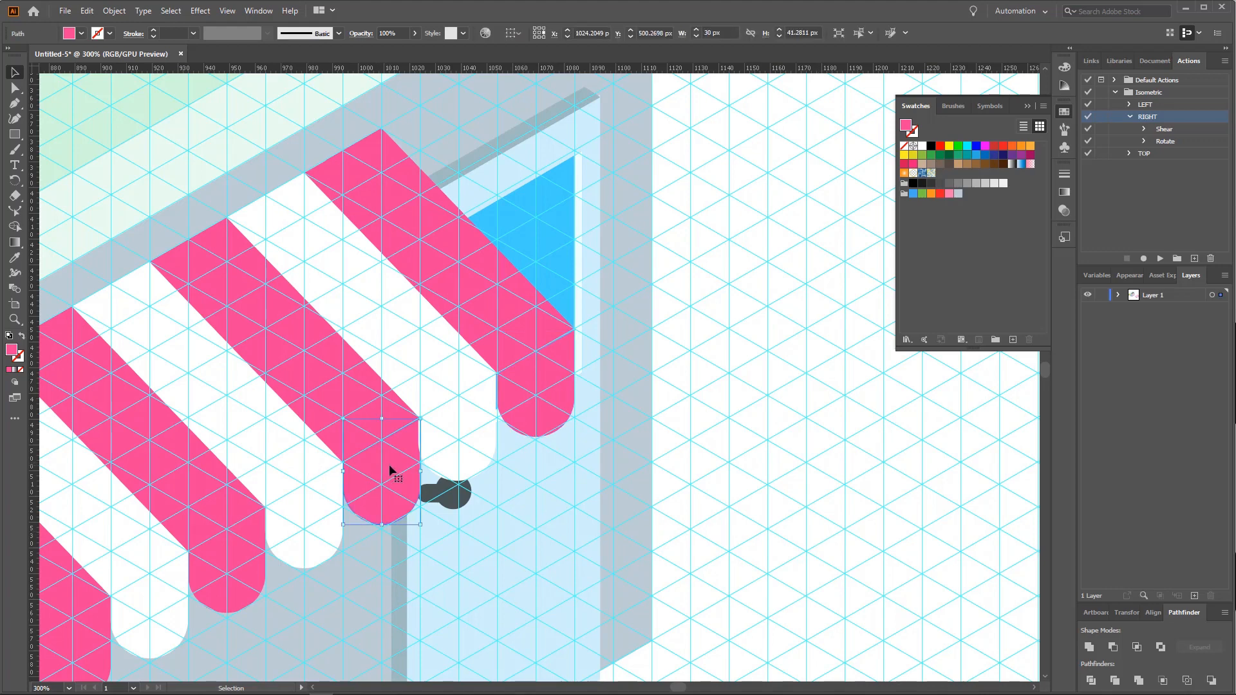
click(819, 497)
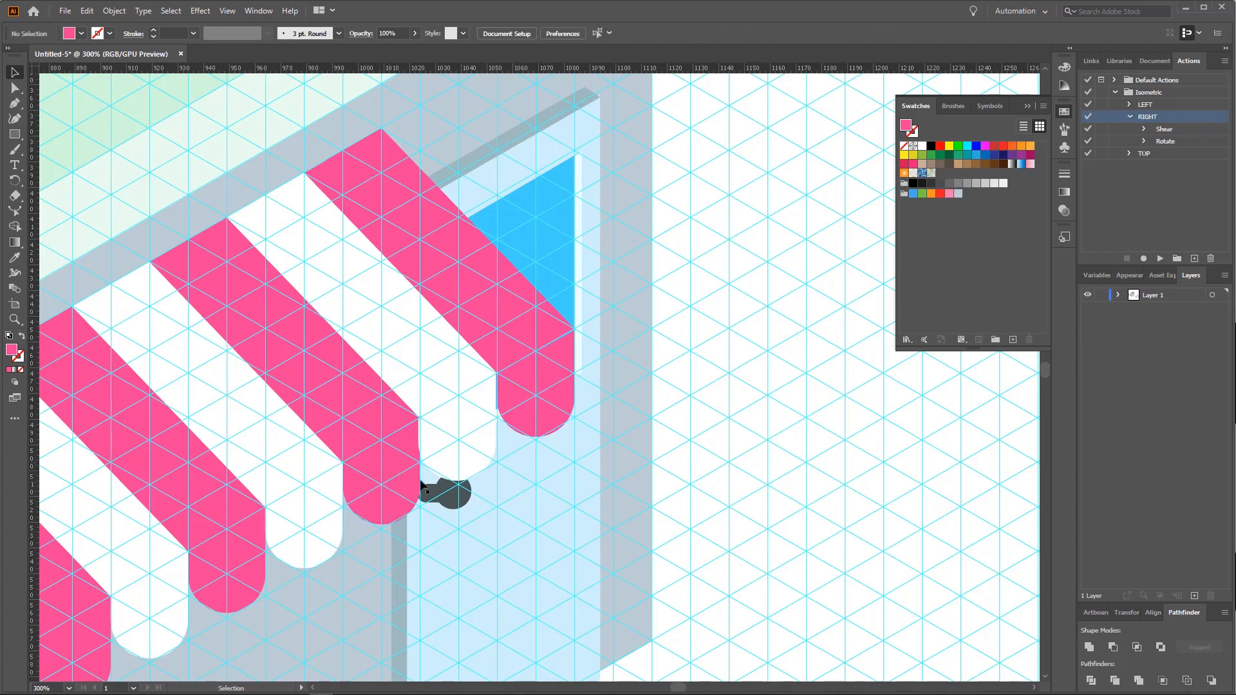
Step: Hide the grid guides and align the farthest pink and white flaps with their stripe ends, placing the white one at X 1054 px
key(ctrl+semicolon)
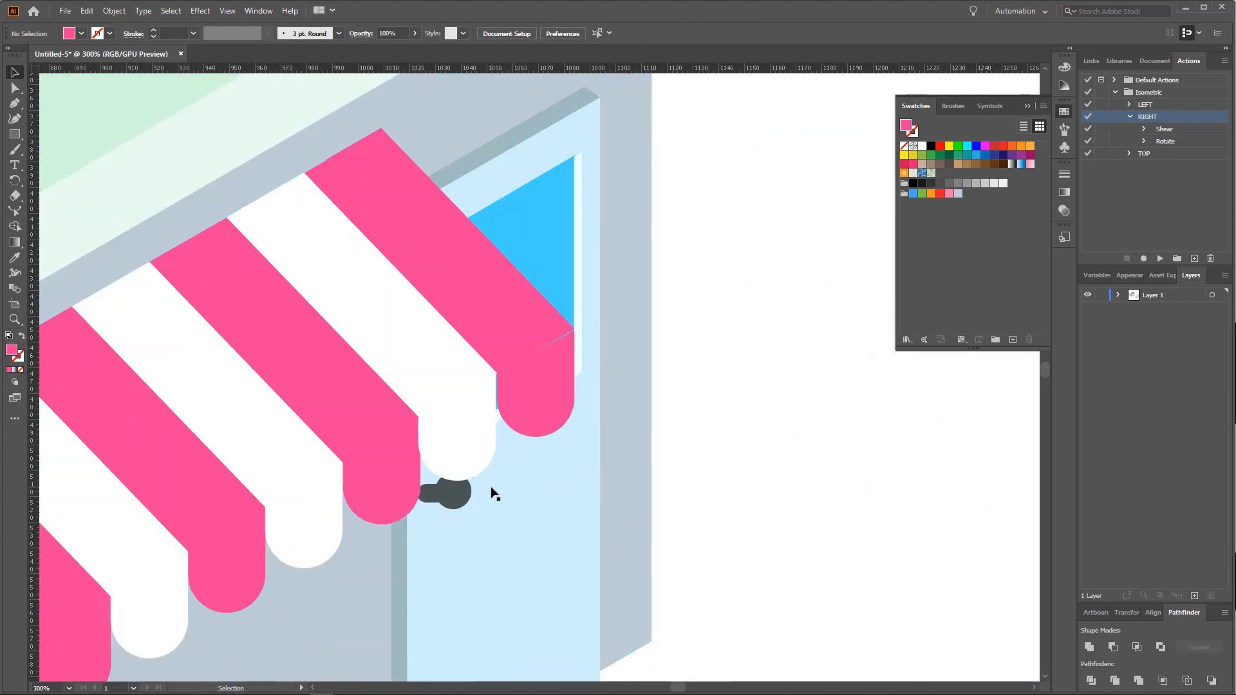
click(545, 417)
click(453, 449)
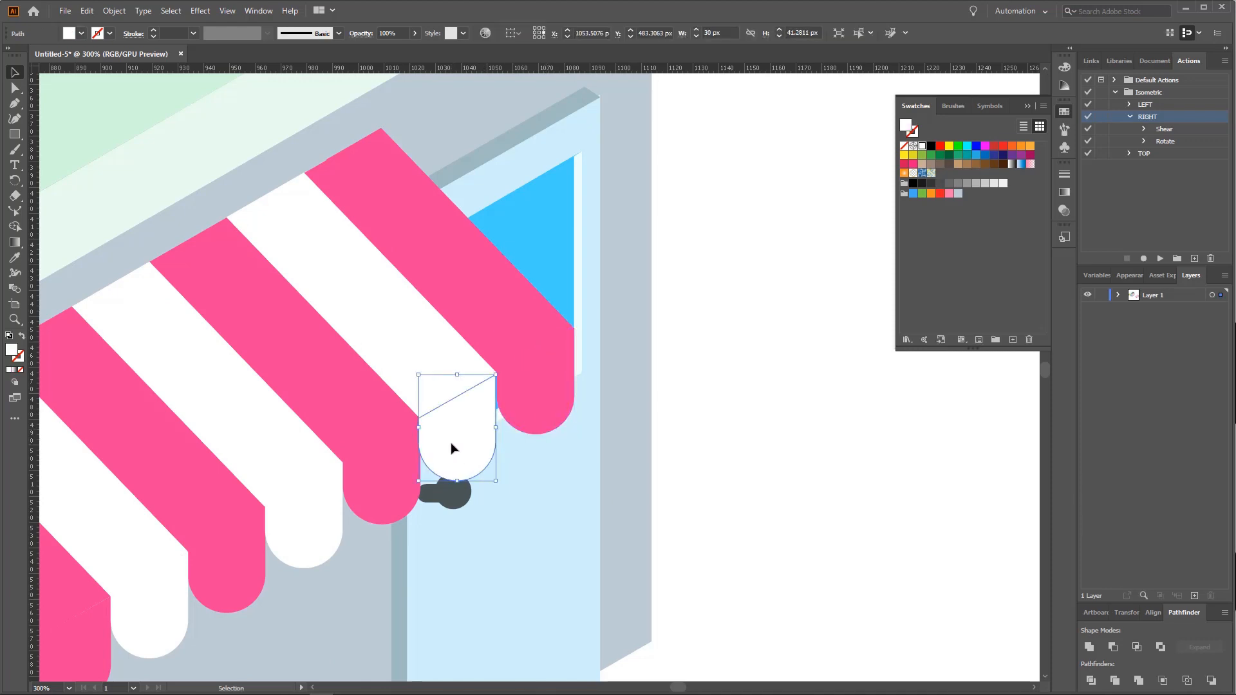
drag(451, 444, 484, 427)
click(787, 544)
click(825, 487)
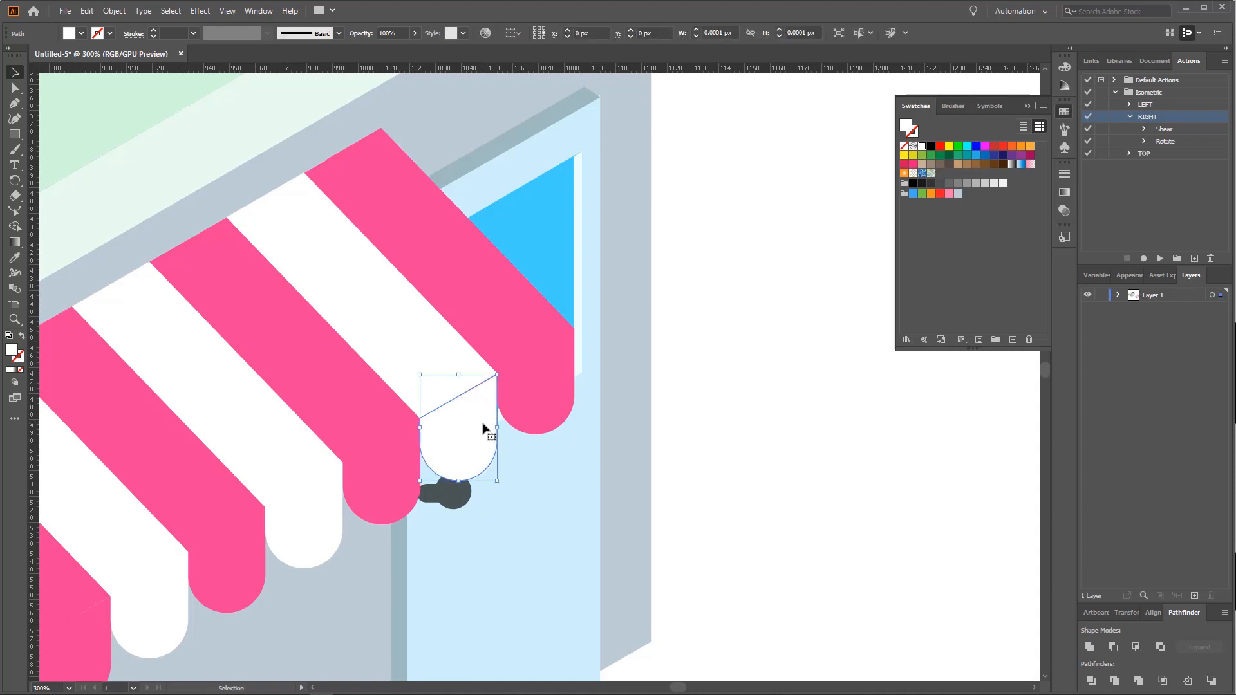
click(812, 522)
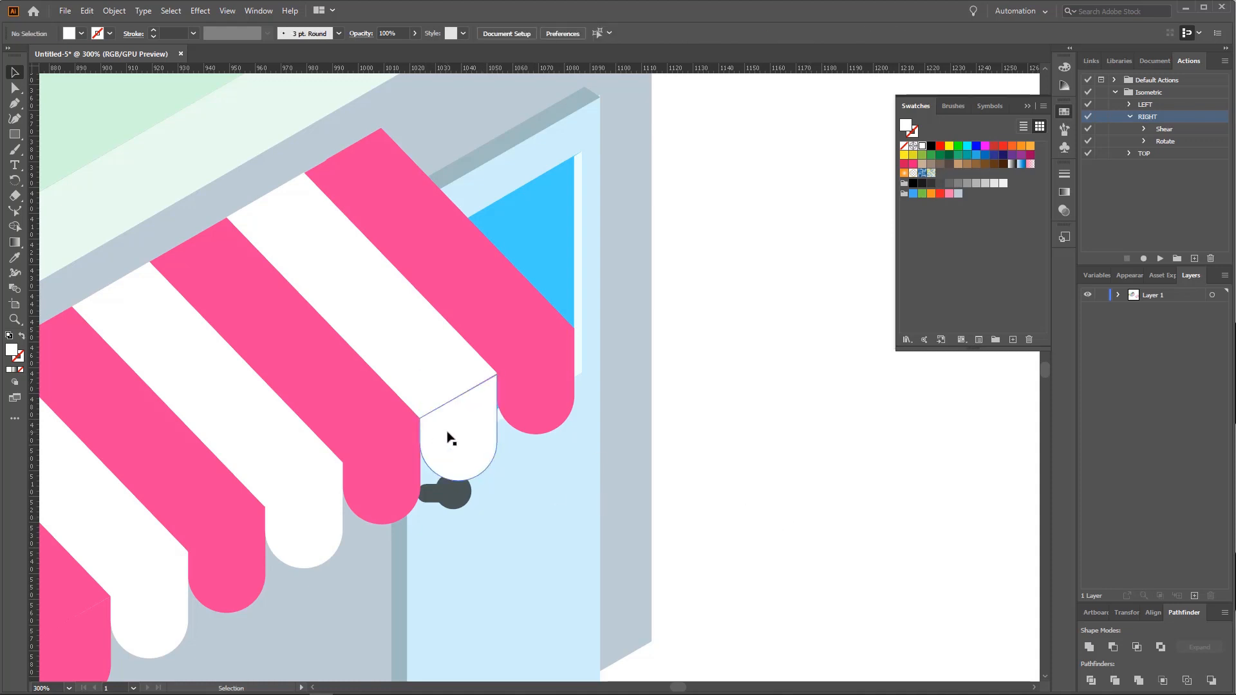
drag(449, 437, 450, 434)
click(770, 555)
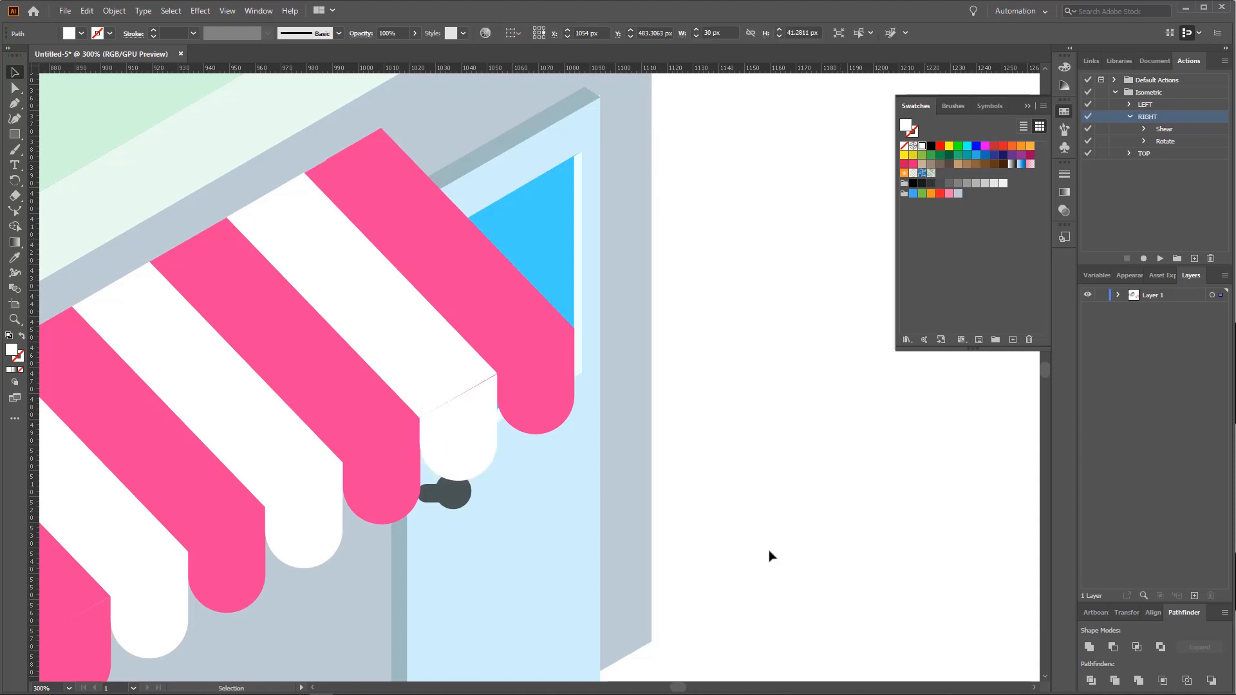
Step: Shift the lower far corner anchor of the third white stripe slightly to close the gap above its flap
click(446, 371)
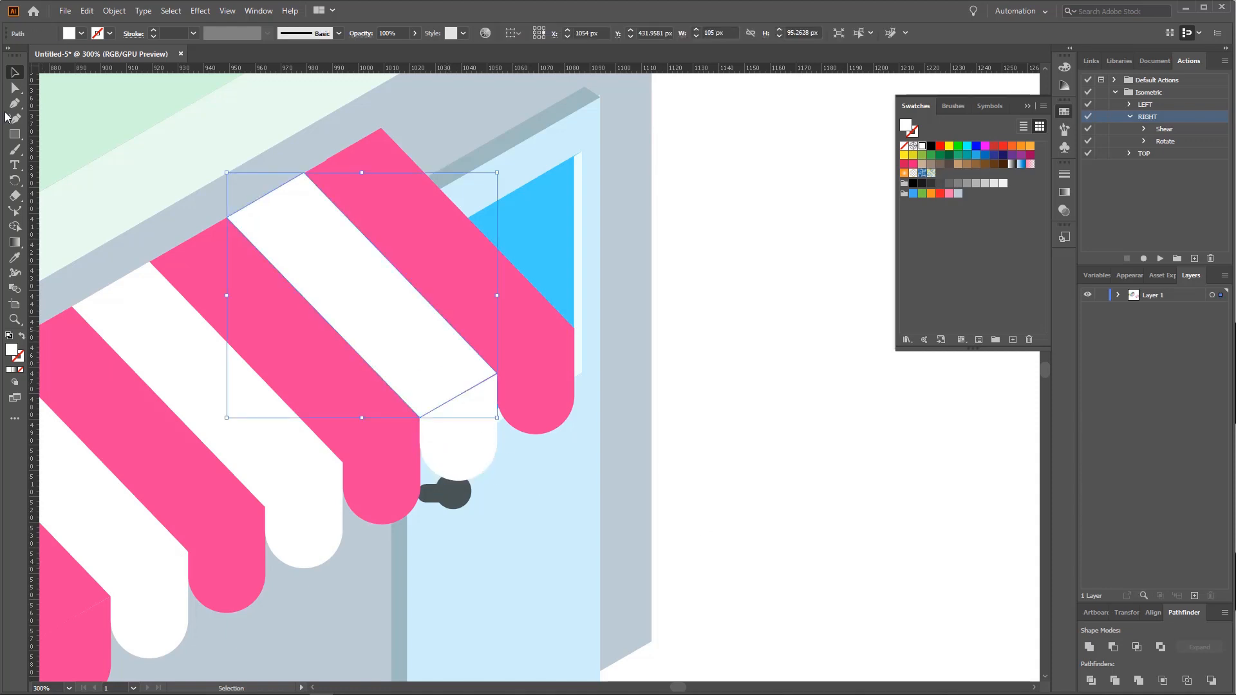
key(a)
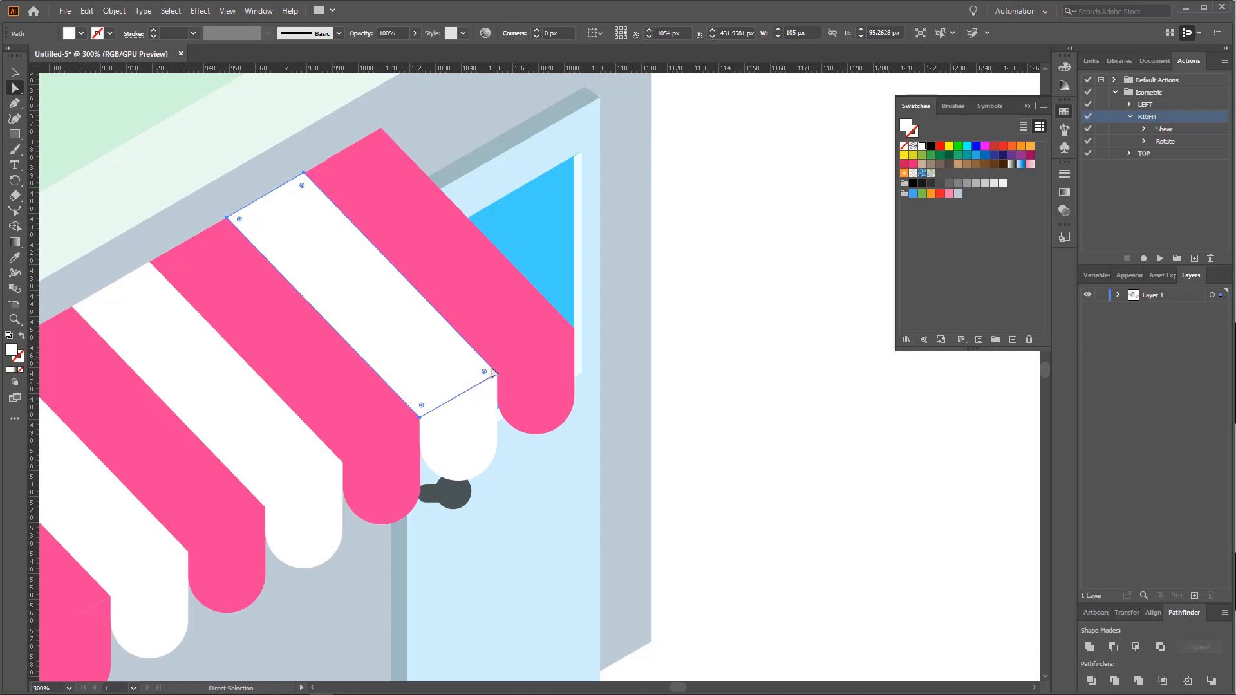
click(498, 374)
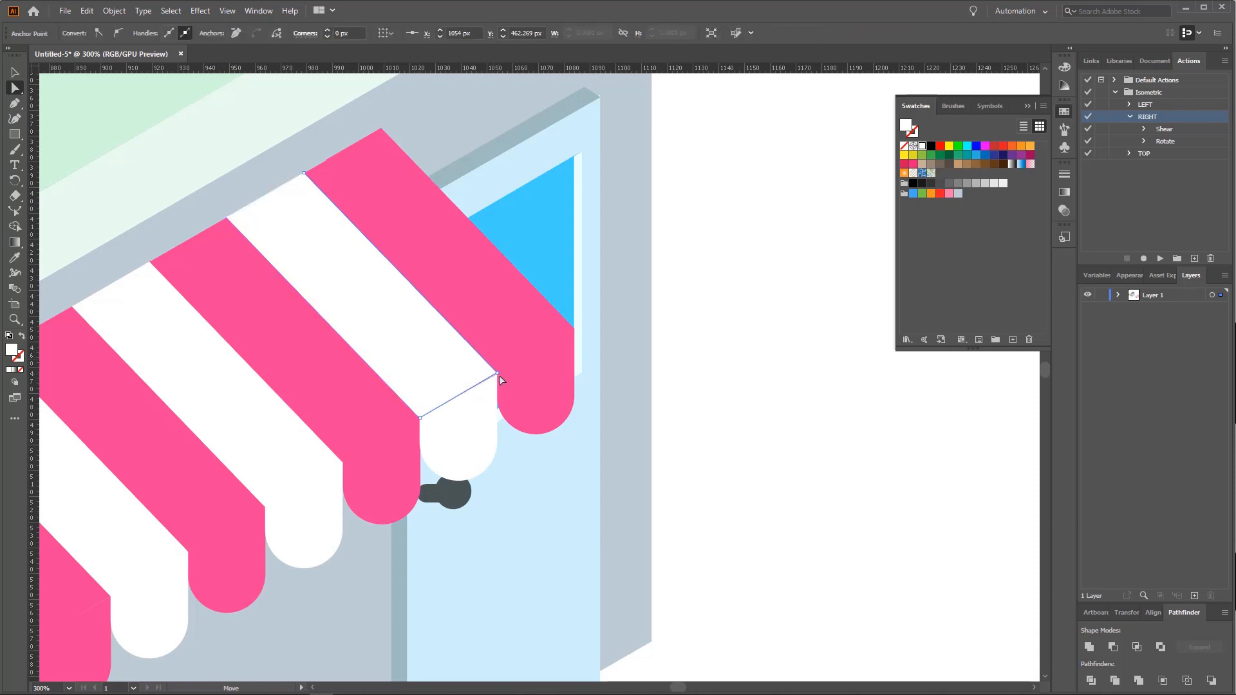
drag(495, 373, 500, 380)
click(779, 558)
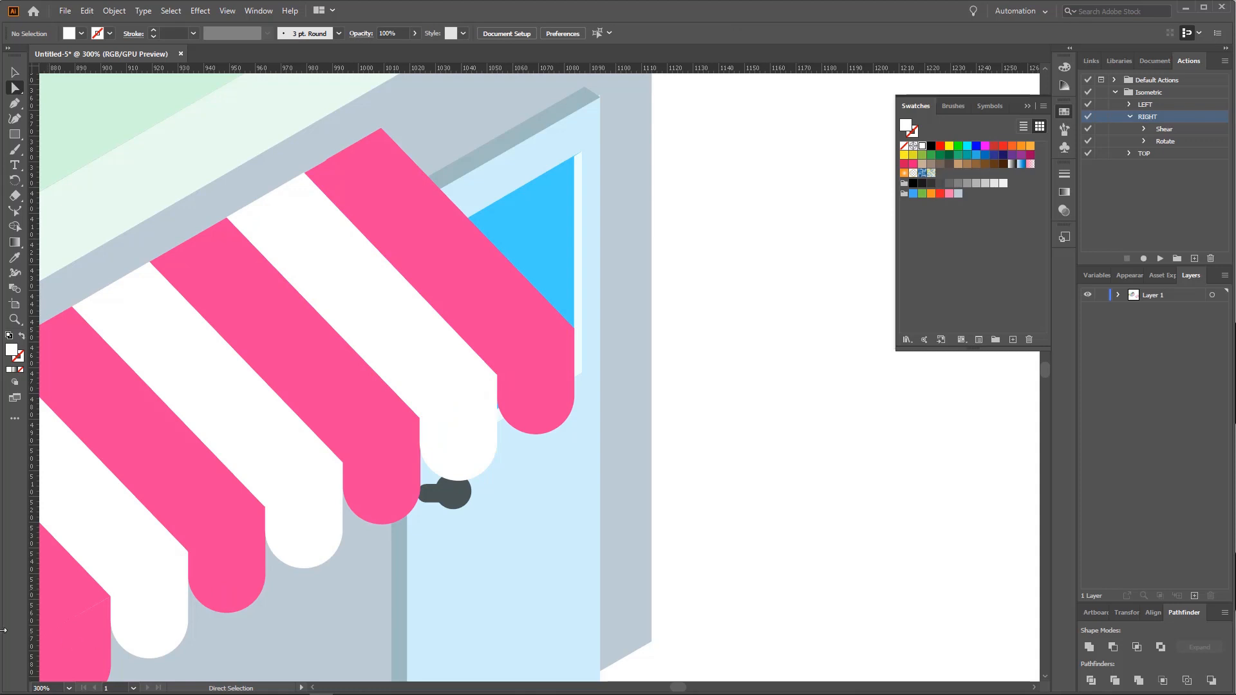
click(14, 319)
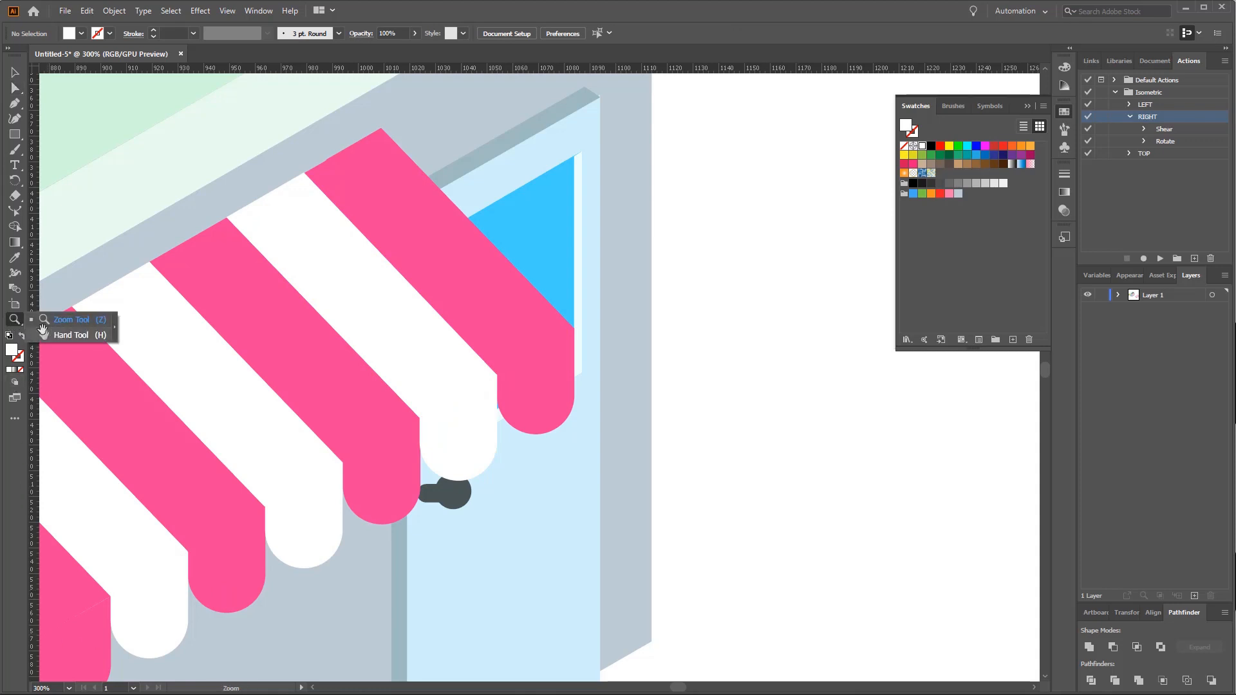
Step: Narrow the far short strip of the dark roof shadow by shifting its two inner anchors toward the far recess wall
click(42, 330)
double_click(14, 325)
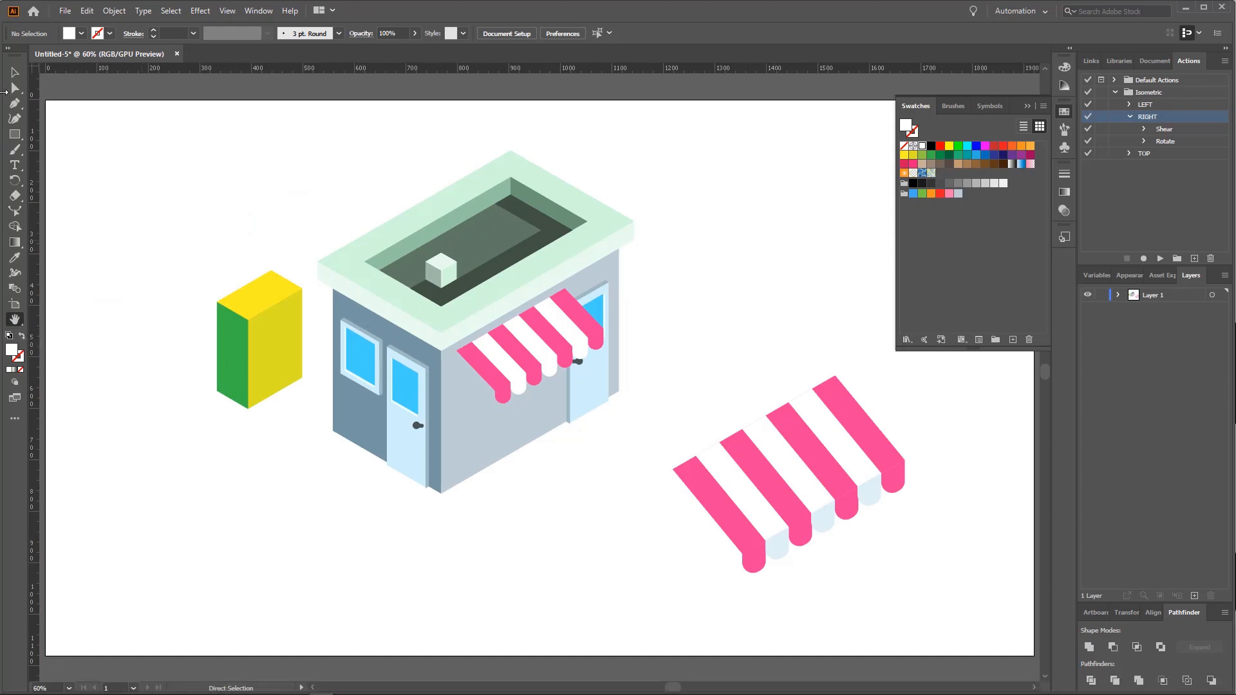
click(15, 87)
click(15, 318)
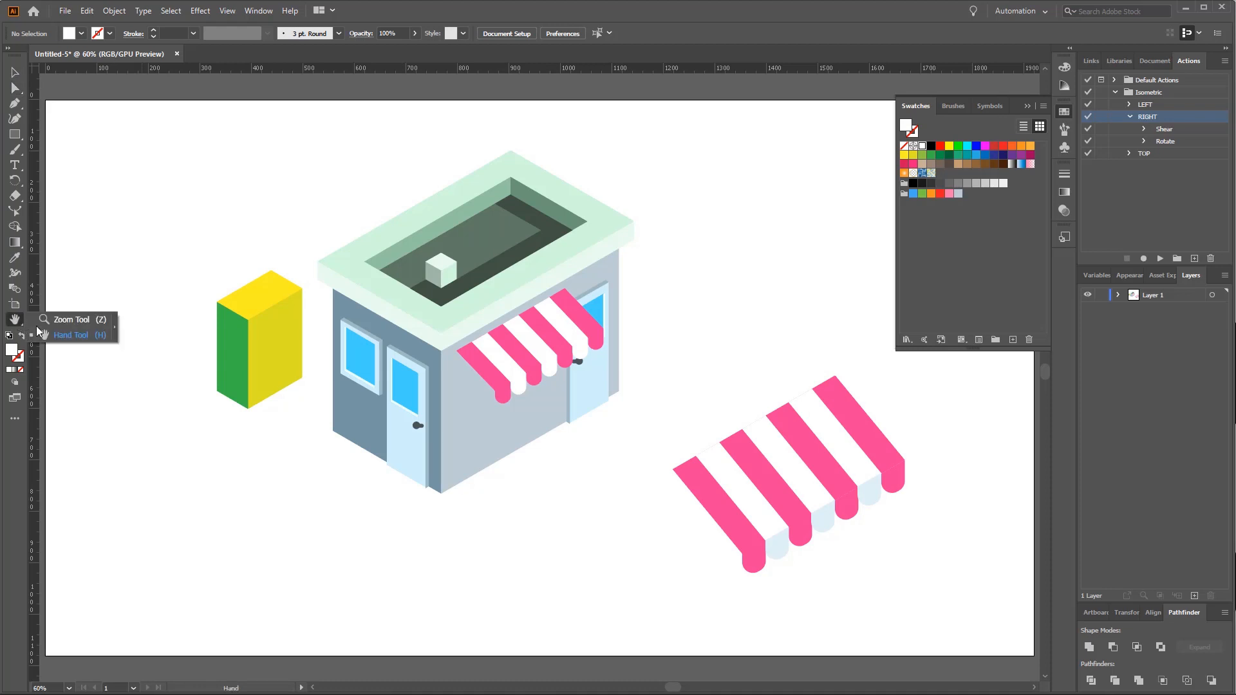
click(80, 320)
click(560, 344)
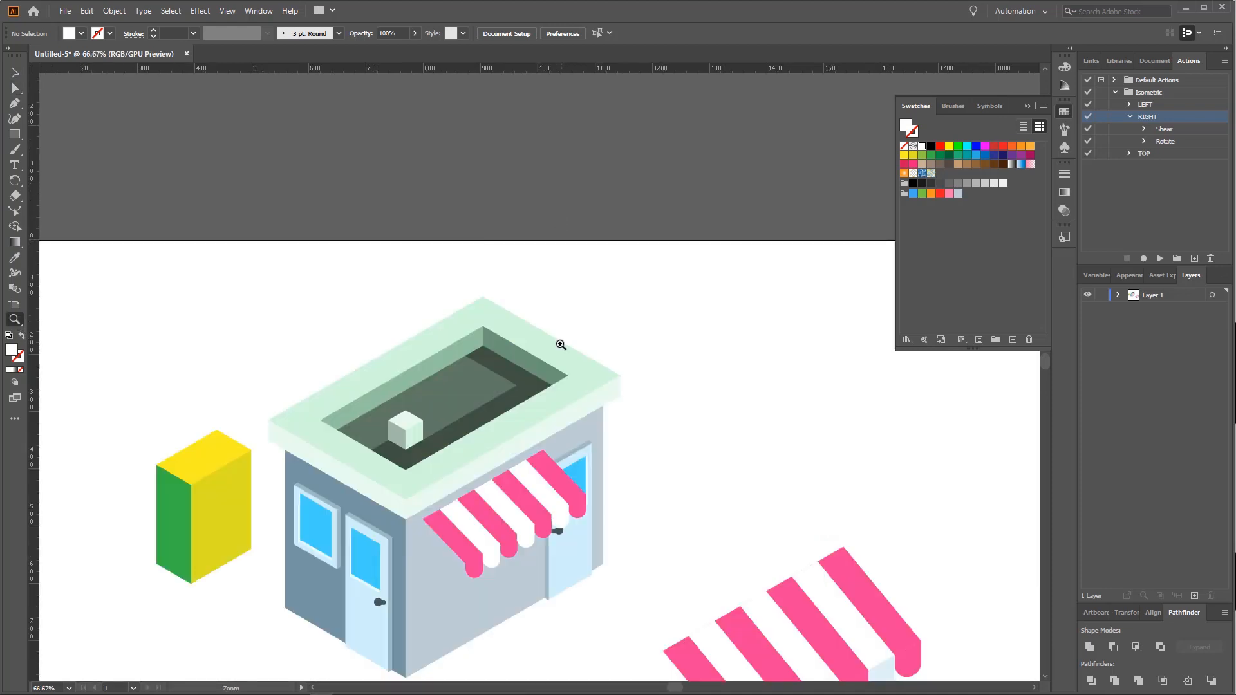
click(500, 478)
click(578, 331)
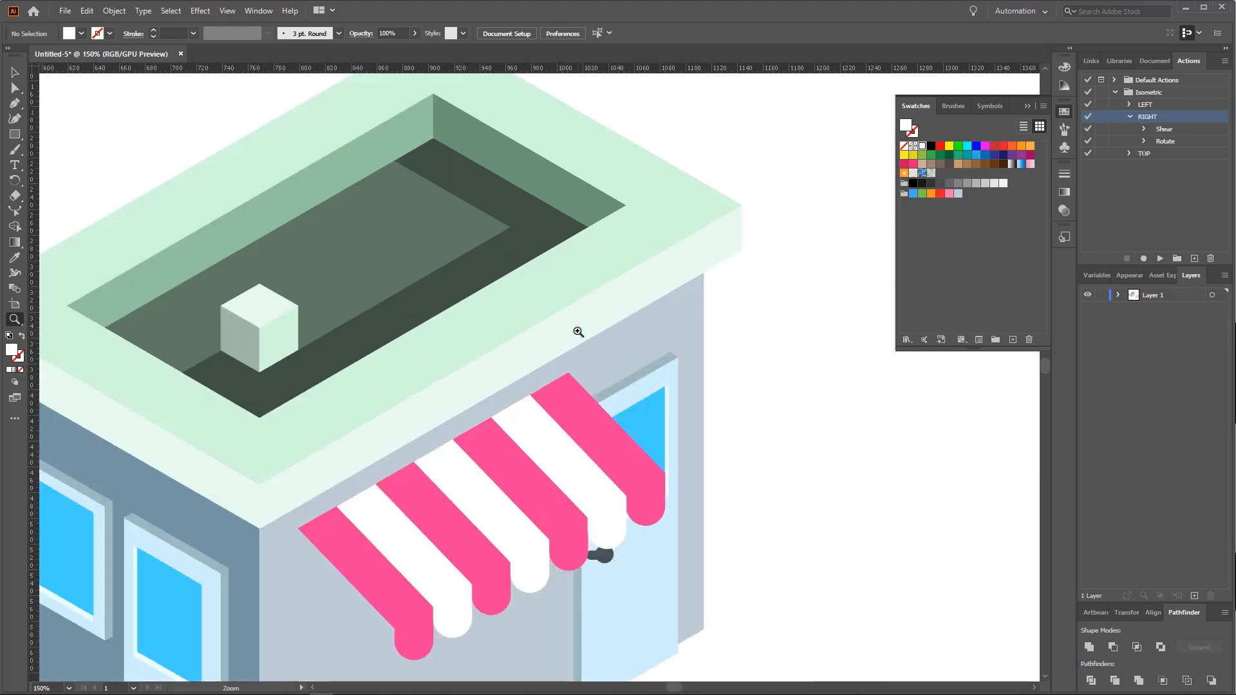
click(15, 88)
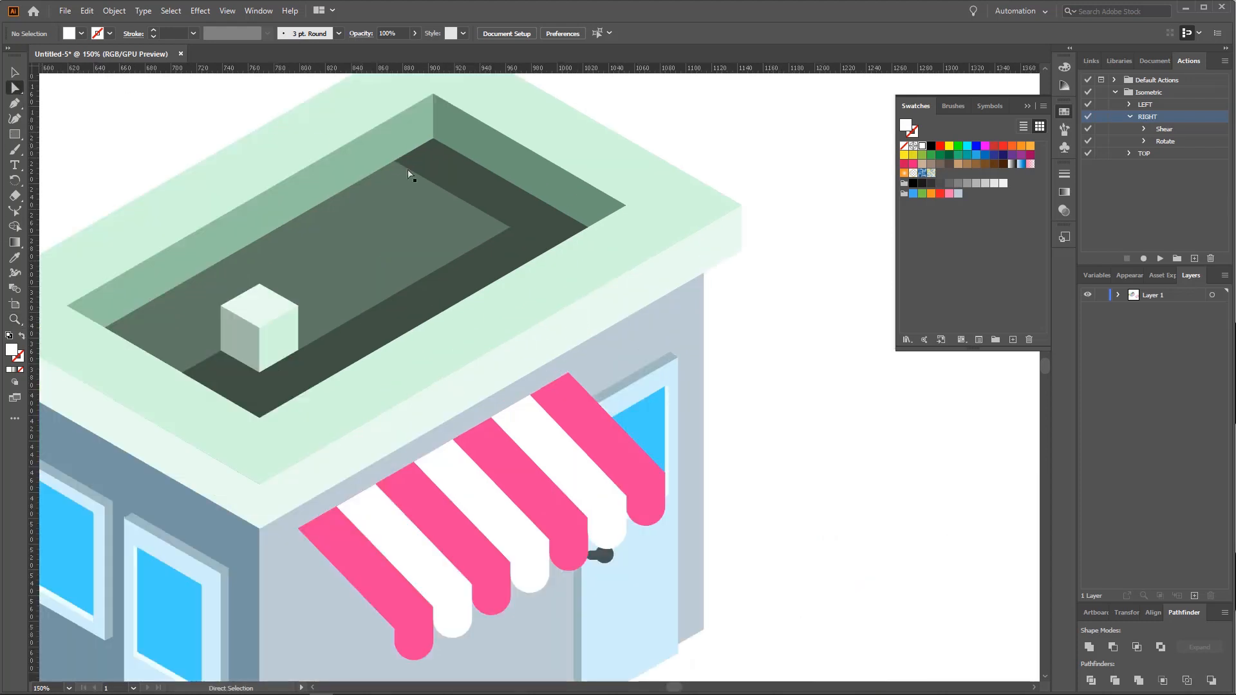
click(450, 185)
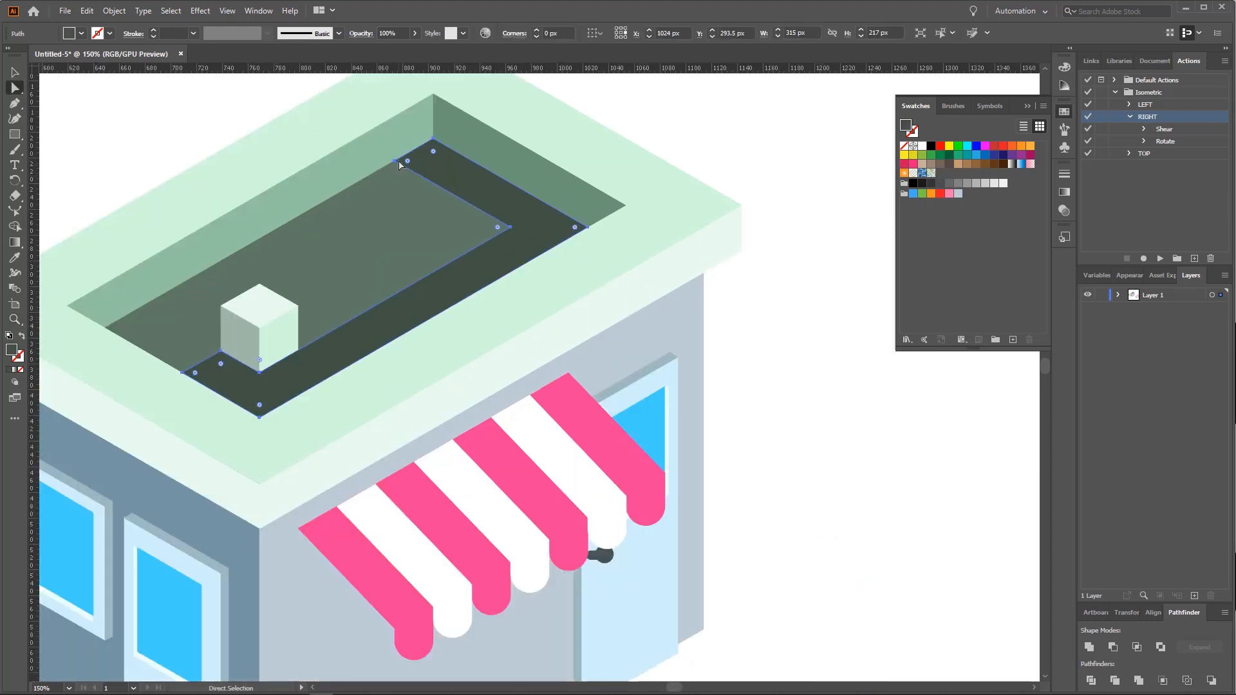
click(396, 162)
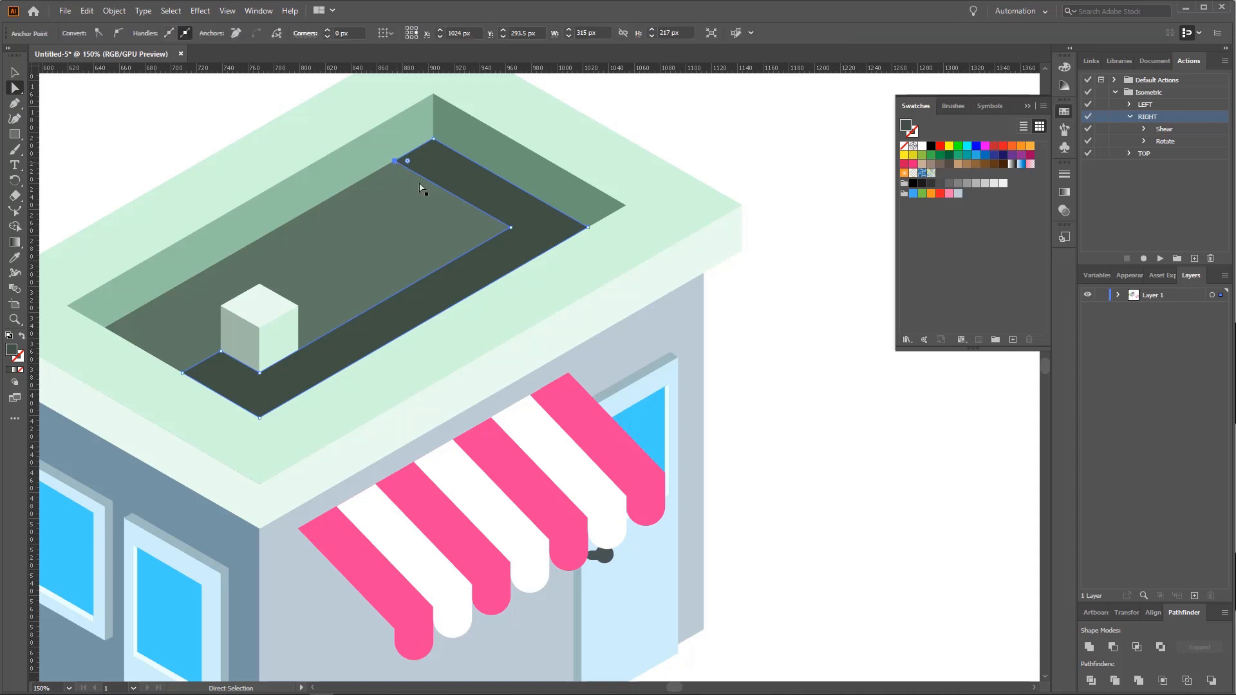
shift+click(511, 227)
drag(512, 227, 533, 221)
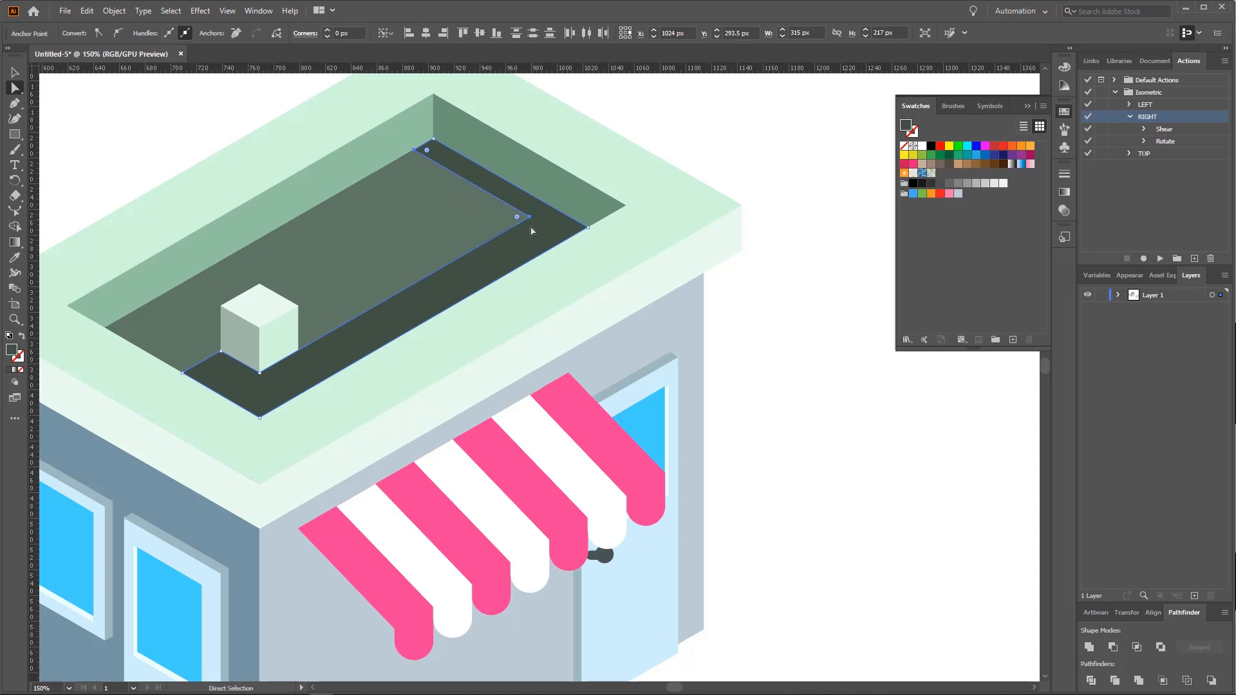
Step: Narrow the long strip of the dark roof shadow by shifting both inner corner anchors outward together, parallel to the short side
click(258, 376)
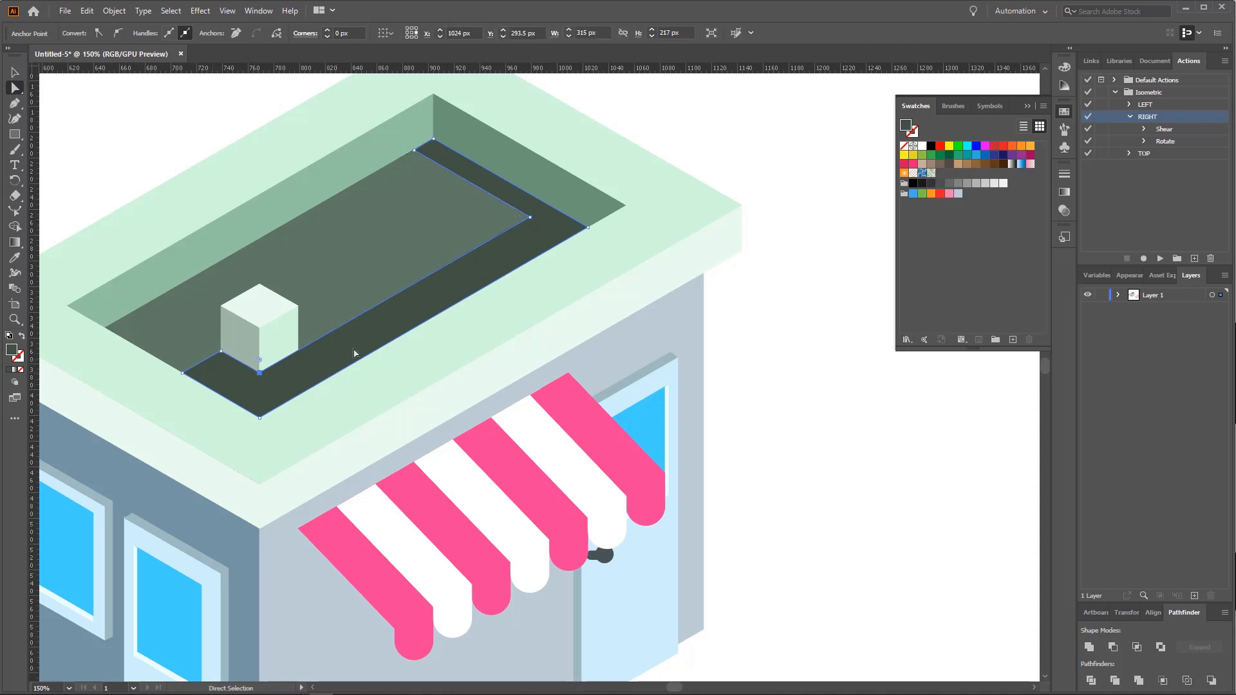
shift+click(530, 219)
drag(530, 218, 550, 232)
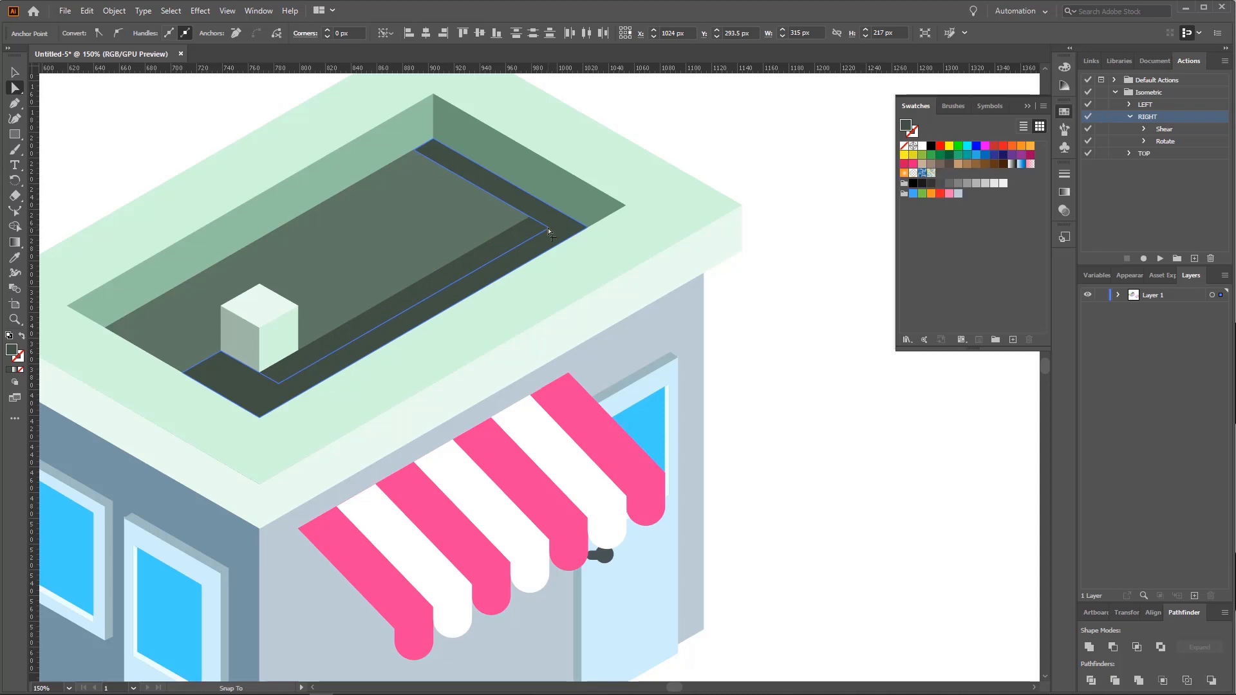
drag(548, 233, 548, 232)
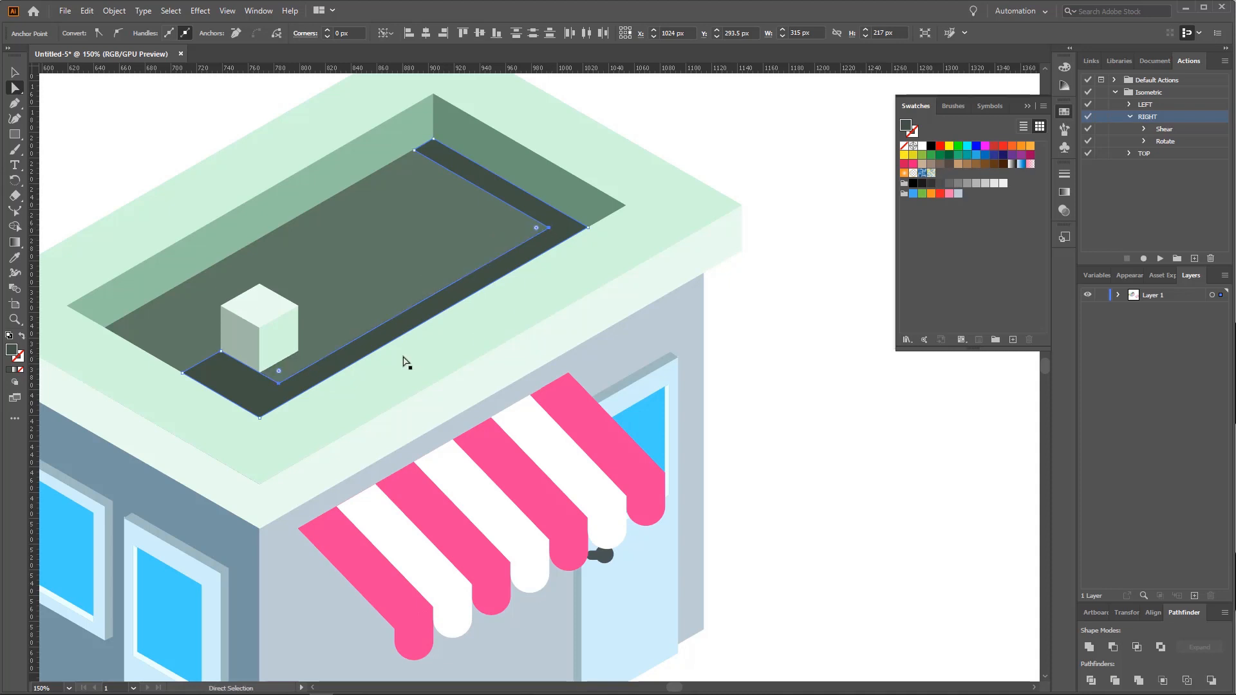
Step: Shift the two inner anchors at the shadow's near end toward the front corner, thinning the strip beside the cube
click(279, 385)
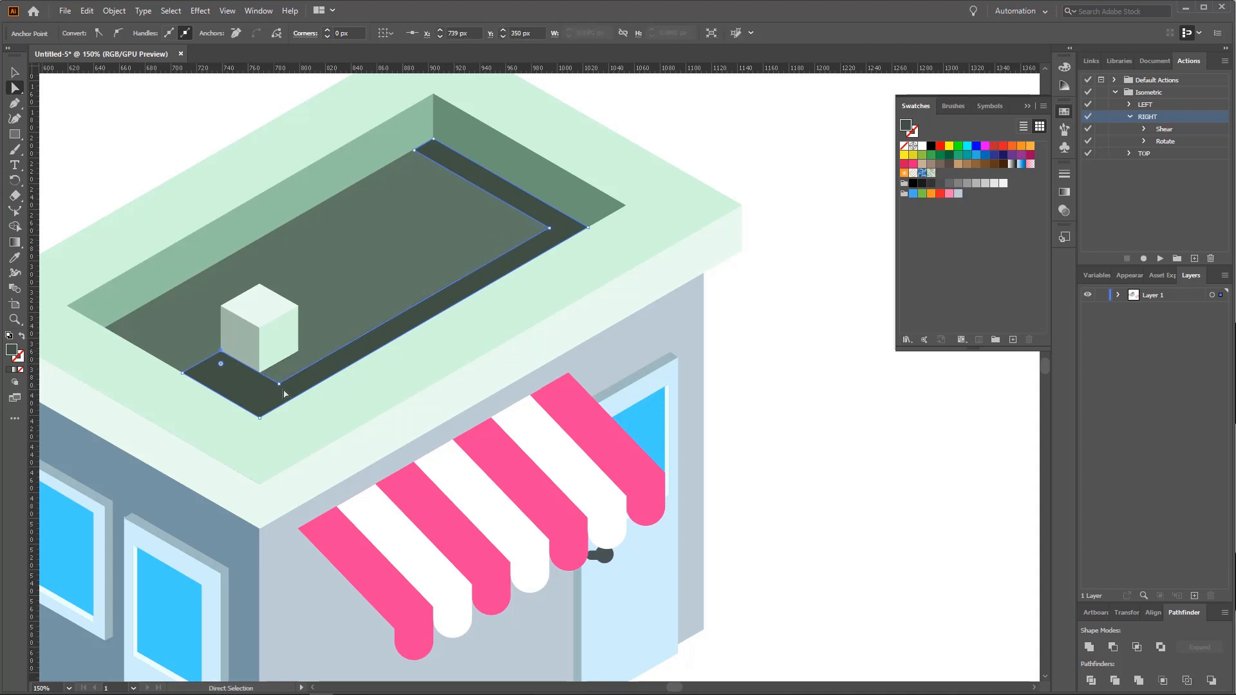
shift+click(279, 384)
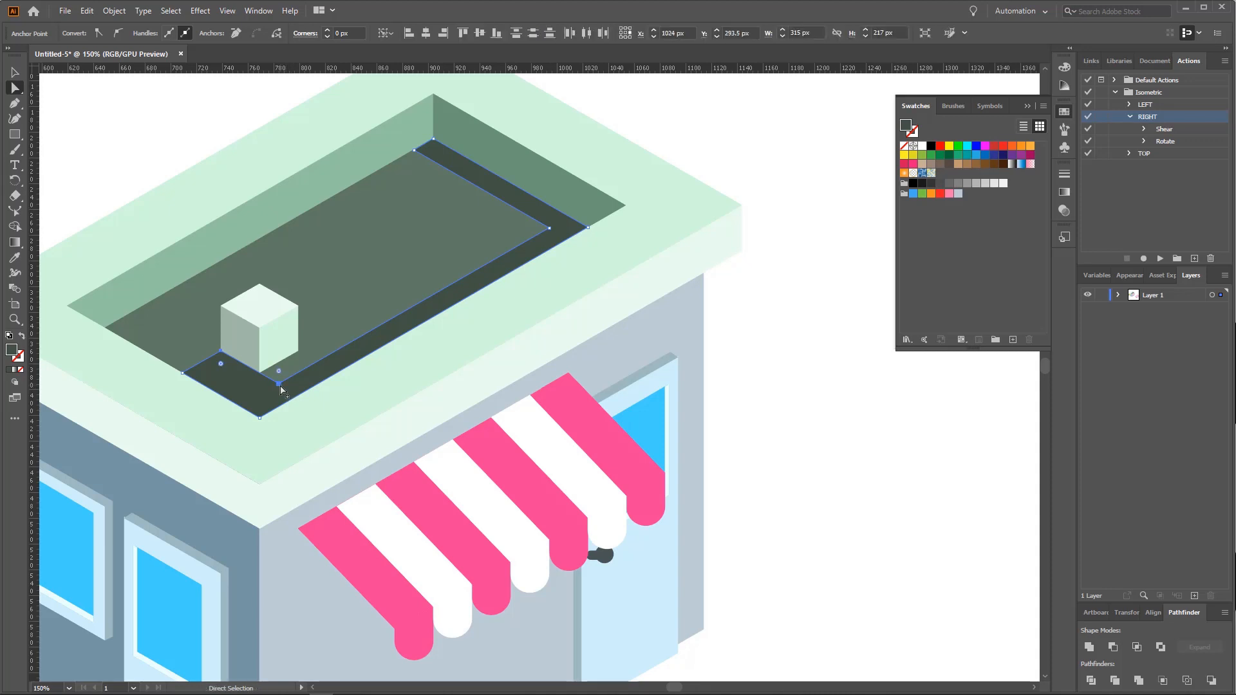
drag(280, 384, 260, 401)
Step: Move all three faces of the rooftop cube to X 799 px, Y 350.16 px, using the grid guides to meet the shadow's inner corner
click(270, 348)
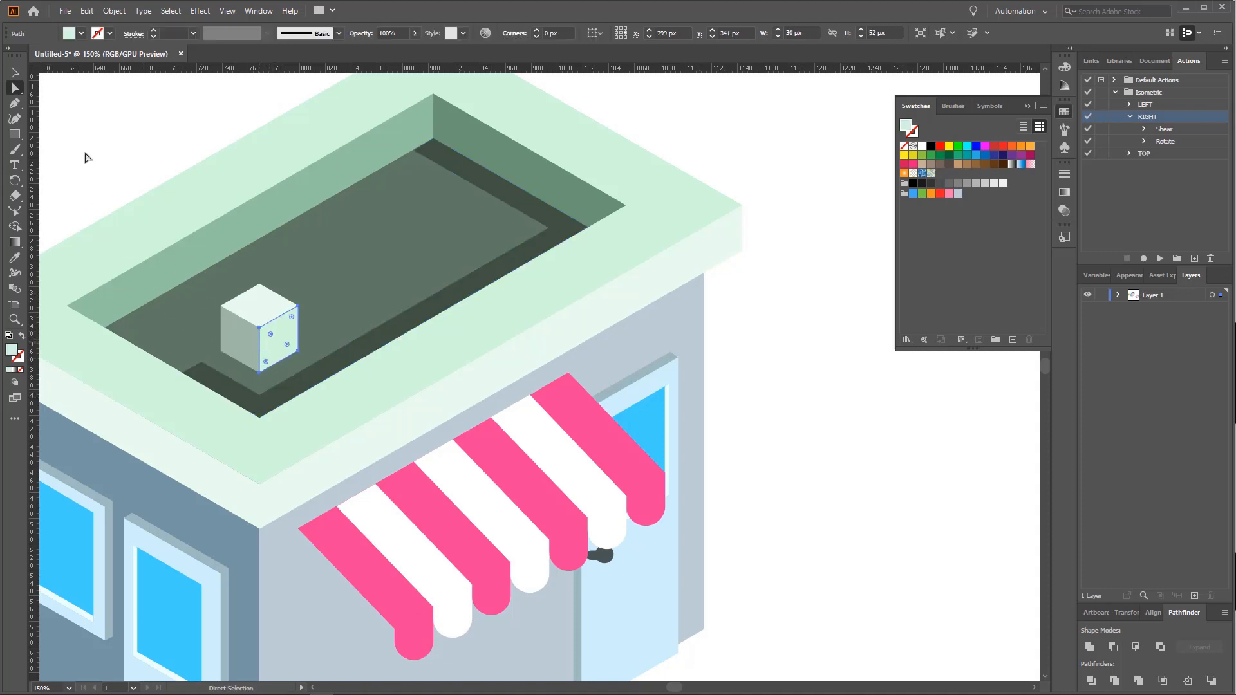
click(15, 72)
click(240, 351)
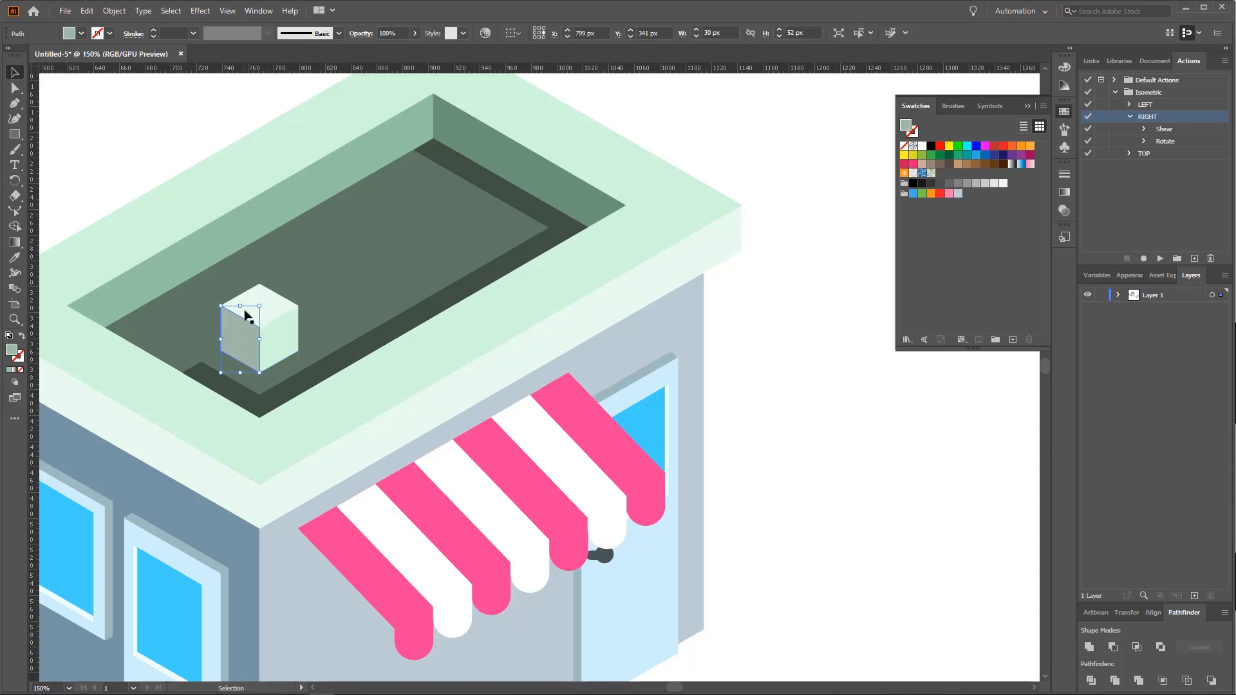
shift+click(280, 327)
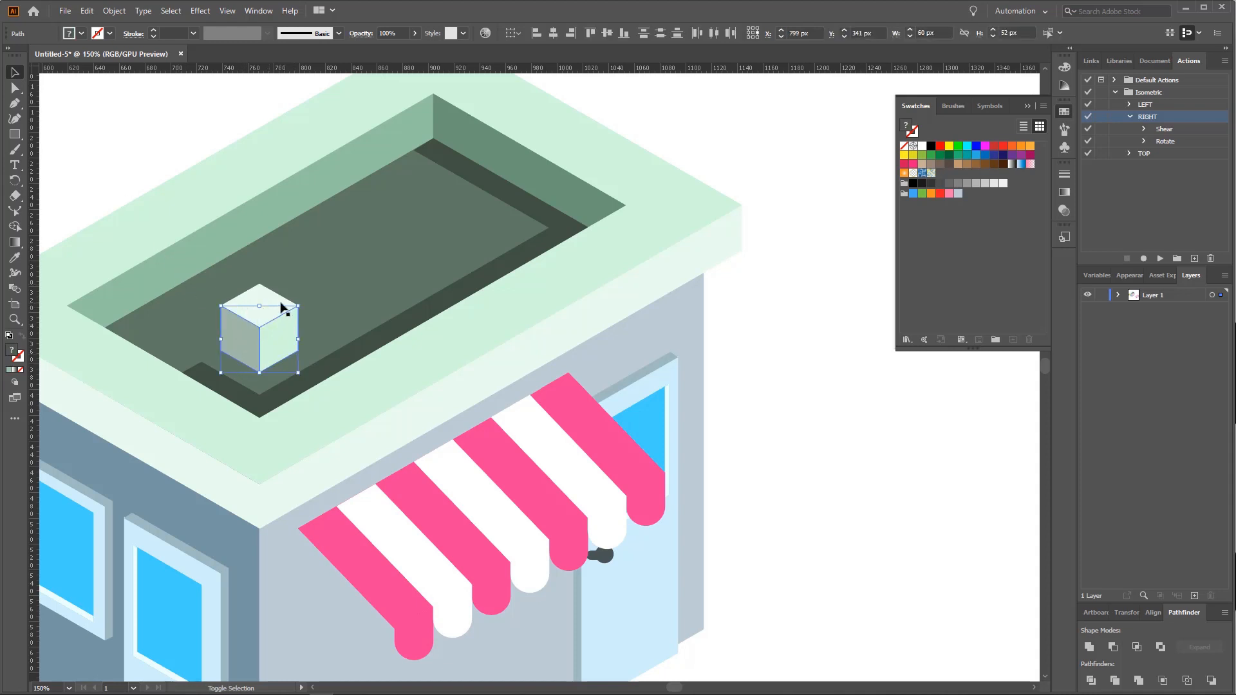
shift+click(267, 300)
mouse_move(277, 342)
mouse_down()
mouse_move(255, 347)
mouse_move(261, 355)
mouse_up()
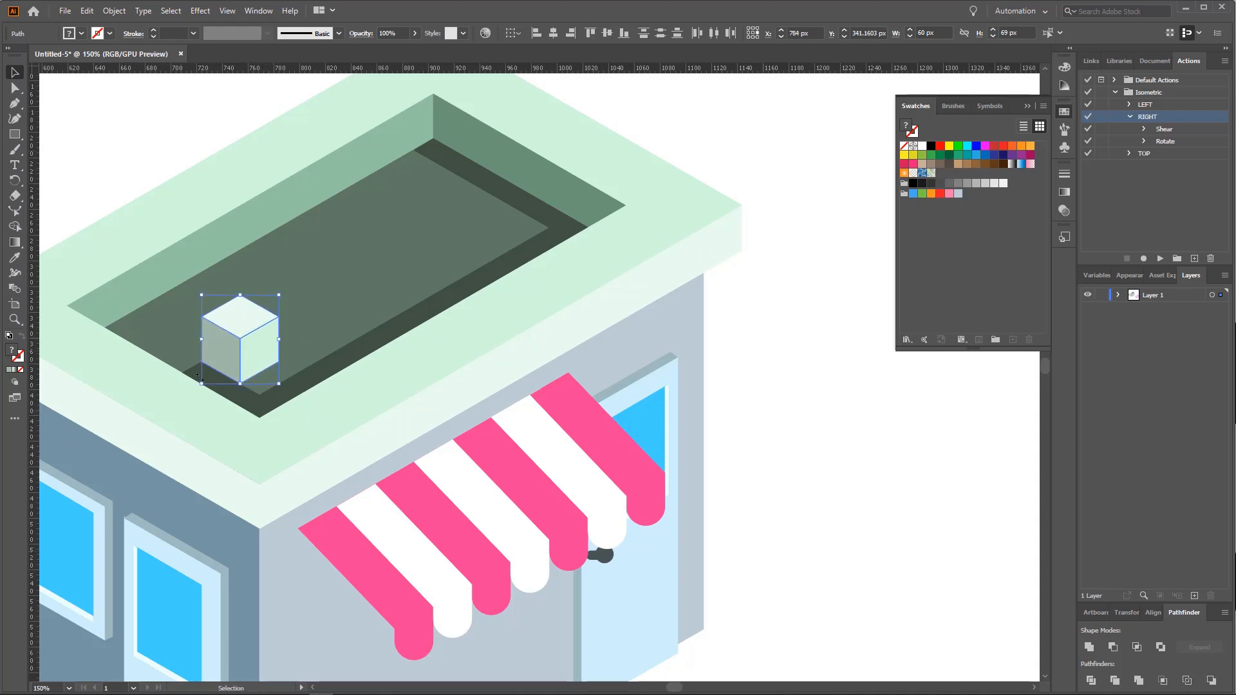
drag(15, 319, 72, 337)
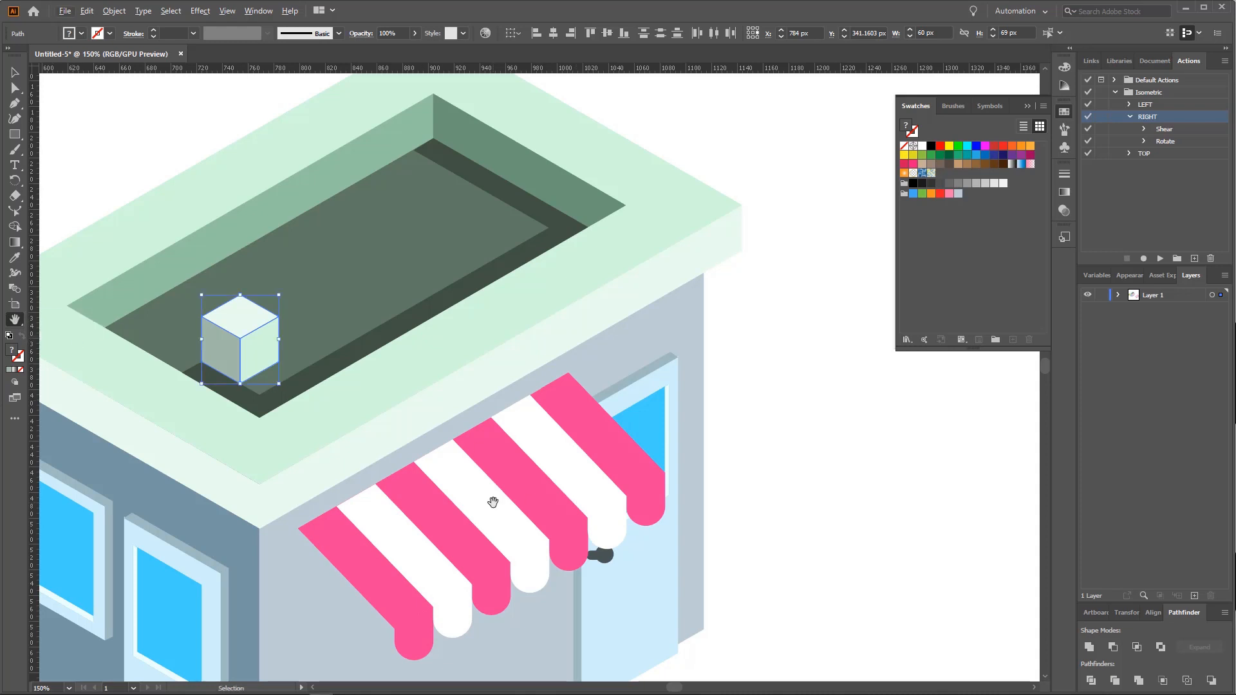
key(ctrl+semicolon)
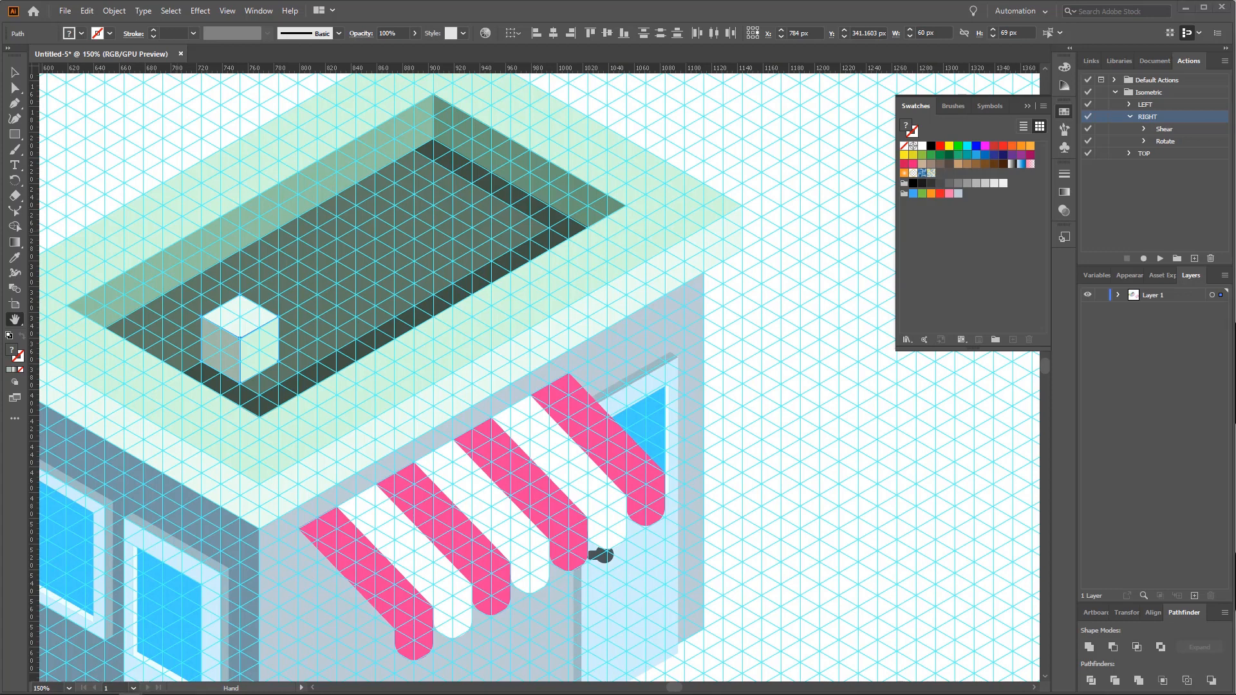
drag(240, 383, 259, 395)
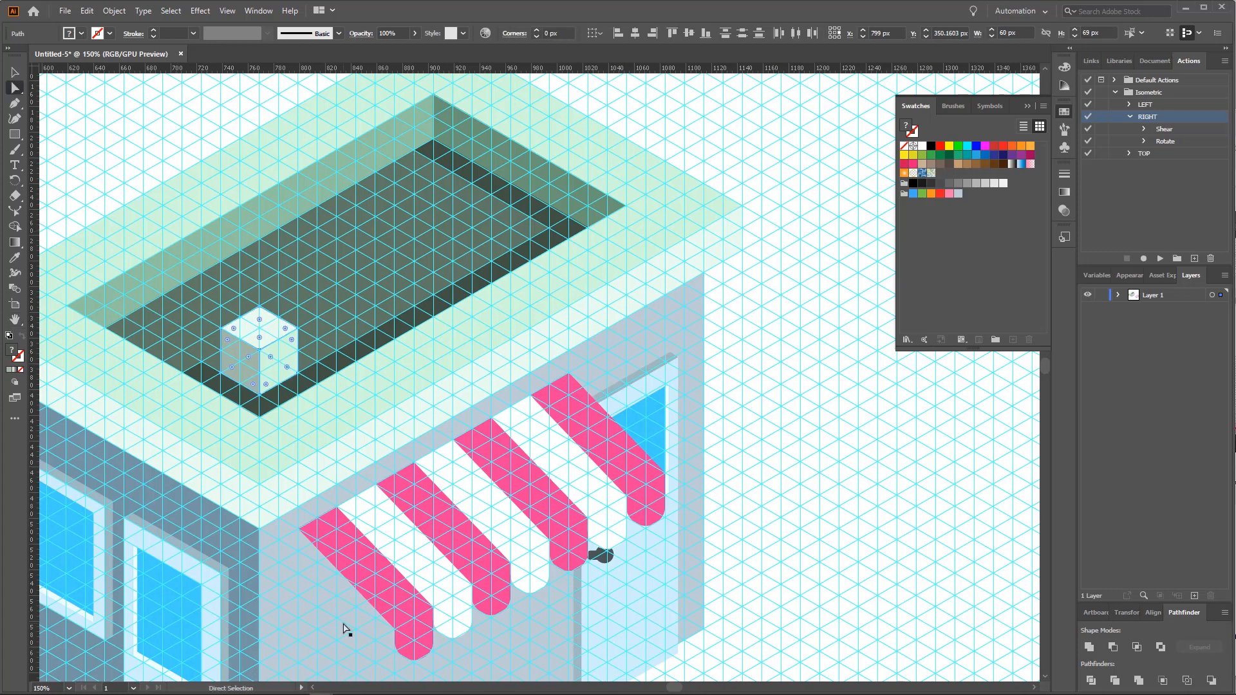
key(ctrl)
key(ctrl+semicolon)
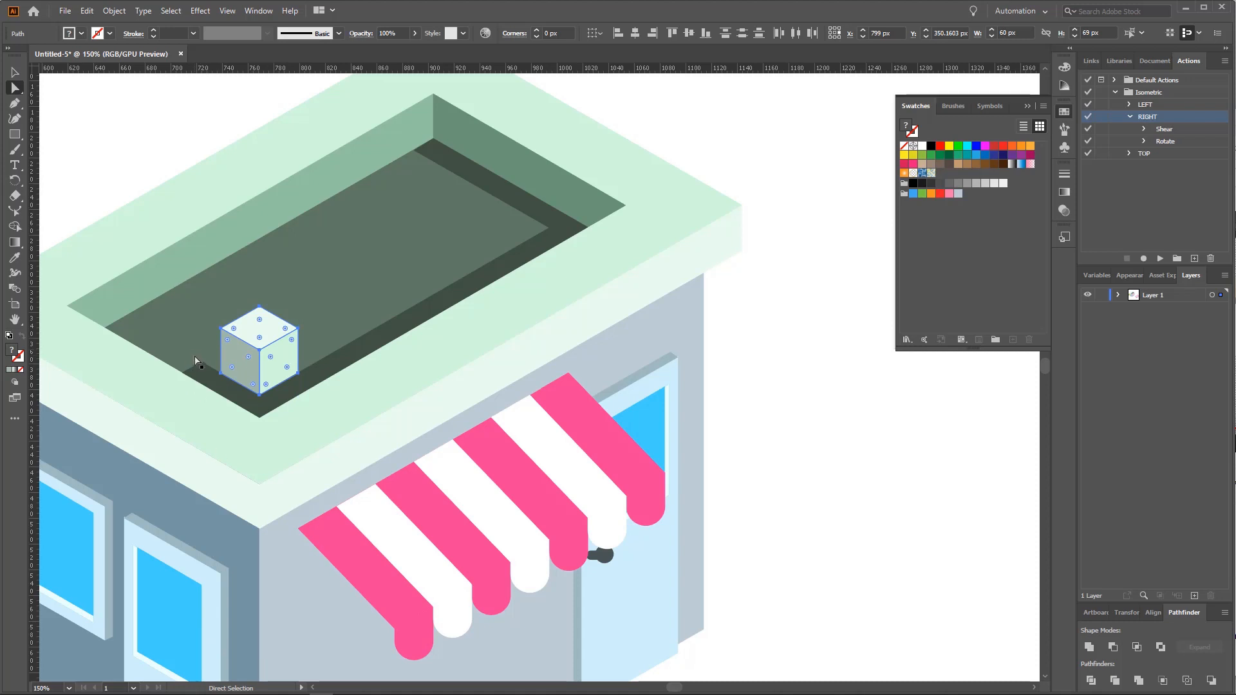
Step: Reshape the shadow's near end by moving its two end anchors toward the cube's base, aligning them with the grid guides
click(200, 369)
drag(202, 368, 221, 376)
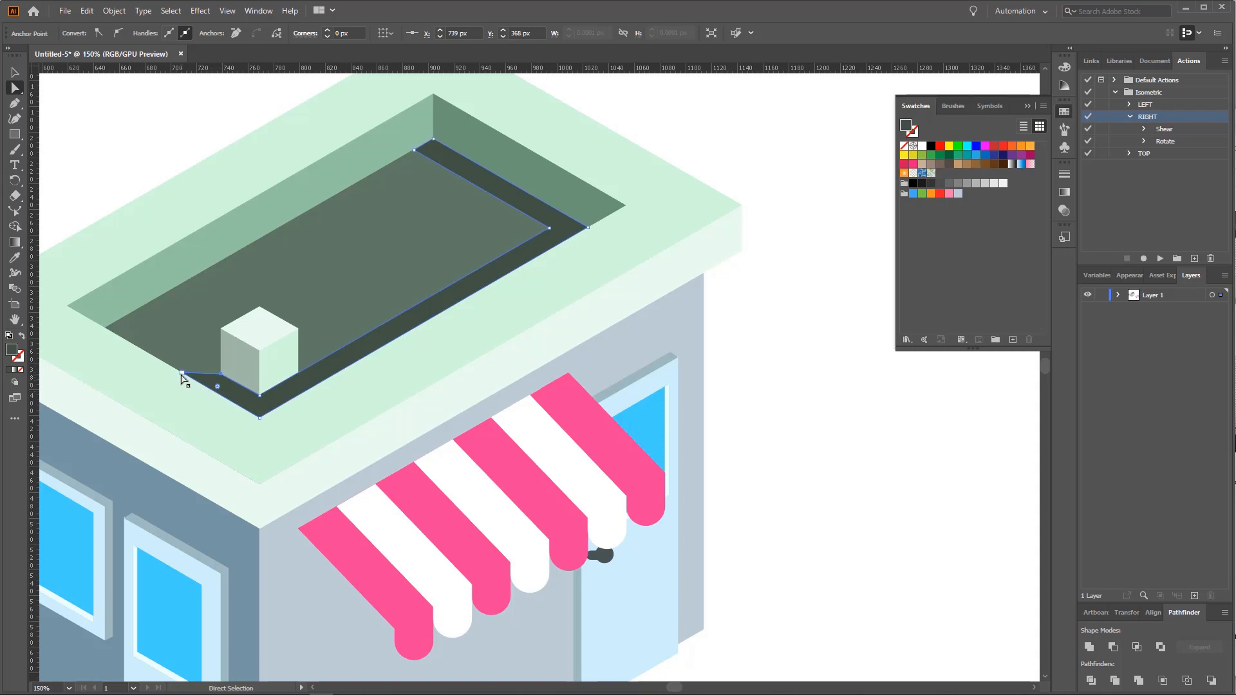
drag(183, 374, 208, 386)
key(ctrl)
key(ctrl+semicolon)
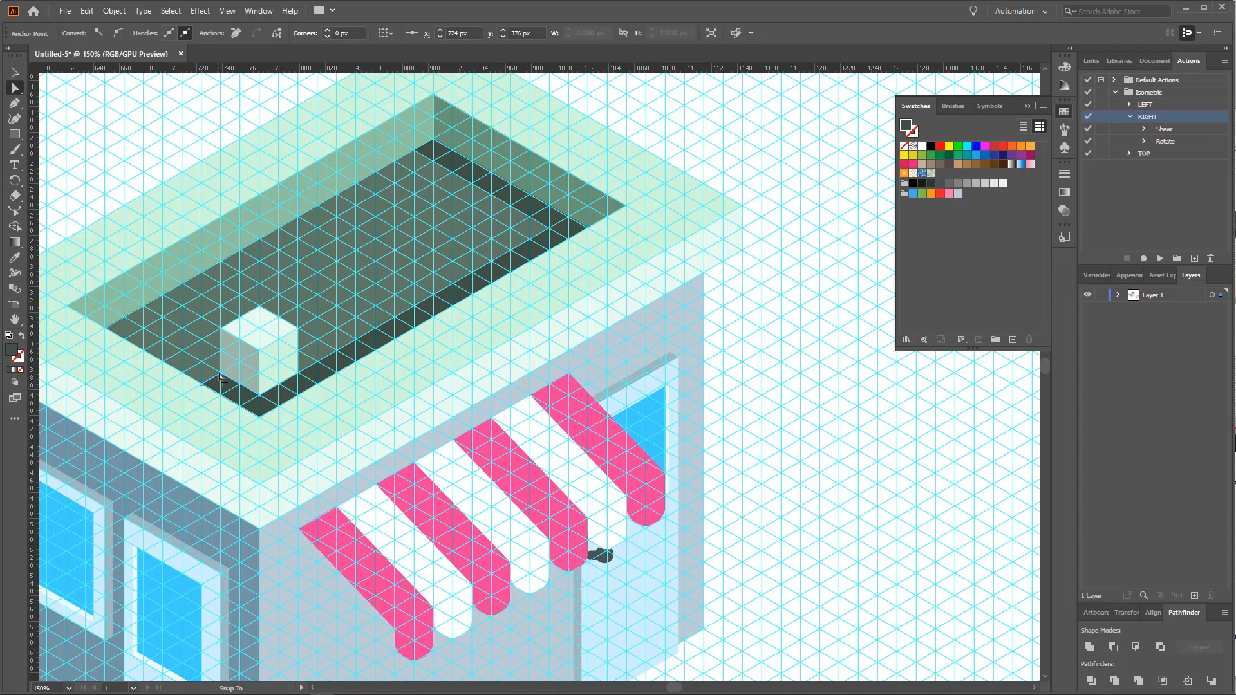
mouse_move(220, 377)
mouse_down()
mouse_move(190, 395)
mouse_move(201, 385)
mouse_up()
click(14, 72)
click(976, 563)
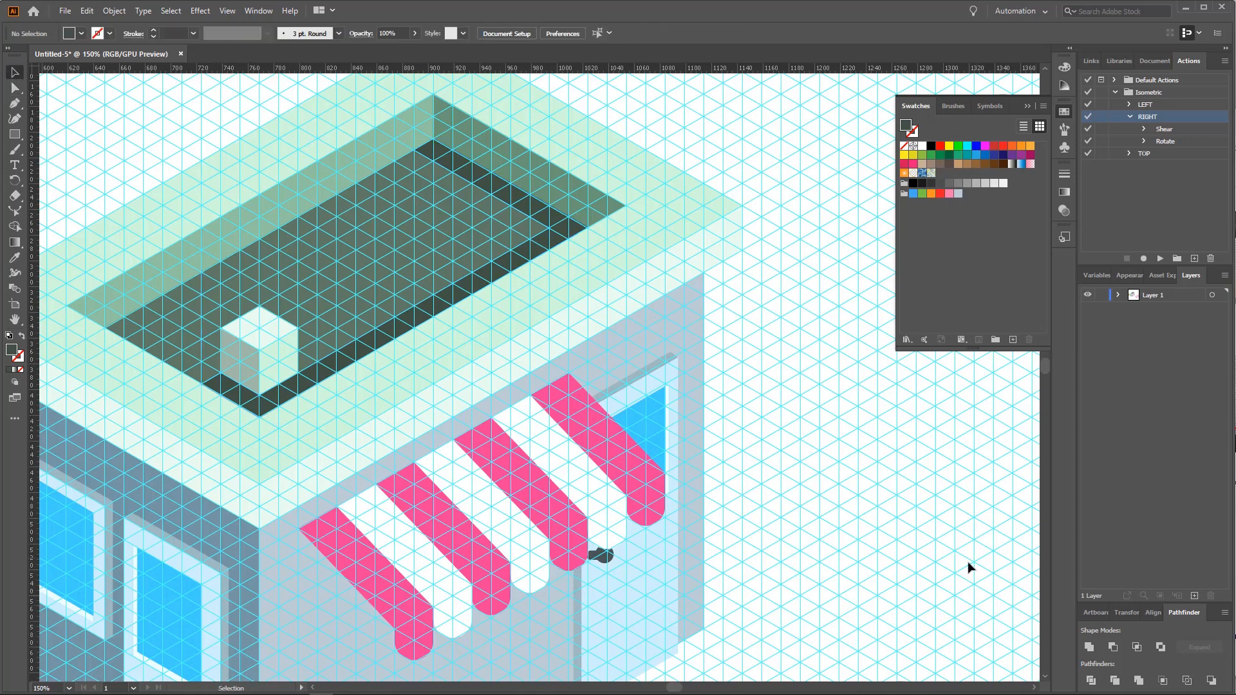
key(ctrl+semicolon)
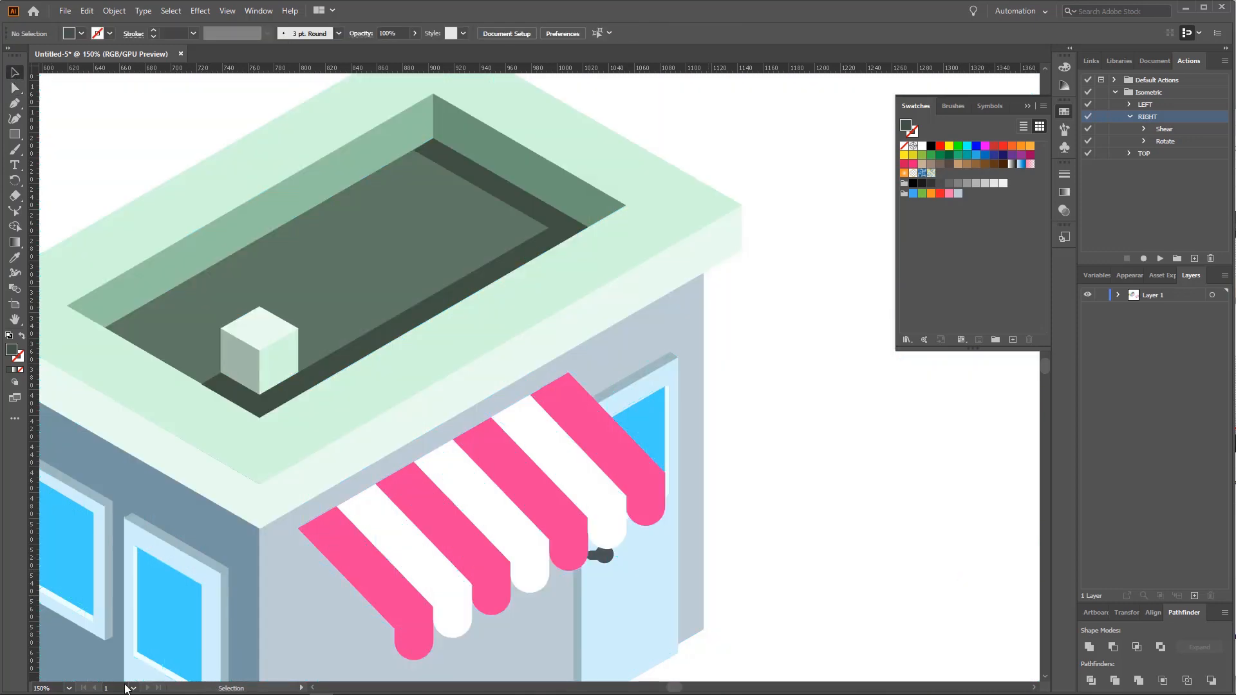
Step: Group the wall awning's stripes with its seven hanging flaps and nudge the group to X 1080 px, Y 480.64 px
click(384, 579)
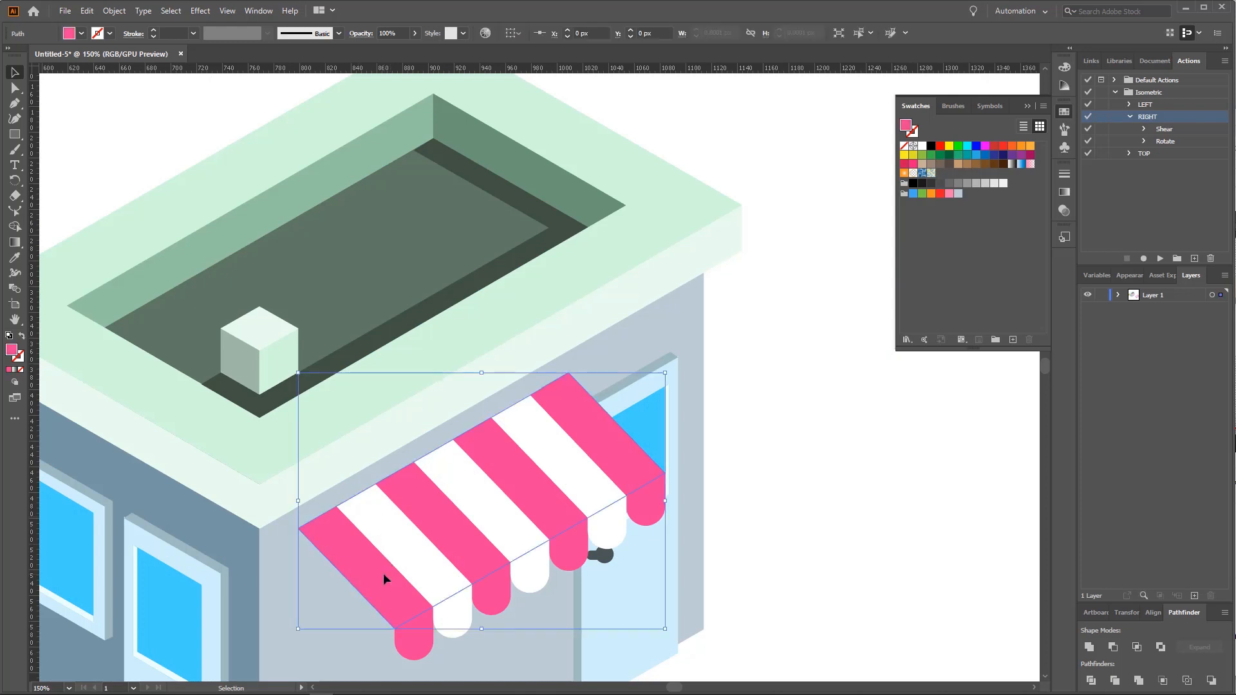
shift+click(422, 642)
shift+click(463, 609)
shift+click(486, 594)
shift+click(530, 576)
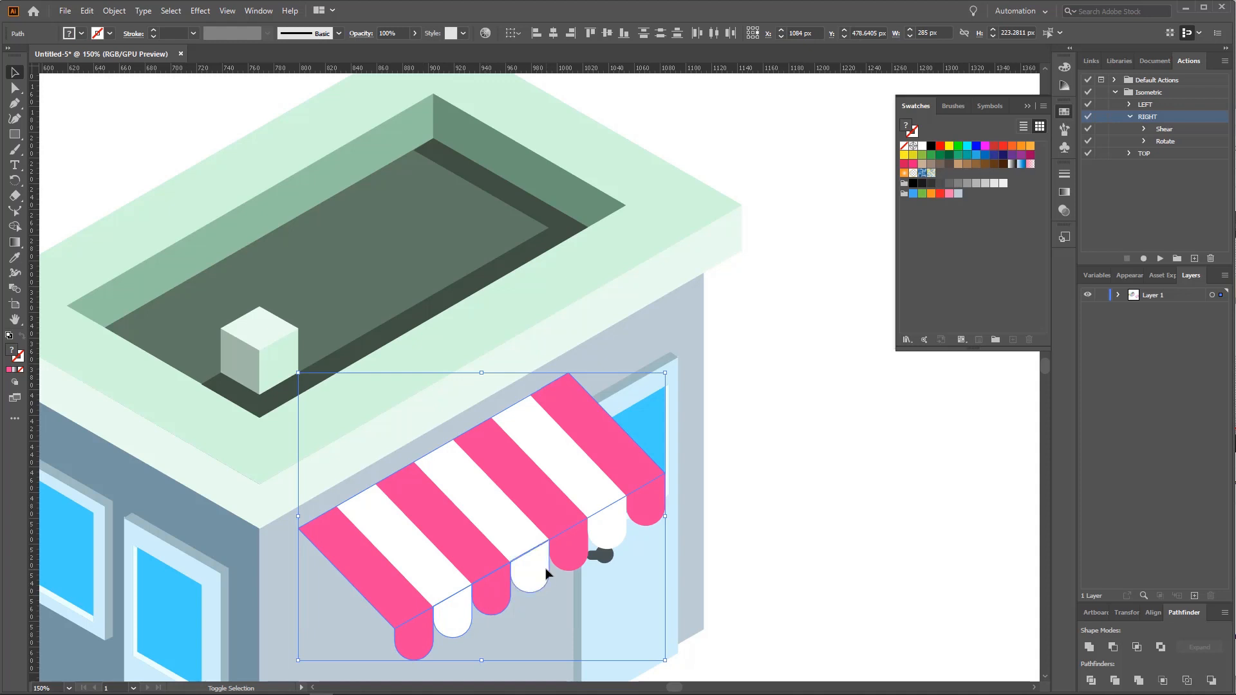
shift+click(567, 557)
shift+click(606, 533)
shift+click(644, 517)
right_click(396, 538)
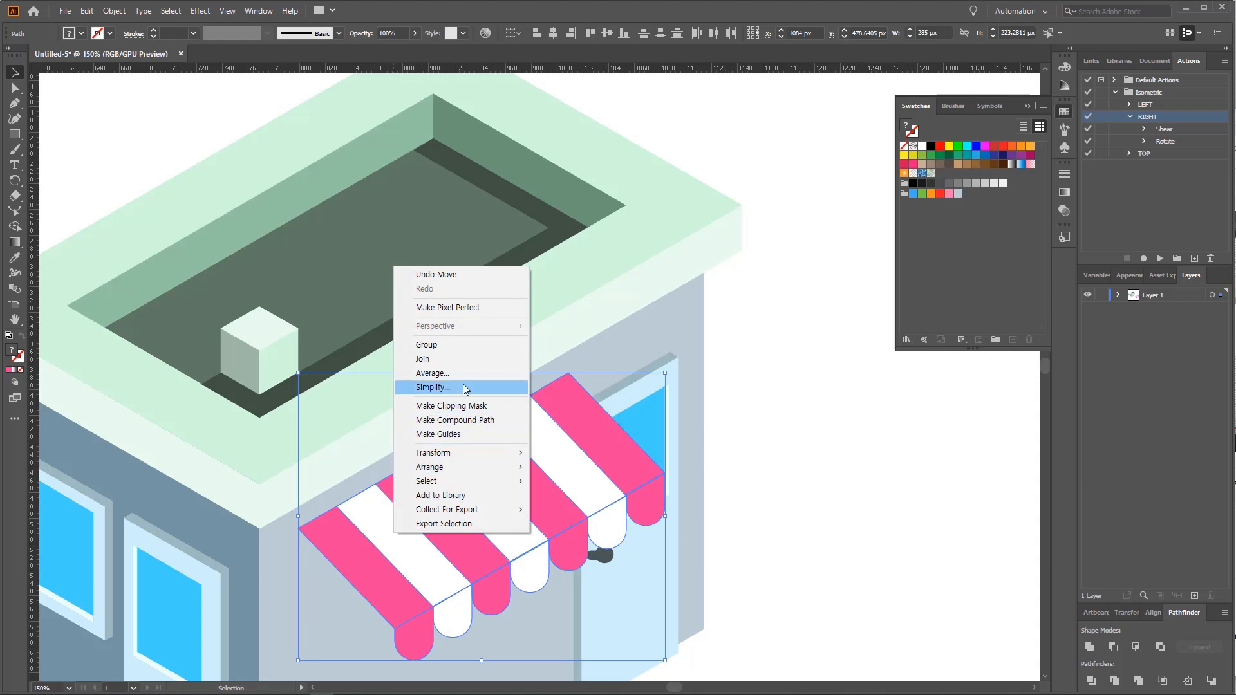
click(458, 347)
drag(483, 530, 478, 531)
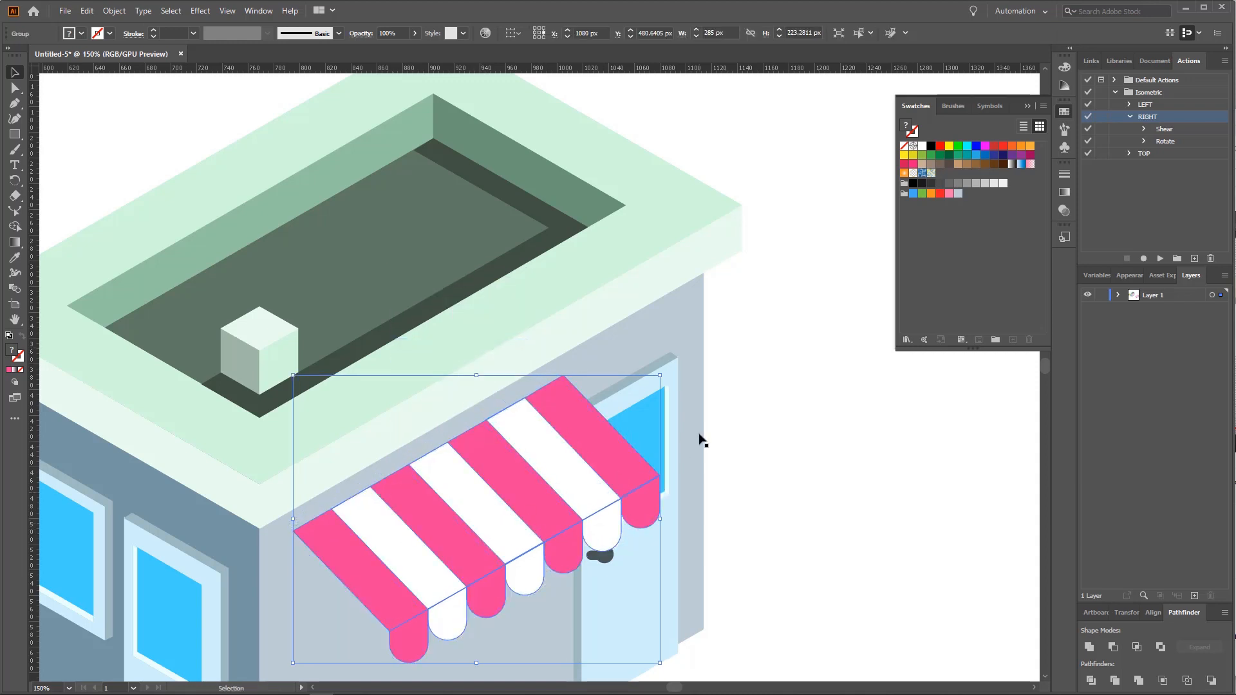
Step: Recolour the left face of the roof's outer rim with the darker green sampled from the recess's left inner wall
scroll(365, 426, down, 3)
scroll(365, 426, down, 1)
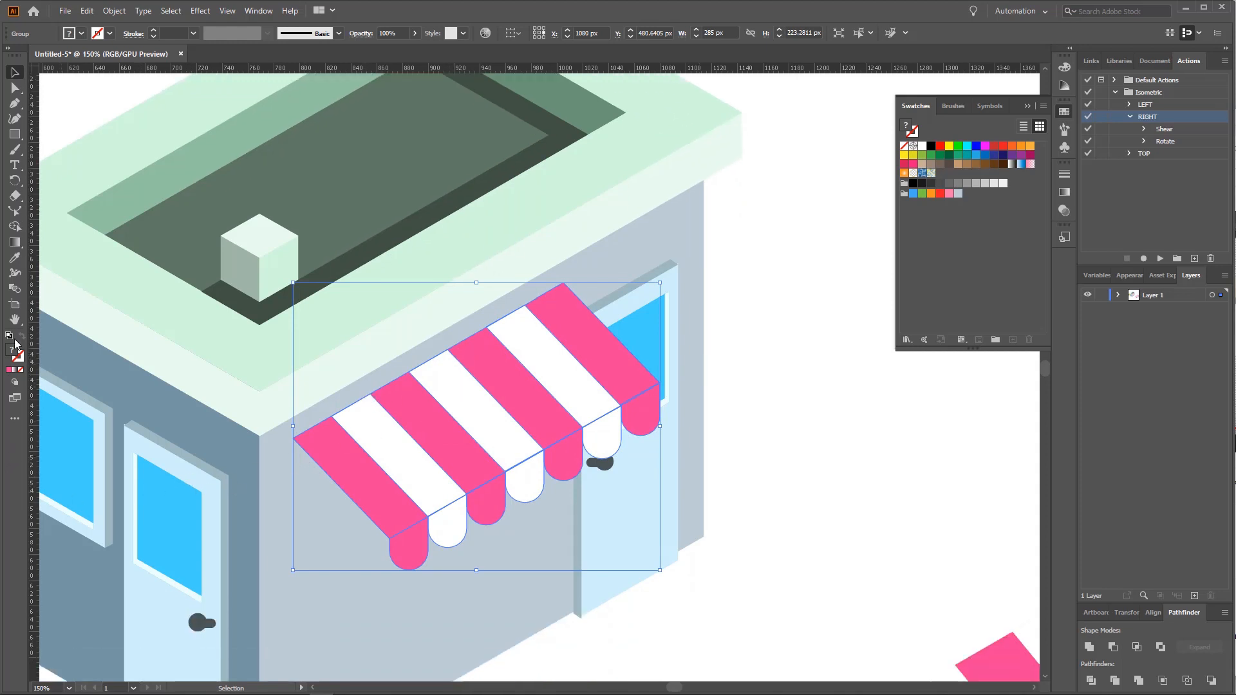
key(h)
drag(210, 427, 369, 504)
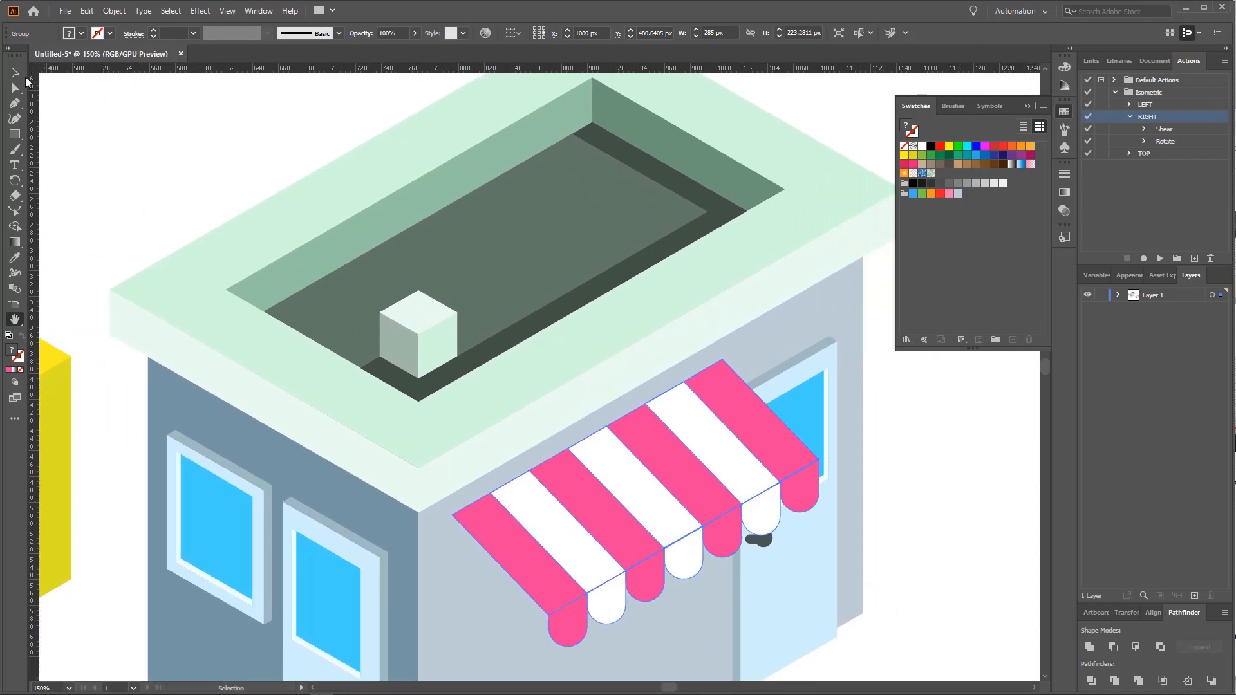
click(15, 73)
click(238, 385)
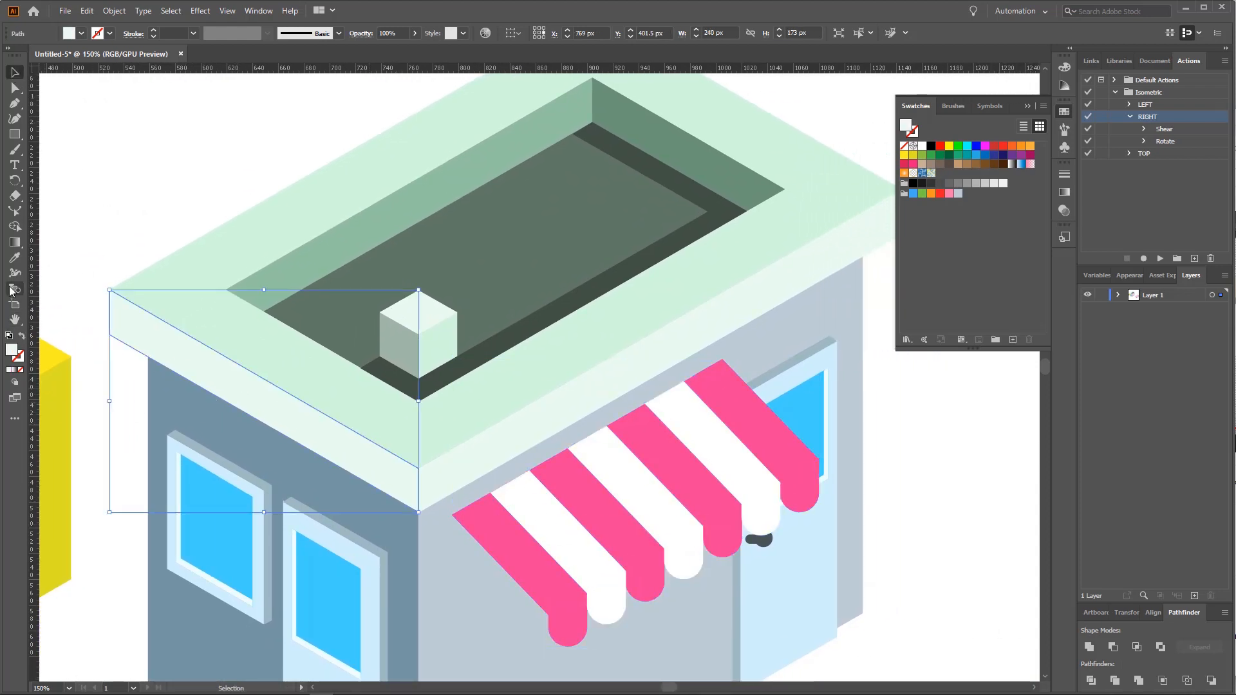
click(14, 258)
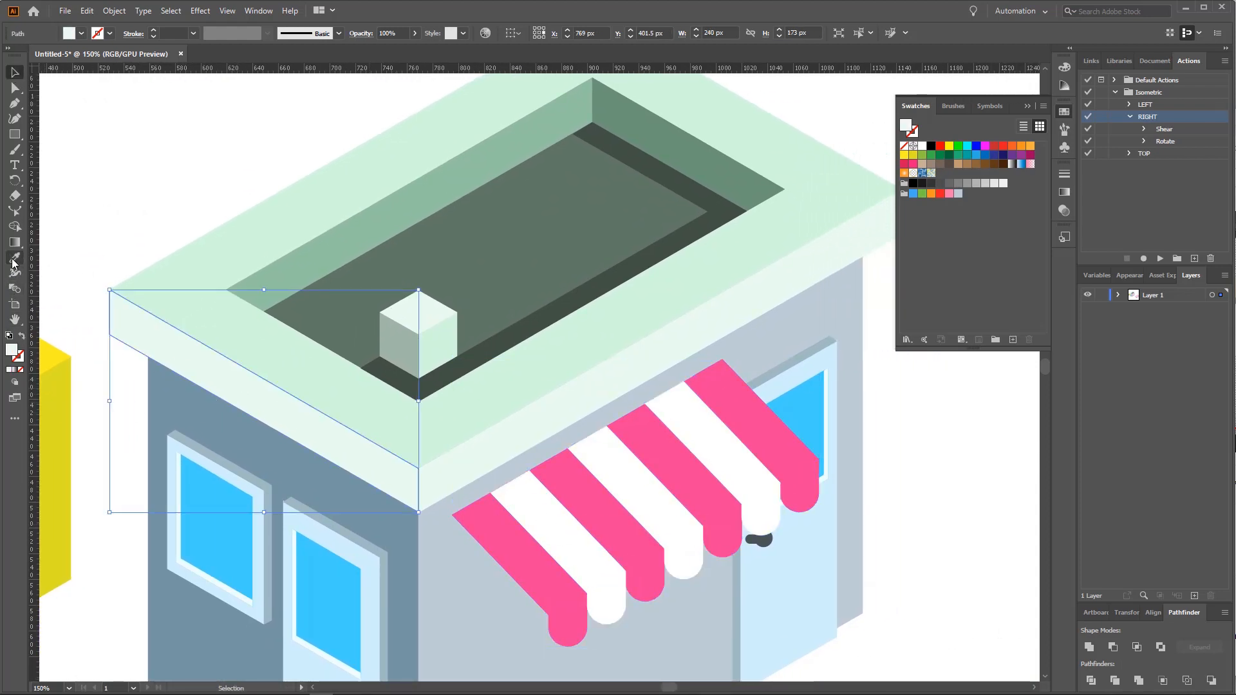
click(322, 255)
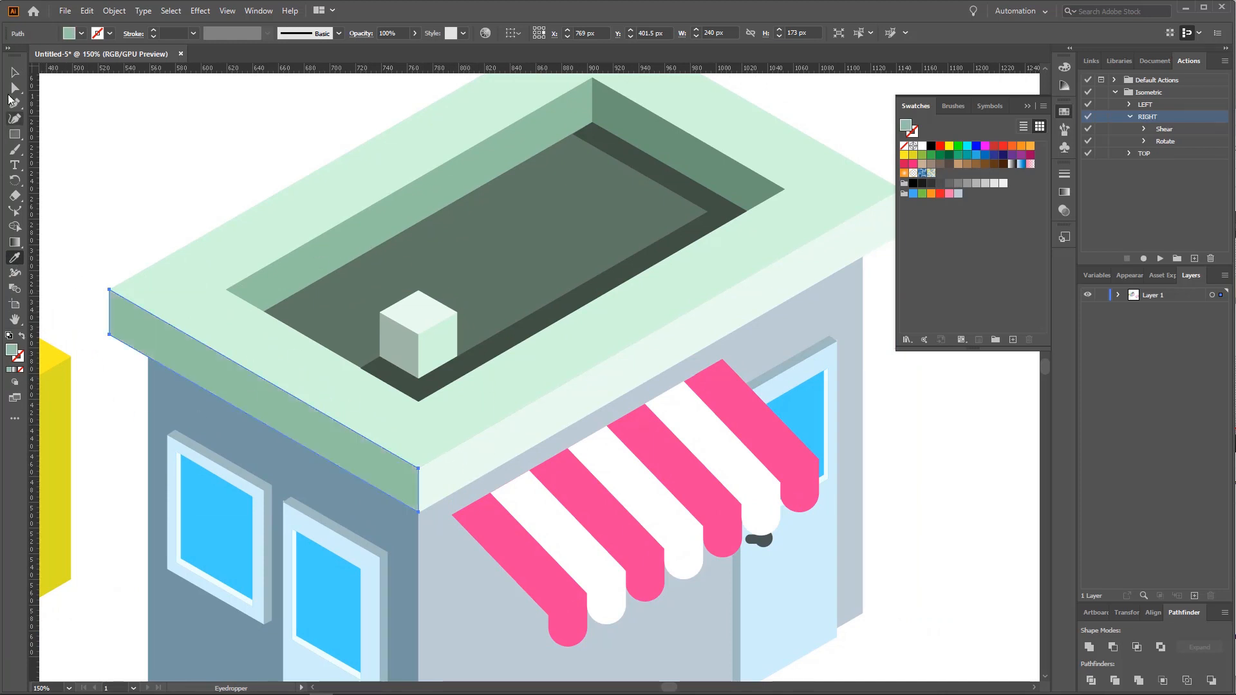
Step: Try a lighter green, about #A7D8B7, as the fill of the roof rim's left face
double_click(12, 351)
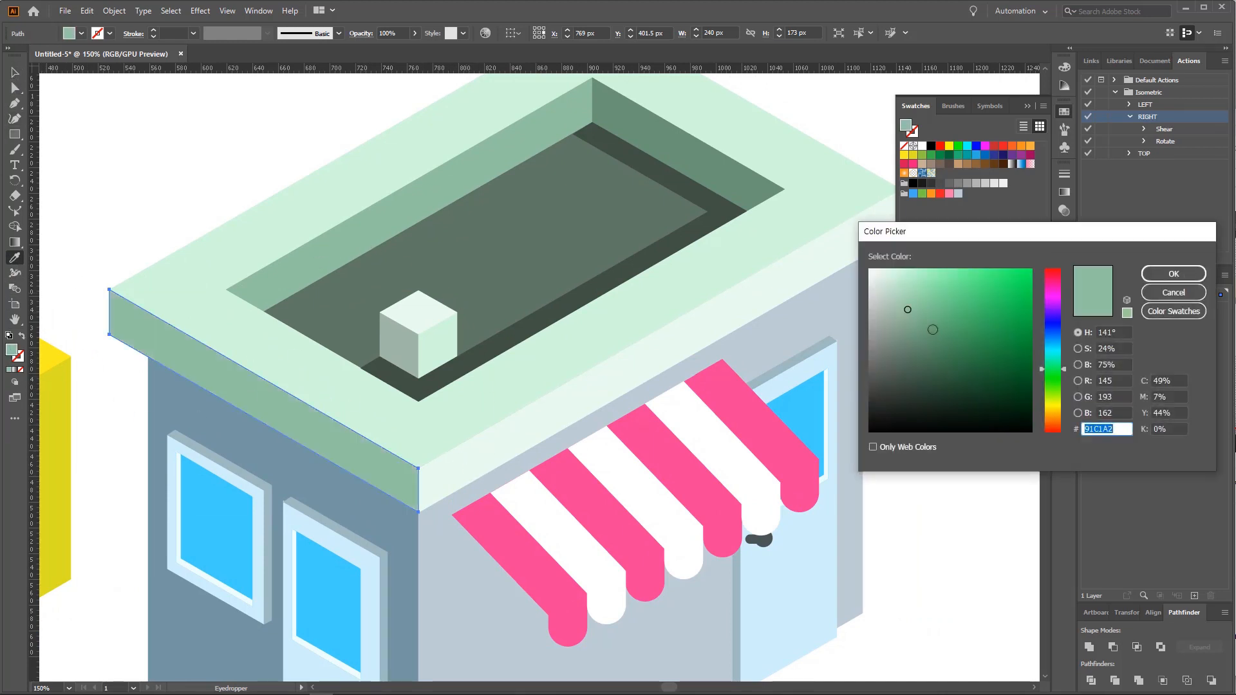
drag(912, 301, 906, 292)
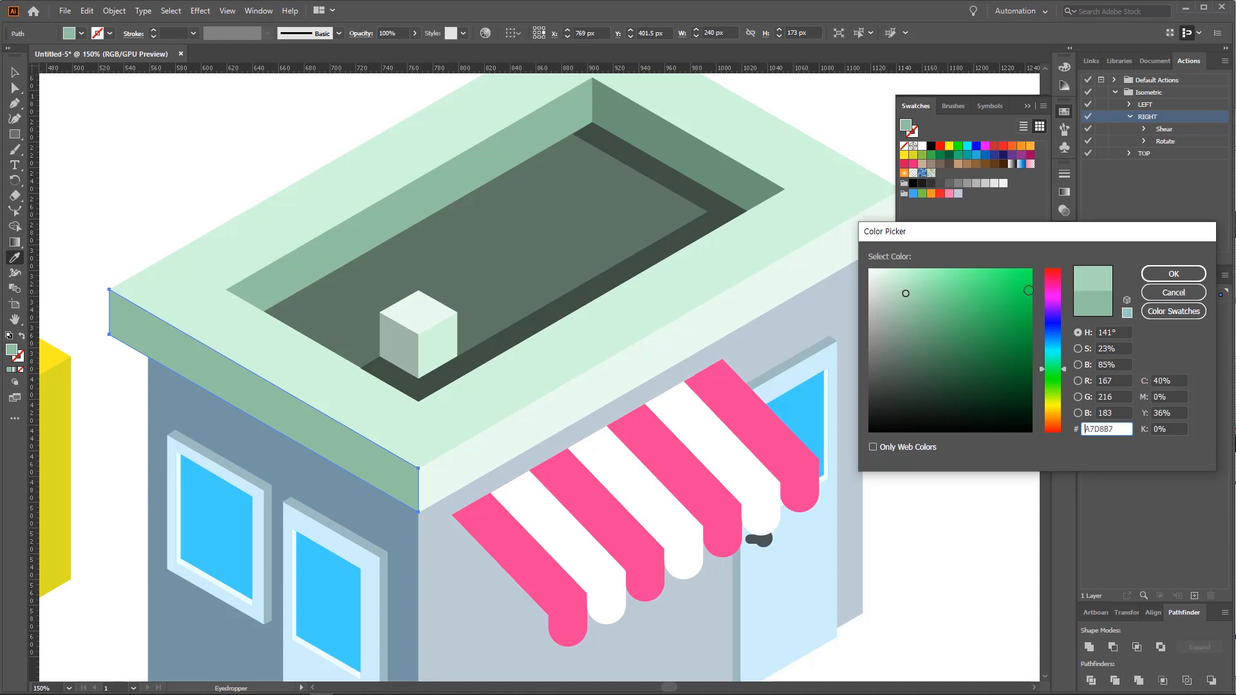
click(1174, 274)
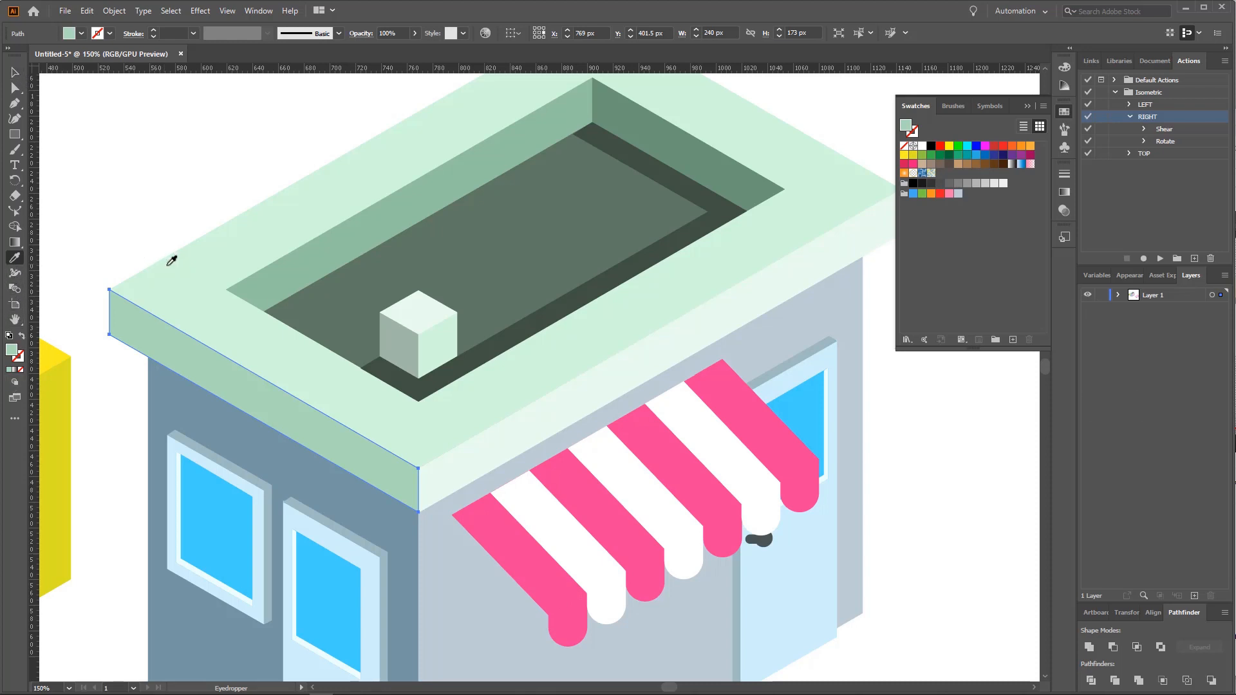
Step: Resample the recess's left inner wall green onto the roof rim's left face and deselect it
click(273, 284)
click(16, 76)
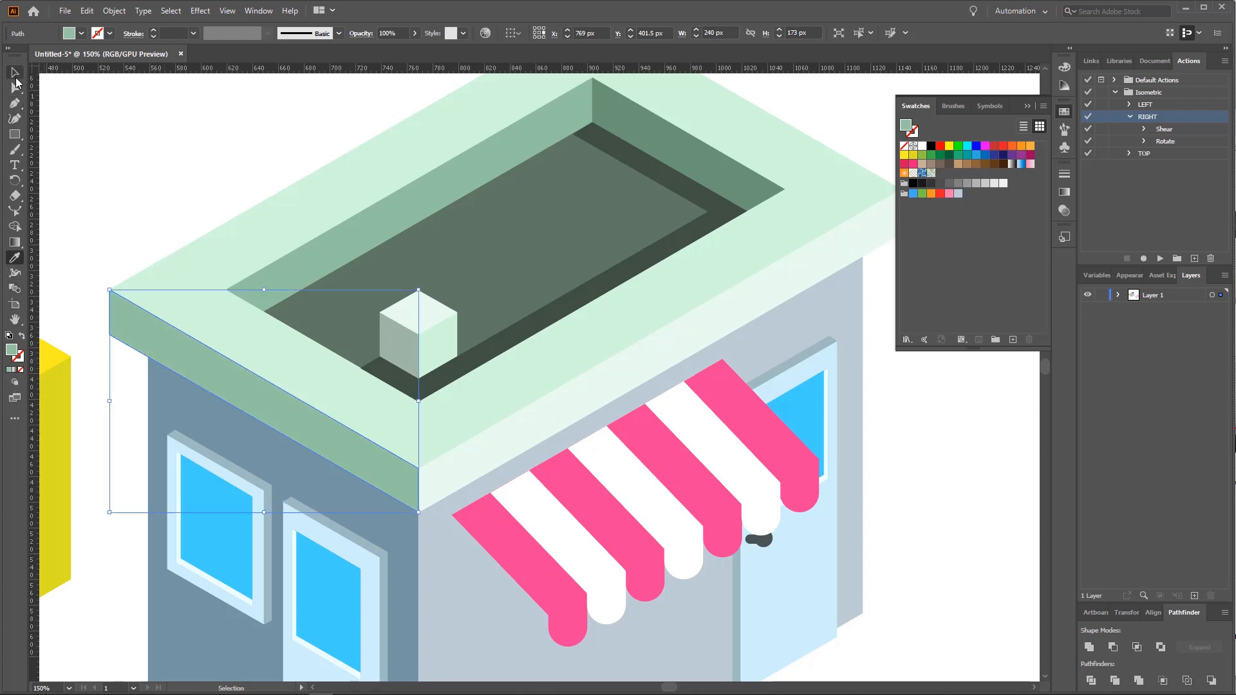
click(86, 119)
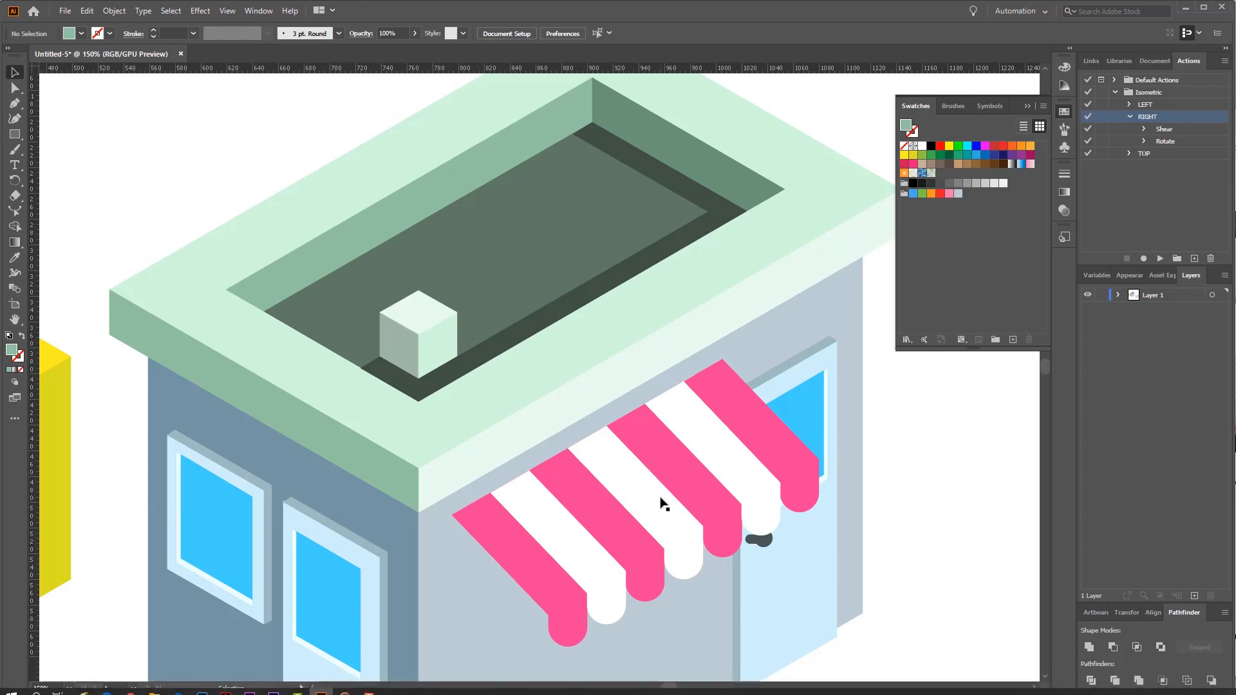
Step: Move the awning group up to about X 1075.94 px, Y 460.98 px, and bring the roof rim's right face to the front
drag(663, 504, 654, 470)
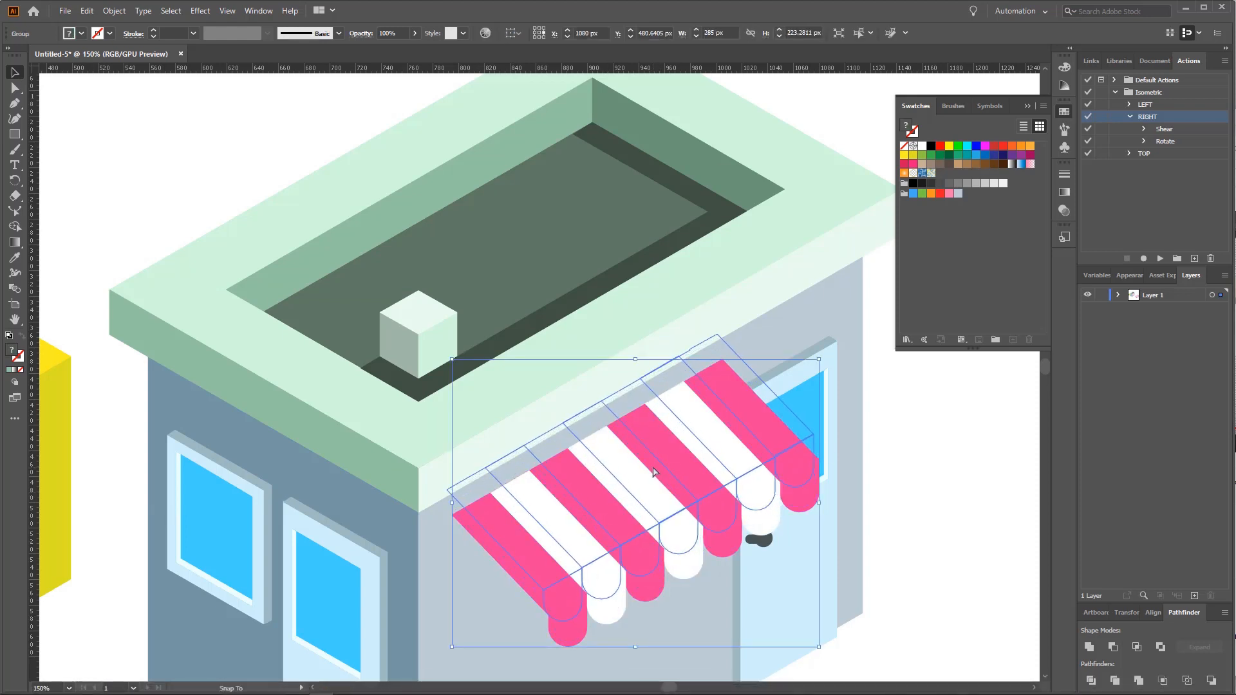
right_click(758, 309)
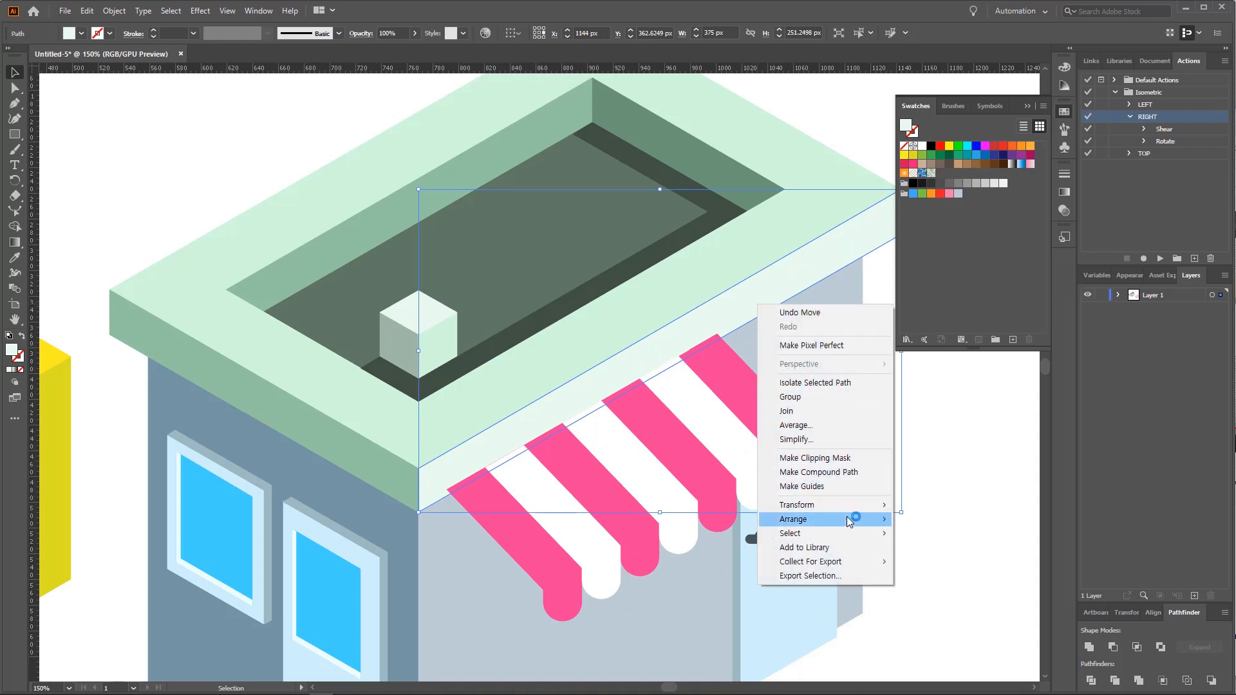
mouse_move(850, 519)
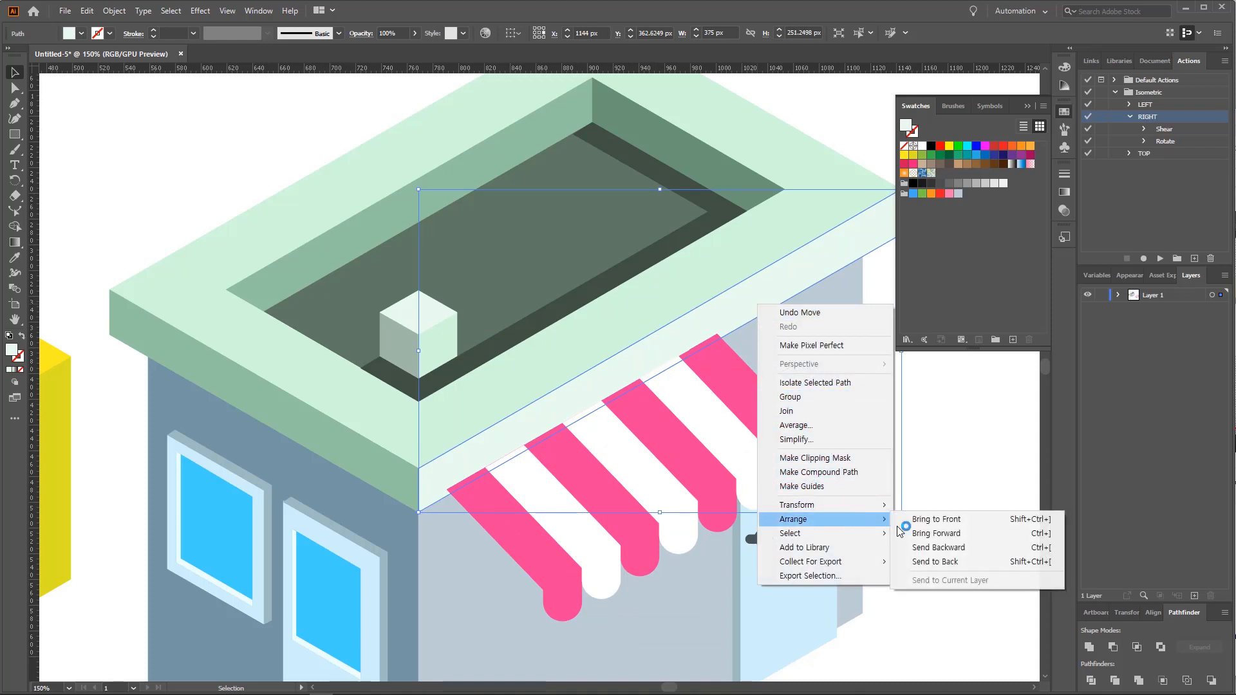
click(988, 550)
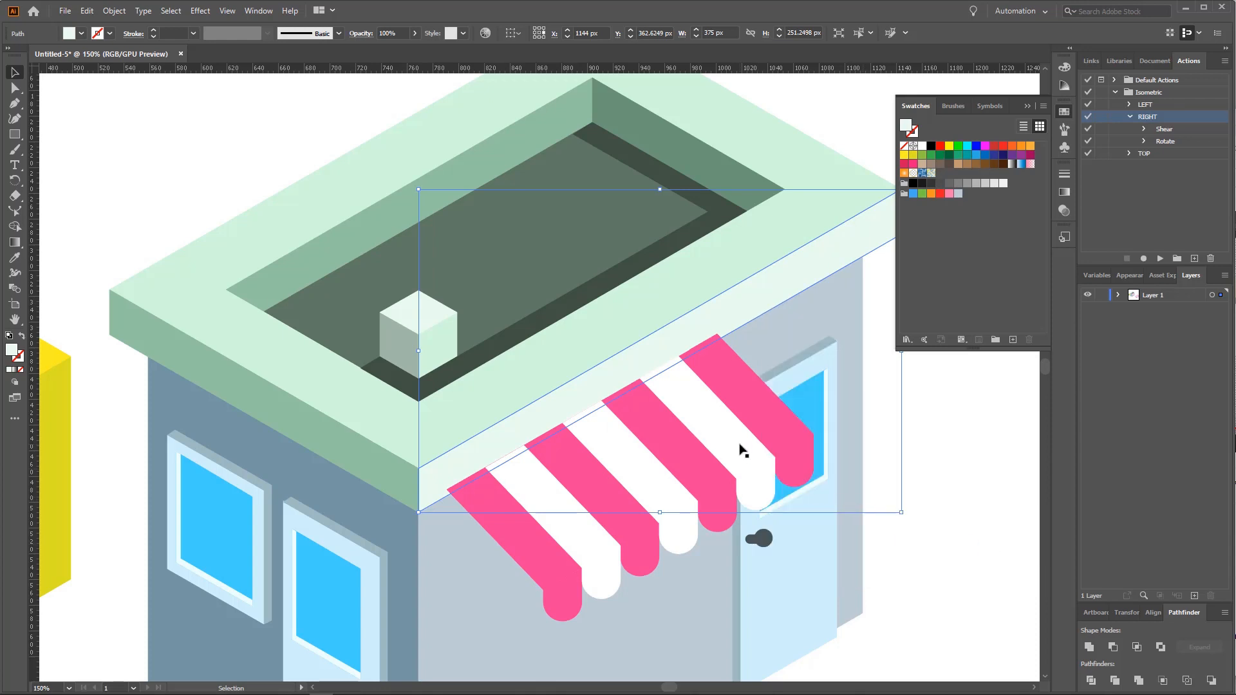
right_click(748, 302)
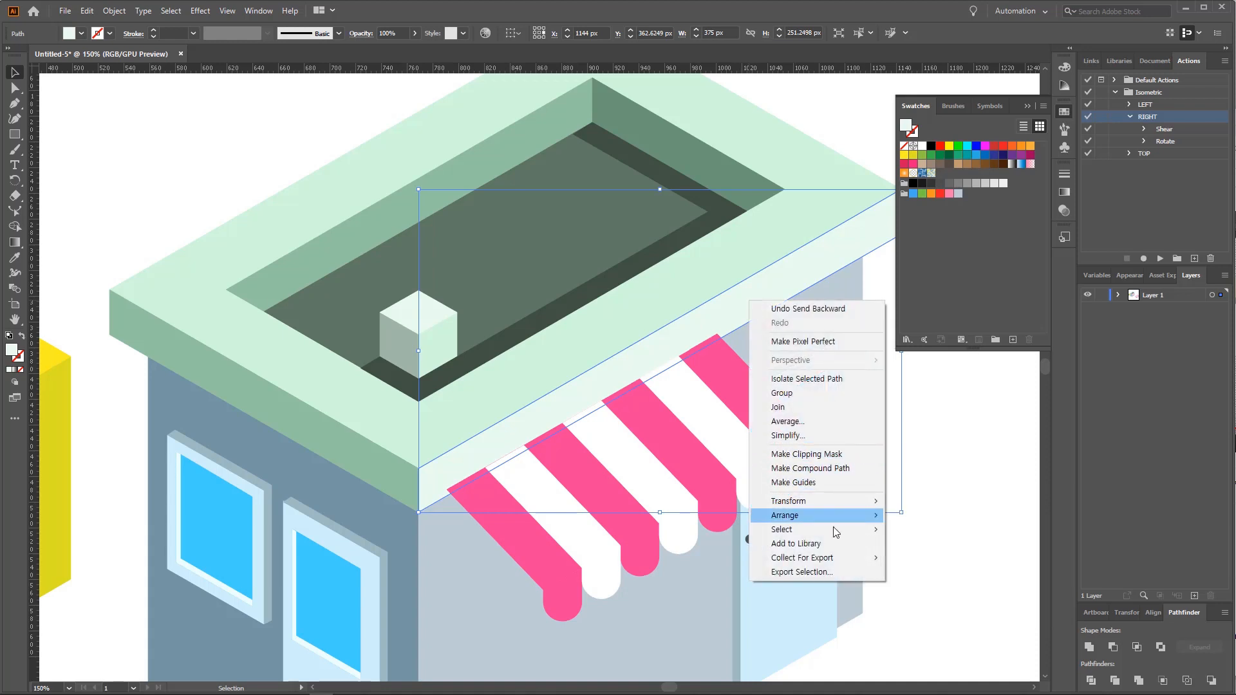
mouse_move(842, 521)
click(949, 515)
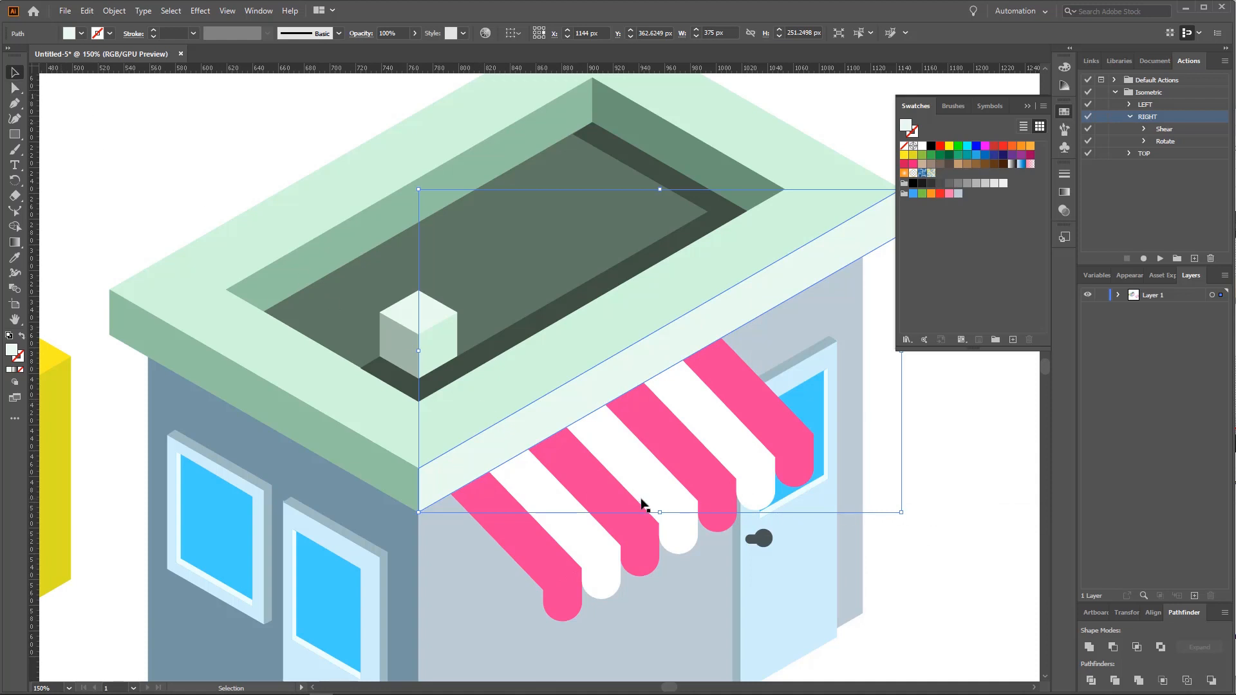
Step: Nudge the awning group slightly further up and left to tuck its upper edge deeper beneath the roof rim, leaving it deselected
click(677, 495)
drag(677, 494, 670, 483)
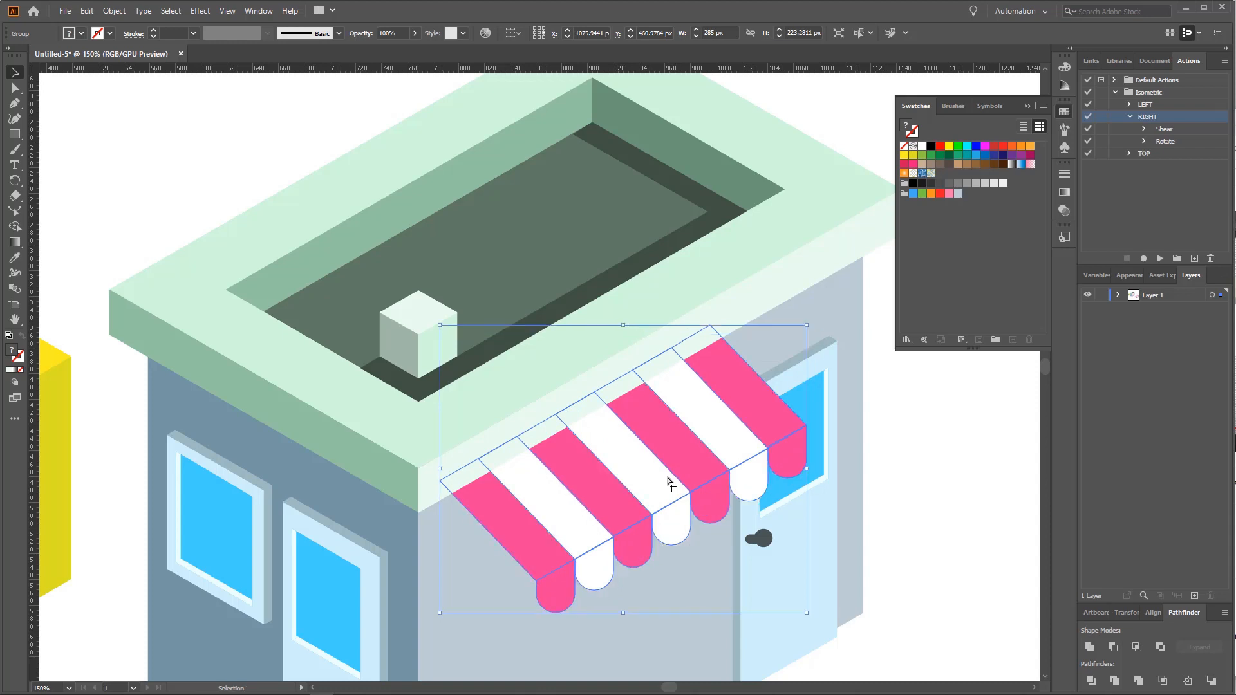
click(911, 566)
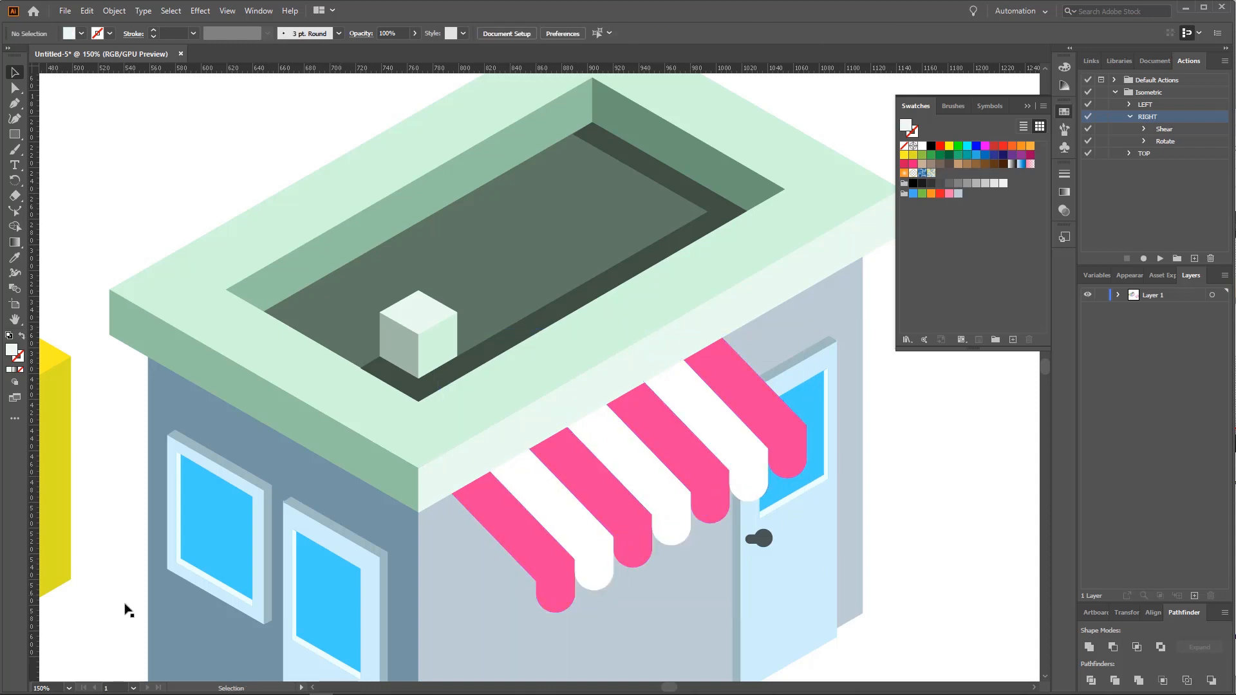
double_click(15, 319)
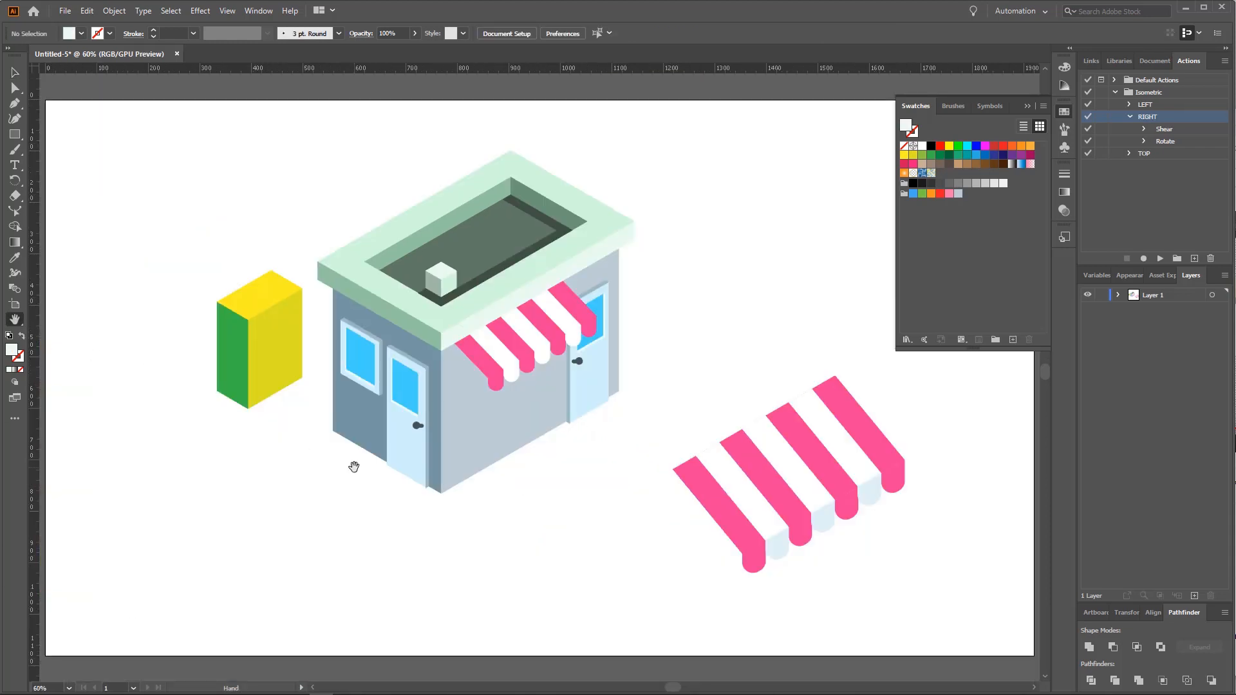